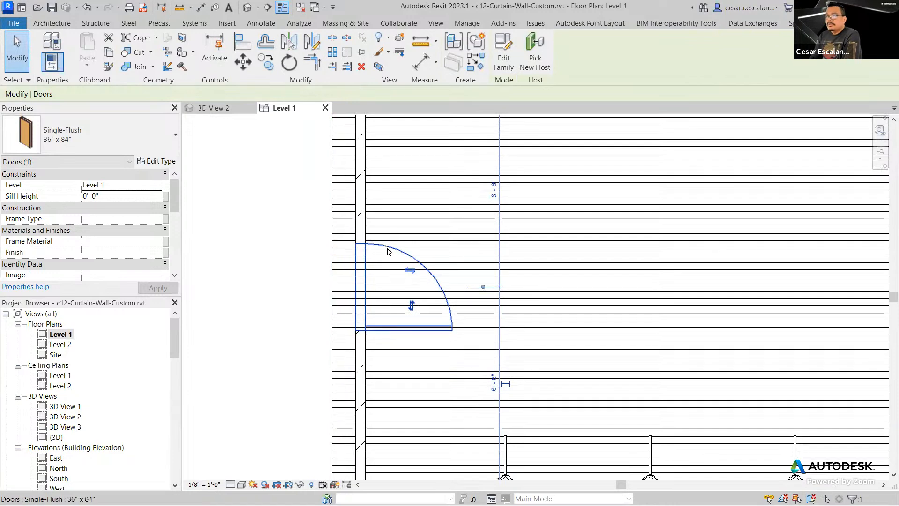
- Place an aligned dimension string outside the door wall from the curtain wall through the door's centre to the opposite horizontal wall
click(202, 7)
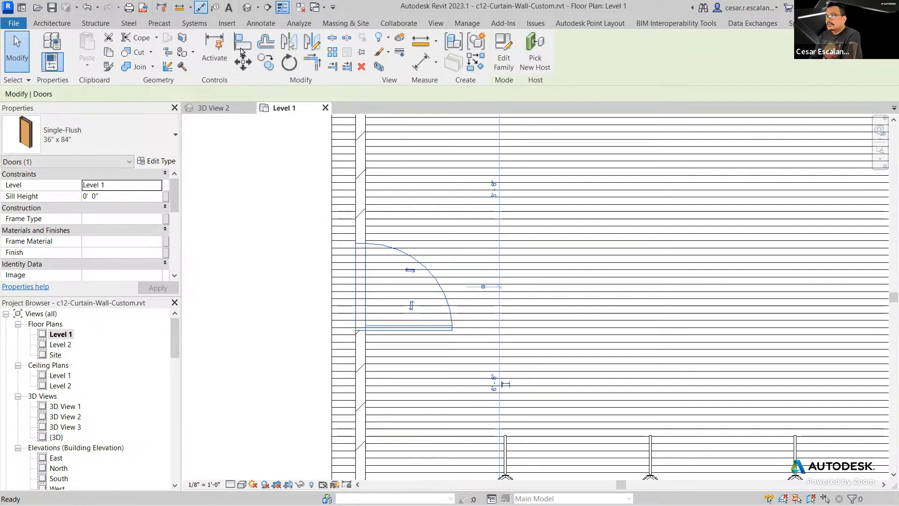
scroll(427, 305, down, 3)
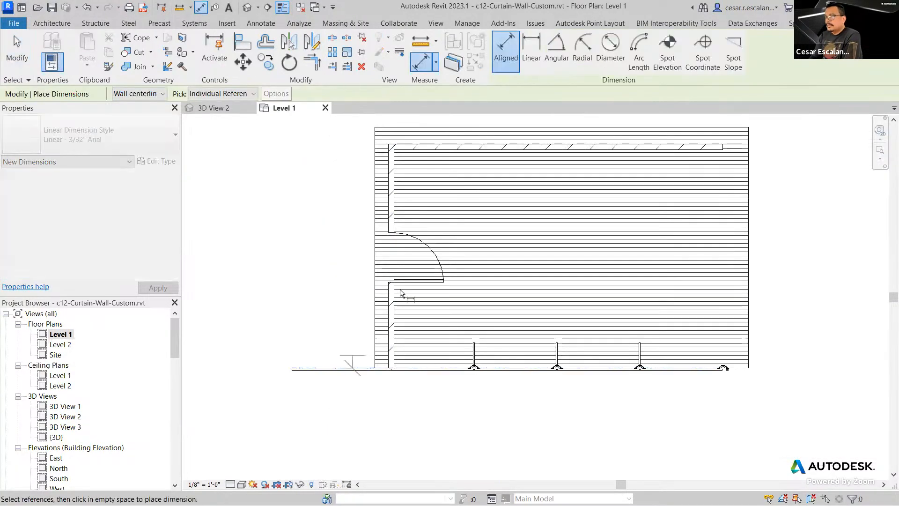
click(415, 258)
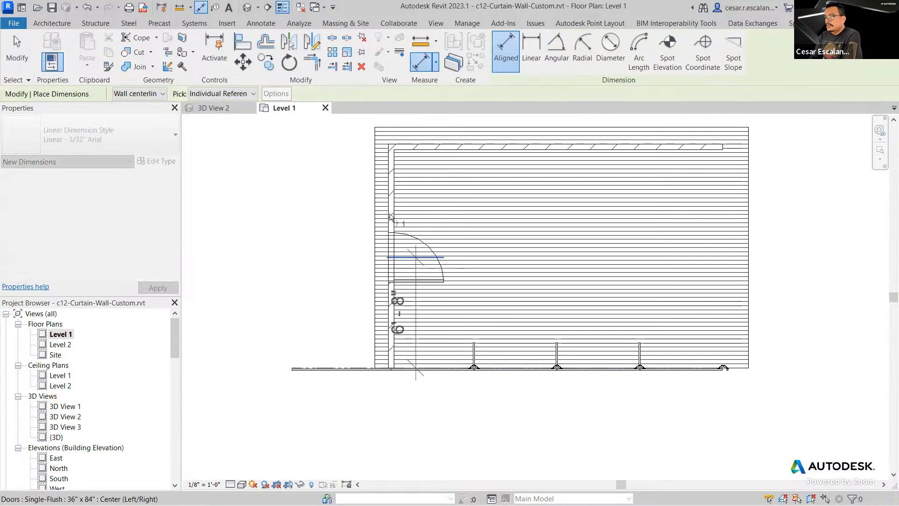
click(393, 146)
click(311, 259)
key(Escape)
key(Escape)
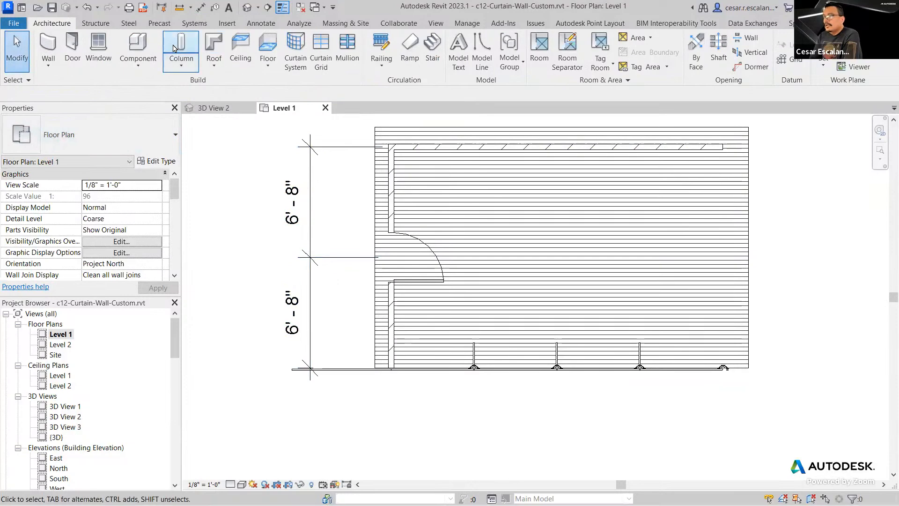
click(201, 9)
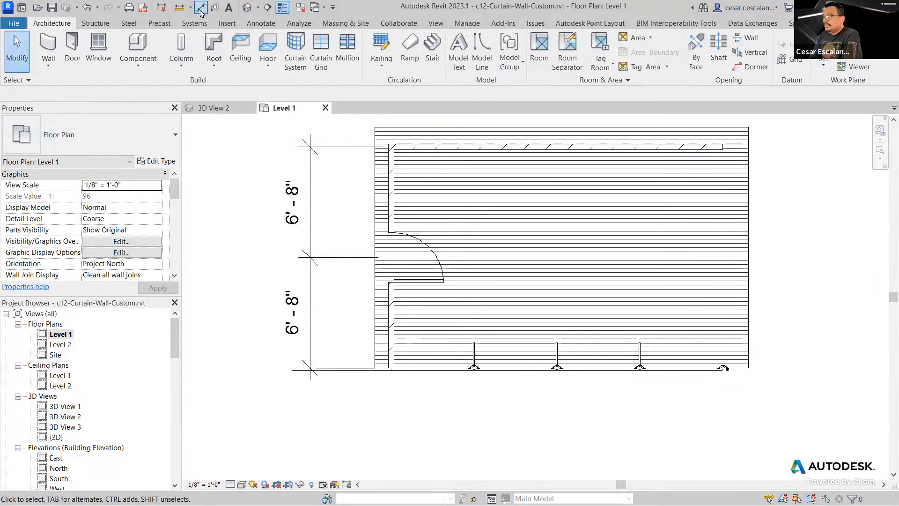
click(425, 371)
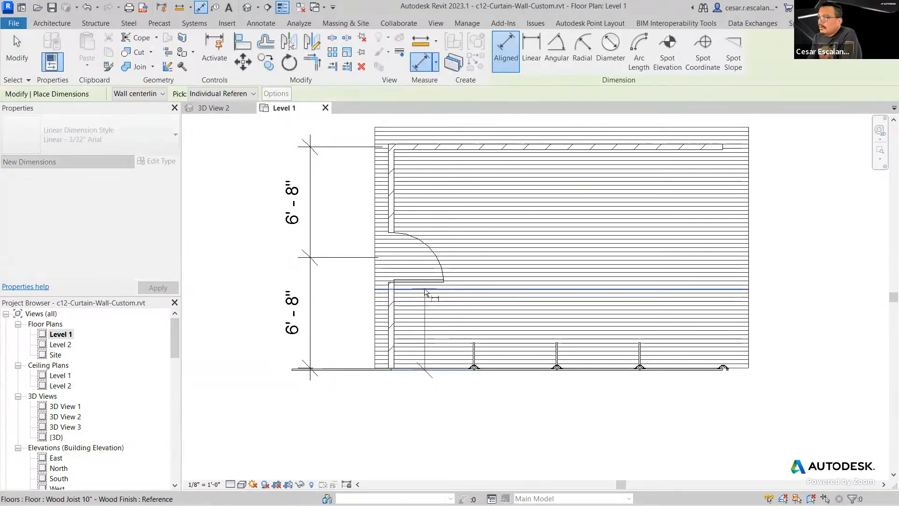
scroll(426, 296, up, 3)
scroll(428, 315, up, 3)
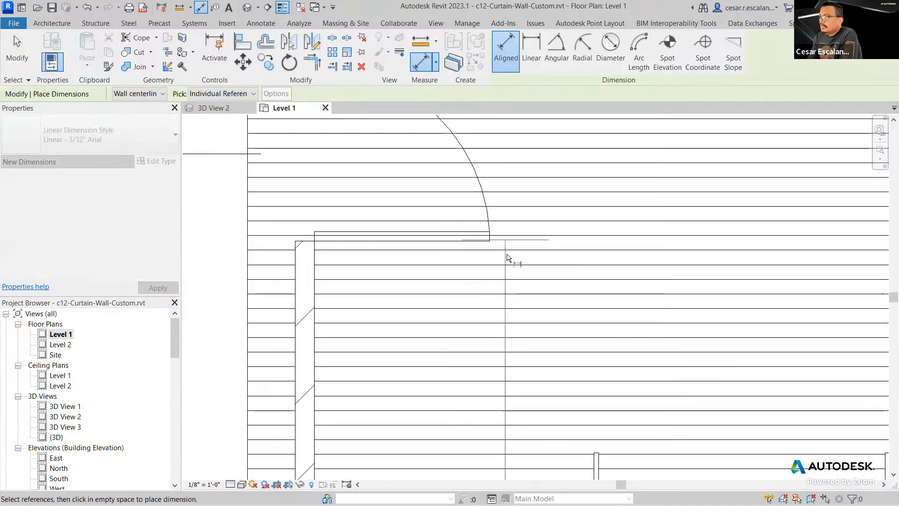
scroll(508, 254, down, 3)
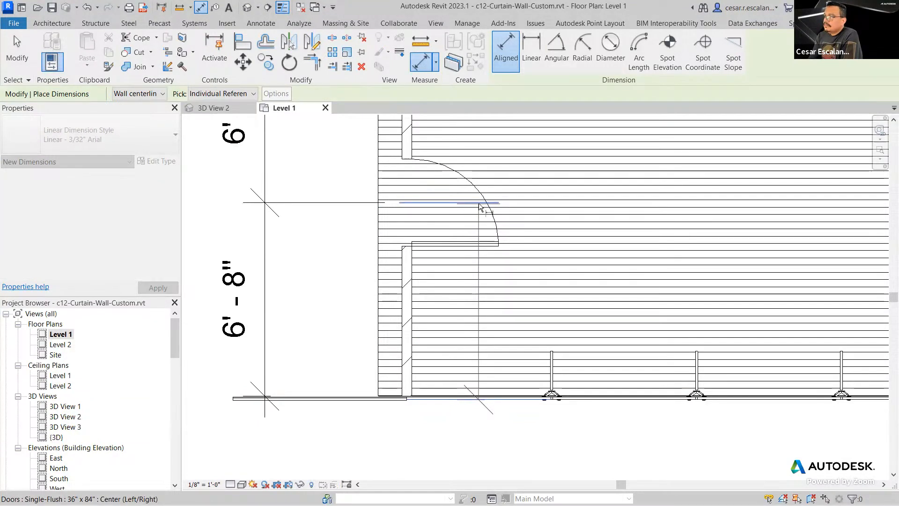
scroll(479, 206, down, 3)
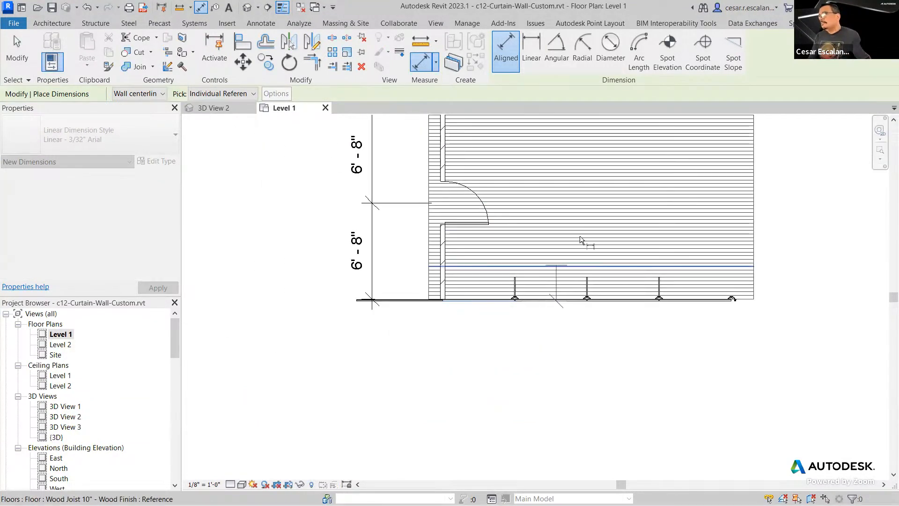
key(Escape)
key(Escape)
- Hide the wood joist floor element in the Level 1 floor plan
scroll(583, 237, up, 1)
middle_drag(582, 237, 551, 296)
click(433, 244)
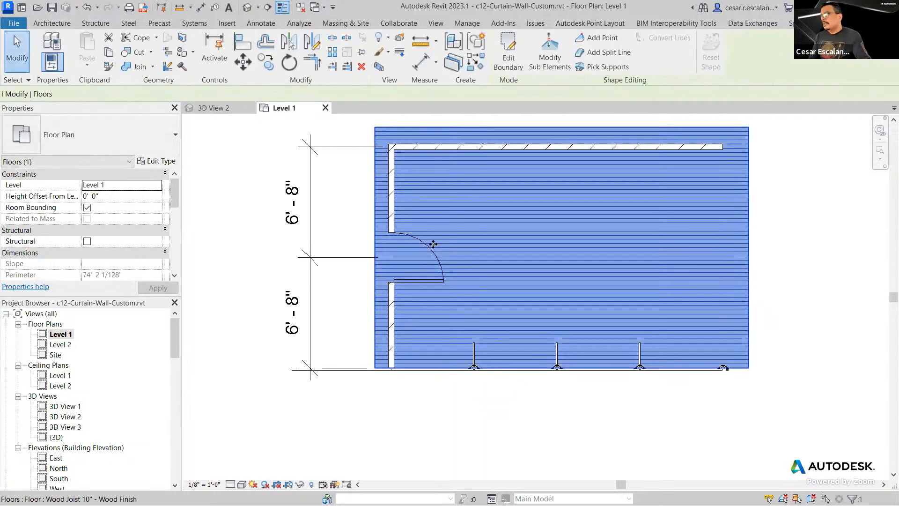
right_click(441, 243)
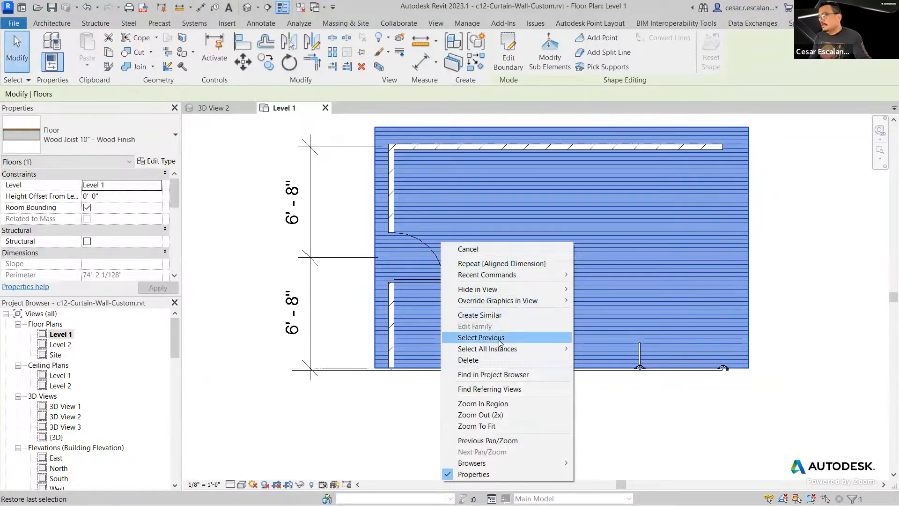
mouse_move(530, 290)
click(586, 291)
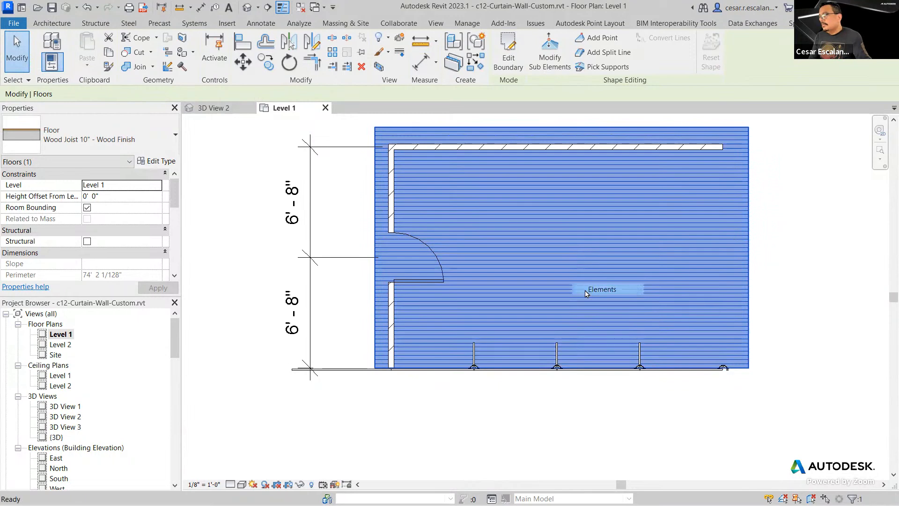
- Examine which reference lines of the door Aligned Dimension and Align can pick, starting from the curtain wall
scroll(422, 229, up, 1)
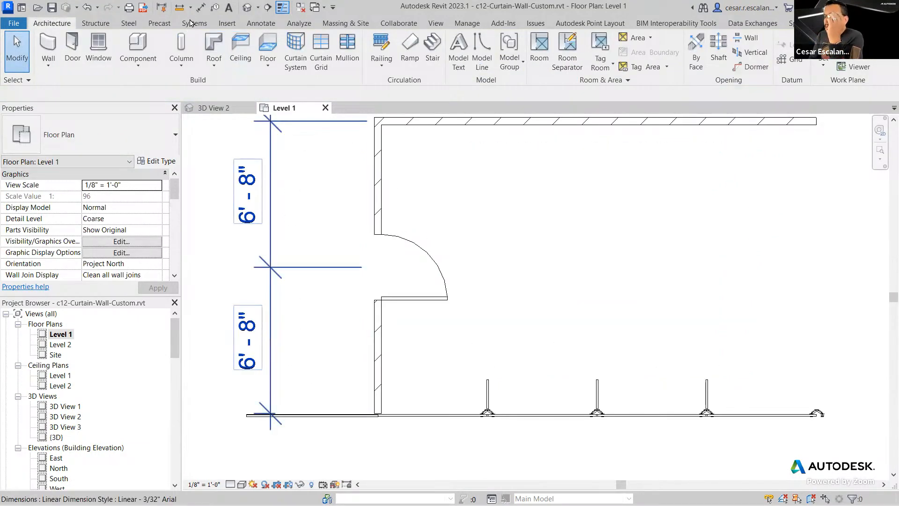
click(200, 7)
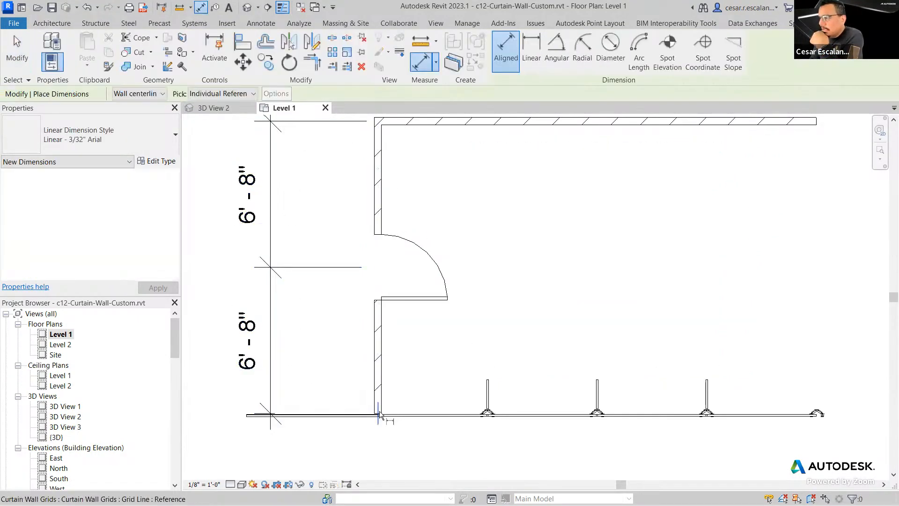
click(425, 415)
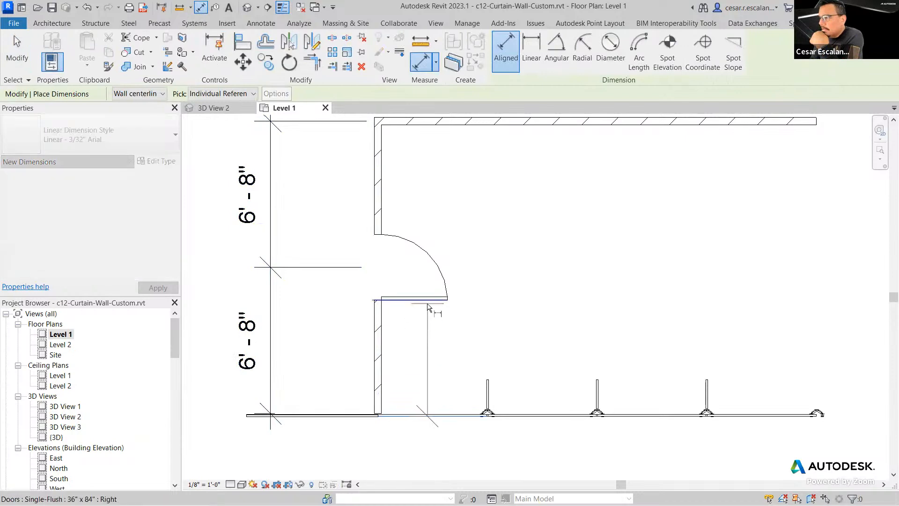
scroll(428, 307, up, 4)
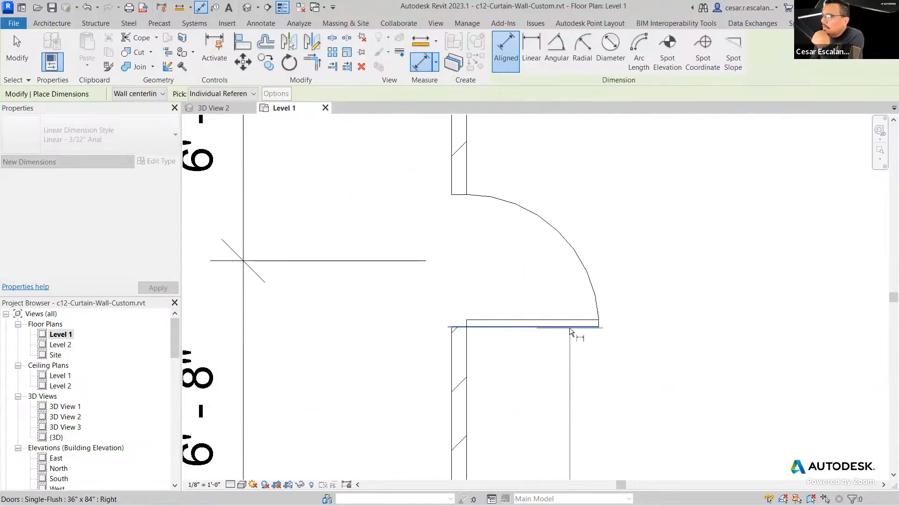
click(560, 261)
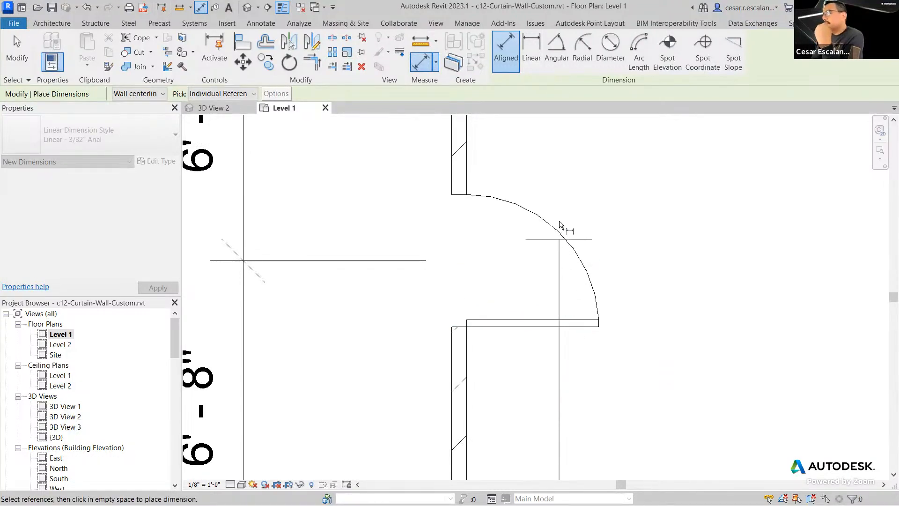
click(566, 196)
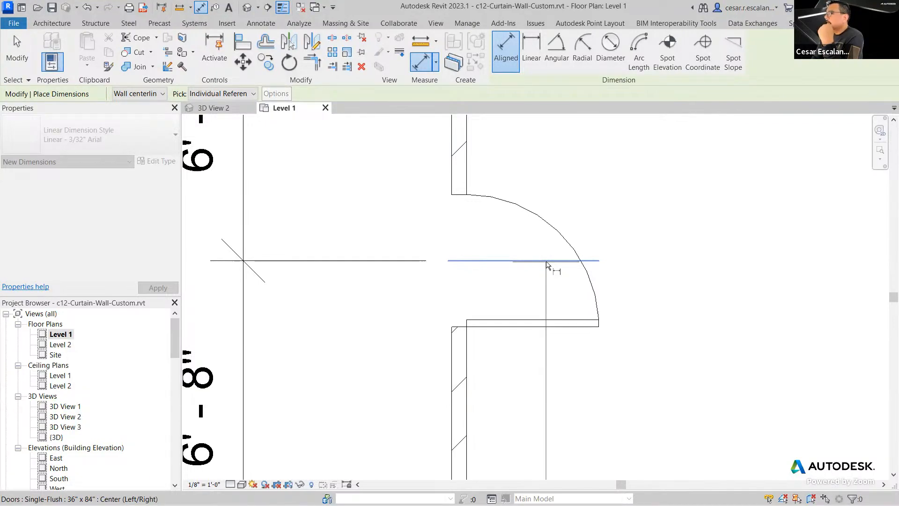
scroll(555, 323, down, 4)
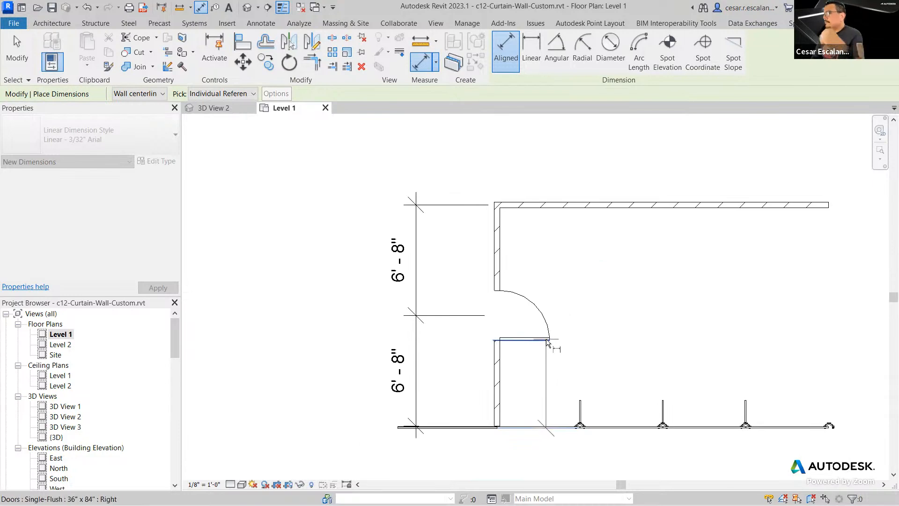
scroll(594, 367, up, 2)
middle_drag(594, 368, 506, 336)
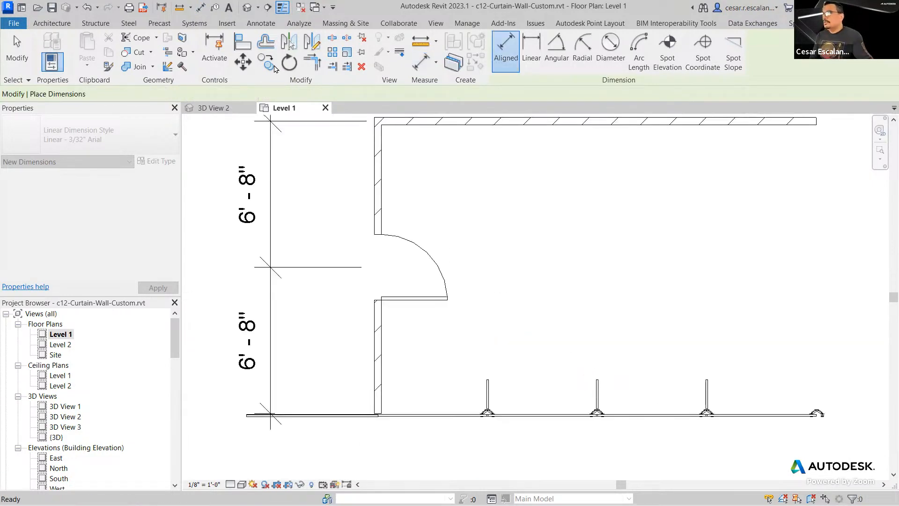
key(Escape)
key(Escape)
middle_drag(562, 278, 549, 288)
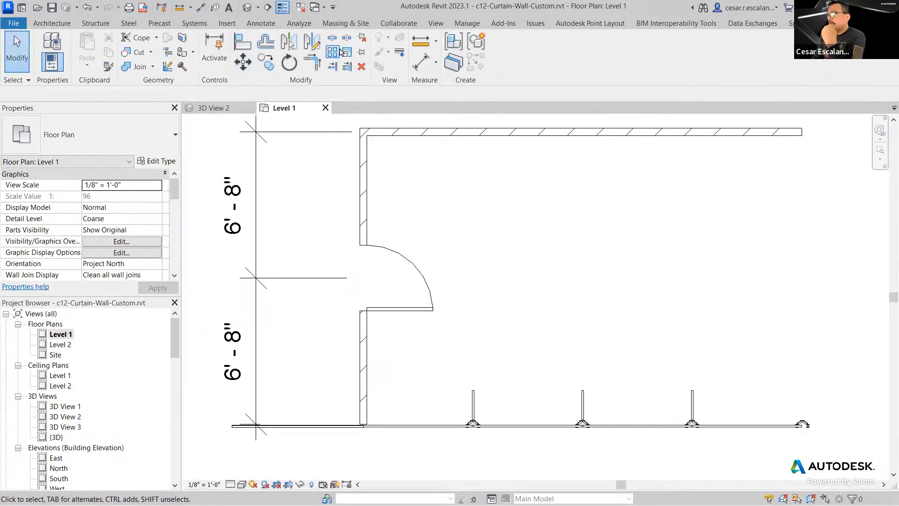
click(243, 43)
click(402, 425)
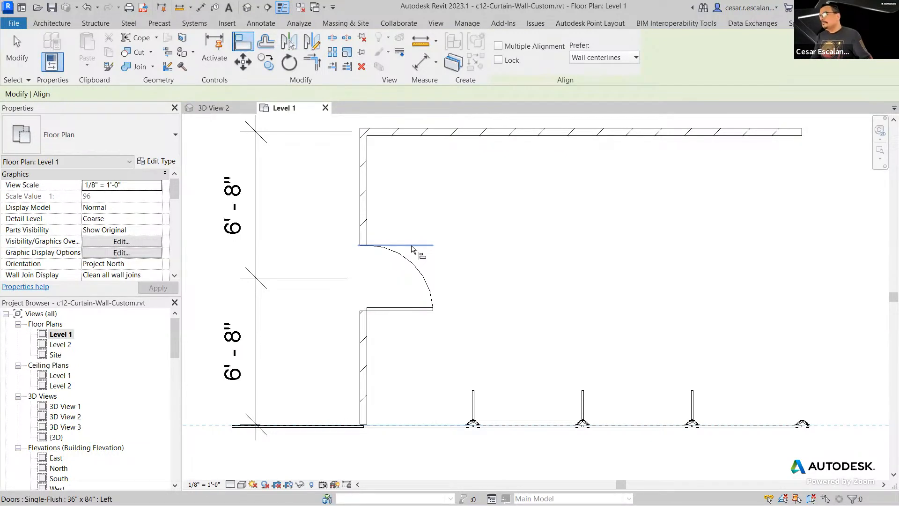
key(Escape)
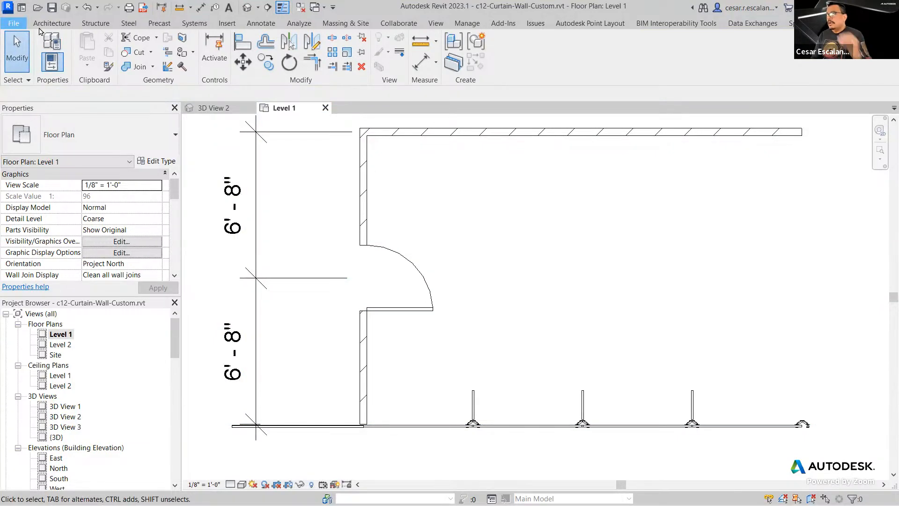
click(14, 23)
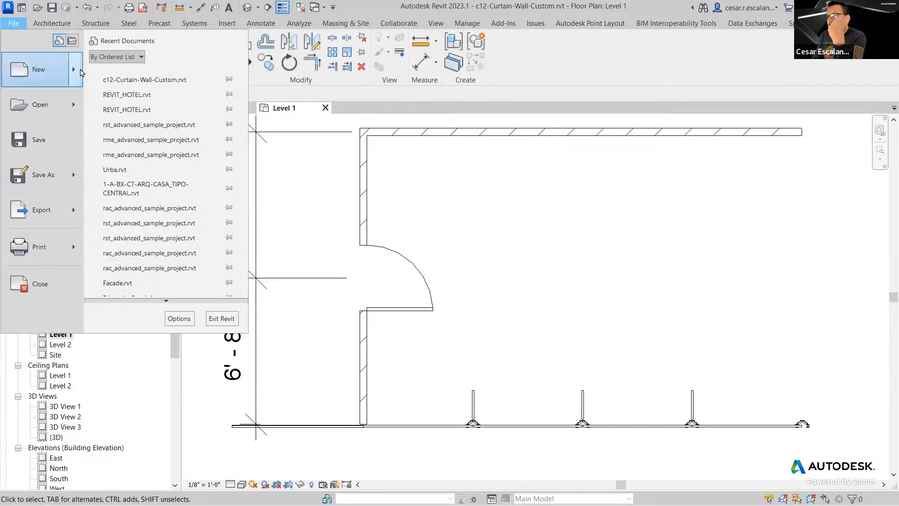
mouse_move(80, 72)
click(124, 69)
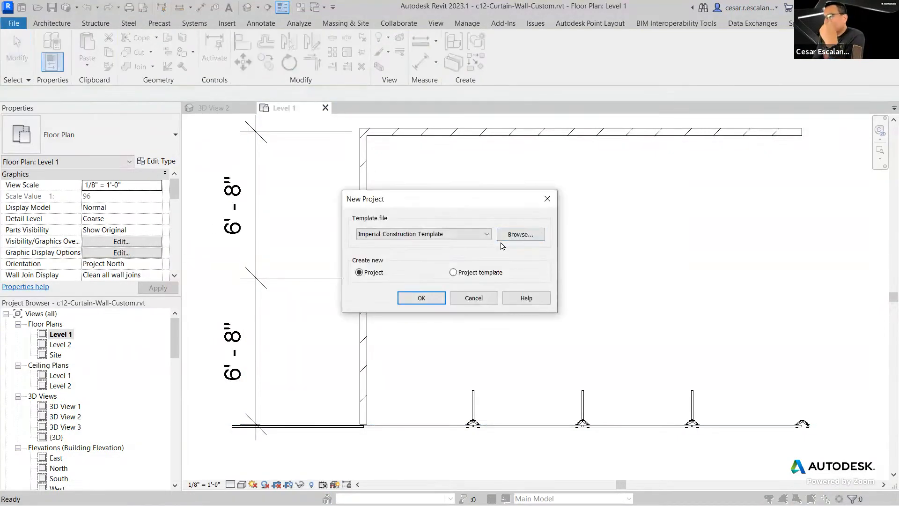
click(474, 298)
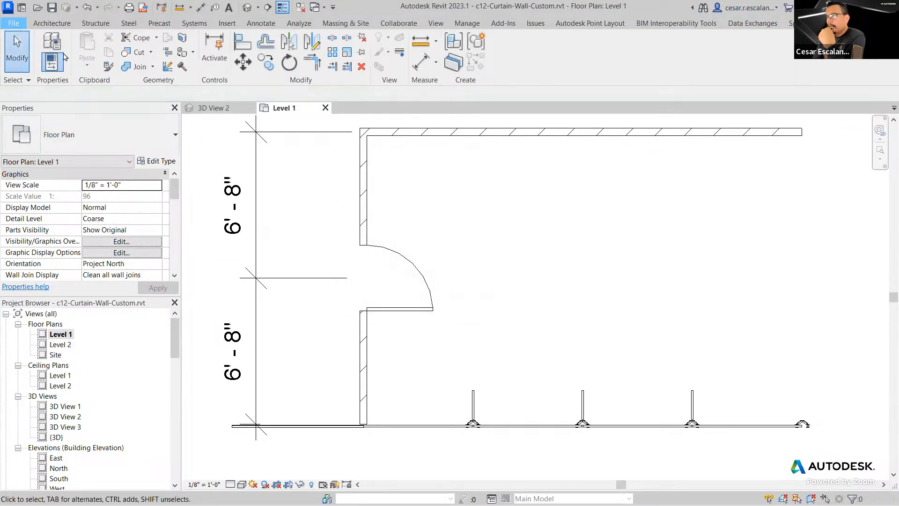
- Create a new family from the English-Imperial template Generic Model.rft
mouse_move(75, 71)
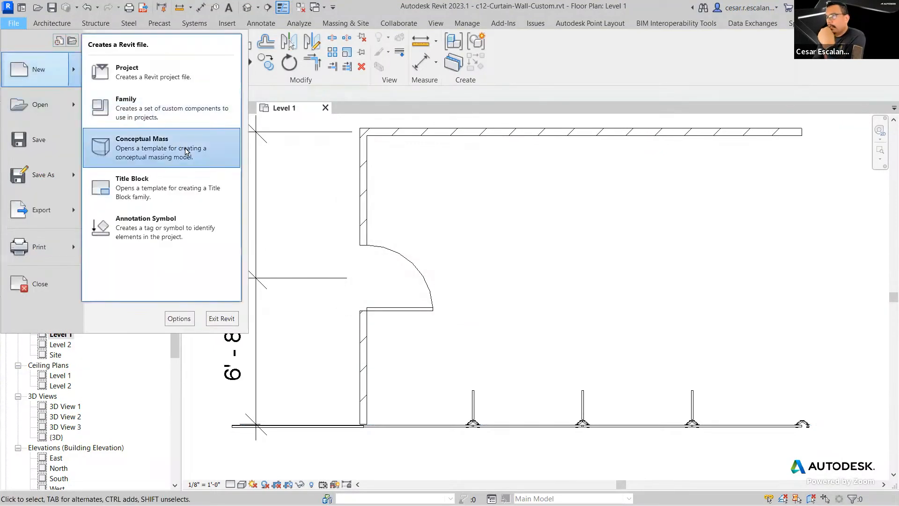
click(163, 115)
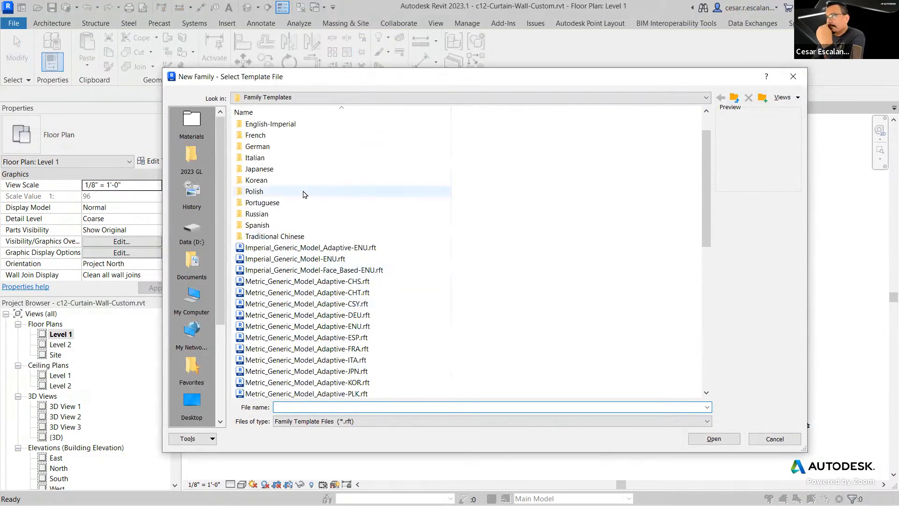
double_click(270, 124)
scroll(510, 277, down, 7)
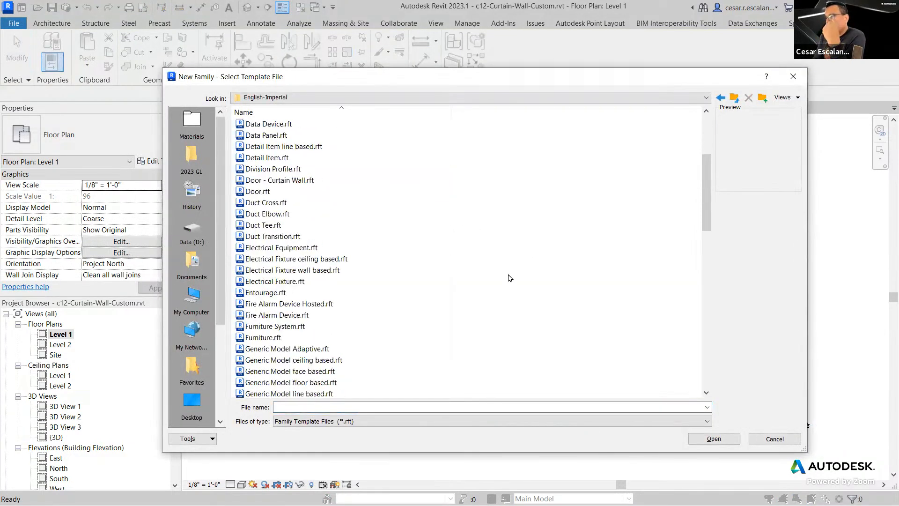
click(402, 315)
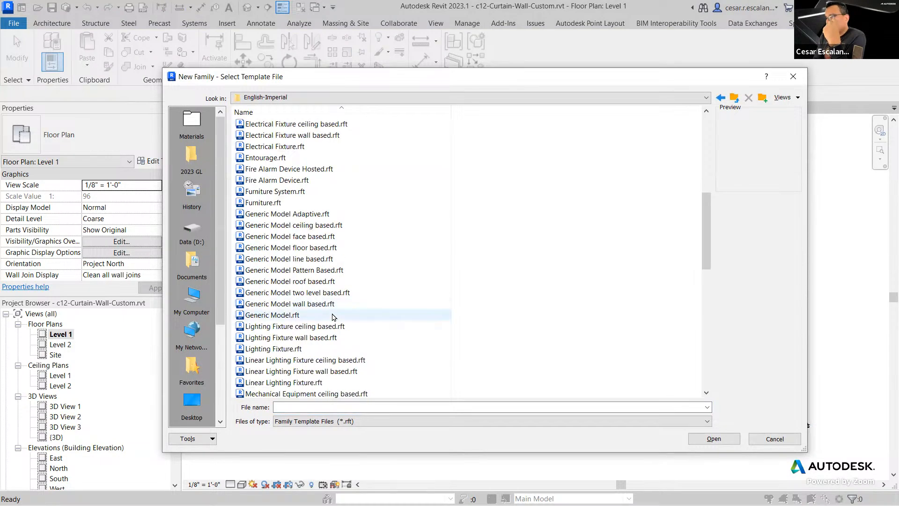
click(717, 438)
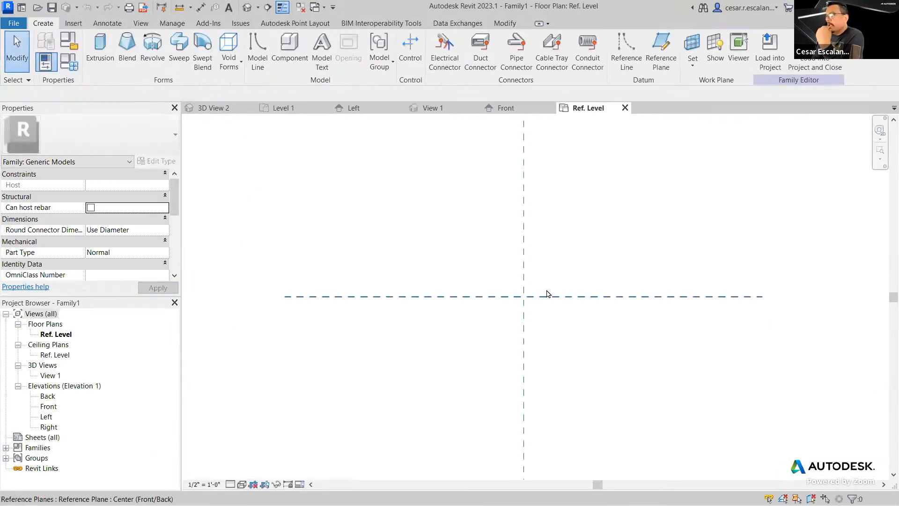
- Draw a horizontal reference plane above the Center (Front/Back) plane, crossing the vertical centre plane, in the Ref. Level plan
click(528, 274)
click(367, 255)
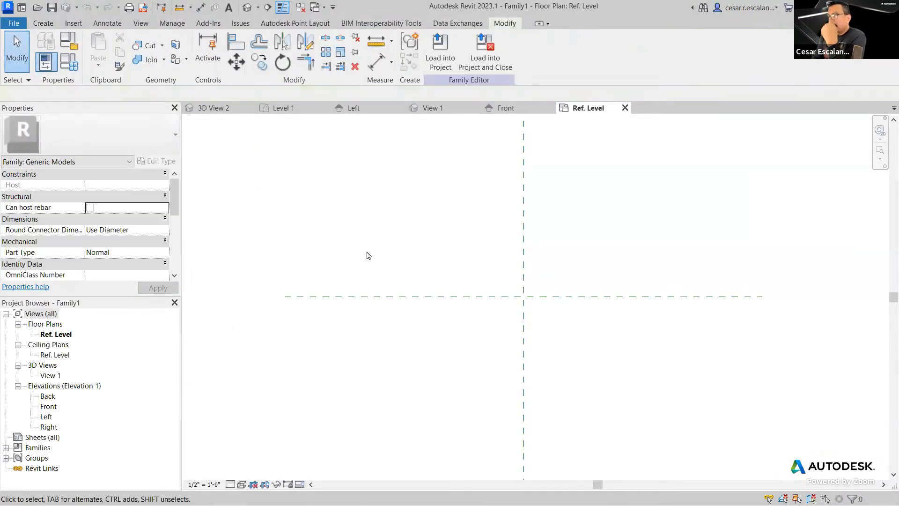
click(47, 23)
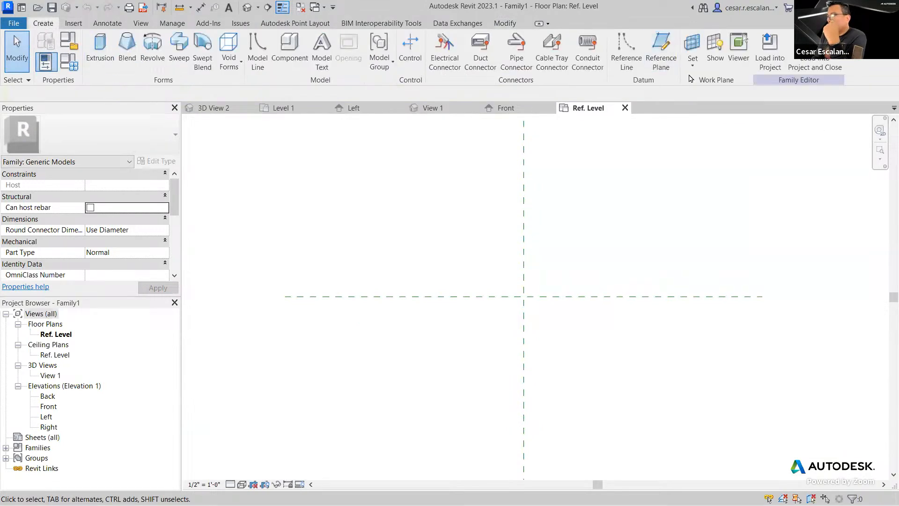
click(661, 51)
click(389, 215)
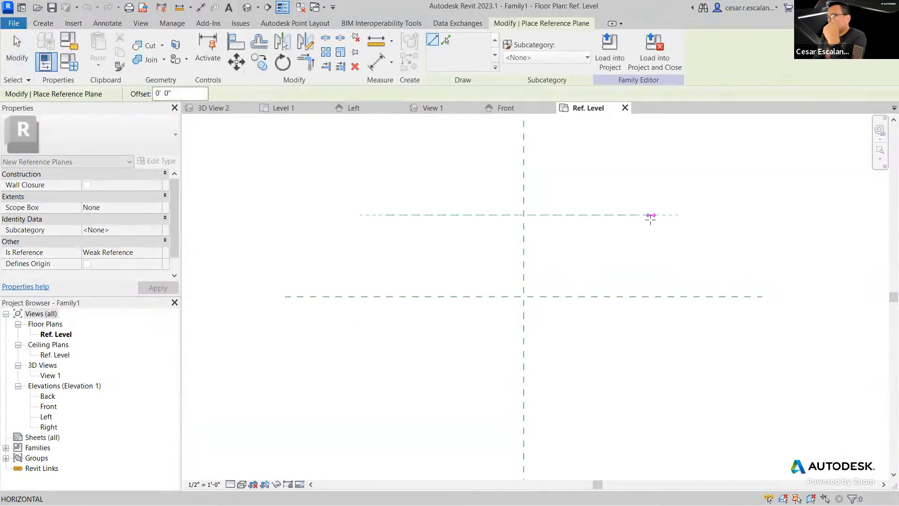
click(651, 215)
click(16, 52)
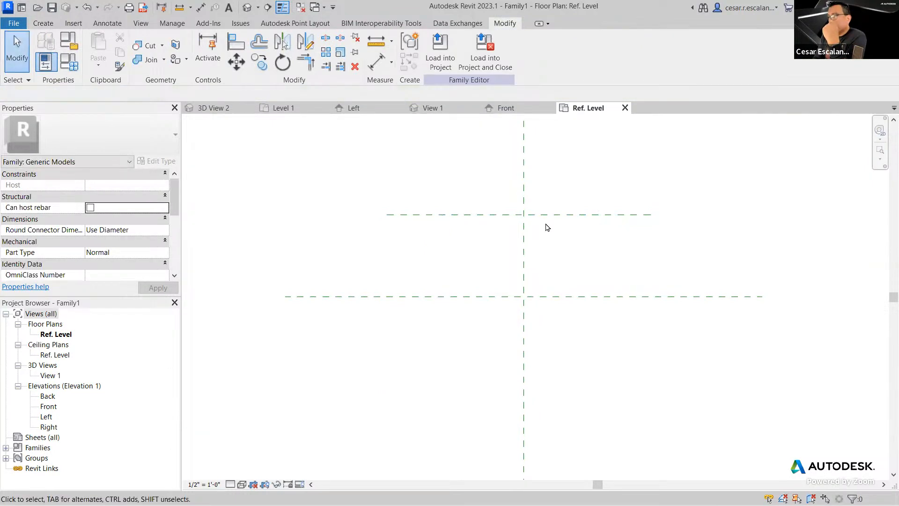
- Set the Is Reference property of the upper horizontal reference plane to Back
click(510, 216)
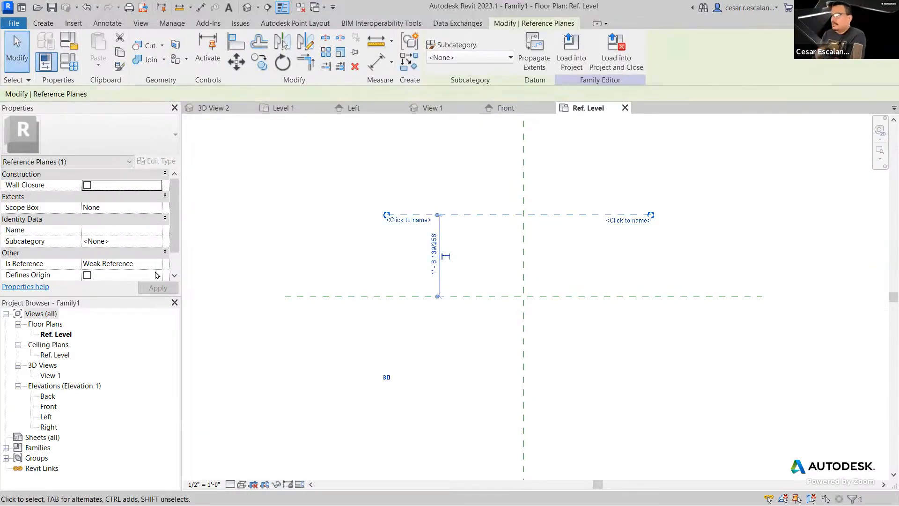
click(157, 264)
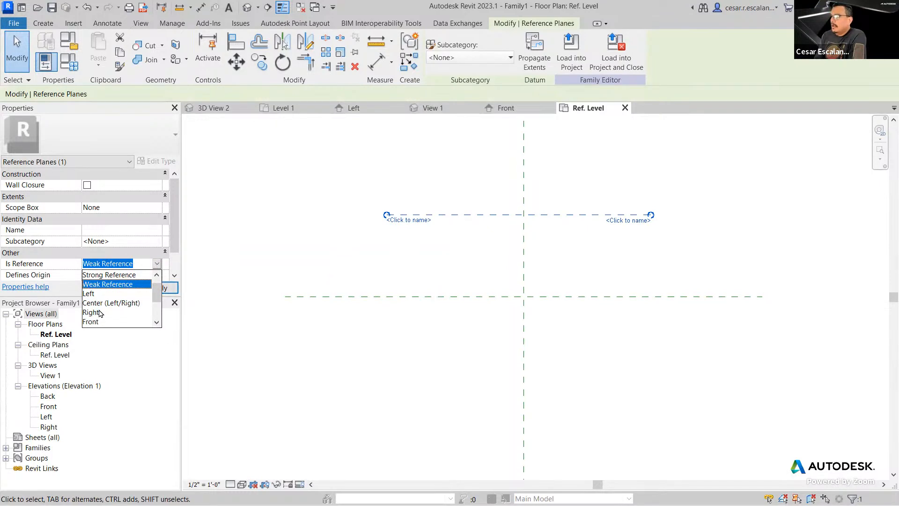
scroll(100, 314, down, 2)
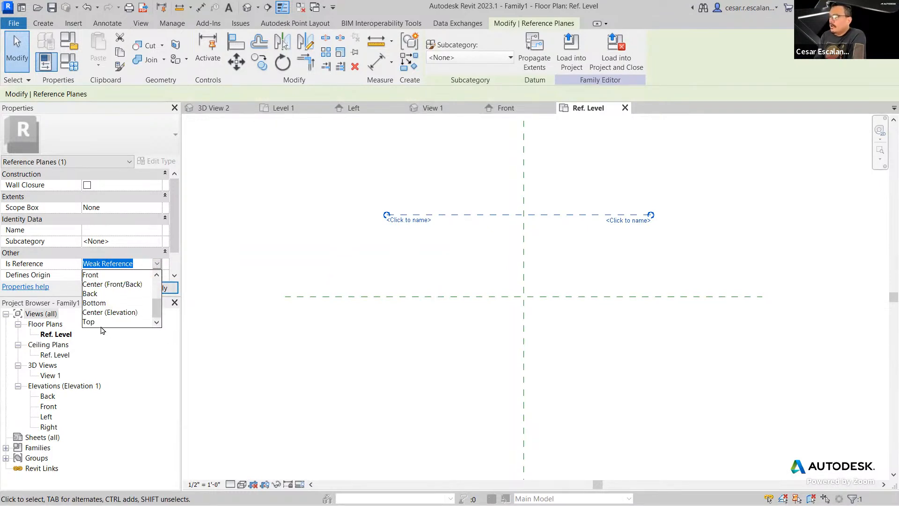
scroll(102, 328, up, 2)
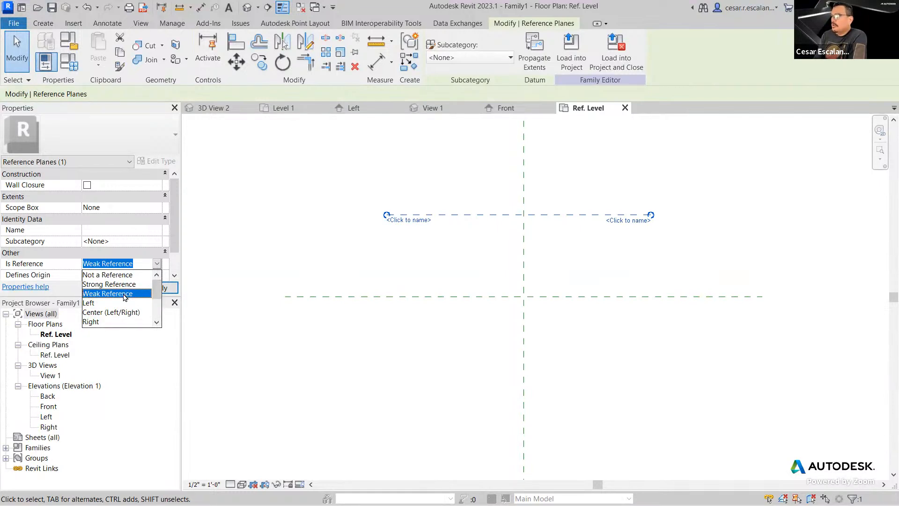
scroll(126, 300, down, 1)
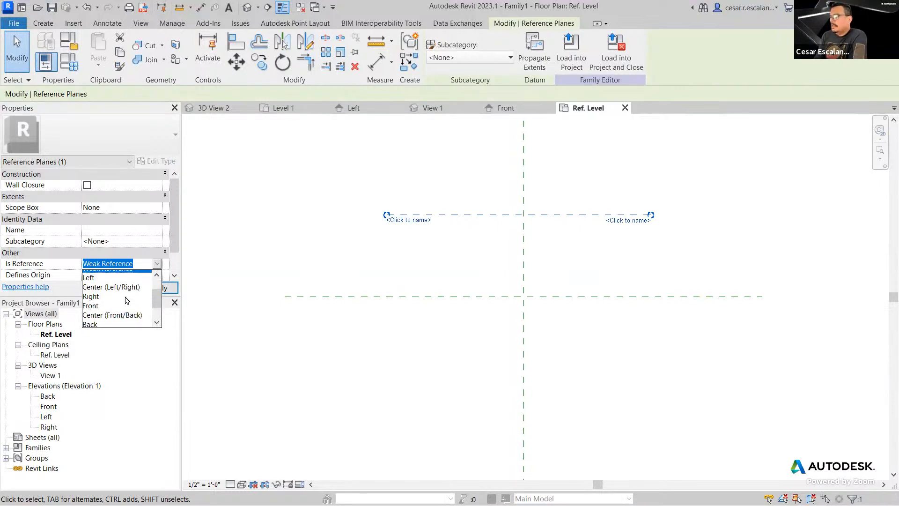
scroll(127, 300, down, 1)
scroll(127, 302, up, 1)
scroll(126, 302, down, 1)
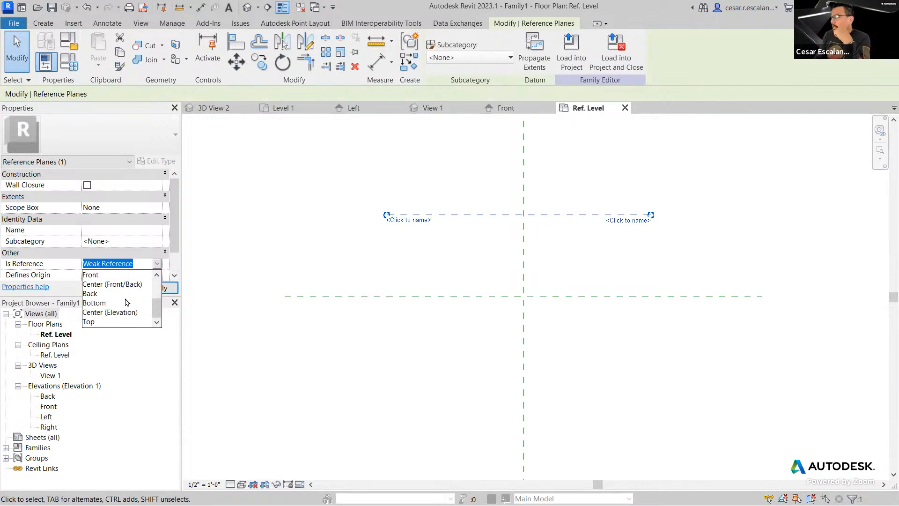
scroll(127, 303, up, 2)
scroll(128, 301, down, 1)
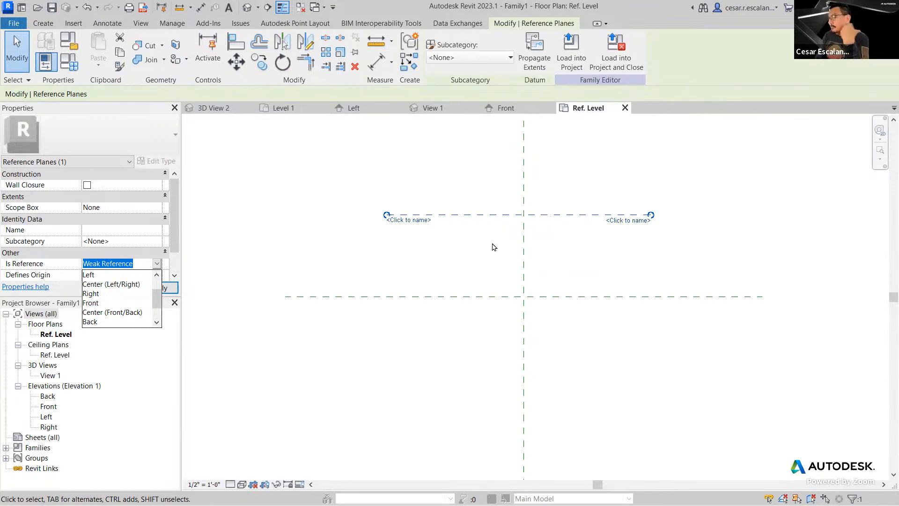
drag(157, 304, 157, 310)
click(91, 302)
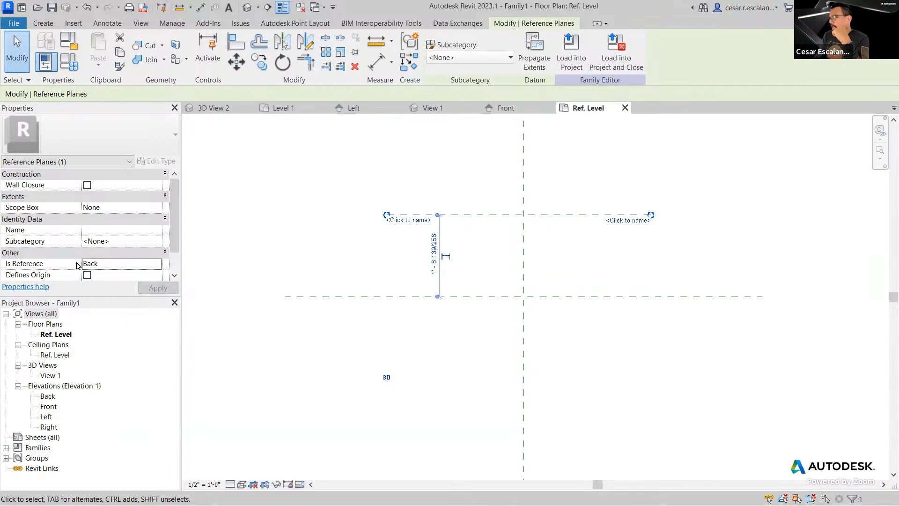
- Change the upper horizontal reference plane's Is Reference property to Weak Reference
click(149, 264)
click(157, 264)
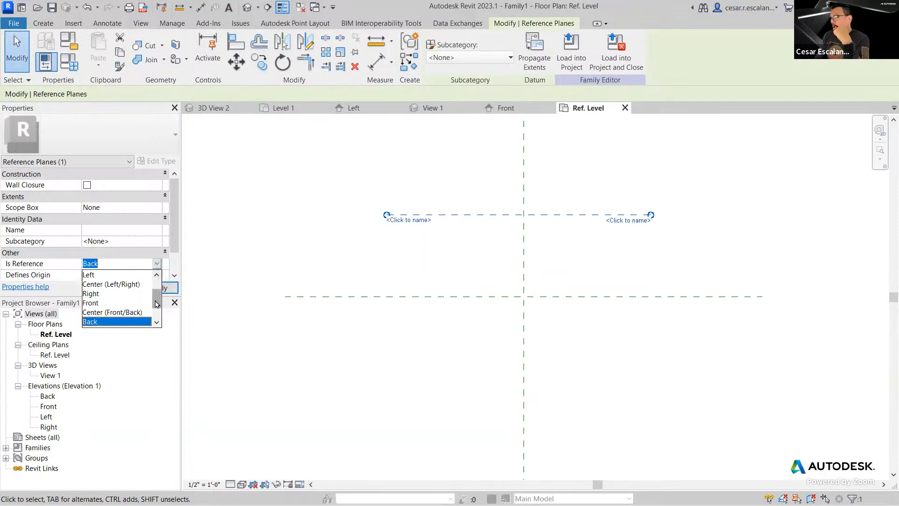
drag(157, 303, 157, 280)
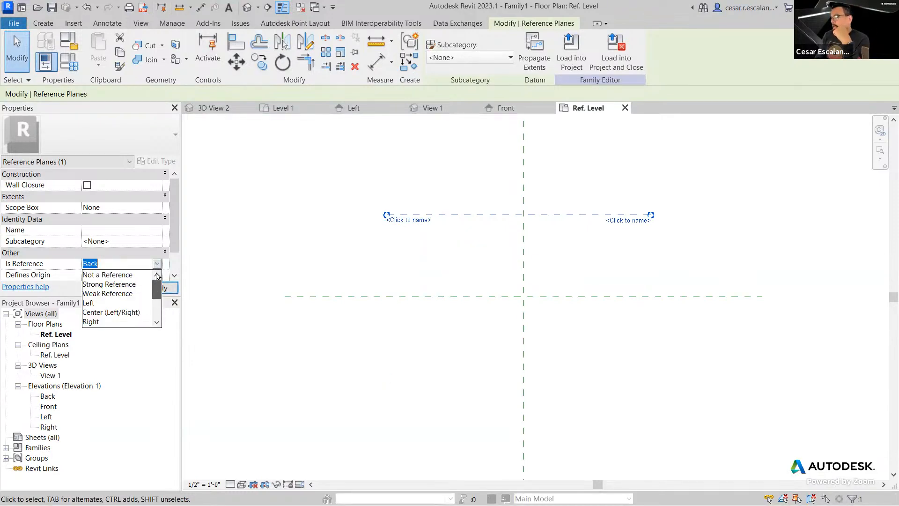
click(124, 294)
click(312, 261)
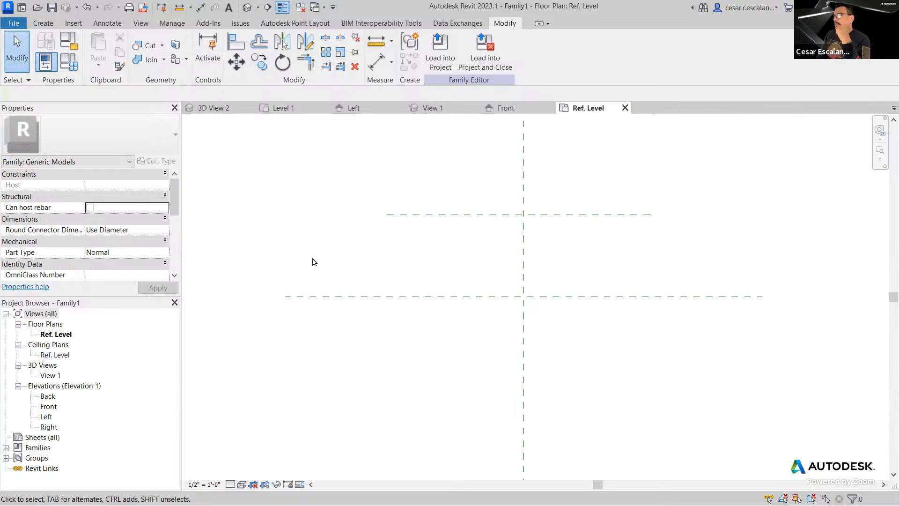
- Set the upper horizontal reference plane's Is Reference property to Not a Reference and reselect the plane to check it
click(453, 217)
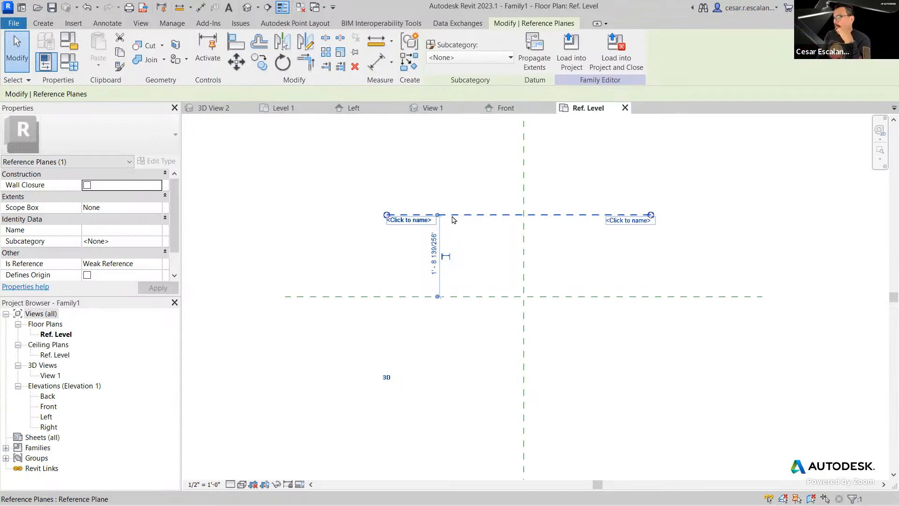
click(468, 227)
click(469, 215)
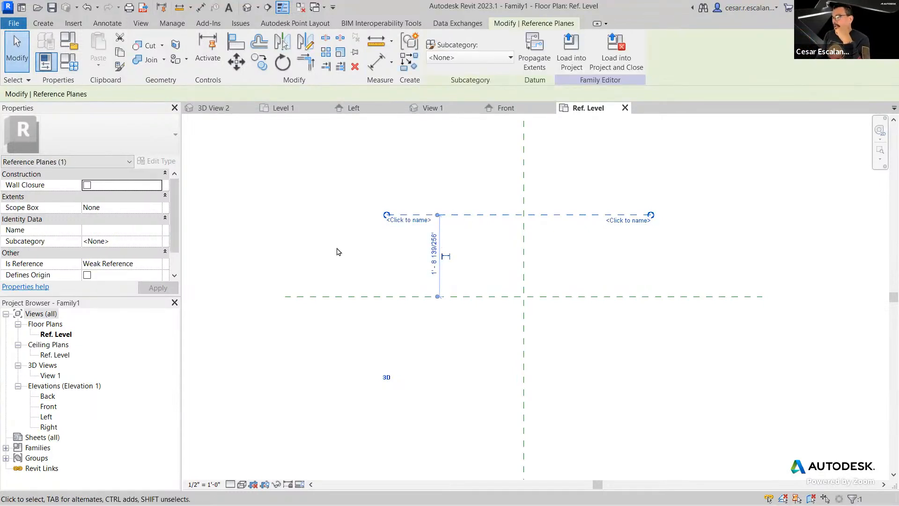
click(157, 264)
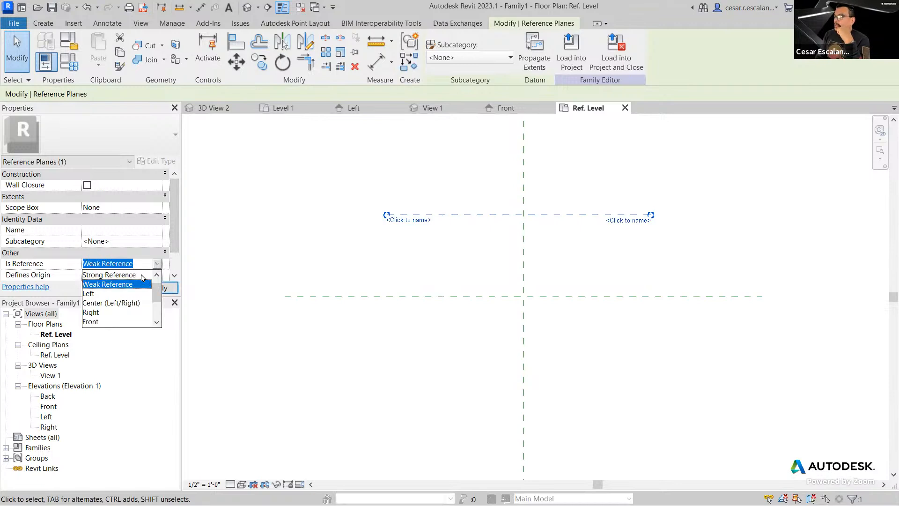
scroll(139, 282, up, 1)
click(108, 275)
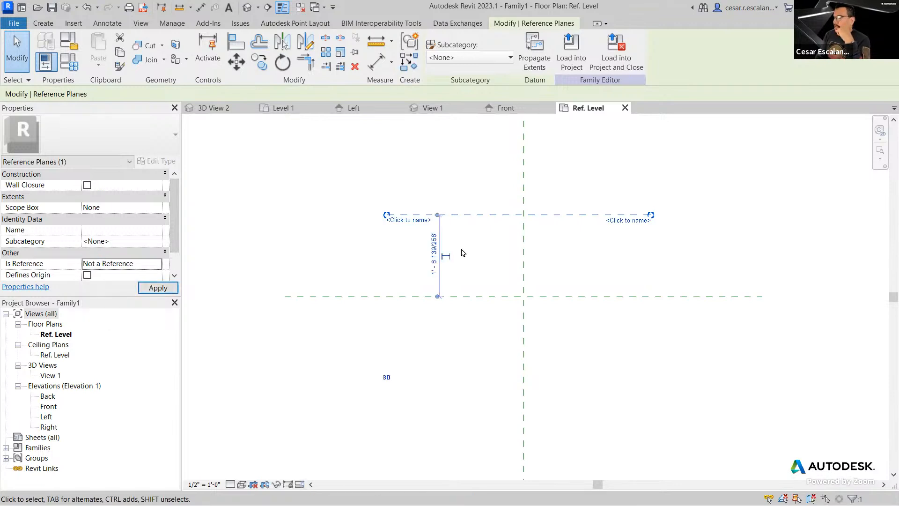
click(659, 212)
click(547, 216)
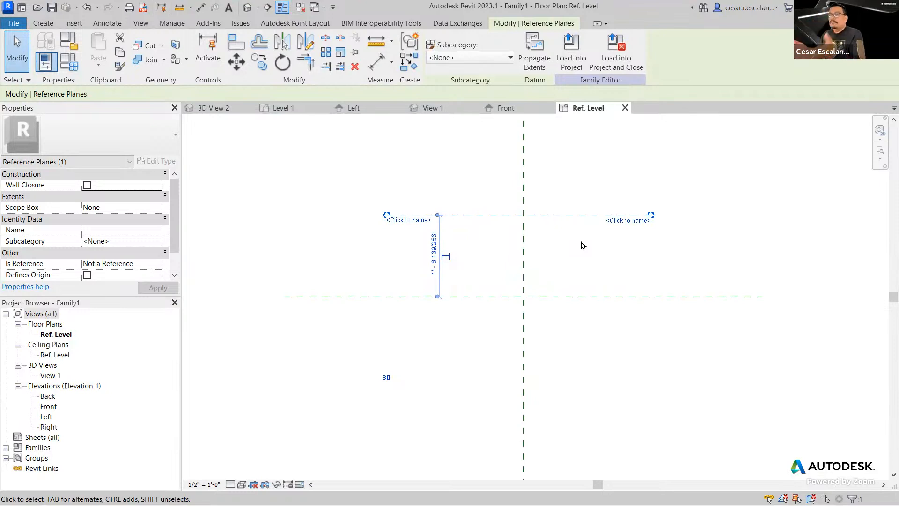
key(Escape)
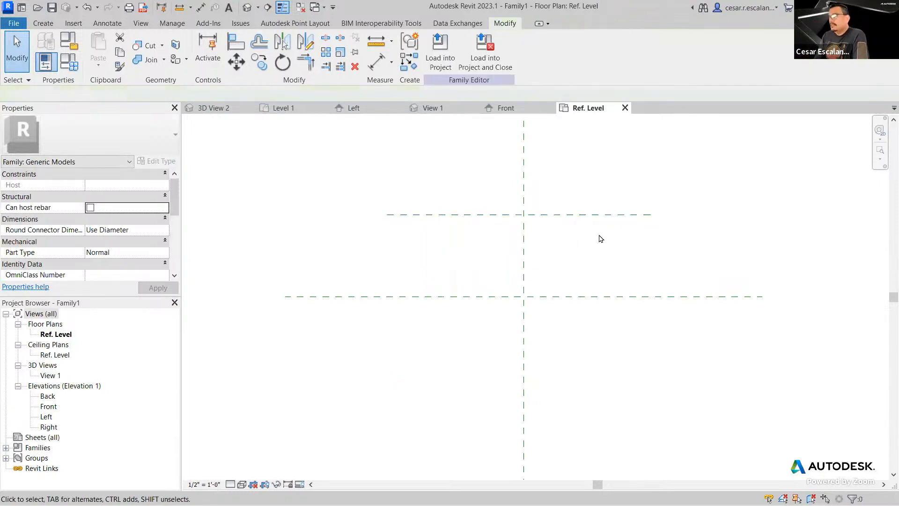
- Review the available Is Reference options for the upper horizontal reference plane without changing the value
click(577, 220)
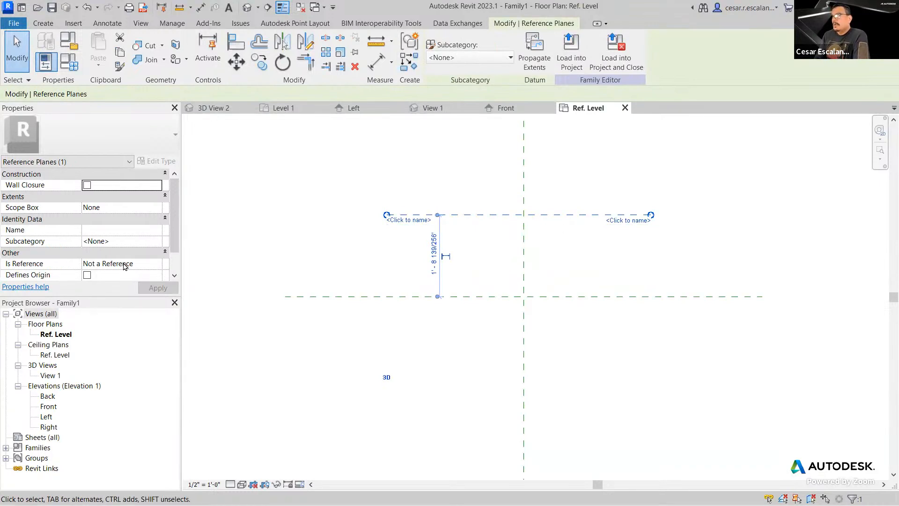
click(158, 265)
click(158, 265)
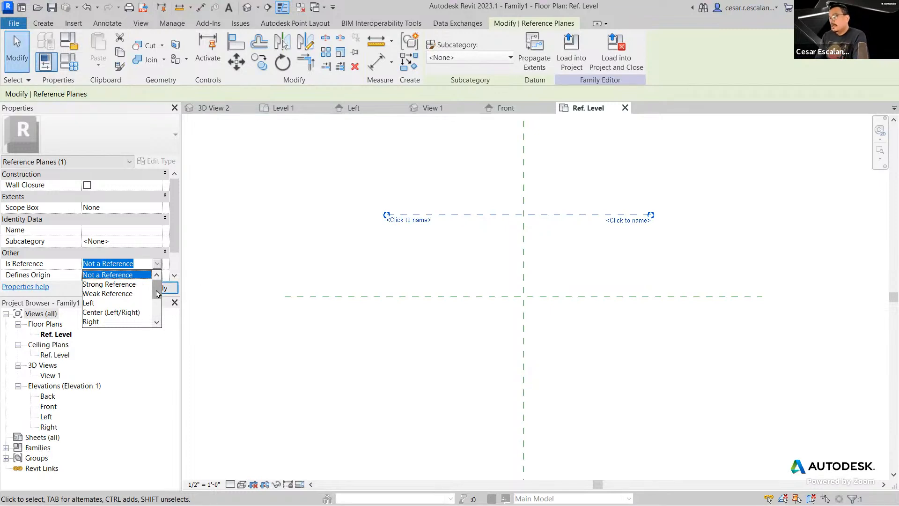
mouse_move(157, 293)
mouse_down()
mouse_move(155, 315)
mouse_move(155, 292)
mouse_up()
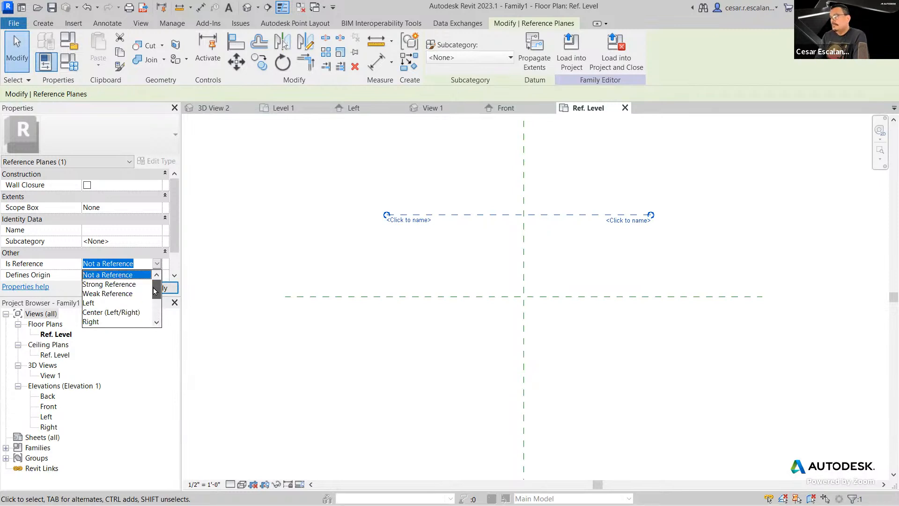
click(231, 255)
click(277, 239)
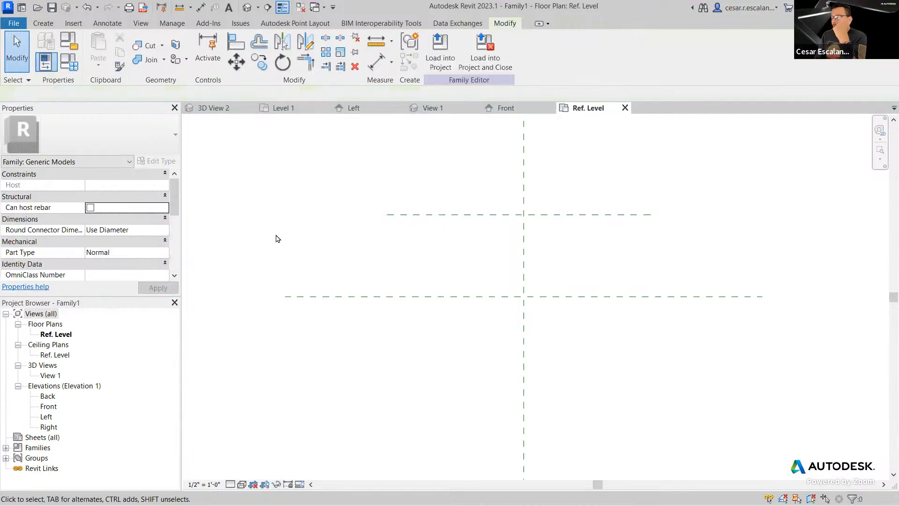
- Inspect the family's properties and the Defines Origin setting of the Center (Left/Right) reference plane
scroll(255, 250, down, 1)
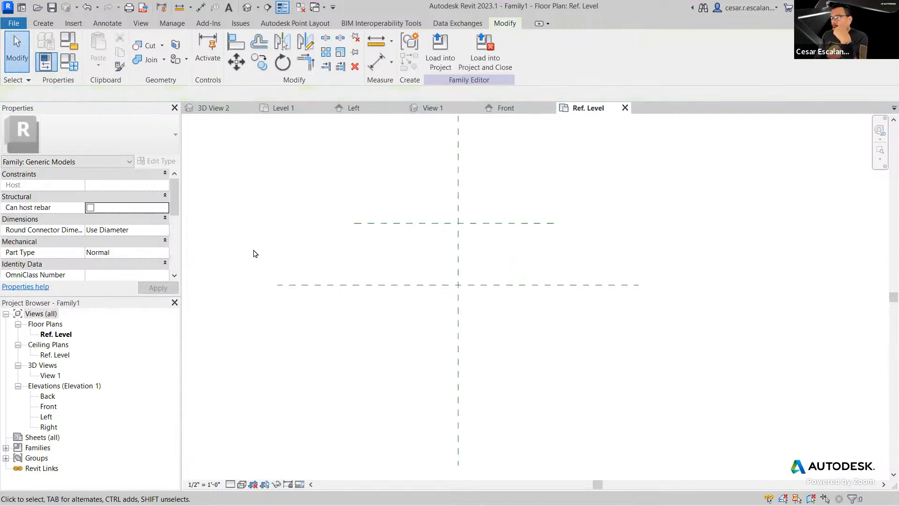
drag(174, 209, 183, 254)
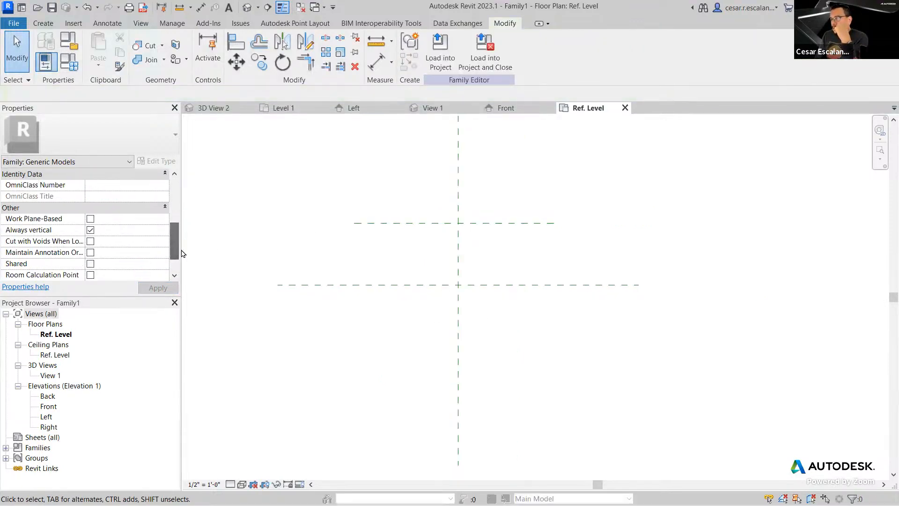
click(459, 272)
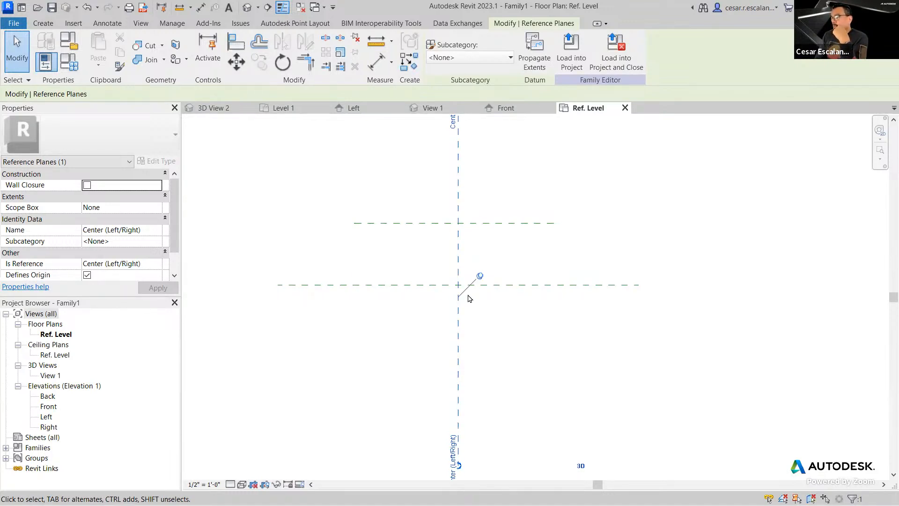
scroll(453, 304, up, 2)
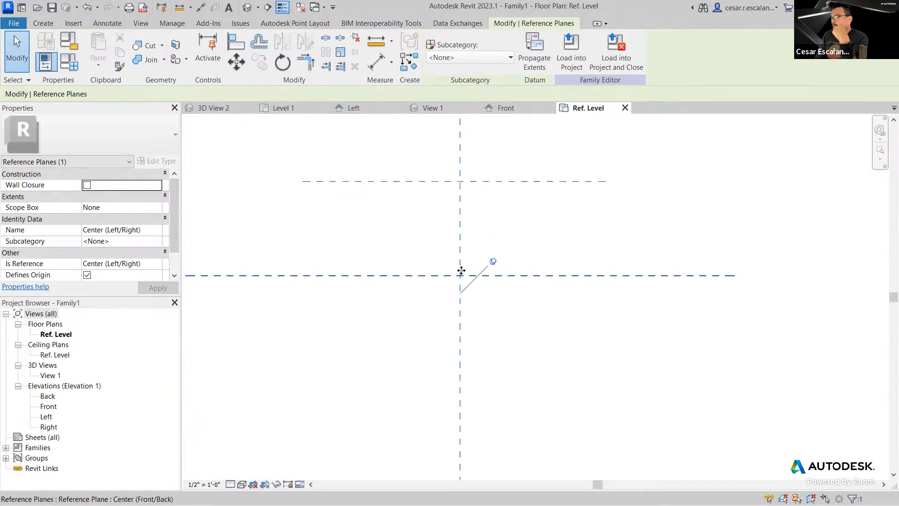
key(Escape)
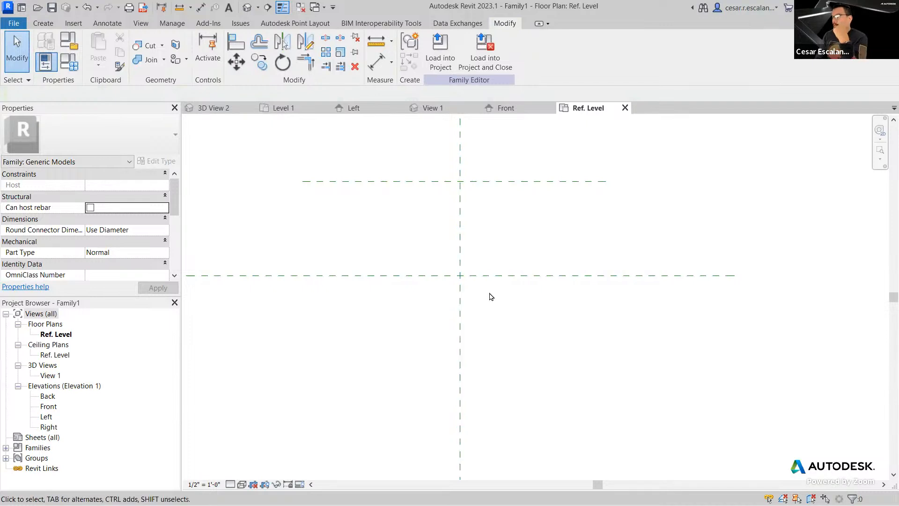
- Enable Defines Origin on the upper horizontal reference plane and check that setting on the Center (Front/Back) plane
click(463, 184)
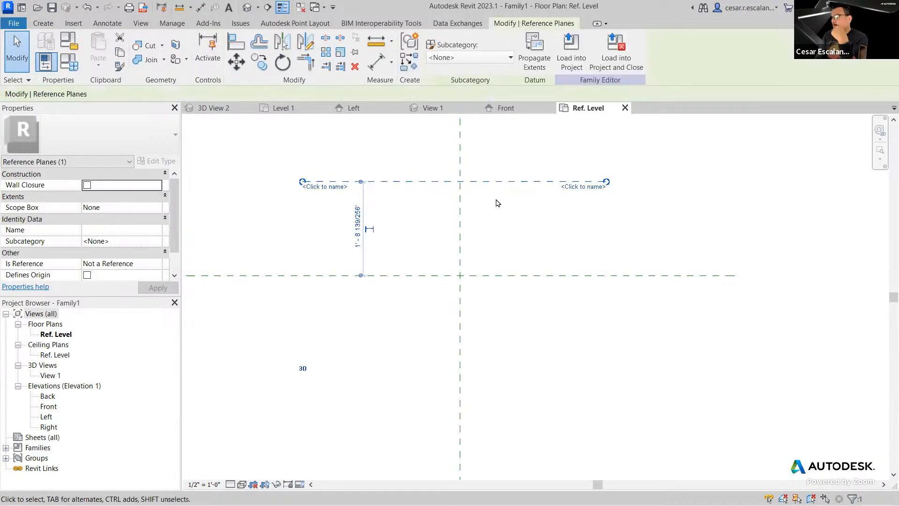
click(87, 275)
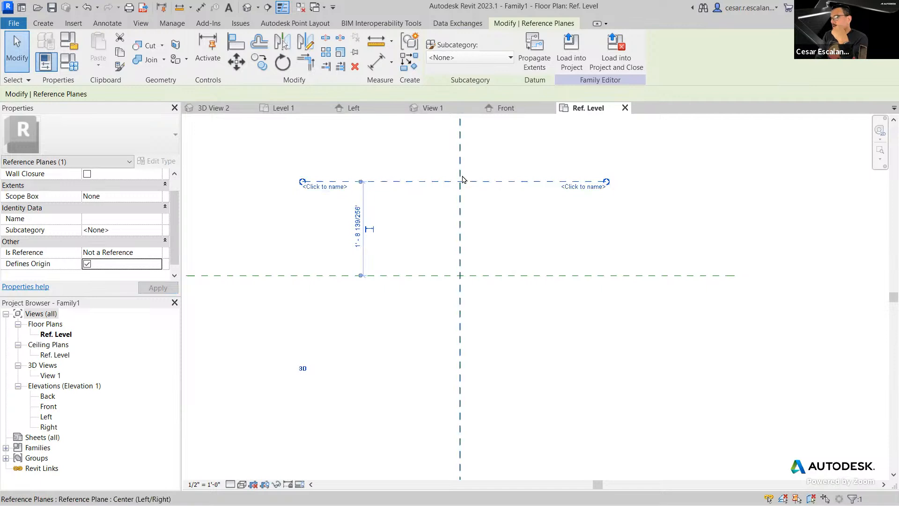
click(404, 237)
click(430, 276)
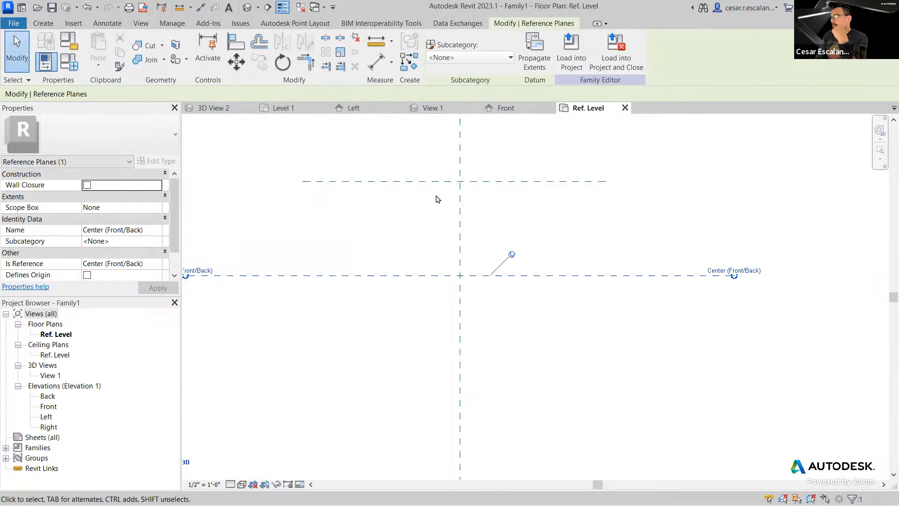
- Disable Defines Origin on the upper horizontal reference plane and enable it on the Center (Front/Back) plane
click(504, 185)
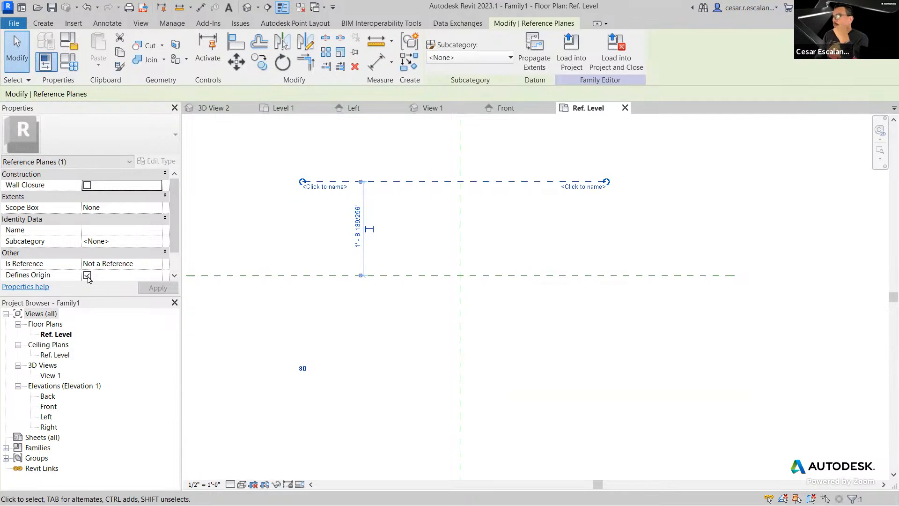
click(370, 245)
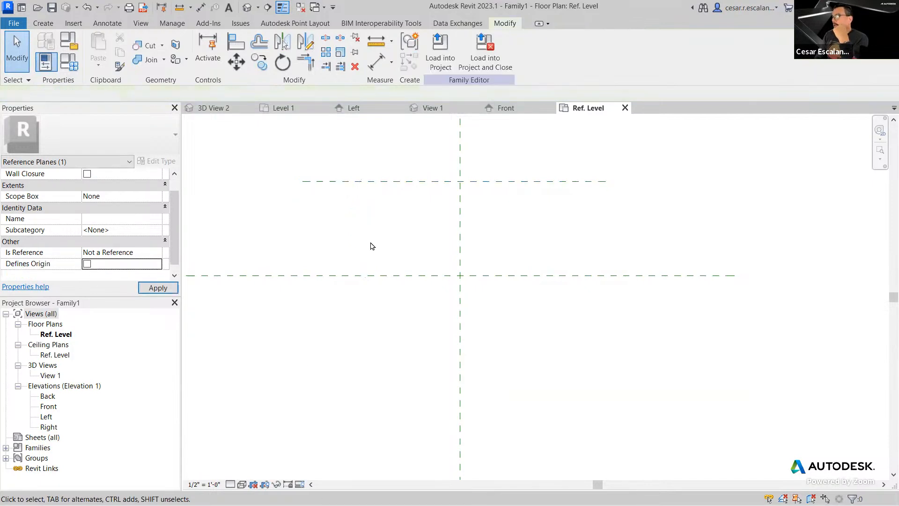
click(396, 277)
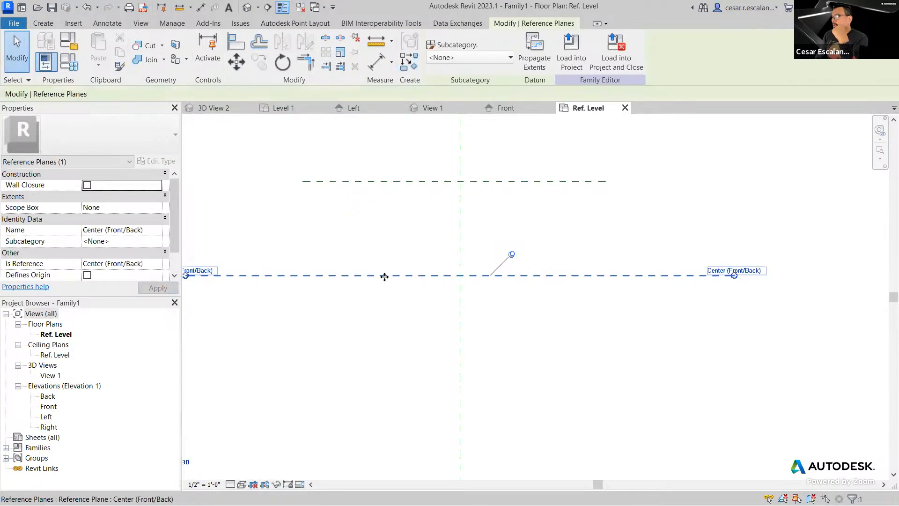
click(87, 276)
click(347, 290)
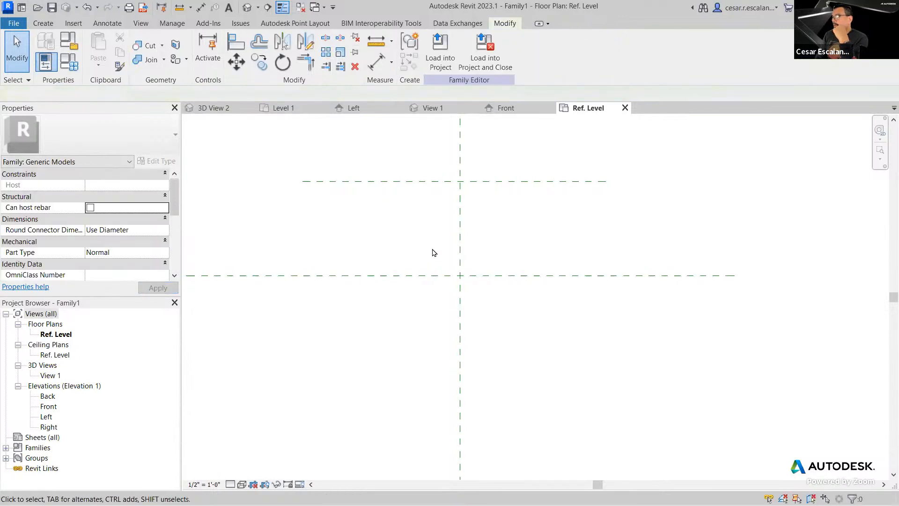
click(460, 295)
click(482, 277)
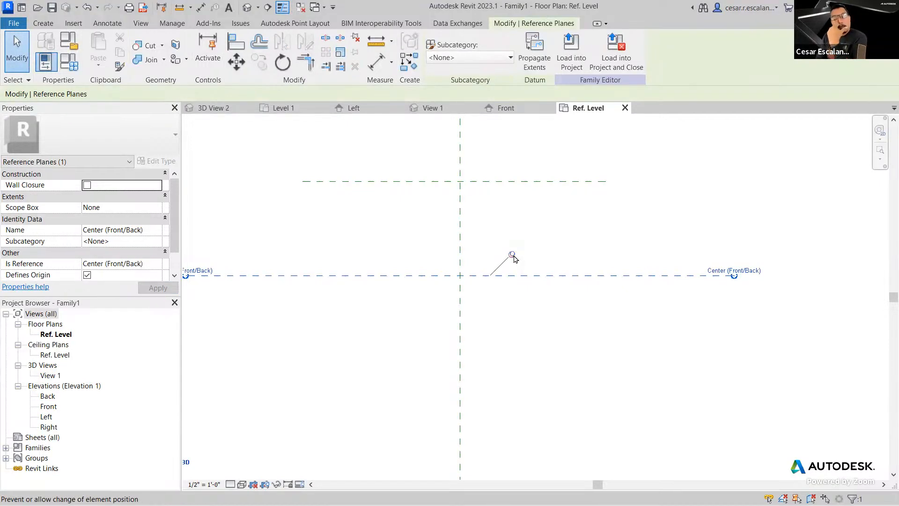
click(604, 241)
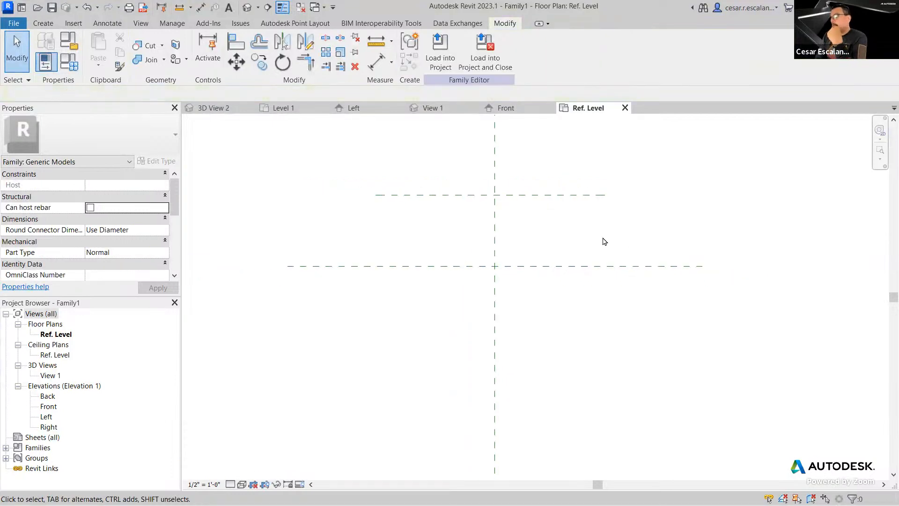
- Open the Front elevation and inspect the Is Reference and Defines Origin settings of the horizontal reference plane on the Ref. Level line
middle_drag(606, 223, 606, 238)
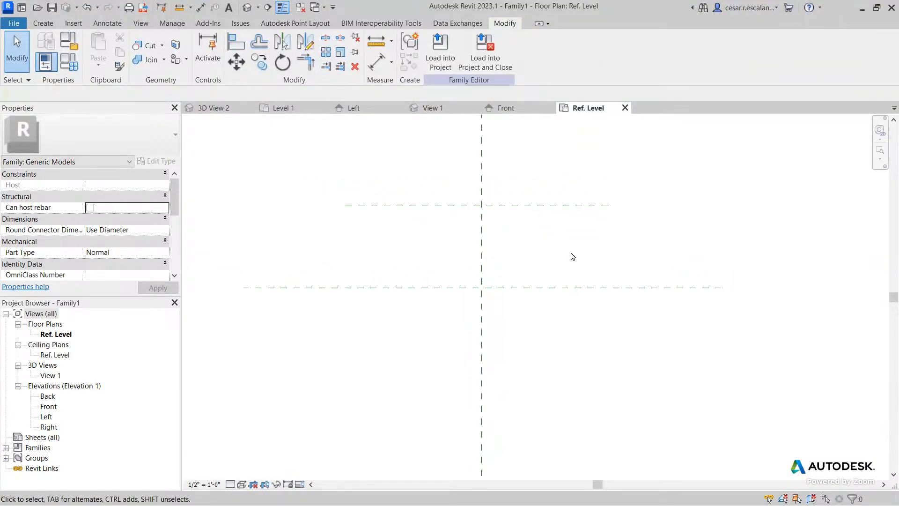
double_click(54, 407)
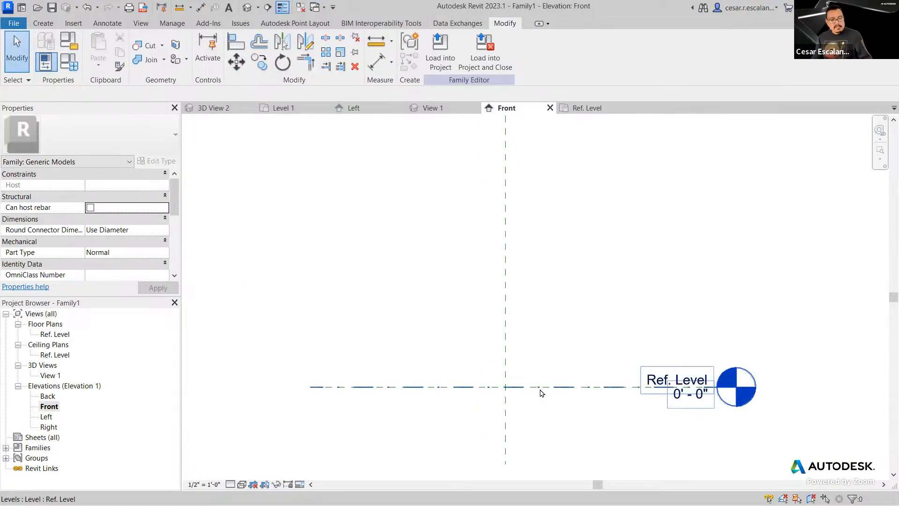
click(539, 392)
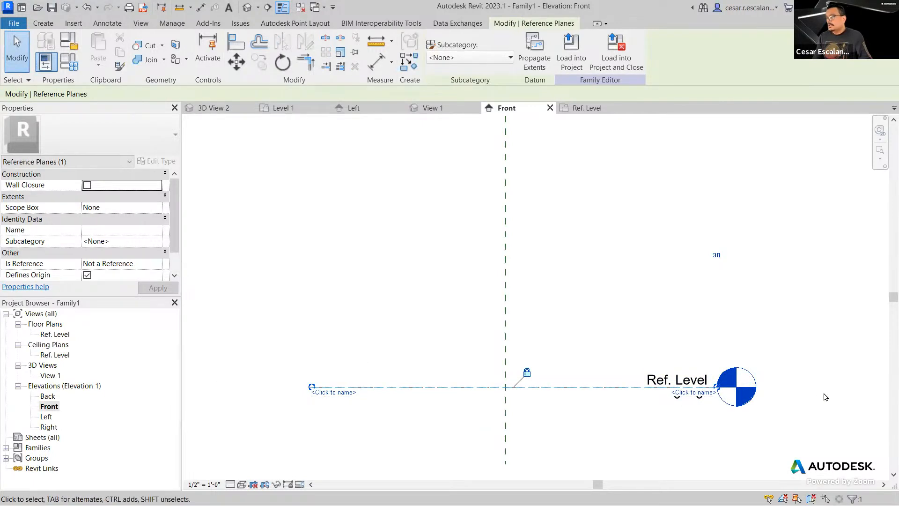
scroll(616, 406, up, 2)
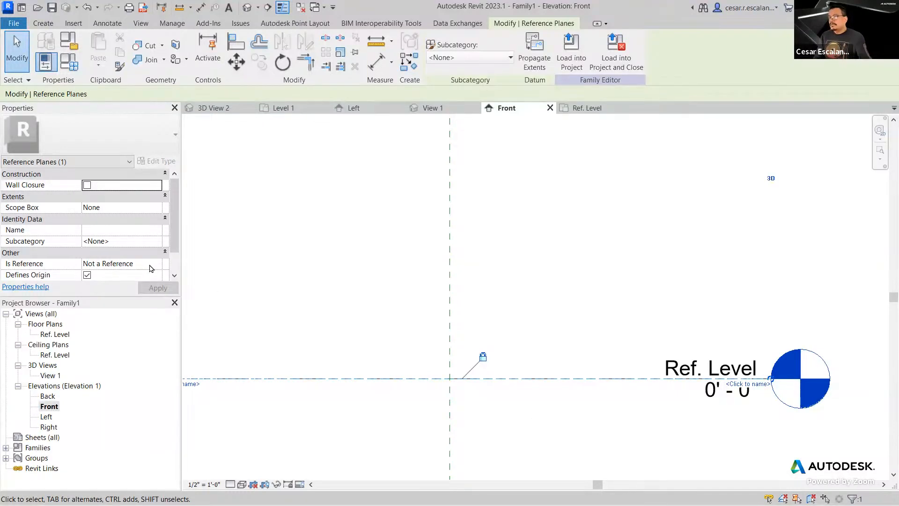
click(695, 433)
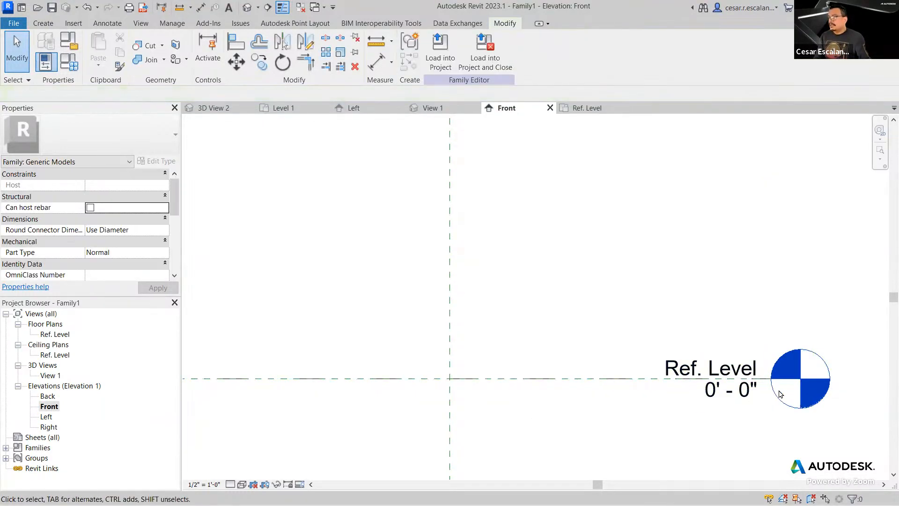
- Shorten the Ref. Level line past the vertical center plane and inspect the properties of the reference plane beneath it
click(659, 382)
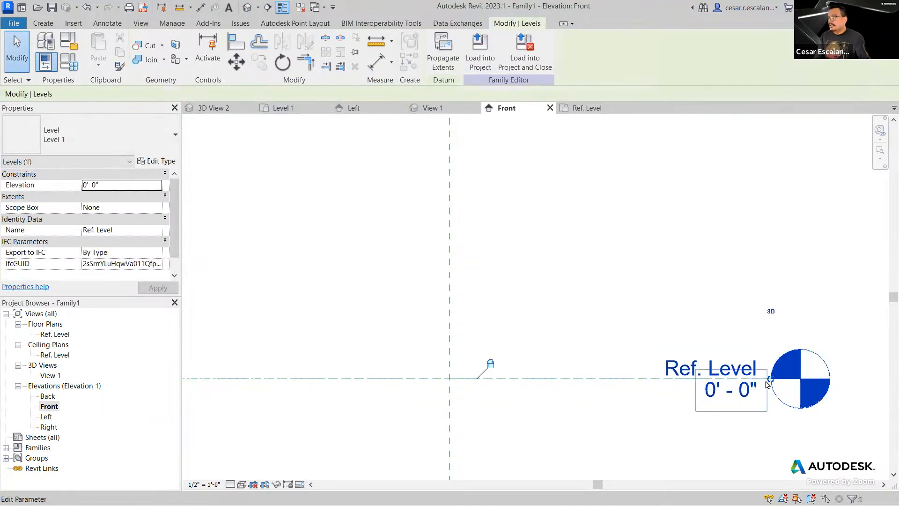
drag(771, 379, 268, 379)
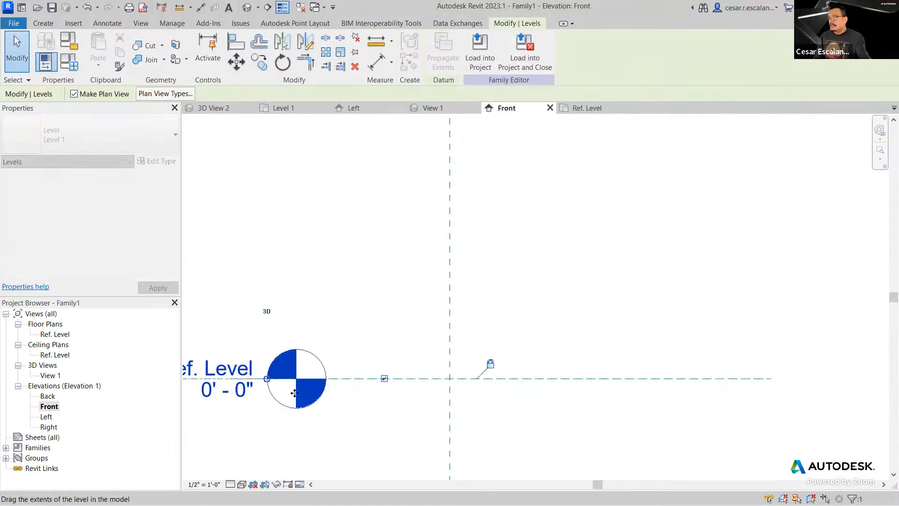
click(489, 365)
click(591, 383)
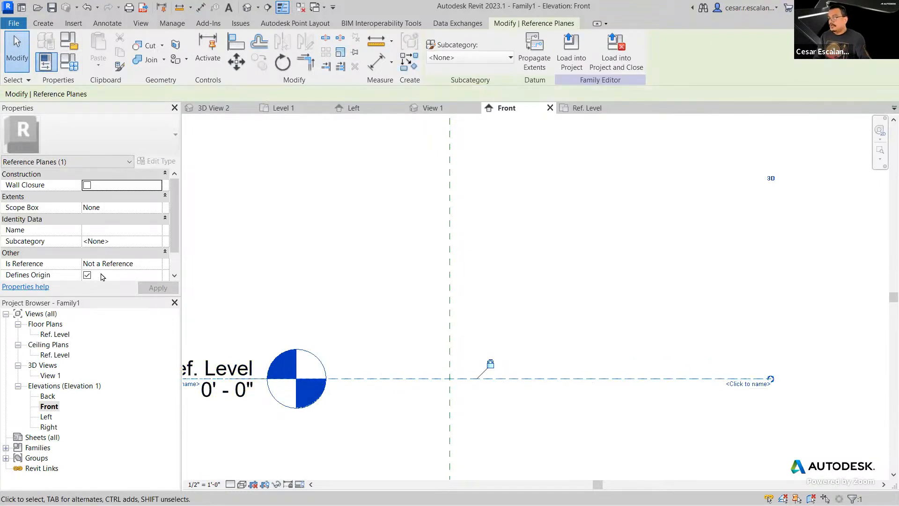
scroll(317, 447, down, 2)
click(292, 436)
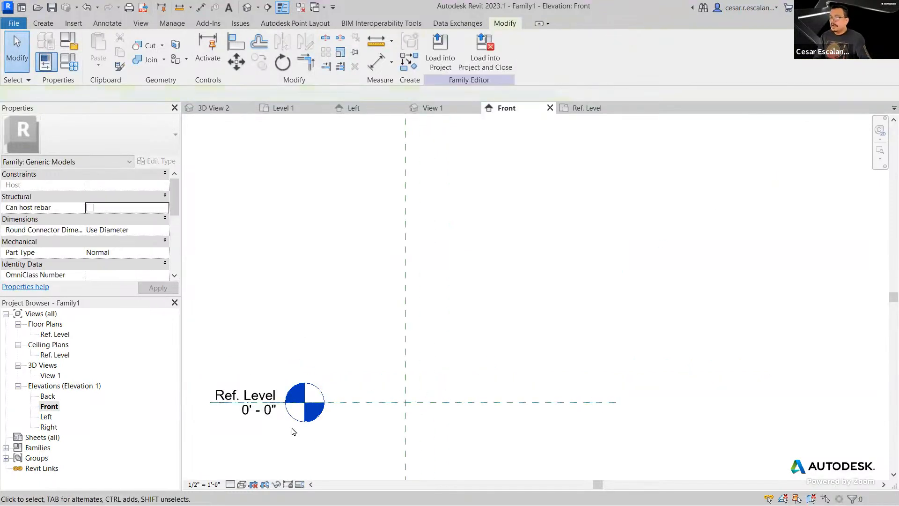
- Extend the Ref. Level line so its head sits beyond the right end of the horizontal reference plane
click(276, 404)
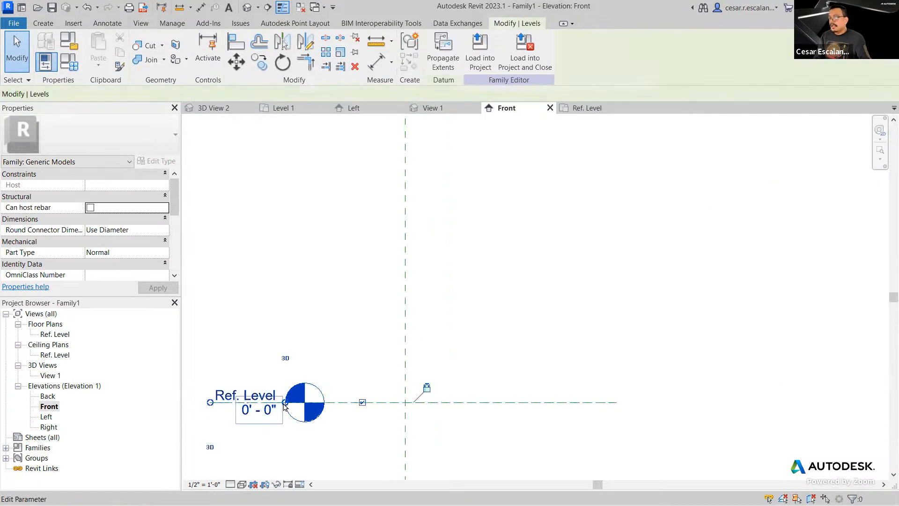
drag(287, 404, 725, 402)
click(687, 449)
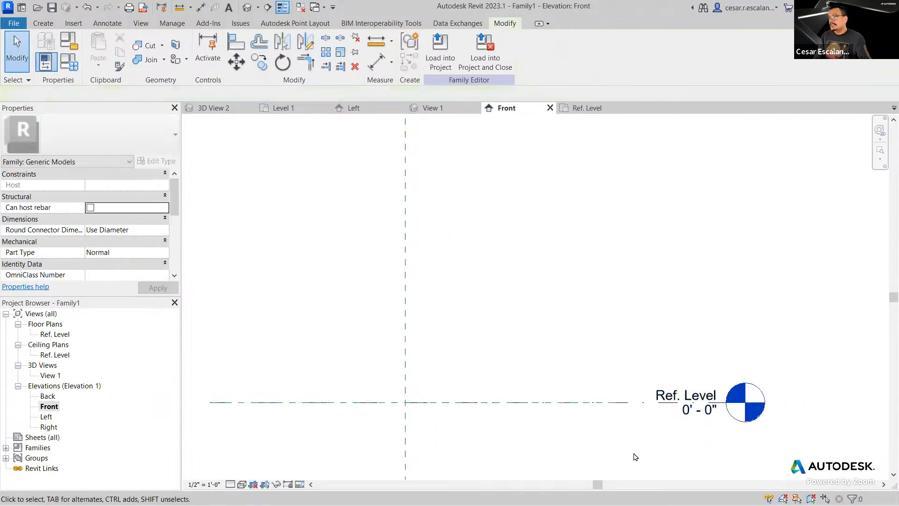
click(406, 323)
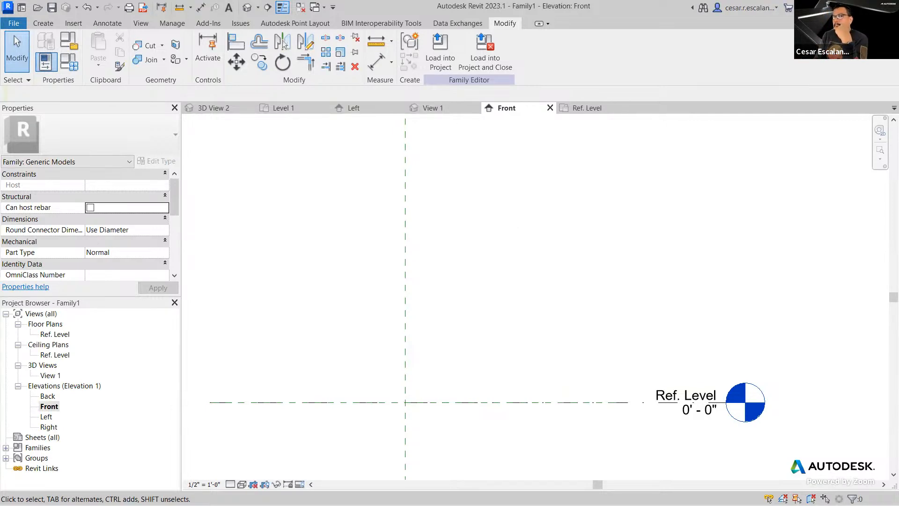
key(alt+Tab)
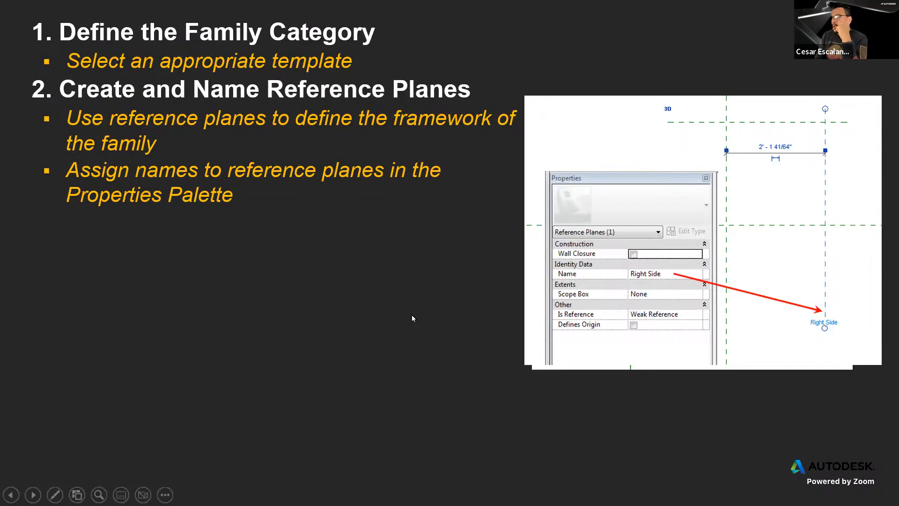
click(413, 318)
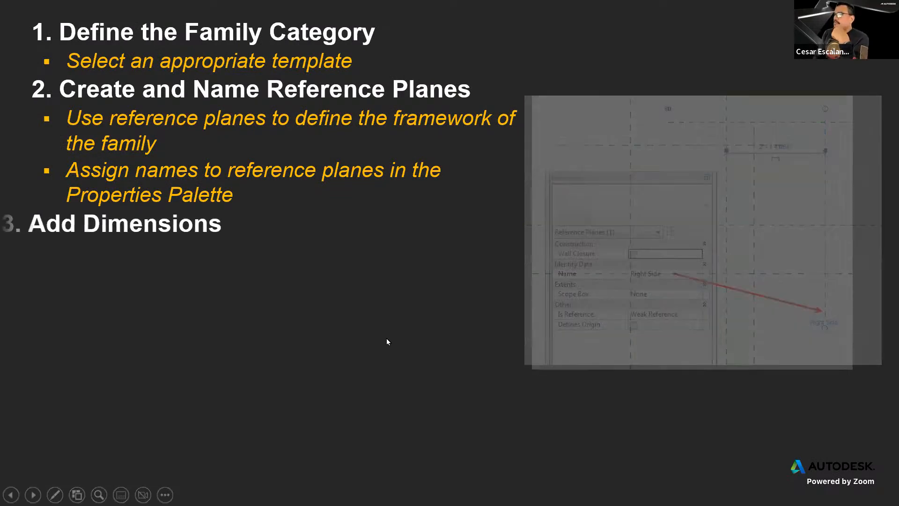
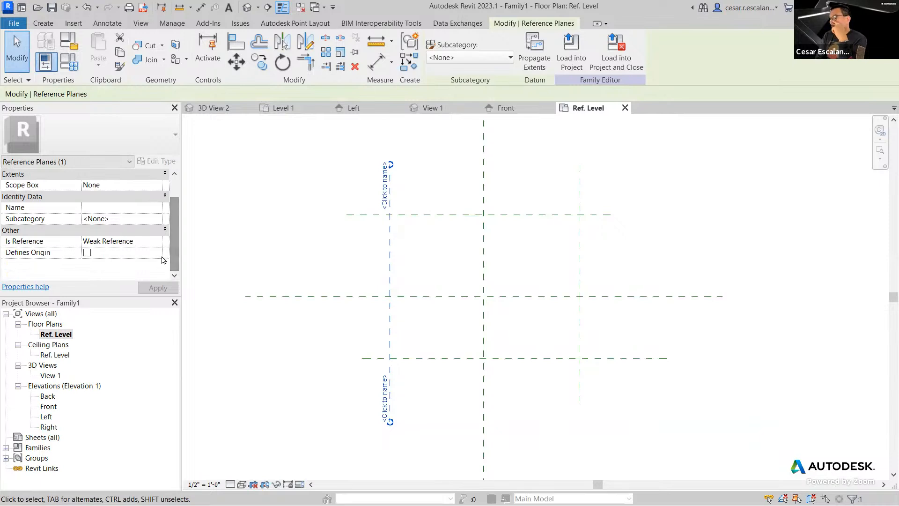
- Set Is Reference to Left for the leftmost vertical reference plane in the Ref. Level plan
click(157, 241)
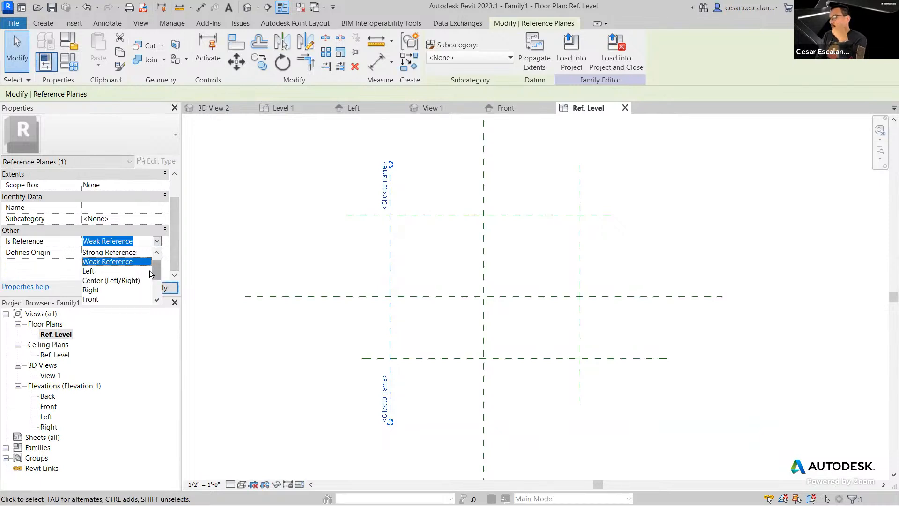
click(109, 271)
click(445, 260)
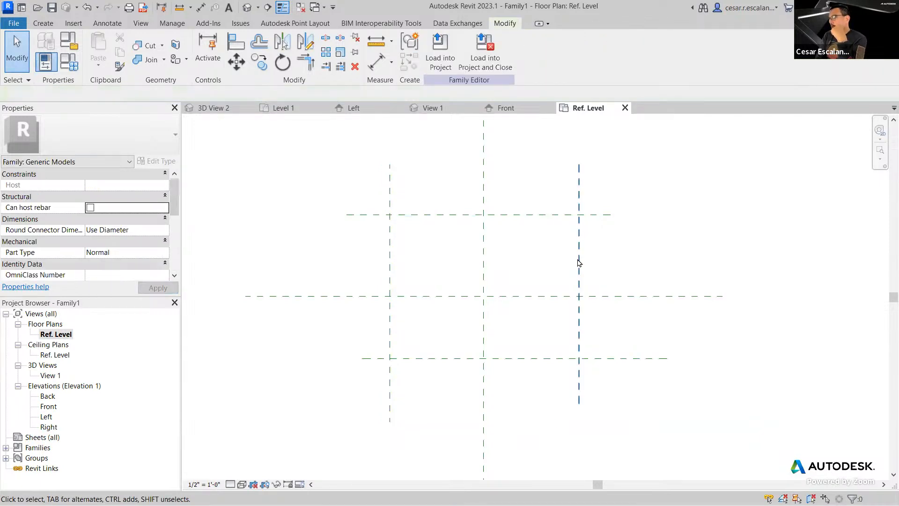
- Set Is Reference to Right for the rightmost vertical reference plane
click(579, 261)
click(157, 264)
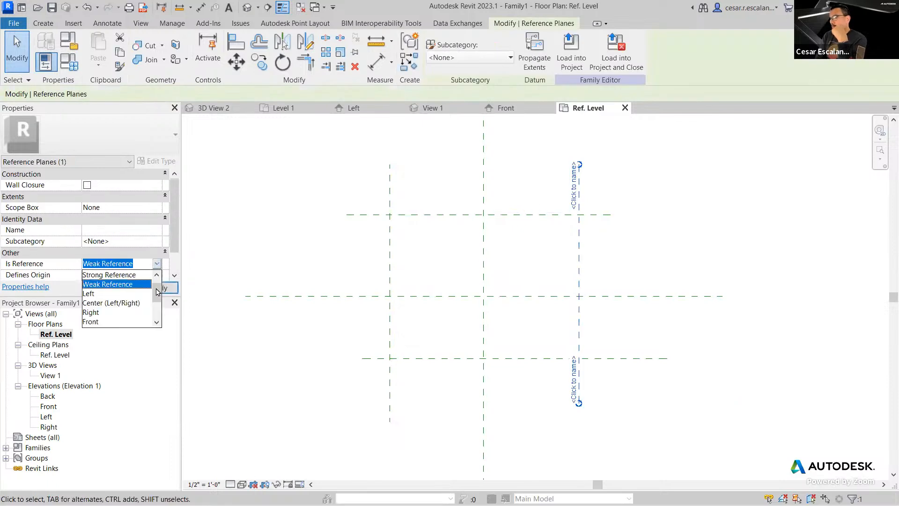
drag(157, 293, 158, 301)
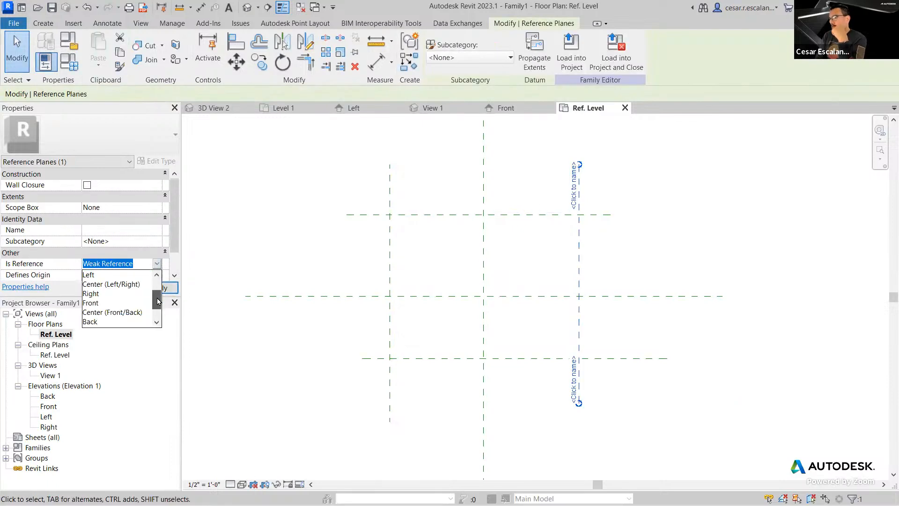
click(91, 293)
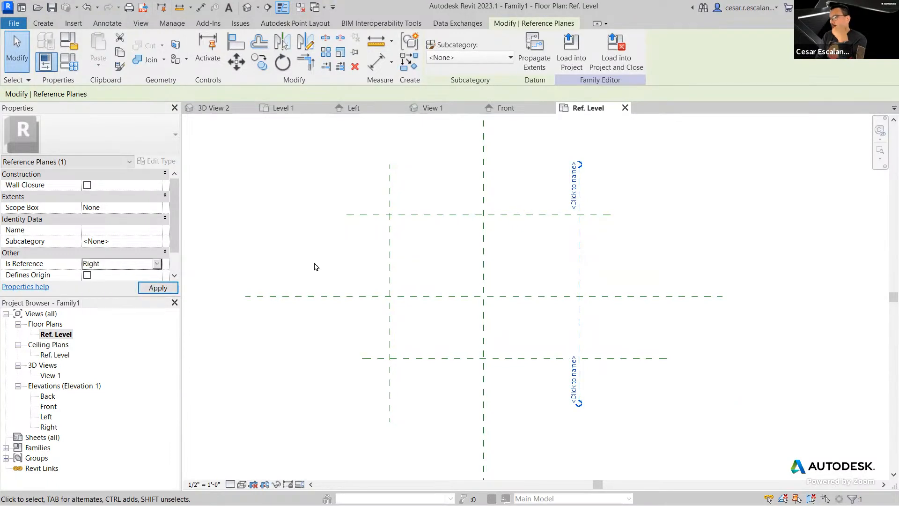
click(499, 238)
- Set Is Reference to Back for the upper horizontal reference plane
click(502, 215)
click(155, 264)
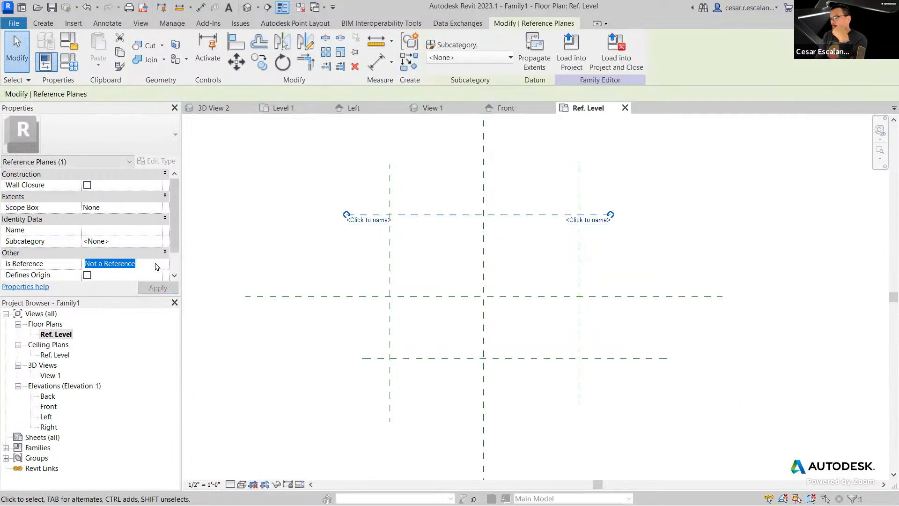
click(156, 264)
drag(156, 285, 156, 298)
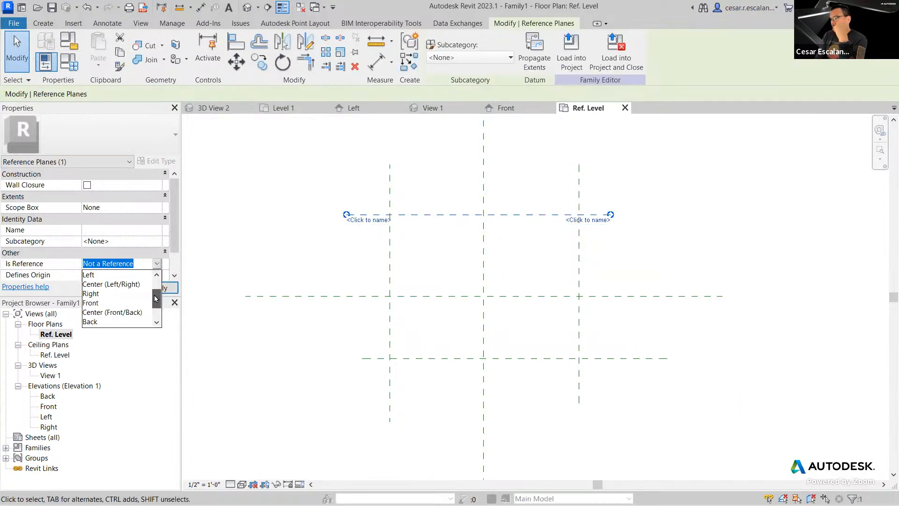
click(94, 322)
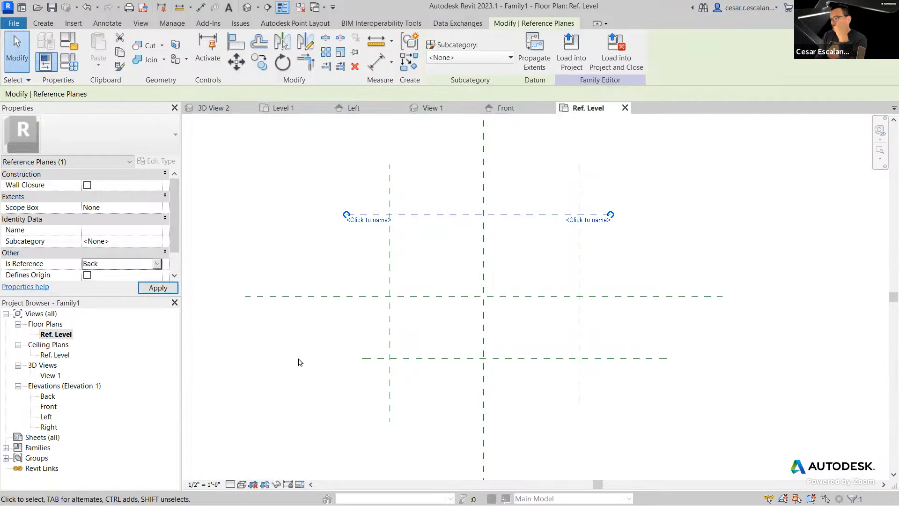
click(422, 383)
- Set Is Reference to Front for the lower horizontal reference plane
click(431, 364)
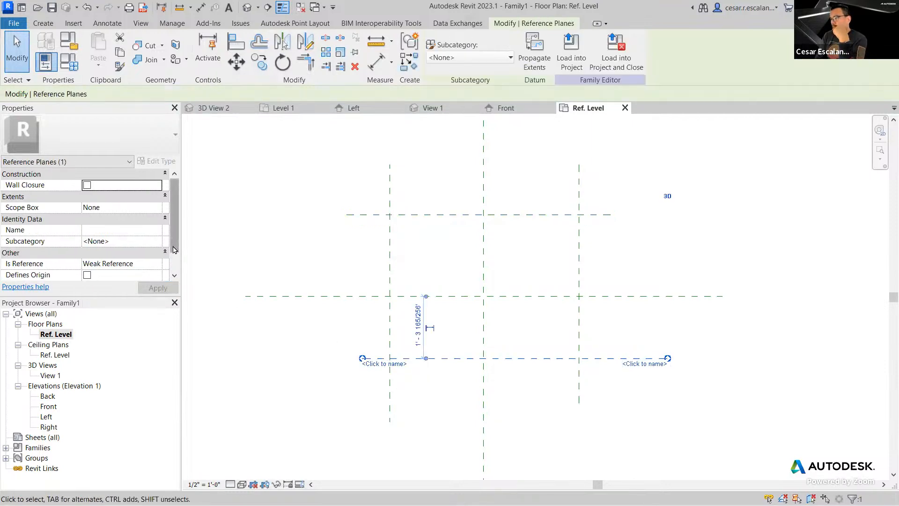
drag(174, 259, 171, 278)
click(159, 241)
scroll(104, 300, down, 2)
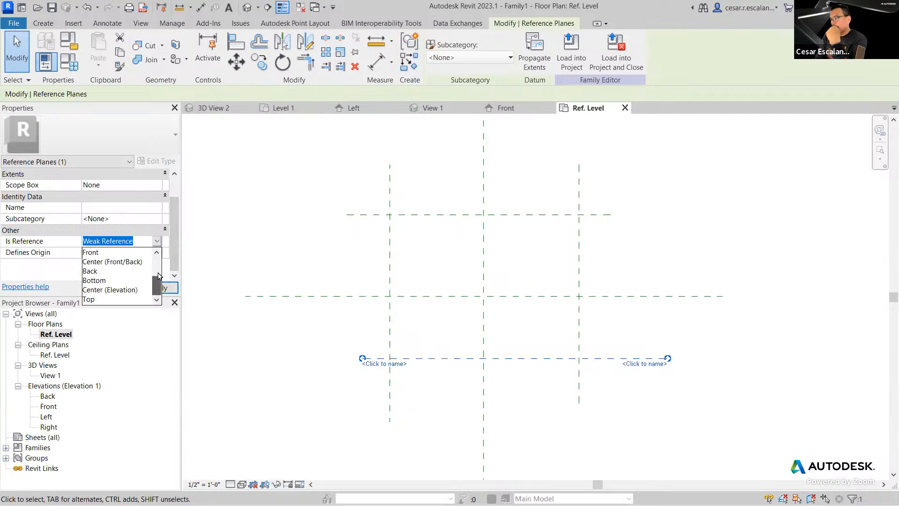
click(102, 254)
click(536, 404)
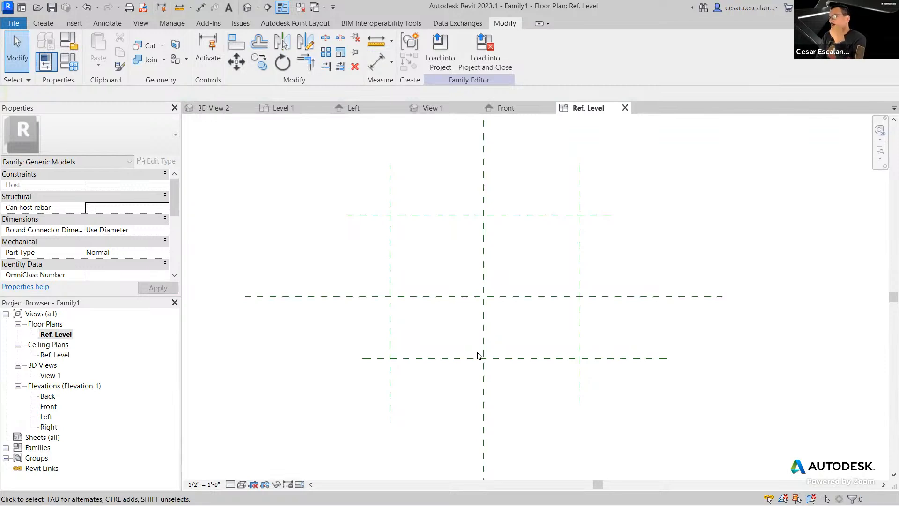
- Add an aligned dimension string across the left, center and right vertical reference planes above the upper plane and make its segments equal (EQ)
click(201, 7)
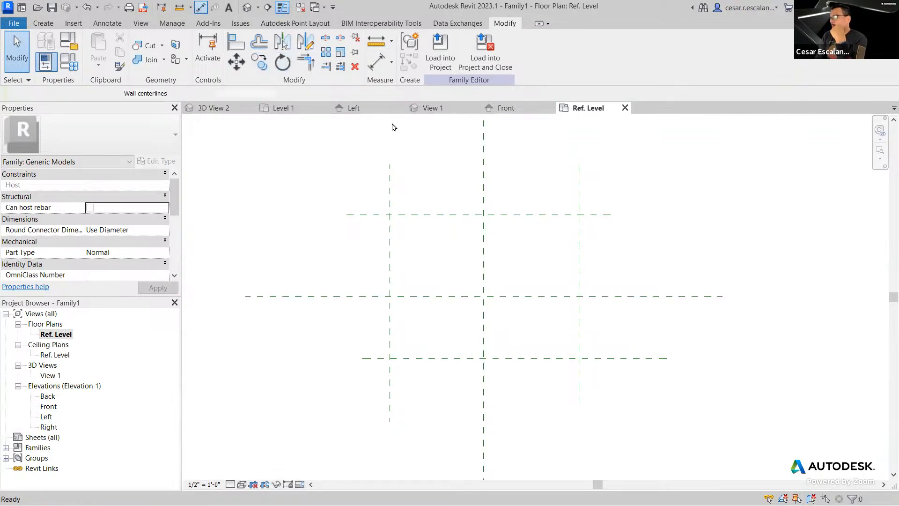
click(390, 252)
click(484, 256)
click(579, 259)
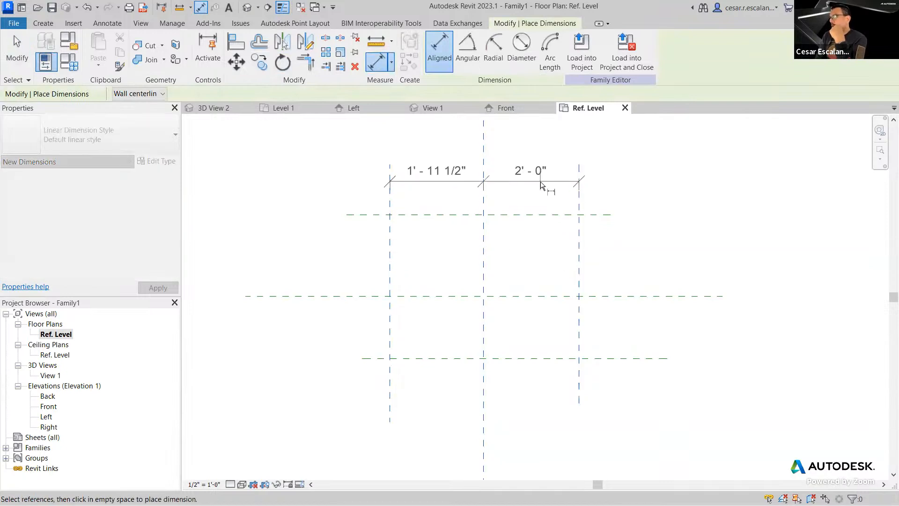
click(539, 180)
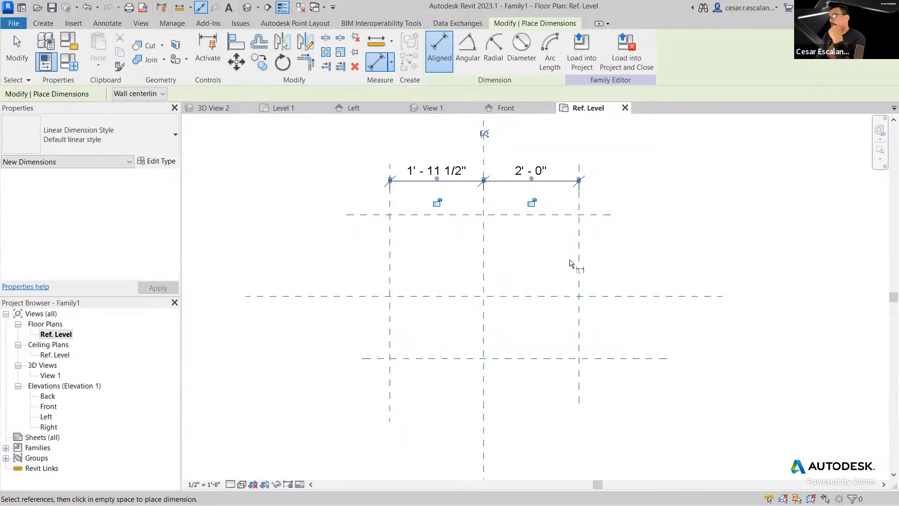
click(485, 135)
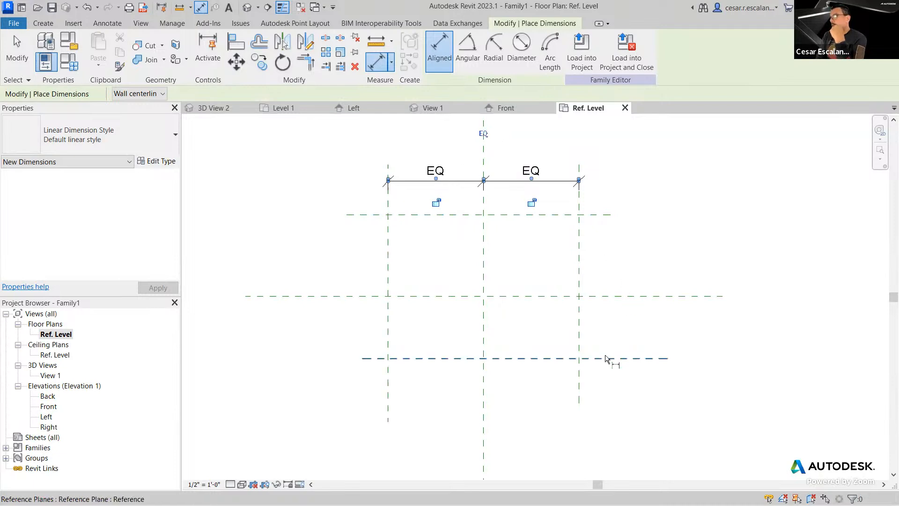
- Add an aligned dimension string across the front, center and back reference planes beside the right plane and make its segments equal (EQ)
click(605, 358)
click(610, 297)
click(610, 215)
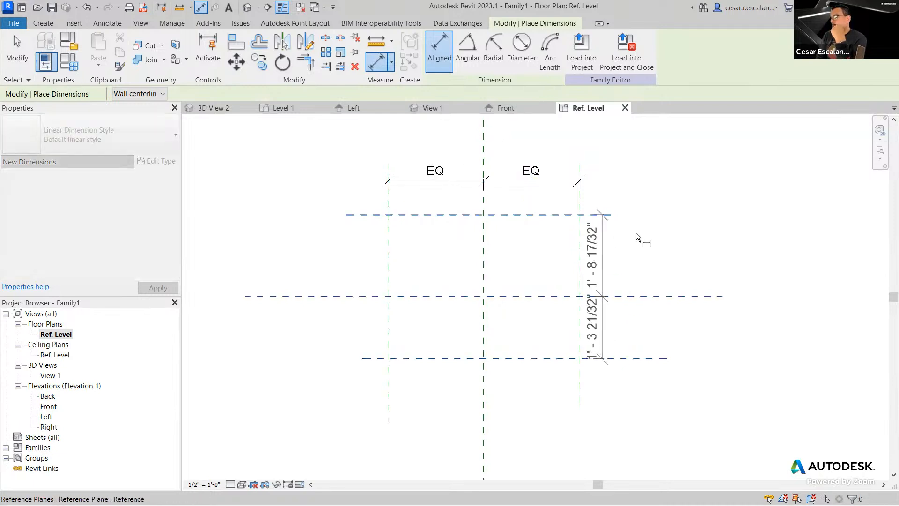
click(654, 262)
click(699, 287)
key(Escape)
key(Escape)
scroll(526, 398, up, 1)
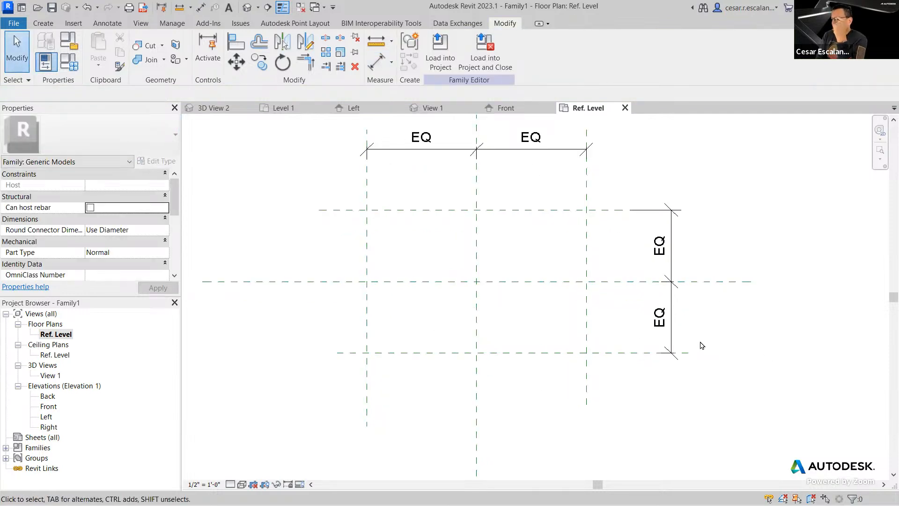
- Flex the equality constraints by moving the right and back reference planes, bringing the left and right planes about 3' - 6" apart
click(586, 325)
drag(588, 322, 636, 321)
click(538, 219)
drag(544, 209, 597, 235)
drag(637, 363, 572, 358)
click(786, 425)
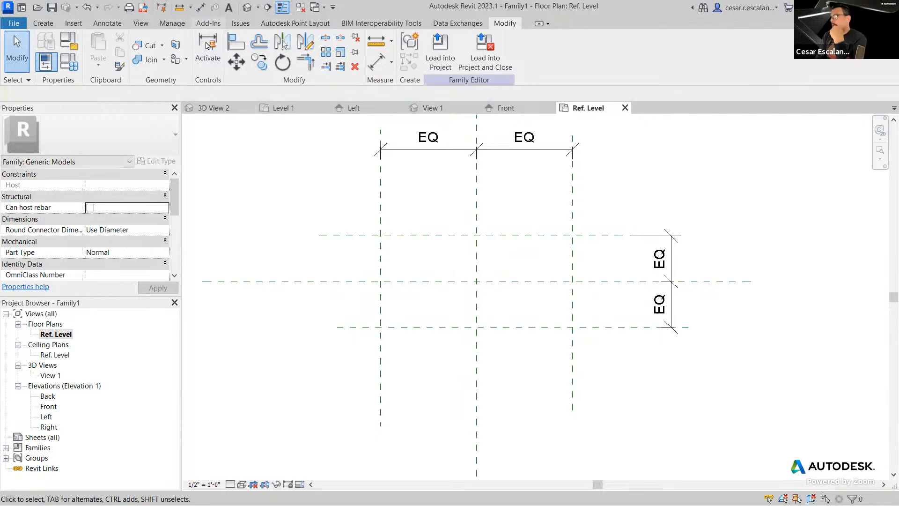
- Add an overall aligned dimension between the left and right vertical reference planes, placed just below the front plane
click(201, 7)
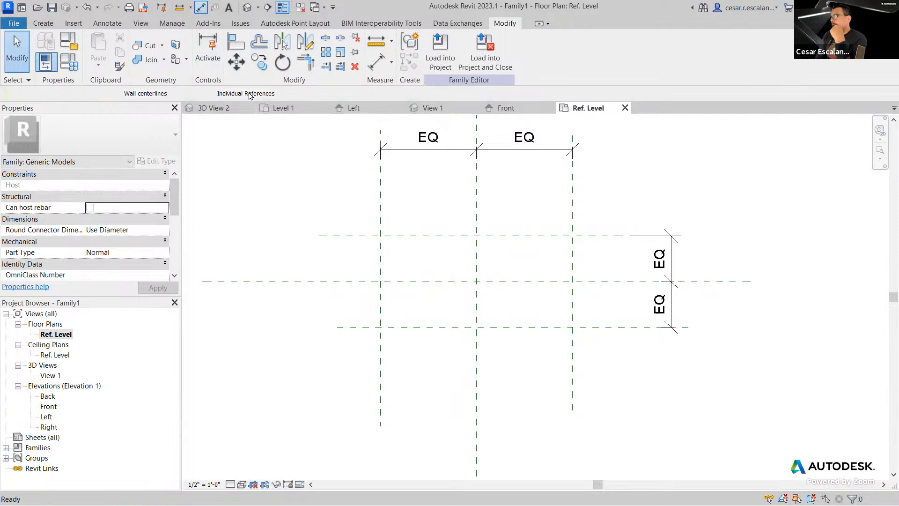
click(382, 363)
click(573, 369)
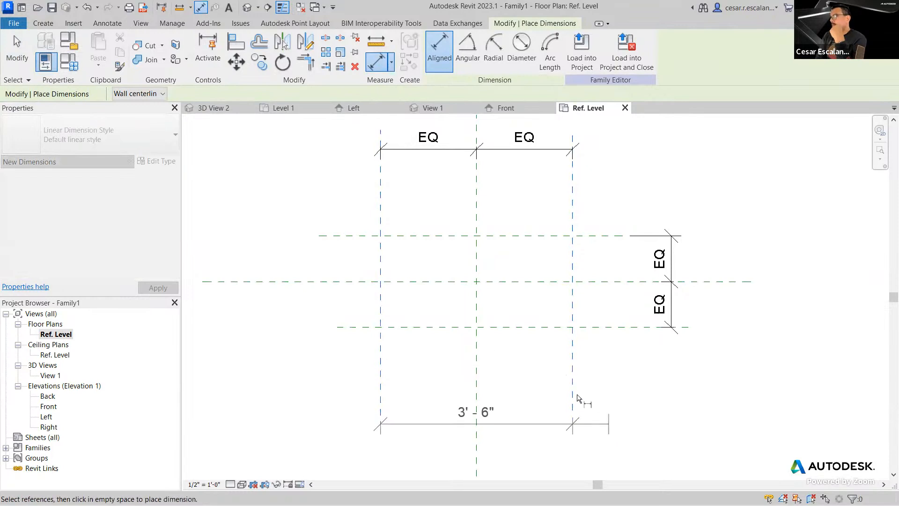
click(551, 369)
key(Escape)
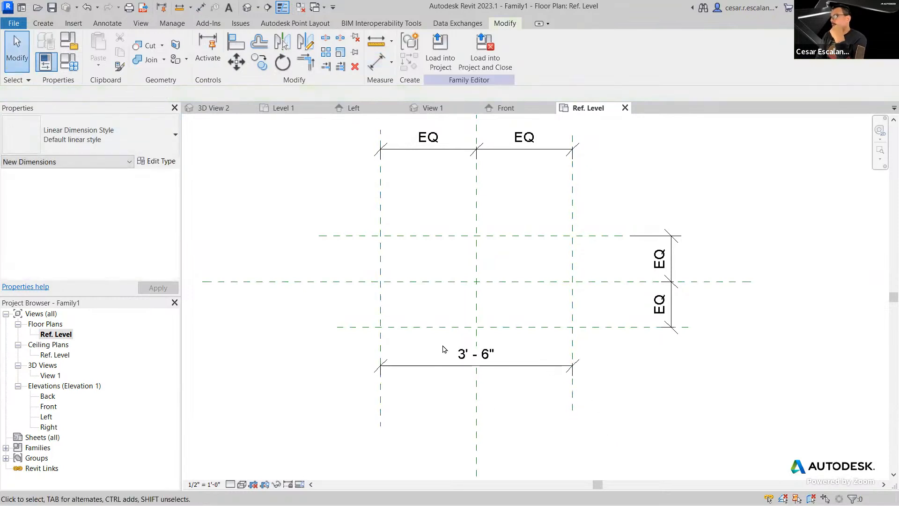
- Label the overall left-to-right dimension with a new Type family parameter named width, grouped under Dimensions
click(494, 367)
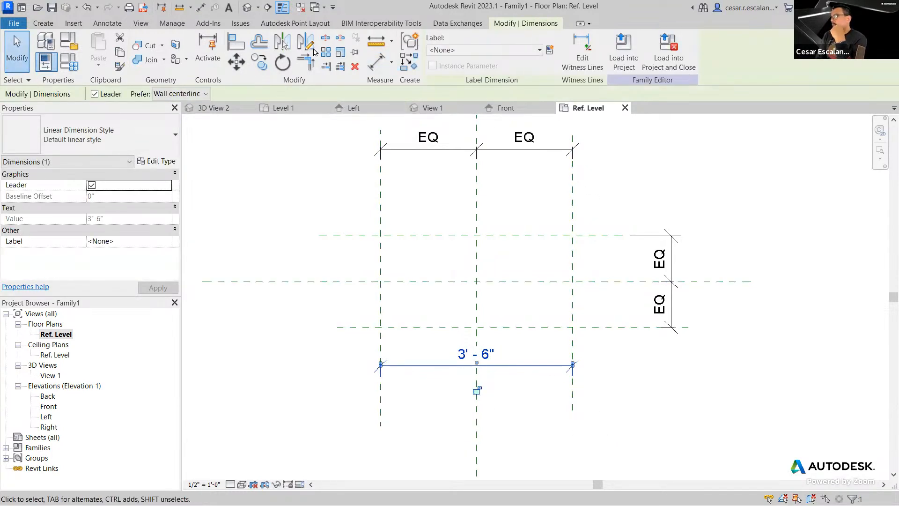
click(551, 55)
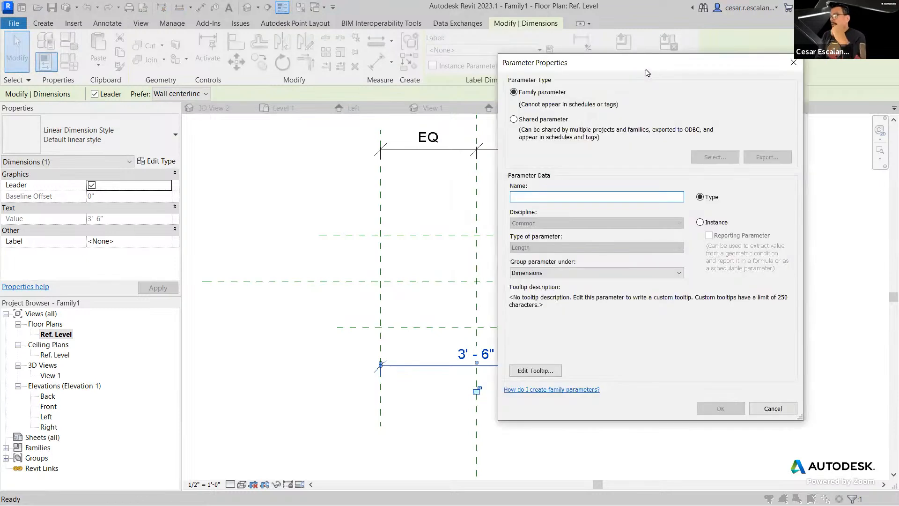
text(Width)
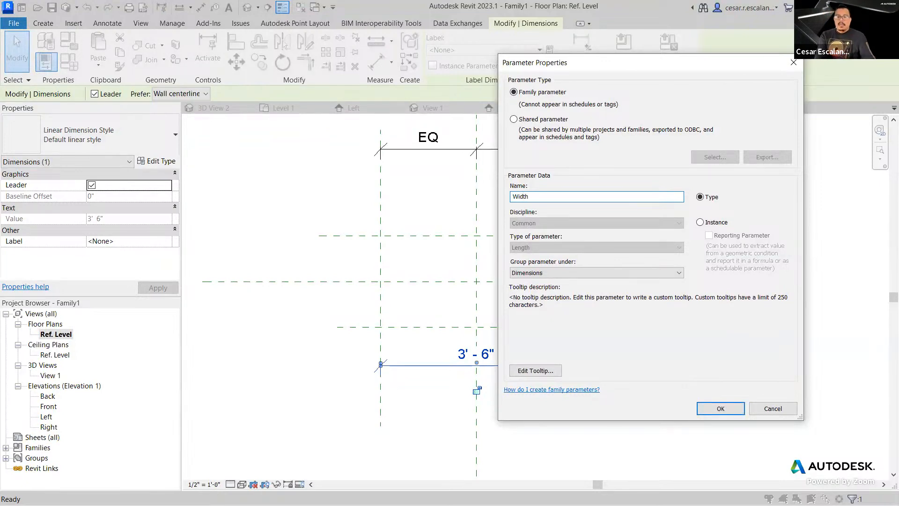
key(BackSpace)
key(BackSpace)
key(BackSpace)
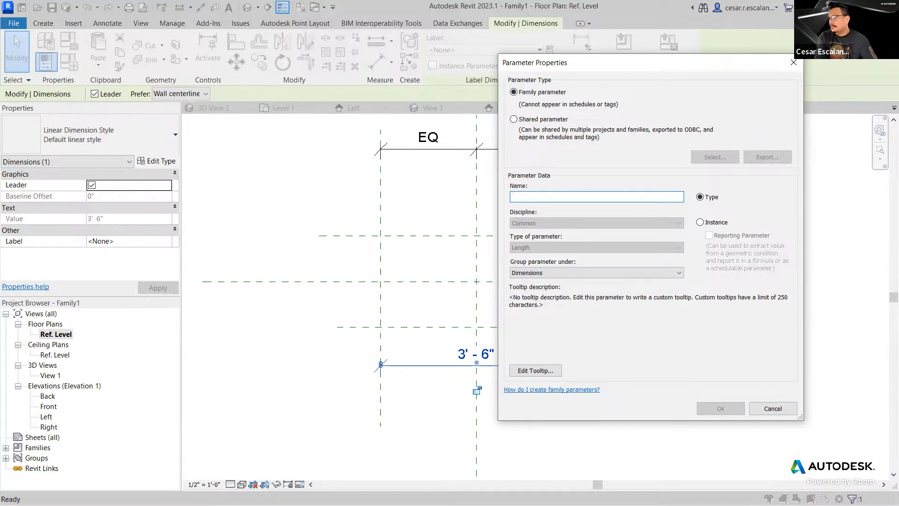
text(w)
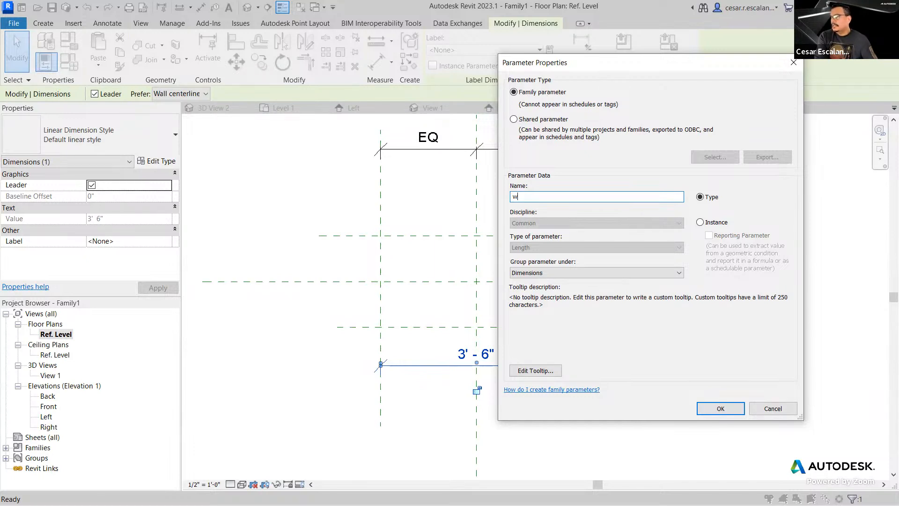
text(nd)
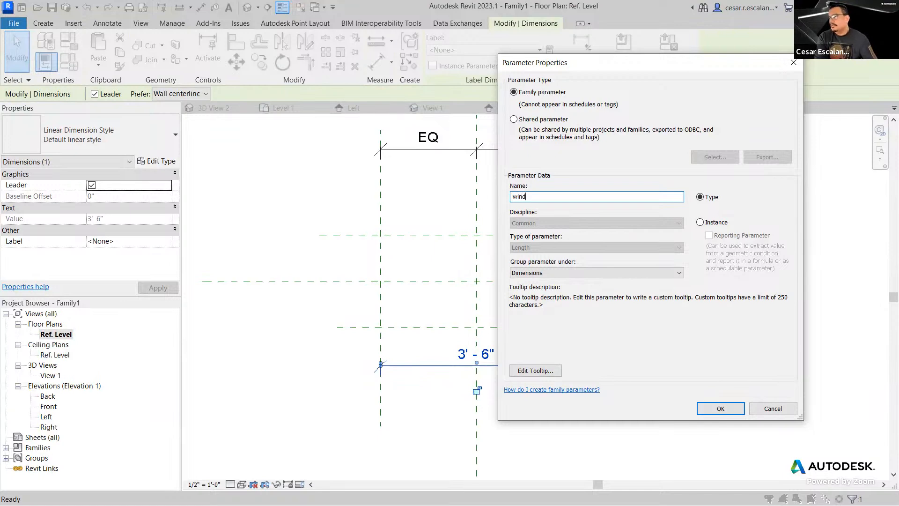
key(BackSpace)
key(BackSpace)
key(BackSpace)
key(BackSpace)
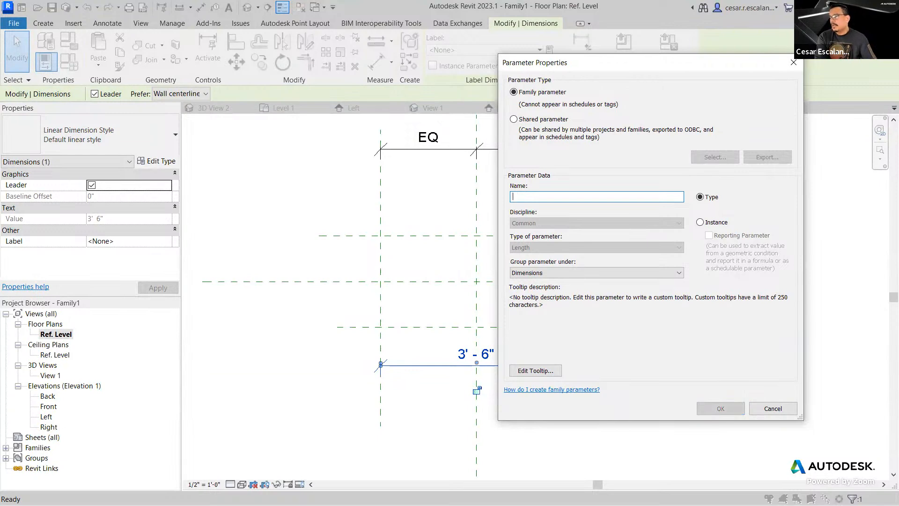
text(width)
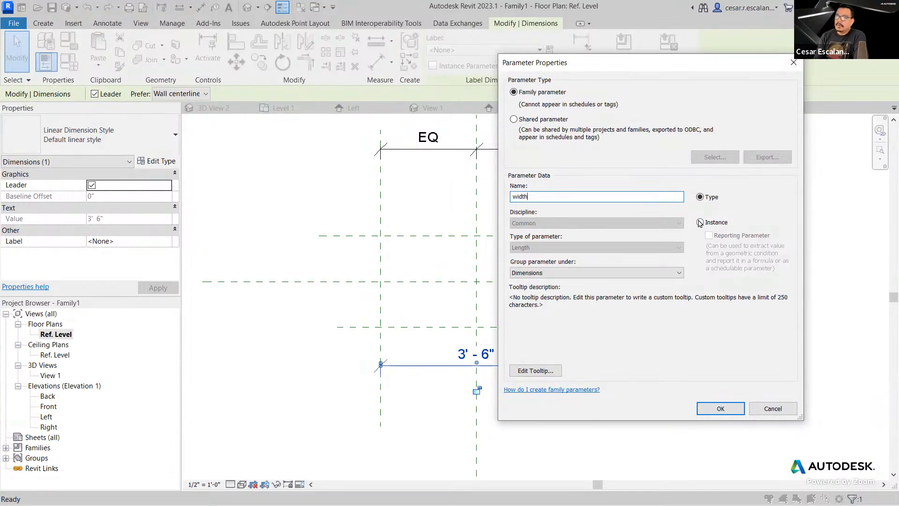
click(720, 409)
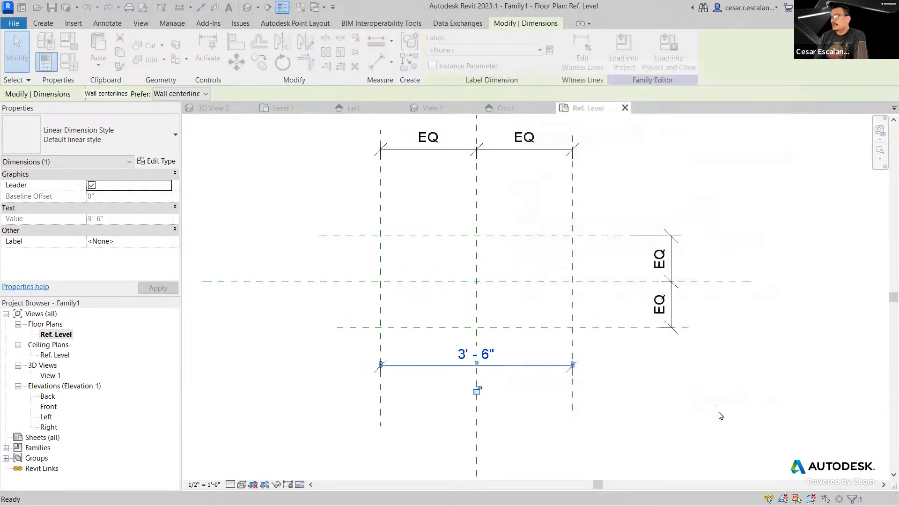
- Add an overall aligned dimension between the front and back reference planes, placed outside the left plane
click(200, 7)
click(347, 327)
click(356, 235)
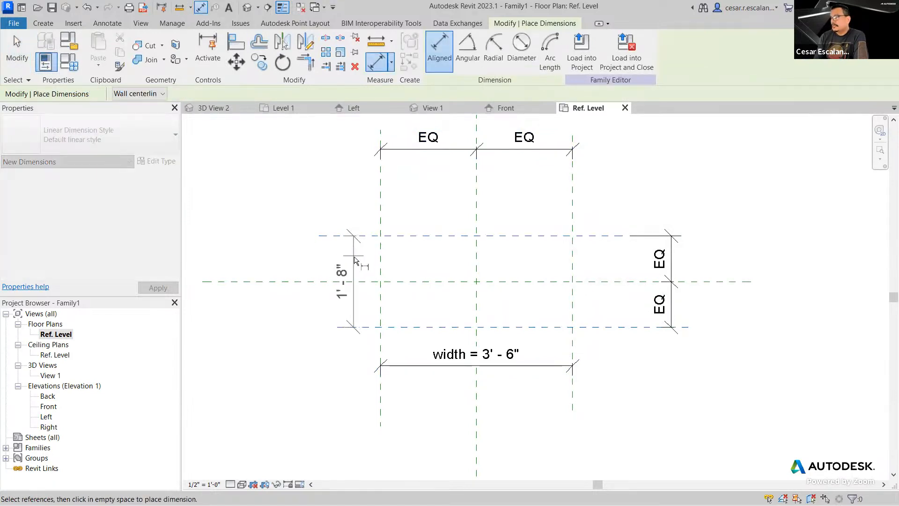
click(353, 271)
key(Escape)
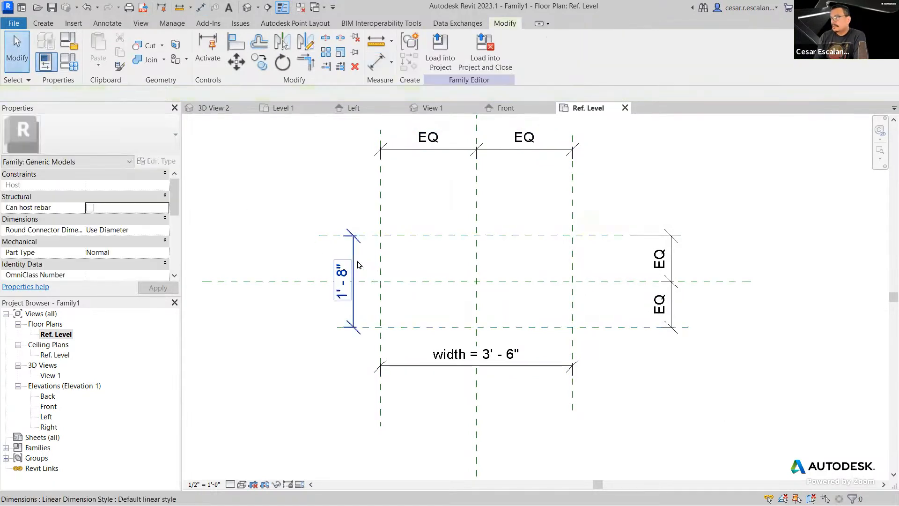
- Start a new family parameter named length as the label for the overall front-to-back dimension
click(354, 263)
click(550, 49)
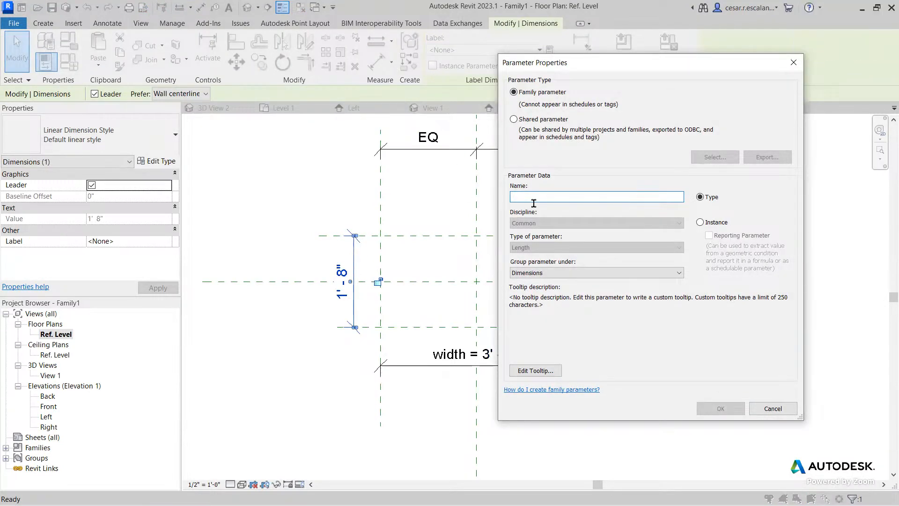
text(length)
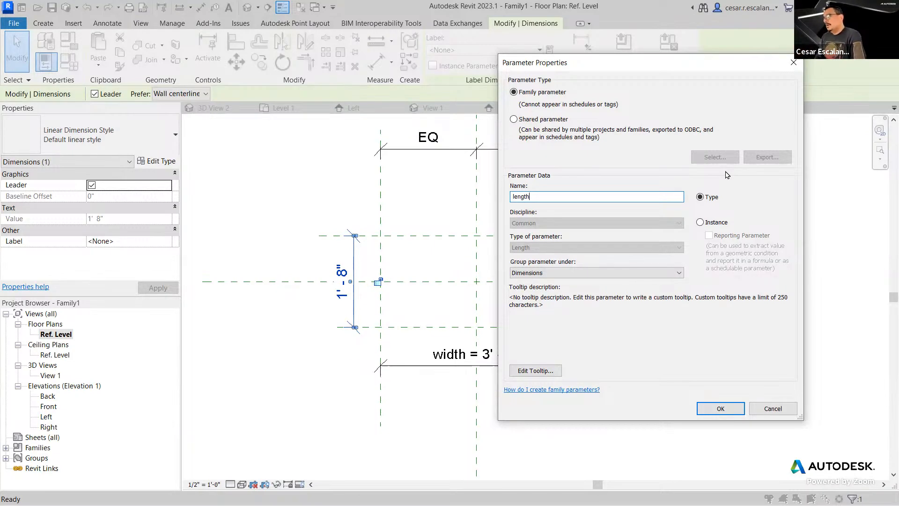
- Switch the new length parameter between Instance and Type several times, ending on Type
click(699, 222)
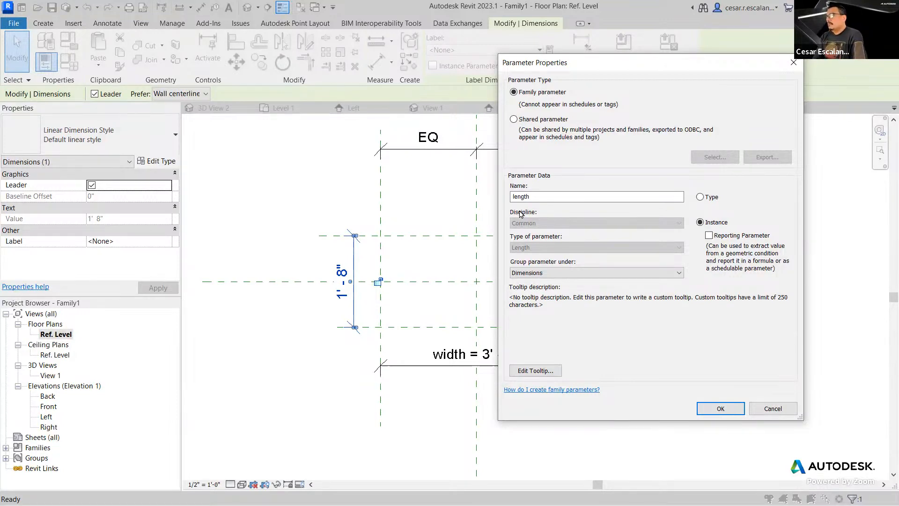
click(701, 197)
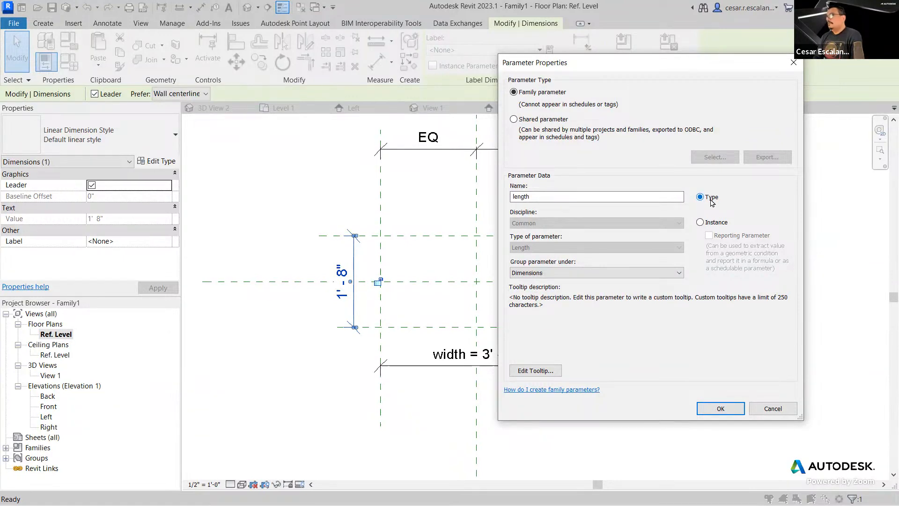
click(701, 223)
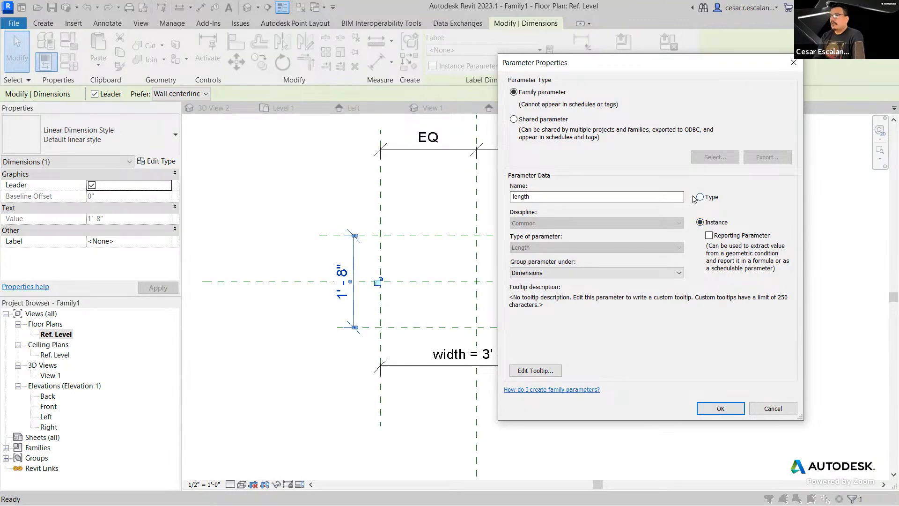
click(702, 198)
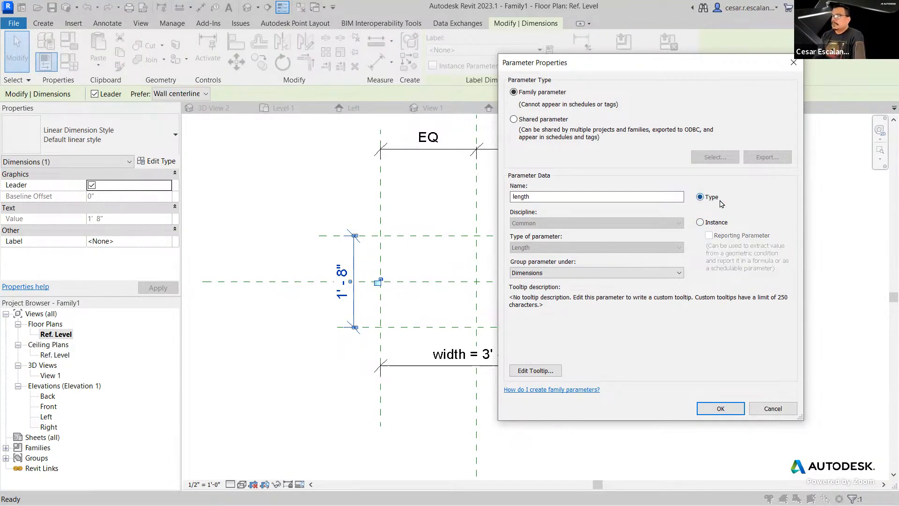
click(708, 222)
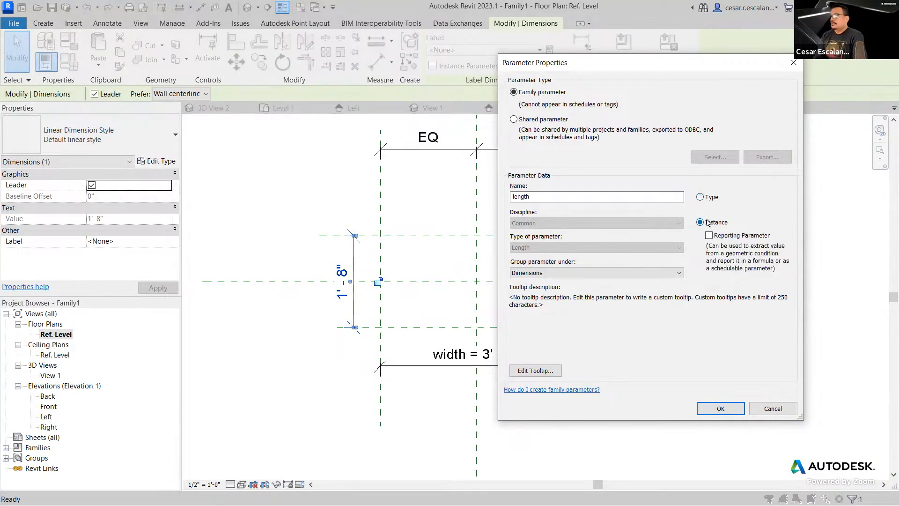
click(700, 197)
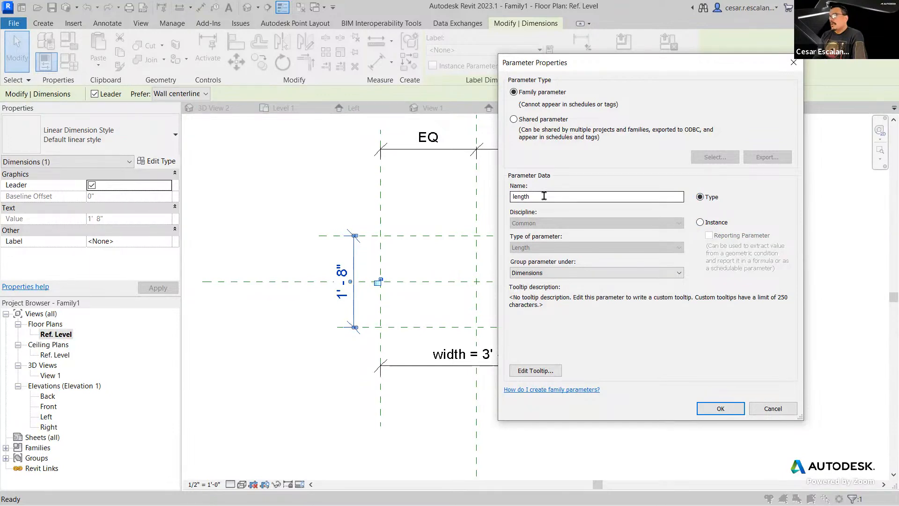
- Rename the new front-to-back parameter to depth and create it as a Type parameter under Dimensions
double_click(524, 197)
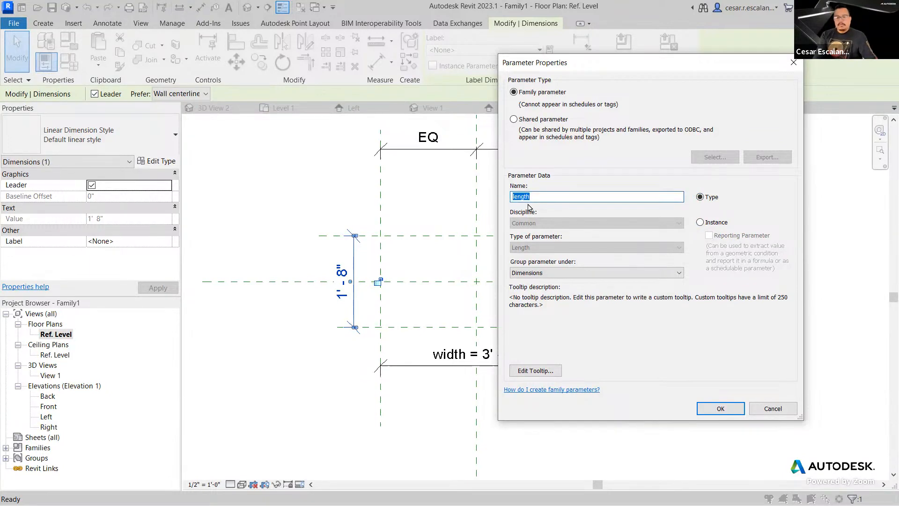
text(depth)
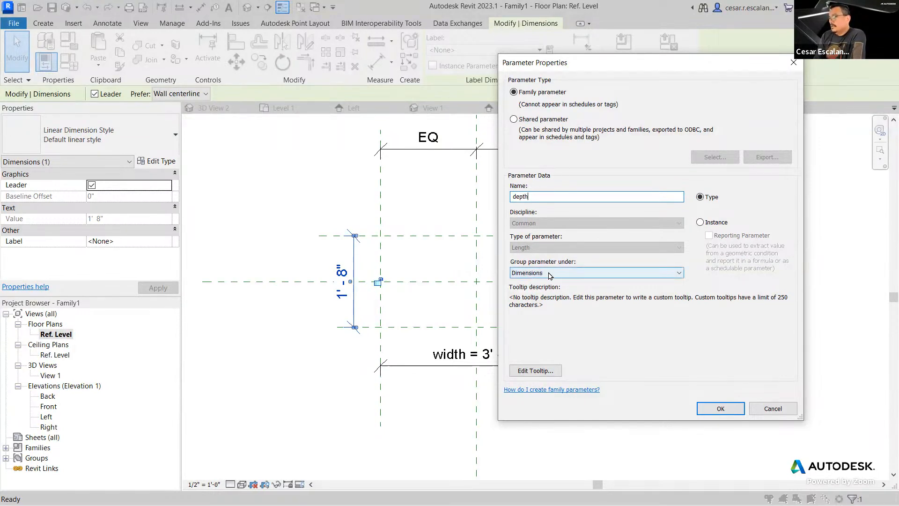
click(733, 412)
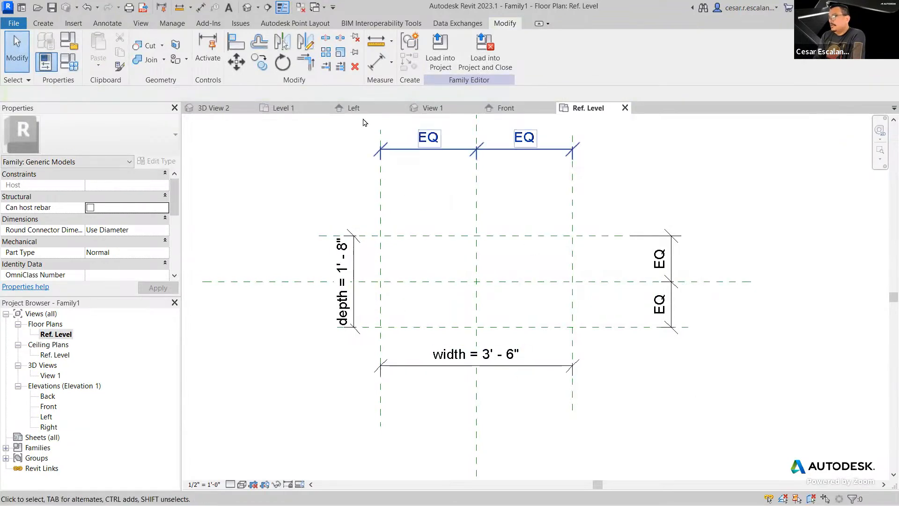
- Flex the family in Family Types by applying a width of 4' and a depth of 2'
click(70, 62)
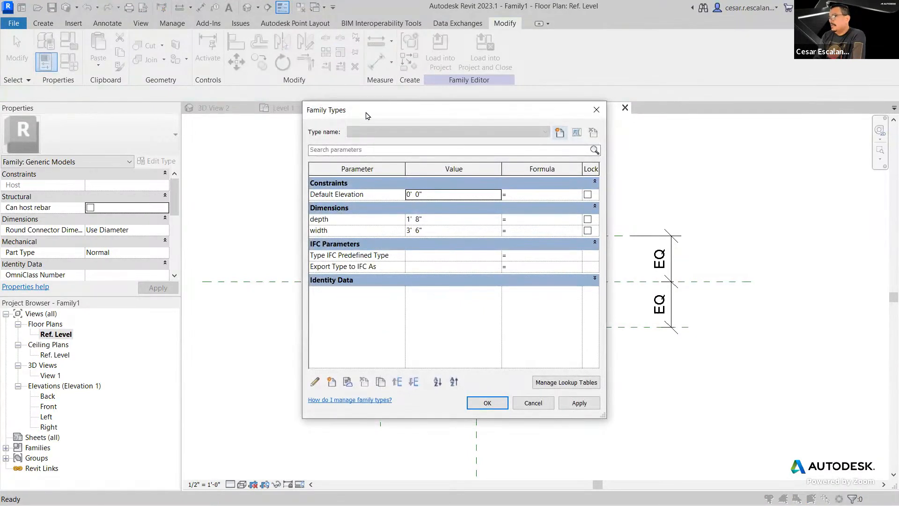
drag(366, 115, 95, 100)
click(184, 213)
text(4)
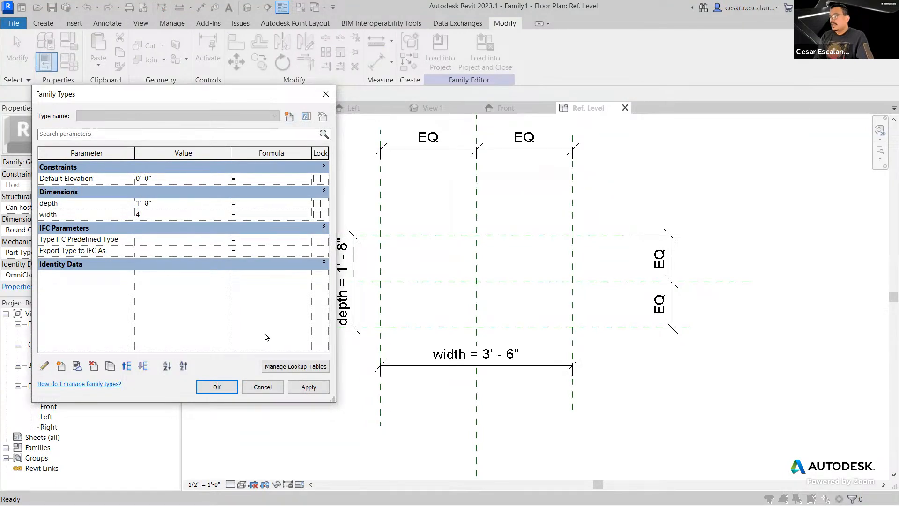
click(308, 387)
click(185, 203)
text(2)
click(312, 389)
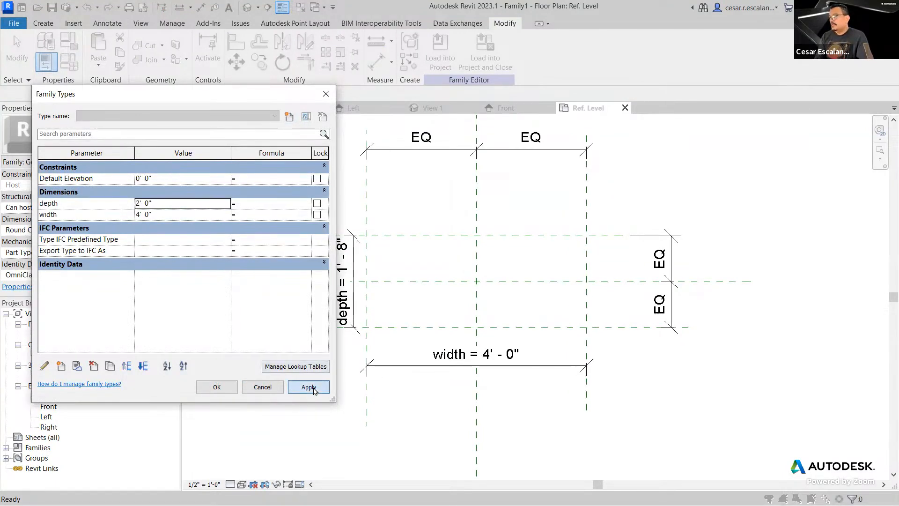
- Flex the family again by applying a width of 3' and a depth of 1'
click(166, 214)
text(3)
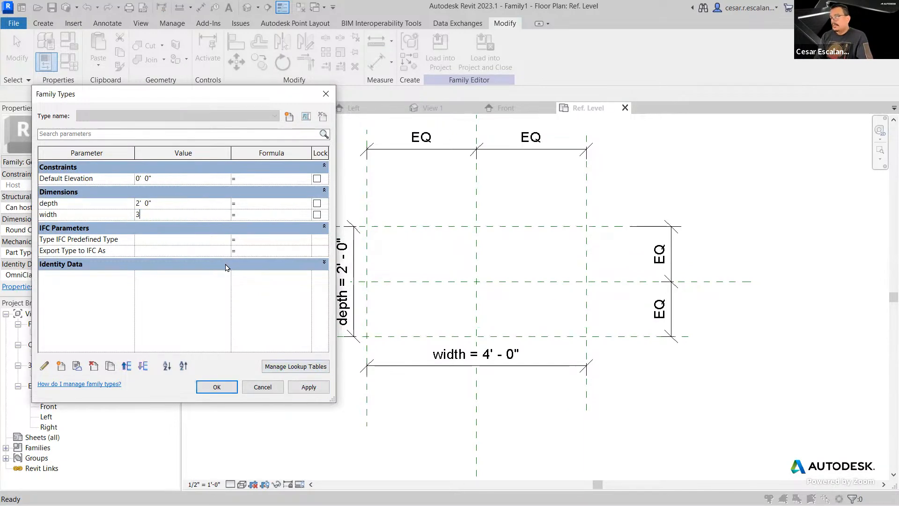
click(308, 386)
click(173, 201)
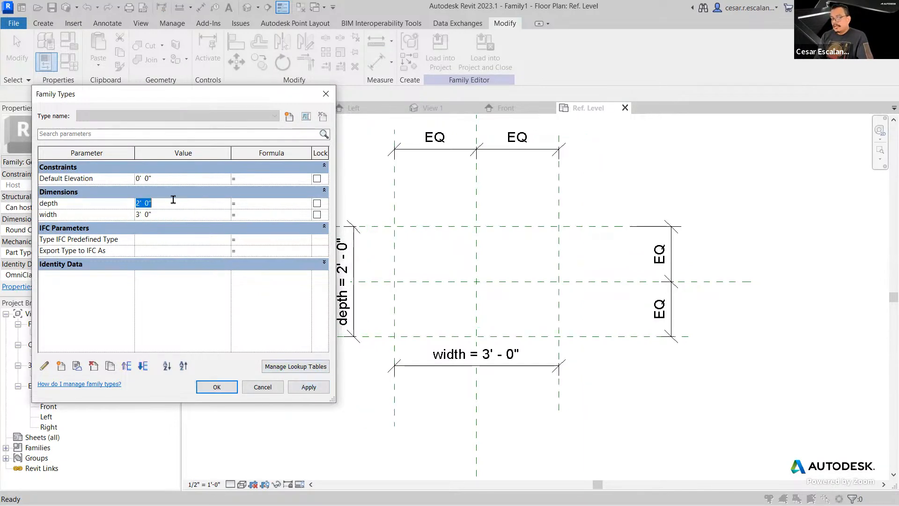
text(1)
click(305, 388)
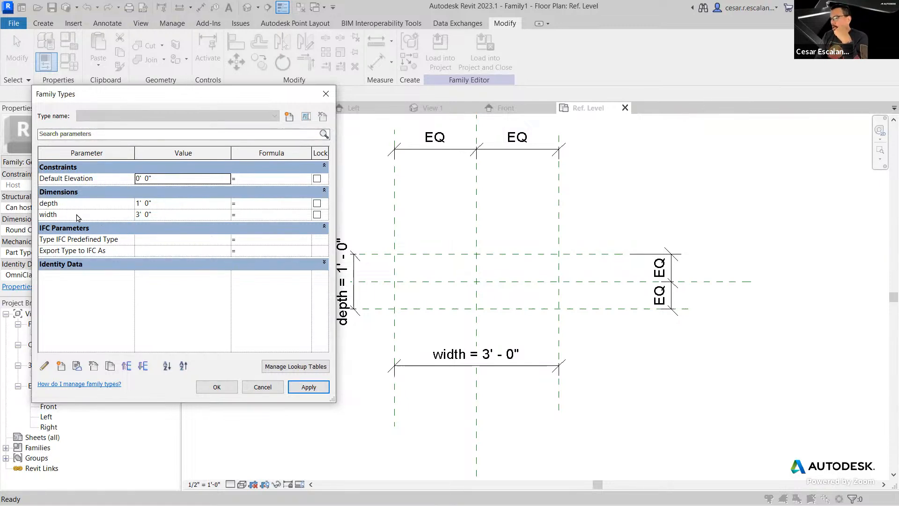
- Reorder the depth parameter below width, and restore it to its place above width
click(59, 202)
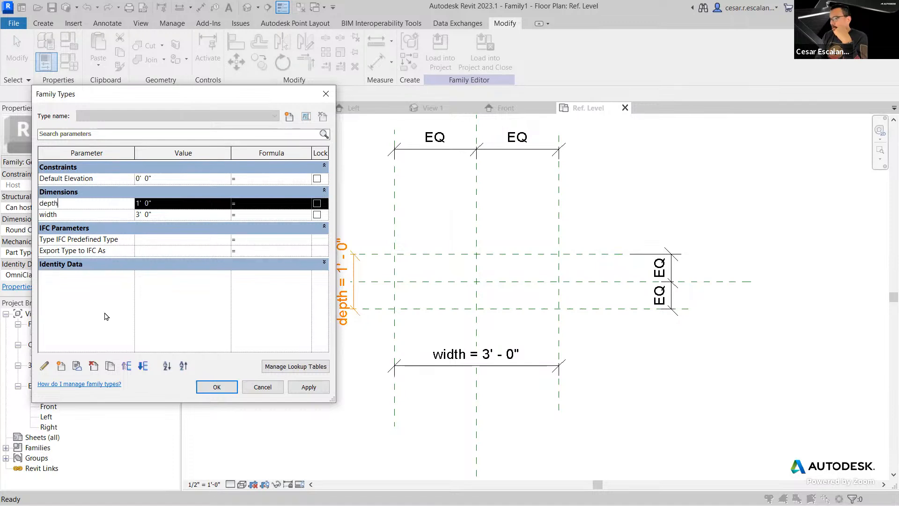
click(144, 368)
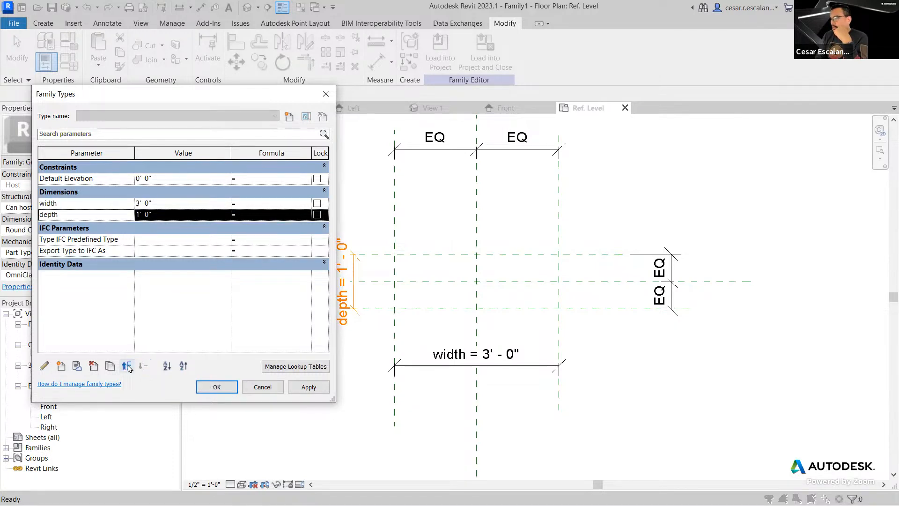
click(126, 366)
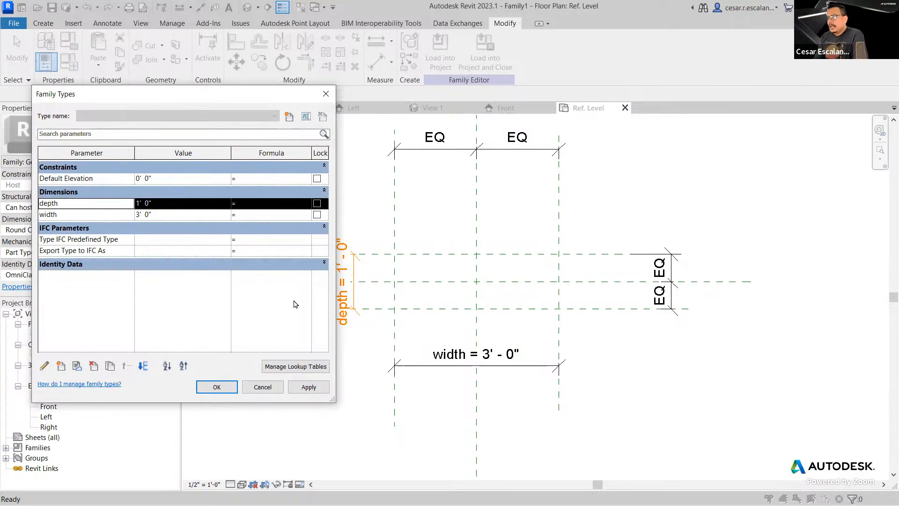
- Highlight the Default Elevation parameter name under Constraints
click(68, 181)
drag(103, 179, 43, 178)
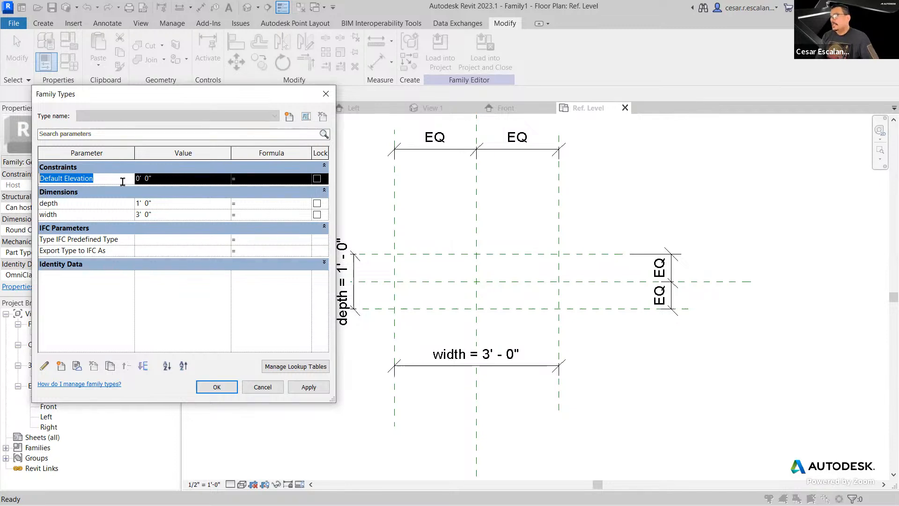
- Compare the Default Elevation parameter with the depth and width parameters in Family Types, and close the dialog
click(131, 214)
click(116, 179)
click(66, 204)
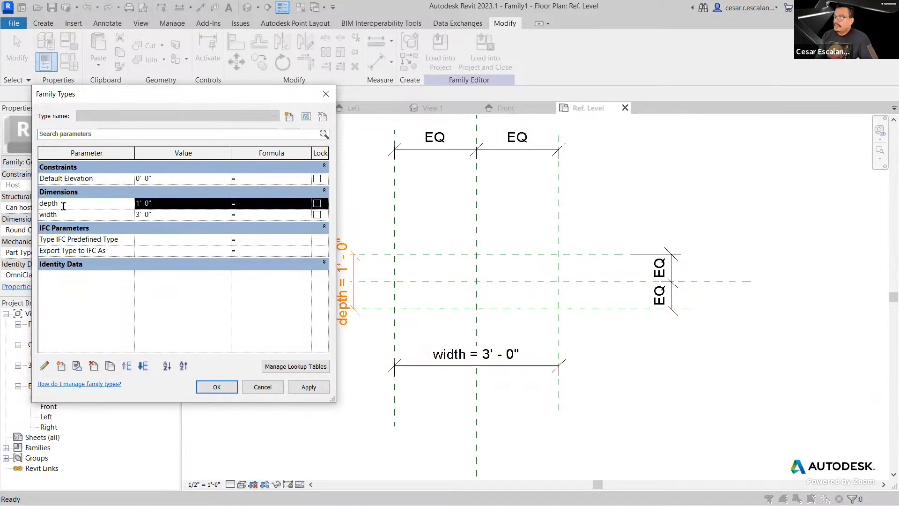
click(68, 213)
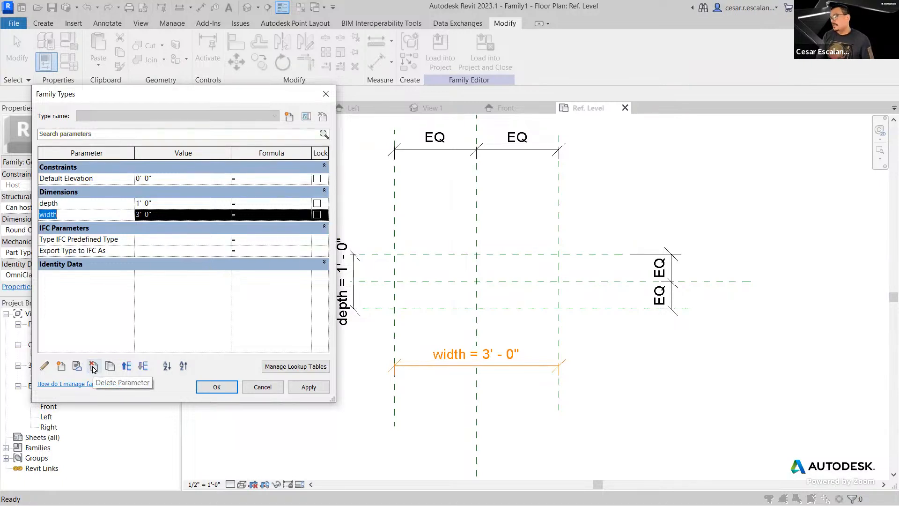
click(120, 180)
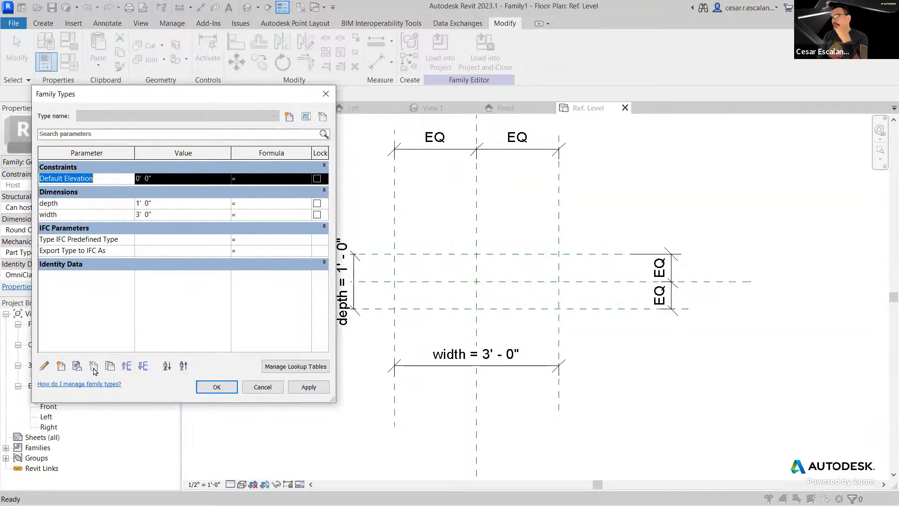
click(164, 203)
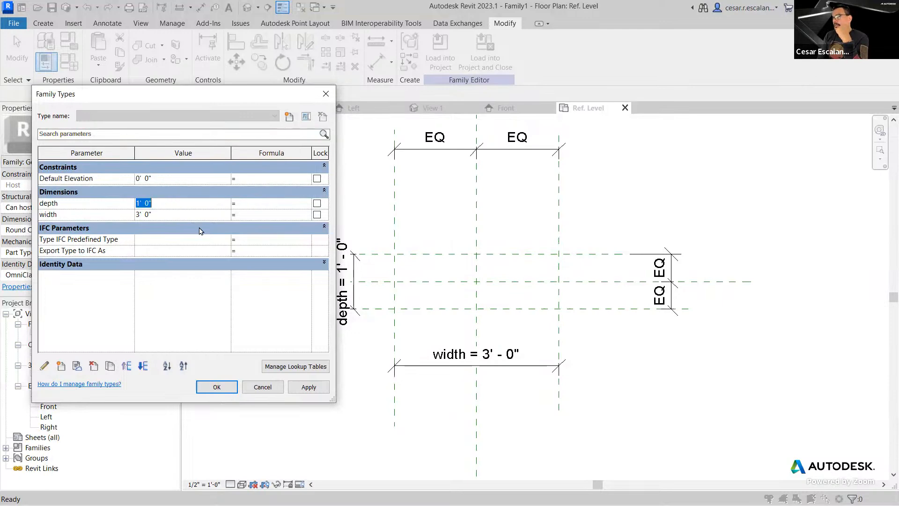
click(217, 387)
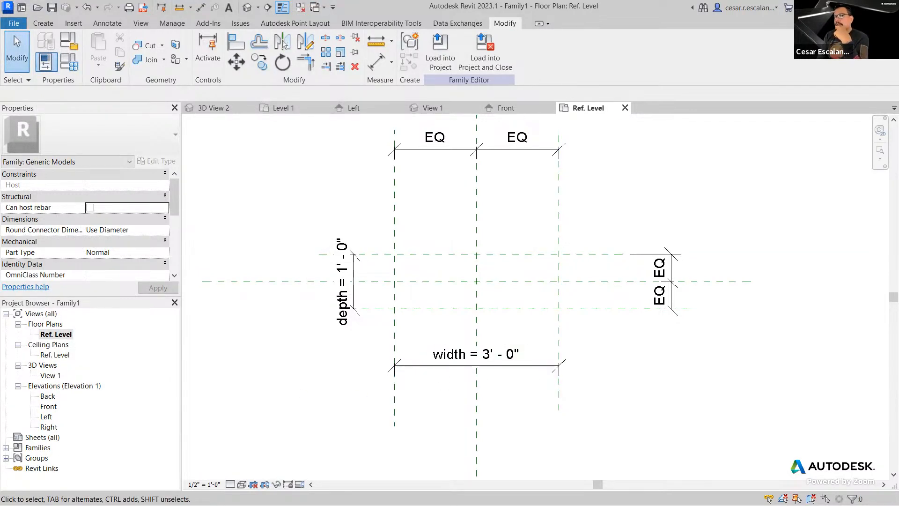
- Switch to the PowerPoint presentation, start the slide show from the current slide, and advance to the slide with steps 6 to 9
key(alt+Tab)
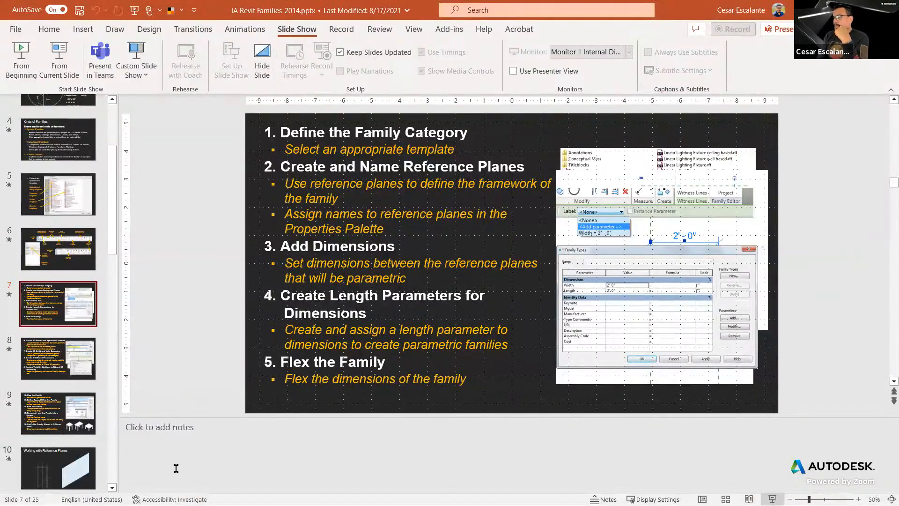
click(773, 499)
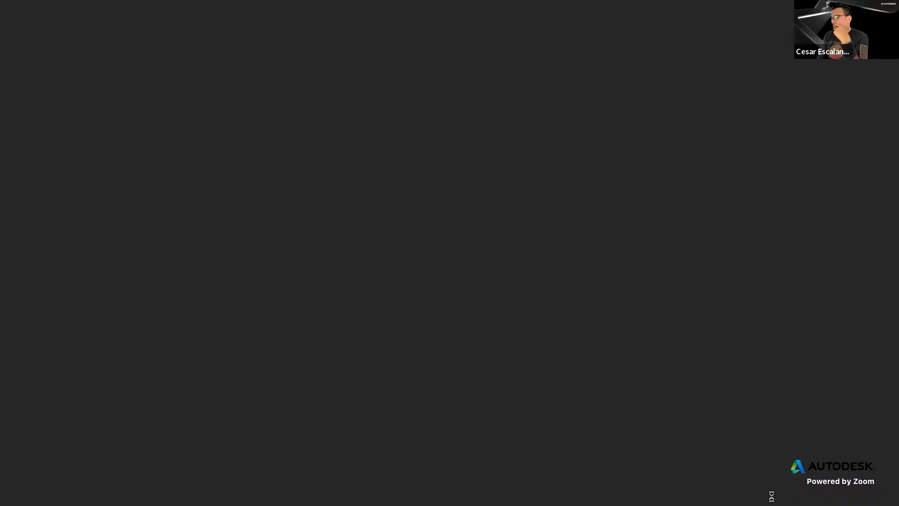
click(32, 494)
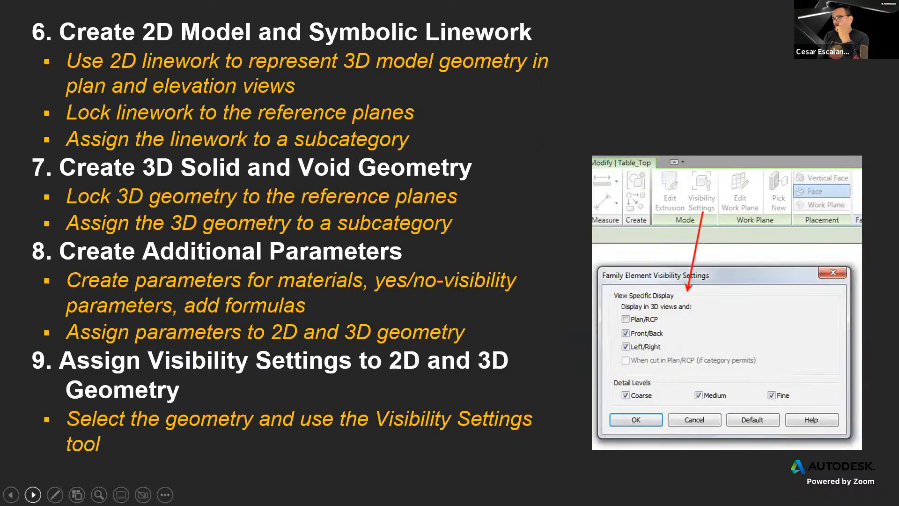
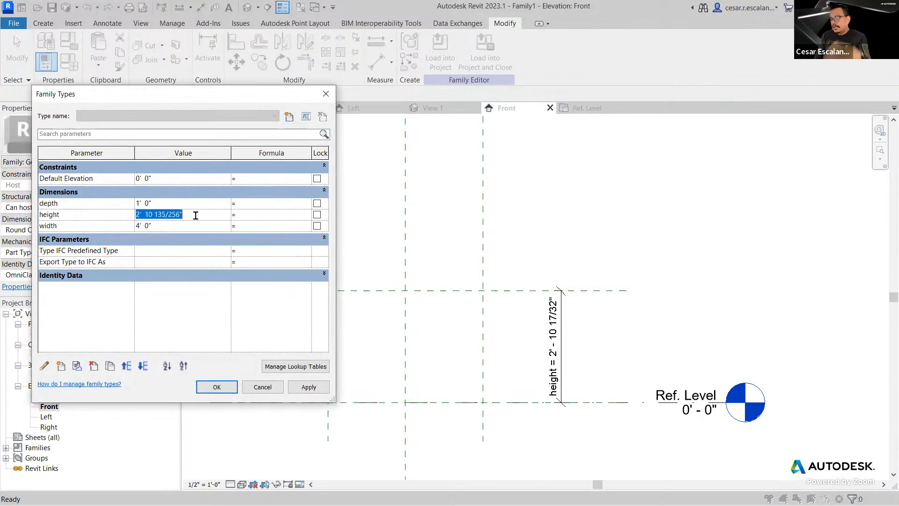
- Set the height parameter to 2' and accept the family type values
text(2'  0)
key(Return)
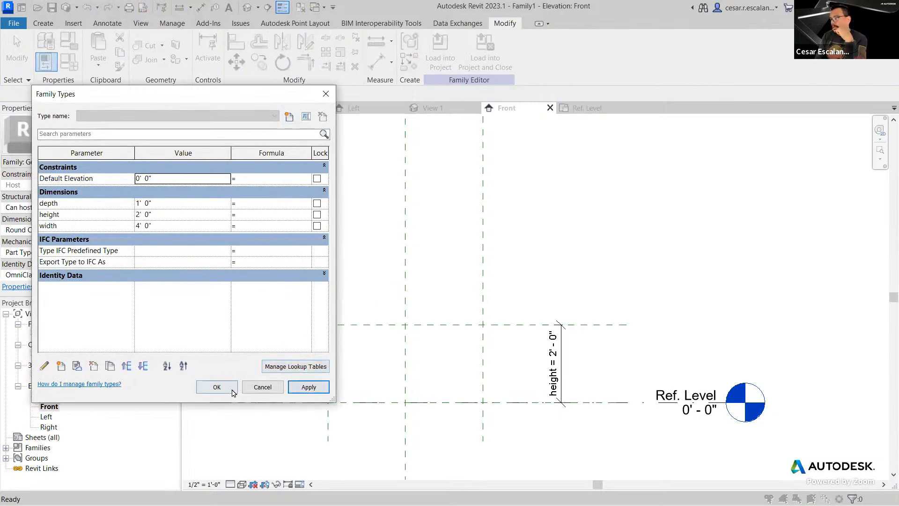
click(216, 387)
- In the Ref. Level floor plan, create an extrusion from a rectangle snapped to the outer width and depth reference planes
double_click(55, 334)
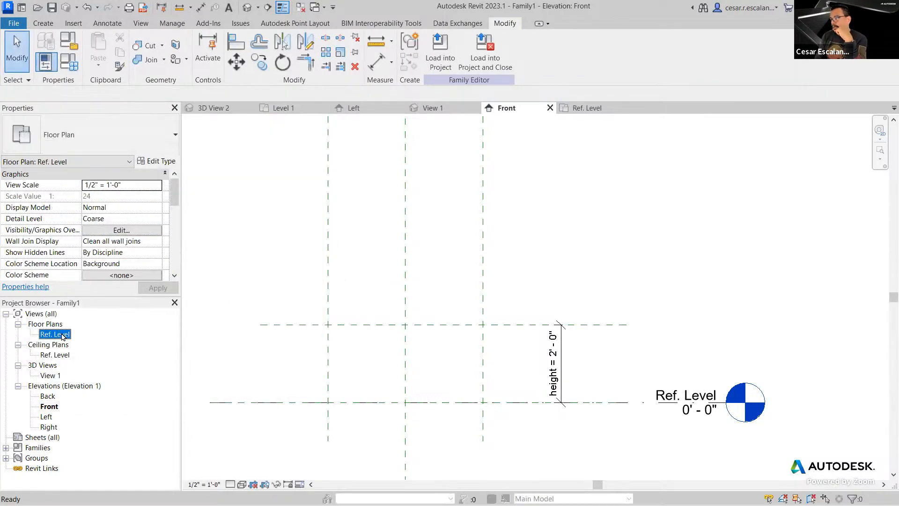
click(43, 22)
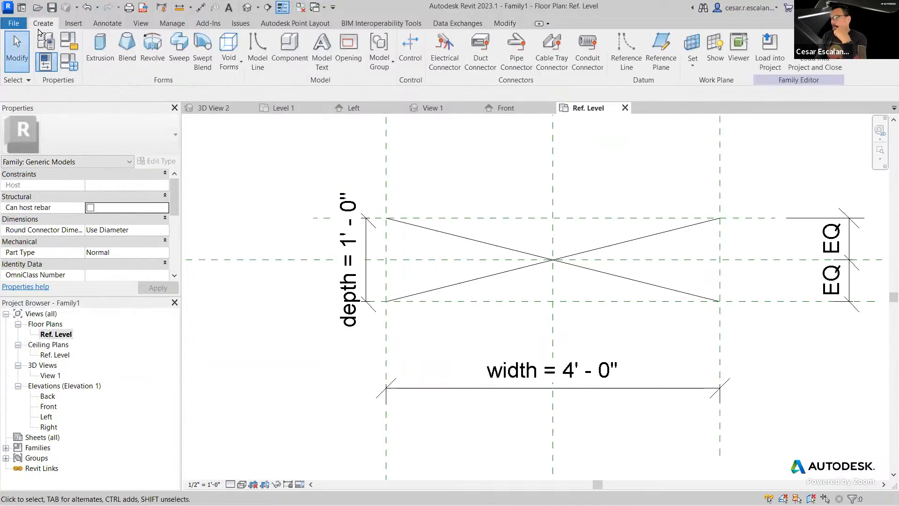
click(104, 56)
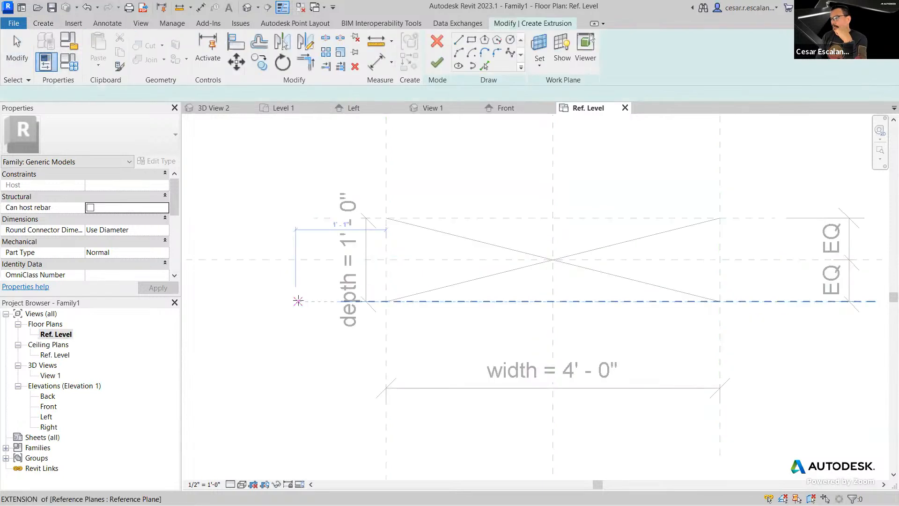
click(386, 301)
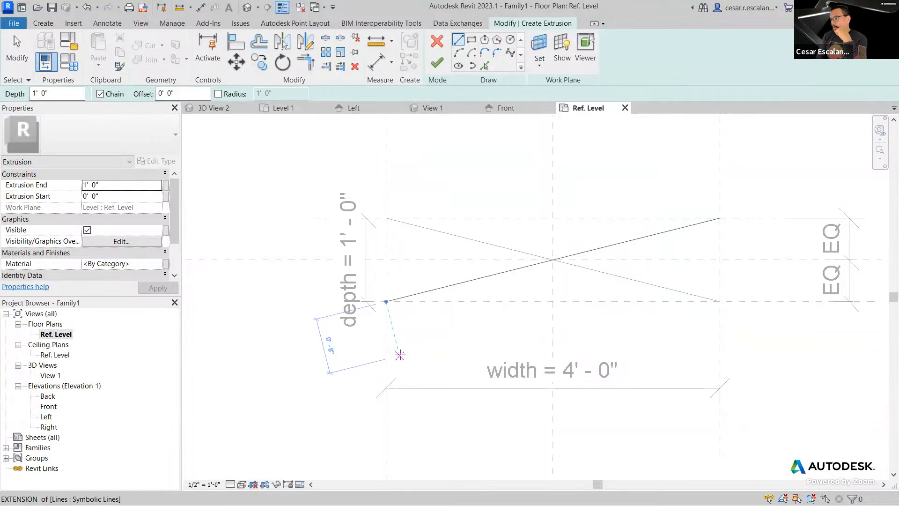
key(Escape)
click(471, 39)
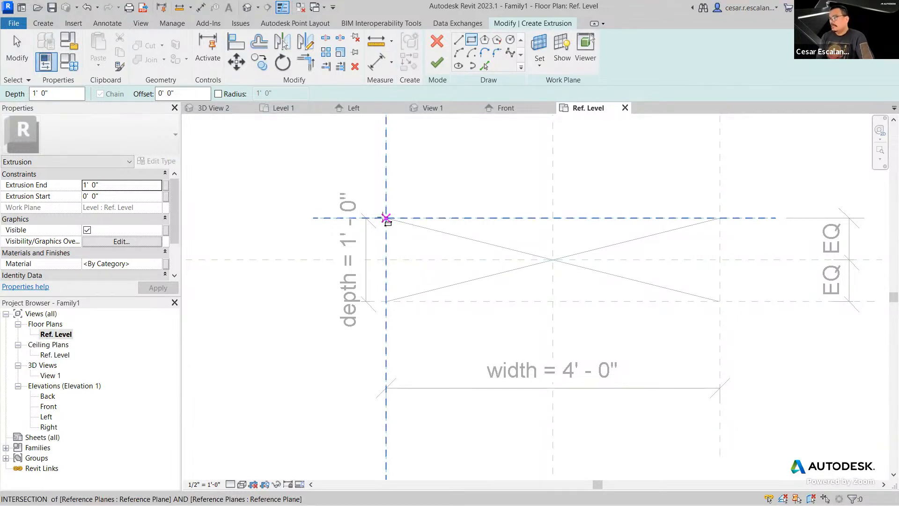
click(386, 217)
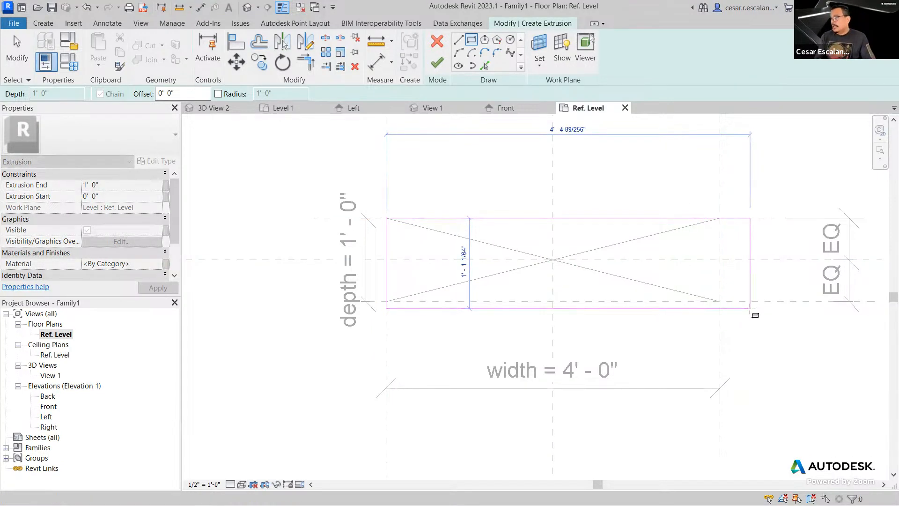
click(720, 301)
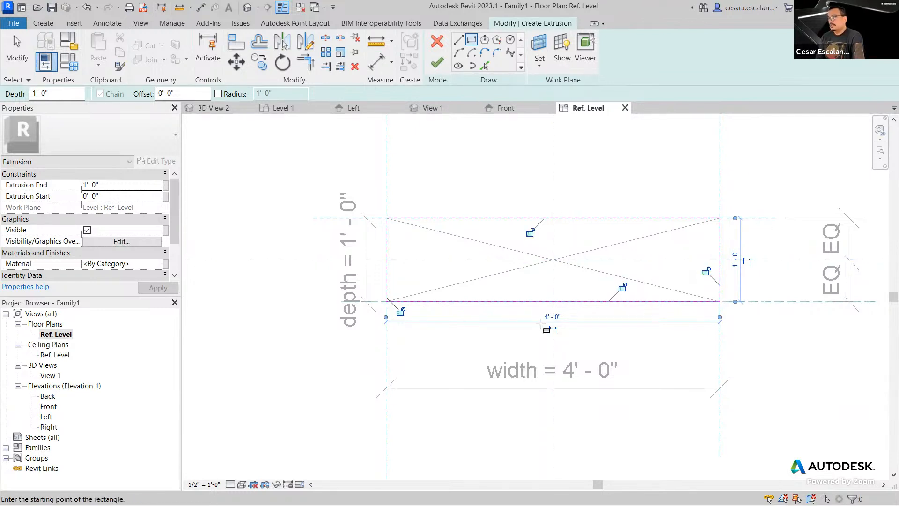
click(440, 64)
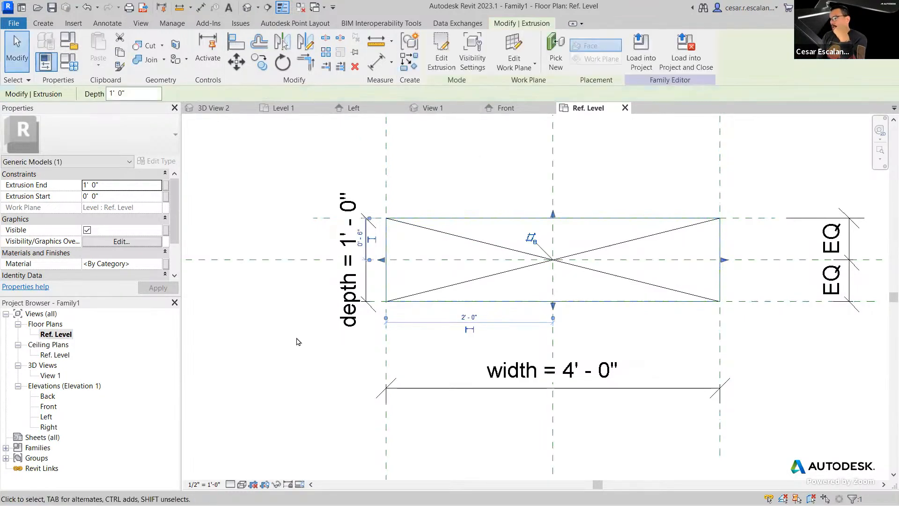
key(Escape)
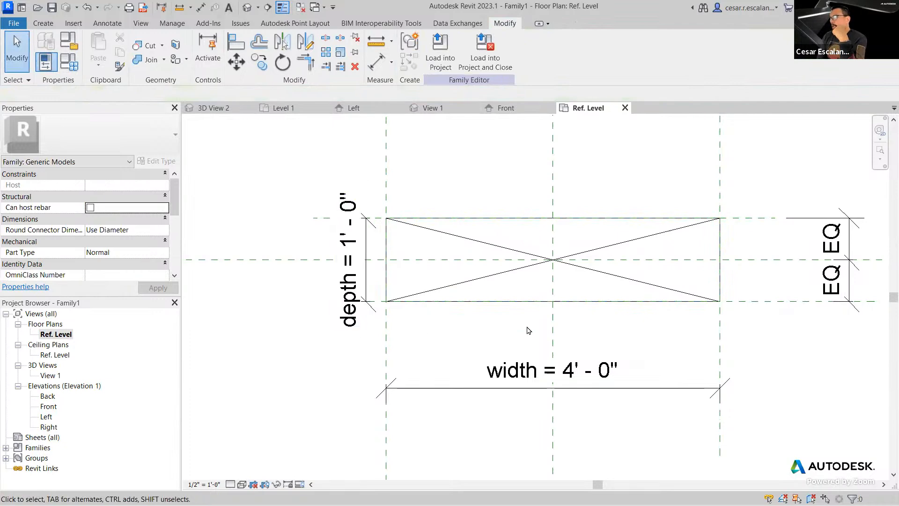
- Flex the new extrusion in Family Types by applying a depth of 2'
click(69, 61)
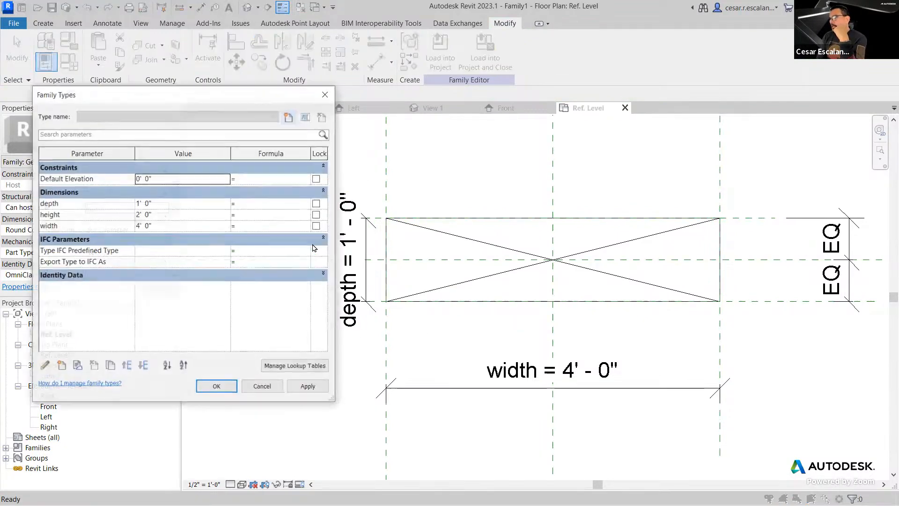
click(175, 203)
text(2)
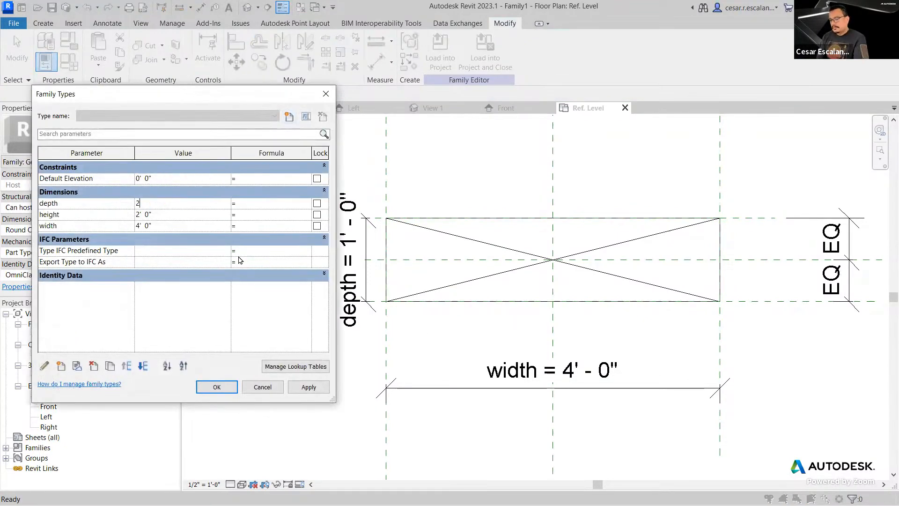
click(309, 387)
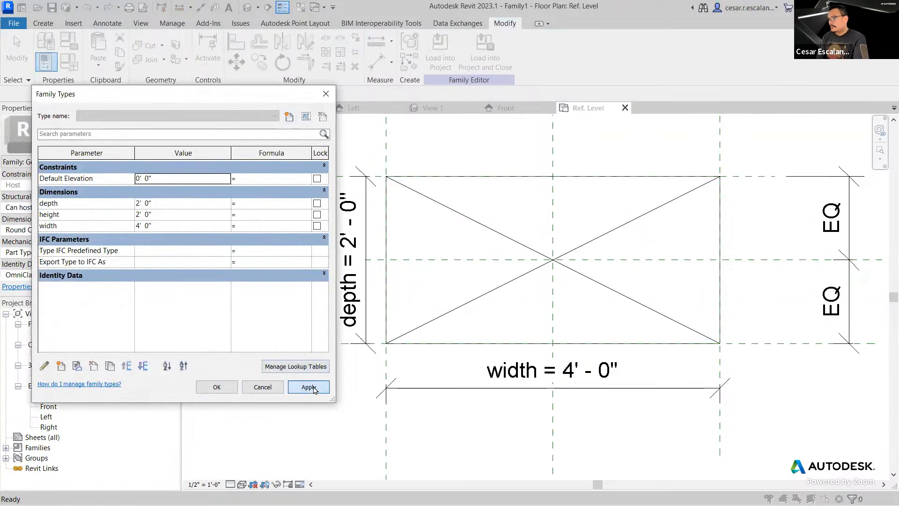
- Flex the family with a depth of 1', a height of 3' and a width of 2', and close Family Types
click(179, 201)
text(1)
click(184, 214)
text(2)
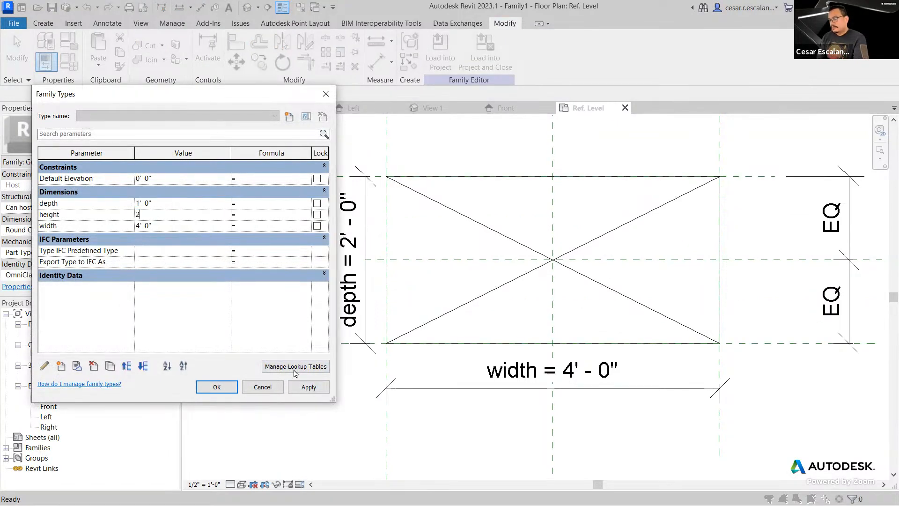
drag(170, 217, 120, 214)
text(3)
click(159, 227)
text(2)
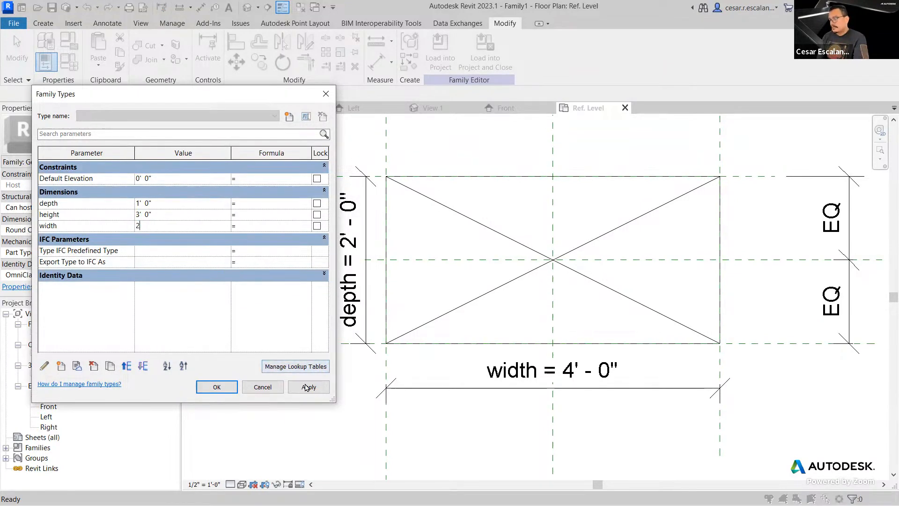
click(307, 387)
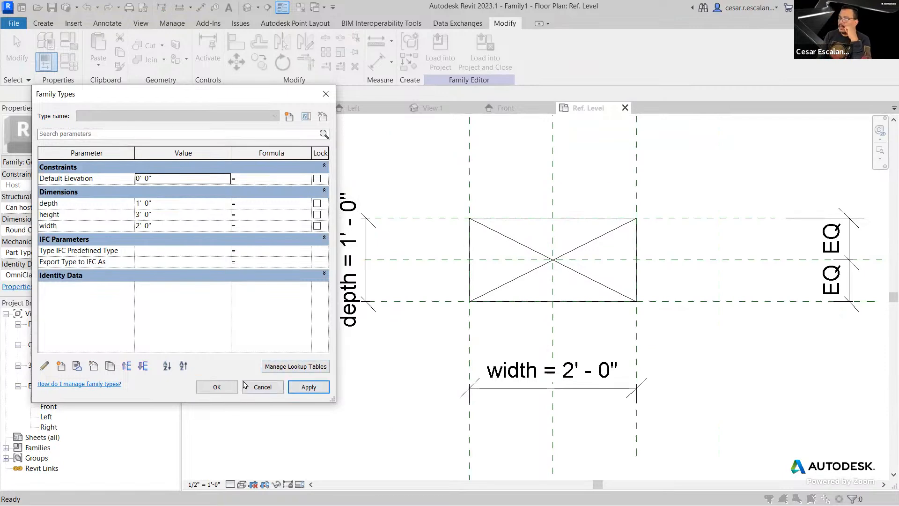
key(Return)
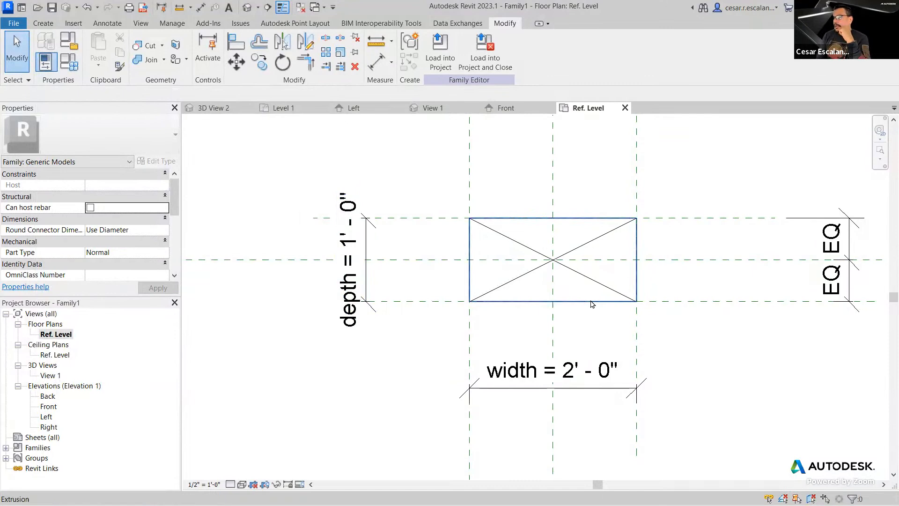
- In the Front elevation, stretch the extrusion's top face to the height reference plane and lock it there
double_click(51, 410)
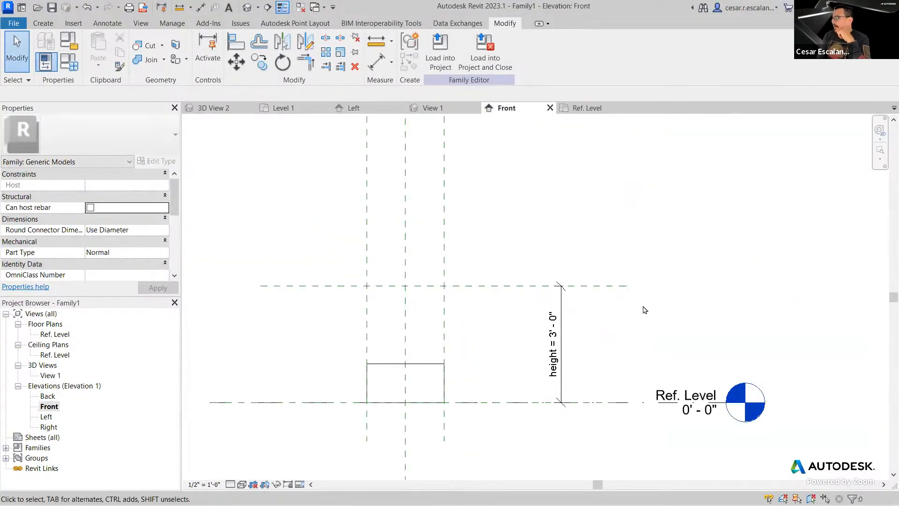
click(428, 366)
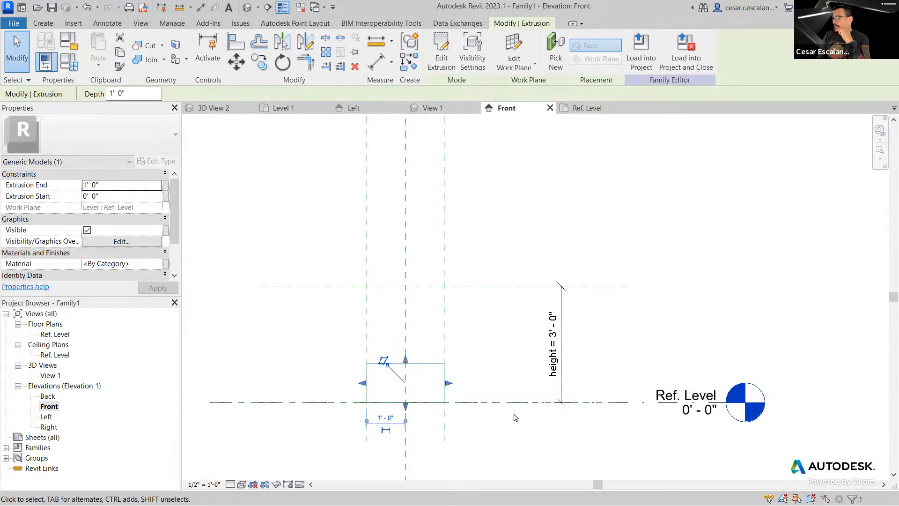
drag(405, 360, 405, 361)
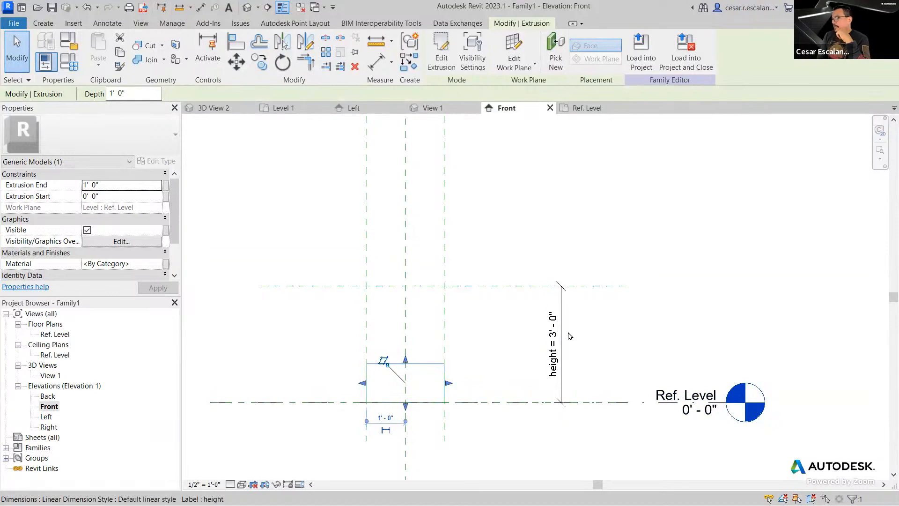
drag(405, 360, 433, 285)
click(457, 272)
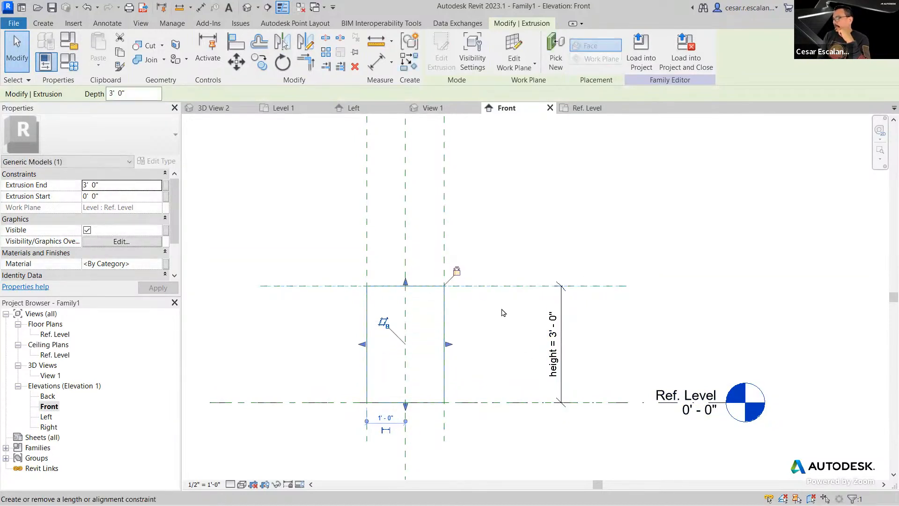
drag(562, 440, 531, 471)
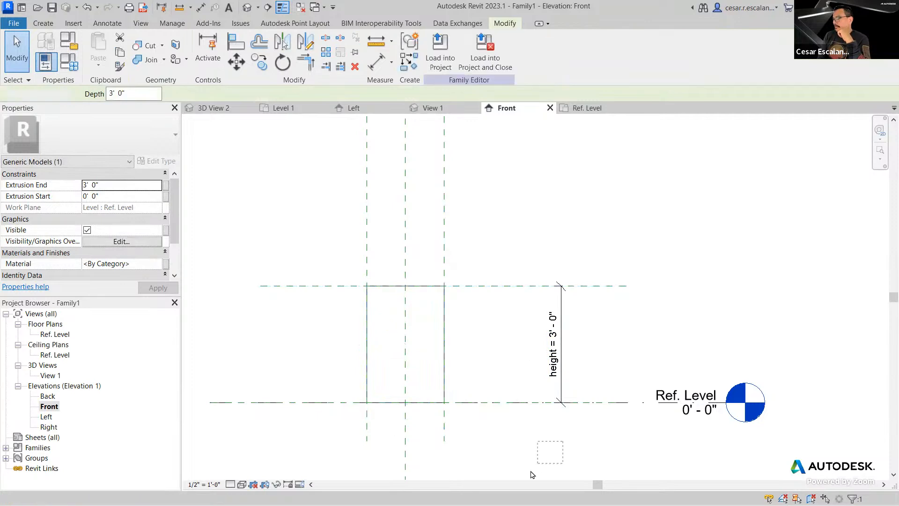
- Flex the locked extrusion by applying a height of 2' in Family Types, and close the dialog
click(482, 286)
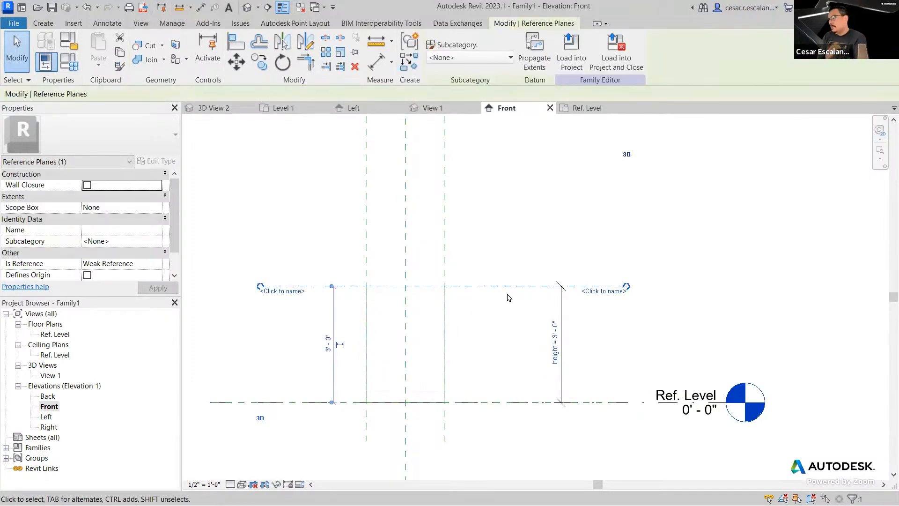
click(69, 62)
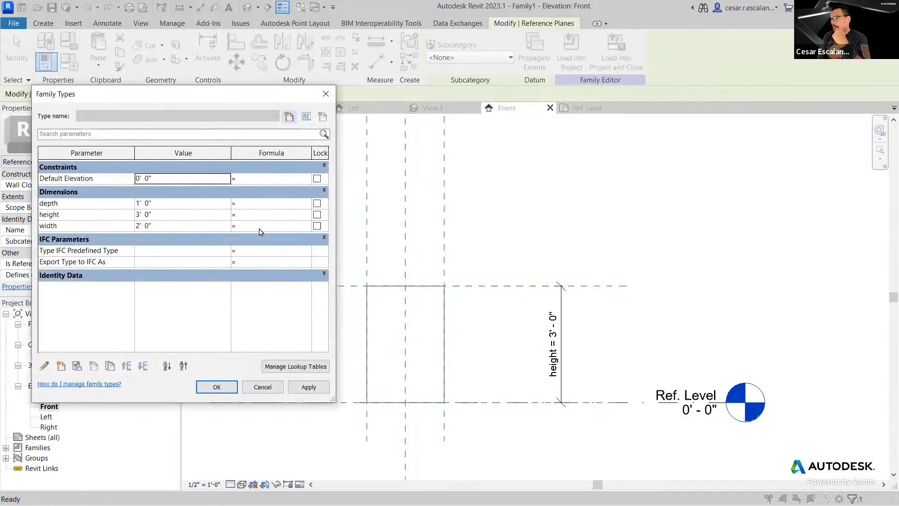
click(177, 213)
text(2)
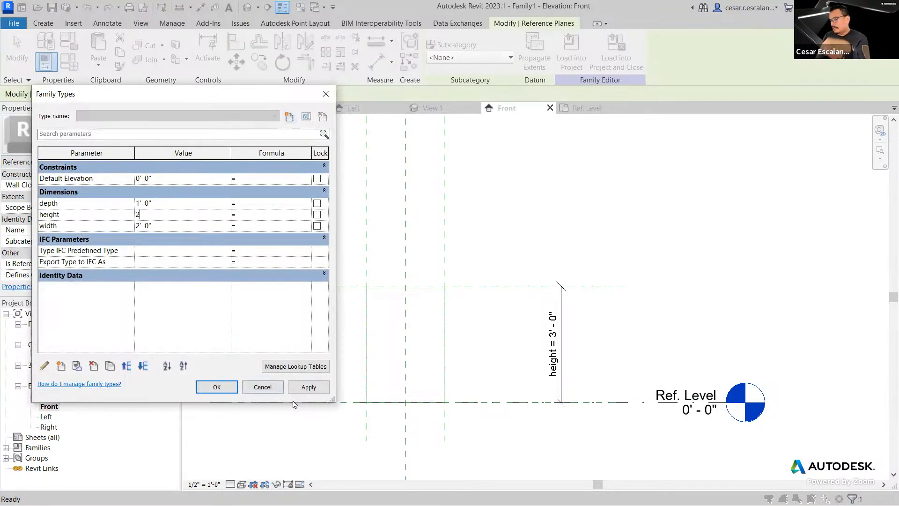
click(307, 387)
click(217, 387)
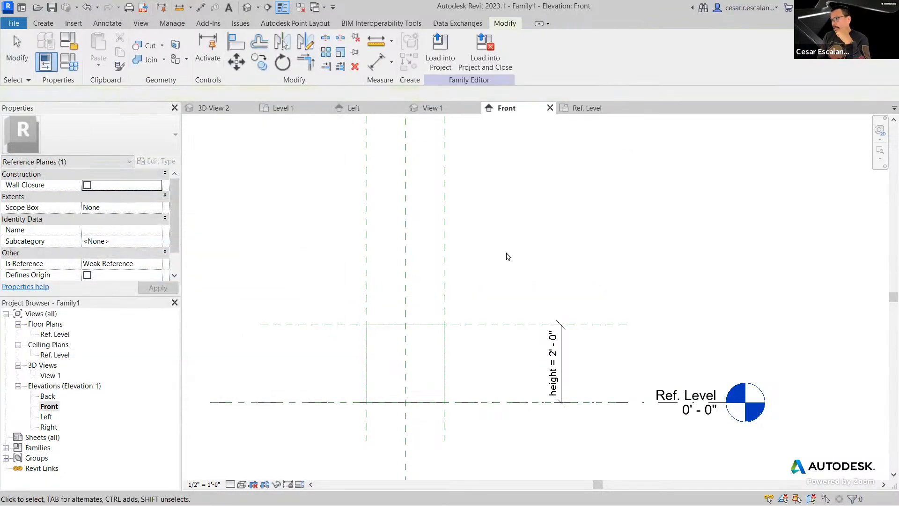
- Open the Ref. Level floor plan and examine the extrusion's properties, including its material and identity data
double_click(58, 334)
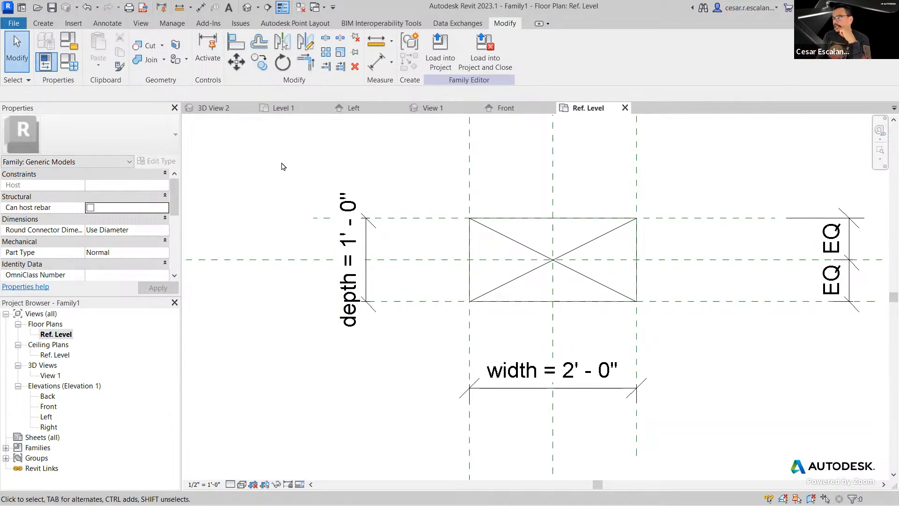
click(573, 305)
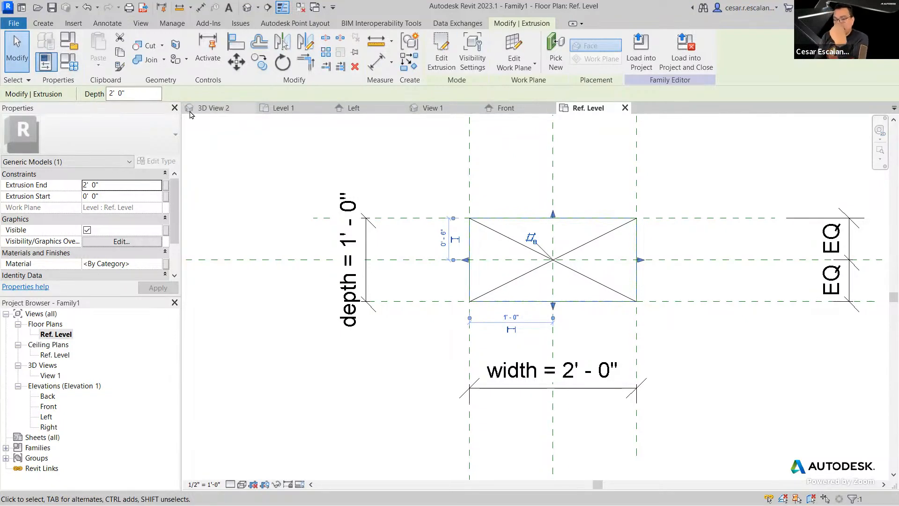
click(174, 266)
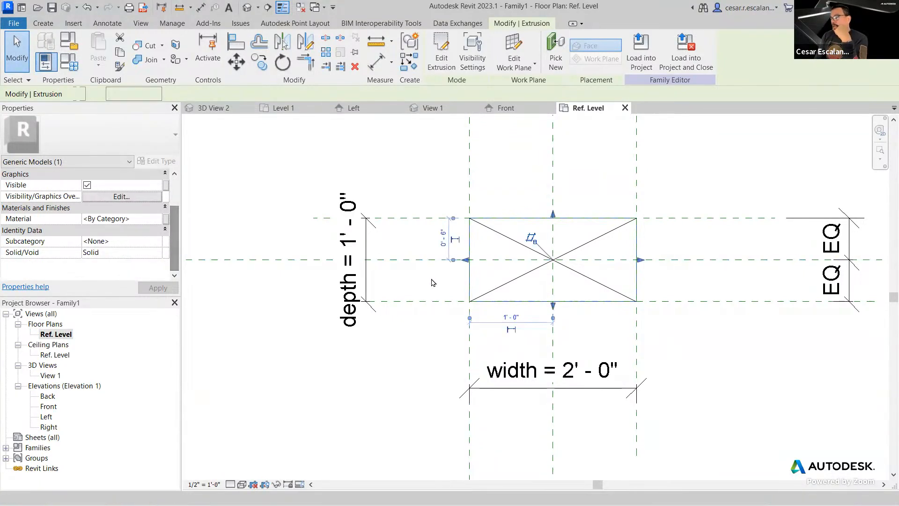
click(673, 346)
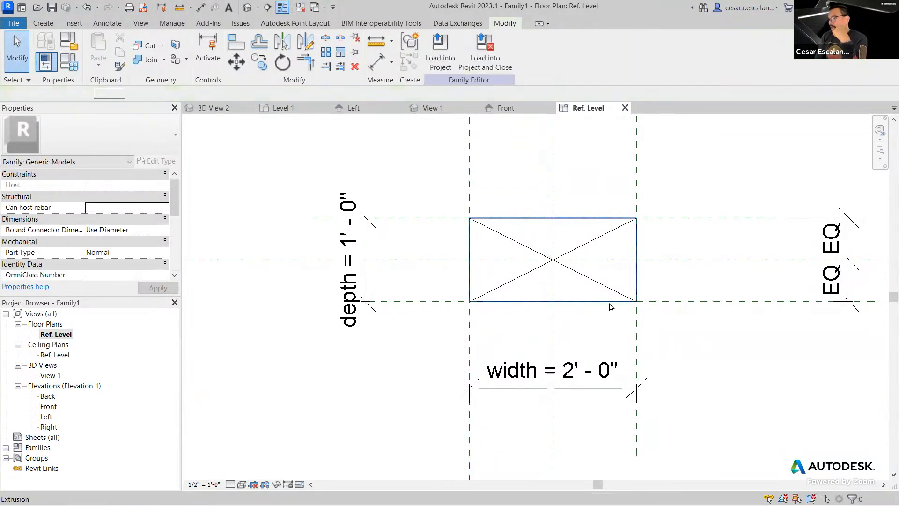
click(610, 301)
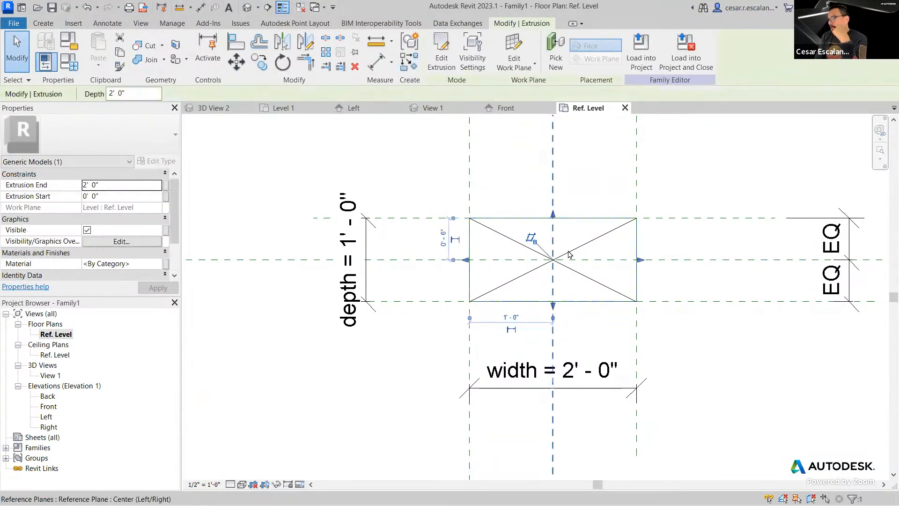
- Open the default 3D view and inspect the extrusion's properties there
click(247, 7)
key(Escape)
click(578, 314)
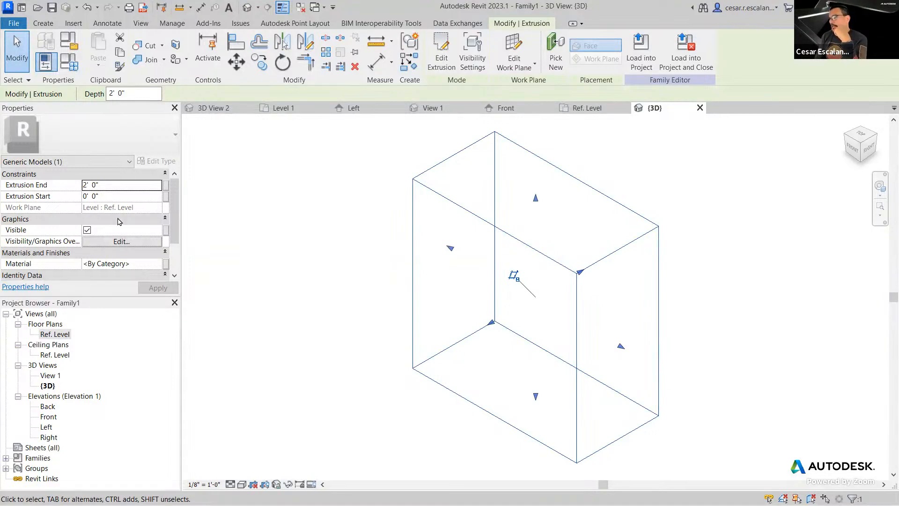
click(250, 179)
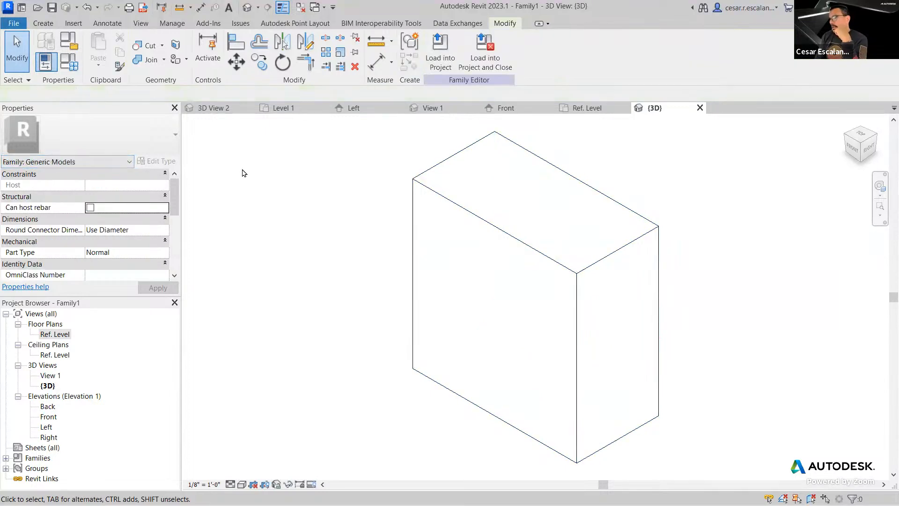
- Set the family category to Furniture and check the category shown for the extrusion
key(f)
key(c)
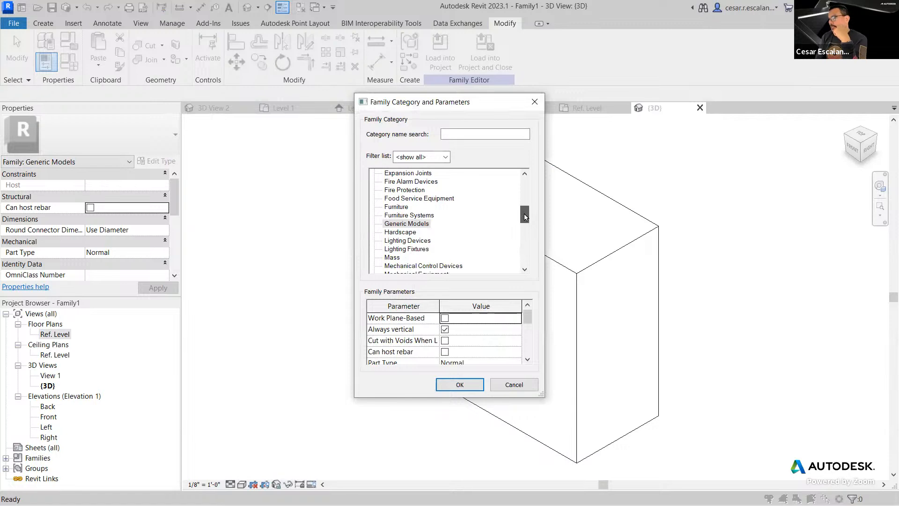
drag(525, 213, 524, 207)
click(399, 249)
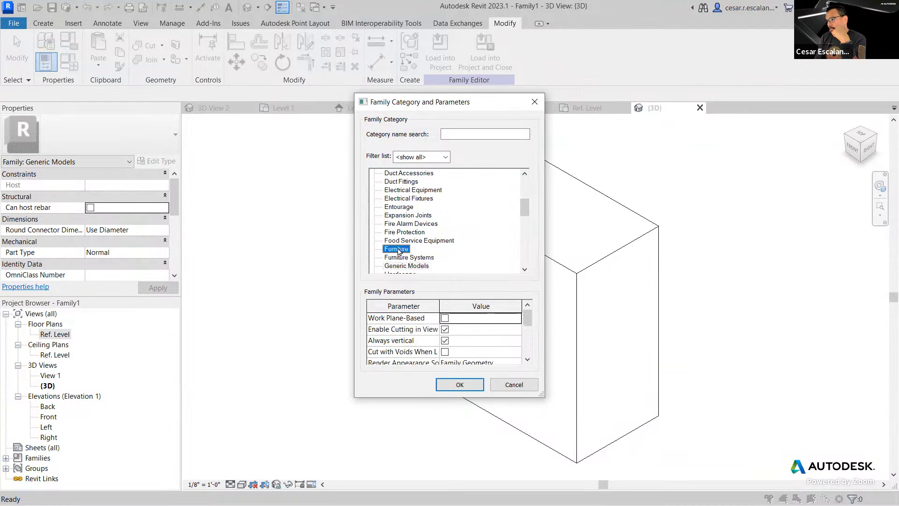
click(449, 384)
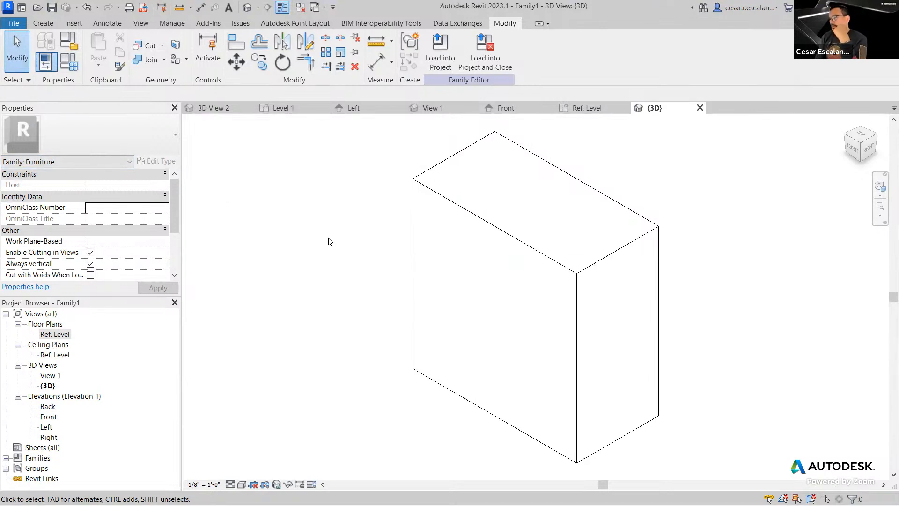
click(412, 207)
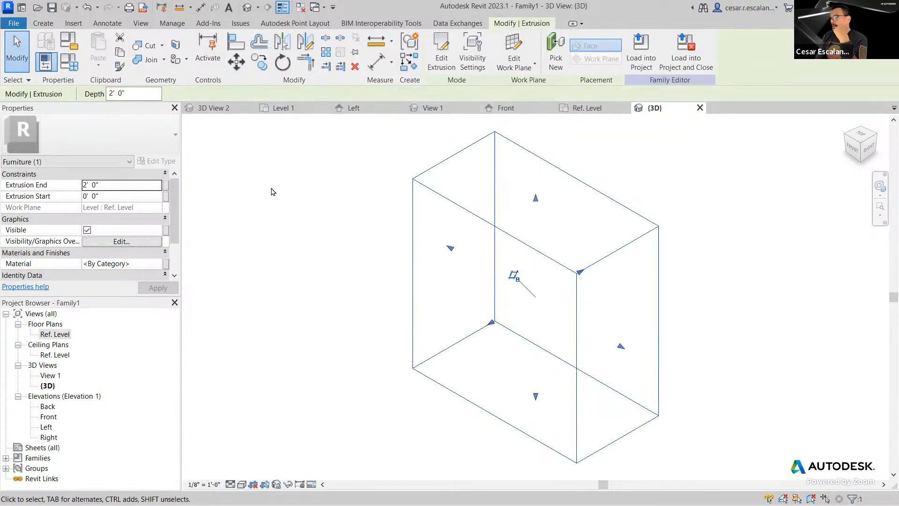
click(233, 203)
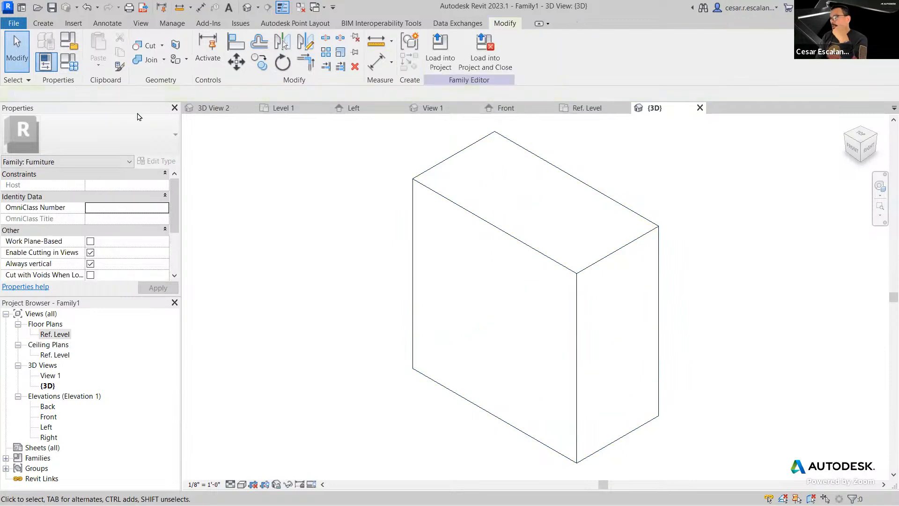
- Add an instance family parameter named table_material of type Material, grouped under Materials and Finishes, and close Family Types
click(71, 68)
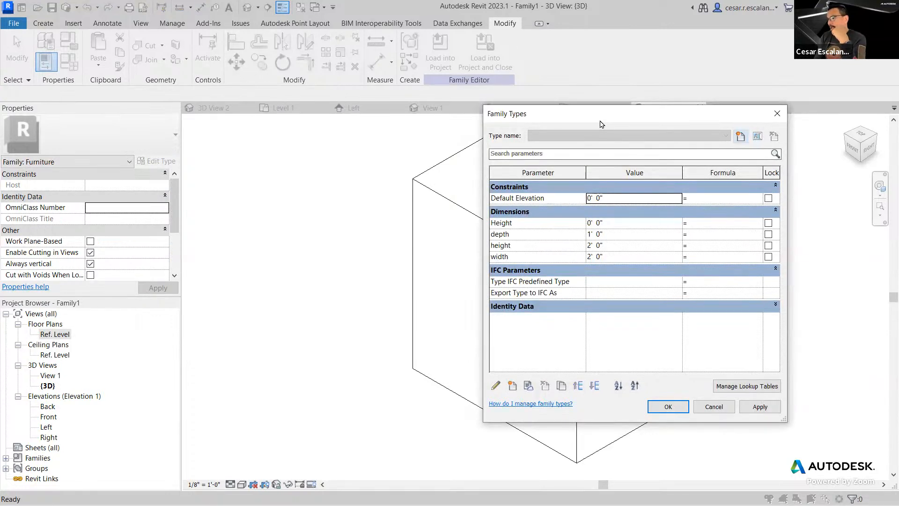
drag(601, 124, 509, 119)
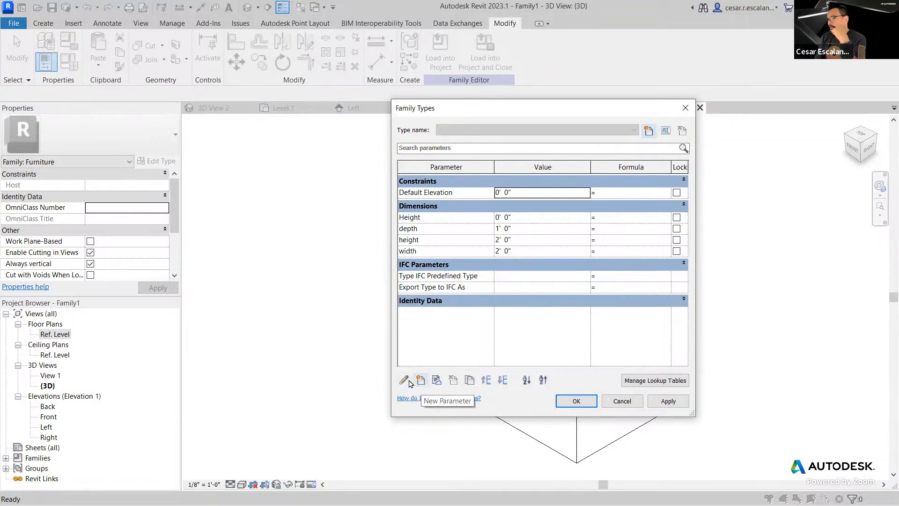
click(420, 381)
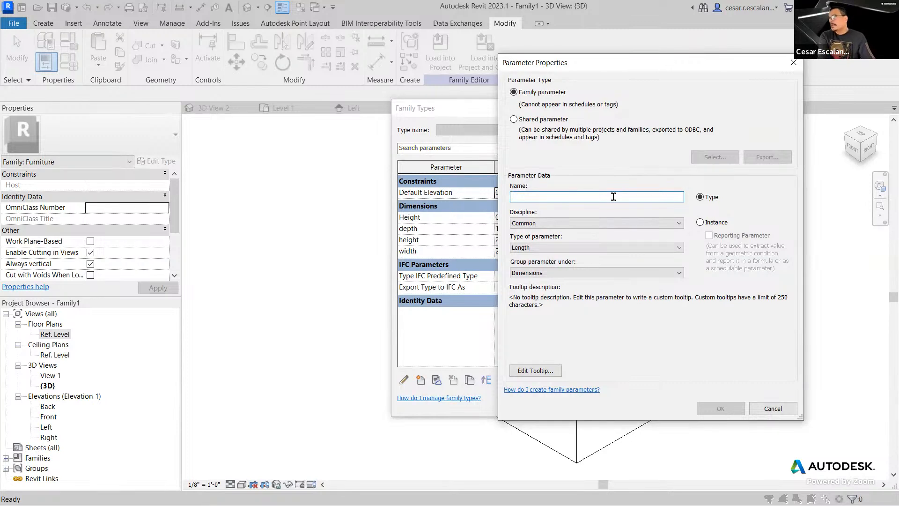
text(table)
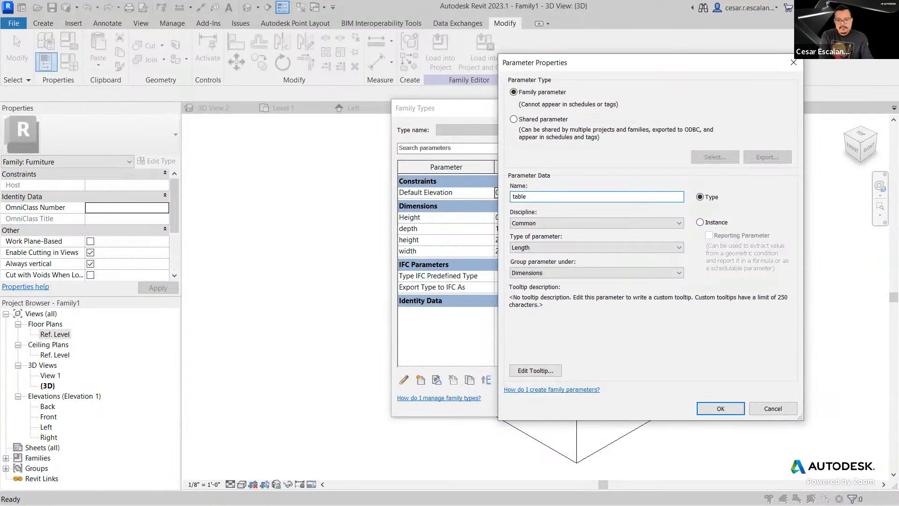
text(_material)
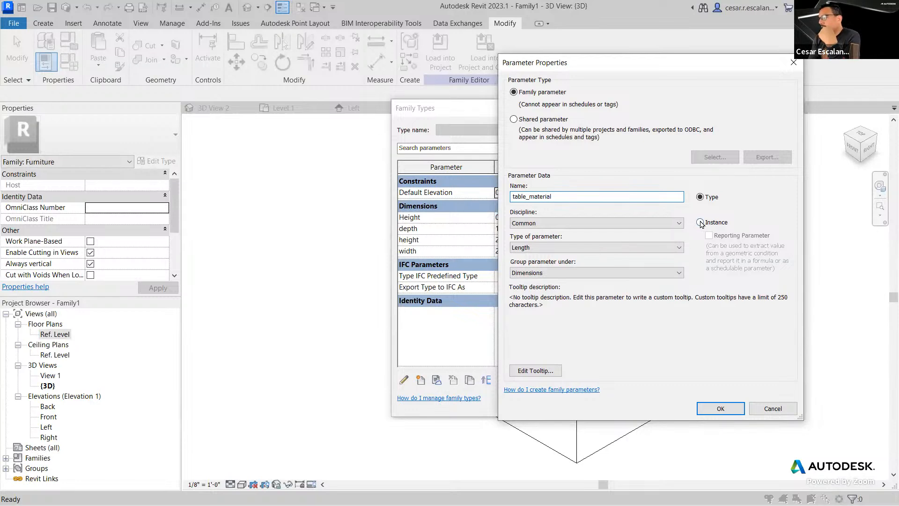
click(701, 223)
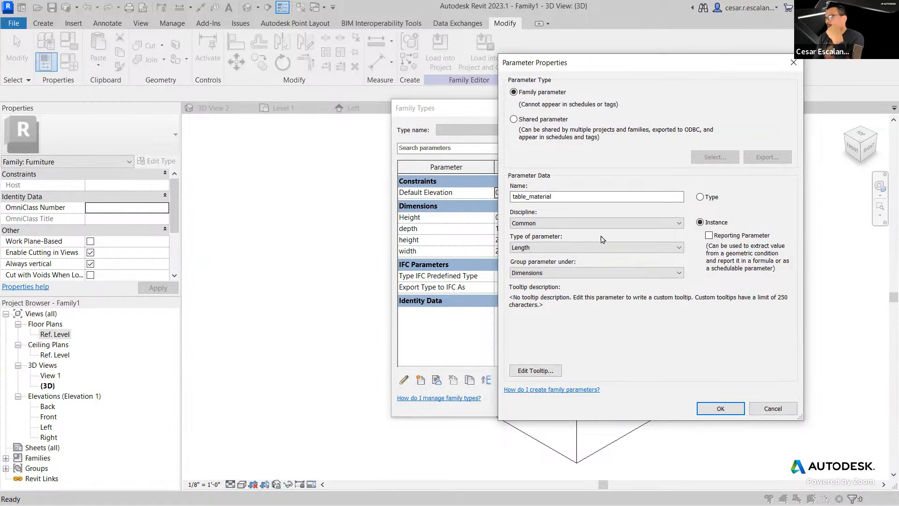
click(567, 247)
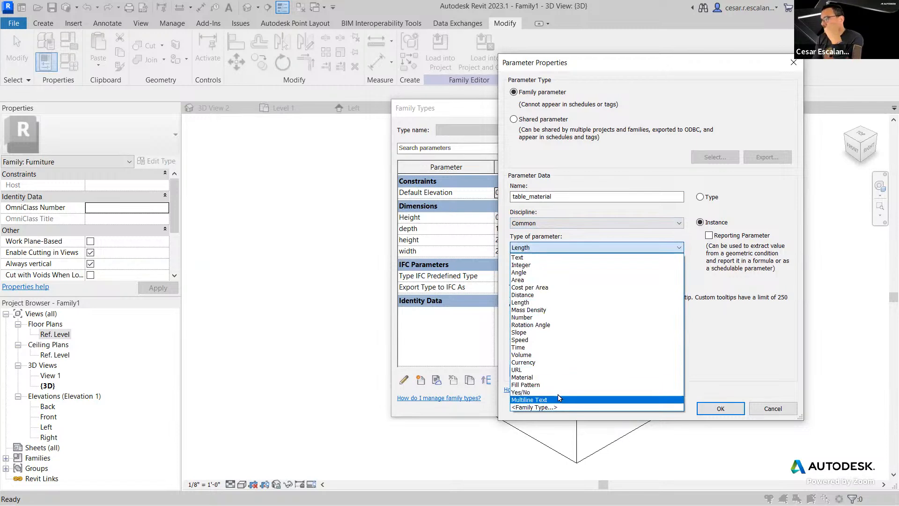
click(544, 377)
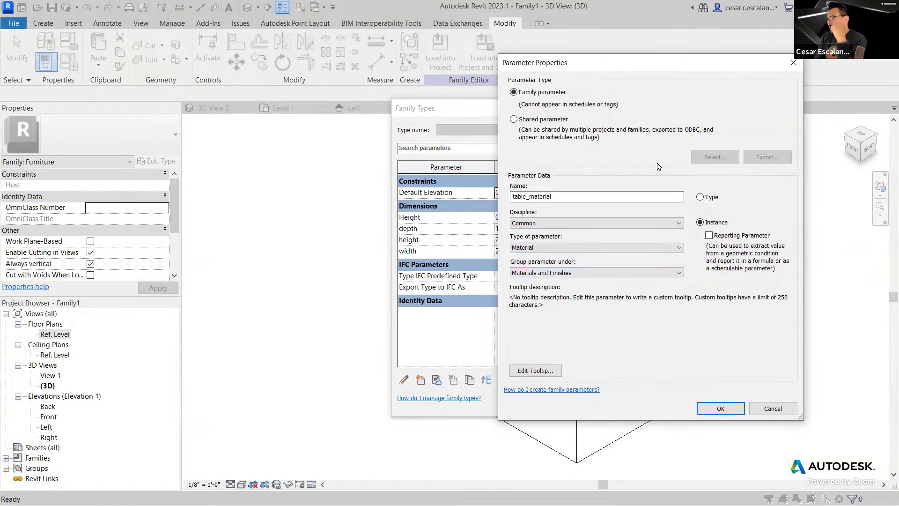
drag(604, 71, 607, 58)
click(723, 396)
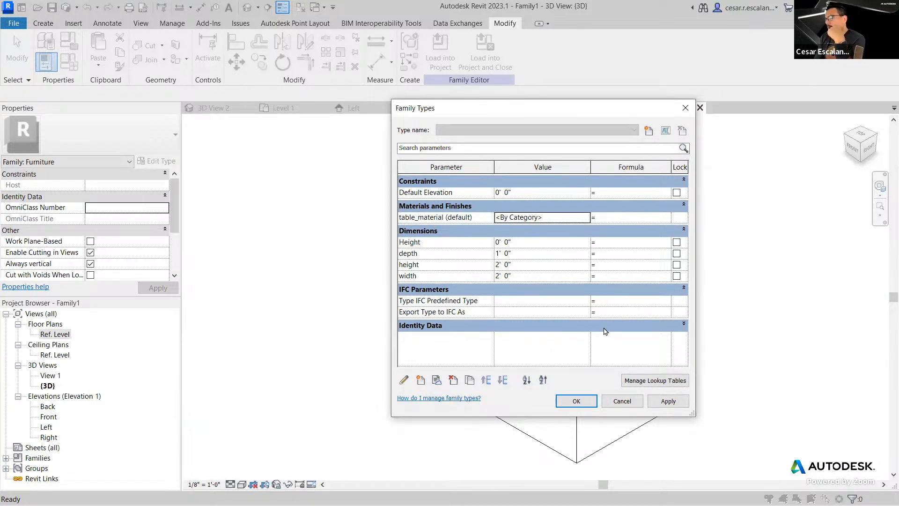
click(589, 399)
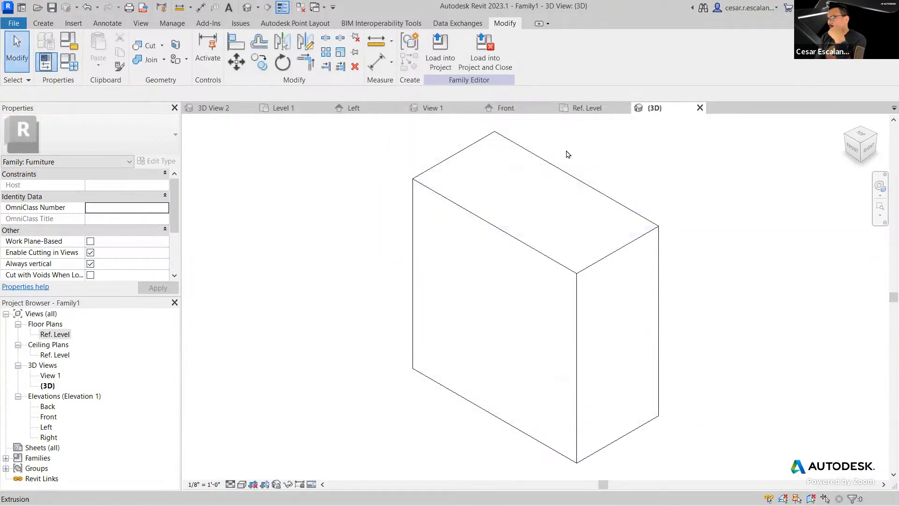
- Associate the extrusion's Material property with the table_material family parameter
click(624, 246)
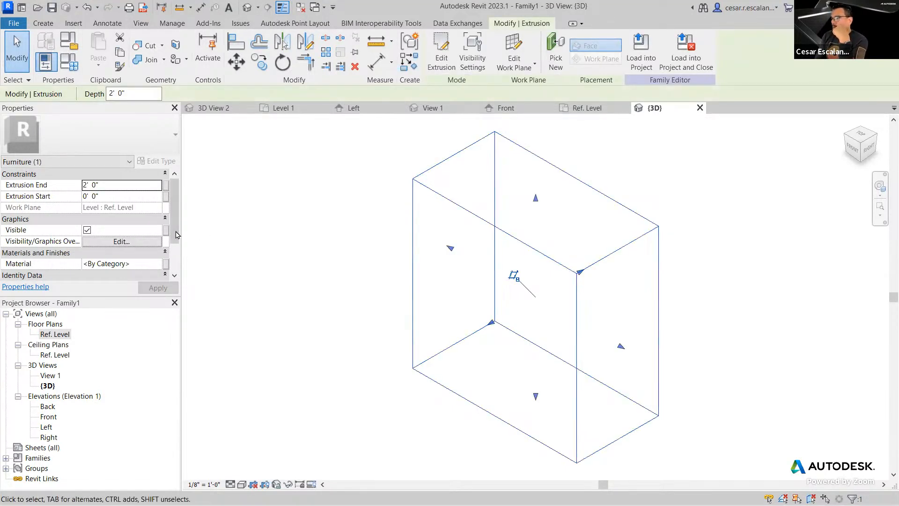
drag(175, 239, 174, 266)
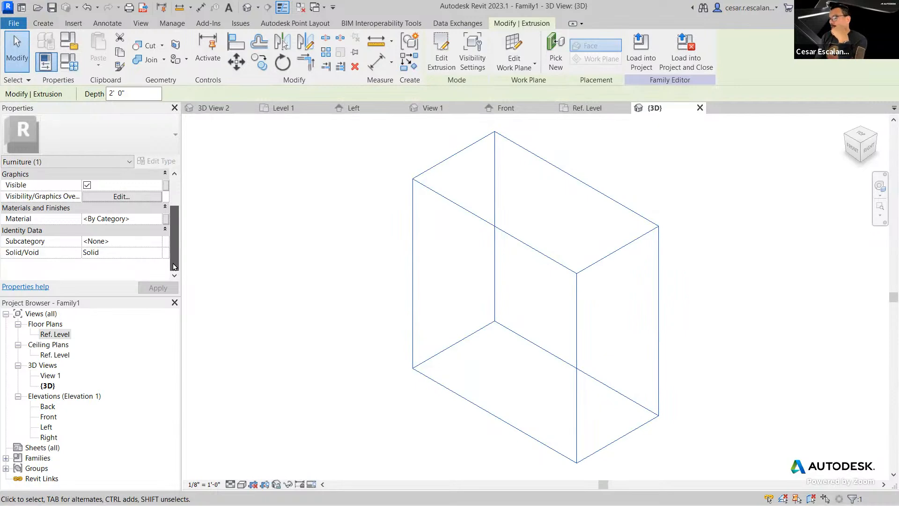
click(365, 195)
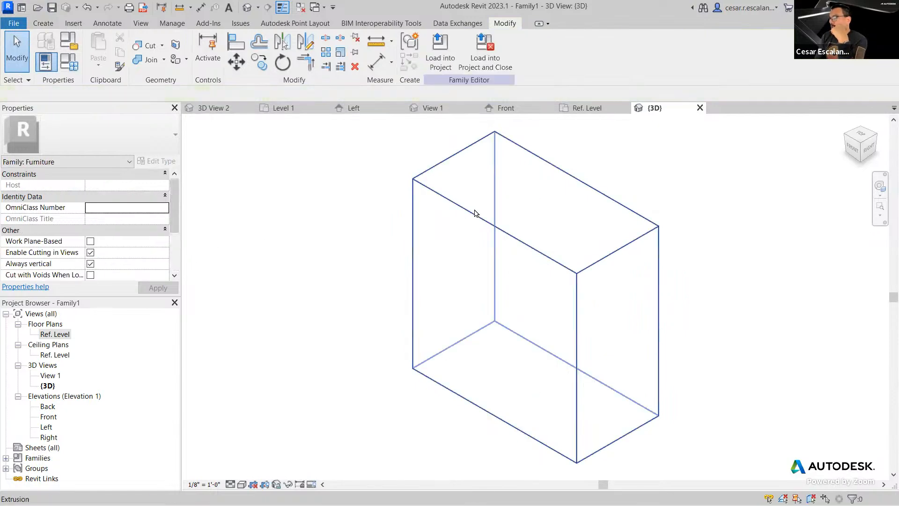
click(475, 211)
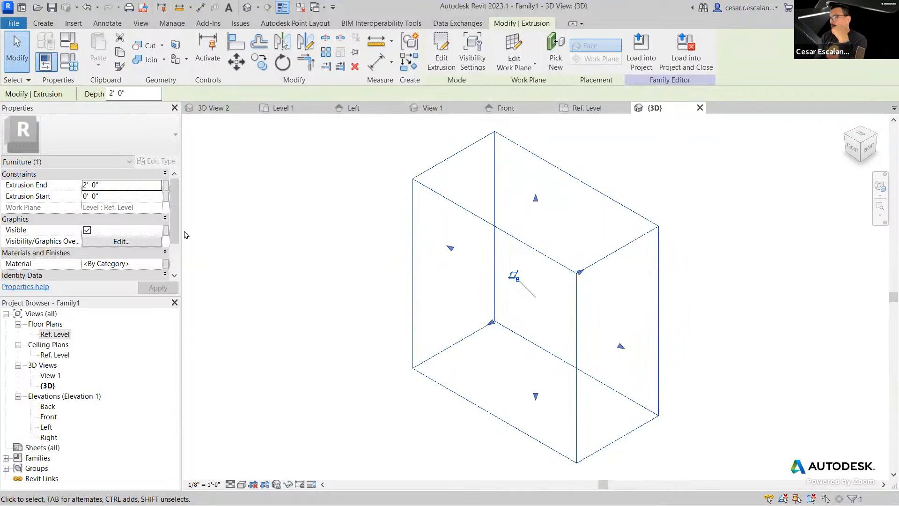
scroll(173, 243, down, 3)
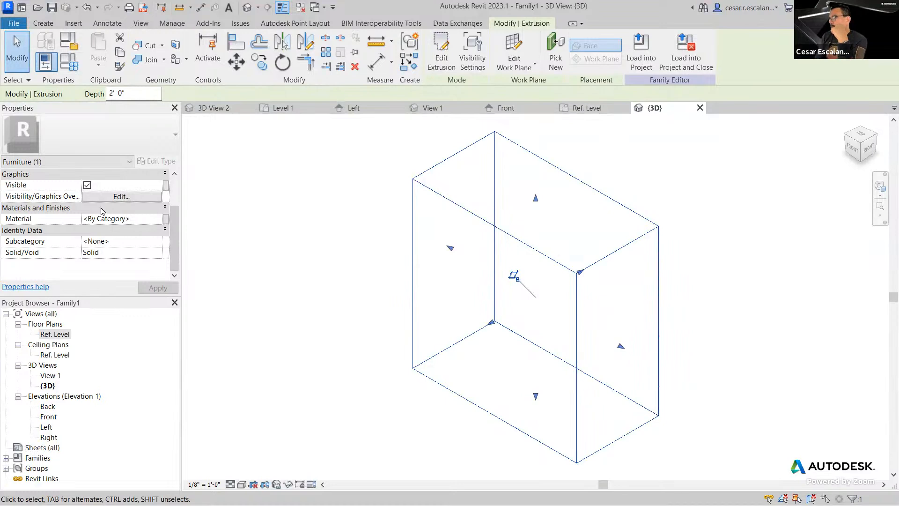
click(167, 222)
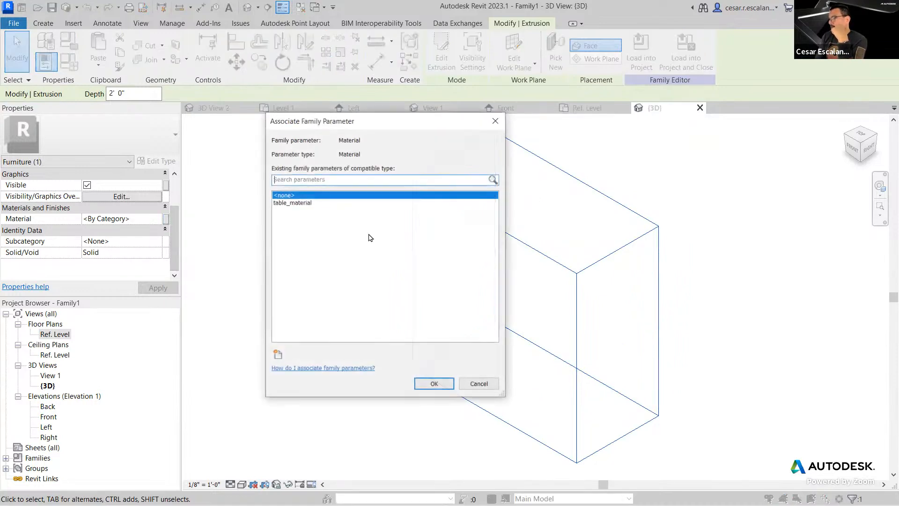
click(288, 203)
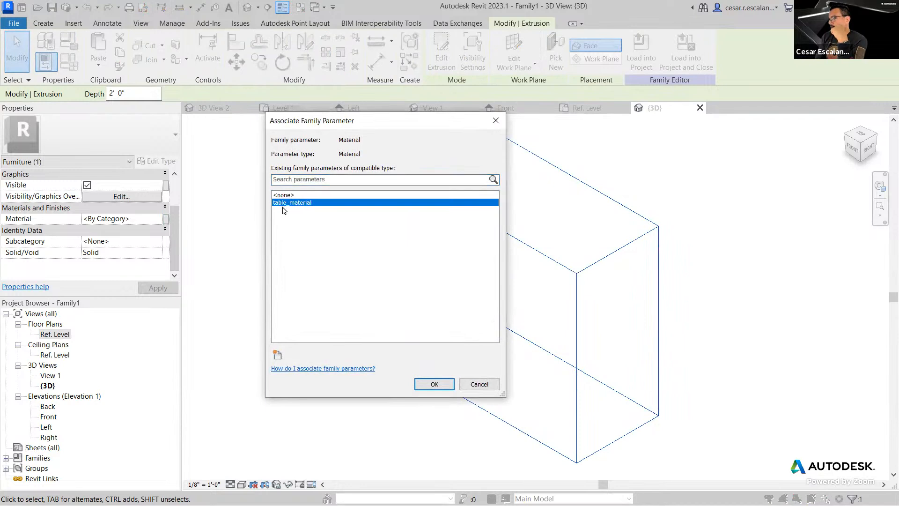
click(434, 384)
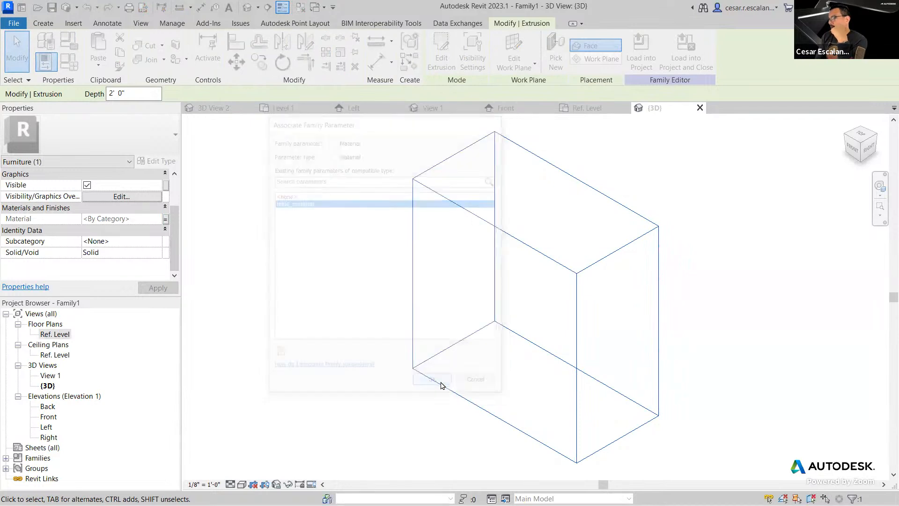
click(321, 274)
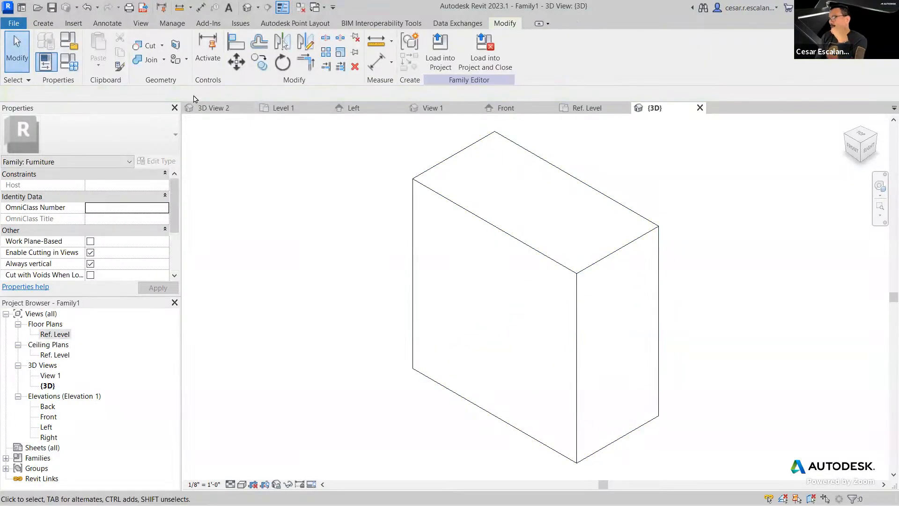
- Assign the Glass material to the table_material parameter in Family Types and display the 3D view in the Shaded visual style
click(70, 62)
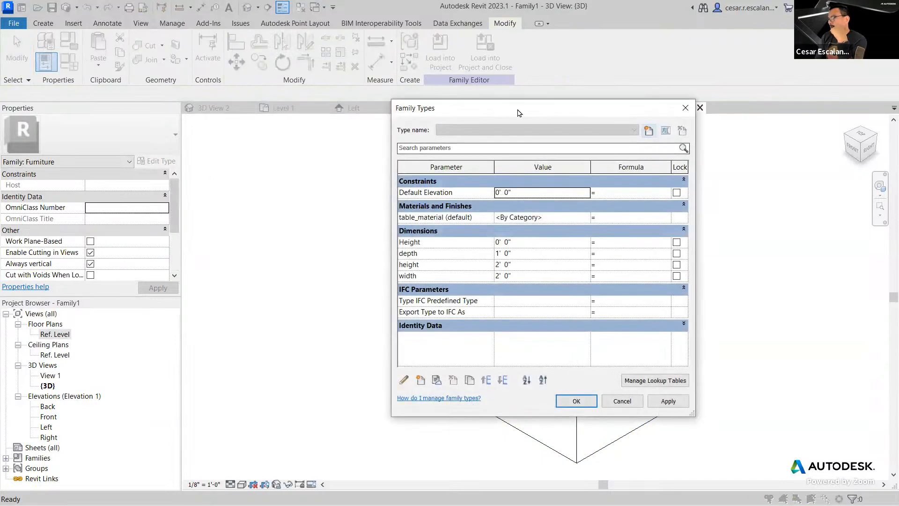
drag(496, 112, 146, 96)
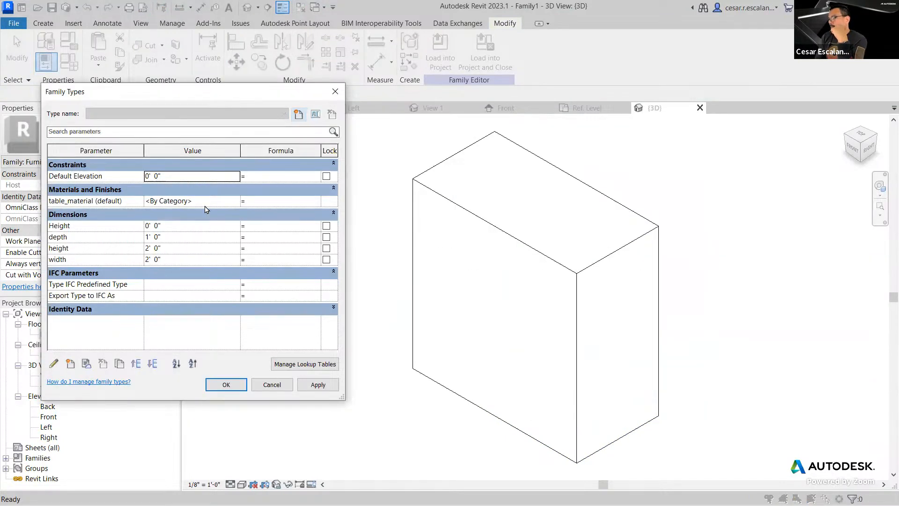
click(227, 202)
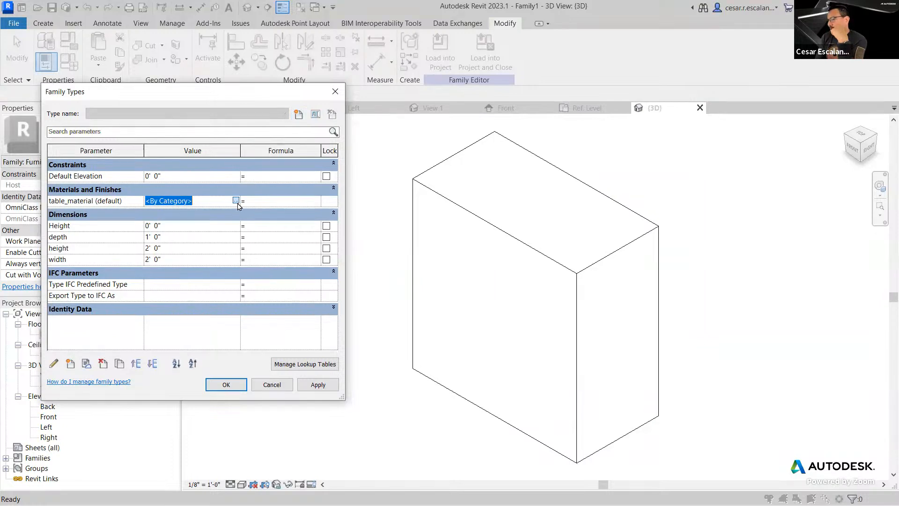
click(237, 201)
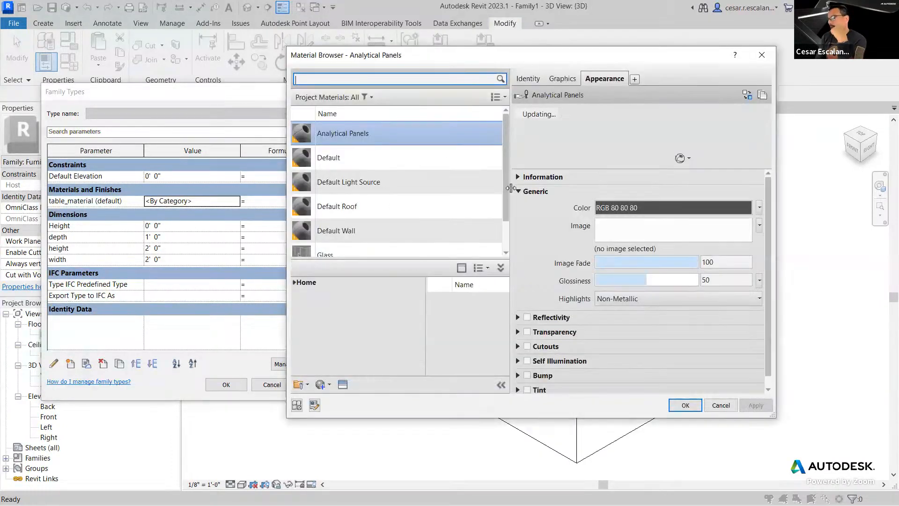
drag(506, 203, 503, 244)
click(341, 224)
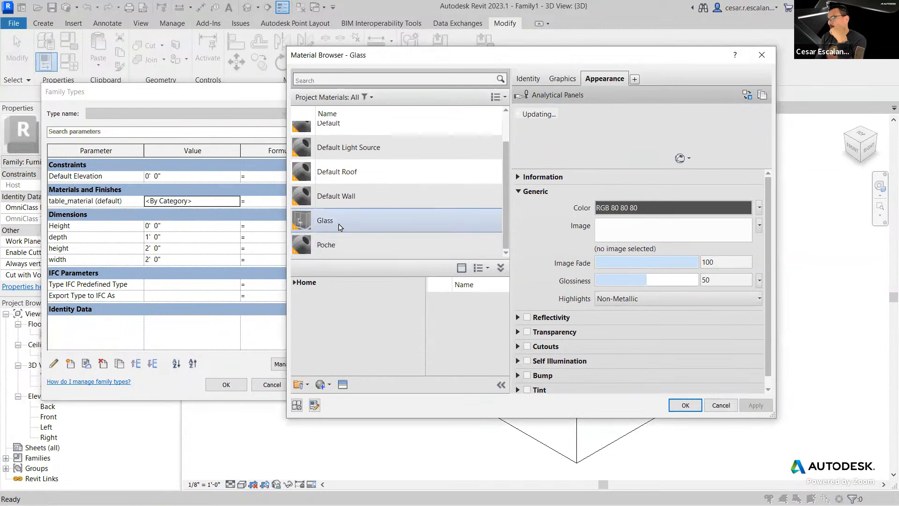
click(684, 406)
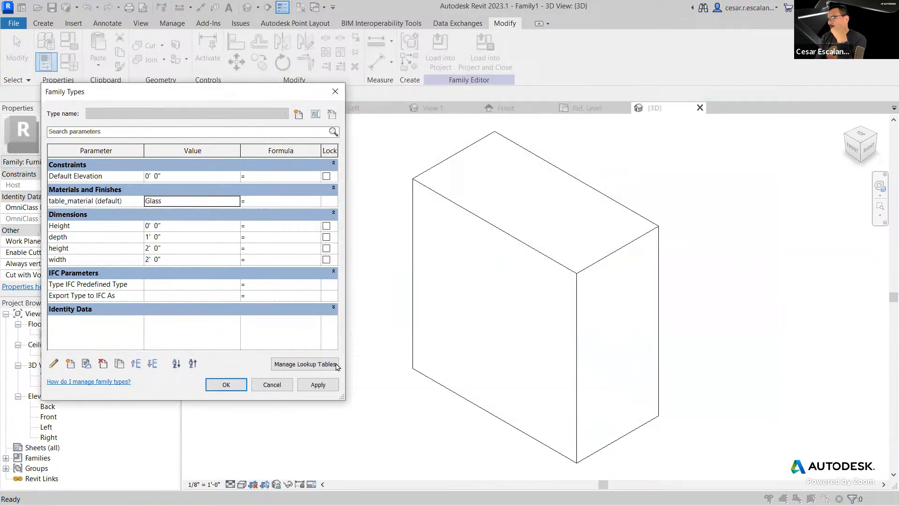
click(318, 385)
click(227, 384)
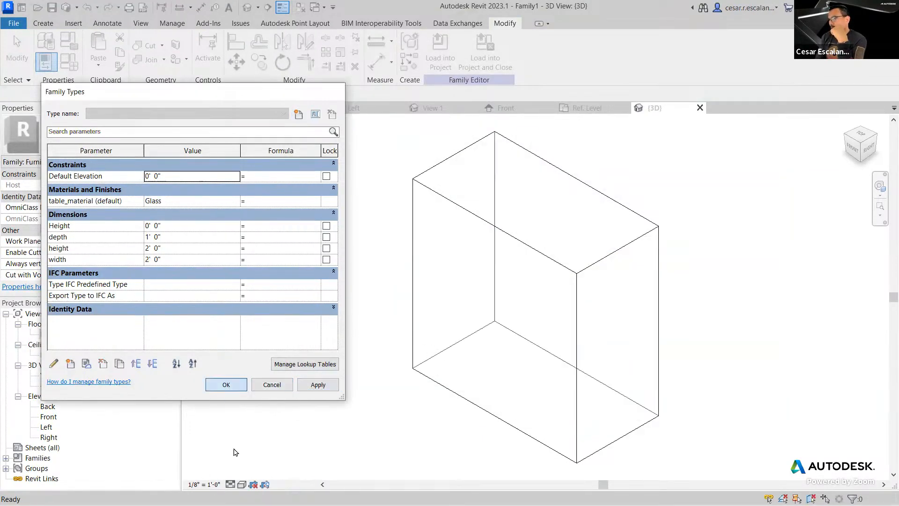
click(242, 485)
click(261, 450)
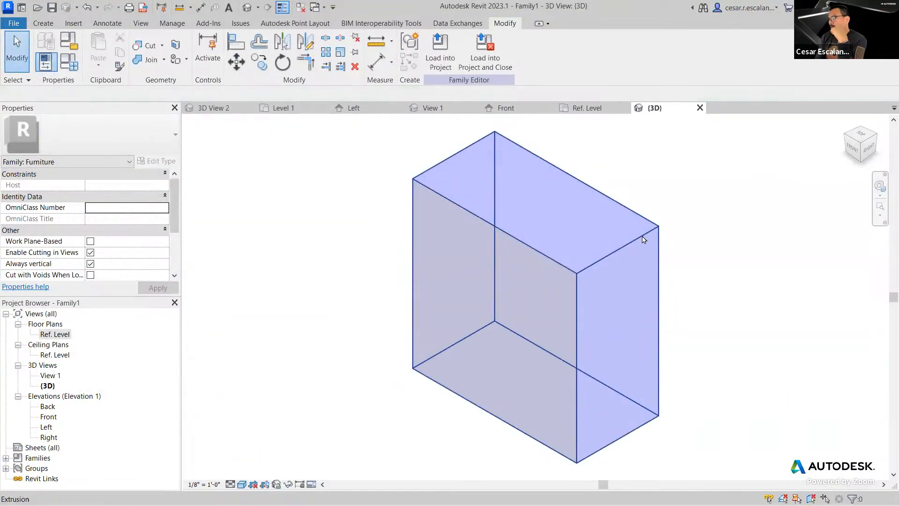
- Reset the table_material parameter to <By Category> and apply the change to the family
click(70, 63)
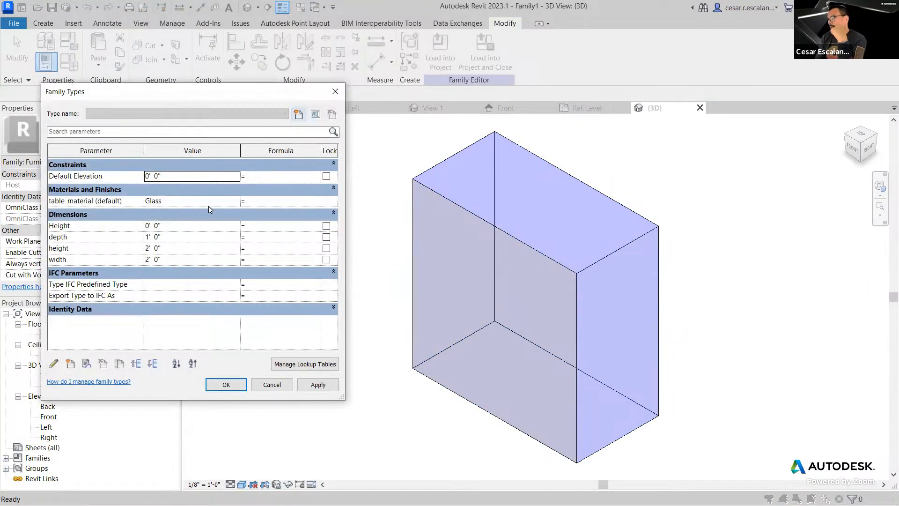
click(223, 201)
click(237, 201)
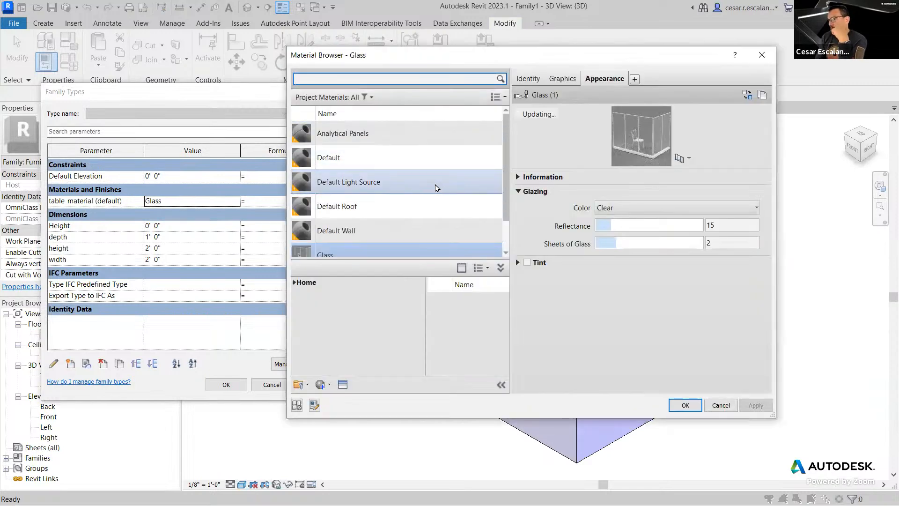
scroll(424, 180, down, 1)
click(296, 406)
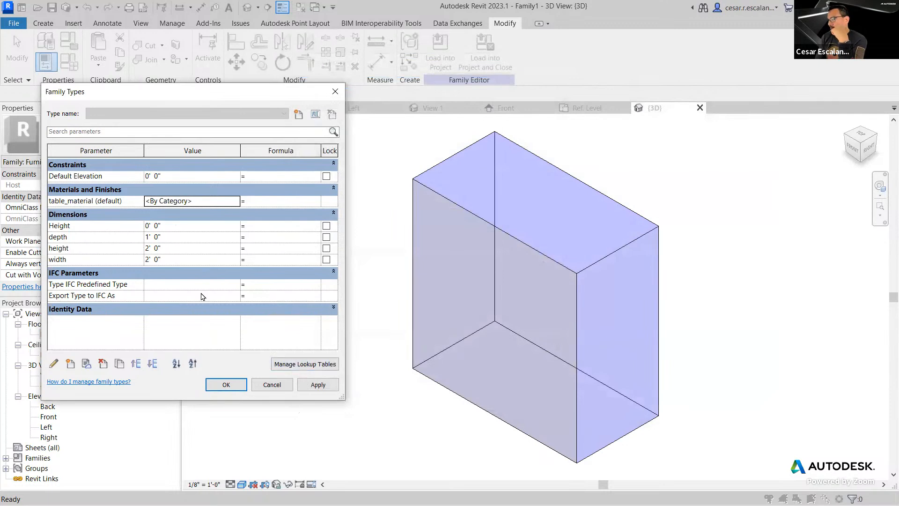
click(236, 201)
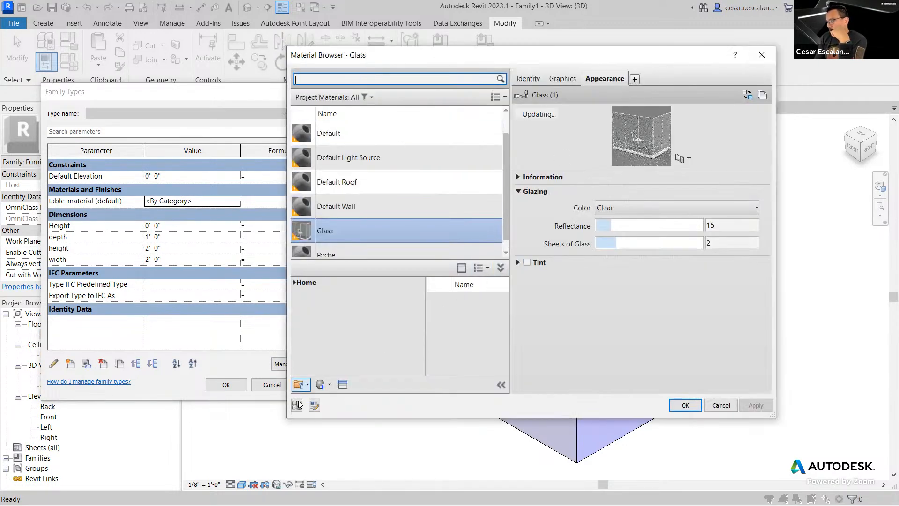
key(Escape)
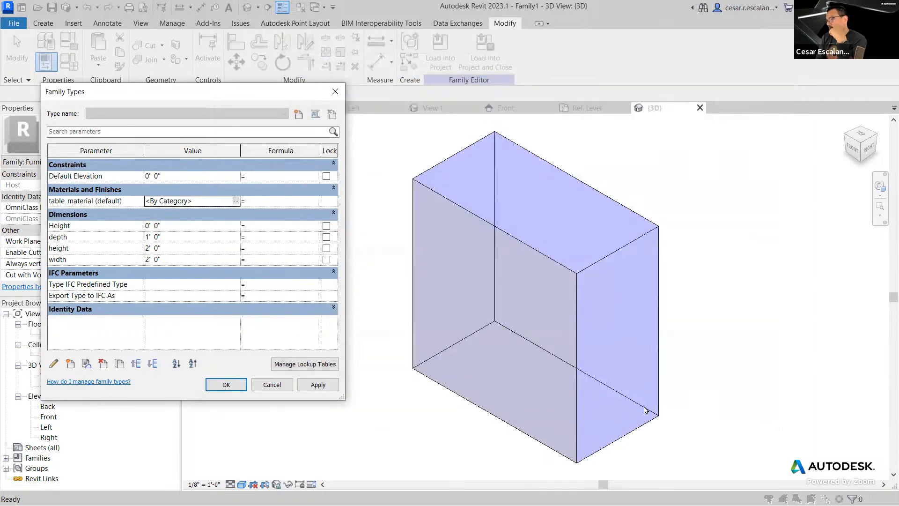
click(317, 389)
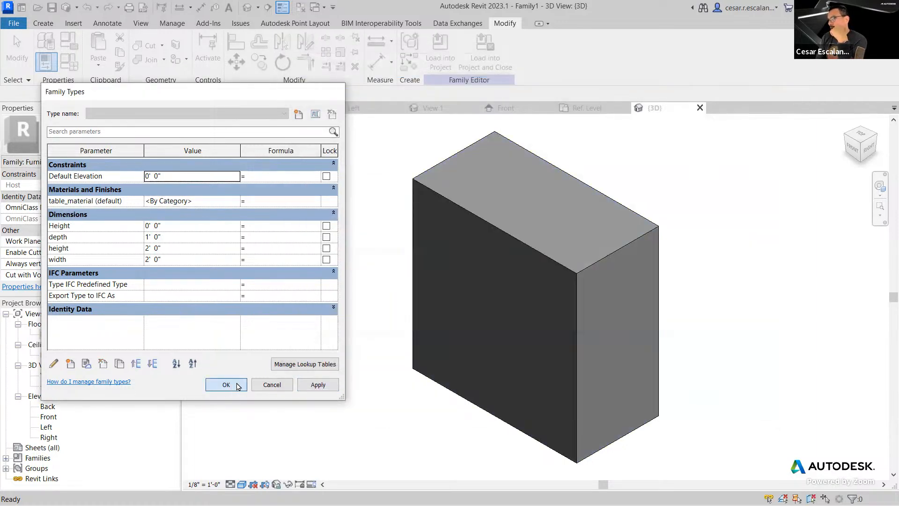
click(226, 385)
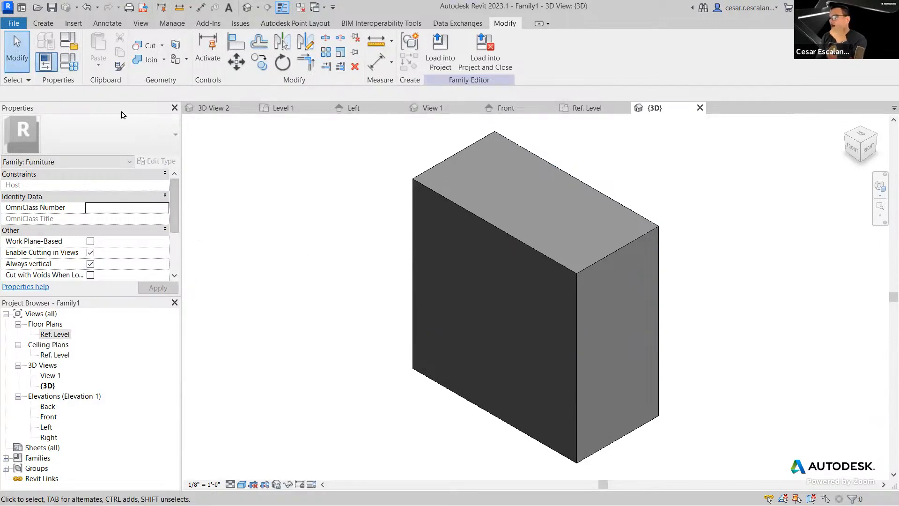
click(77, 64)
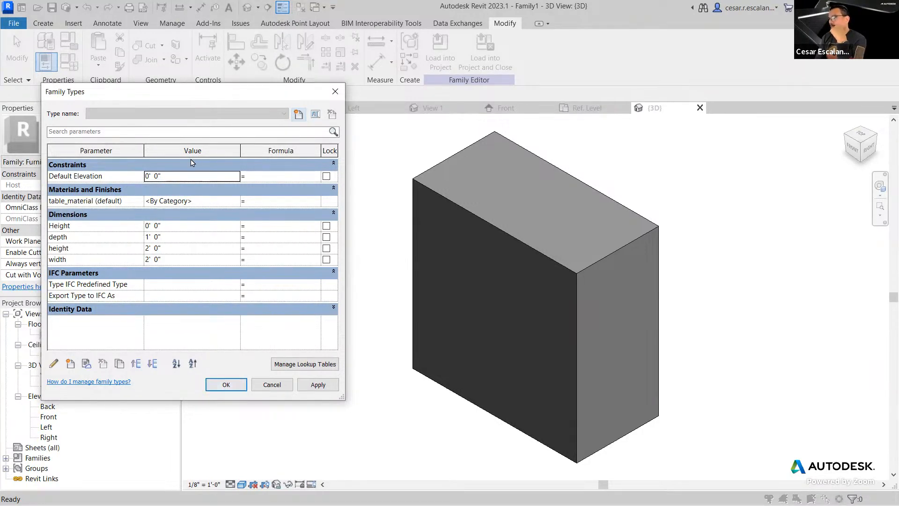
click(226, 384)
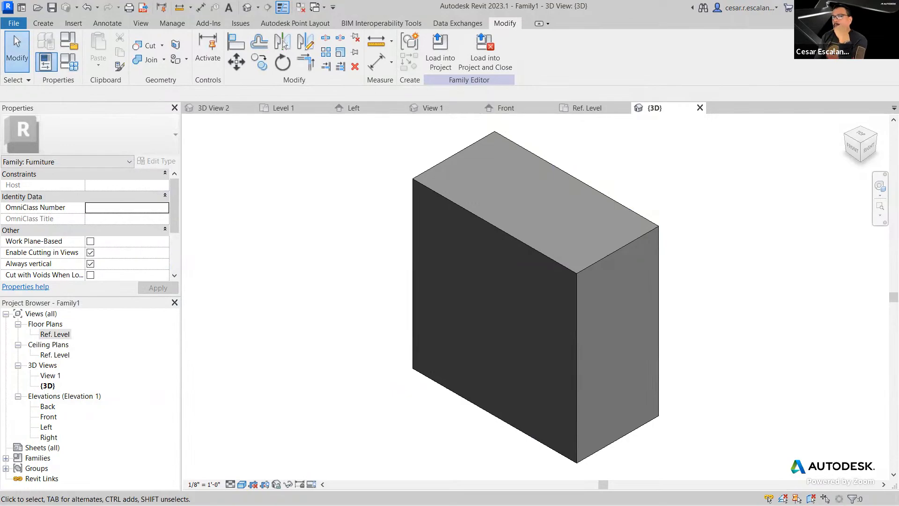
key(alt+Tab)
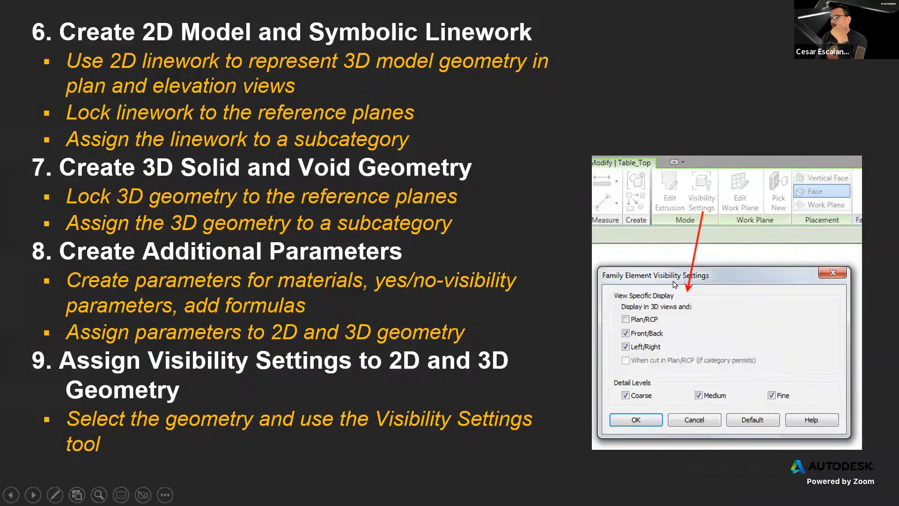
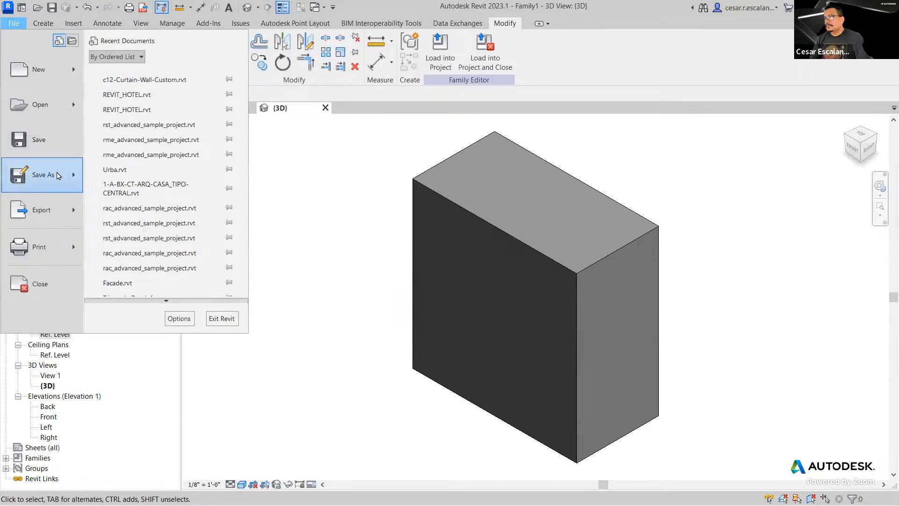
- Save the family in the Documents folder as a family file named Tablebox
click(58, 174)
click(194, 167)
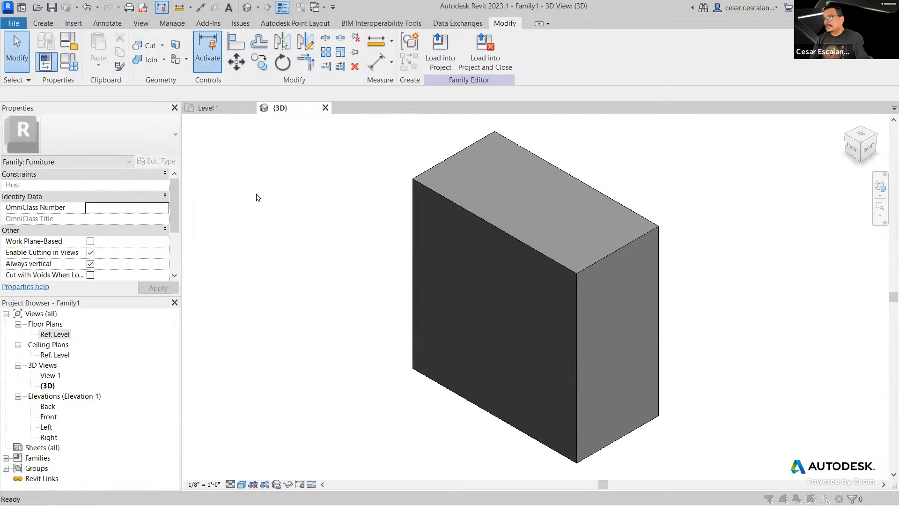
text(Tabeb)
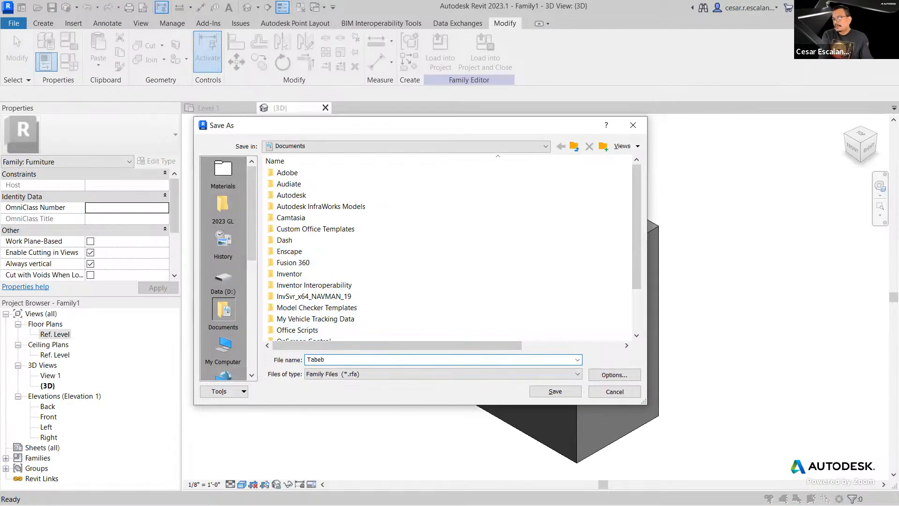
key(BackSpace)
key(BackSpace)
text(lebox)
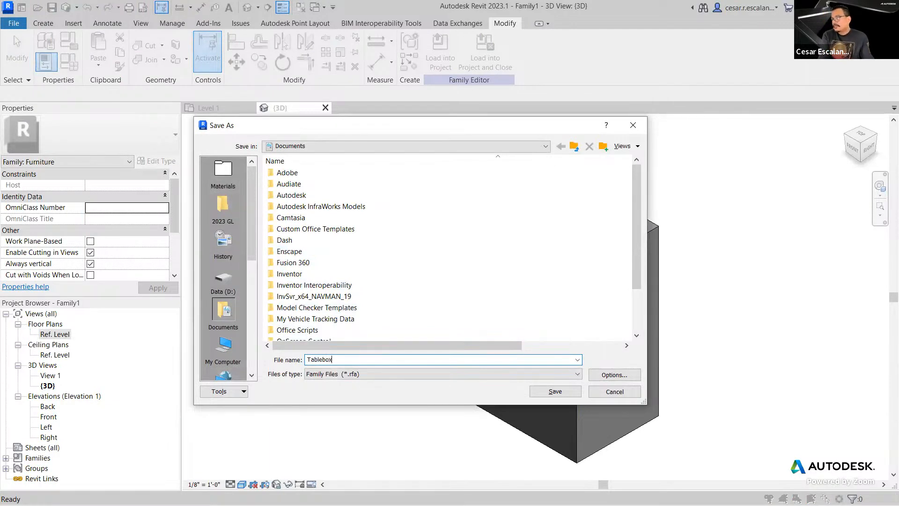
click(579, 392)
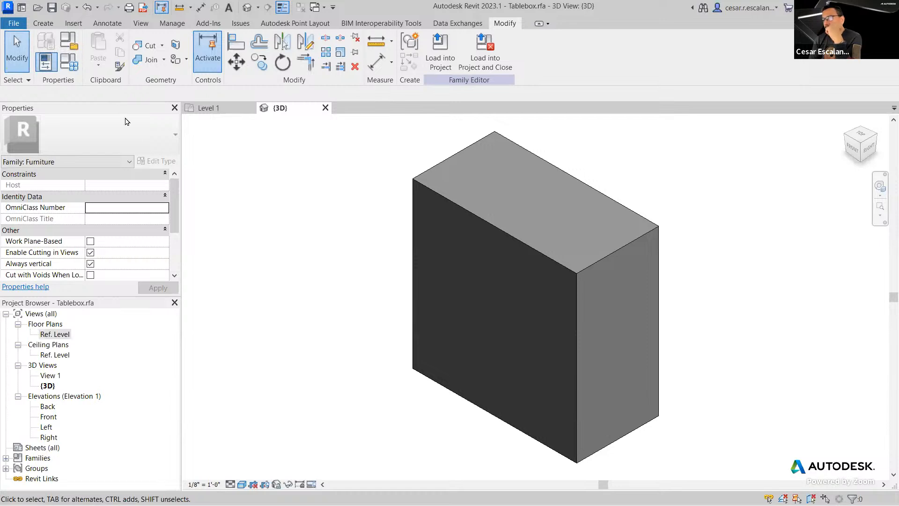
- Create a new project from the Imperial-Architectural Template
click(14, 23)
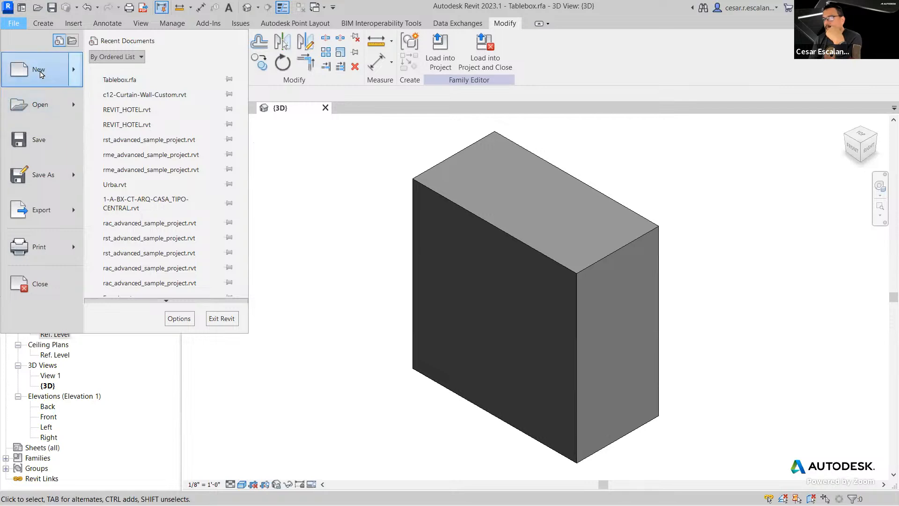
click(81, 73)
click(150, 79)
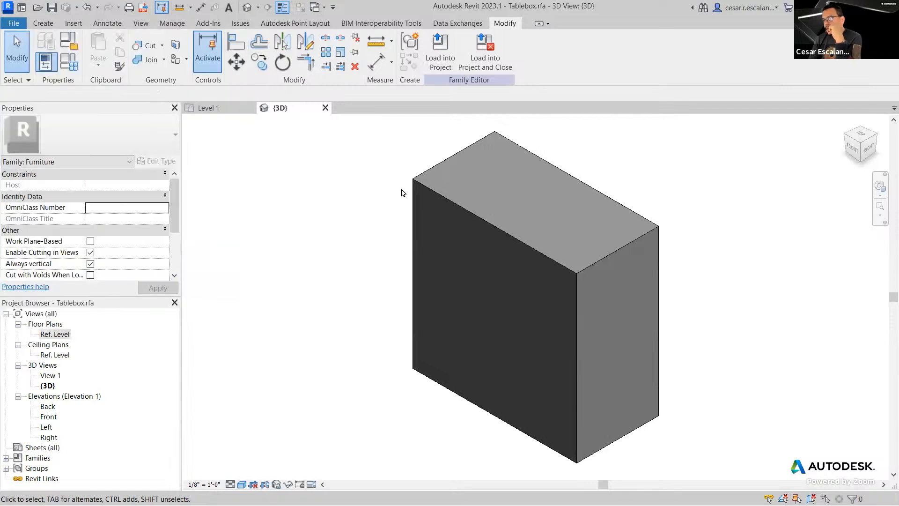
click(464, 234)
click(412, 253)
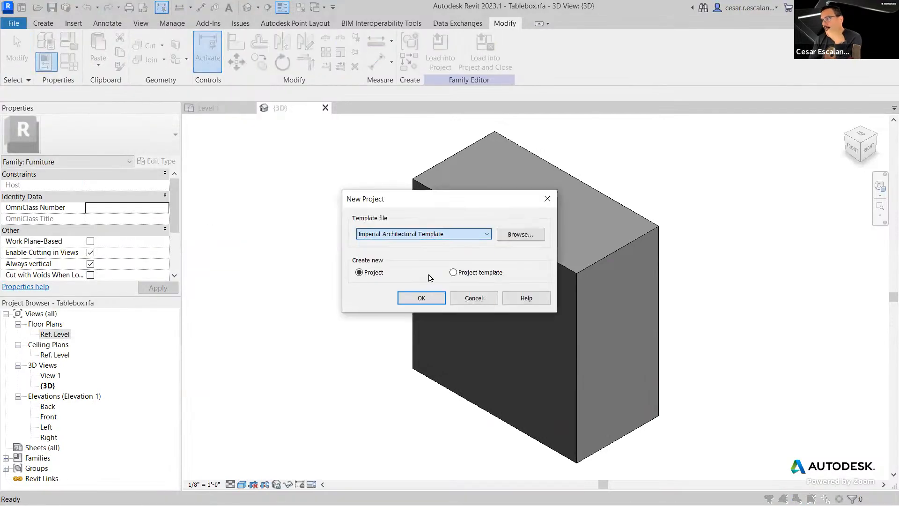
click(421, 298)
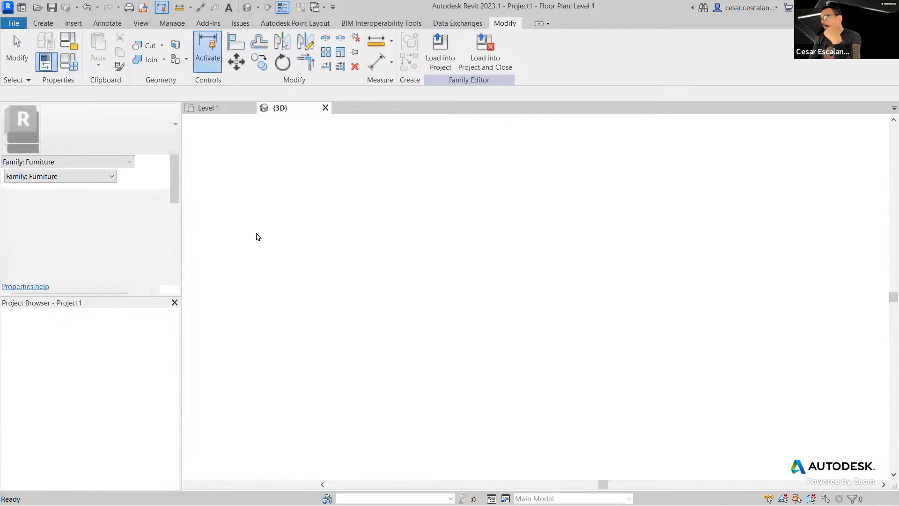
- Return to the Tablebox family, load it into Project1 and close the family
click(281, 109)
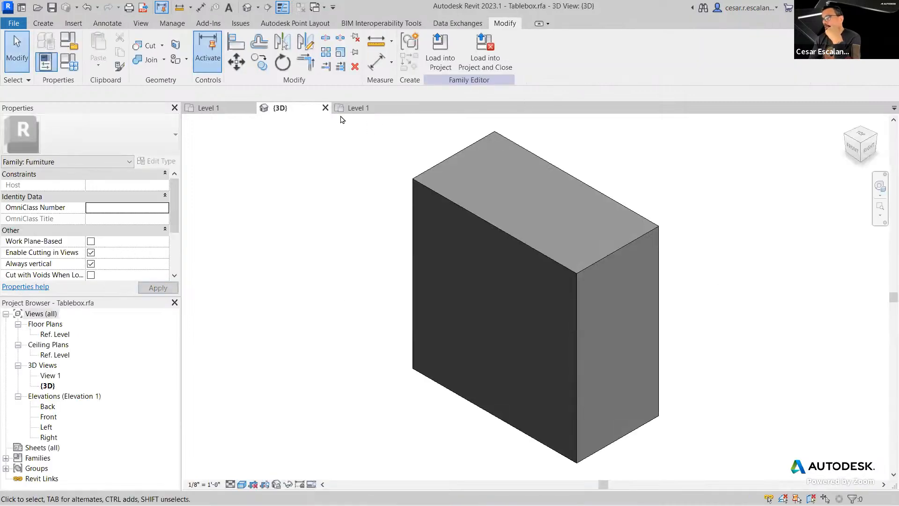
click(498, 65)
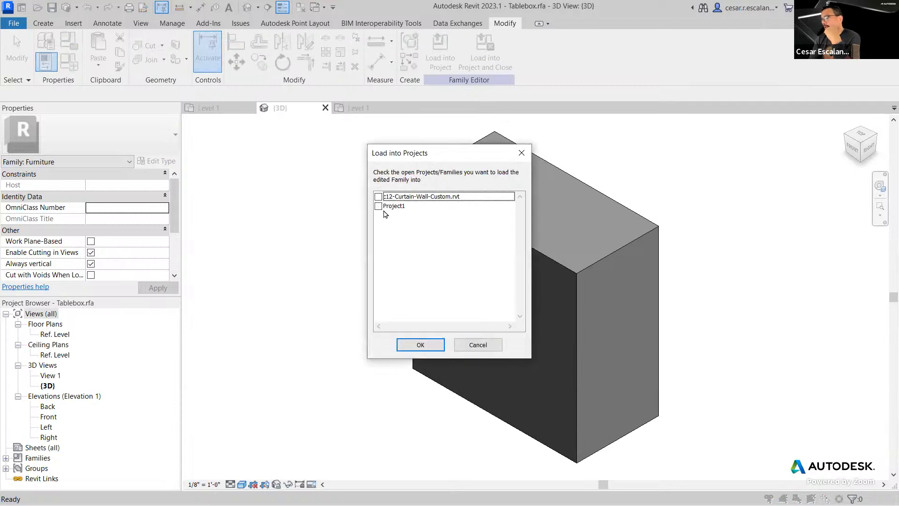
click(378, 206)
click(424, 344)
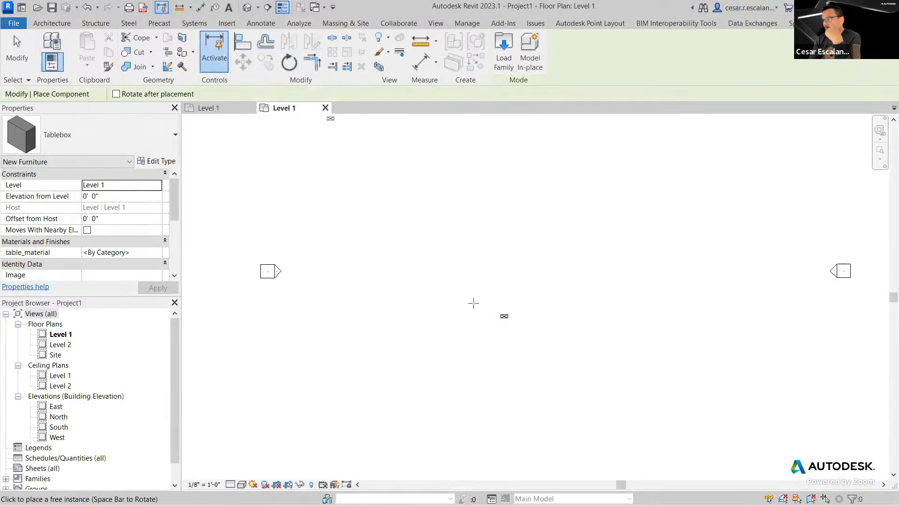
- Place one Tablebox instance in the Level 1 floor plan and end the placement
click(493, 236)
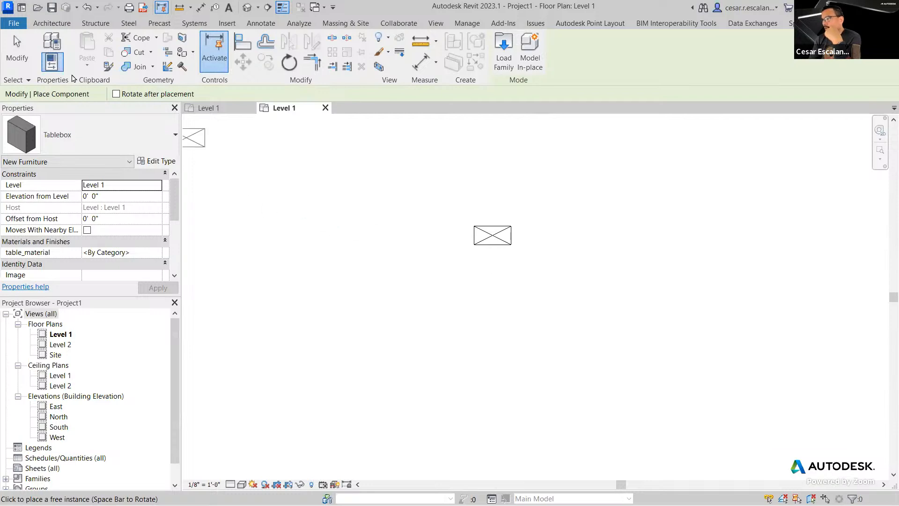
click(17, 49)
scroll(496, 248, up, 3)
middle_drag(532, 224, 539, 327)
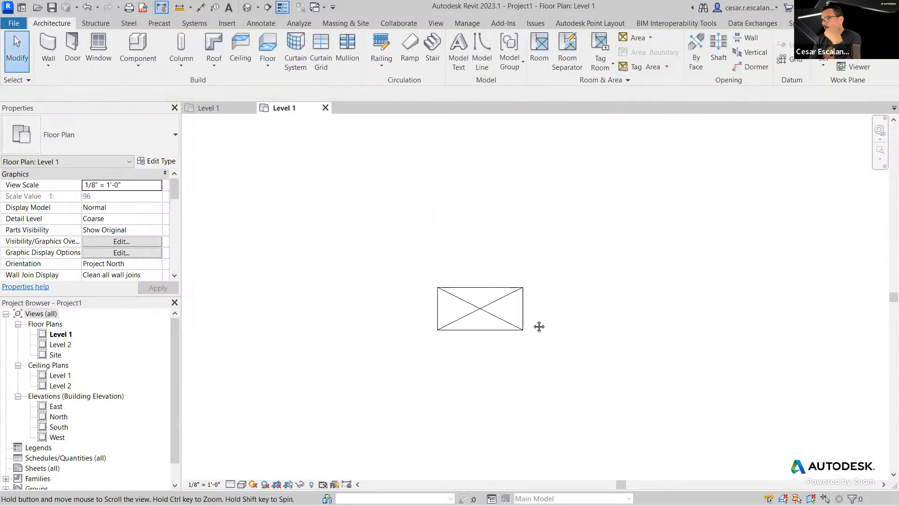
- Open the project's default 3D view and select the placed Tablebox instance
click(247, 7)
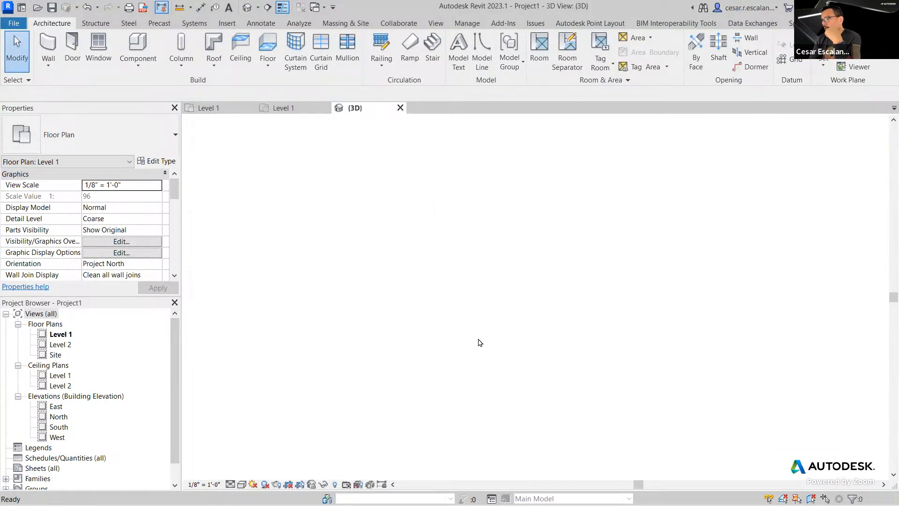
scroll(496, 310, up, 6)
middle_drag(523, 346, 544, 364)
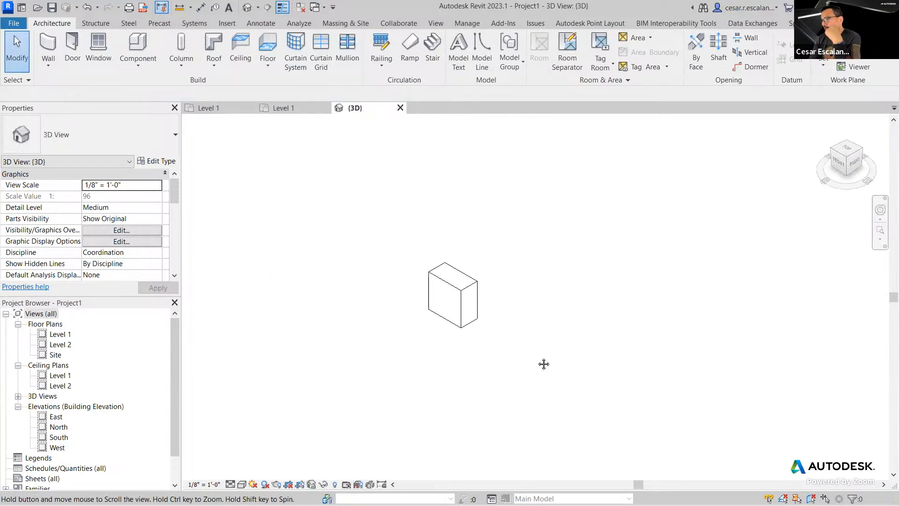
click(518, 363)
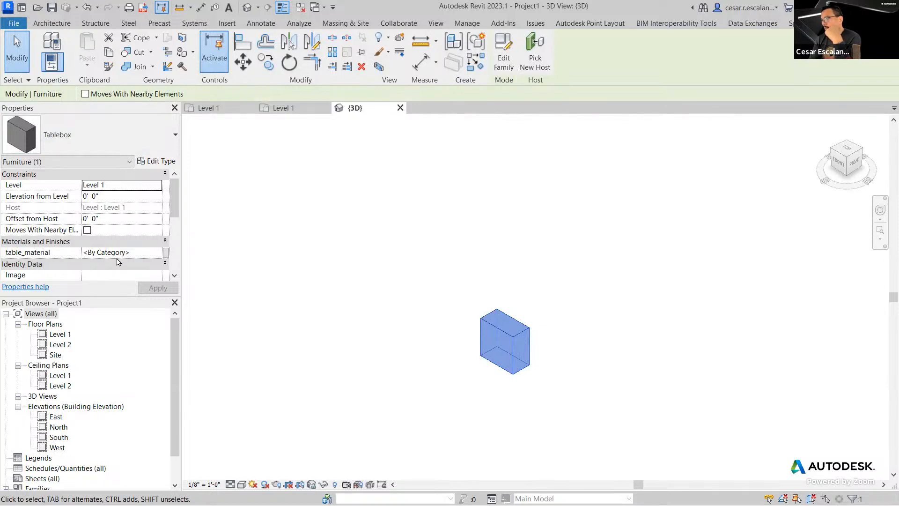
- Assign the Wood - Stained material to the selected Tablebox instance's table_material parameter
click(159, 256)
click(158, 255)
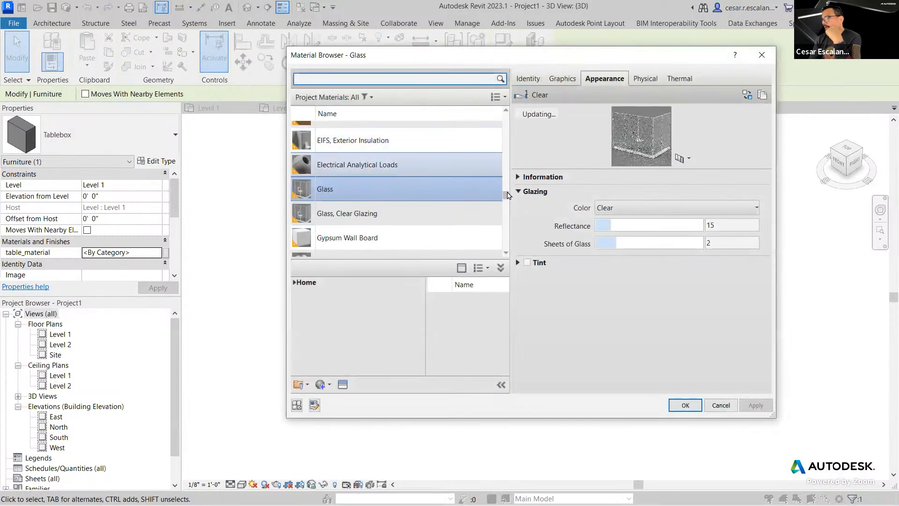
mouse_move(506, 196)
mouse_down()
mouse_move(509, 212)
mouse_move(509, 180)
mouse_move(507, 192)
mouse_up()
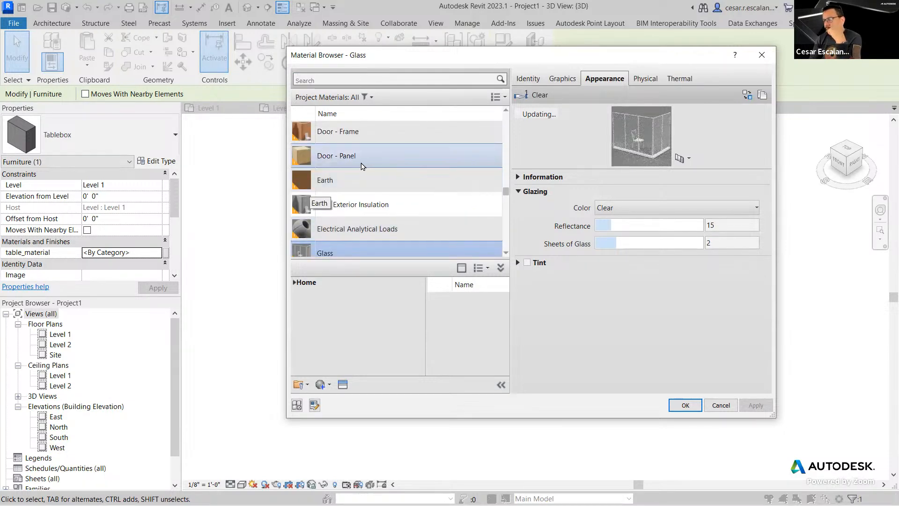
scroll(363, 167, up, 3)
scroll(357, 189, down, 15)
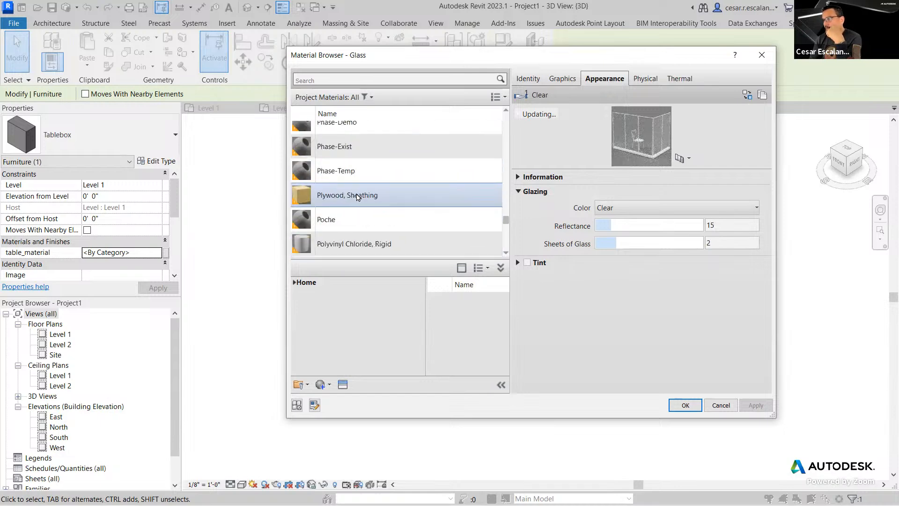
click(347, 245)
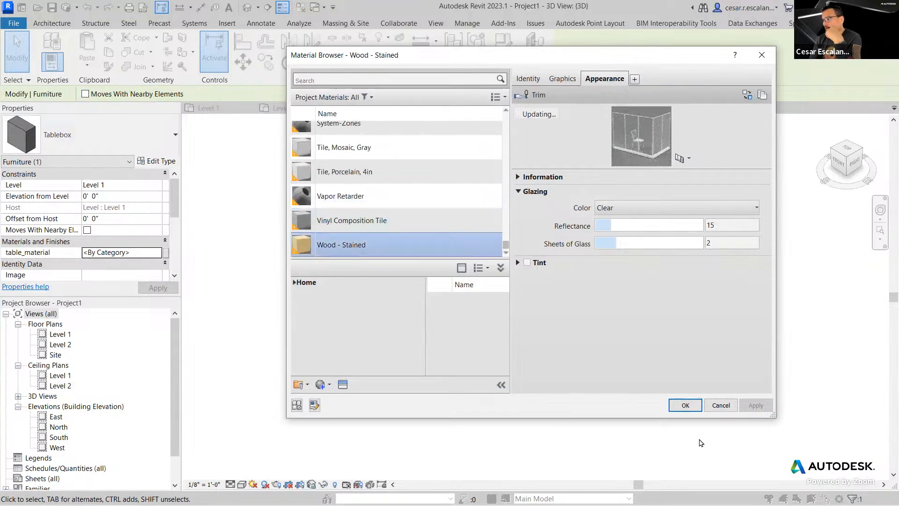
click(687, 406)
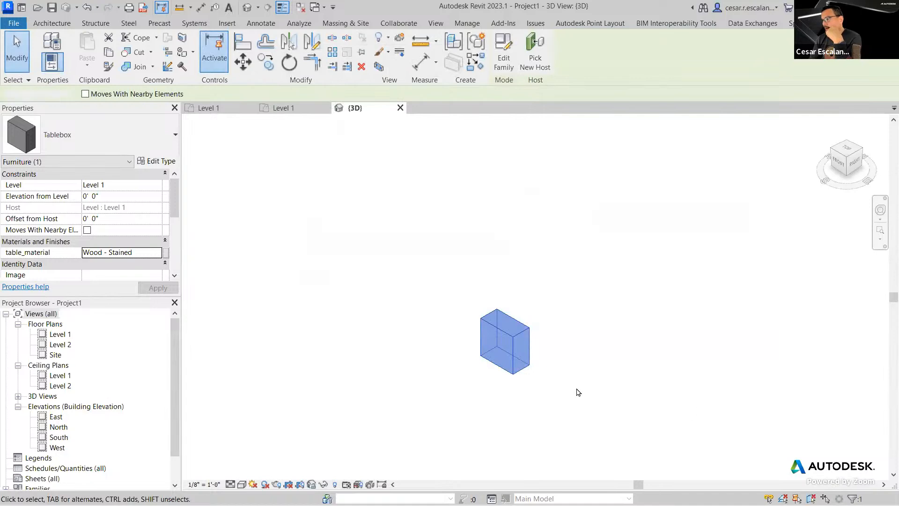
- Set the 3D view's visual style to Shaded and check the table box in it
click(528, 388)
click(241, 484)
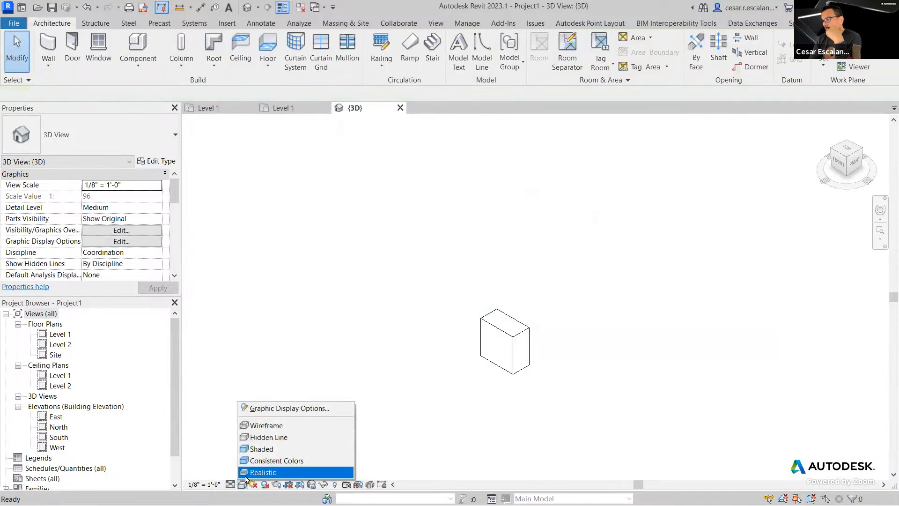
click(263, 448)
scroll(539, 368, up, 5)
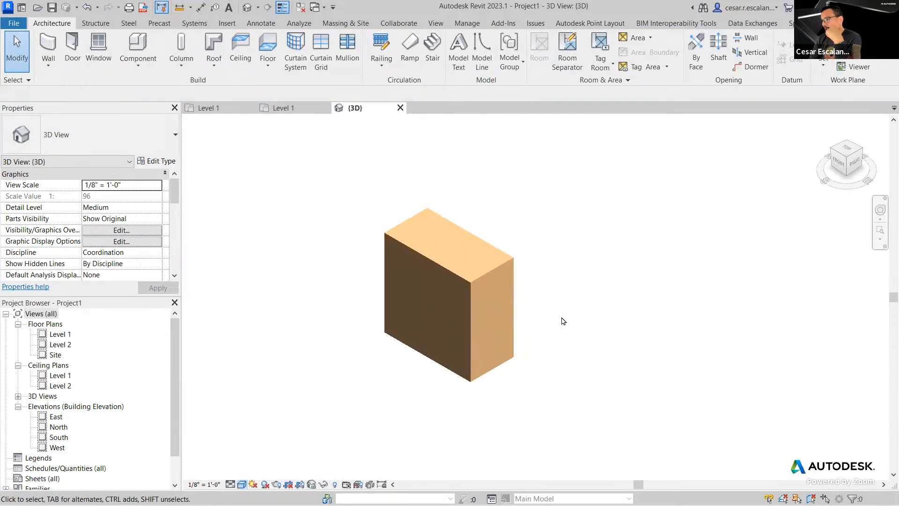
click(534, 342)
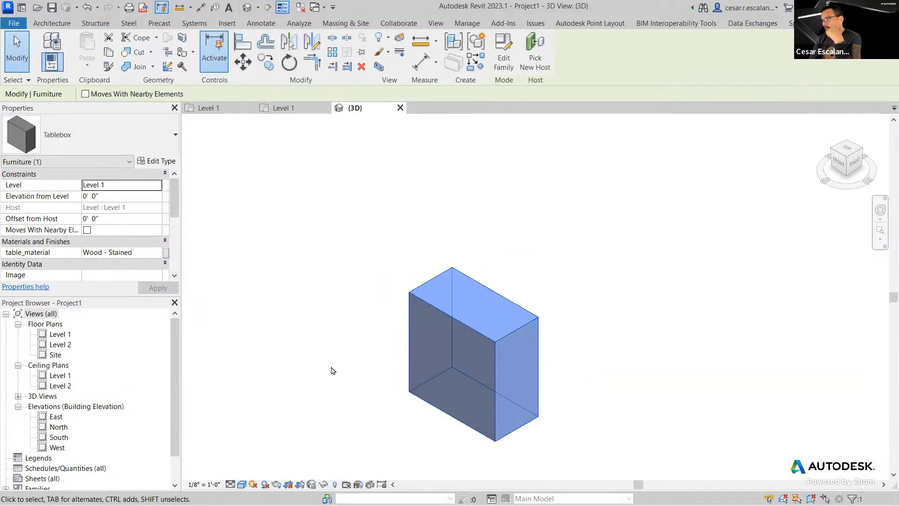
click(257, 271)
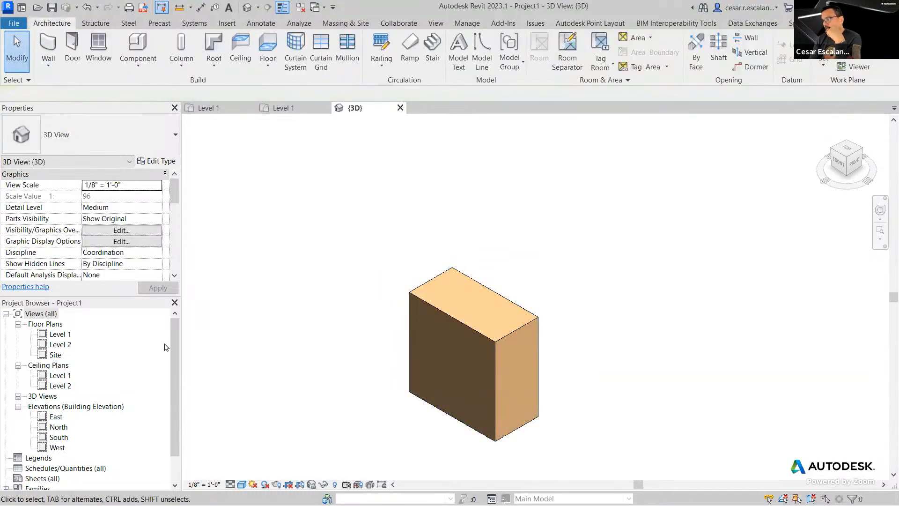
- Expand the project's Furniture families down to the types of the Tablebox family
scroll(174, 364, down, 1)
click(6, 458)
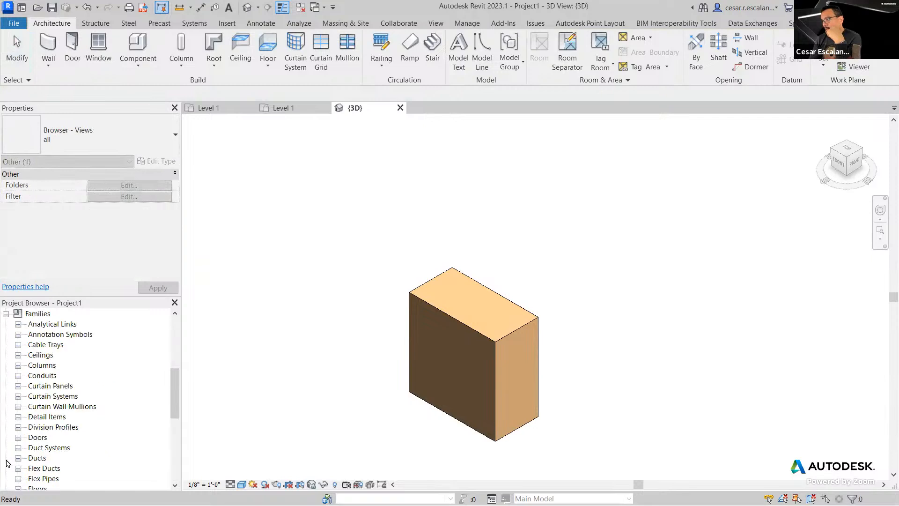
drag(177, 402, 180, 426)
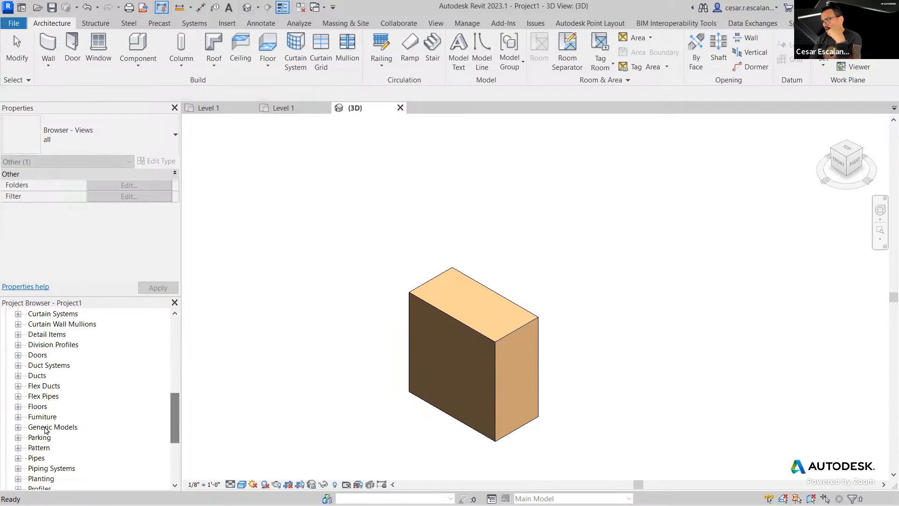
click(18, 427)
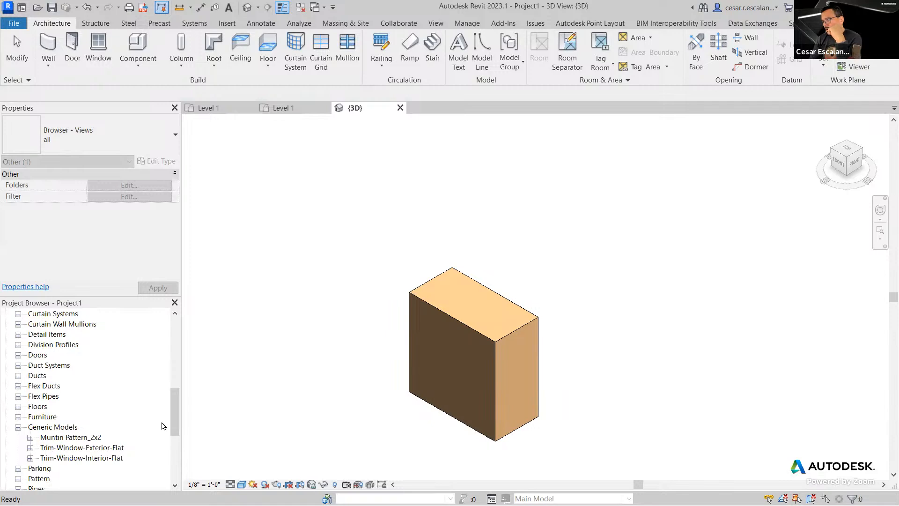
mouse_move(176, 419)
mouse_down()
mouse_move(173, 428)
mouse_move(174, 409)
mouse_up()
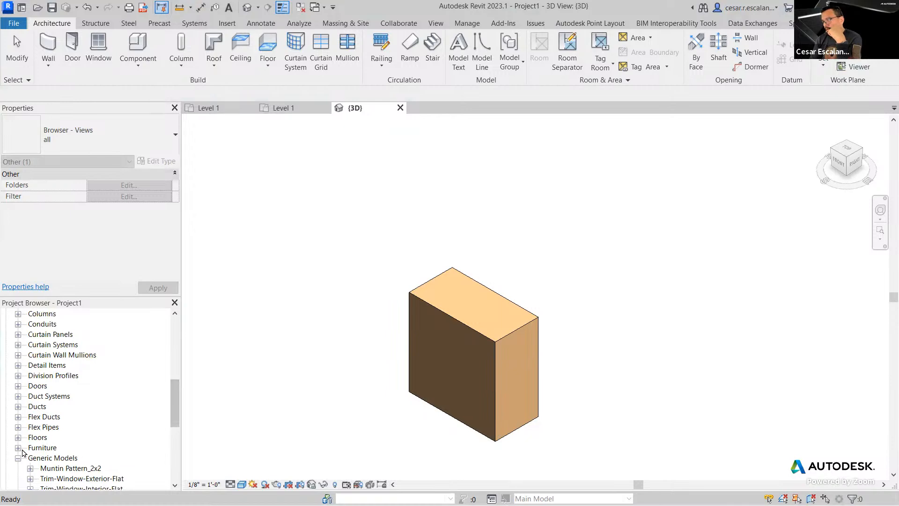
click(18, 448)
click(30, 469)
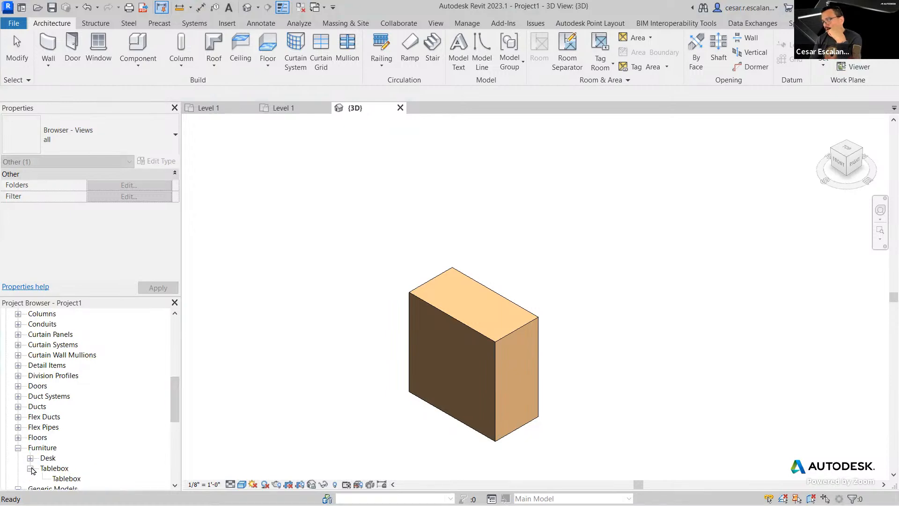
scroll(80, 441, down, 3)
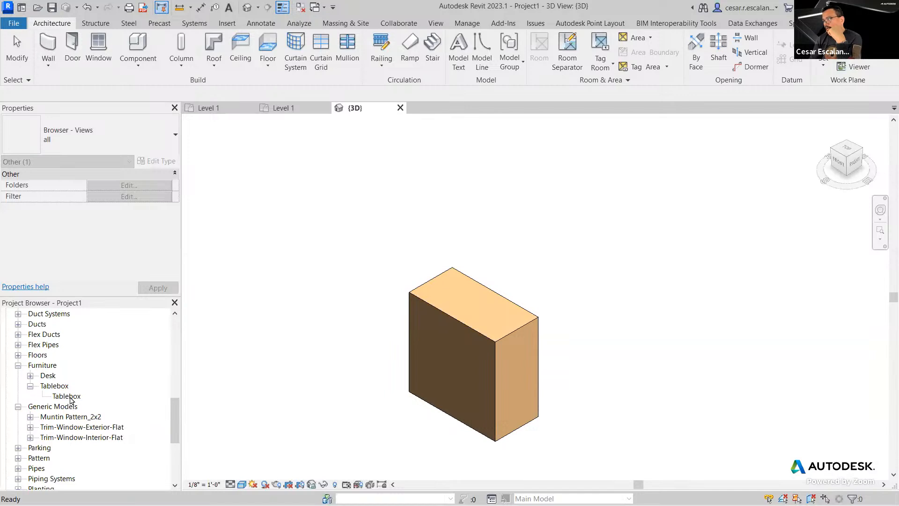
- Duplicate the Tablebox type and name the copy 2x3x1
click(67, 396)
right_click(70, 397)
click(124, 256)
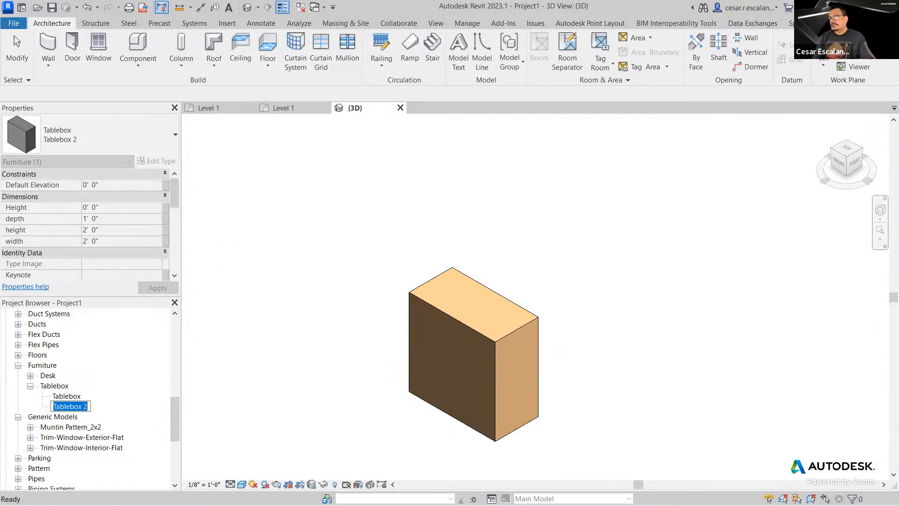
text(2)
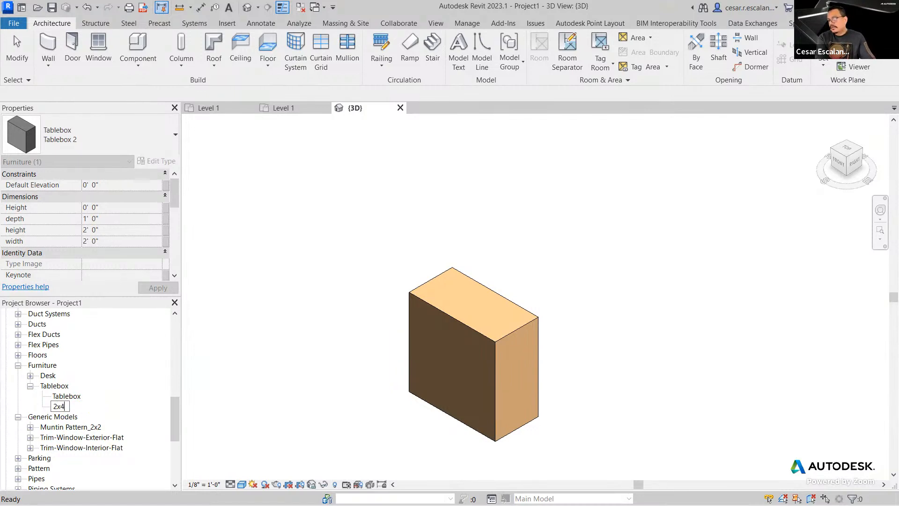
text(x3x1)
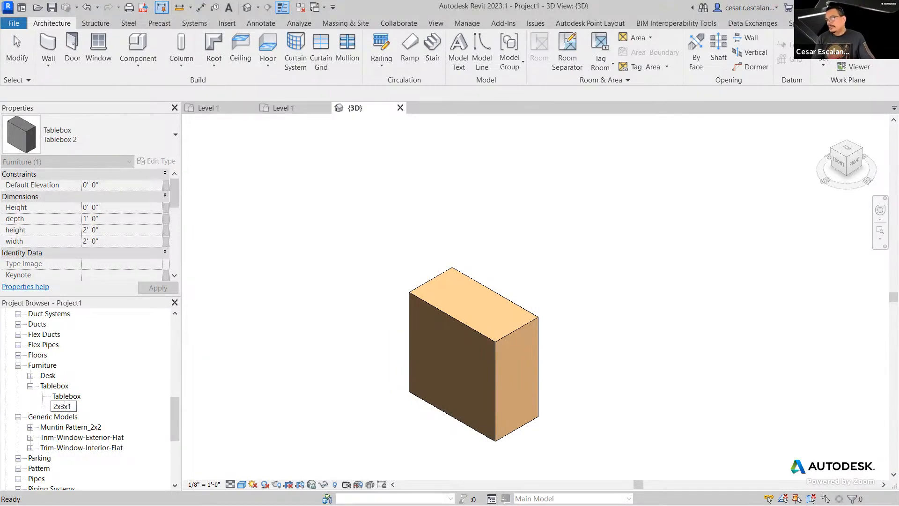
click(298, 338)
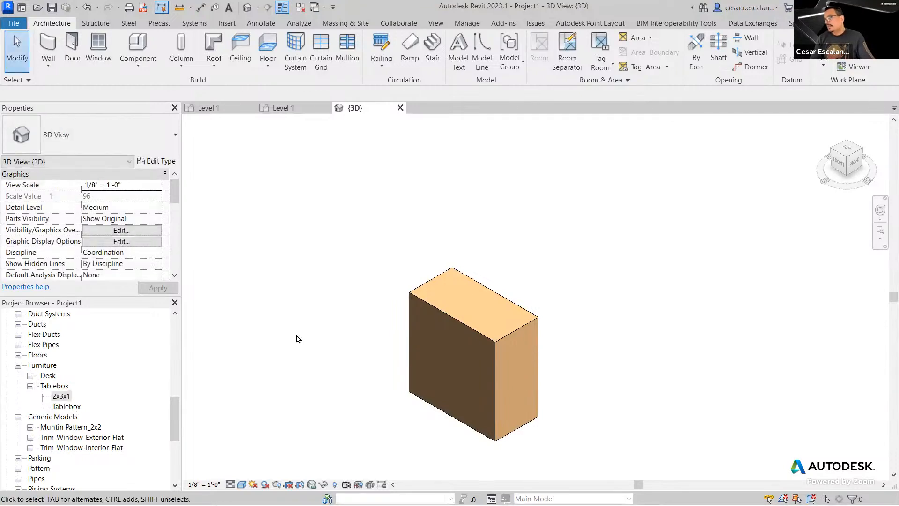
- Edit the 2x3x1 type's properties, setting its depth to 1' 0" and width to 3' 0"
click(405, 298)
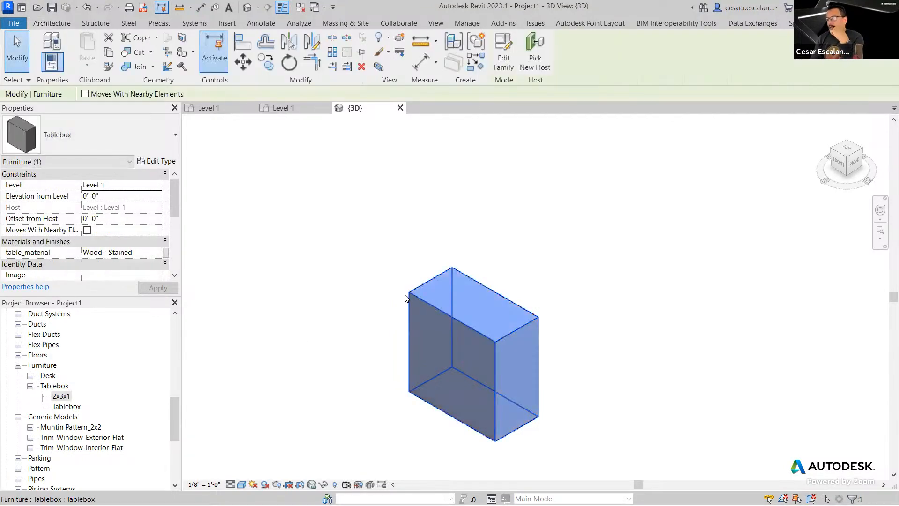
double_click(61, 395)
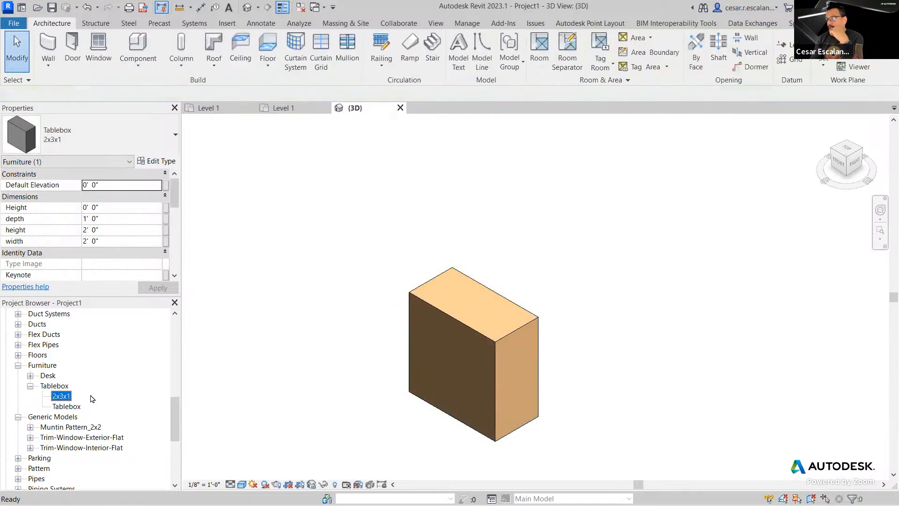
click(539, 258)
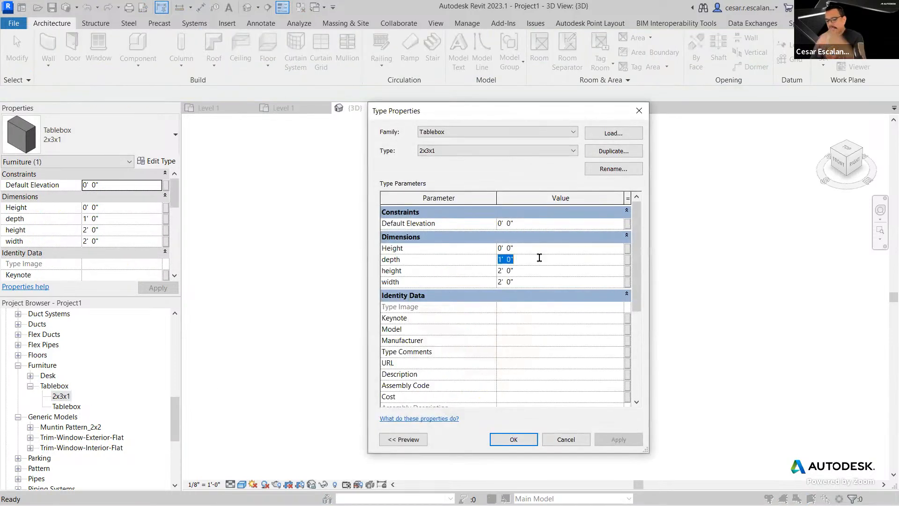
text(2)
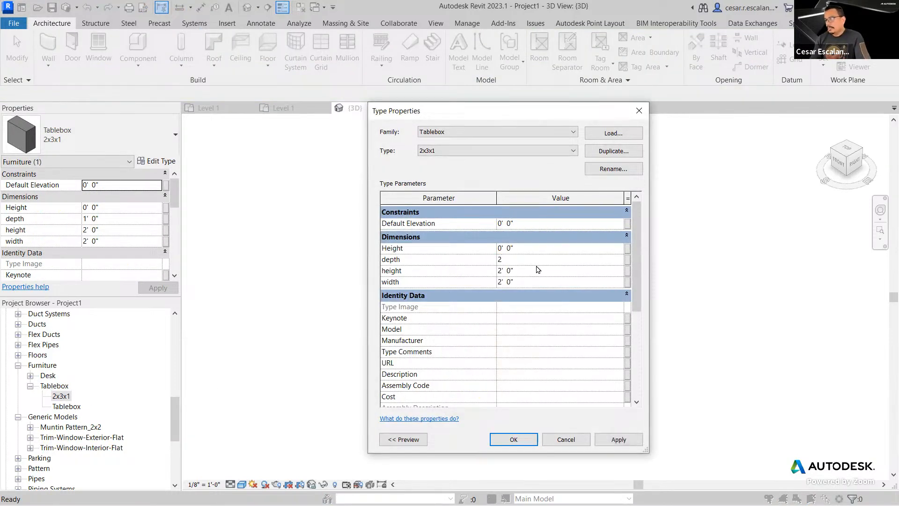
click(535, 270)
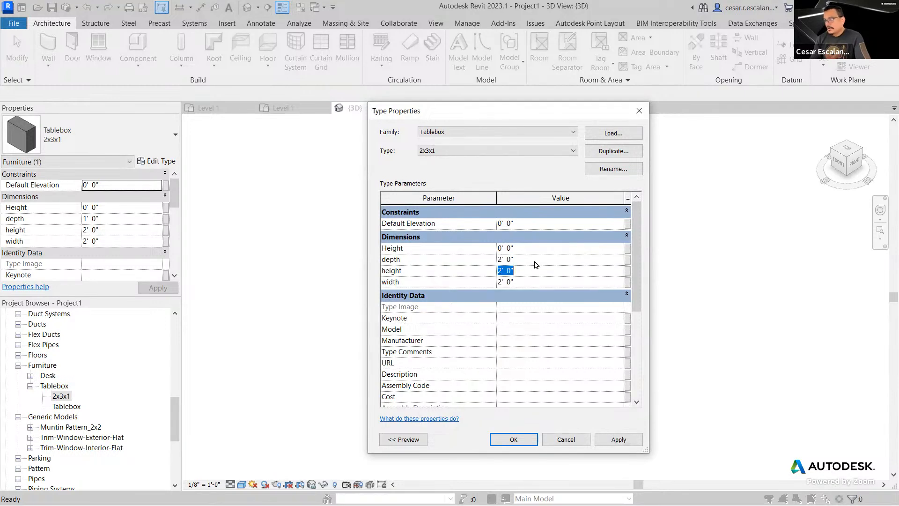
click(535, 259)
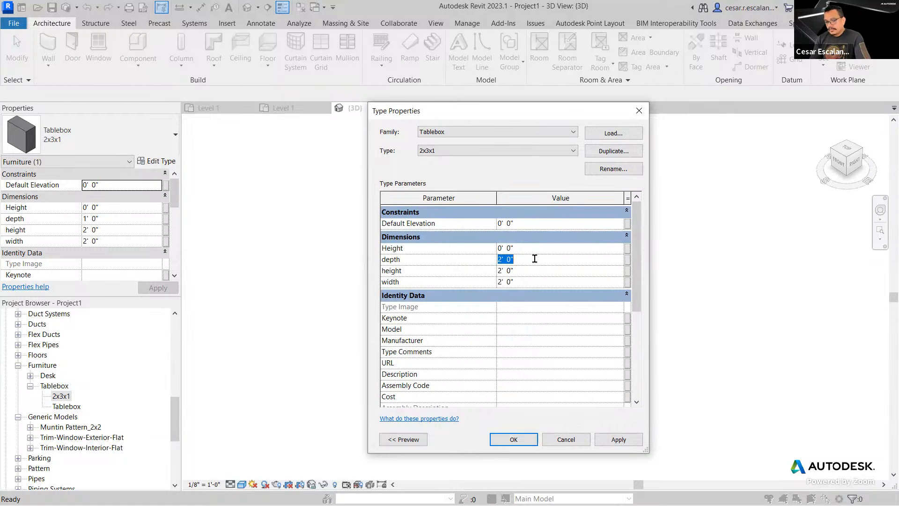
text(1)
click(534, 271)
click(532, 283)
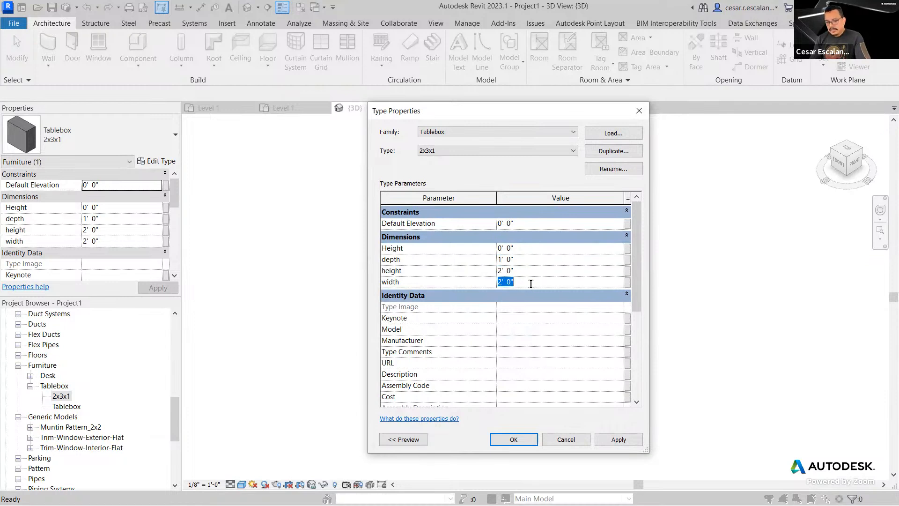
text(3)
click(528, 271)
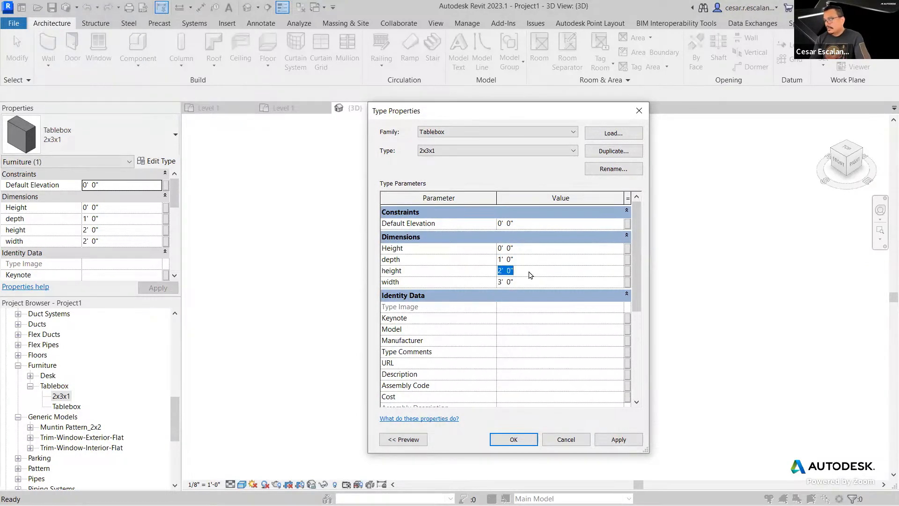
click(517, 440)
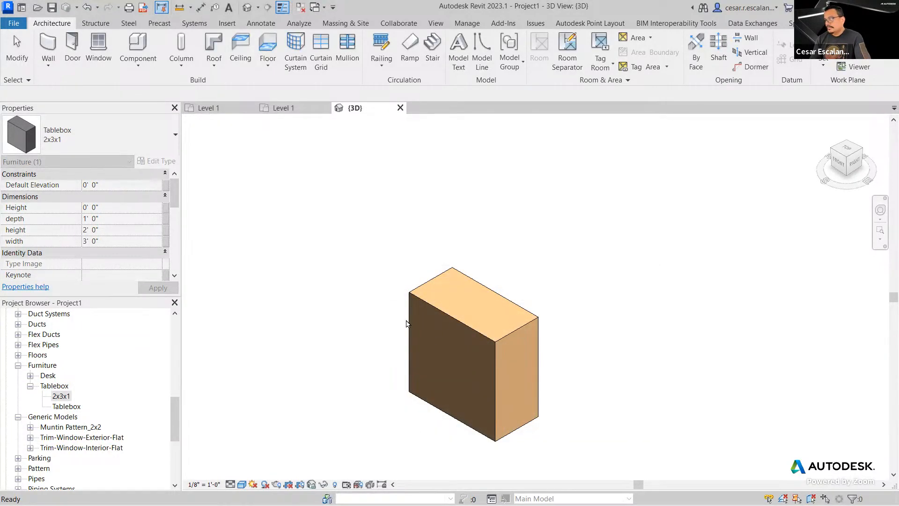
right_click(65, 398)
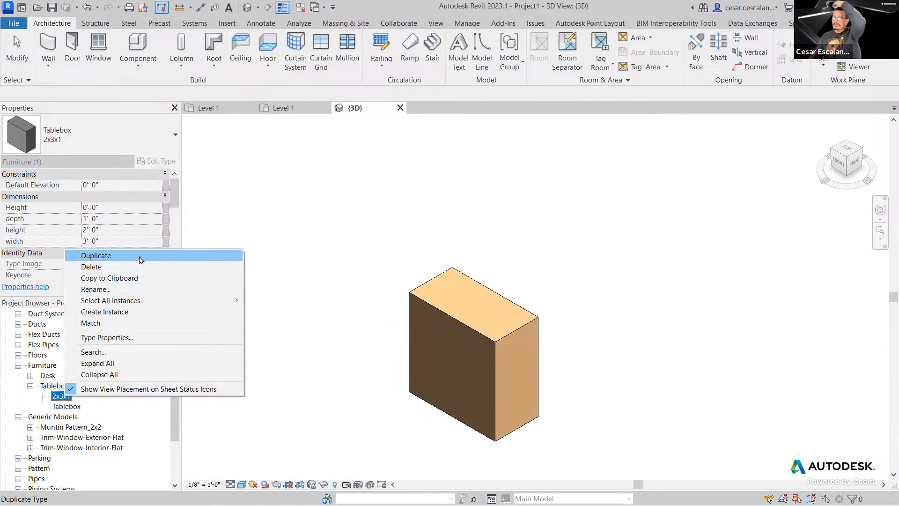
click(609, 310)
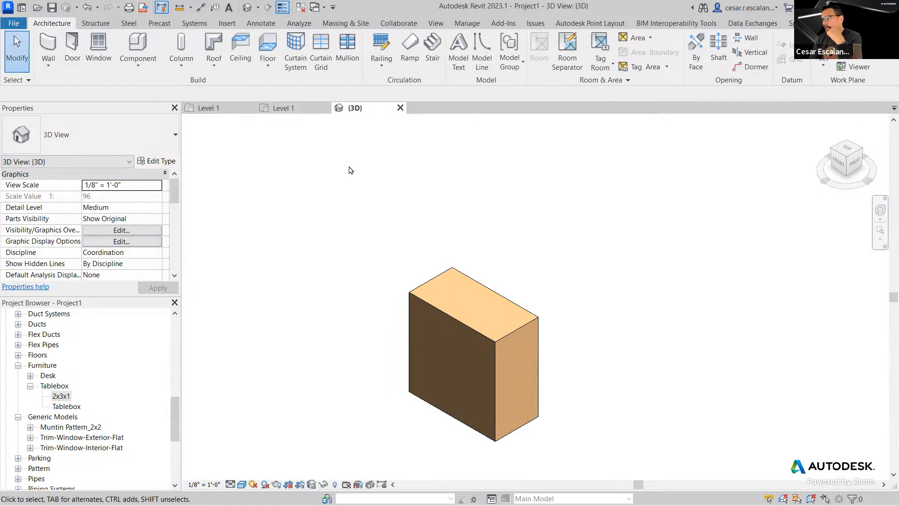
click(515, 313)
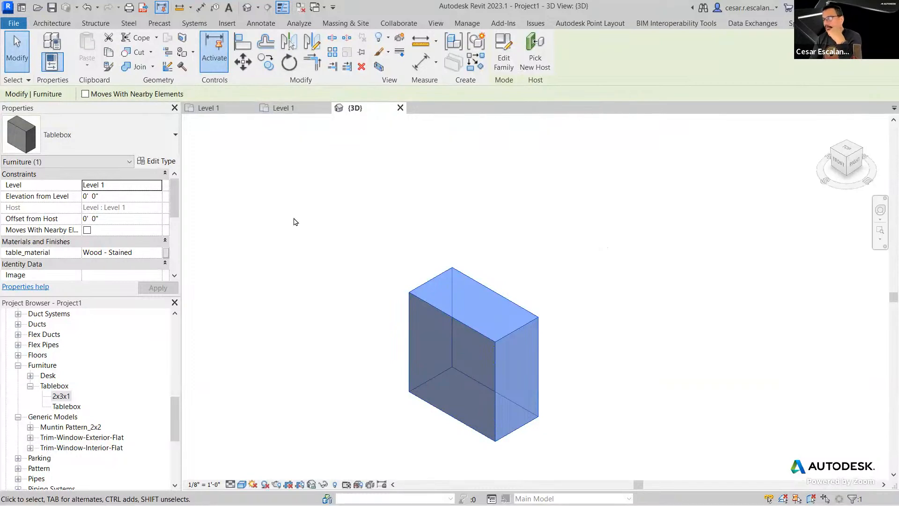
click(541, 243)
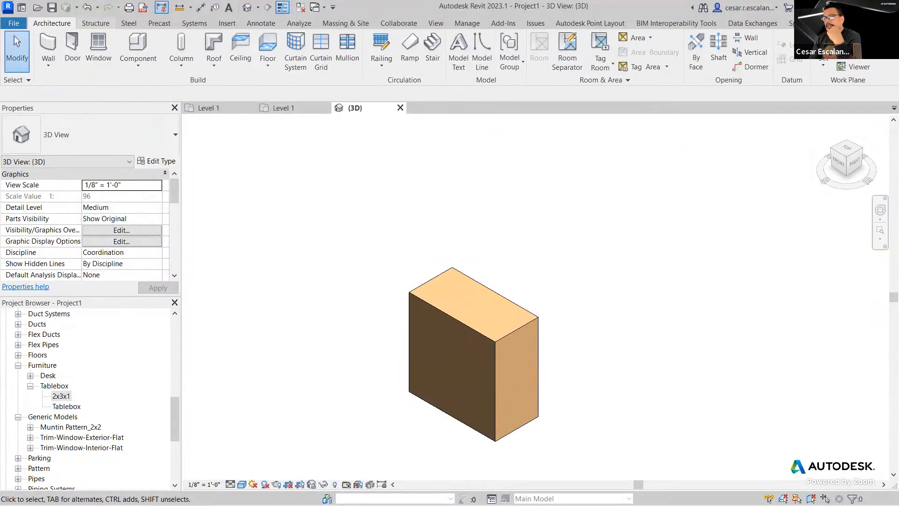
- Switch to the IA Revit Families-2014 presentation in PowerPoint and review the family creation workflow on slides 7 to 9
key(alt+Tab)
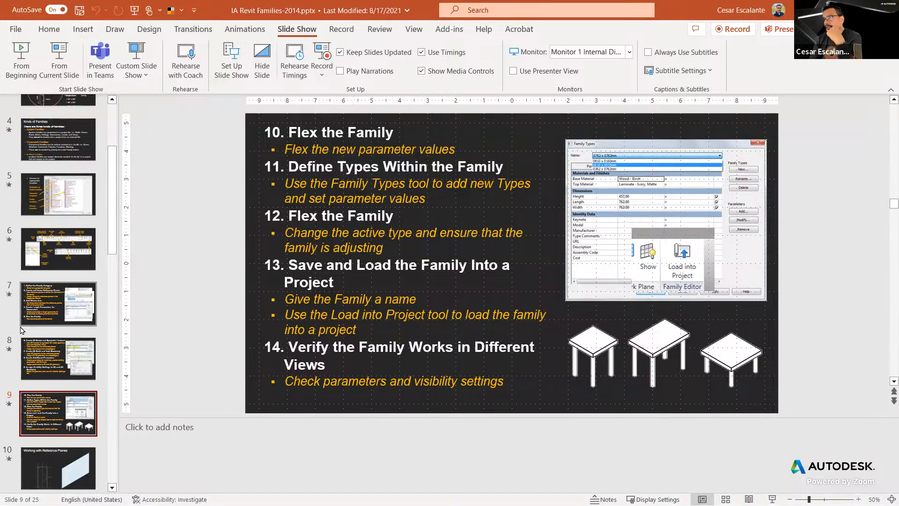
click(71, 310)
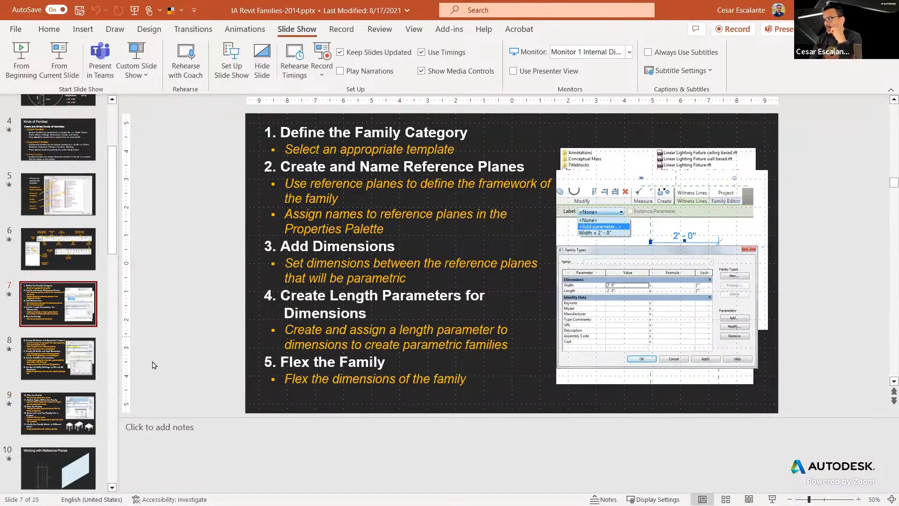
click(70, 361)
click(72, 398)
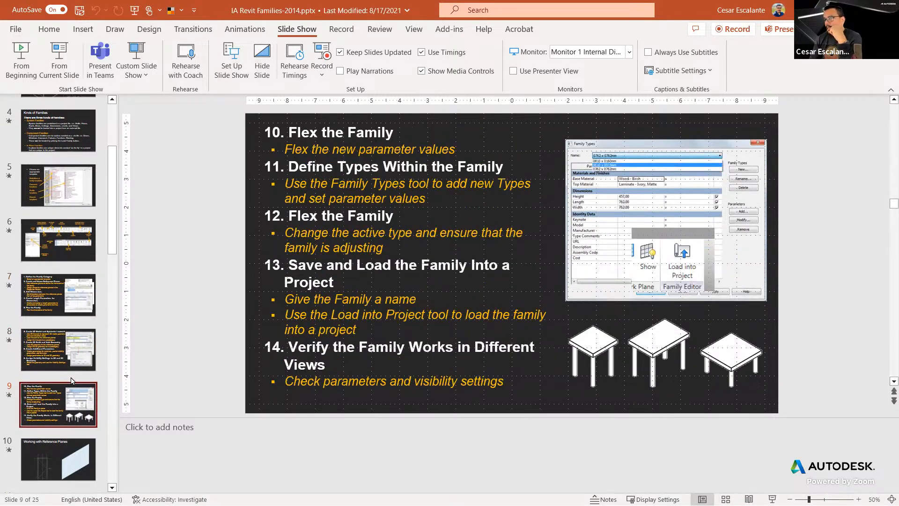
- Review the slides on reference plane properties, in-place families, nested families and controlling element visibility
scroll(72, 370, down, 3)
click(68, 327)
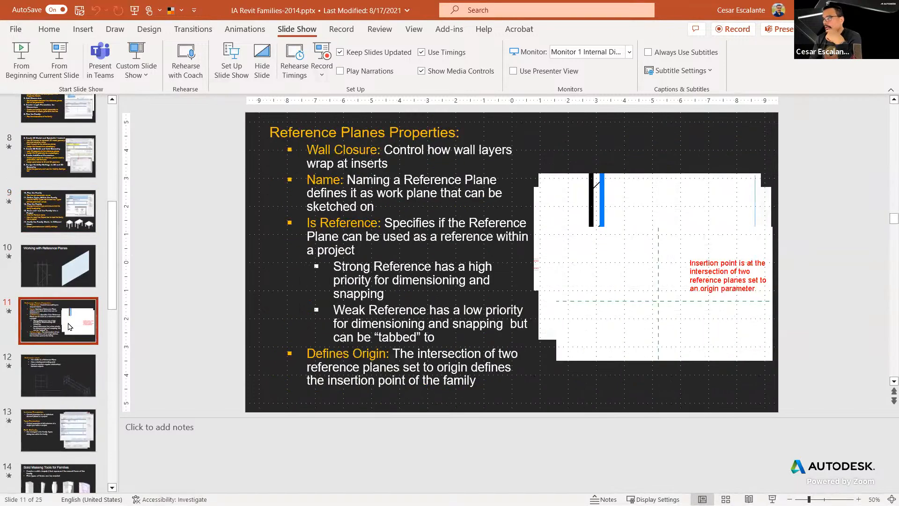
scroll(65, 342, down, 2)
scroll(64, 356, down, 6)
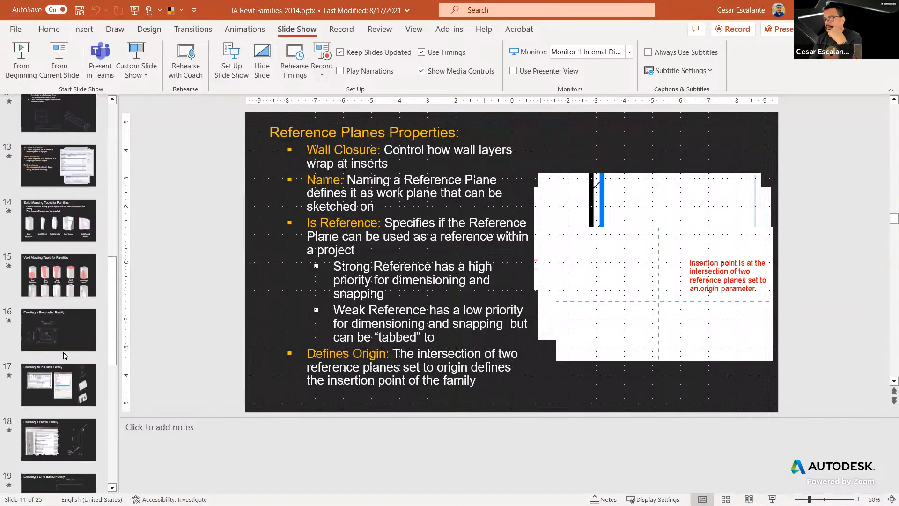
click(56, 248)
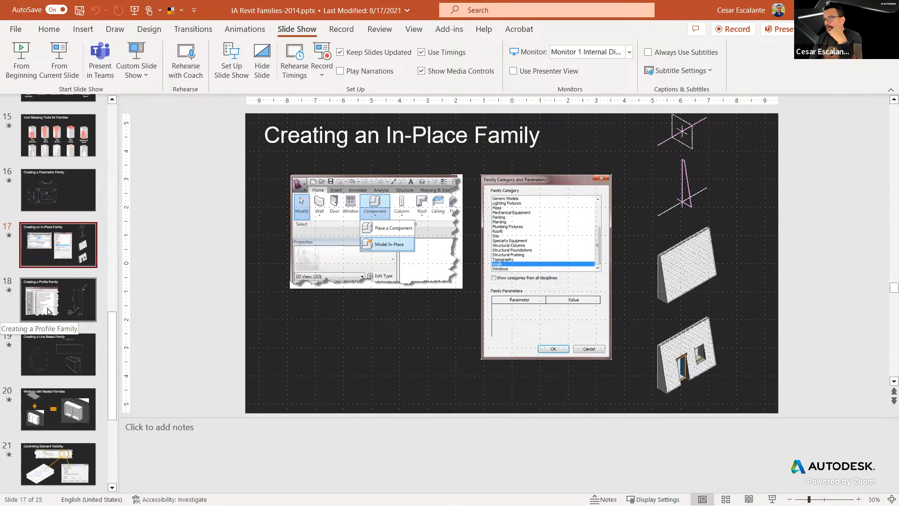
click(49, 311)
scroll(48, 311, down, 3)
click(49, 311)
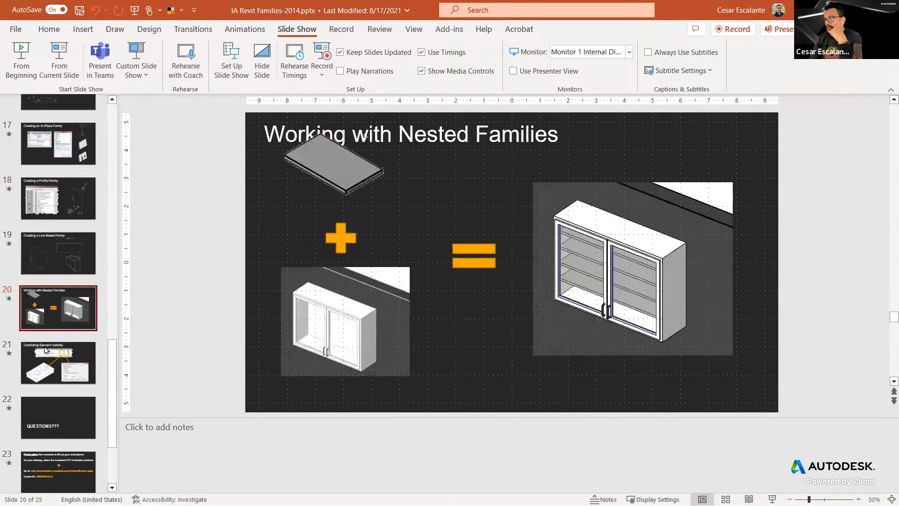
click(45, 366)
click(242, 269)
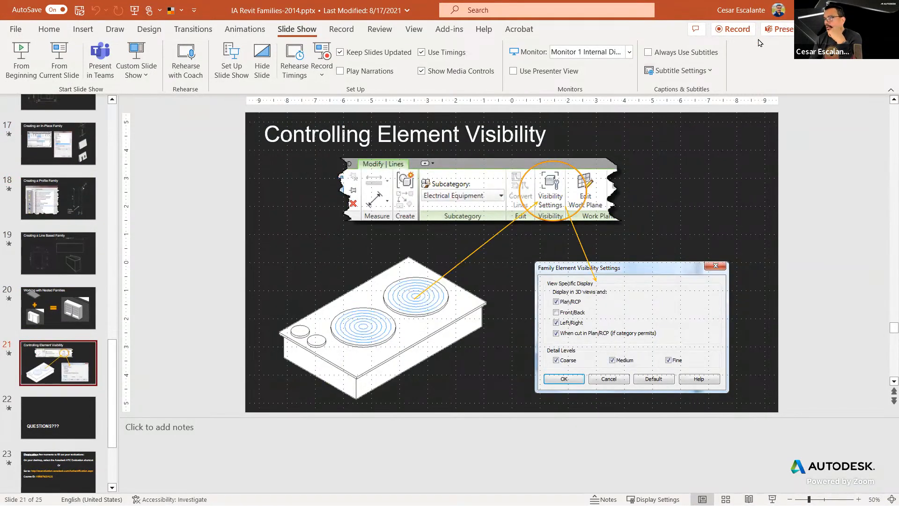
- Switch to Revit, close Project1's open views without saving the project, and dismiss the save reminder for c12-Curtain-Wall-Custom.rvt
key(alt+Tab)
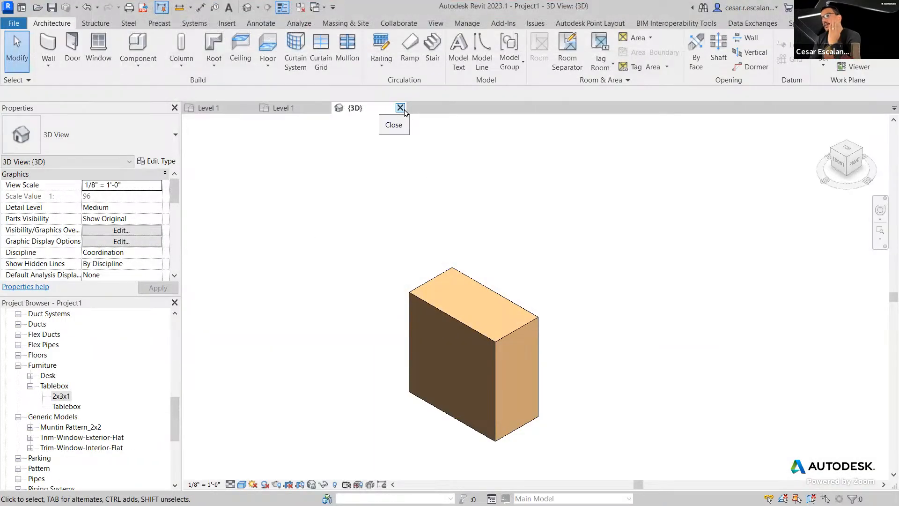
click(401, 109)
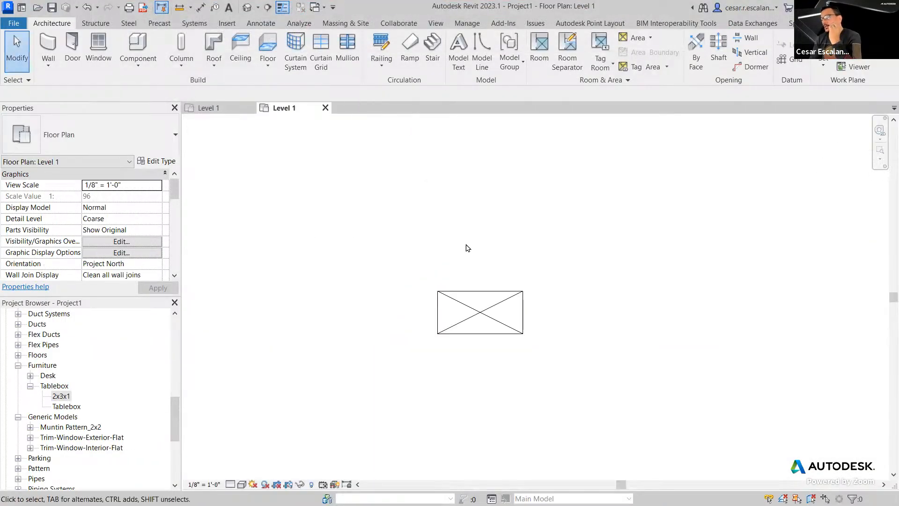
click(326, 107)
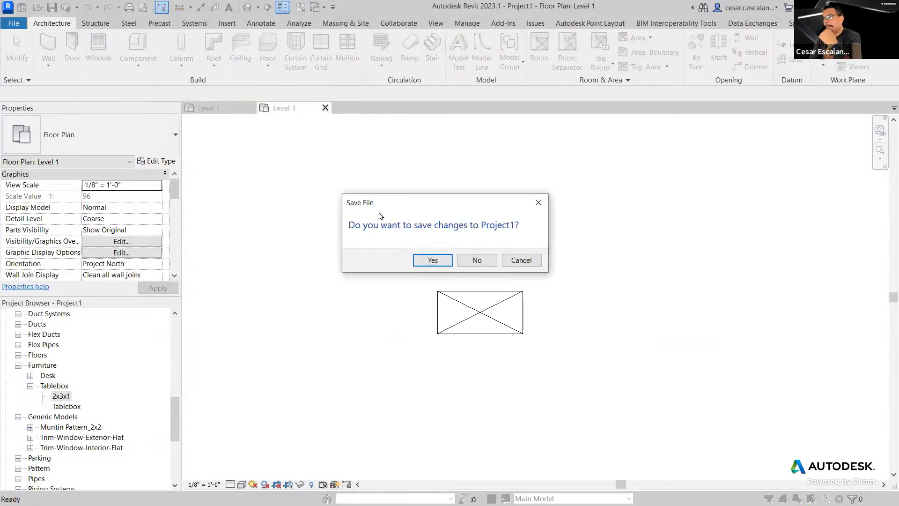
click(478, 260)
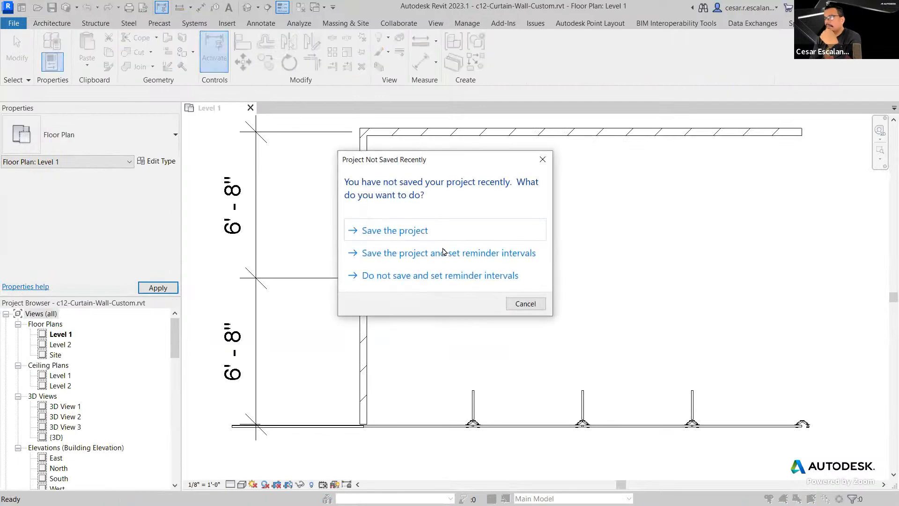
click(525, 304)
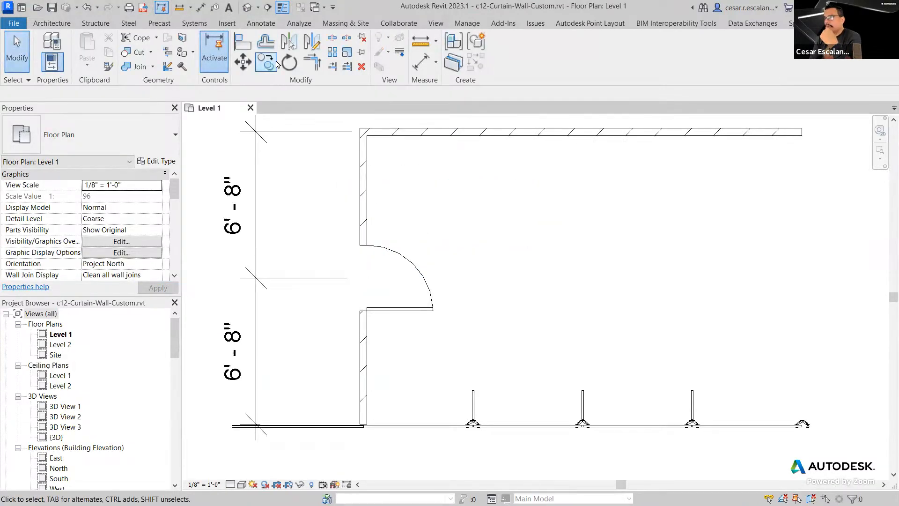
- Open the default 3D view of the curtain wall project and frame the buildings
click(247, 7)
scroll(696, 385, up, 8)
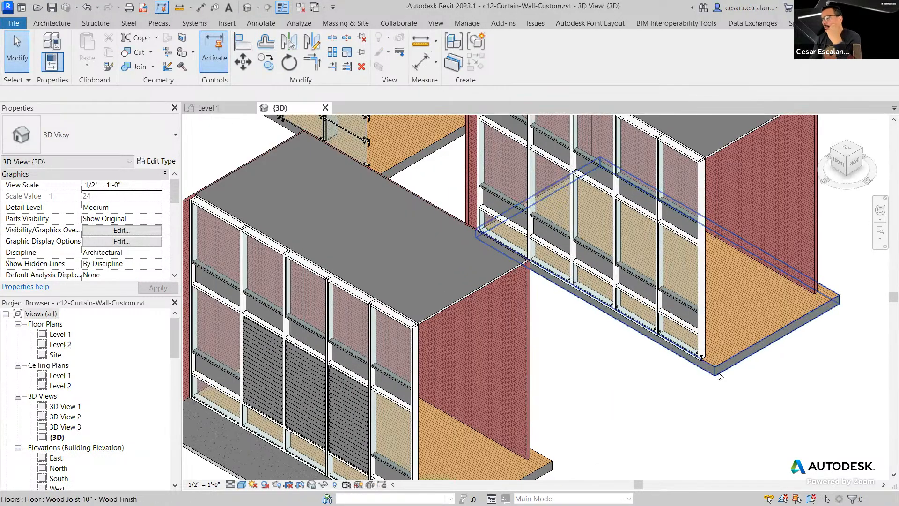
scroll(655, 396, down, 5)
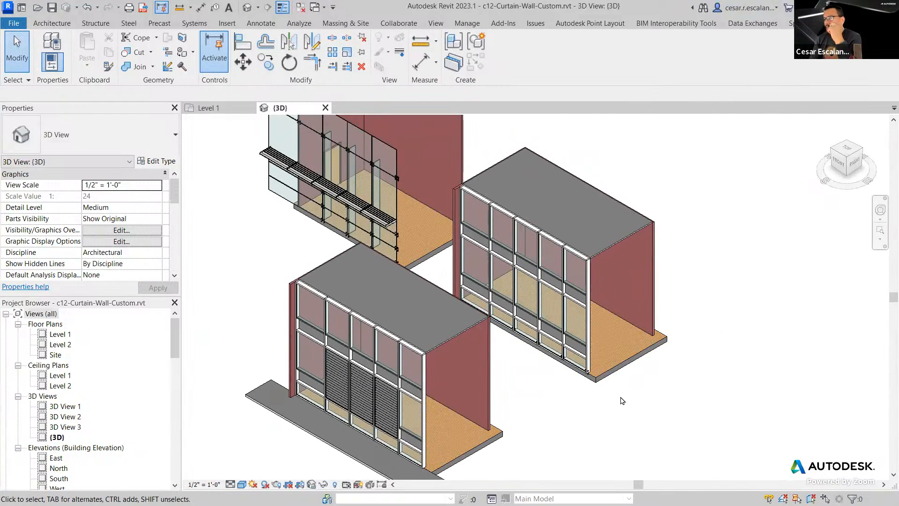
- Place a Storefront curtain wall about 28' long and 20' high on Level 1, in the open area beside the buildings
click(51, 23)
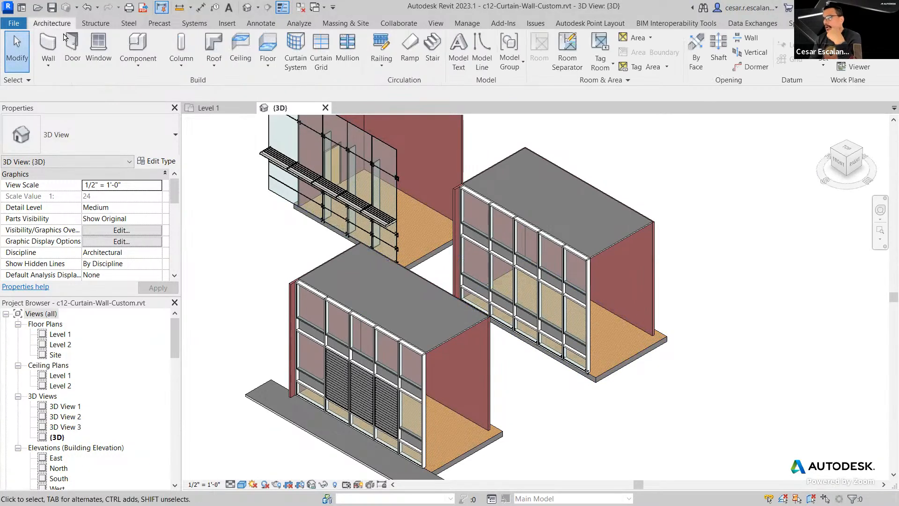
click(49, 69)
click(56, 86)
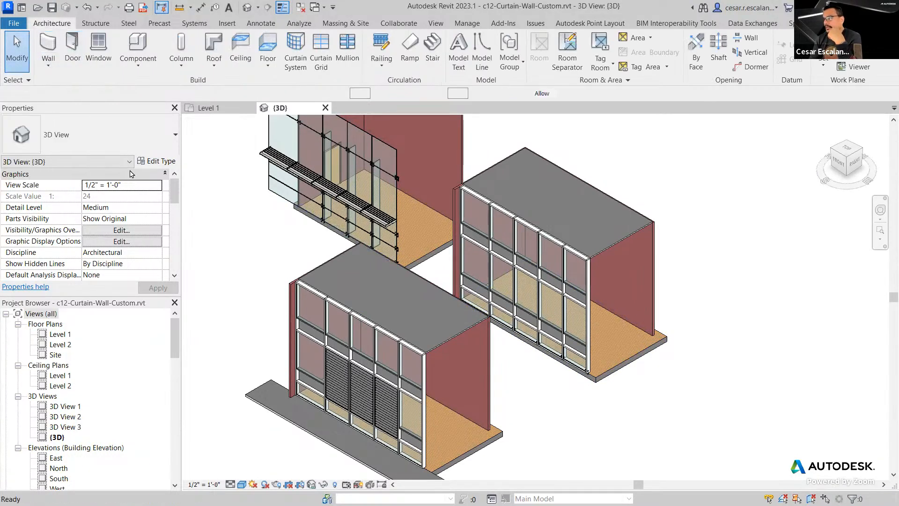
click(113, 145)
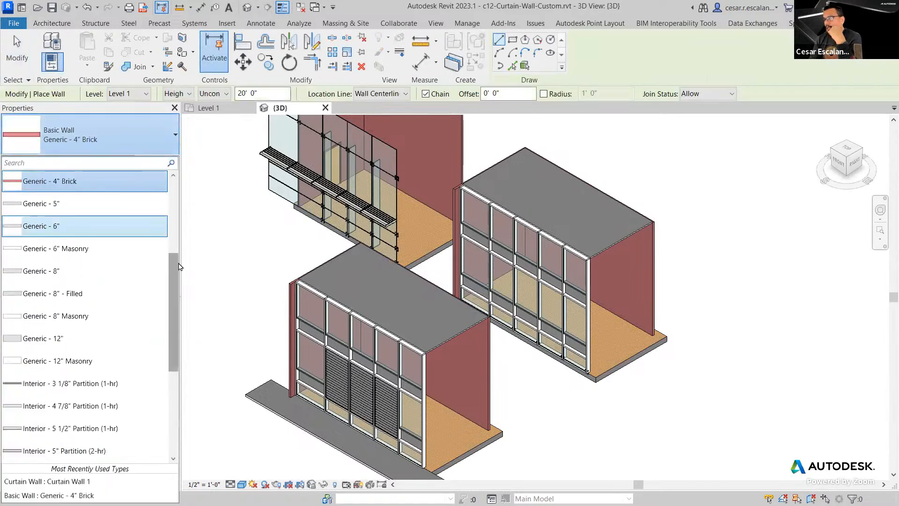
drag(173, 300, 161, 450)
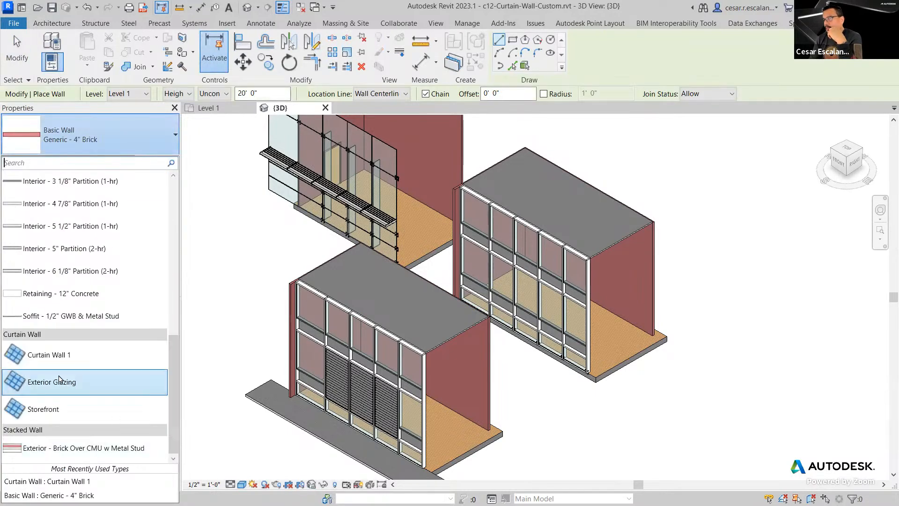
click(51, 411)
click(614, 445)
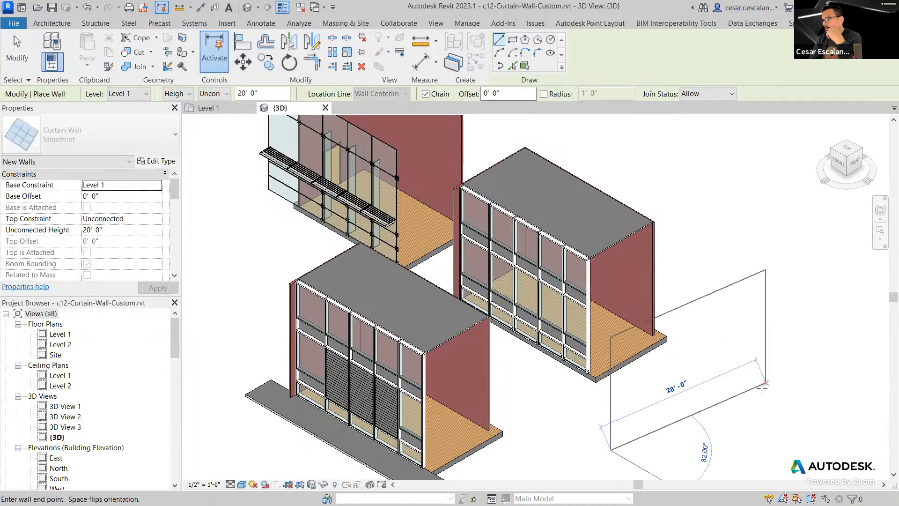
click(747, 358)
key(Escape)
key(Escape)
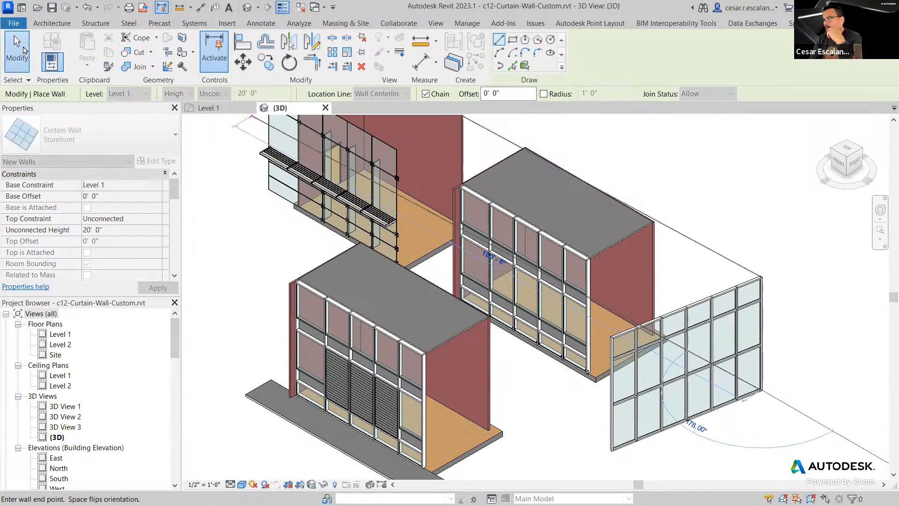
- Move the free end of the new Storefront wall to change its angle and shorten it to about 17'
scroll(753, 373, up, 4)
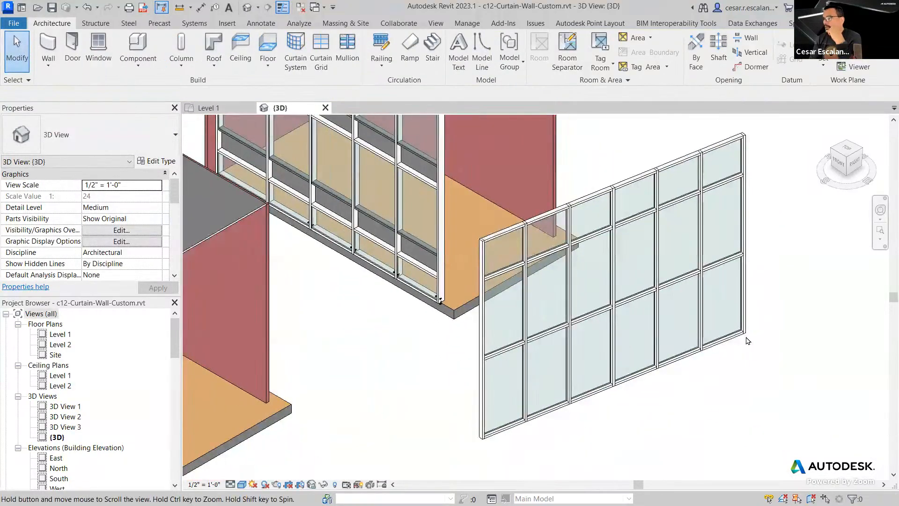
click(750, 338)
drag(745, 332, 684, 460)
middle_drag(731, 405, 751, 336)
scroll(715, 389, up, 3)
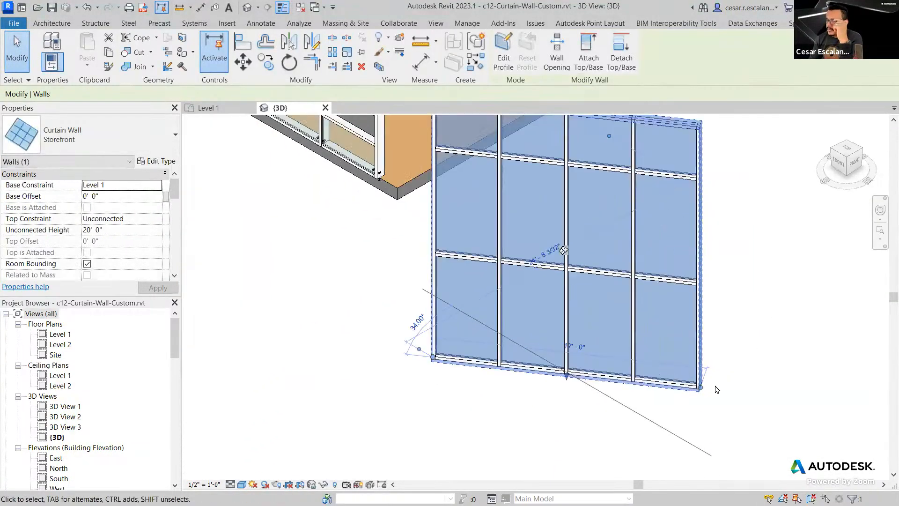
- Stretch the free end of the freestanding Storefront curtain wall to a length of about 22'-5"
drag(698, 390, 792, 410)
scroll(825, 359, down, 3)
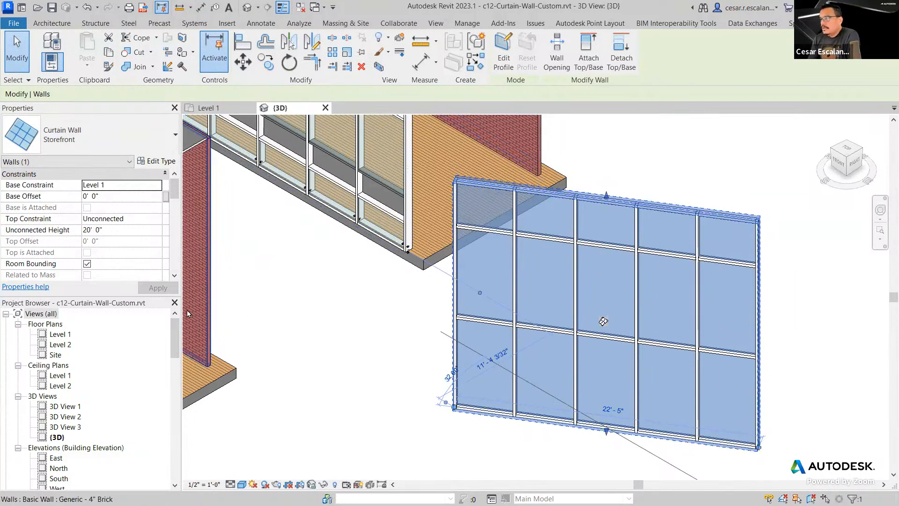
- Edit the selected wall's Storefront type and set its Curtain Panel to None, applying and accepting the change
click(156, 161)
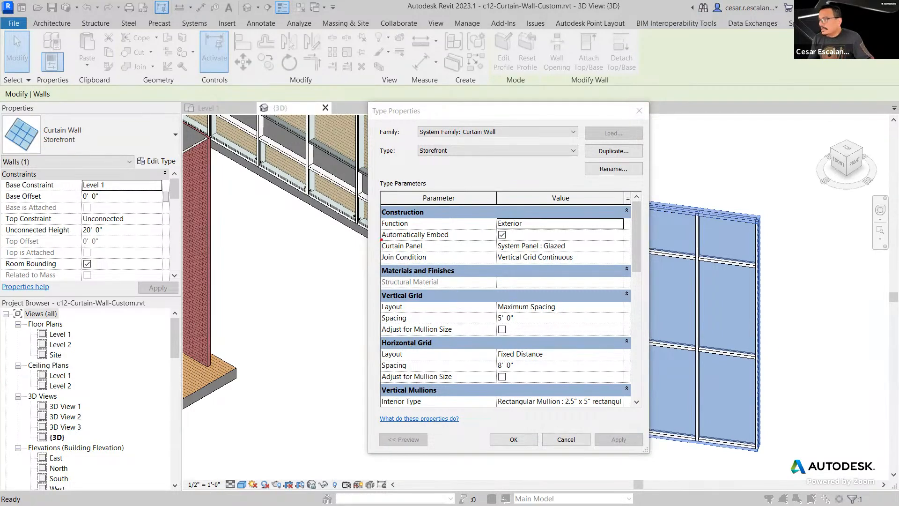
mouse_move(384, 239)
mouse_down()
mouse_move(543, 258)
mouse_move(618, 257)
mouse_up()
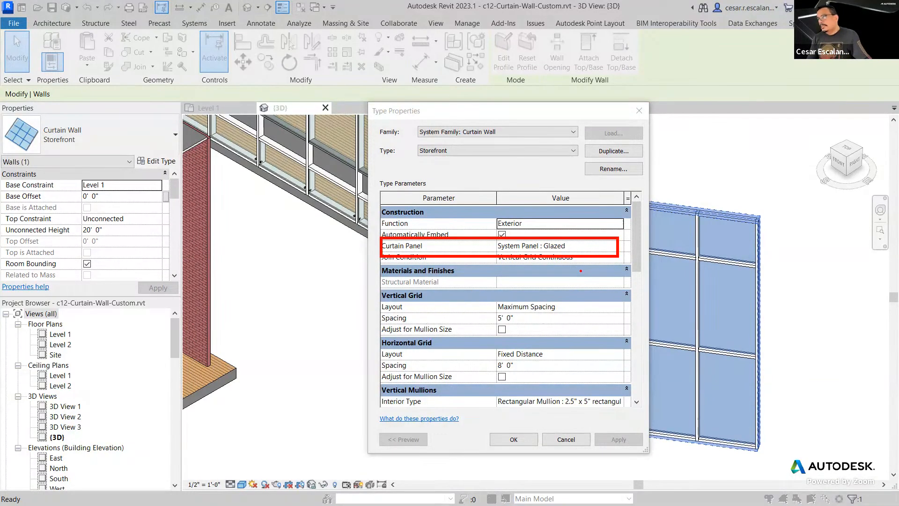
key(Escape)
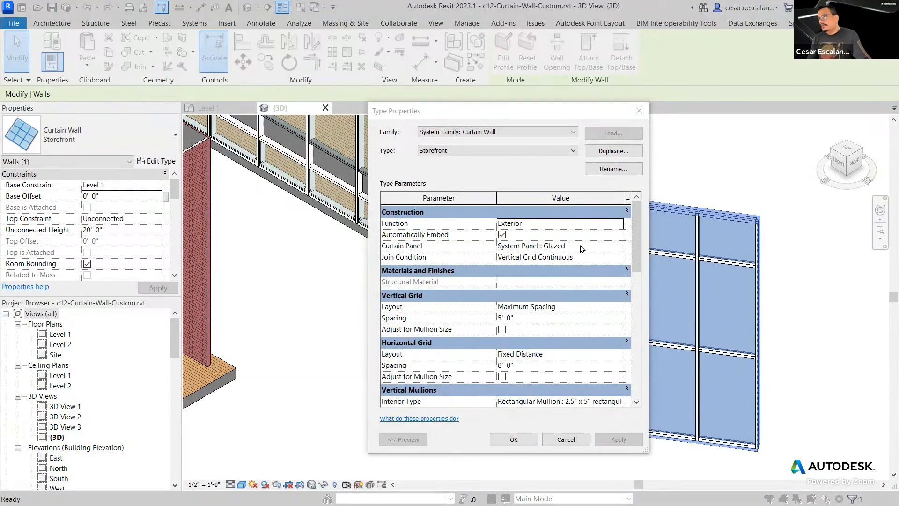
click(616, 248)
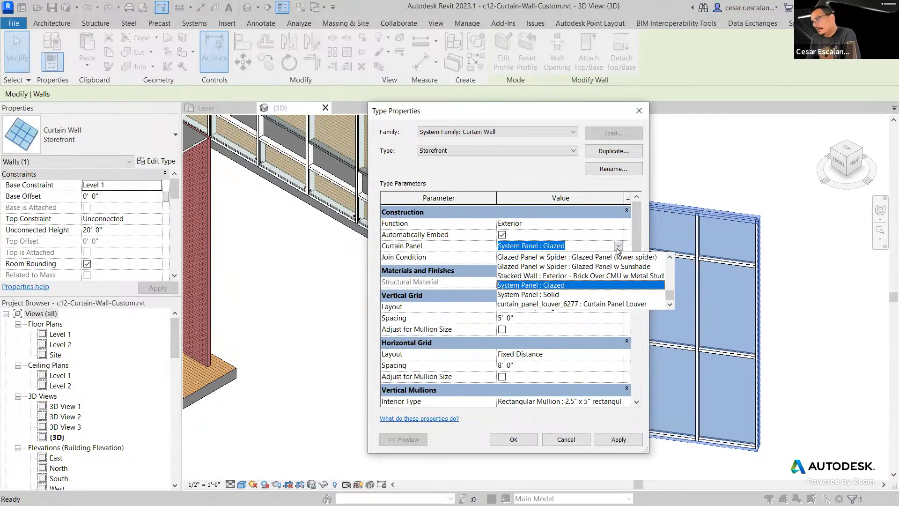
click(540, 295)
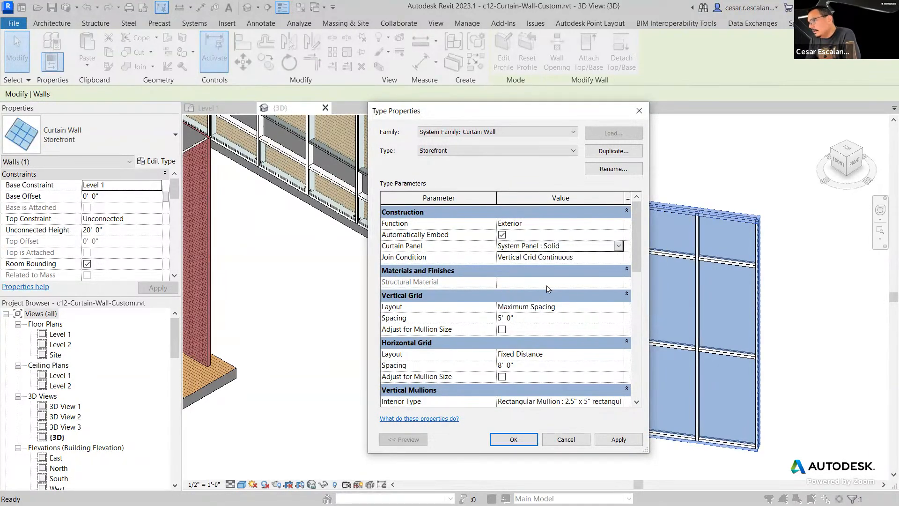
click(619, 246)
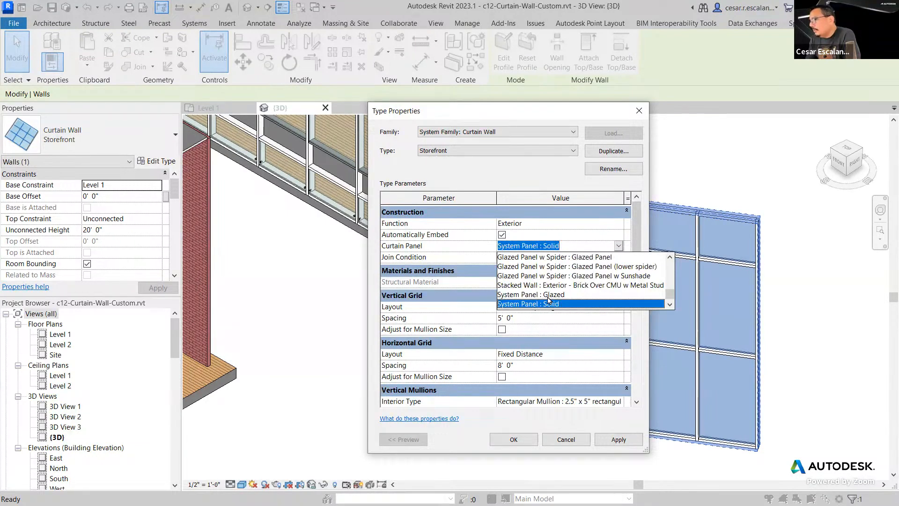
mouse_move(673, 296)
mouse_down()
mouse_move(671, 283)
mouse_move(670, 296)
mouse_up()
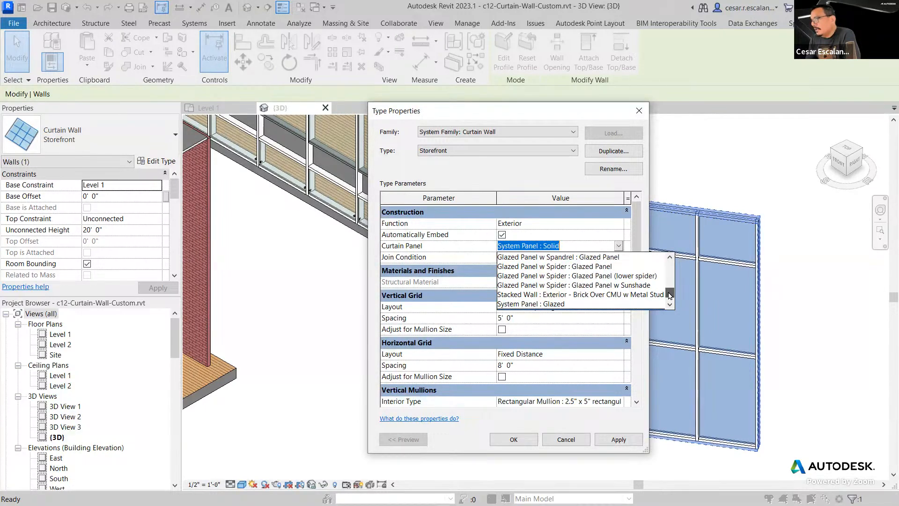
drag(670, 295, 669, 265)
click(588, 258)
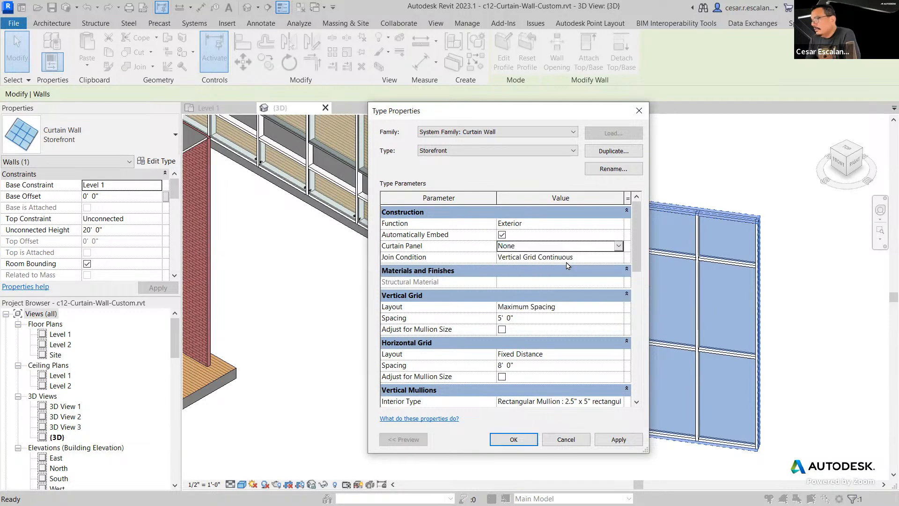
click(615, 439)
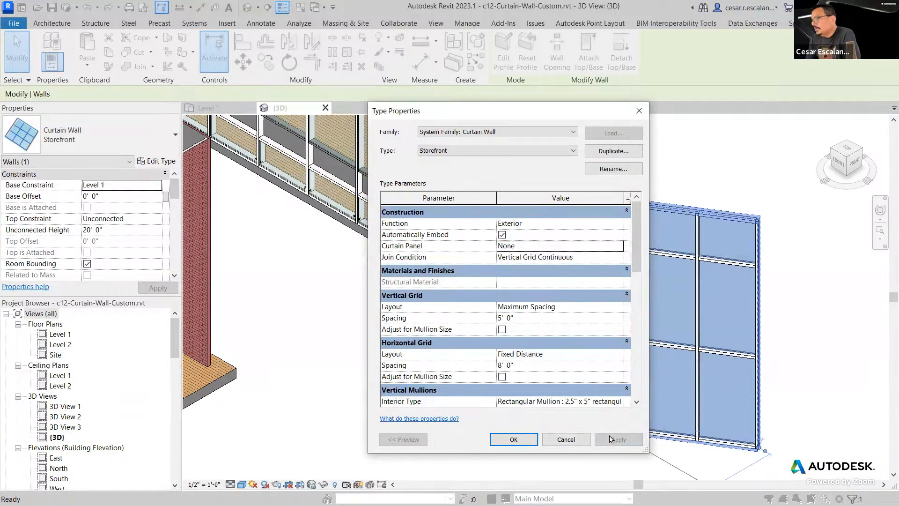
click(515, 439)
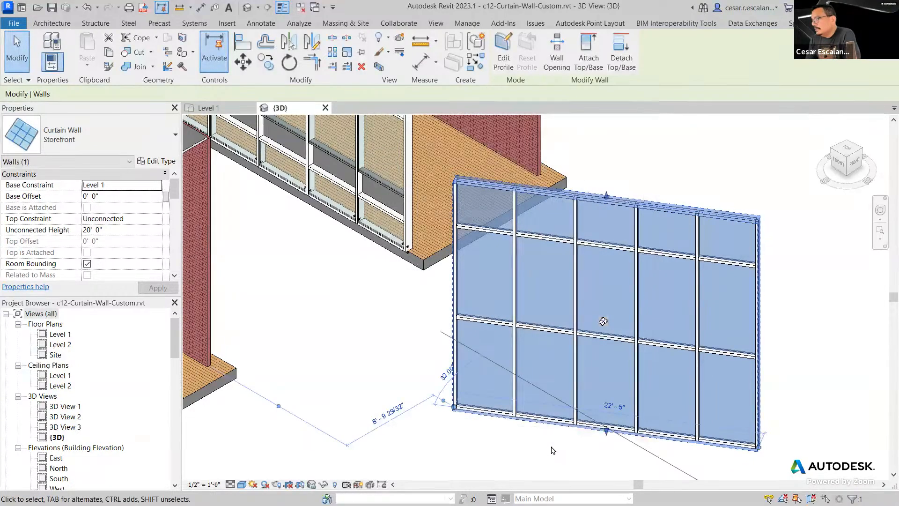
- Reopen the Storefront type properties and turn off Automatically Embed, applying and accepting the change
click(552, 444)
click(580, 412)
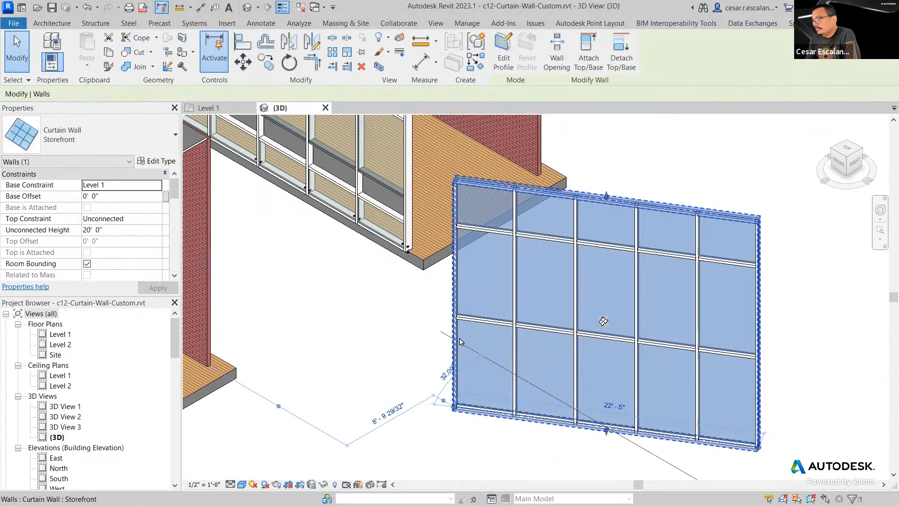
double_click(596, 258)
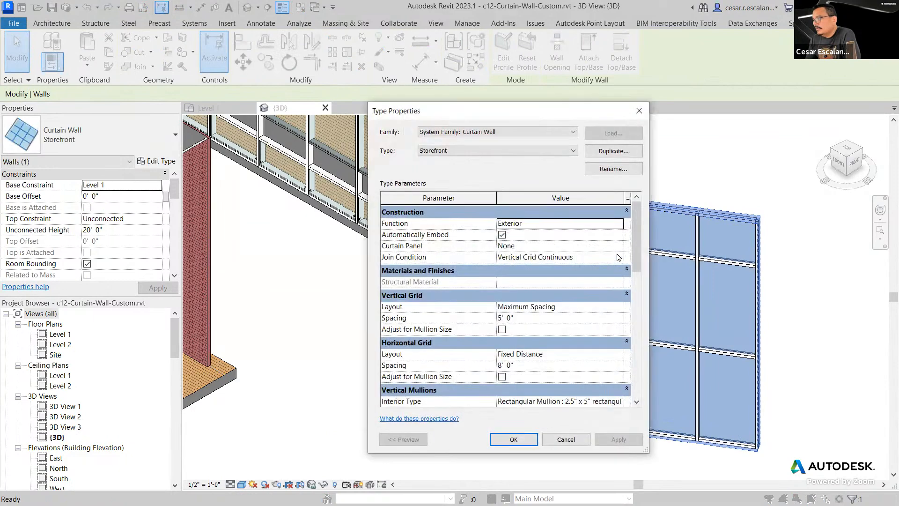
click(616, 250)
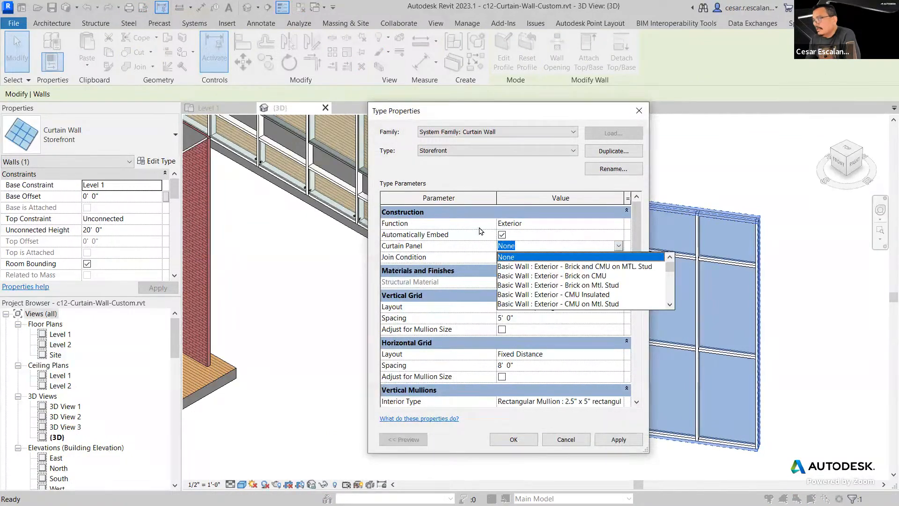
click(502, 235)
click(502, 234)
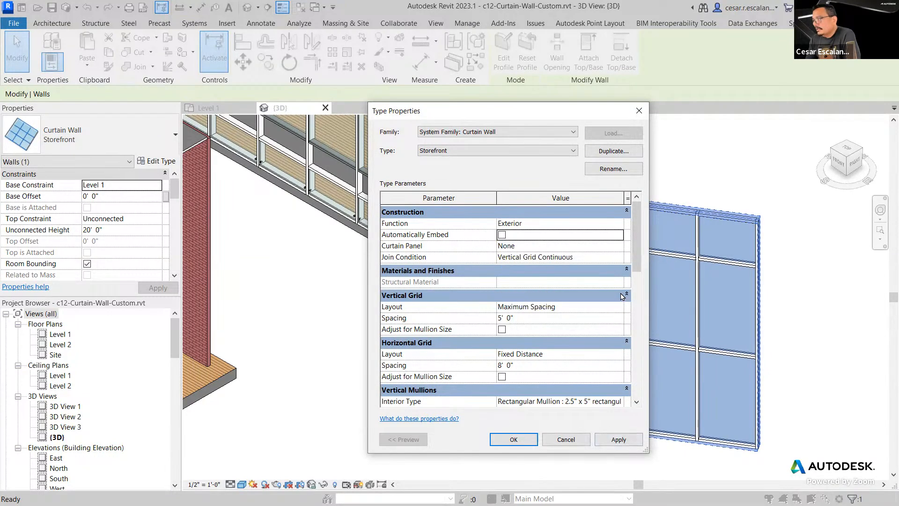
click(619, 440)
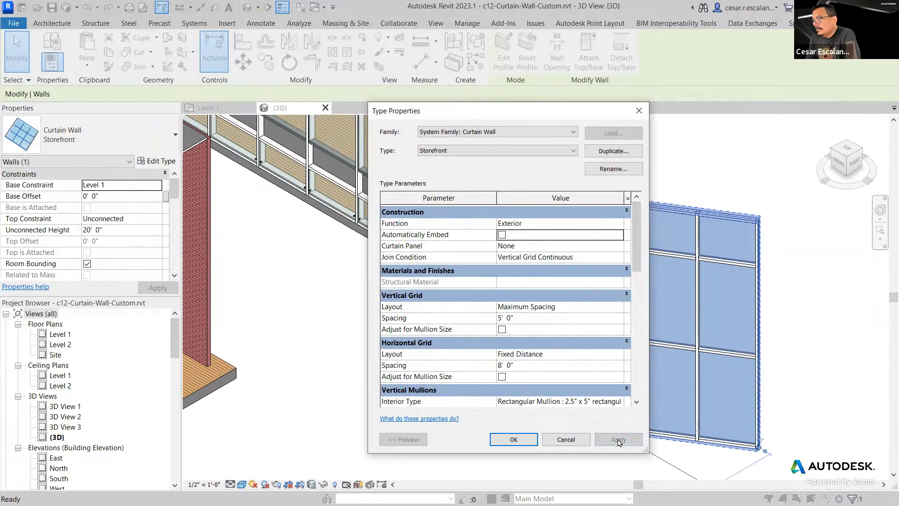
click(524, 441)
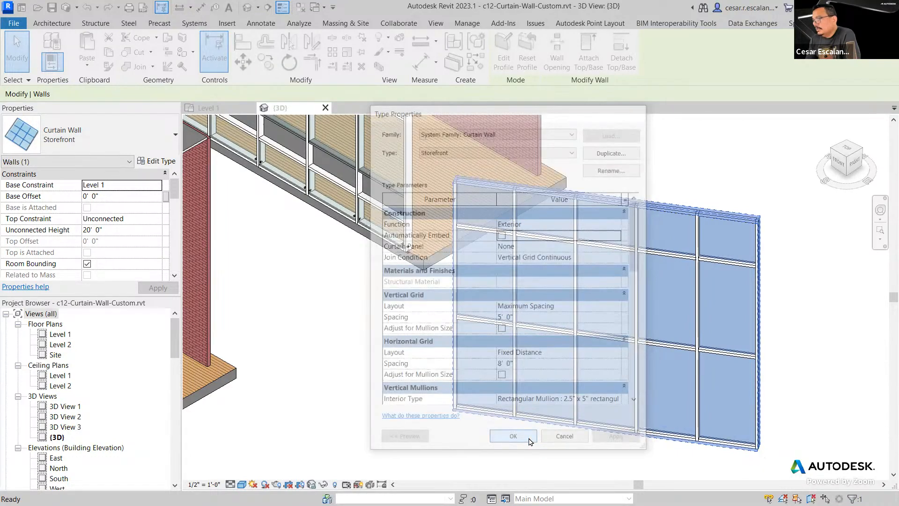
- Deselect the curtain wall and close the open views of the c12-Curtain-Wall-Custom project to return to the home screen
click(462, 428)
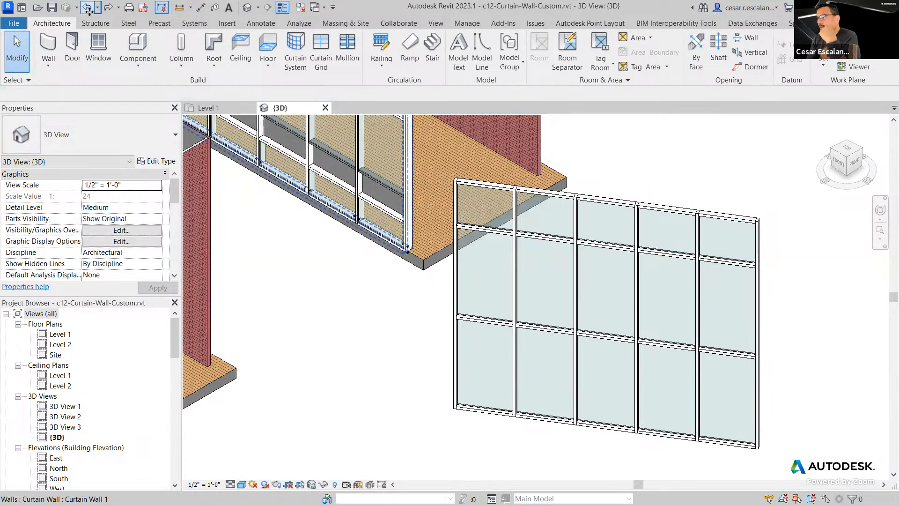
click(325, 107)
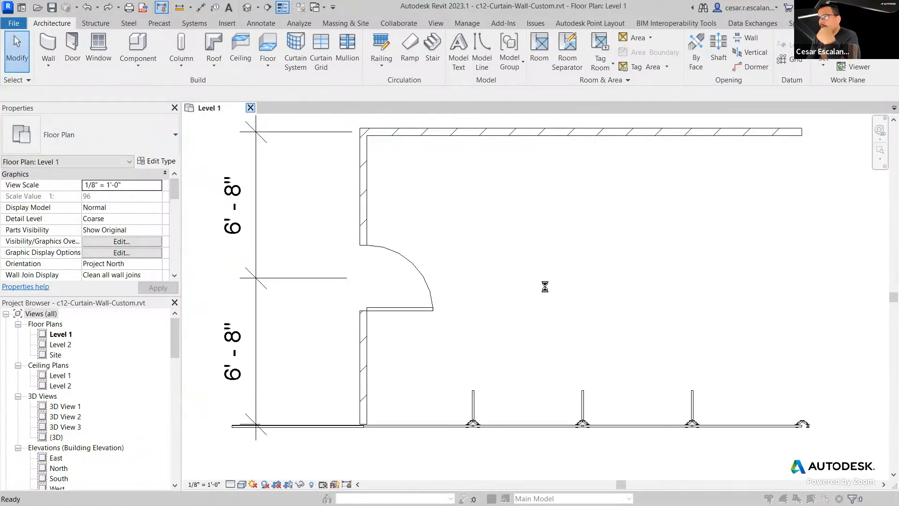
click(429, 266)
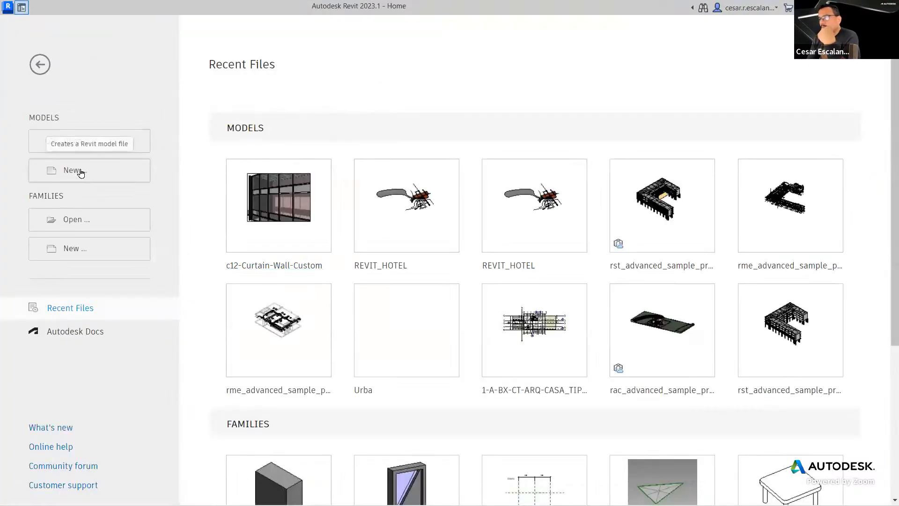
- Create a new project, picking a different template file from the list of available templates
click(80, 172)
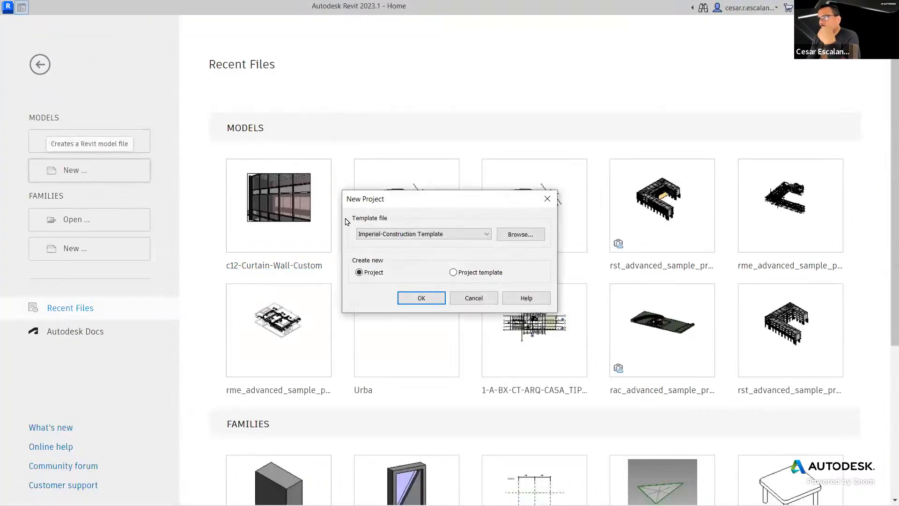
click(385, 233)
click(408, 257)
click(438, 300)
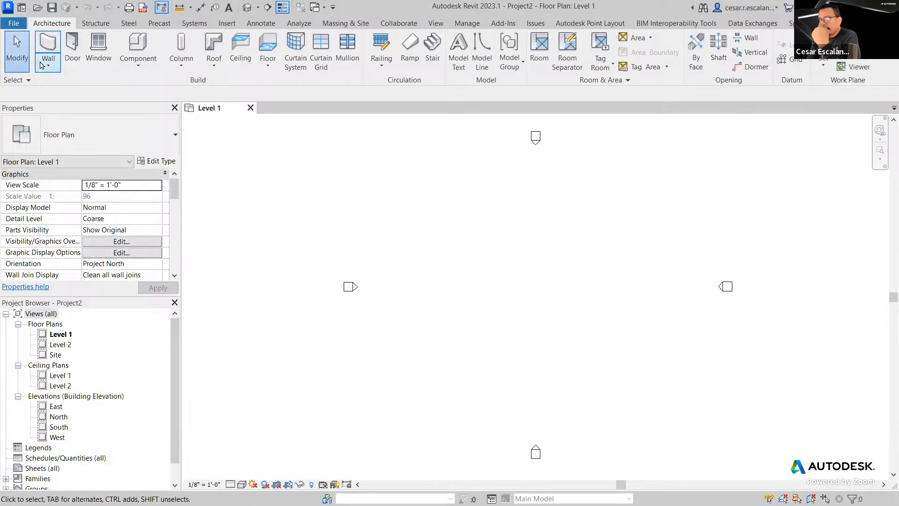
- Draw a horizontal Storefront curtain wall about 39' long in the middle of the Level 1 plan
click(41, 65)
click(57, 84)
click(95, 150)
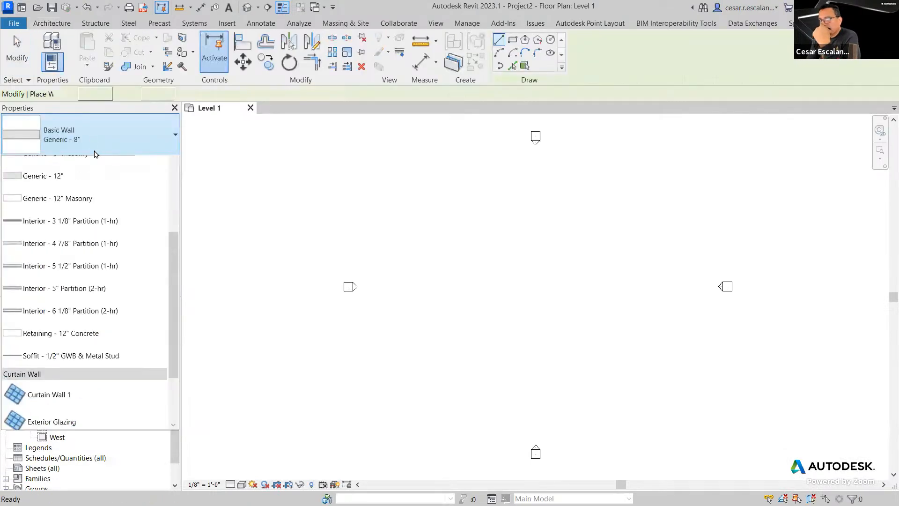
scroll(75, 403, down, 2)
click(75, 434)
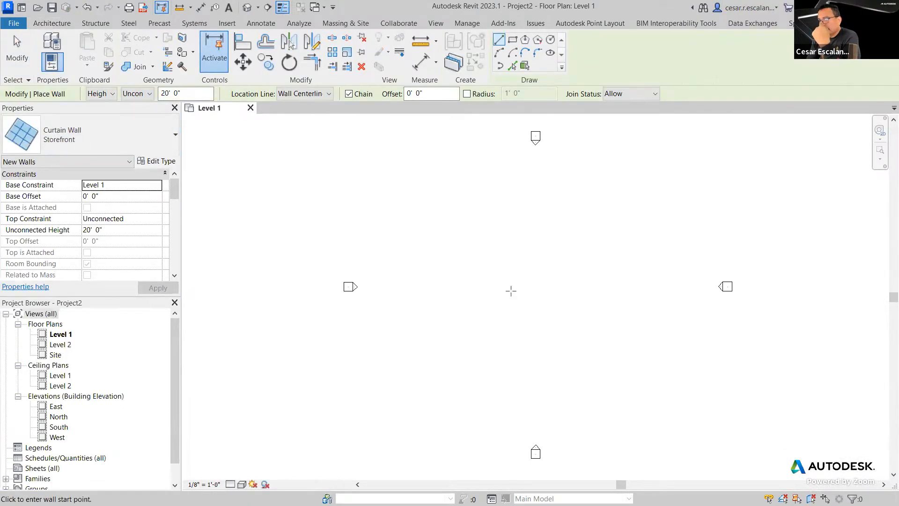
click(469, 291)
click(558, 291)
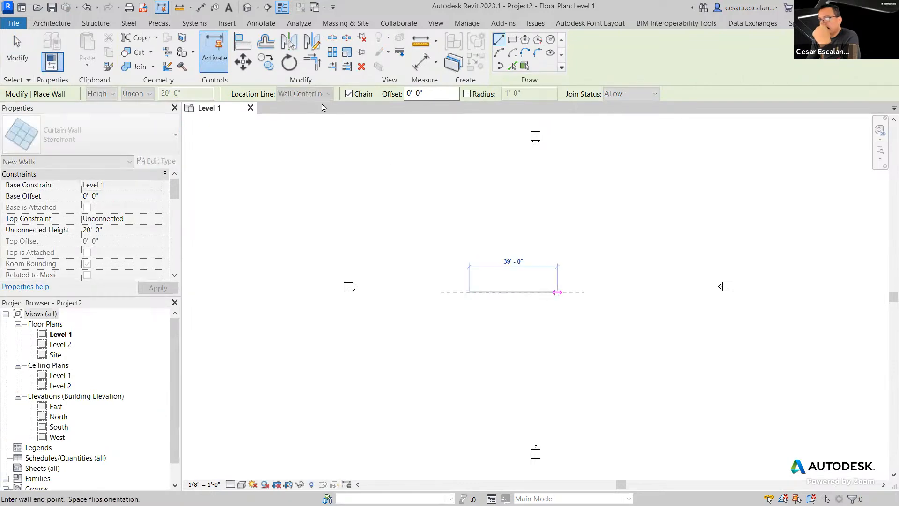
- Open the default 3D view, apply a visual style that shows surface colours, and end wall placement
click(247, 7)
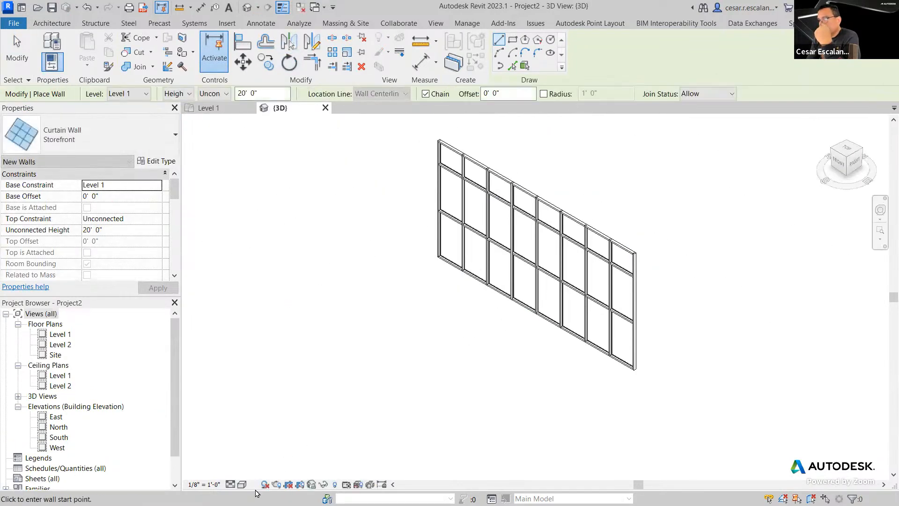
click(241, 484)
click(281, 448)
scroll(554, 373, up, 2)
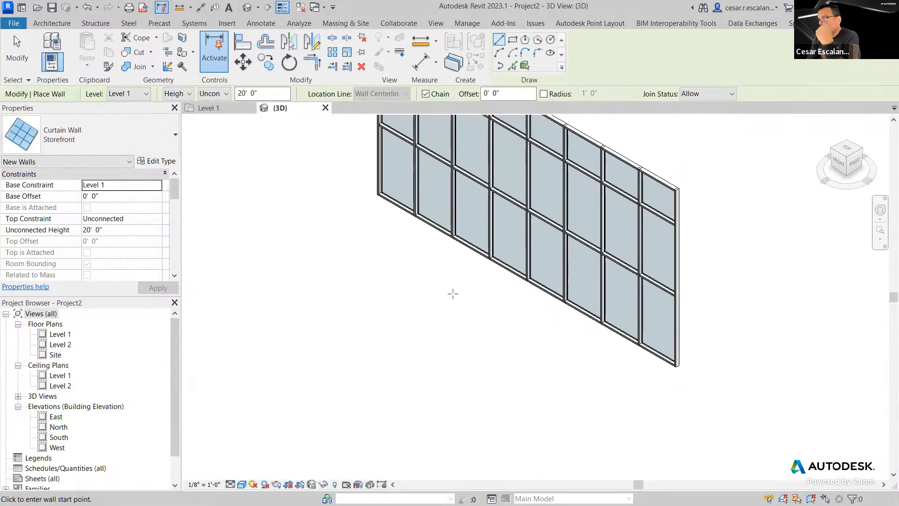
key(Escape)
key(Escape)
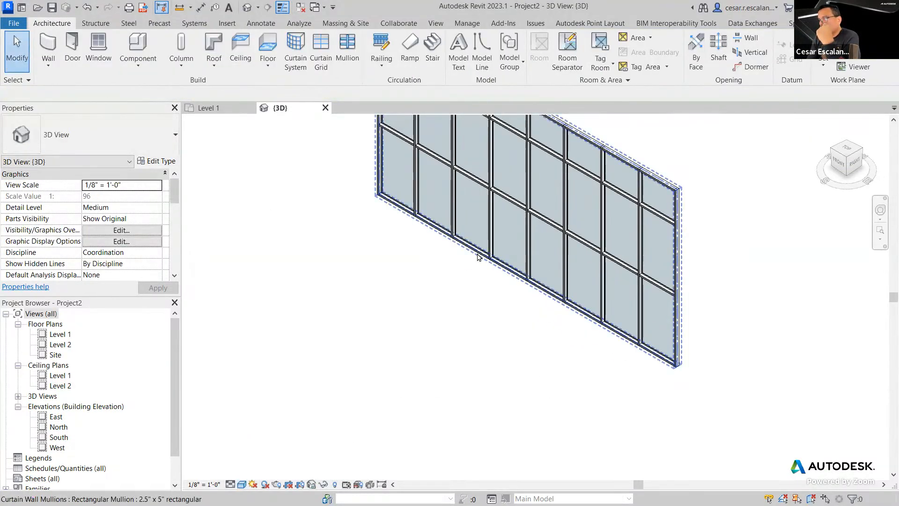
- Edit the new curtain wall's Storefront type and apply System Panel : Solid as its Curtain Panel
click(478, 259)
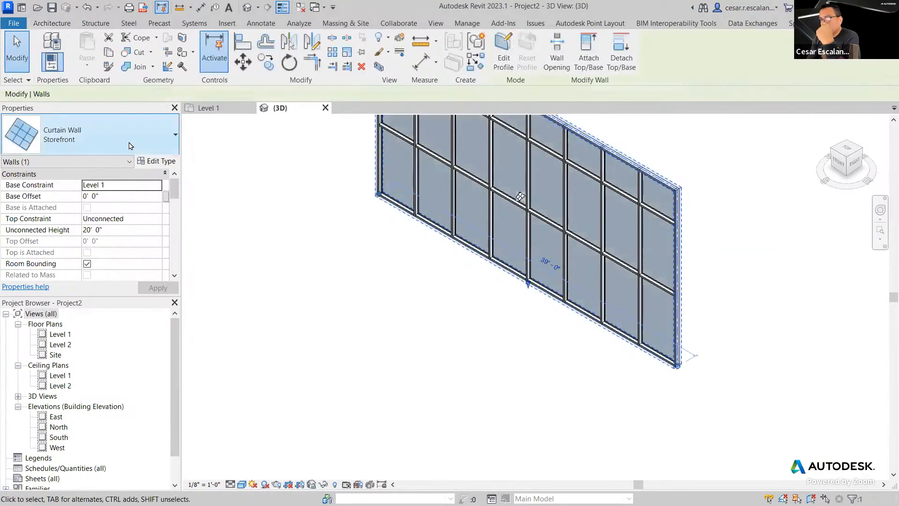
click(165, 161)
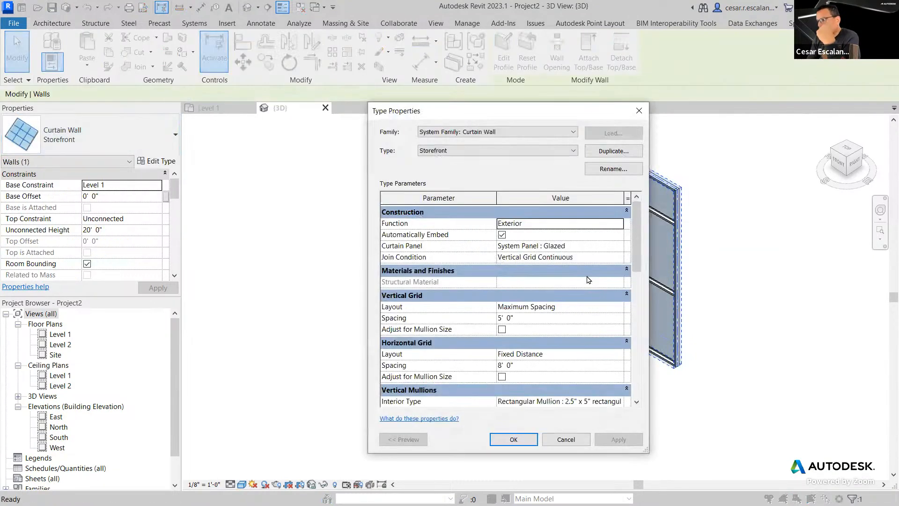
click(614, 247)
click(617, 246)
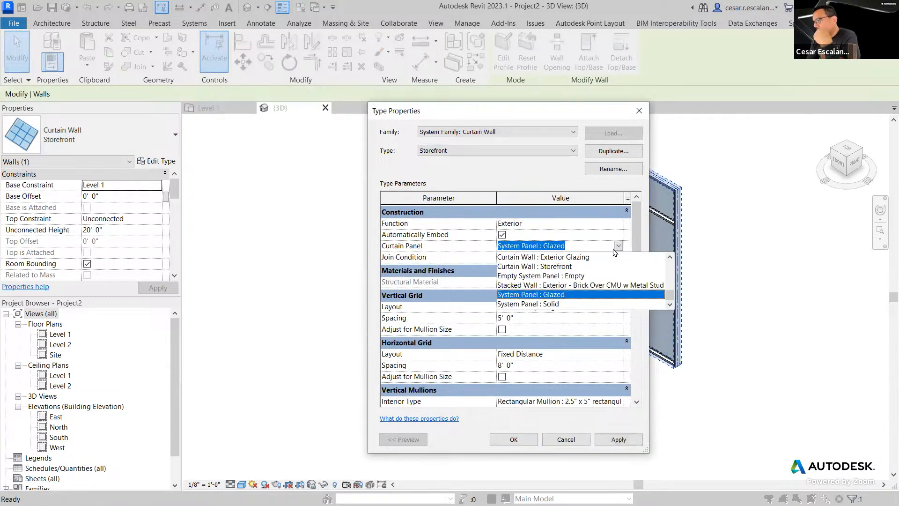
click(553, 304)
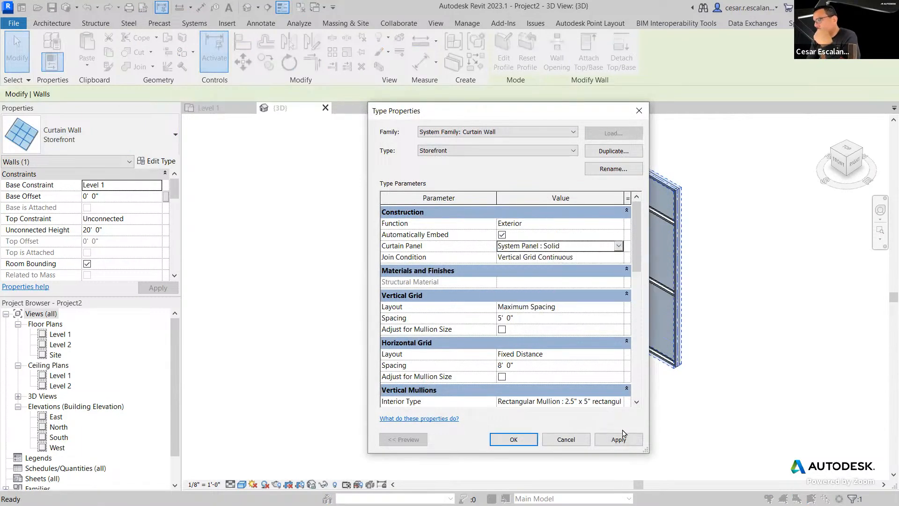
click(619, 439)
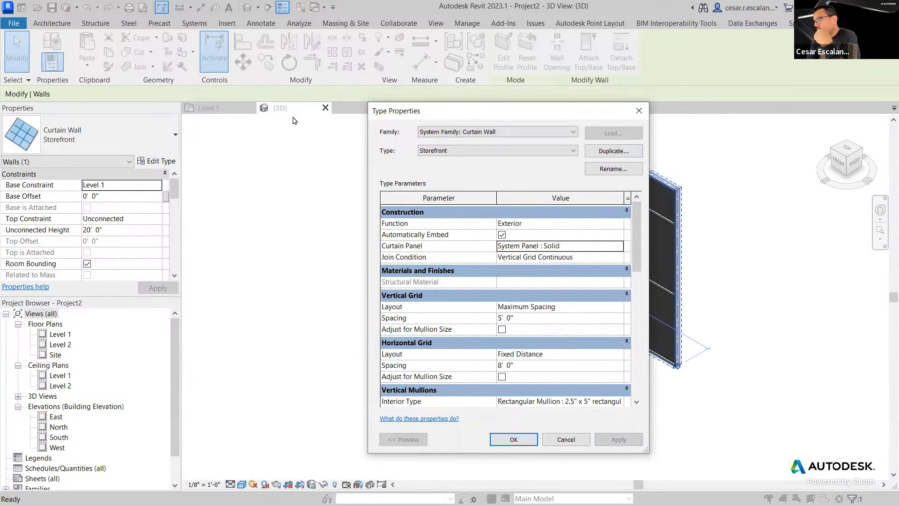
- Apply Basic Wall : Generic - 4" Brick as the Storefront type's Curtain Panel, with the dialog moved clear of the wall
drag(552, 120, 292, 126)
click(363, 254)
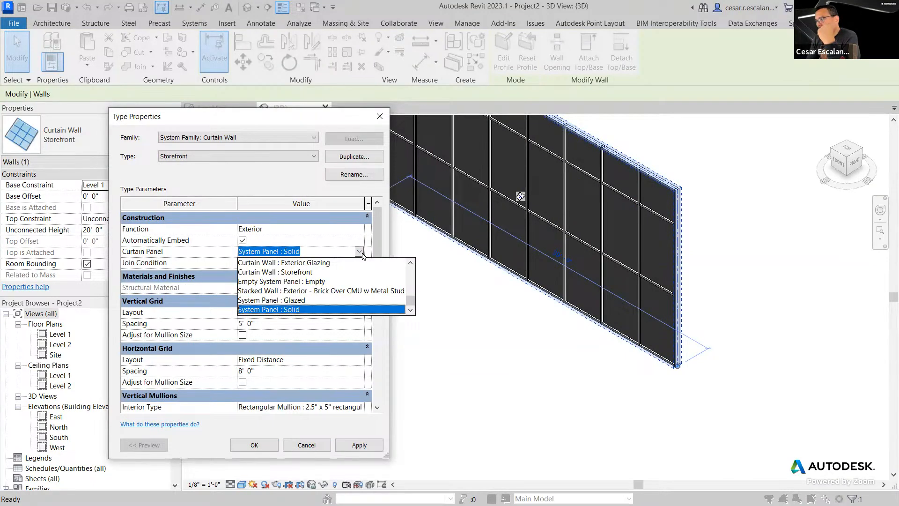
scroll(363, 290, up, 5)
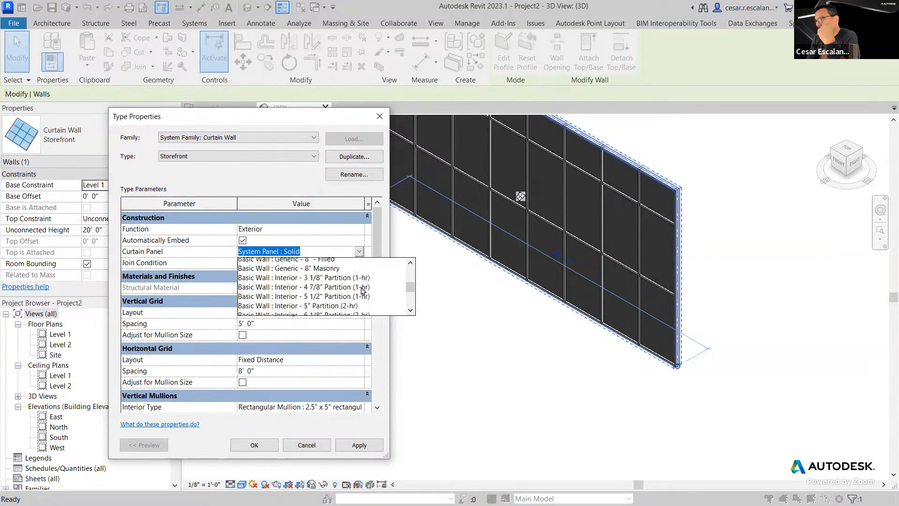
scroll(363, 290, up, 3)
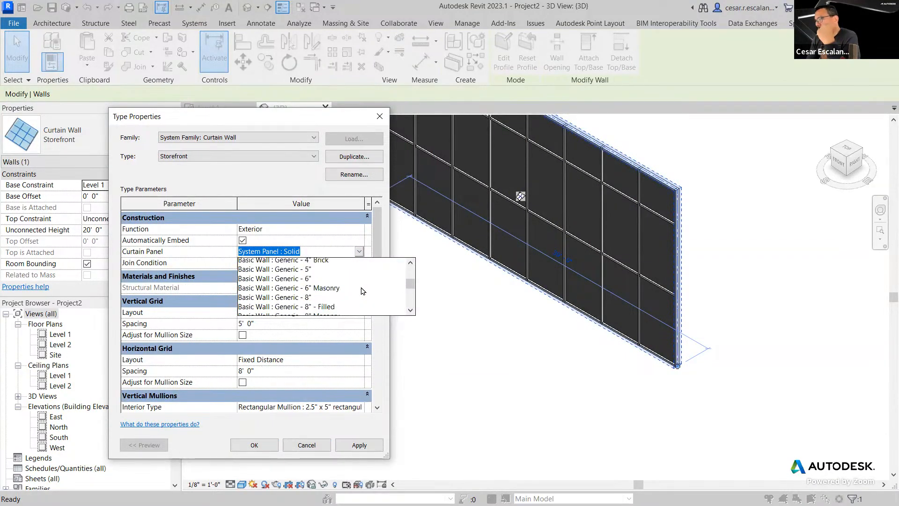
click(317, 264)
click(359, 445)
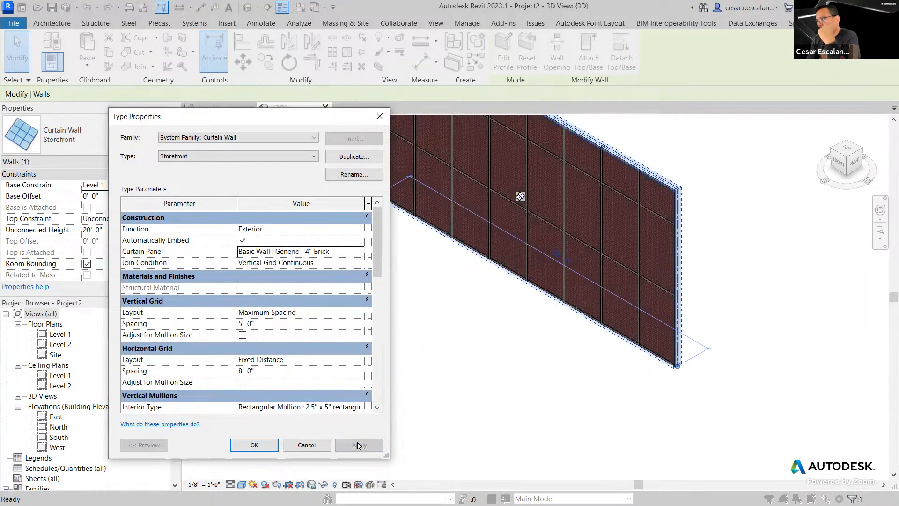
- Choose Basic Wall : Generic - 12" as the Storefront type's Curtain Panel from the available wall types
mouse_move(308, 118)
mouse_down()
mouse_move(448, 412)
mouse_move(308, 117)
mouse_up()
click(356, 242)
click(356, 241)
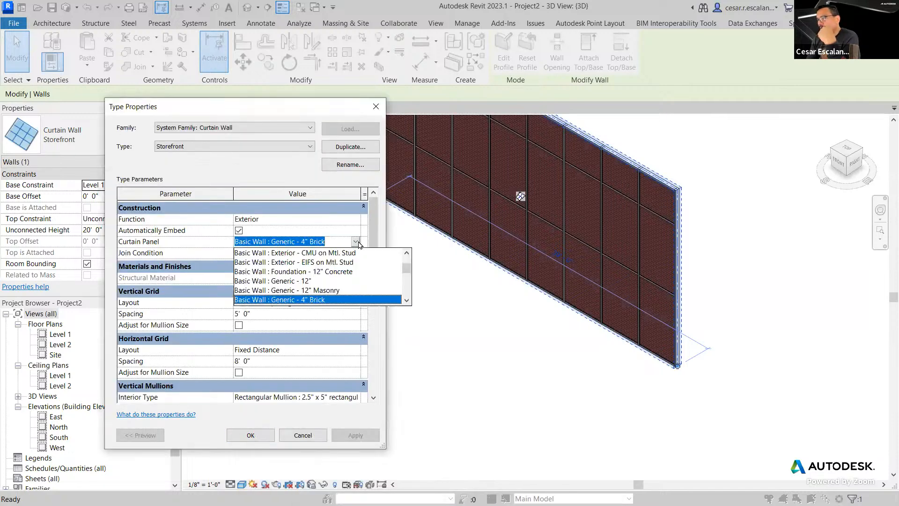
scroll(372, 279, up, 2)
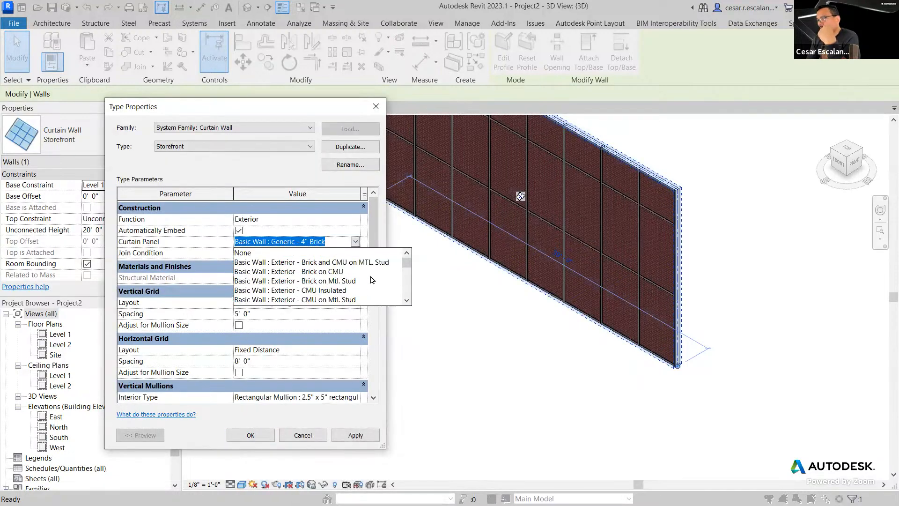
mouse_move(407, 261)
mouse_down()
mouse_move(407, 274)
mouse_move(407, 266)
mouse_up()
scroll(408, 266, down, 4)
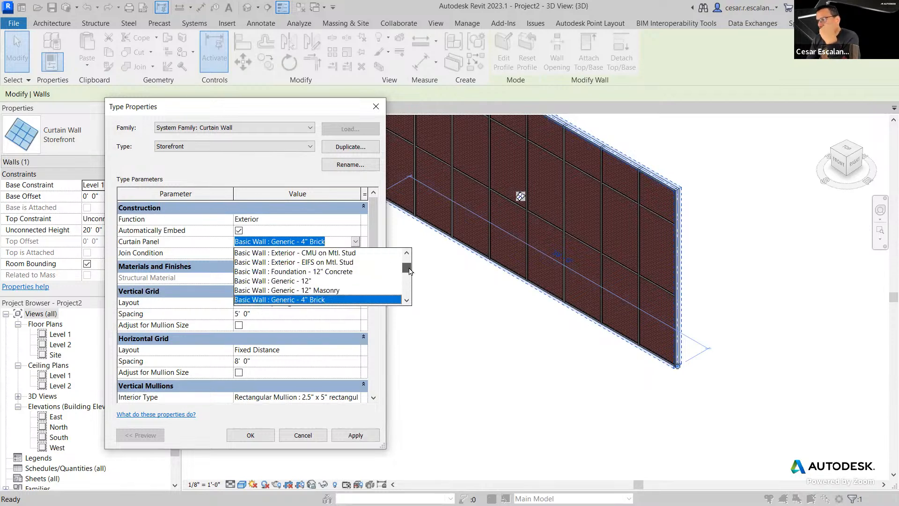
click(406, 302)
click(405, 302)
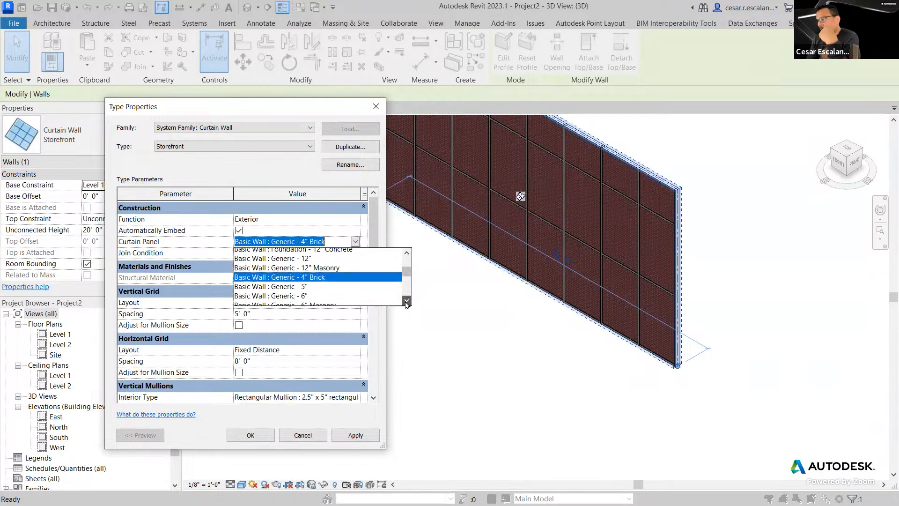
click(406, 301)
click(406, 301)
drag(410, 276, 409, 280)
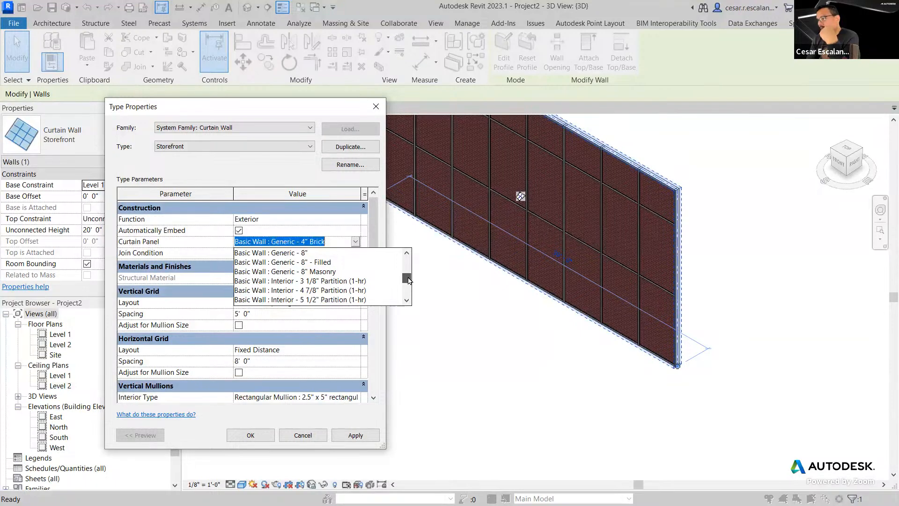
mouse_move(408, 280)
mouse_down()
mouse_move(409, 265)
mouse_move(409, 272)
mouse_up()
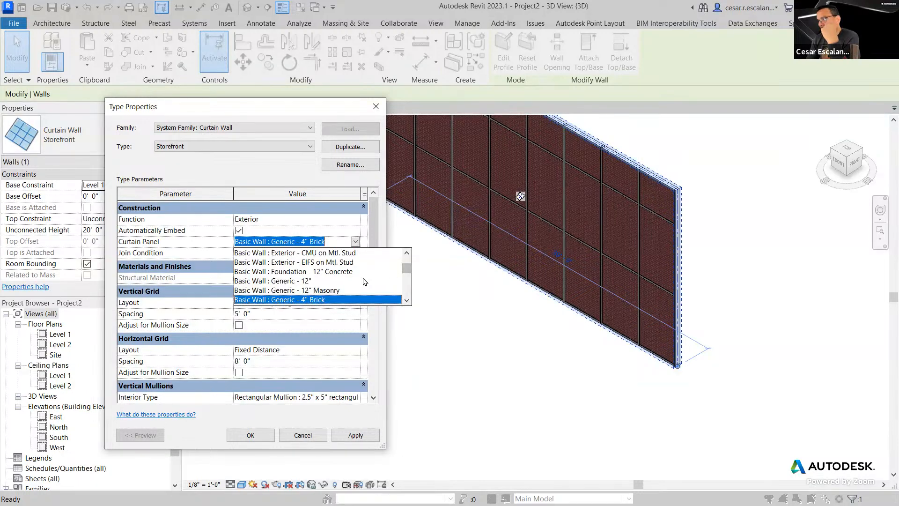
scroll(313, 285, down, 5)
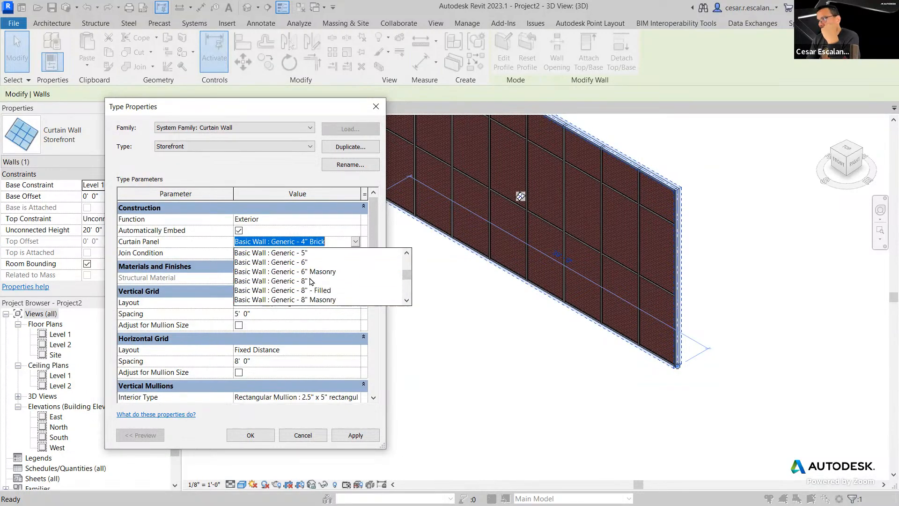
scroll(311, 281, up, 2)
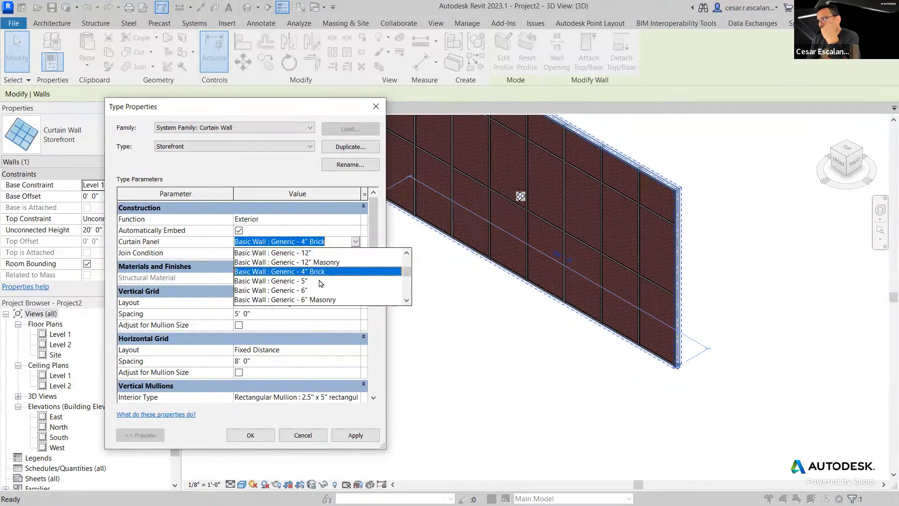
scroll(319, 283, up, 1)
click(302, 281)
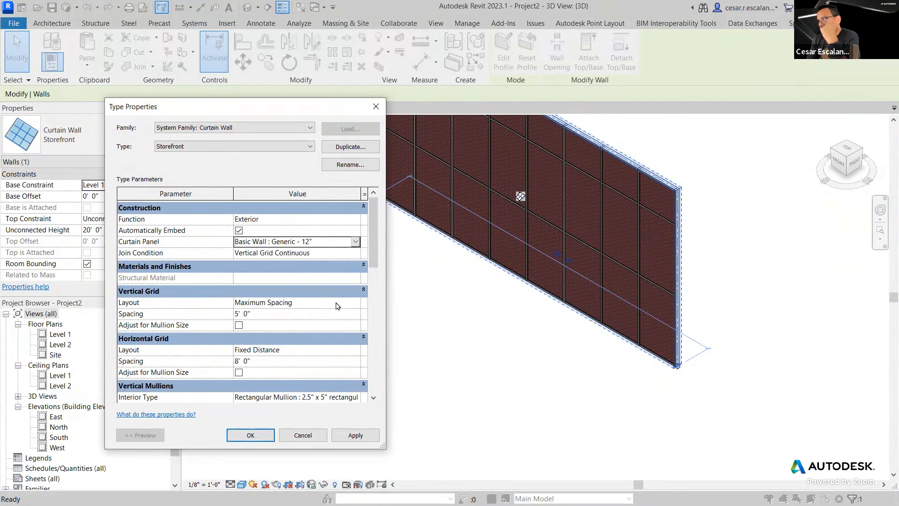
- Set the Storefront type's vertical mullions to None for Interior Type, Border 1 Type and Border 2 Type
scroll(346, 313, down, 2)
scroll(346, 314, up, 1)
scroll(344, 317, down, 1)
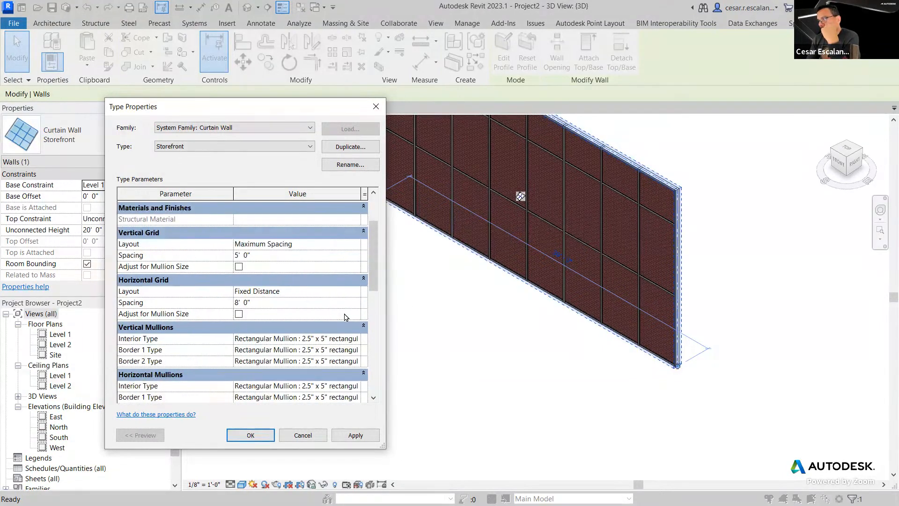
scroll(345, 317, down, 1)
click(357, 314)
click(357, 313)
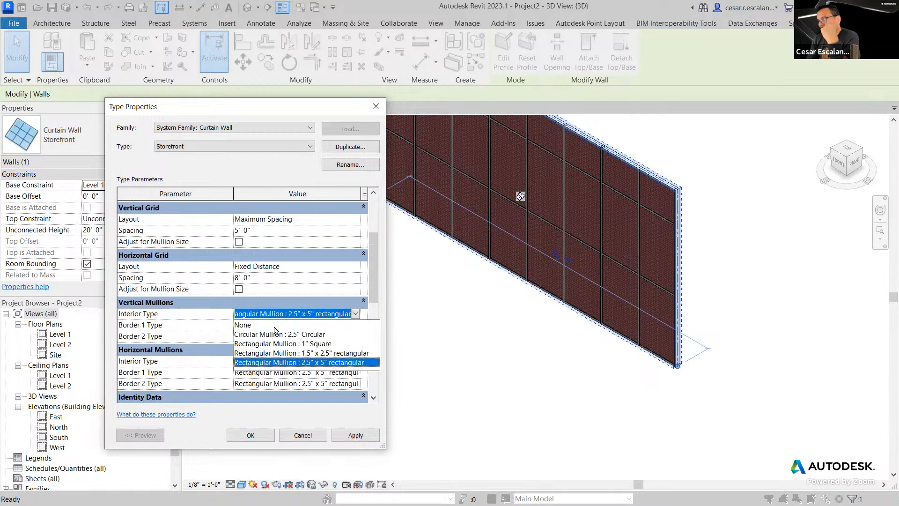
click(275, 326)
click(352, 324)
click(352, 325)
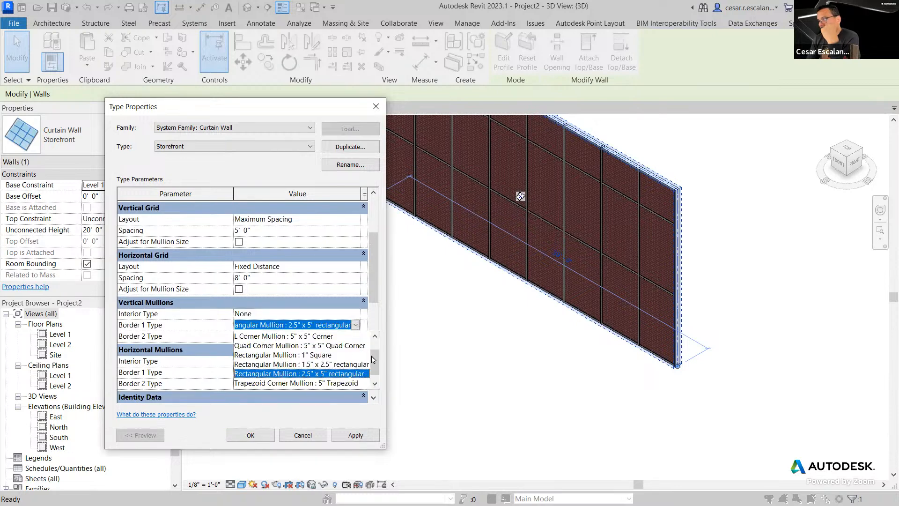
scroll(373, 359, up, 1)
click(319, 336)
click(336, 336)
click(357, 337)
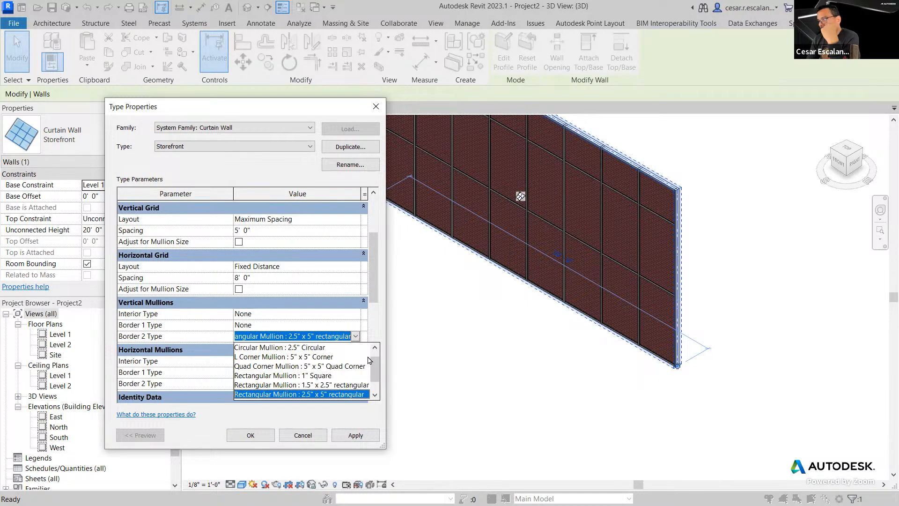
scroll(370, 361, up, 1)
click(335, 348)
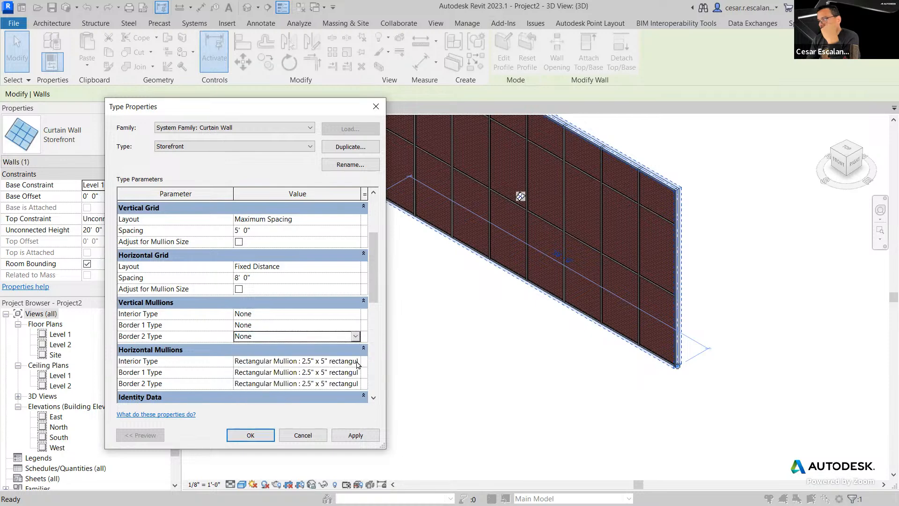
- Set the horizontal mullions' Interior, Border 1 and Border 2 types to None and accept the type changes without deleting the existing mullions
double_click(357, 362)
click(345, 373)
double_click(356, 373)
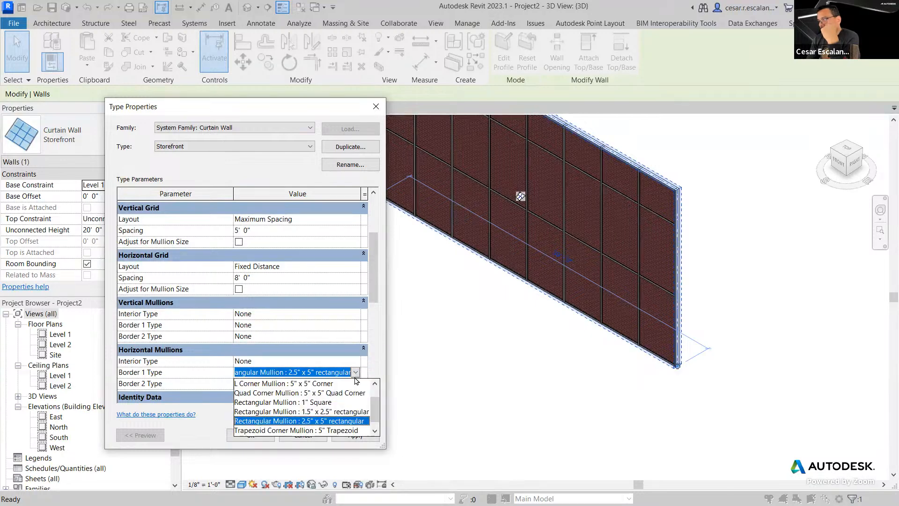
scroll(359, 401, up, 1)
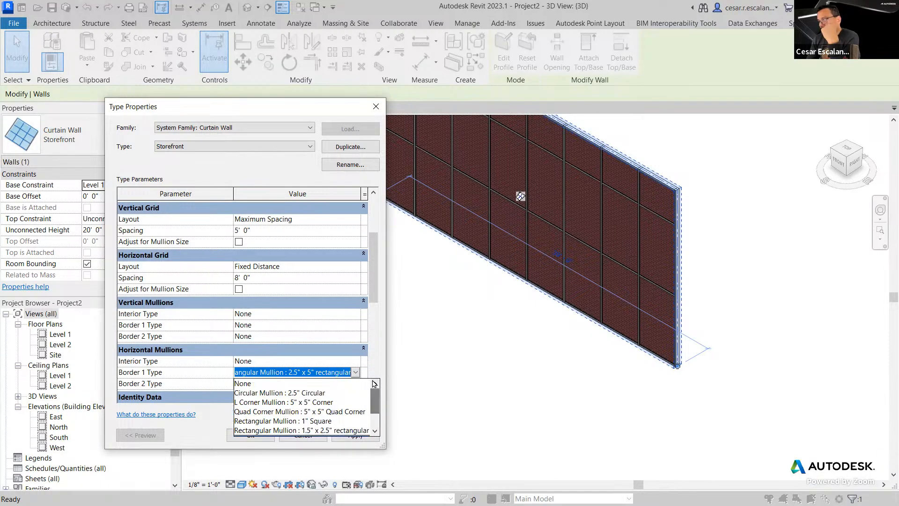
click(349, 383)
double_click(358, 384)
scroll(364, 395, up, 2)
click(317, 396)
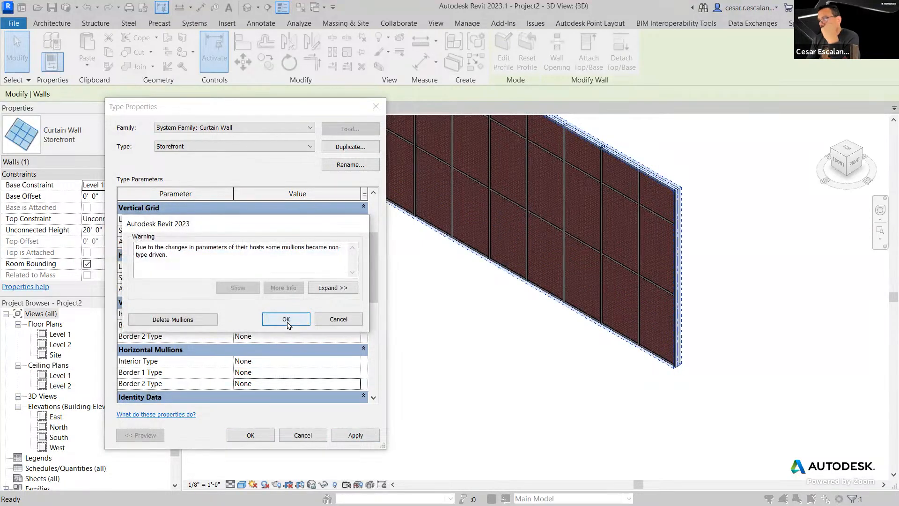
click(285, 320)
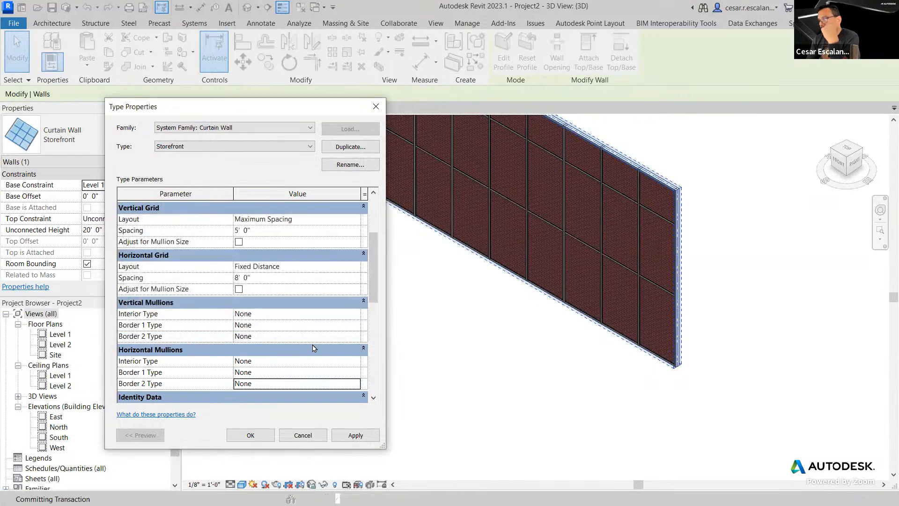
click(251, 435)
click(426, 367)
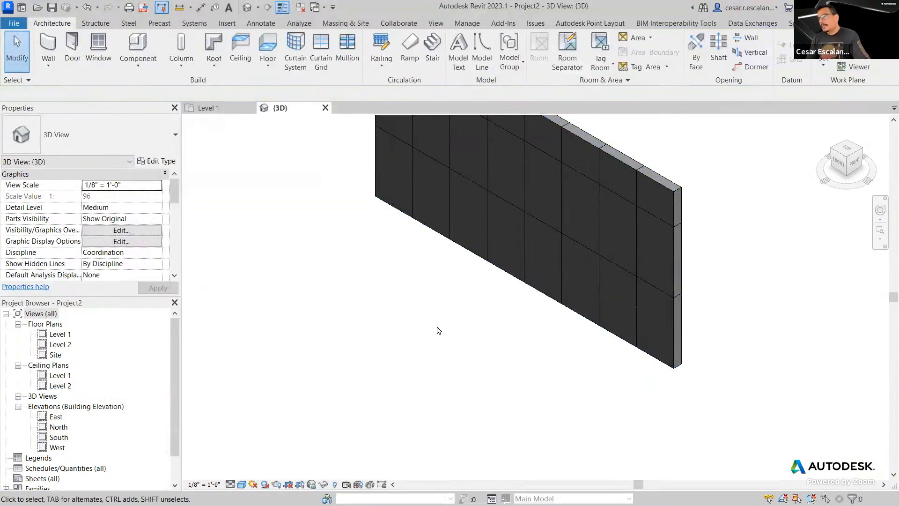
- Examine the curtain wall's panels and grid lines from both sides in the 3D view
middle_drag(436, 328, 678, 361)
click(616, 321)
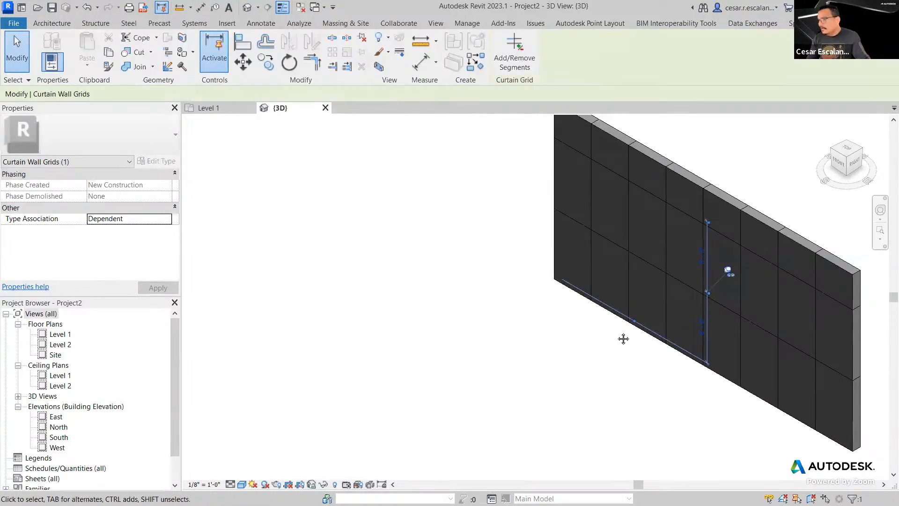
shift+middle_drag(622, 337, 561, 370)
key(Escape)
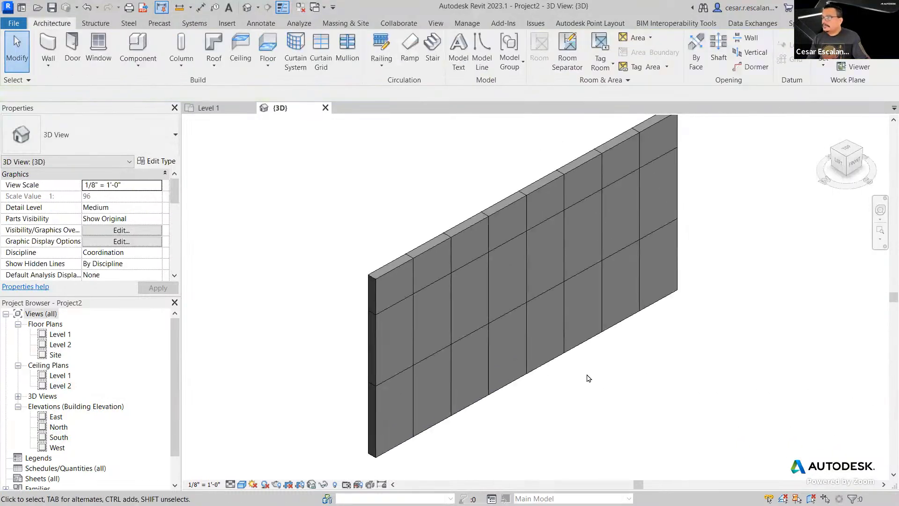
click(583, 346)
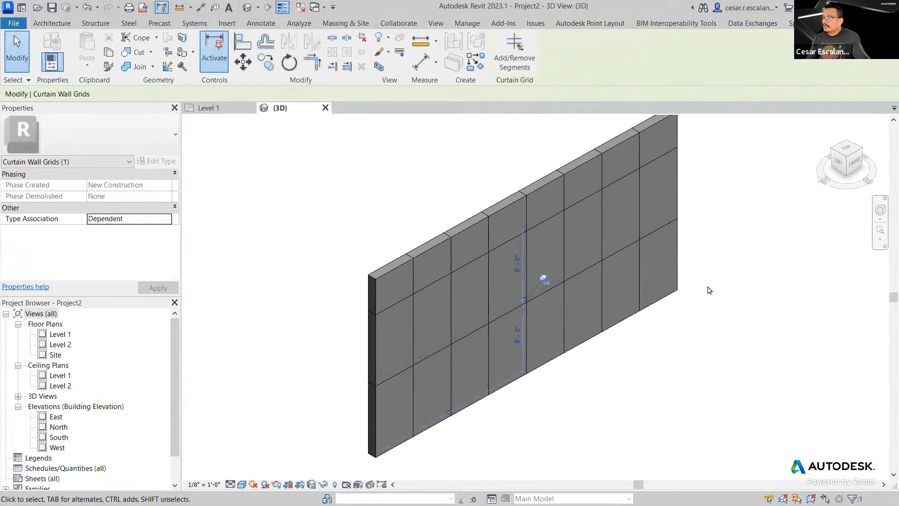
key(Escape)
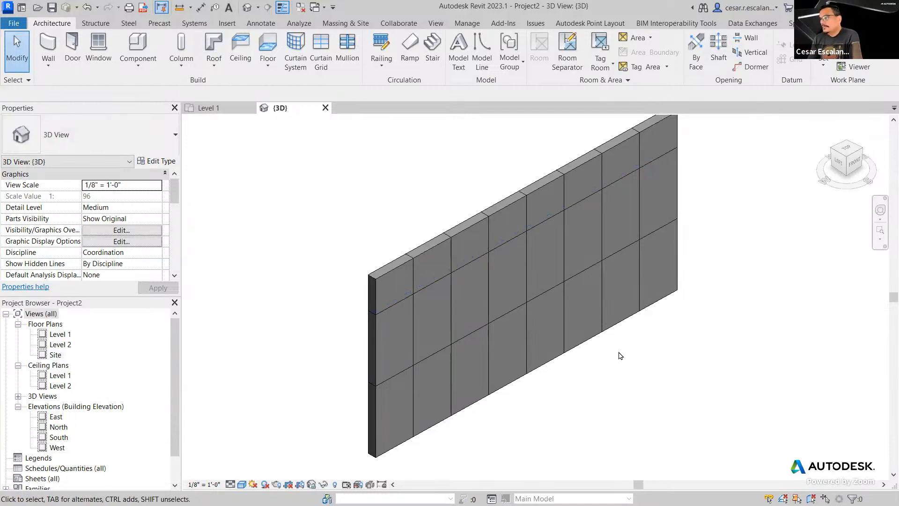
- Undo the Storefront type changes that applied the 12" wall panels without mullions and the 4" brick panels
click(87, 8)
click(88, 10)
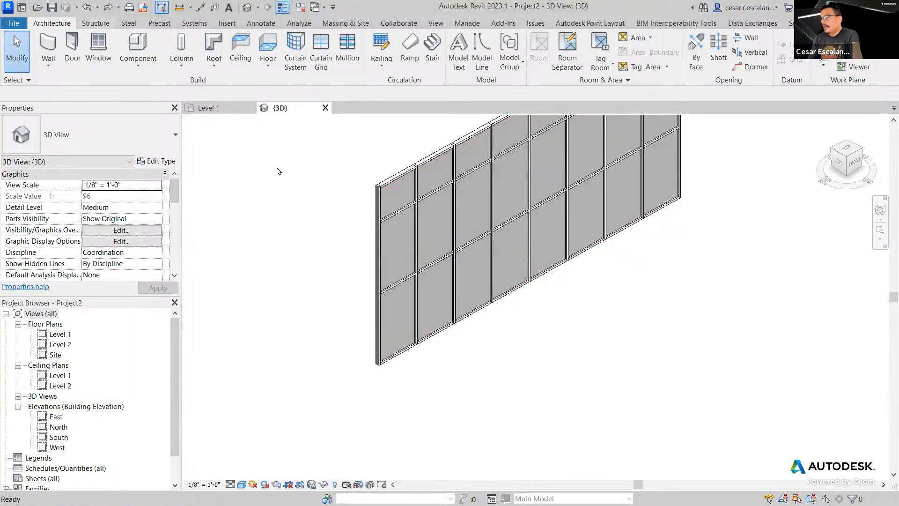
middle_drag(464, 286, 458, 358)
- Edit the curtain wall's Storefront type and apply Empty System Panel : Empty as its Curtain Panel
click(598, 266)
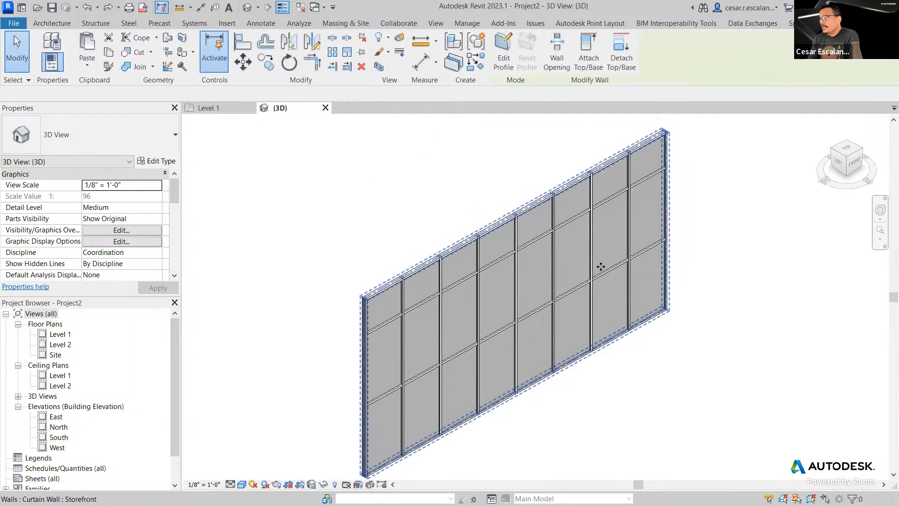
click(145, 162)
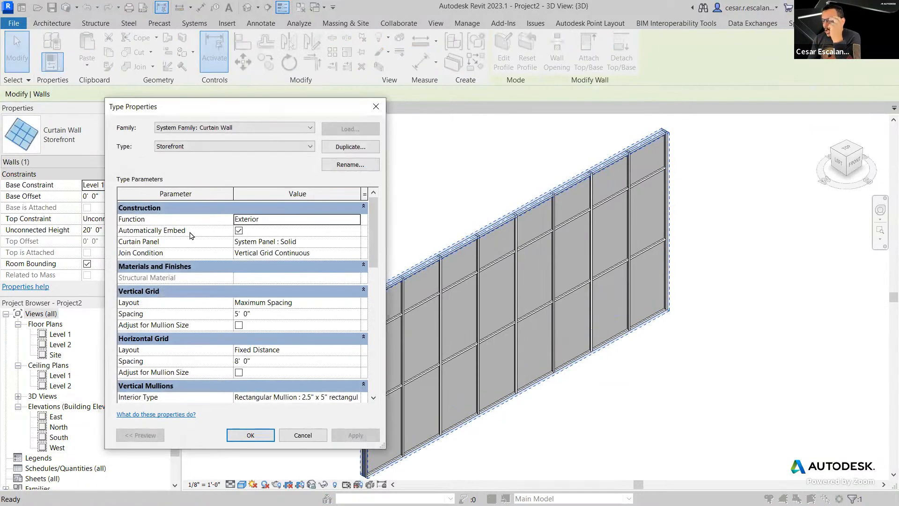
click(356, 242)
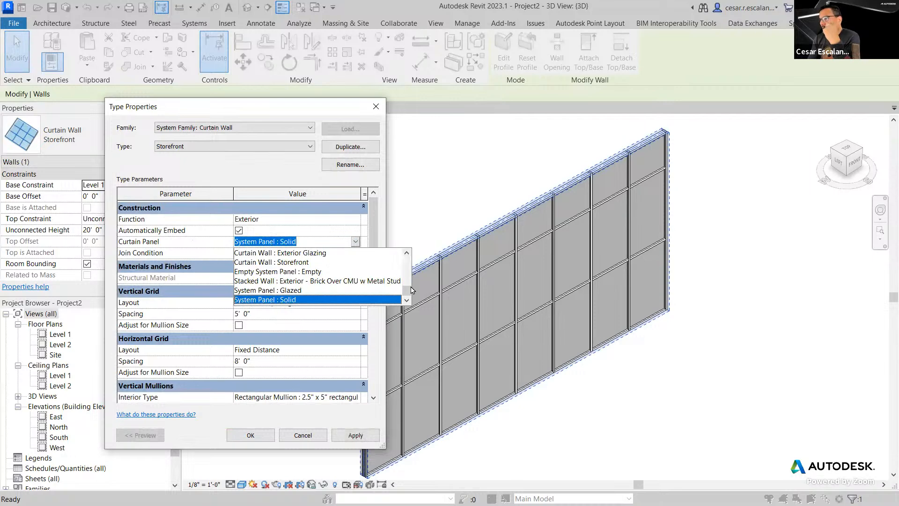
mouse_move(407, 295)
mouse_down()
mouse_move(409, 249)
mouse_move(406, 296)
mouse_up()
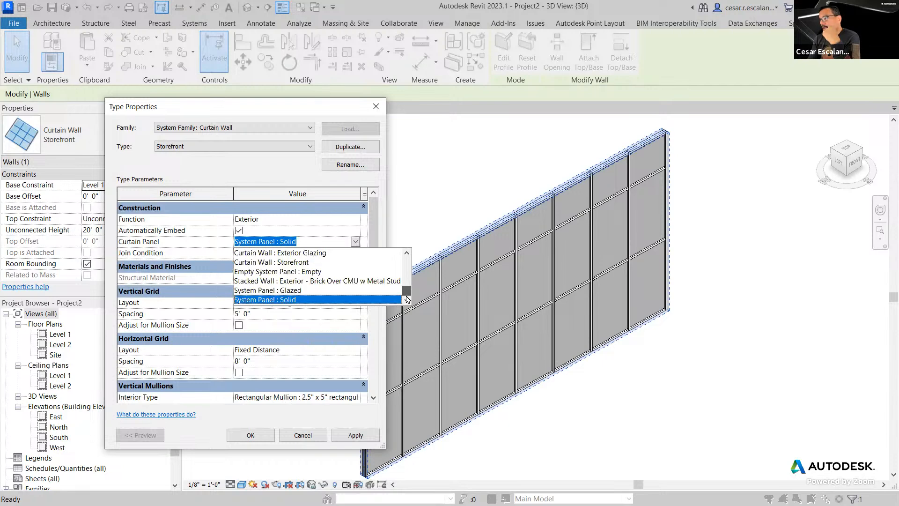
click(285, 271)
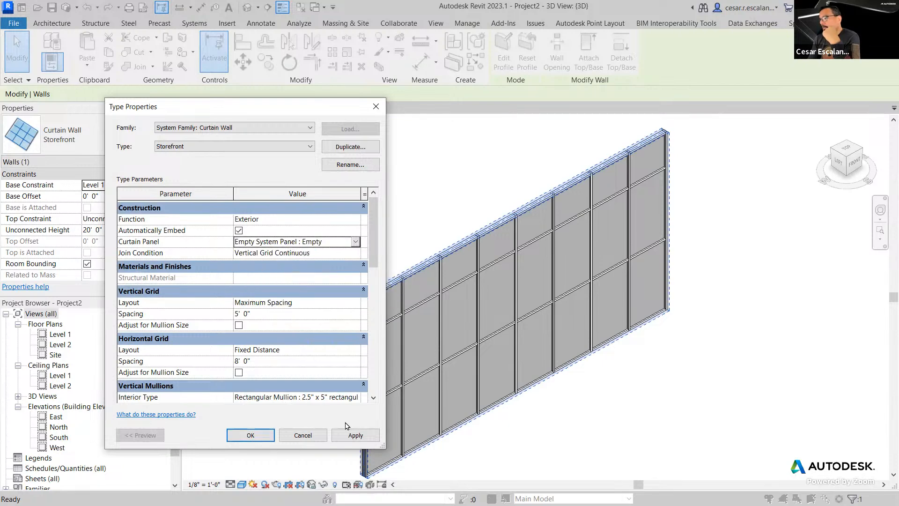
click(351, 435)
click(251, 435)
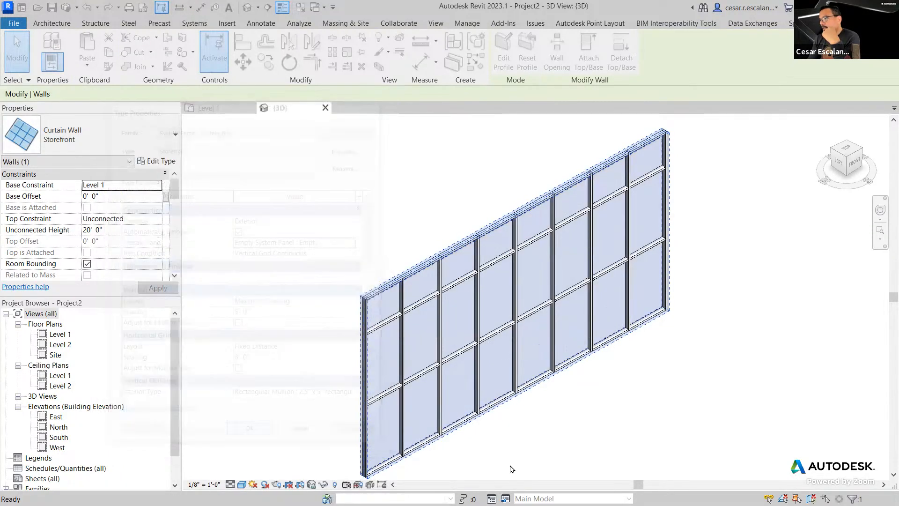
click(512, 470)
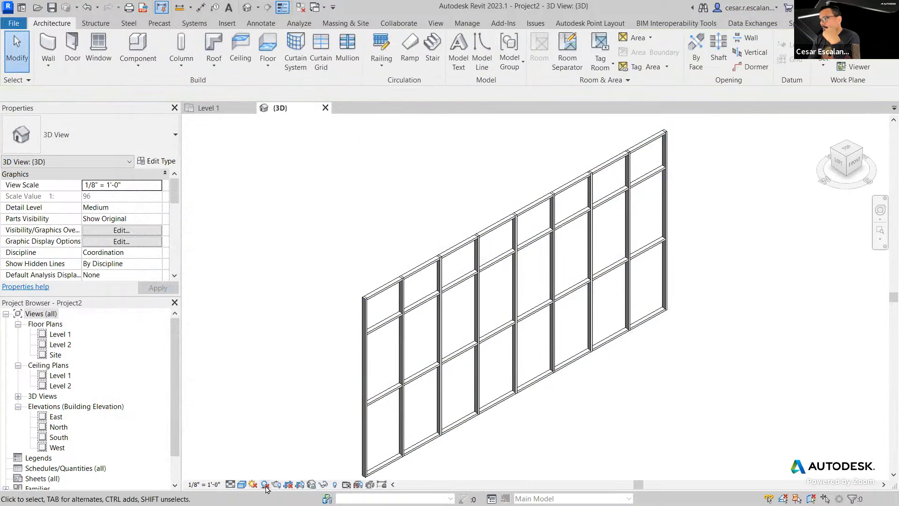
- Turn on shadows in the 3D view of the curtain wall with empty panels
click(265, 486)
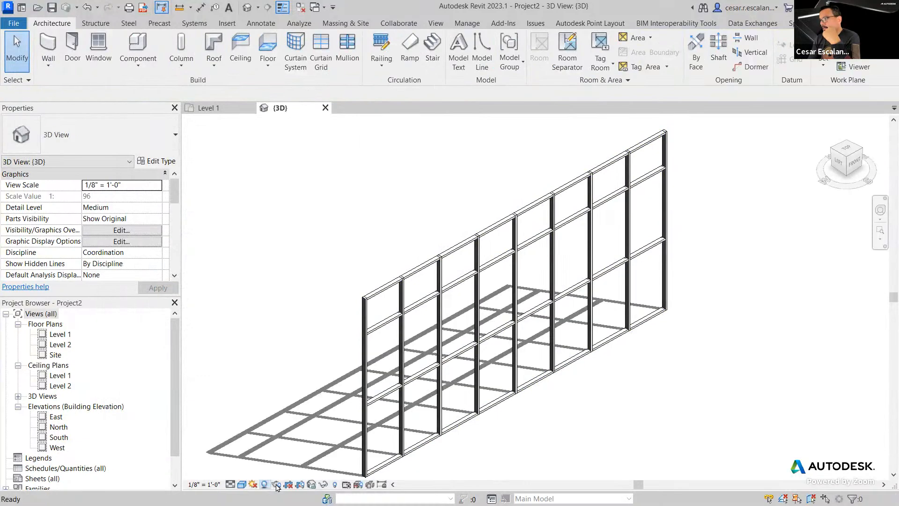
click(544, 383)
click(556, 392)
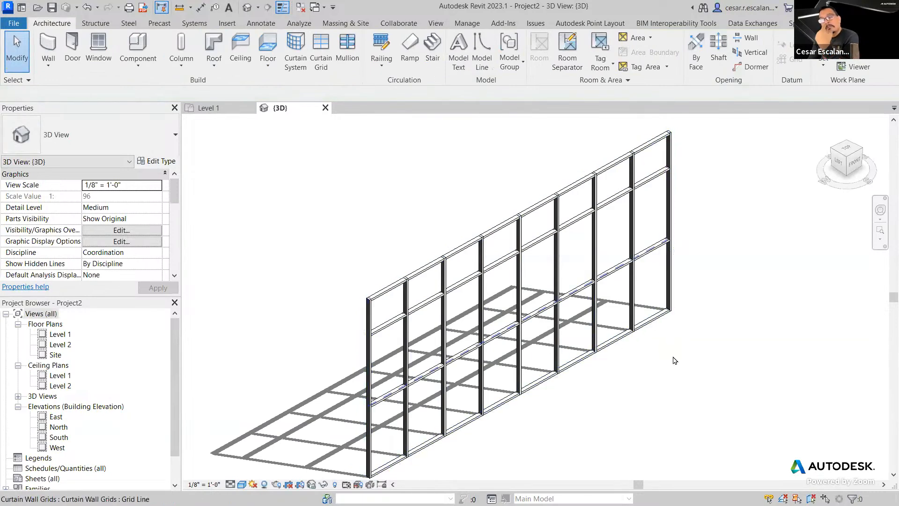
- Review the available Curtain Panel options in the curtain wall's Storefront type without changing the type
click(156, 161)
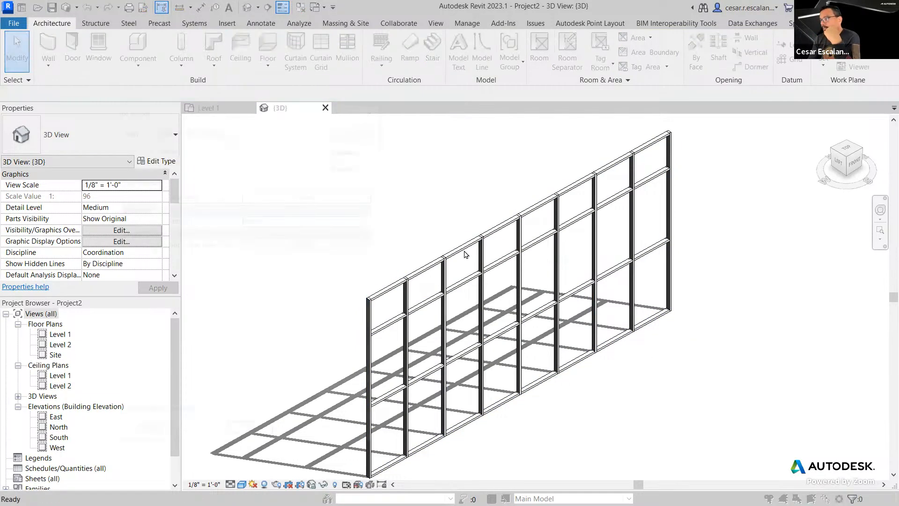
click(303, 435)
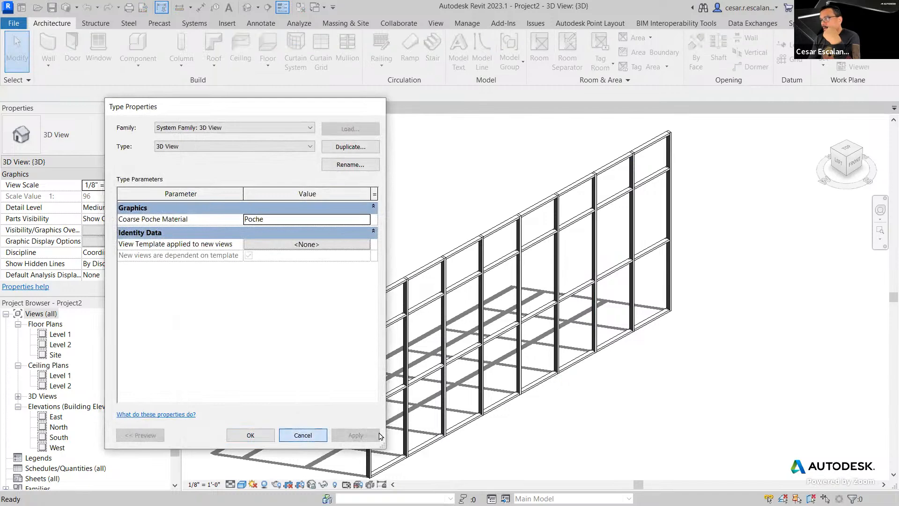
click(475, 432)
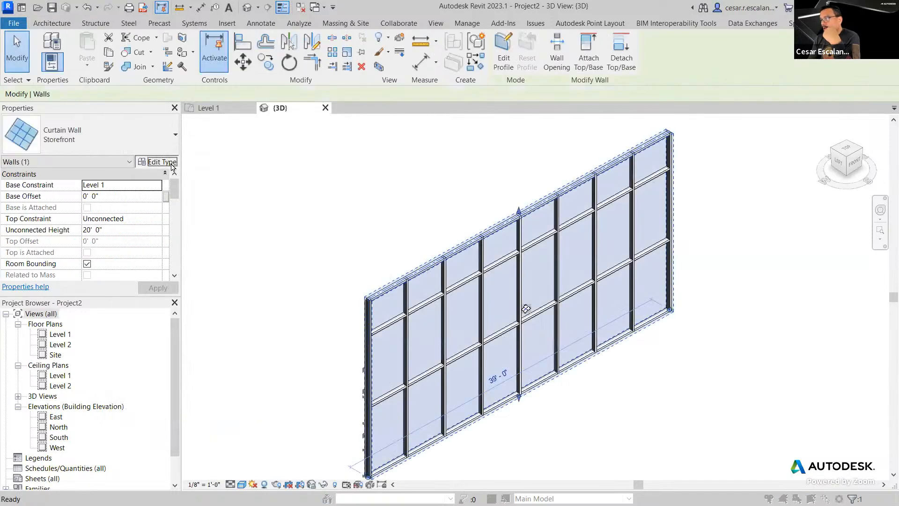
click(159, 161)
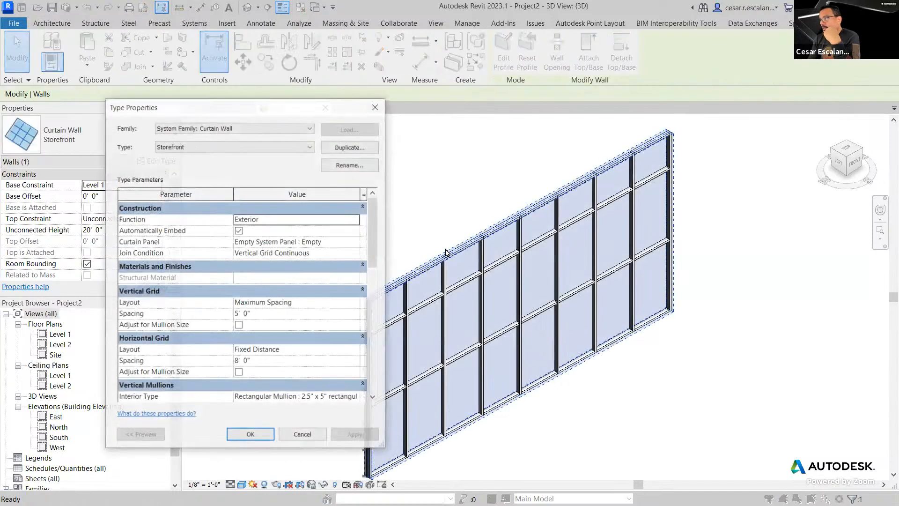
click(361, 246)
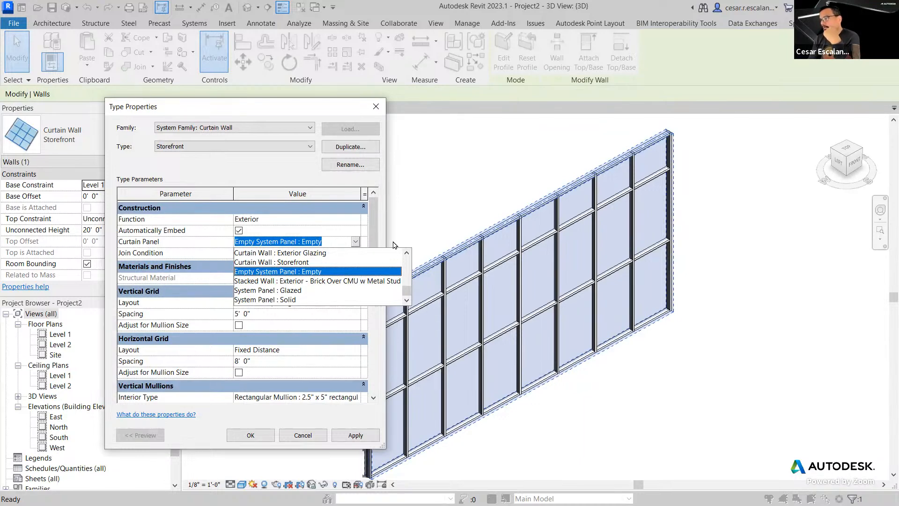
click(436, 215)
click(377, 106)
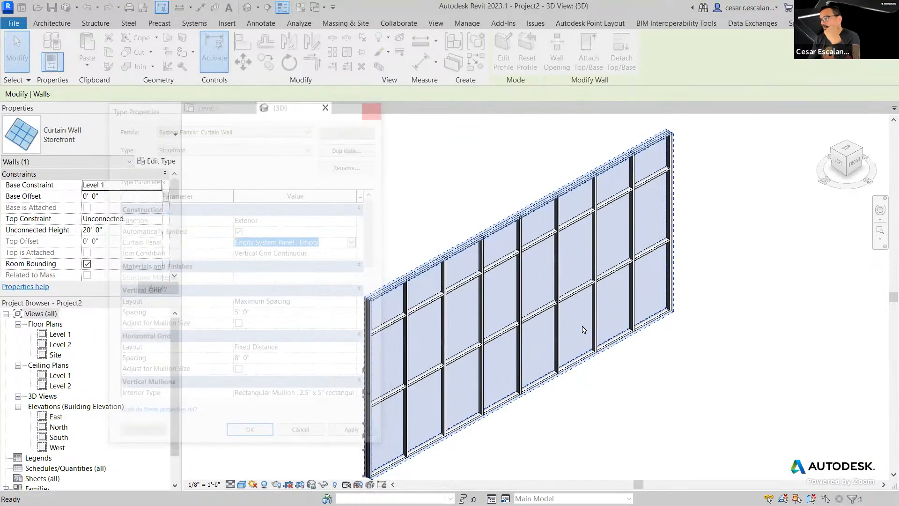
click(333, 129)
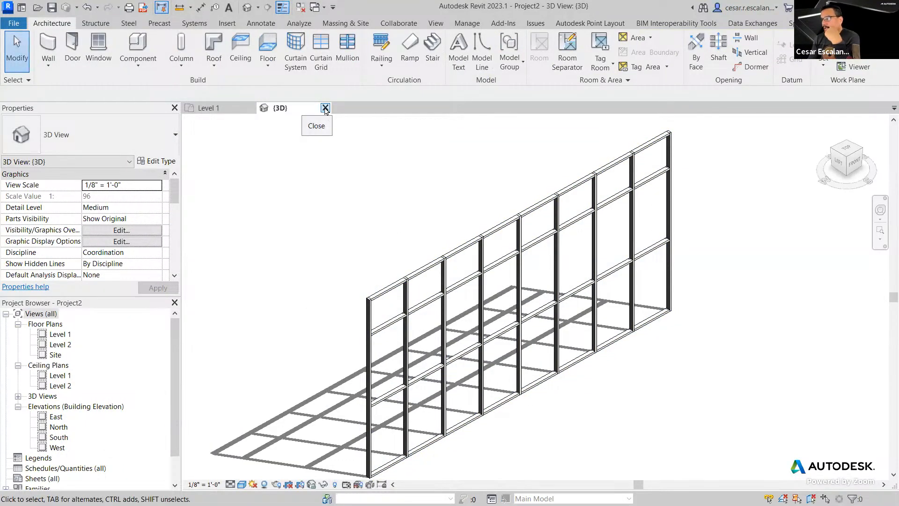
- Close the 3D and Level 1 views of Project2 and discard the project's changes
click(325, 108)
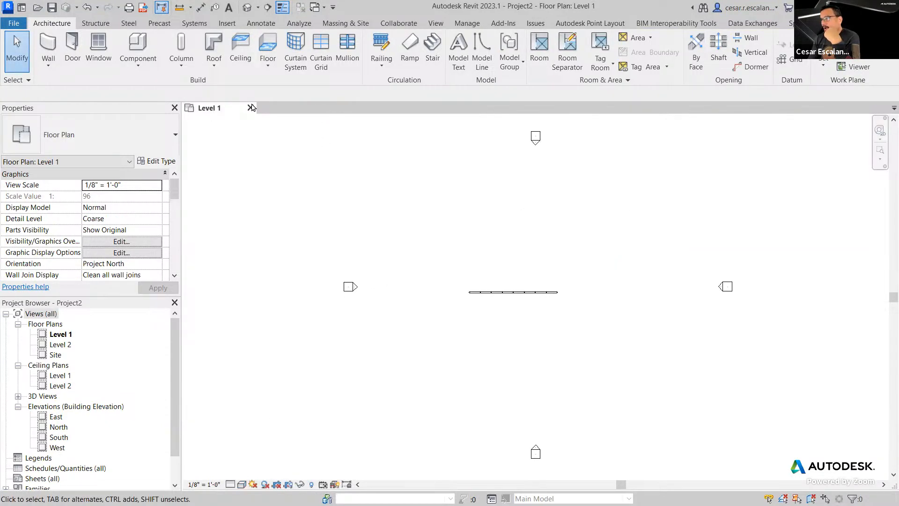
click(252, 108)
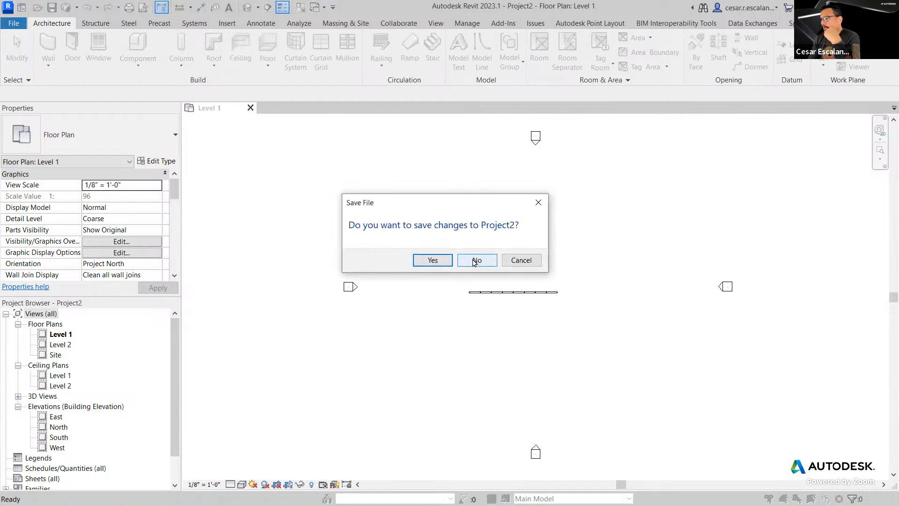
click(475, 260)
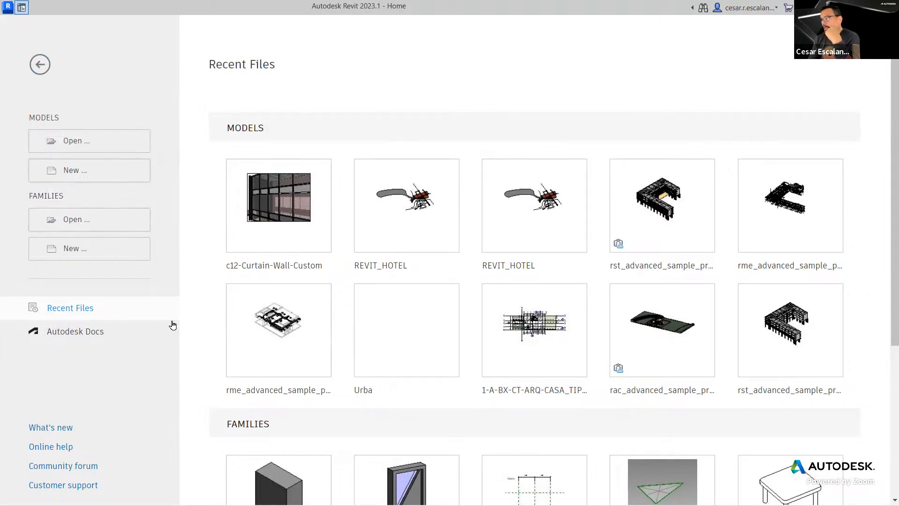
- Create a new family from the Curtain Wall Panel.rft template in the English-Imperial folder
click(85, 253)
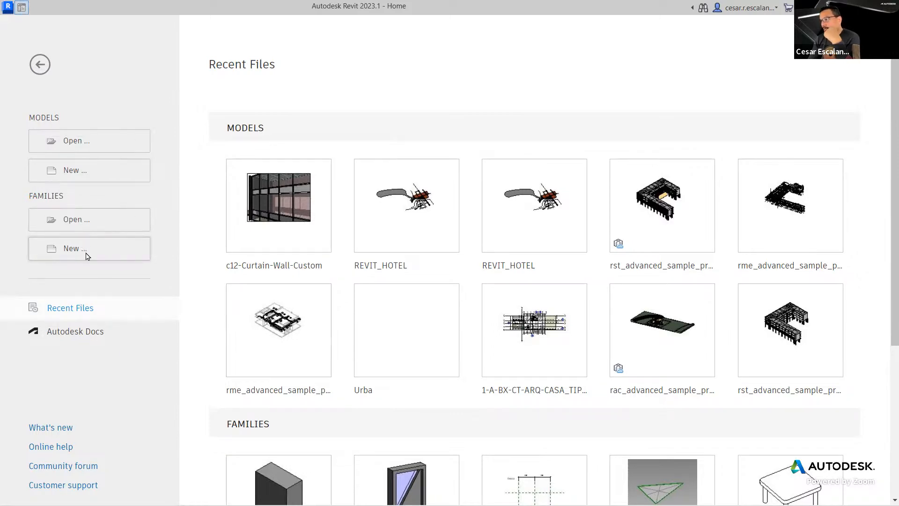
drag(710, 194, 703, 174)
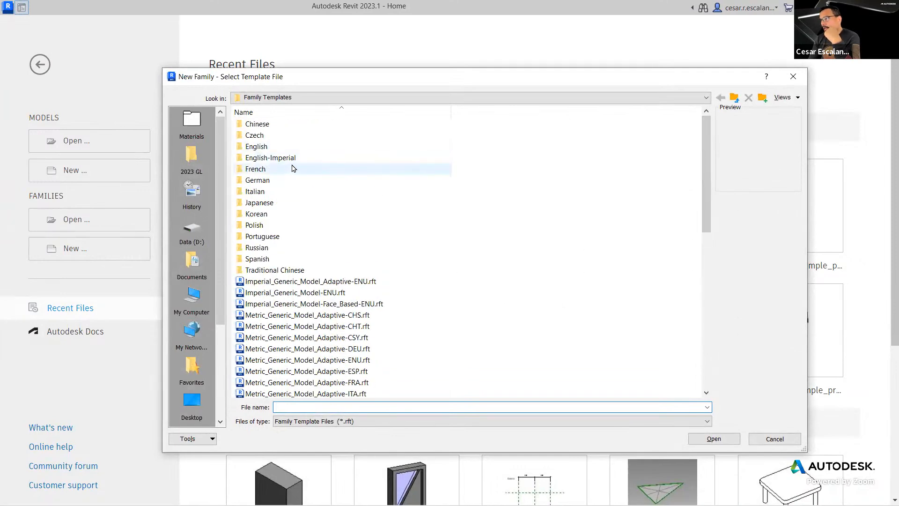
double_click(290, 159)
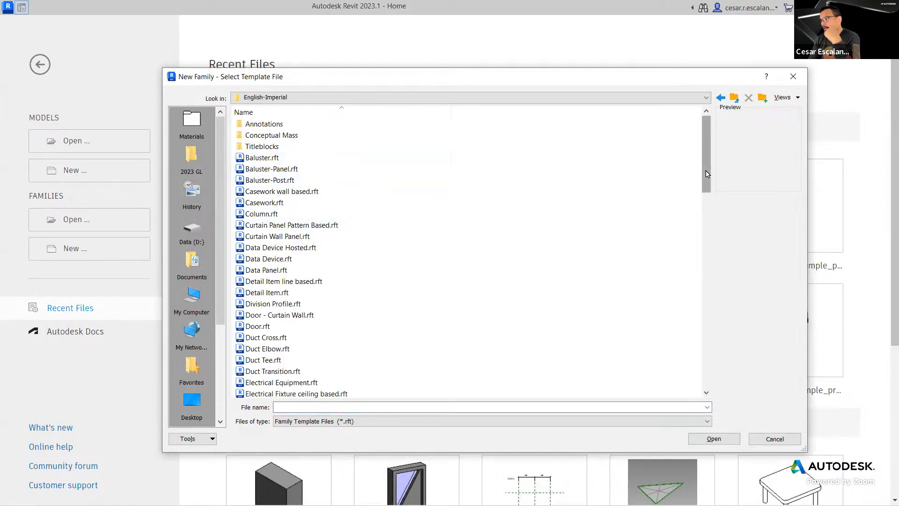
drag(709, 172, 713, 194)
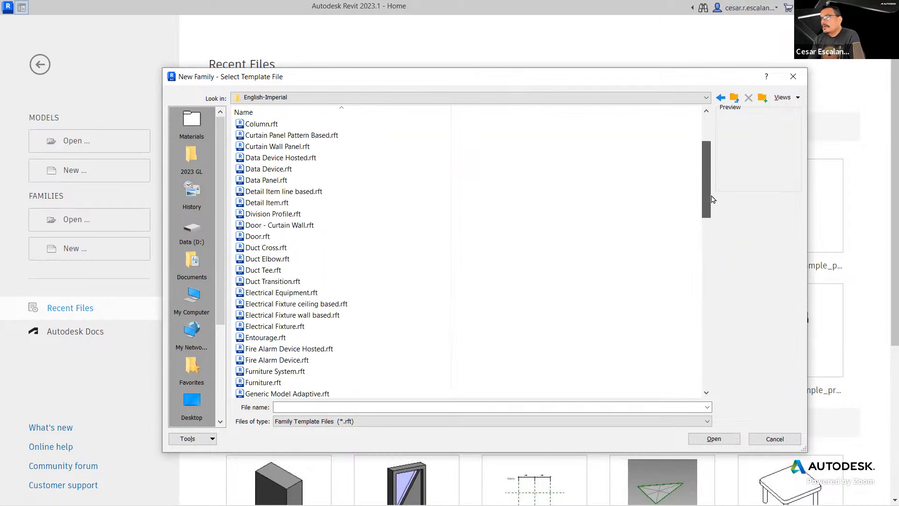
click(298, 149)
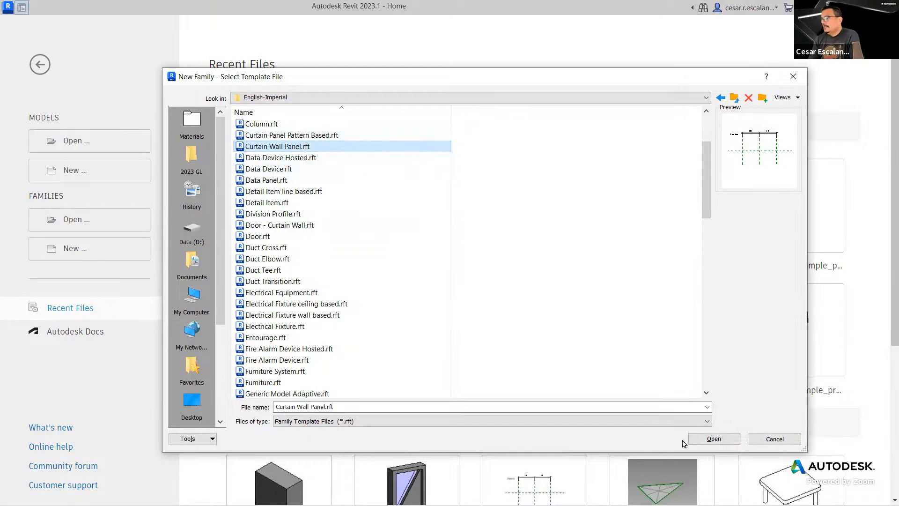
click(714, 439)
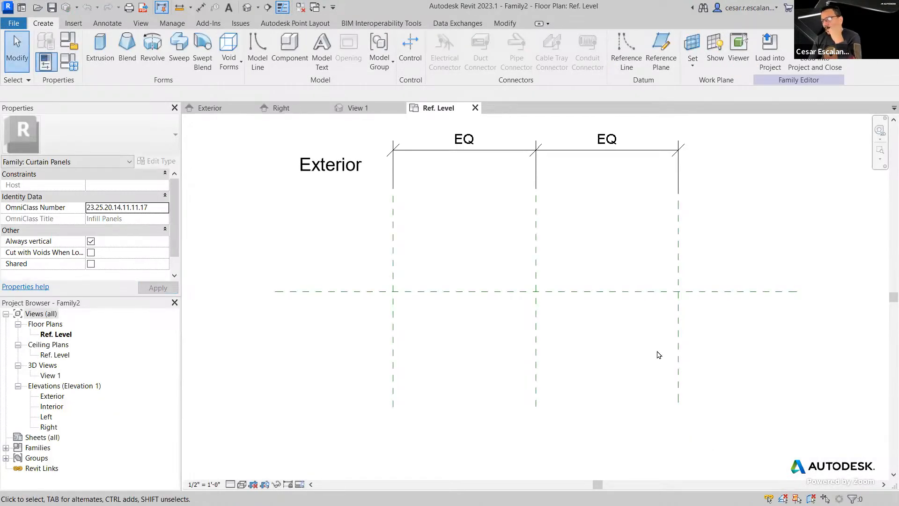
- Examine the vertical reference planes and the Exterior text note in the Ref. Level plan of the curtain panel family
middle_drag(591, 368, 589, 420)
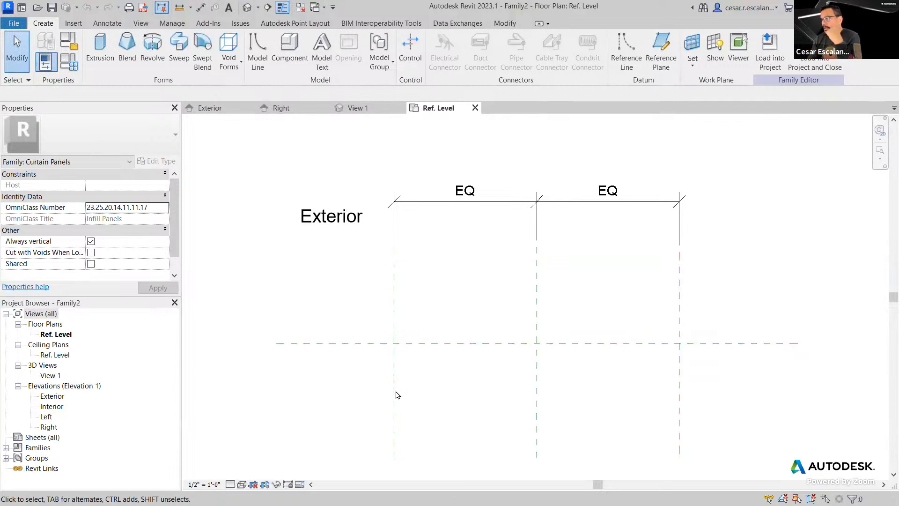
click(537, 397)
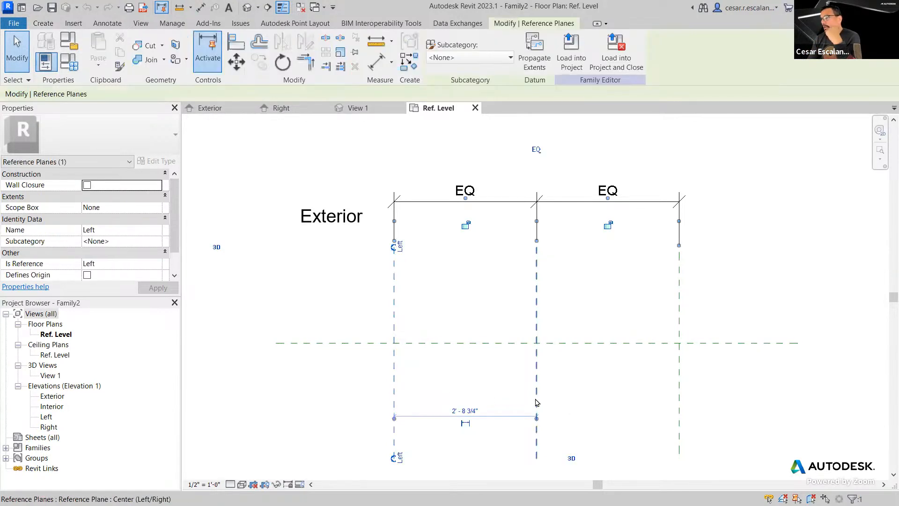
click(679, 411)
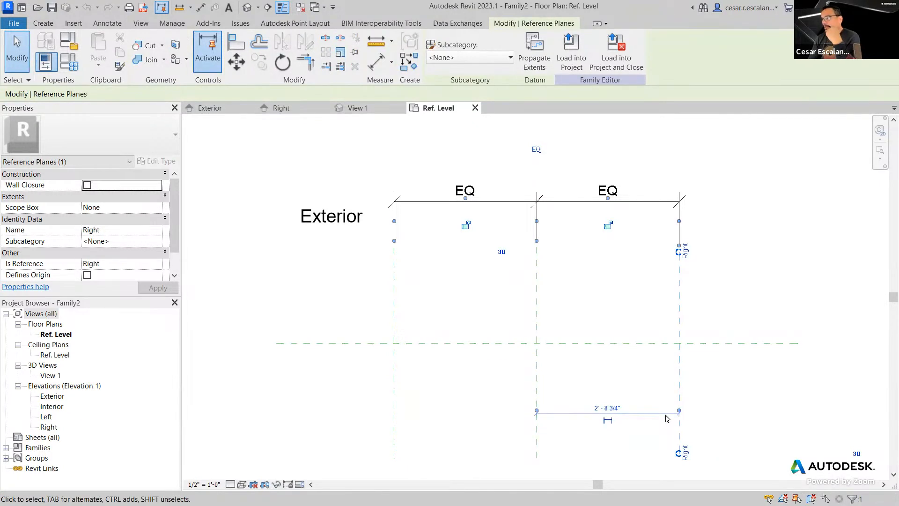
click(416, 360)
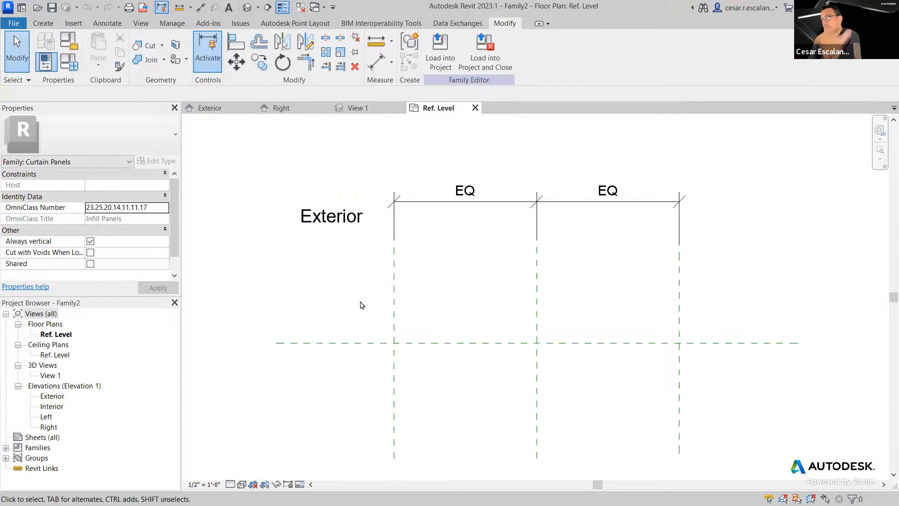
scroll(373, 334, down, 2)
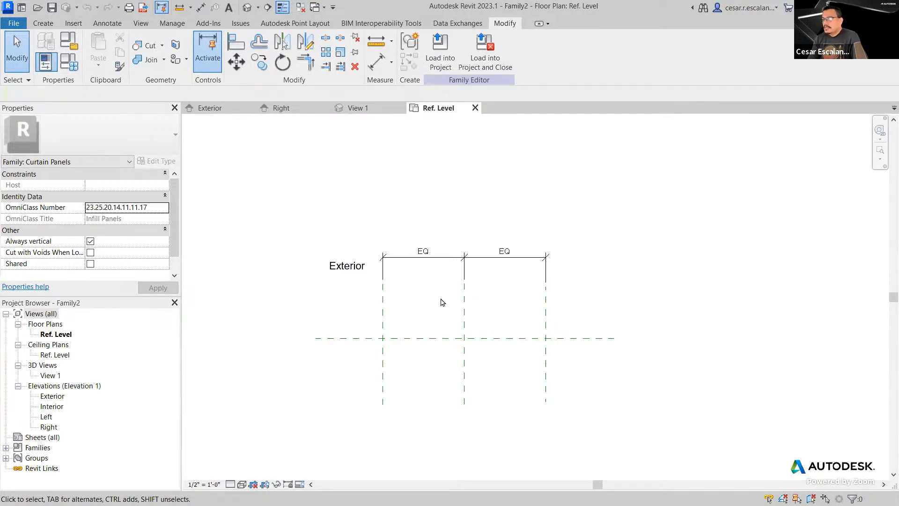
scroll(350, 275, up, 3)
scroll(354, 272, up, 1)
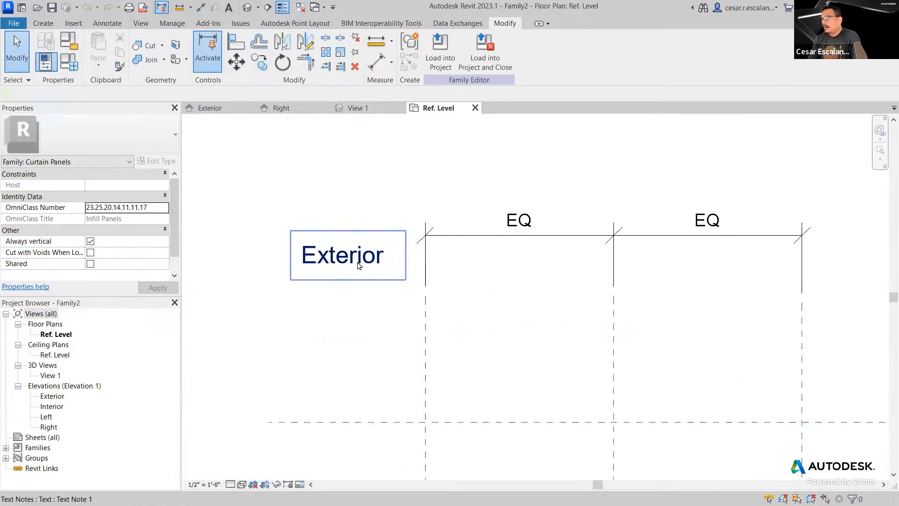
click(356, 265)
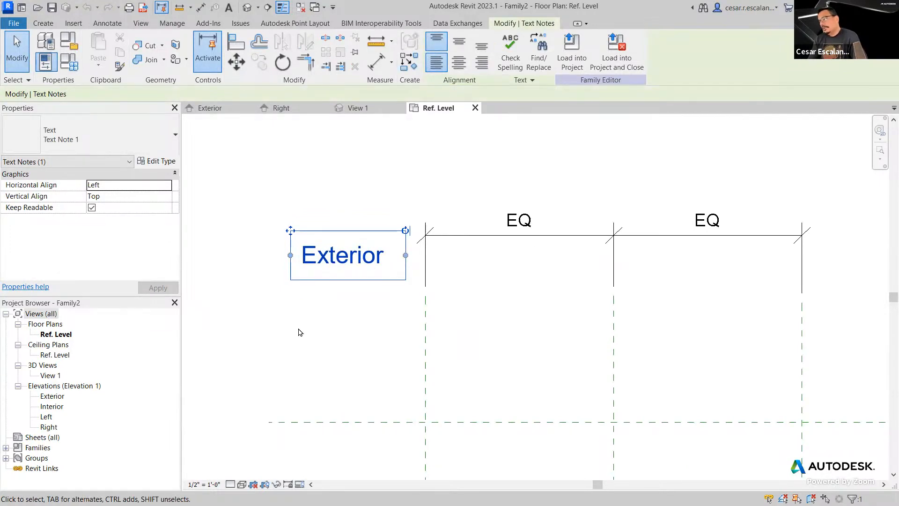
scroll(678, 373, down, 3)
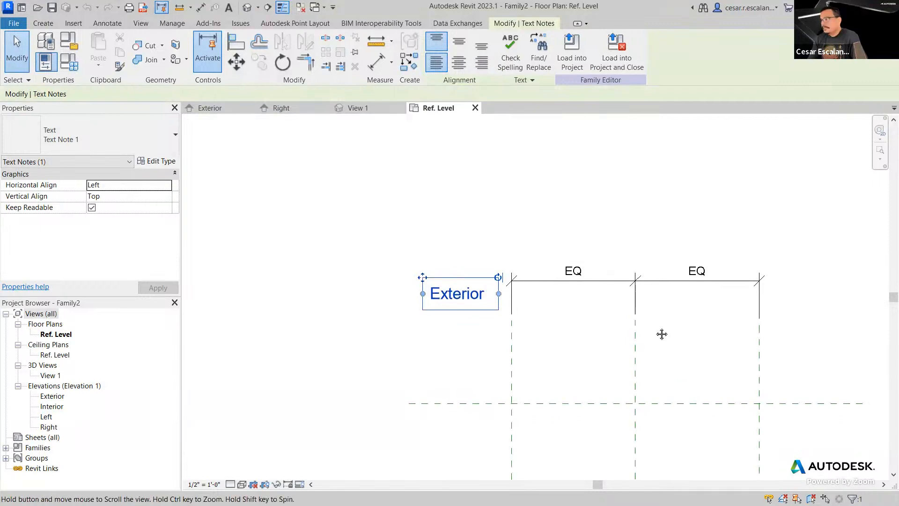
middle_drag(662, 333, 631, 321)
scroll(657, 405, up, 2)
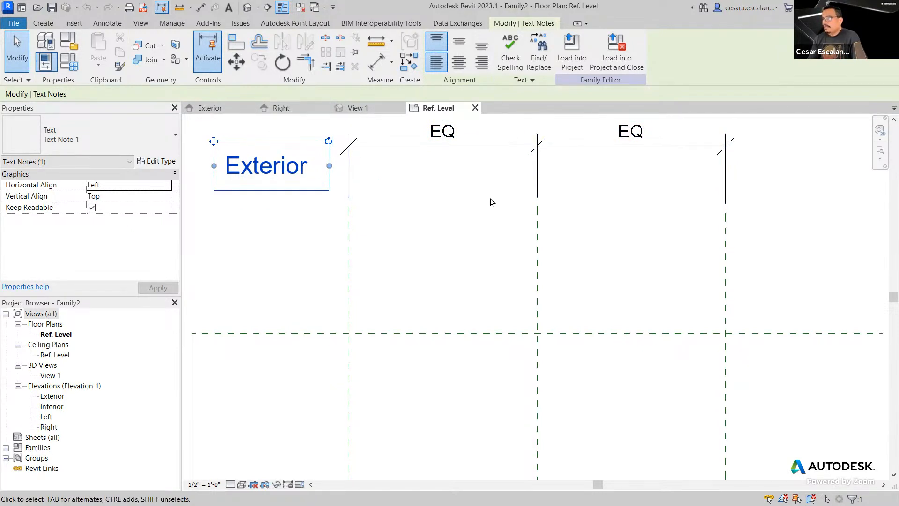
- Look through the family's Exterior and Right elevations and the View 1 3D view, and return to the Ref. Level plan
click(205, 110)
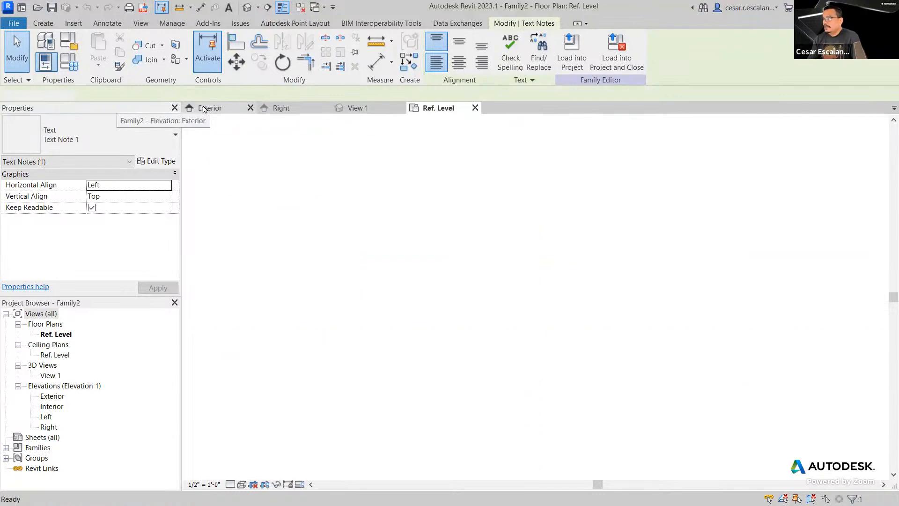
click(277, 108)
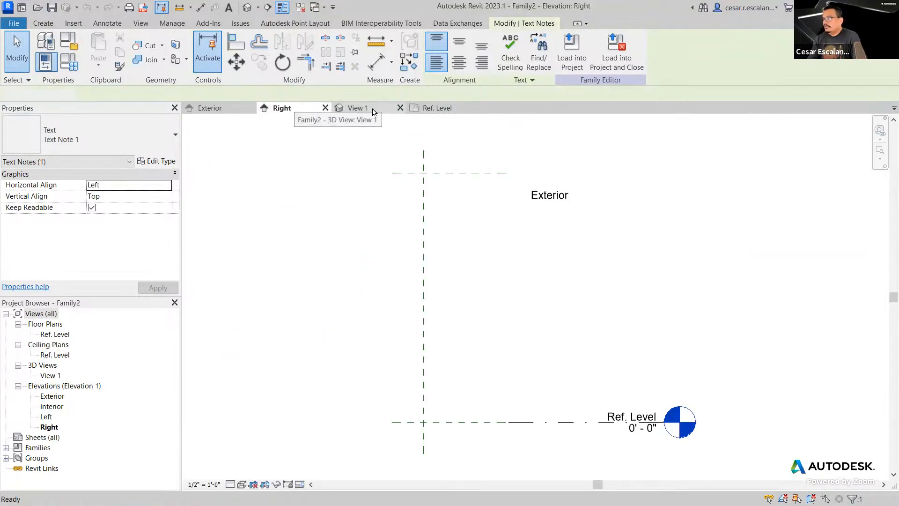
click(373, 110)
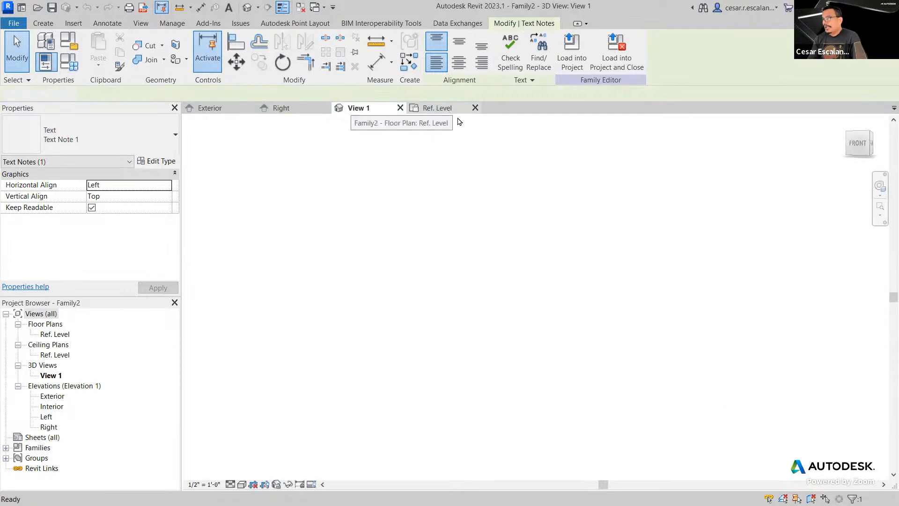
click(447, 110)
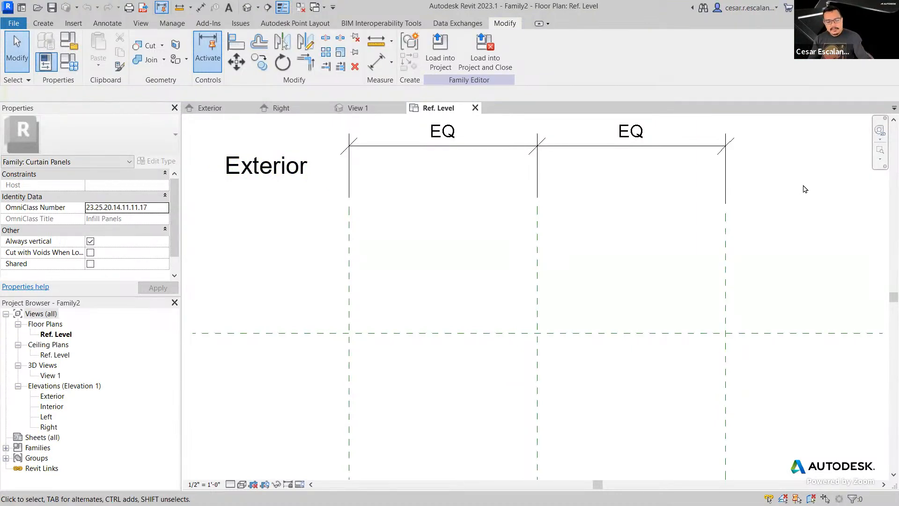
- Tile the family's Ref. Level, Right, View 1 and Exterior views so that all four show together
key(F8)
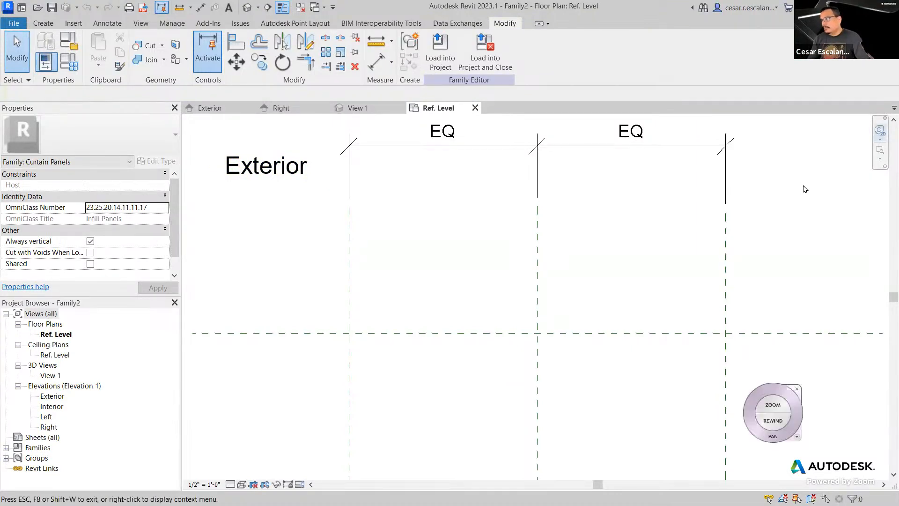
key(Escape)
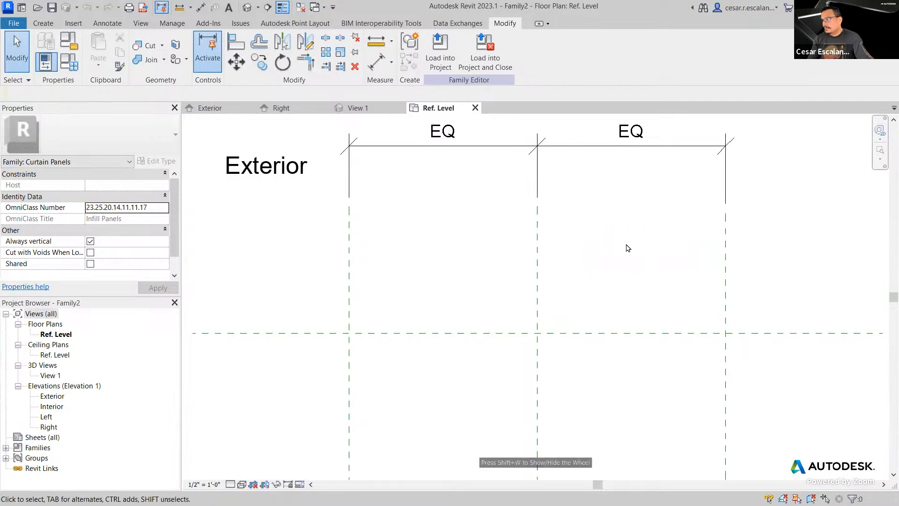
key(w)
key(t)
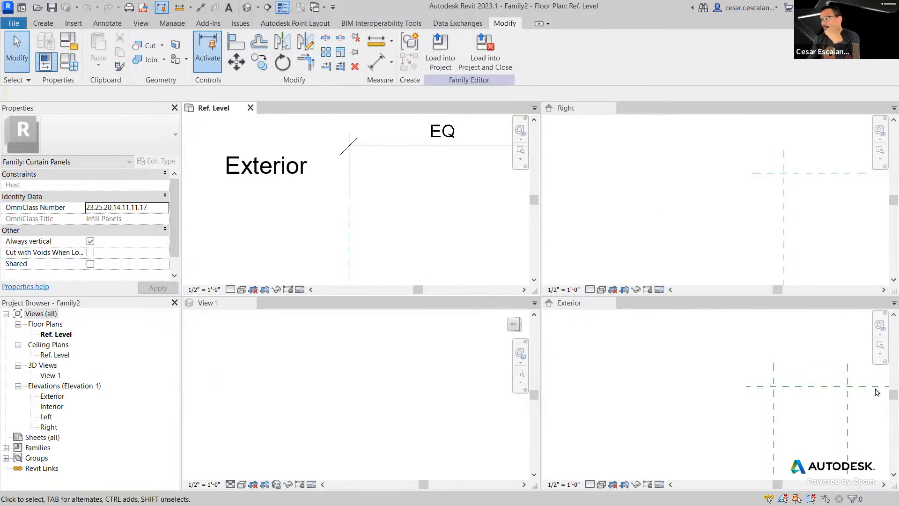
click(481, 397)
scroll(457, 218, down, 3)
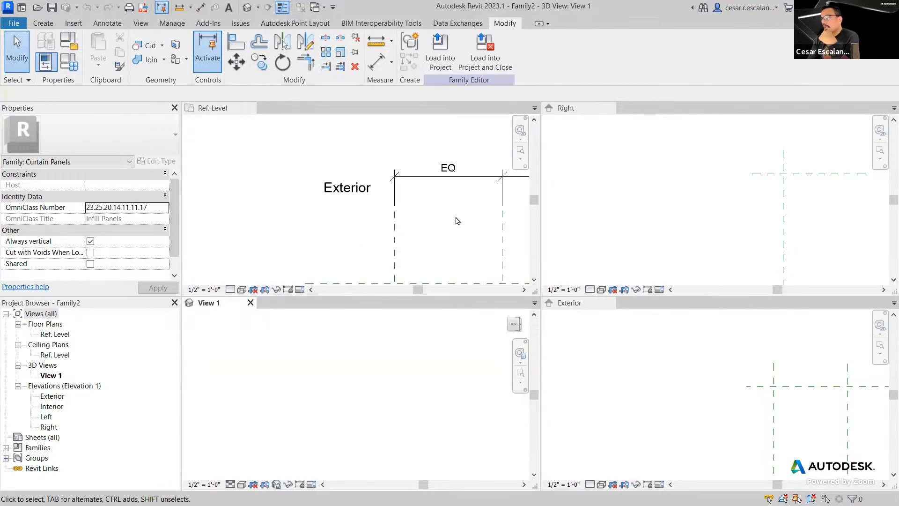
- Retile the family's views with Right, Exterior and View 1 active in turn, and close View 1 so the Exterior elevation gets the full-height pane
click(420, 201)
scroll(430, 227, down, 2)
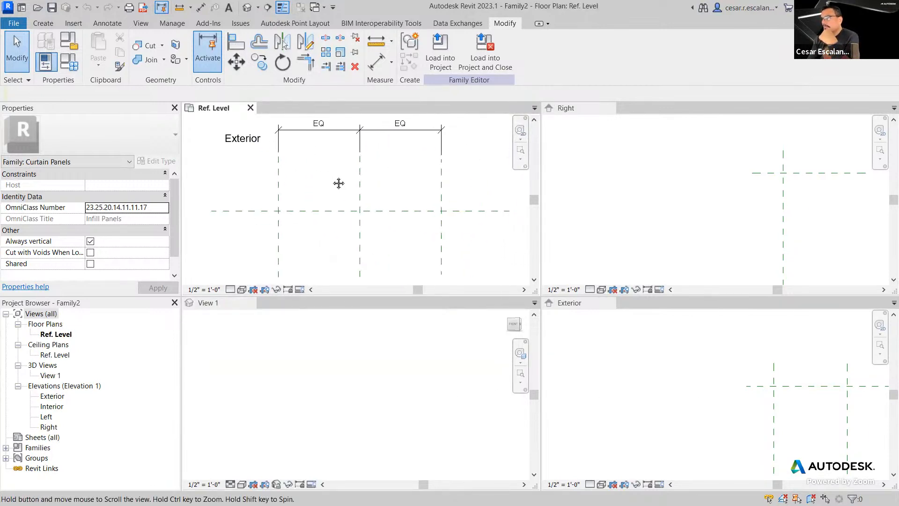
click(328, 357)
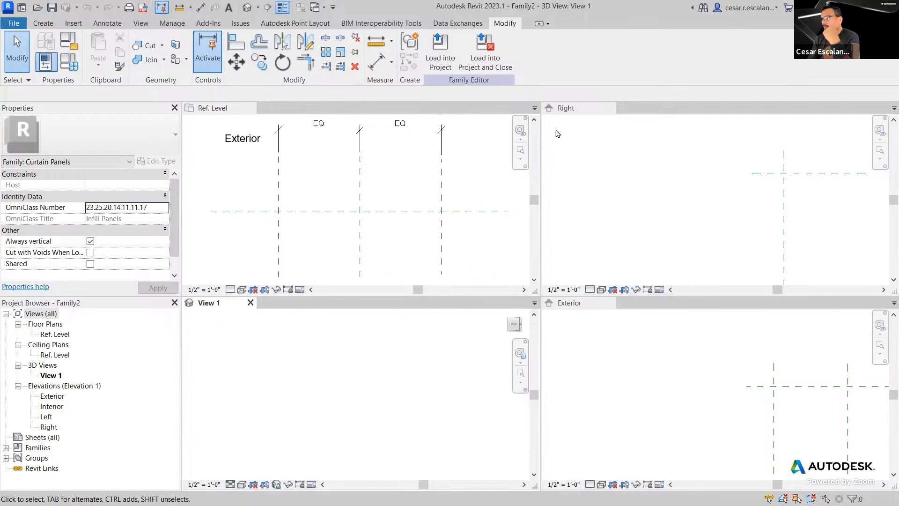
click(574, 115)
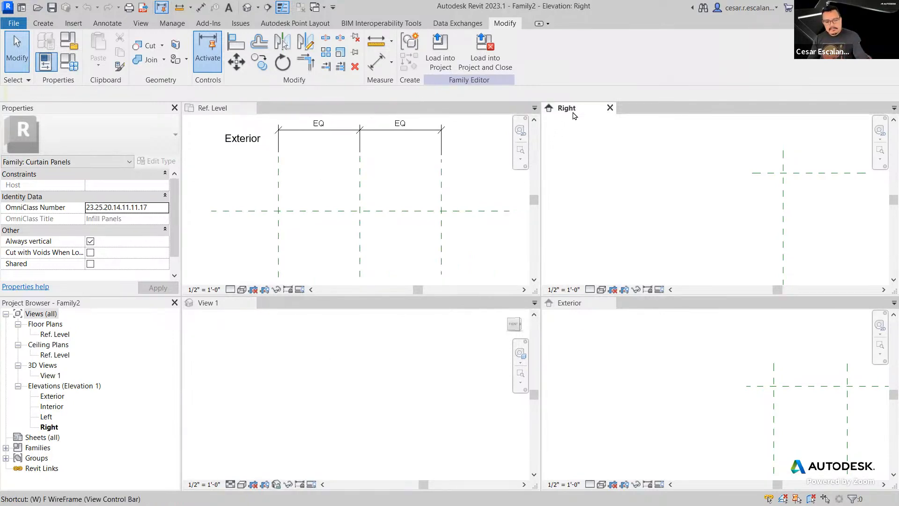
key(t)
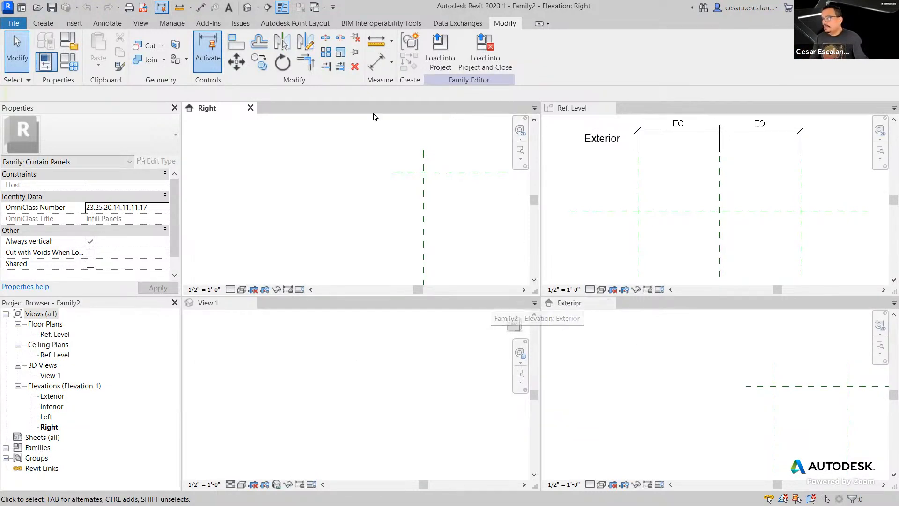
click(578, 304)
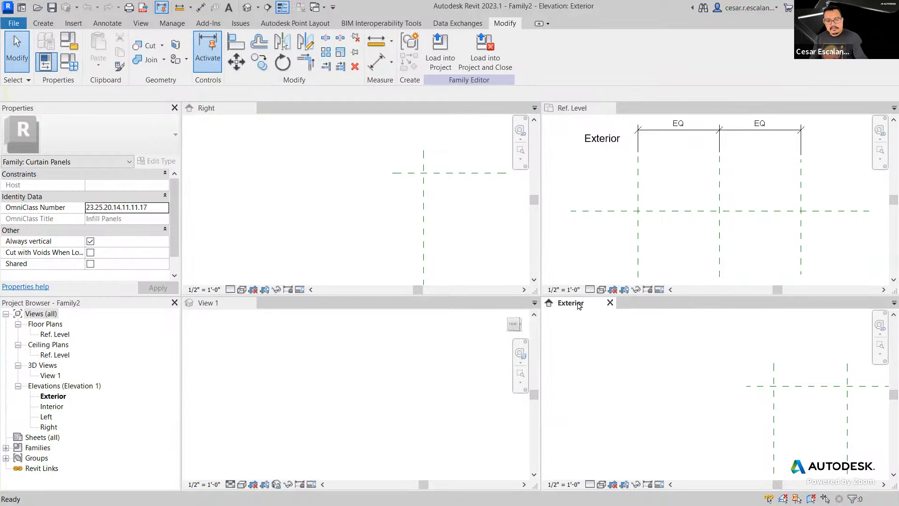
key(w)
key(t)
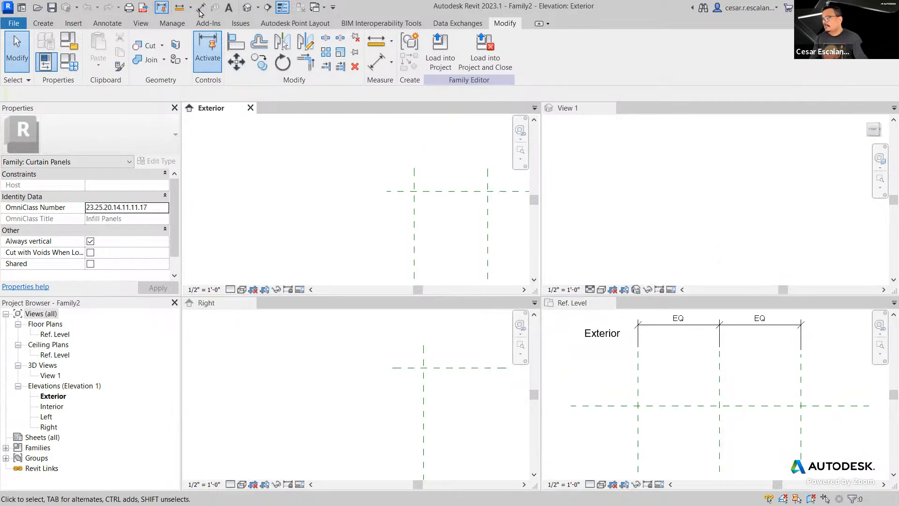
click(579, 110)
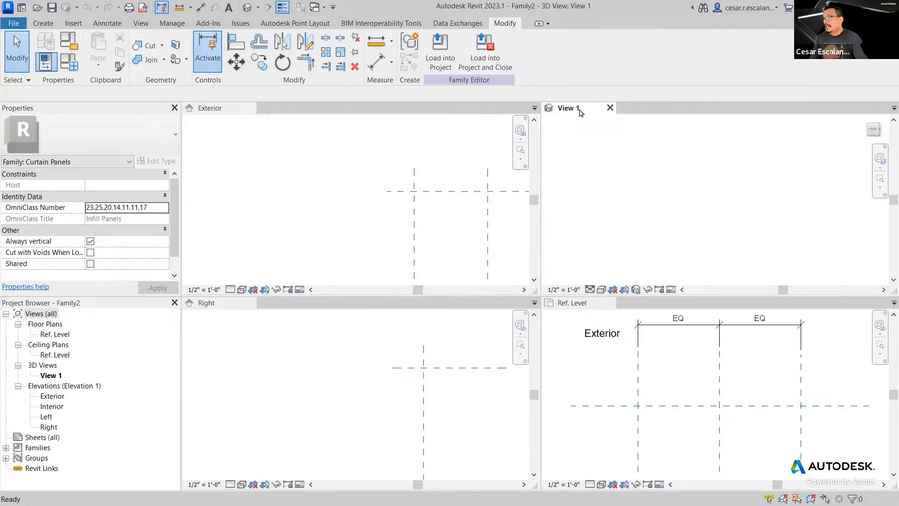
key(w)
key(t)
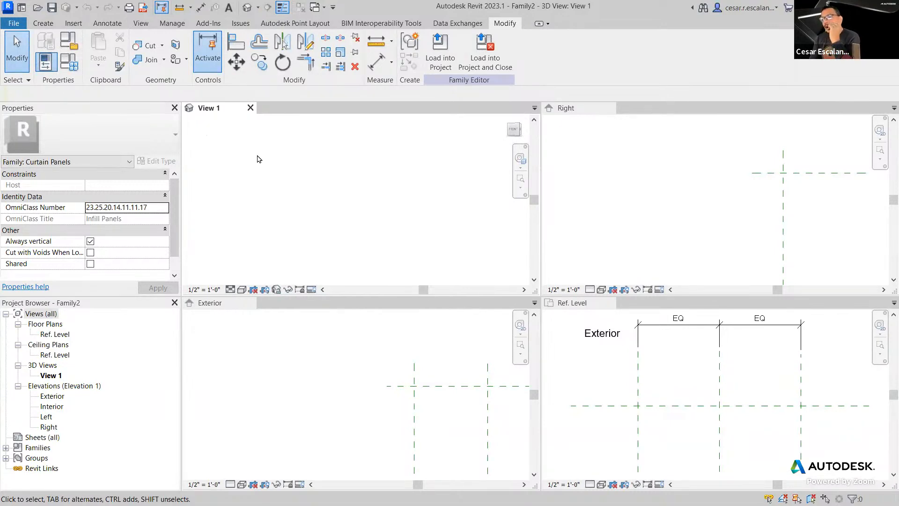
click(250, 108)
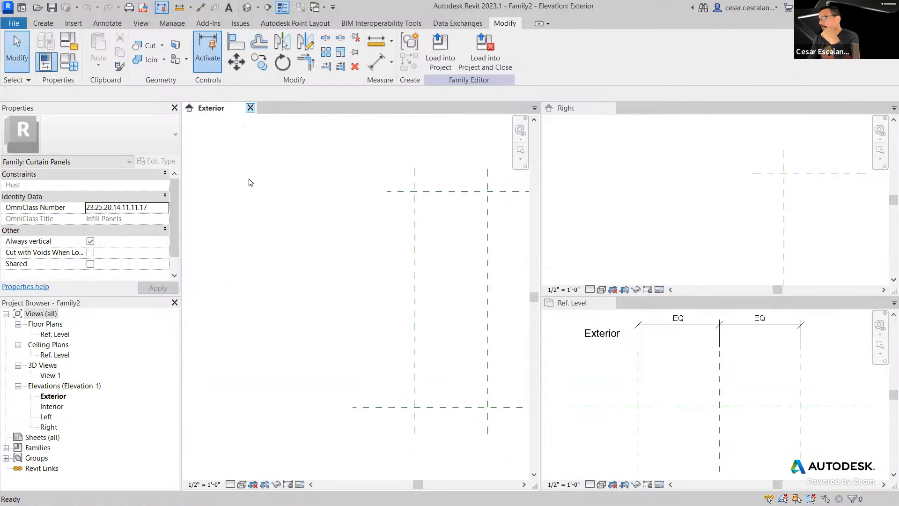
- Fit the complete reference plane layout, including the Ref. Level line, into the Exterior and Right elevation panes
scroll(277, 238, down, 1)
middle_drag(369, 260, 247, 257)
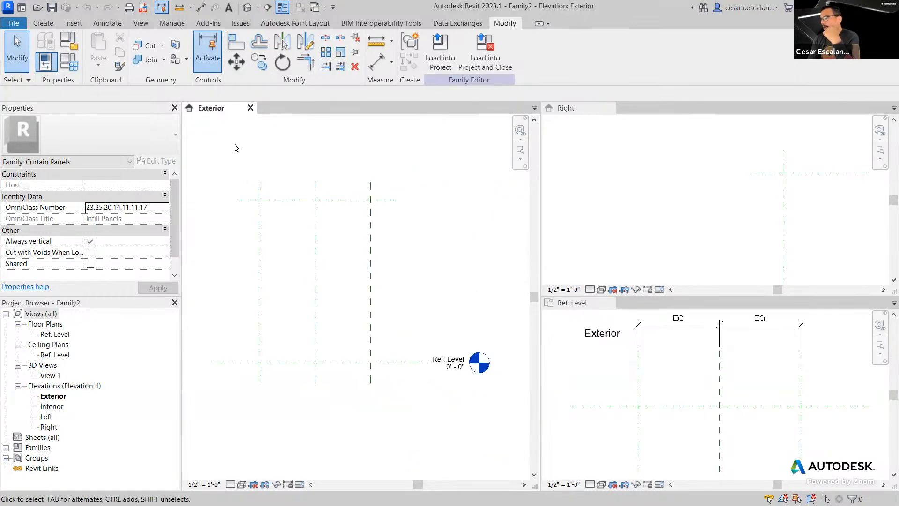
click(616, 198)
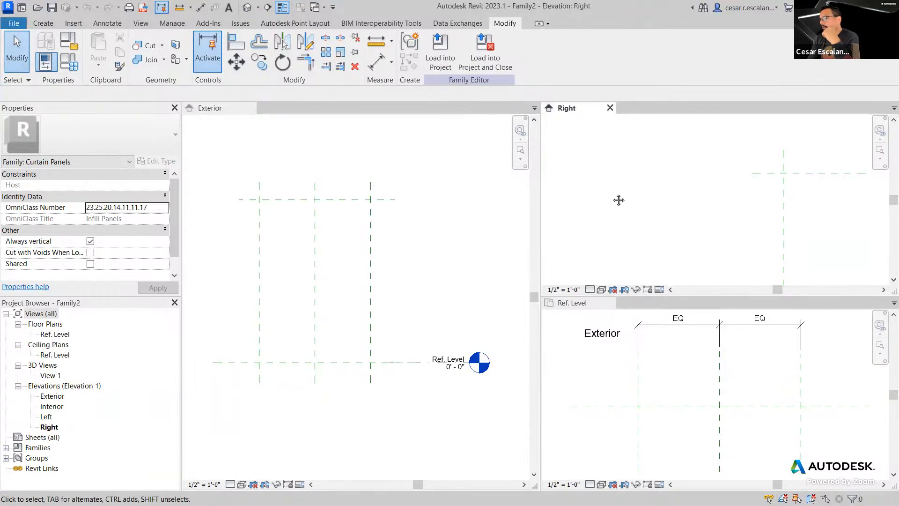
middle_drag(617, 199, 560, 166)
click(589, 367)
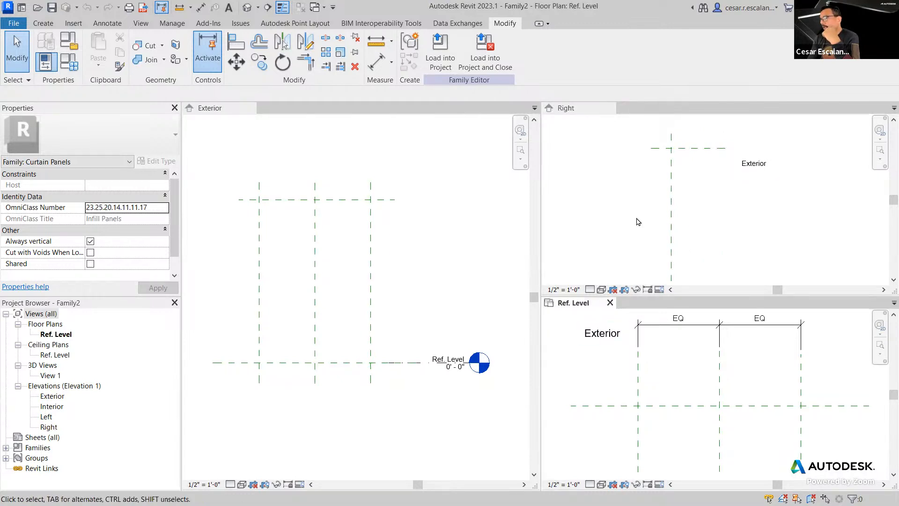
scroll(740, 205, down, 1)
click(735, 213)
scroll(729, 209, down, 2)
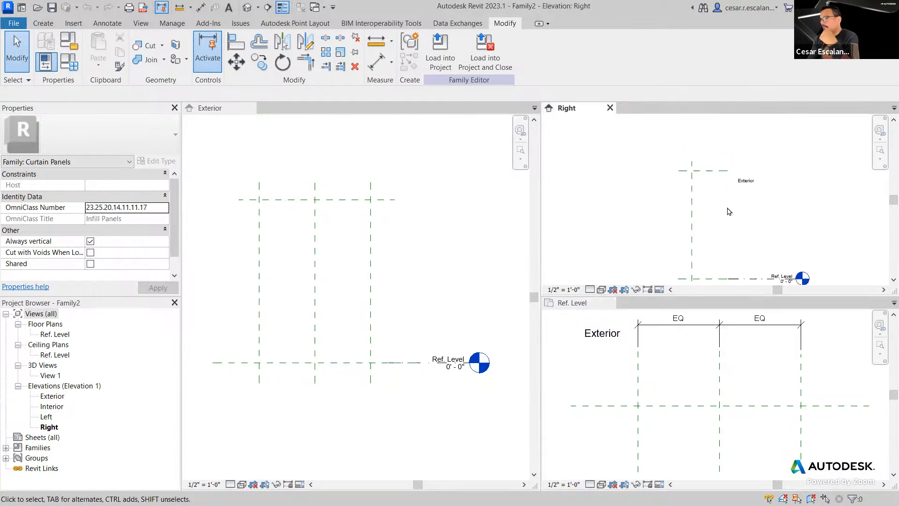
middle_drag(729, 211, 710, 203)
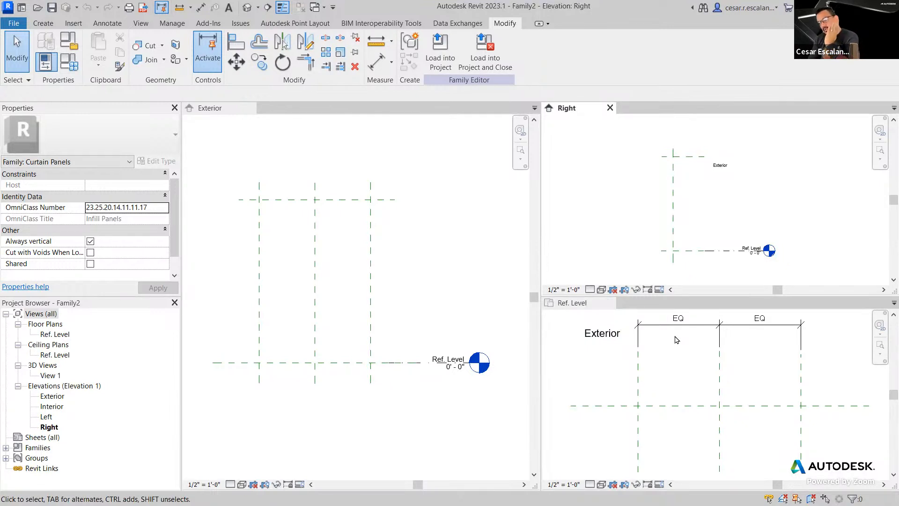
click(432, 318)
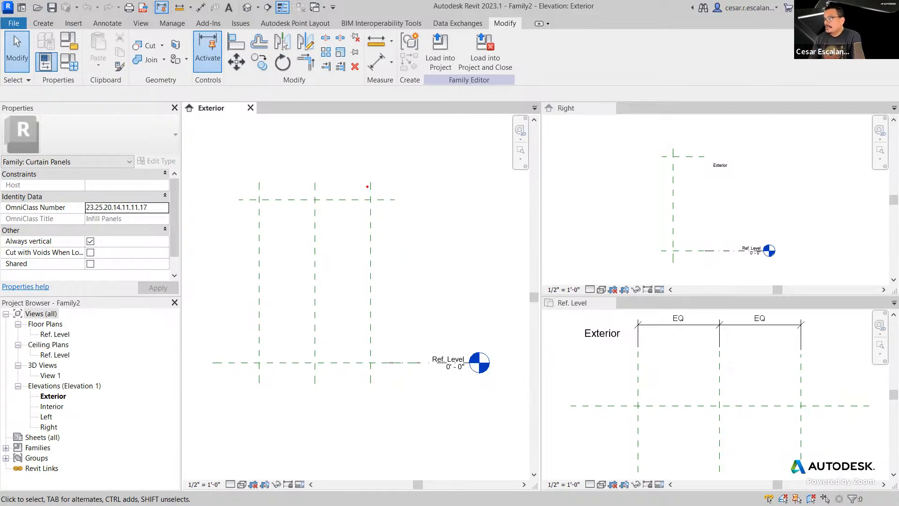
mouse_move(369, 187)
mouse_down()
mouse_move(400, 258)
mouse_move(350, 354)
mouse_up()
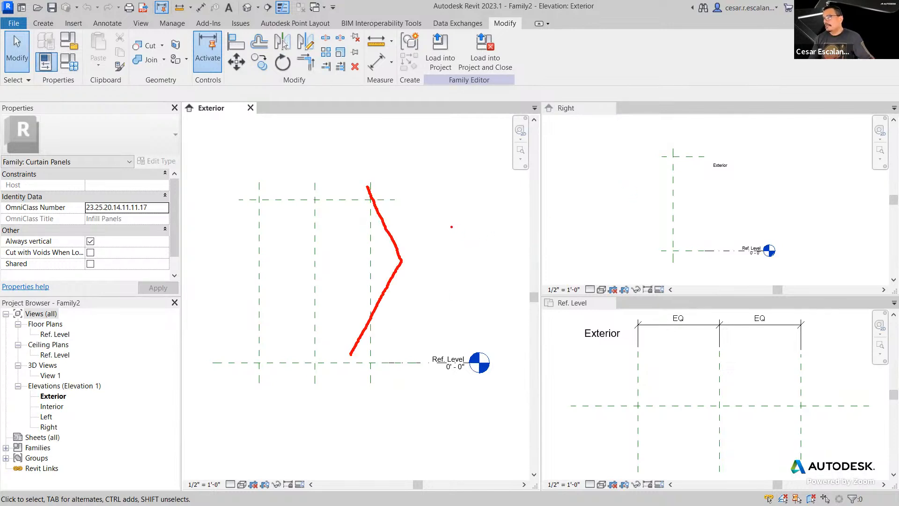
key(Escape)
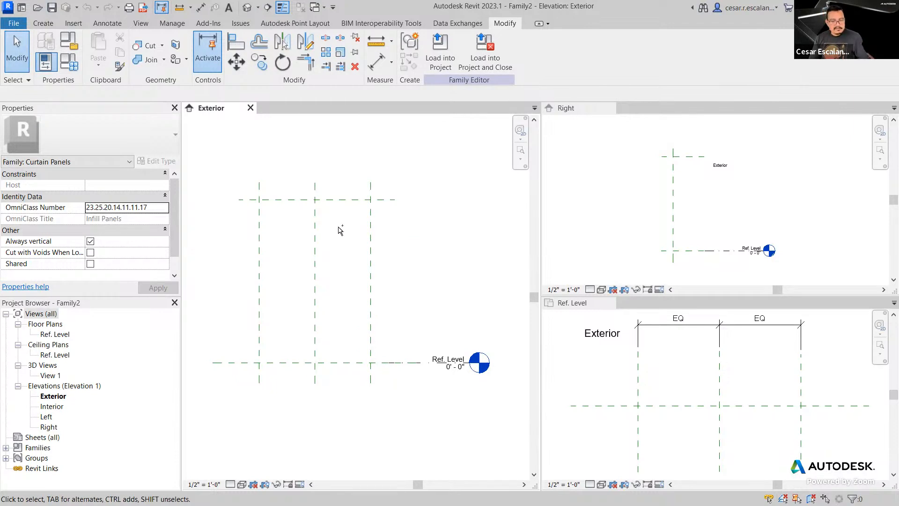
mouse_move(261, 208)
mouse_down()
mouse_move(256, 359)
mouse_move(375, 360)
mouse_move(384, 201)
mouse_move(257, 193)
mouse_up()
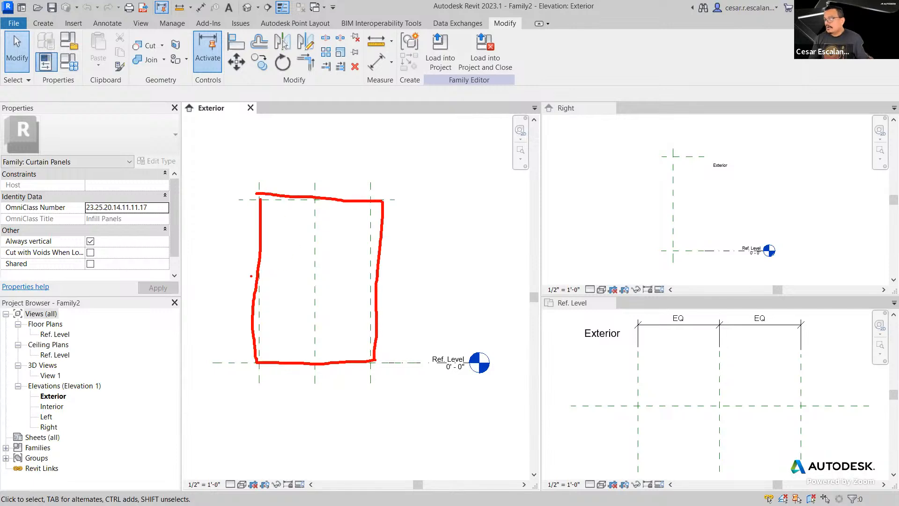
drag(257, 279, 377, 279)
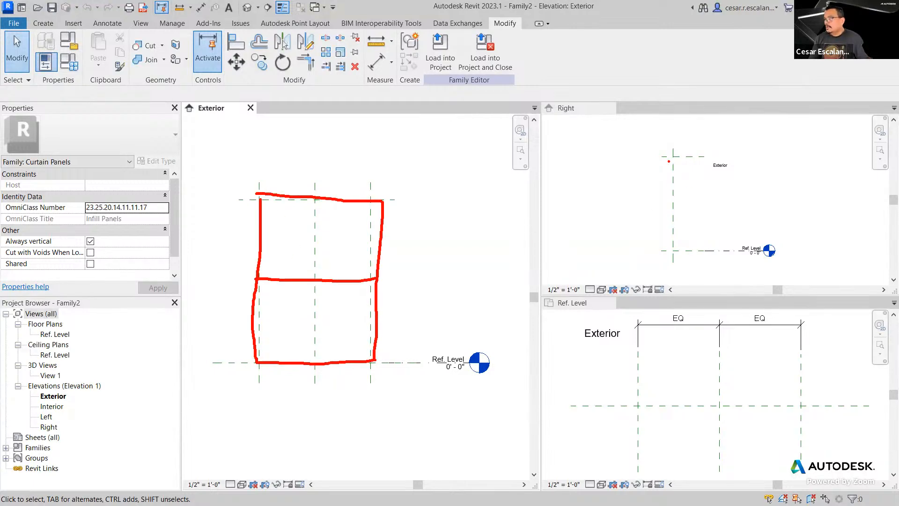
mouse_move(673, 156)
mouse_down()
mouse_move(696, 204)
mouse_move(671, 248)
mouse_up()
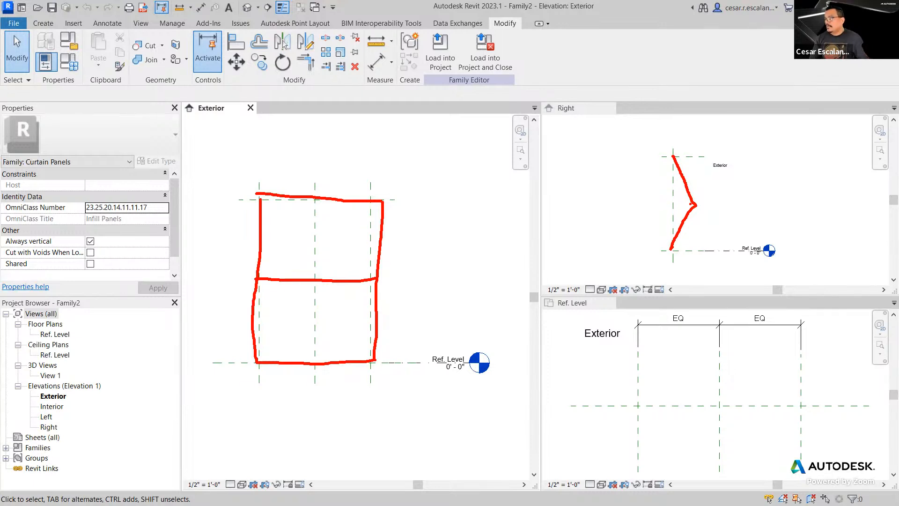
drag(662, 209, 695, 205)
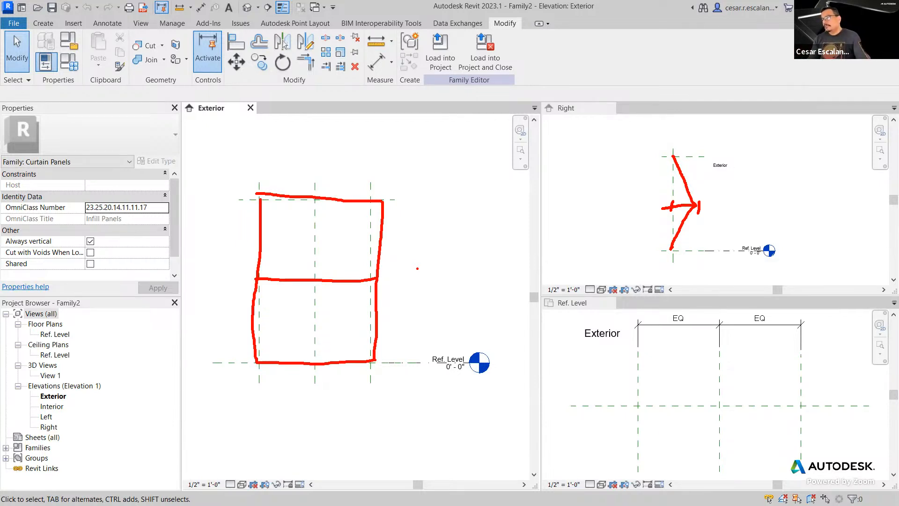
key(Escape)
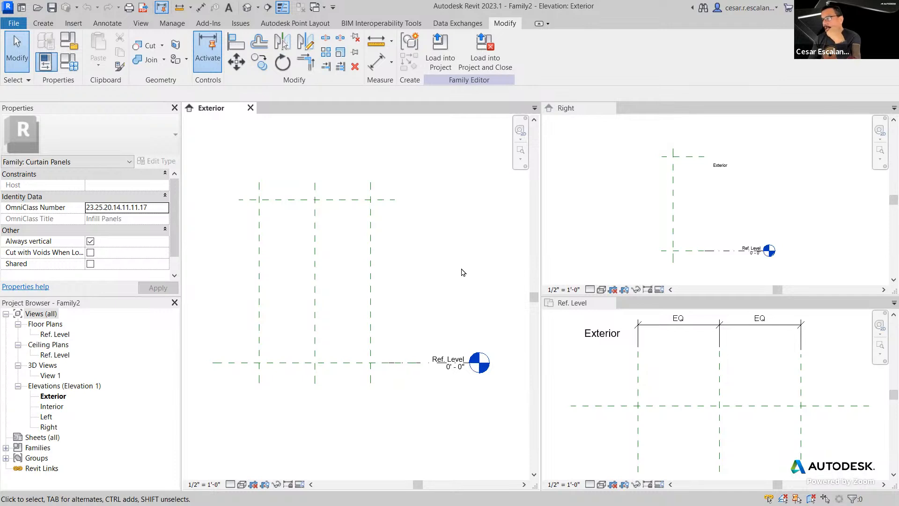
- Inspect the properties of the outer vertical, upper and lower reference planes and the Ref. Level datum in the Exterior elevation
scroll(361, 295, up, 3)
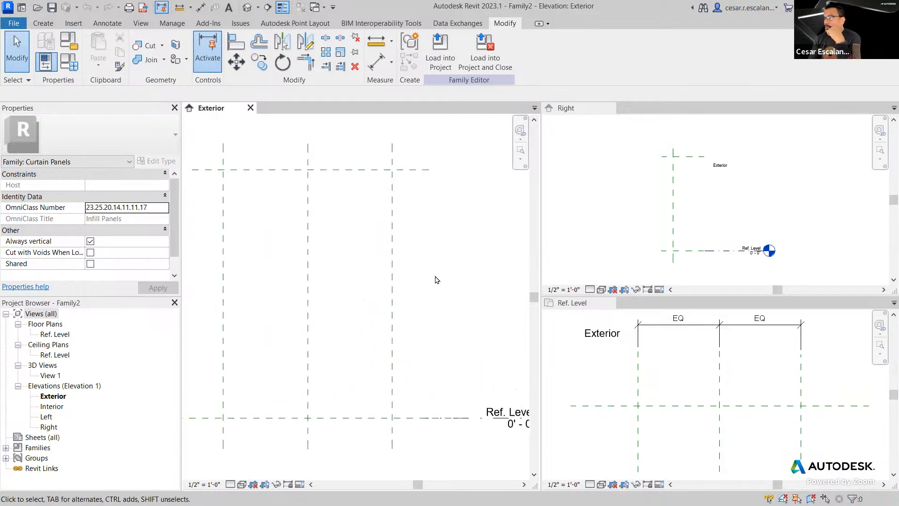
scroll(421, 385, down, 2)
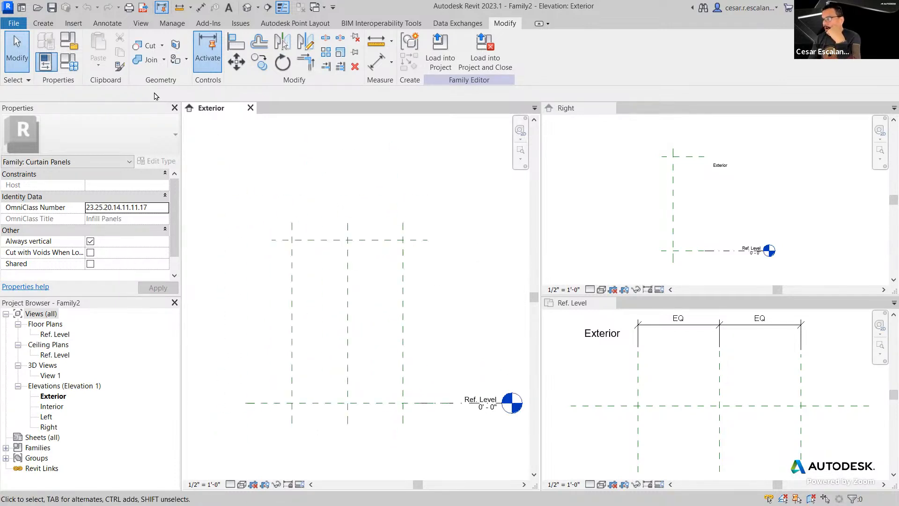
click(292, 315)
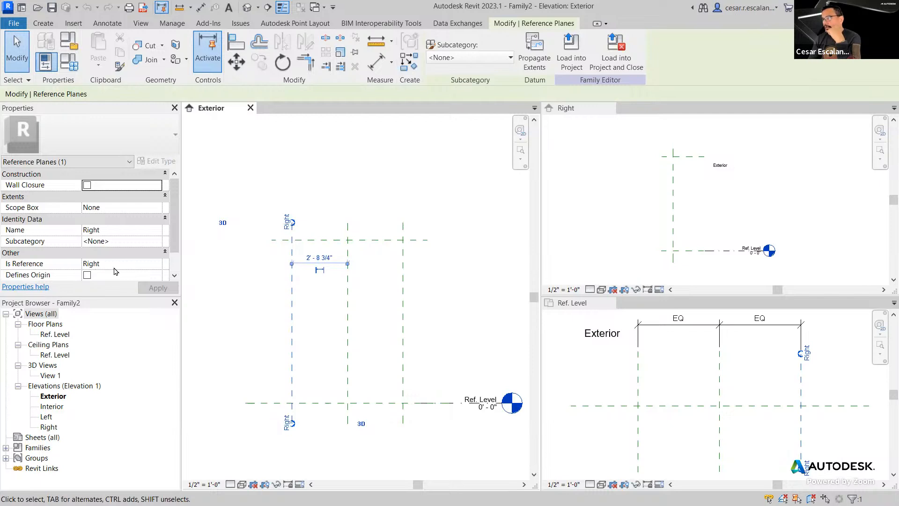
click(403, 314)
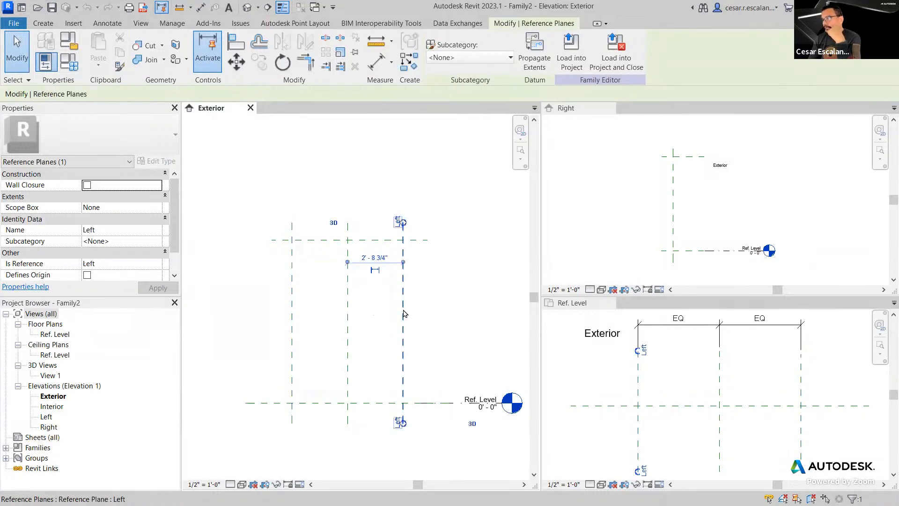
click(365, 240)
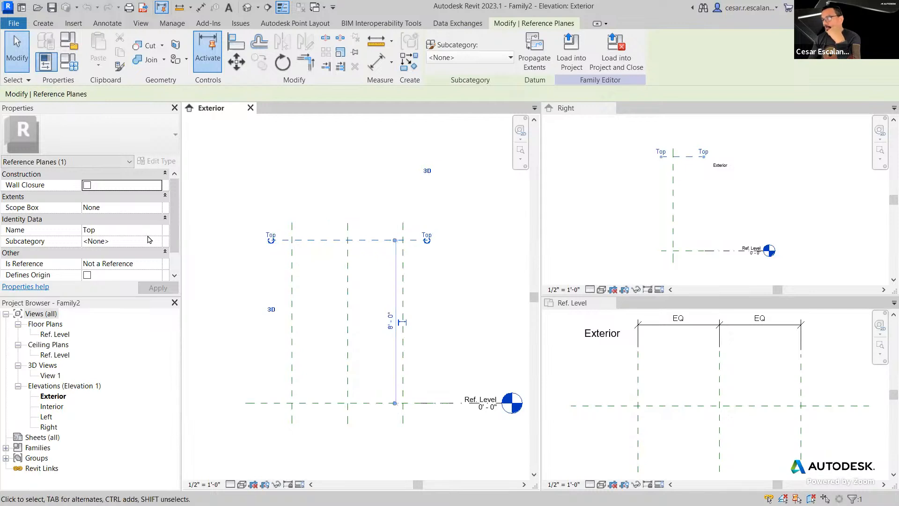
click(325, 416)
click(325, 404)
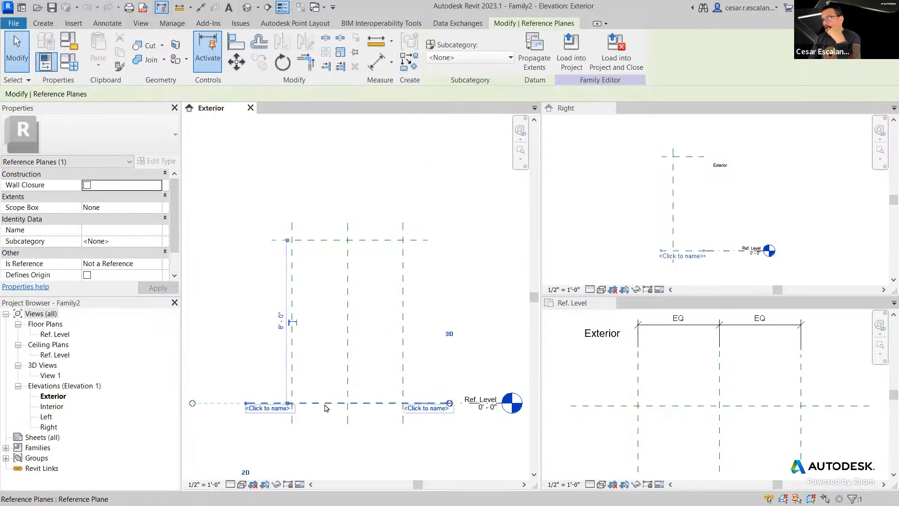
scroll(144, 265, down, 1)
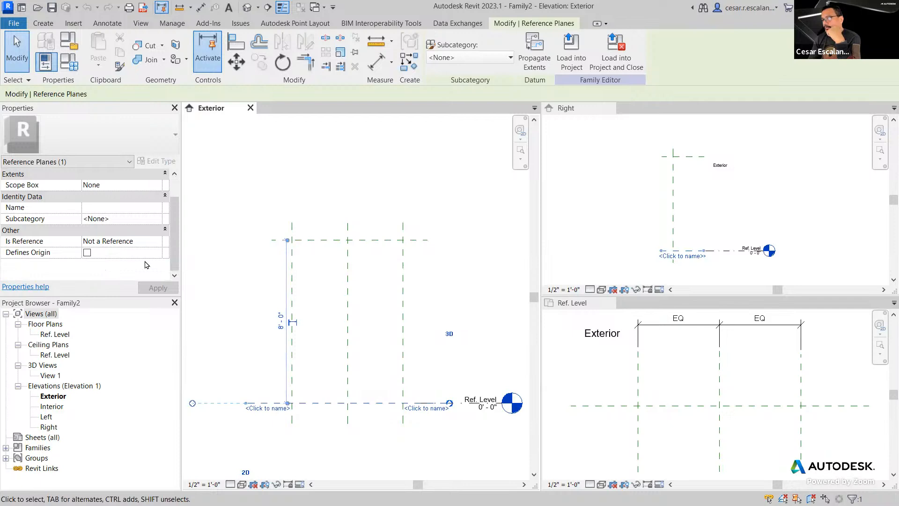
click(381, 451)
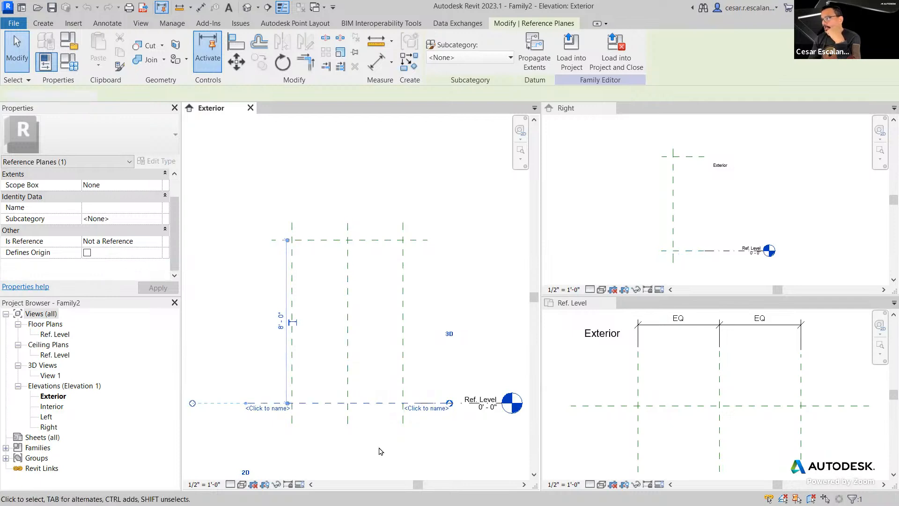
click(487, 407)
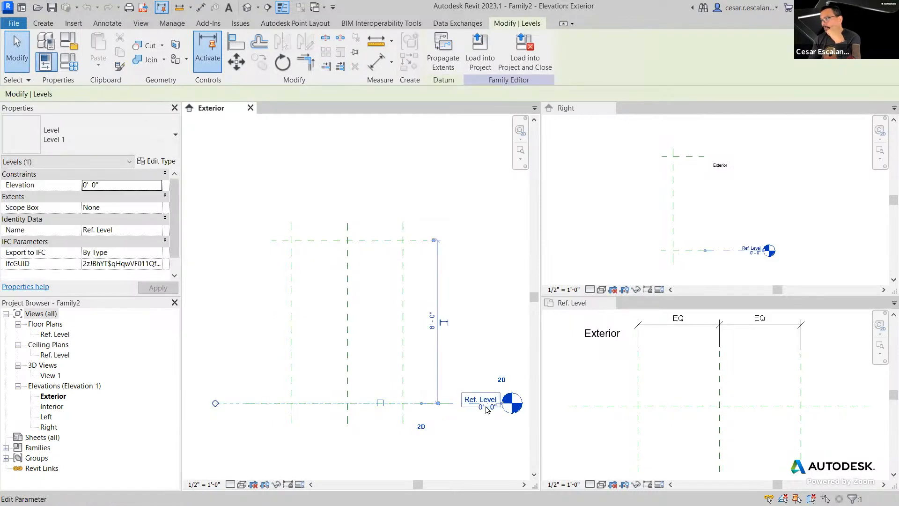
key(Escape)
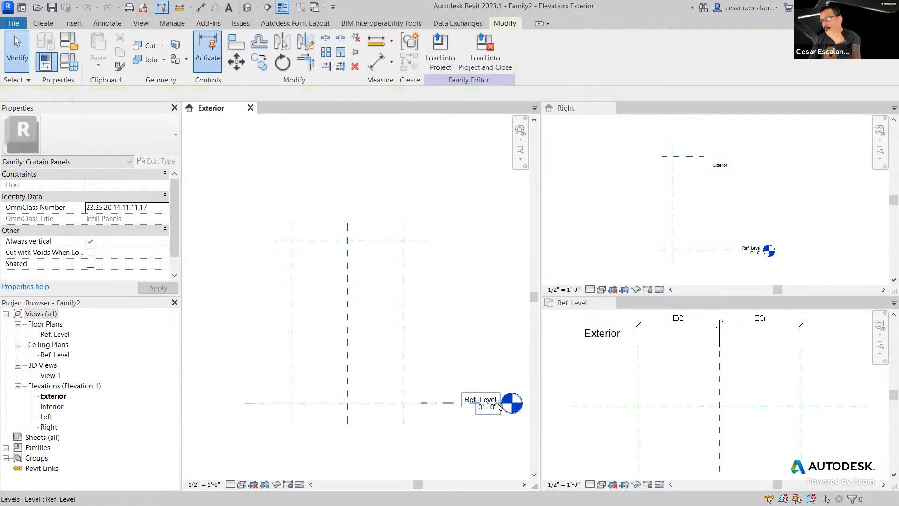
- Inspect the properties of the Right, Left, Top and unnamed lower reference planes in the Exterior elevation
scroll(412, 339, up, 1)
middle_drag(422, 304, 450, 265)
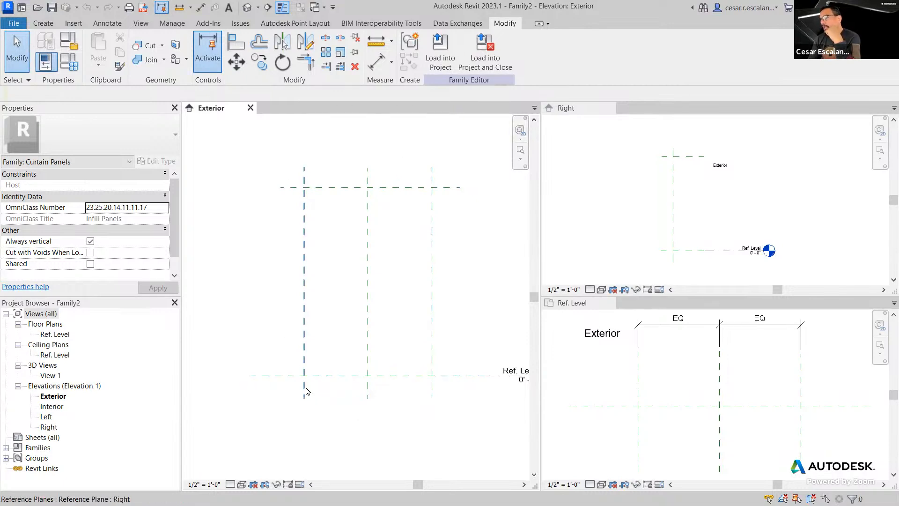
click(304, 323)
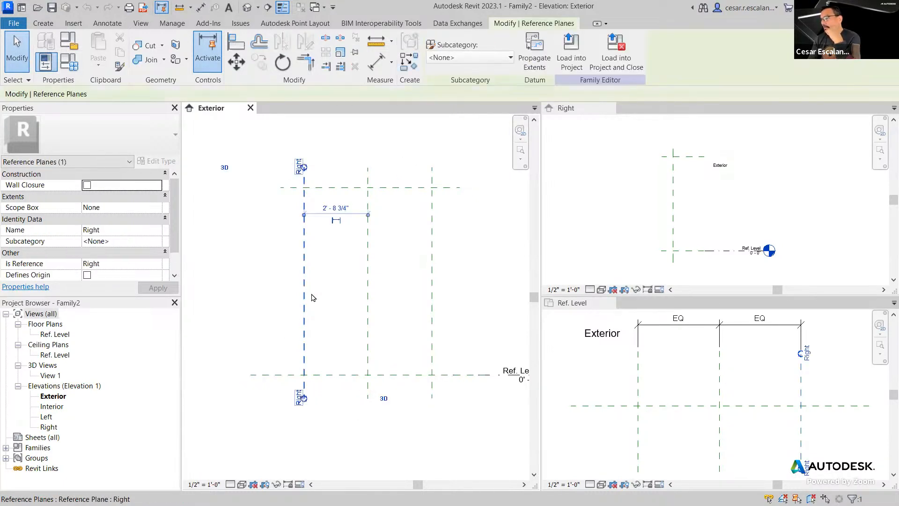
click(432, 284)
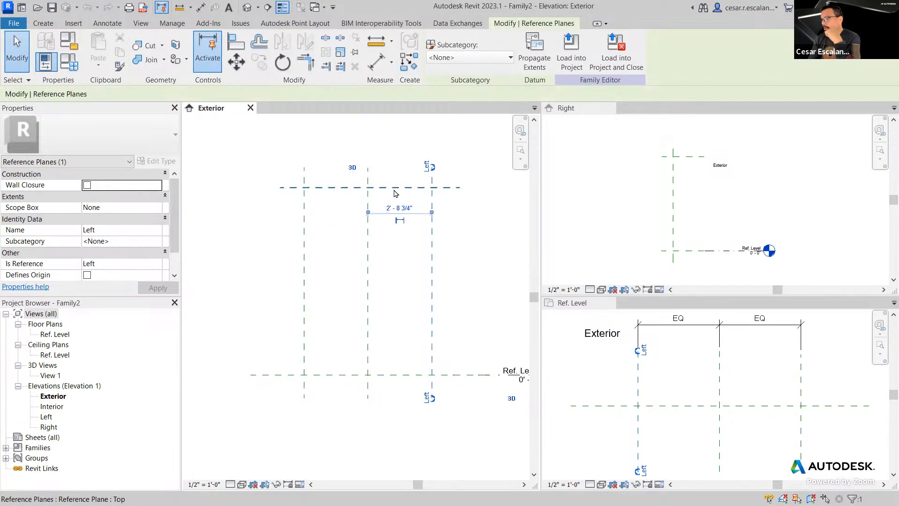
click(395, 191)
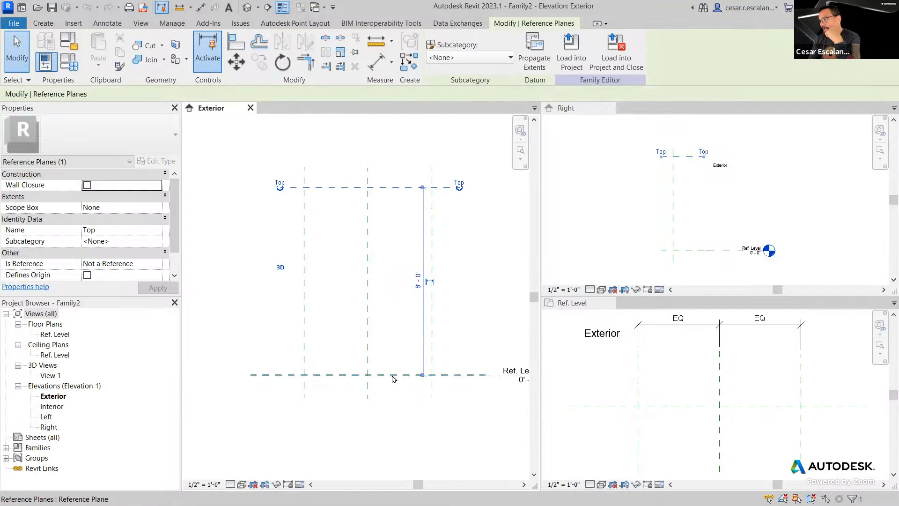
click(392, 375)
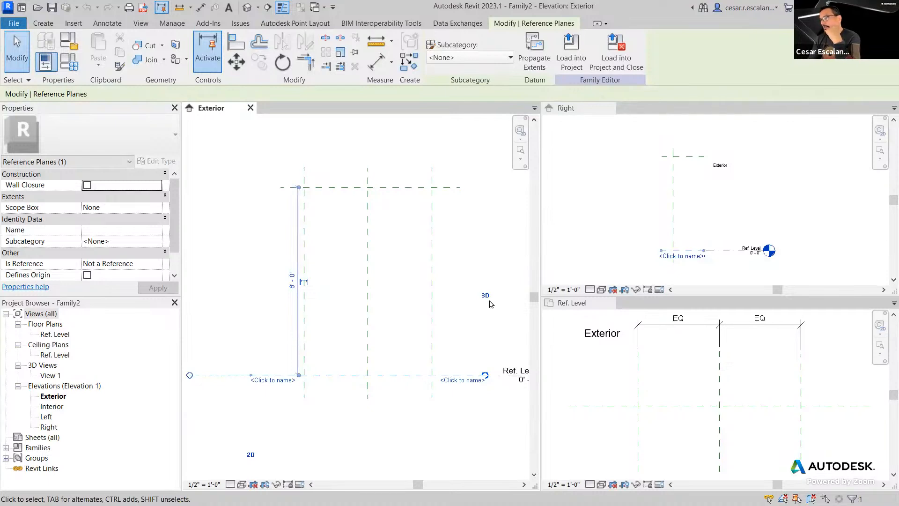
key(Escape)
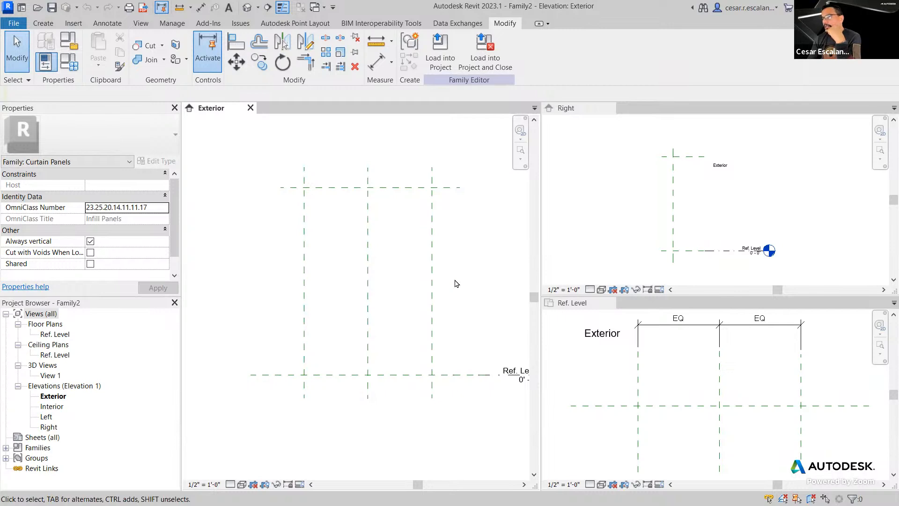
- Draw a horizontal reference plane across the Exterior elevation about 4' above the lower plane, crossing all three vertical planes
click(44, 24)
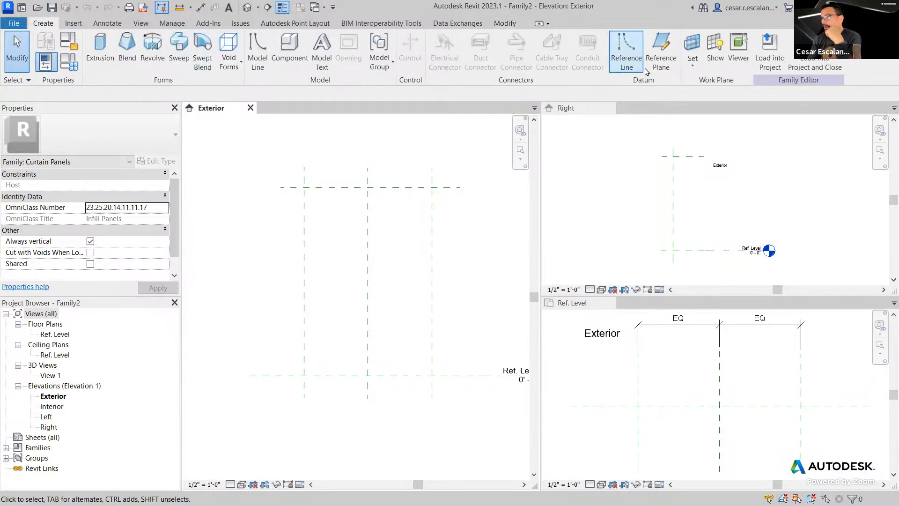
click(661, 51)
click(260, 281)
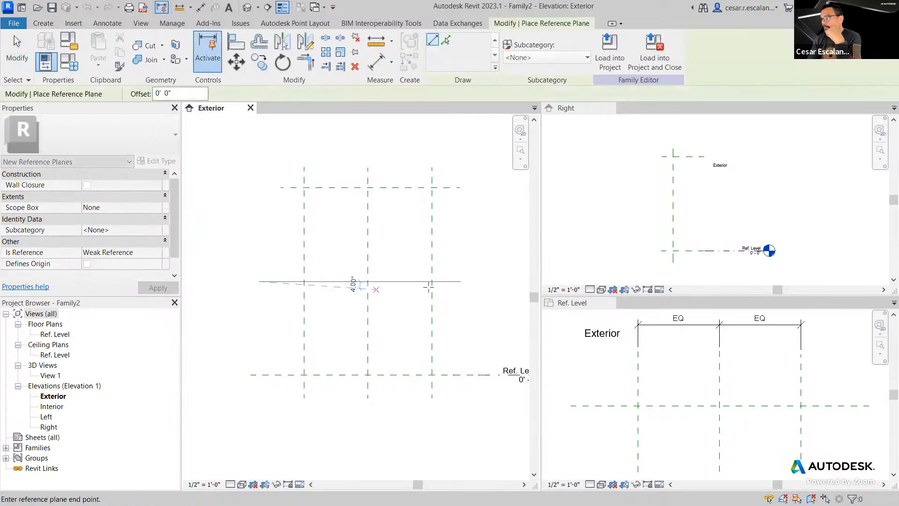
click(490, 281)
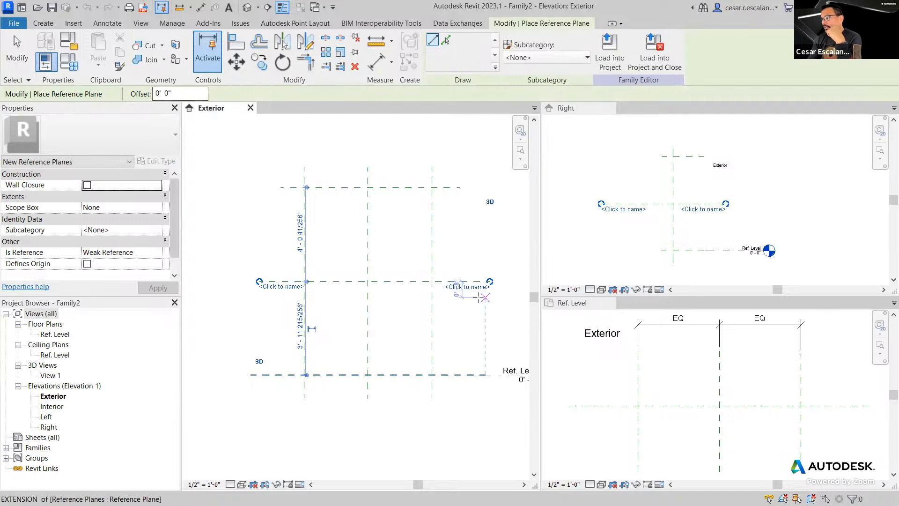
key(Escape)
key(Escape)
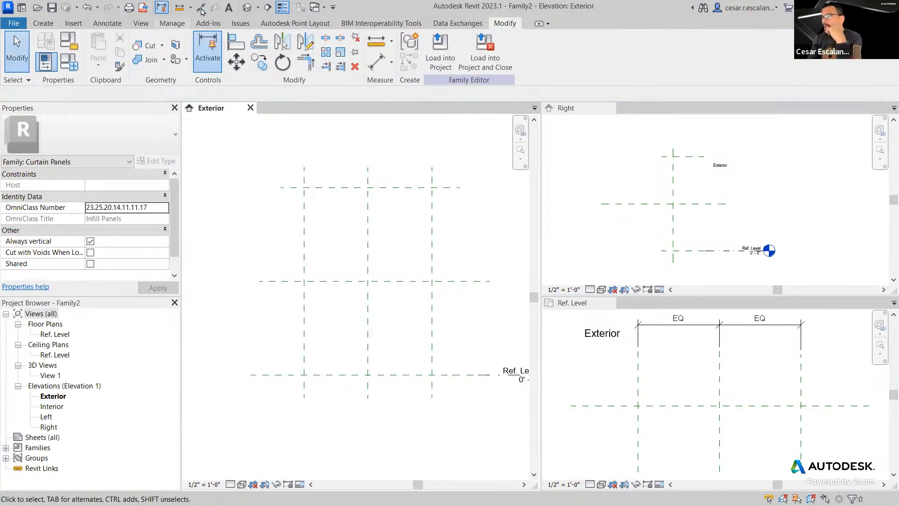
- Add an aligned dimension across the lower, middle and Top reference planes in the Exterior elevation and set its segments equal (EQ)
key(d)
key(i)
click(448, 373)
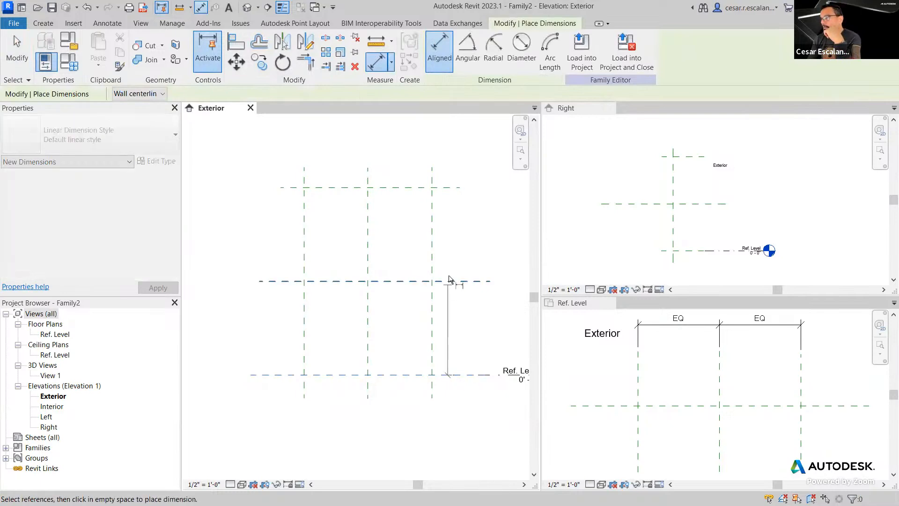
click(457, 281)
click(458, 187)
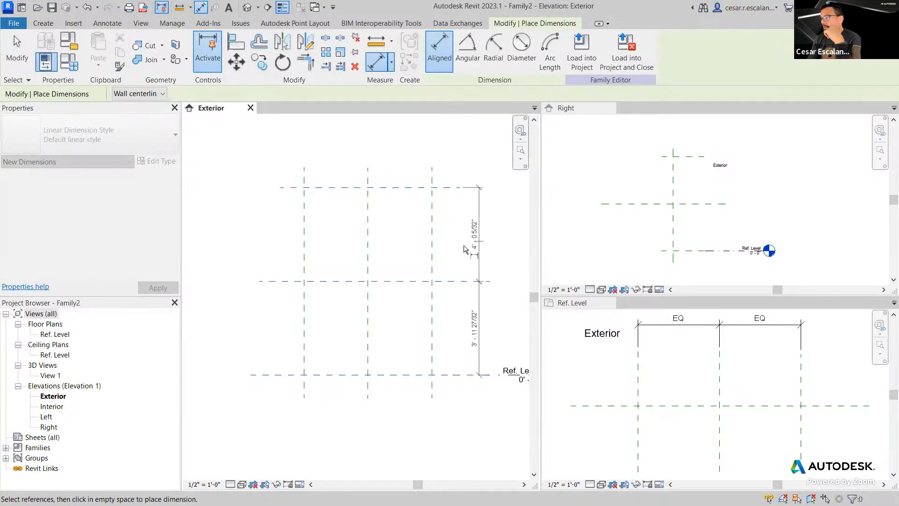
click(464, 244)
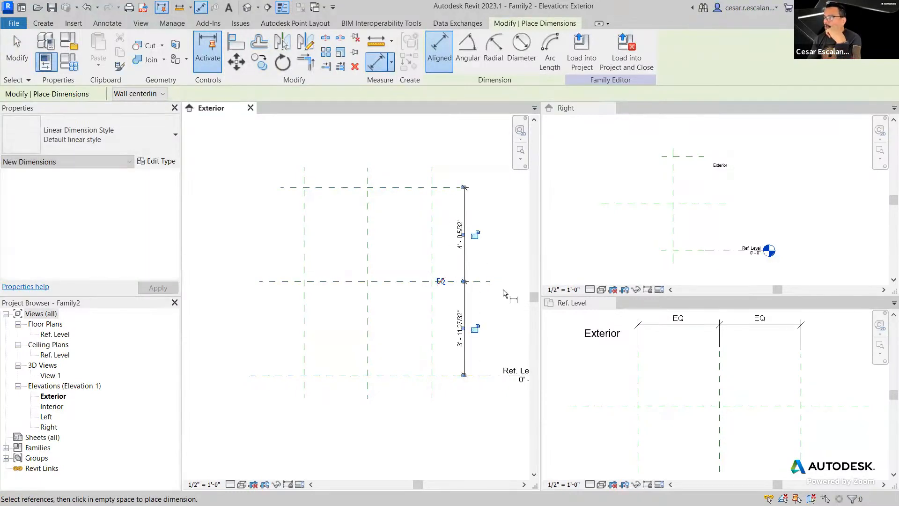
click(440, 281)
scroll(499, 337, up, 2)
scroll(503, 343, down, 3)
middle_drag(503, 344, 491, 345)
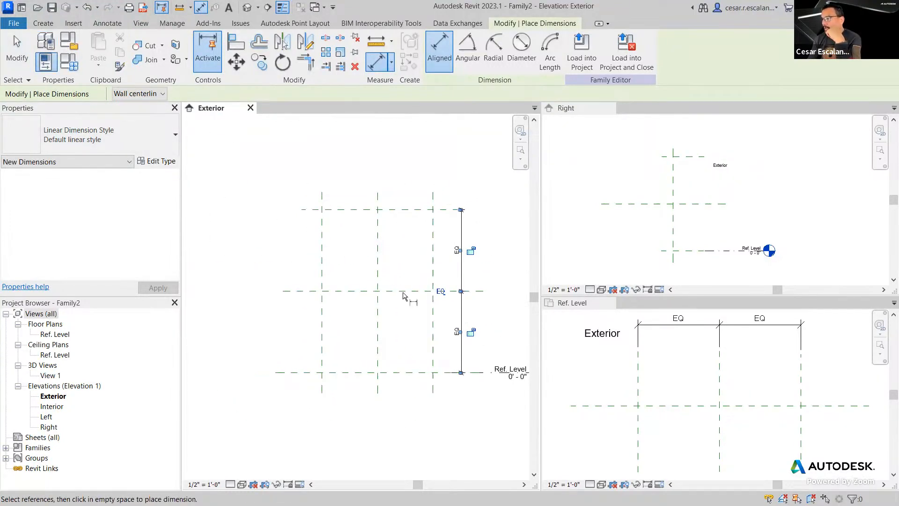
key(Escape)
key(Escape)
- Move the Top reference plane slightly upward in the Exterior elevation to test the equal spacing of the middle plane
scroll(389, 310, up, 3)
scroll(388, 311, down, 2)
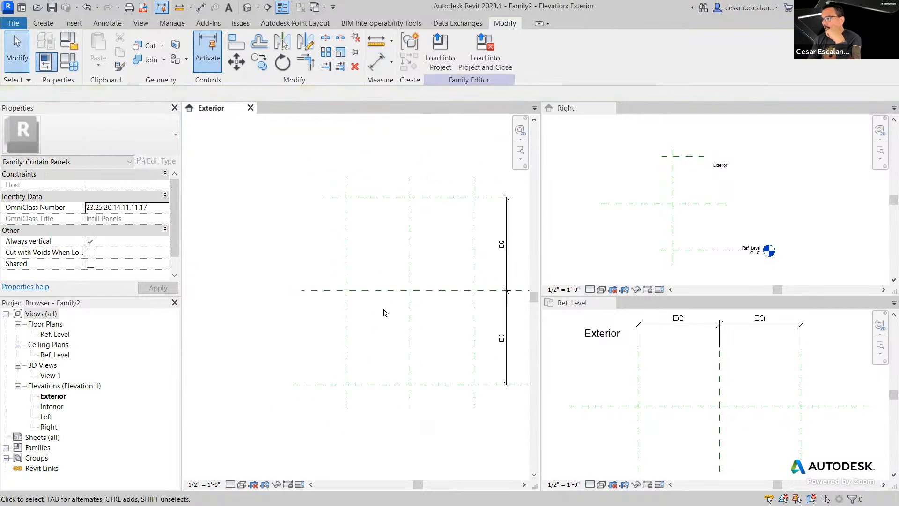
middle_drag(386, 311, 328, 311)
click(450, 320)
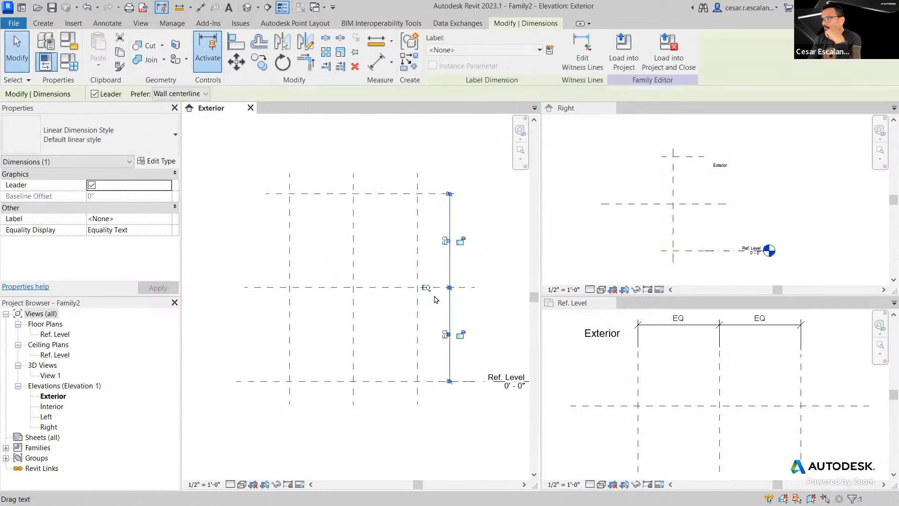
click(375, 193)
mouse_move(376, 193)
mouse_down()
mouse_move(377, 168)
mouse_move(364, 263)
mouse_move(369, 179)
mouse_up()
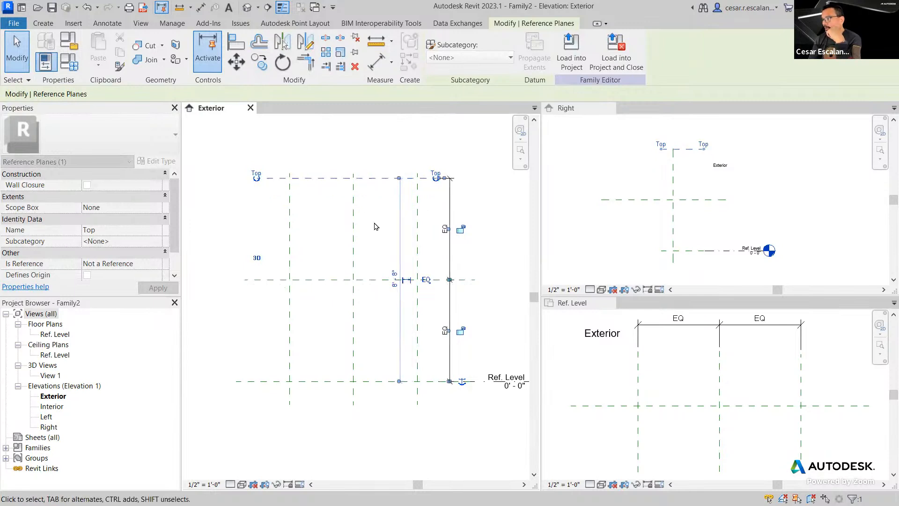
click(377, 241)
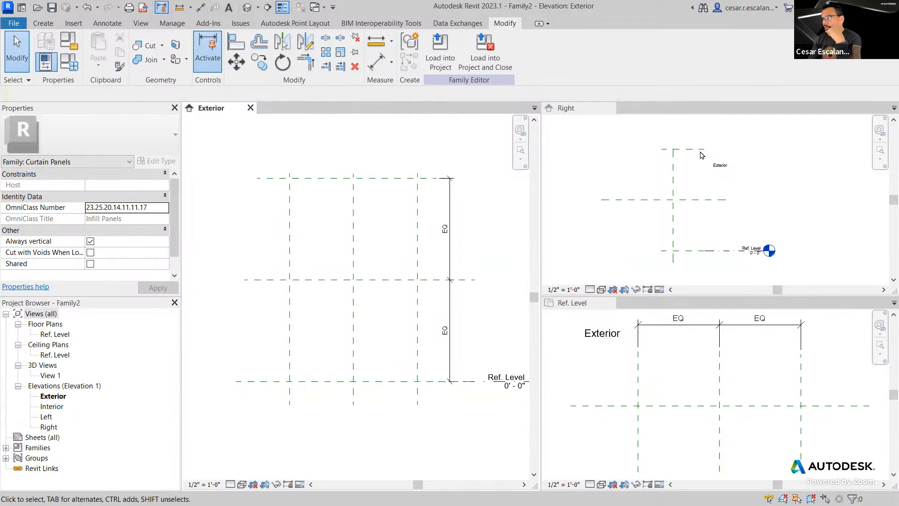
- Enlarge the Right elevation pane downward, make that view active and centre the reference planes in it
drag(661, 296, 654, 383)
scroll(648, 234, up, 1)
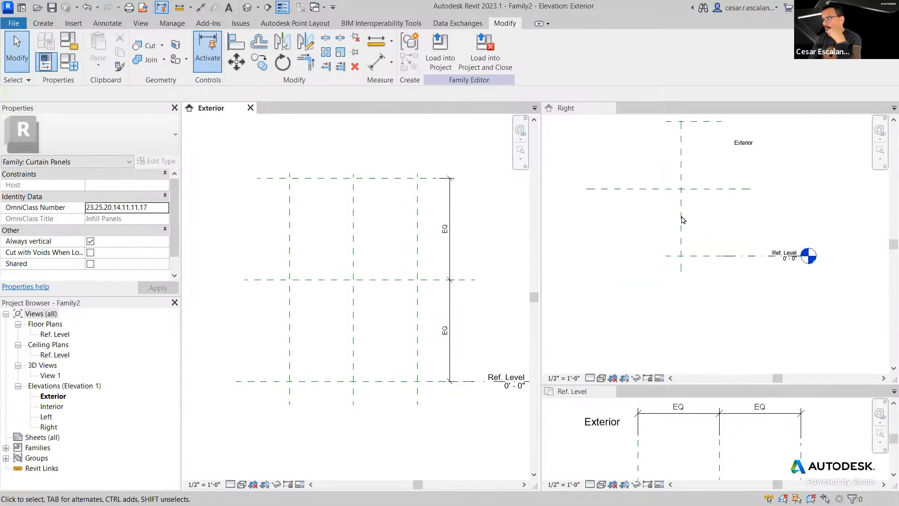
click(662, 299)
middle_drag(661, 276, 639, 353)
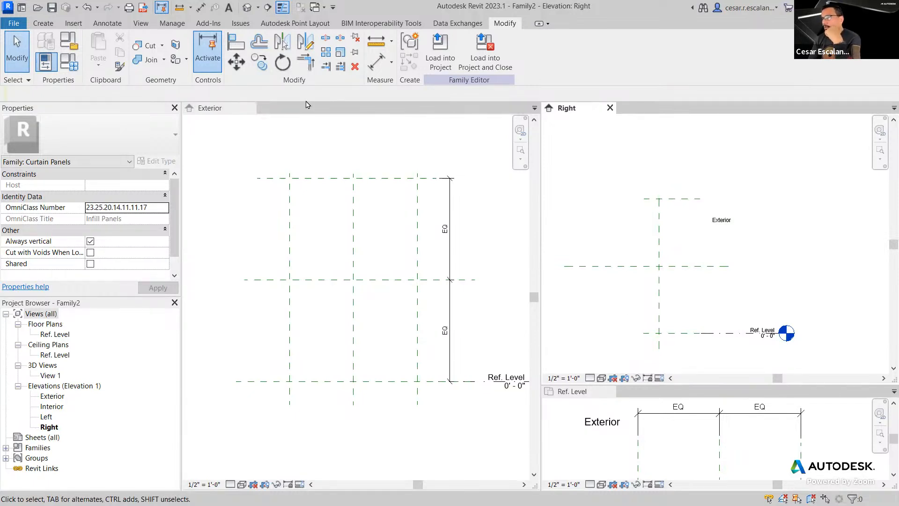
- Draw a vertical reference plane in the Right elevation about 11 inches from the centre plane, on the Exterior label's side
click(53, 23)
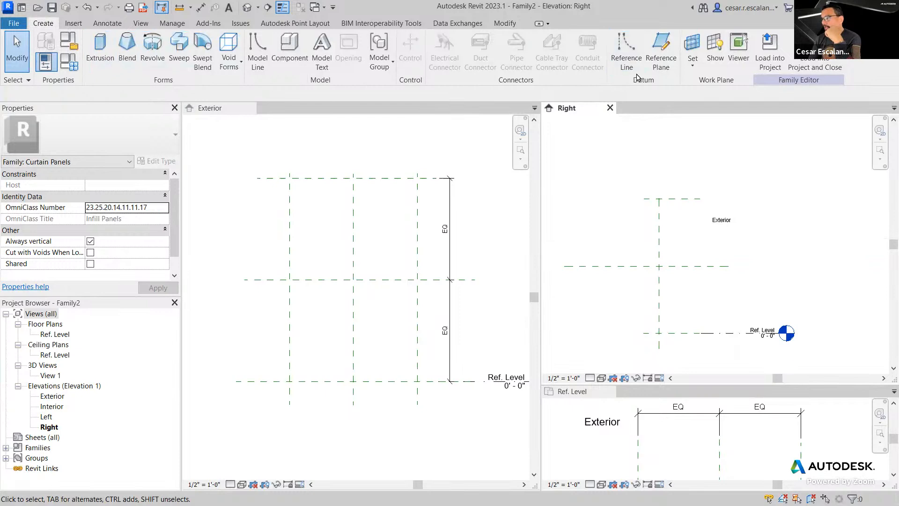
key(r)
key(p)
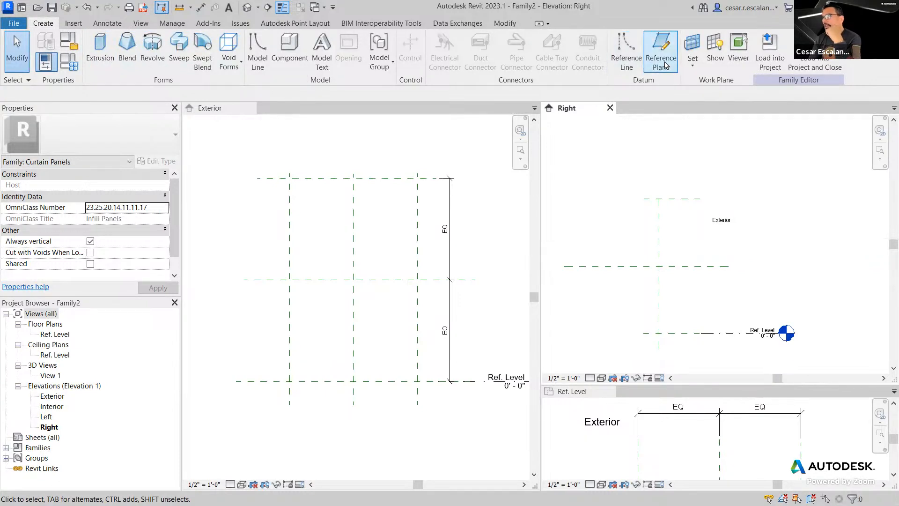
click(653, 62)
click(673, 185)
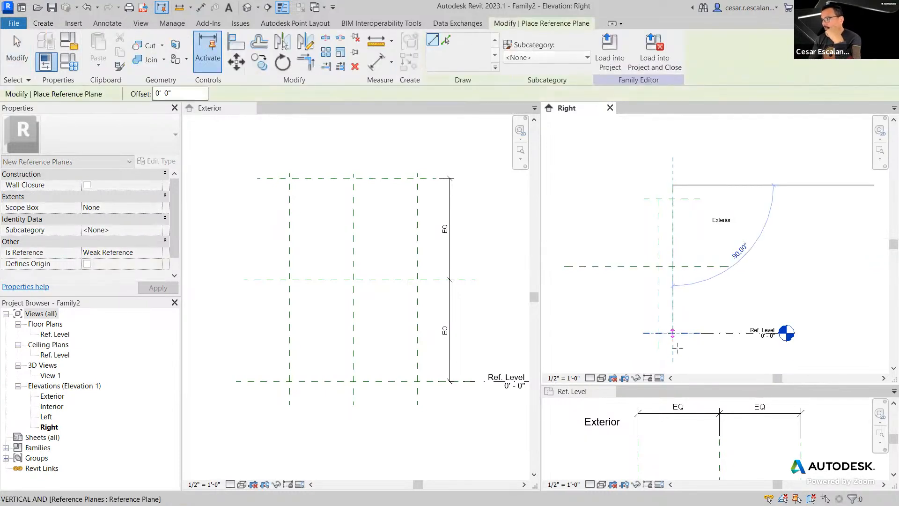
click(675, 353)
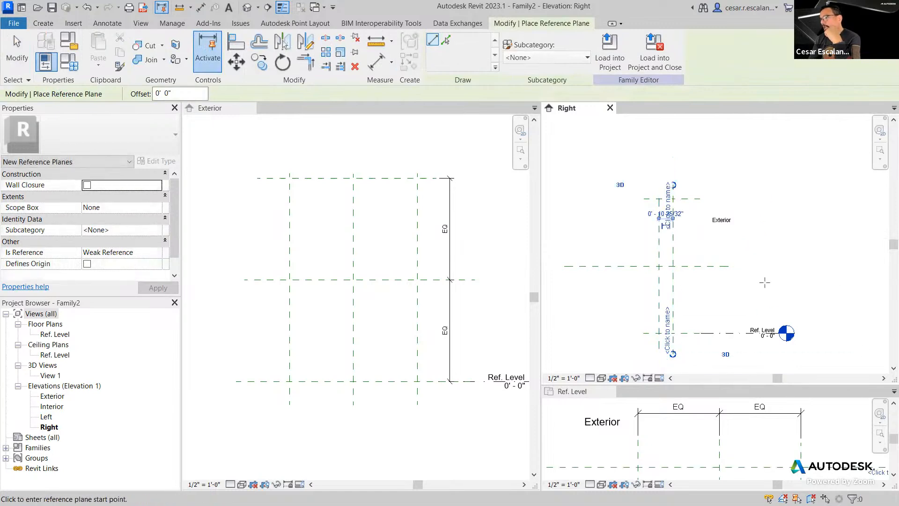
- Draw a second vertical reference plane in the Right elevation about 1' from the centre plane, on the interior side
scroll(661, 282, up, 2)
scroll(843, 196, down, 1)
scroll(699, 157, up, 1)
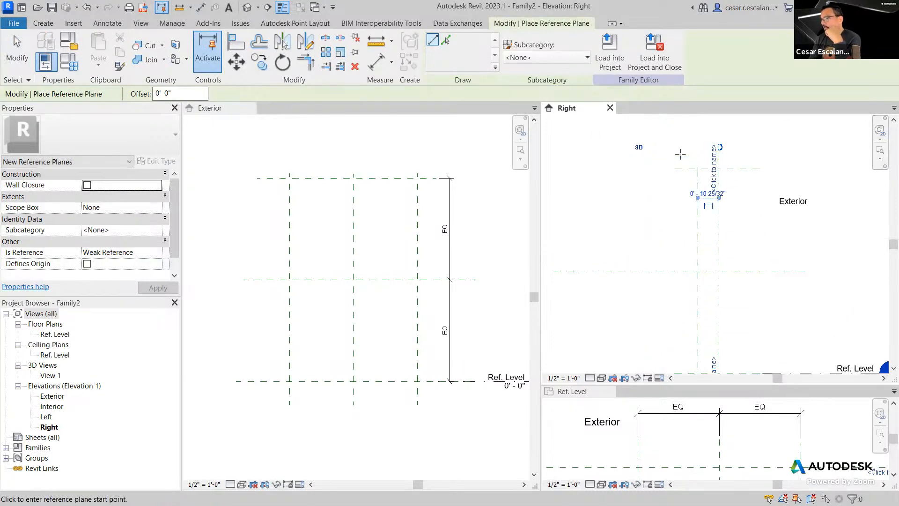
click(674, 148)
middle_drag(689, 235, 683, 158)
scroll(671, 186, down, 1)
middle_drag(663, 242, 663, 305)
click(672, 354)
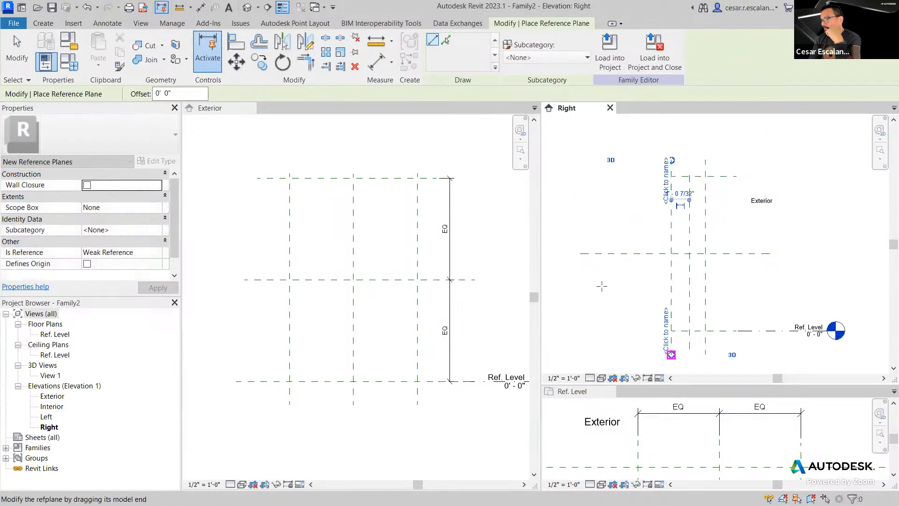
click(14, 50)
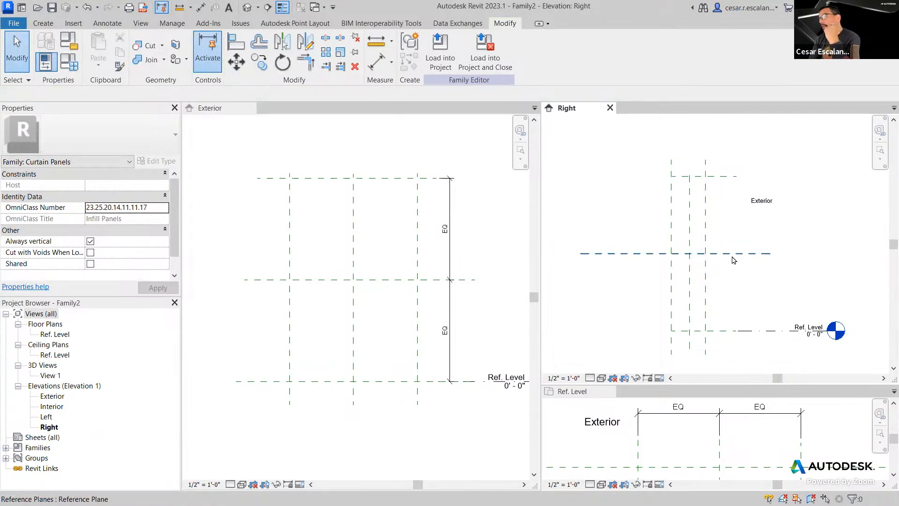
- Add an aligned dimension between the centre plane and the interior-side vertical reference plane in the Right elevation
scroll(745, 297, up, 1)
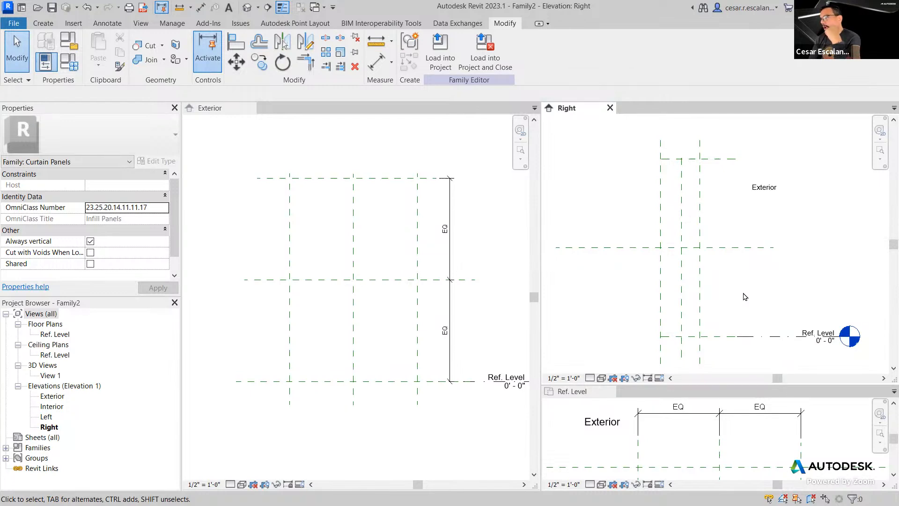
click(200, 7)
scroll(689, 205, up, 1)
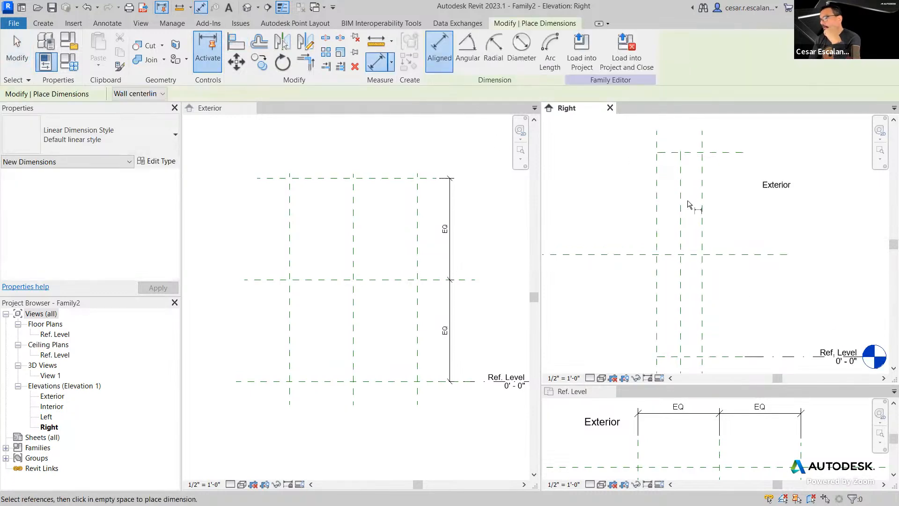
scroll(682, 191, up, 1)
click(682, 187)
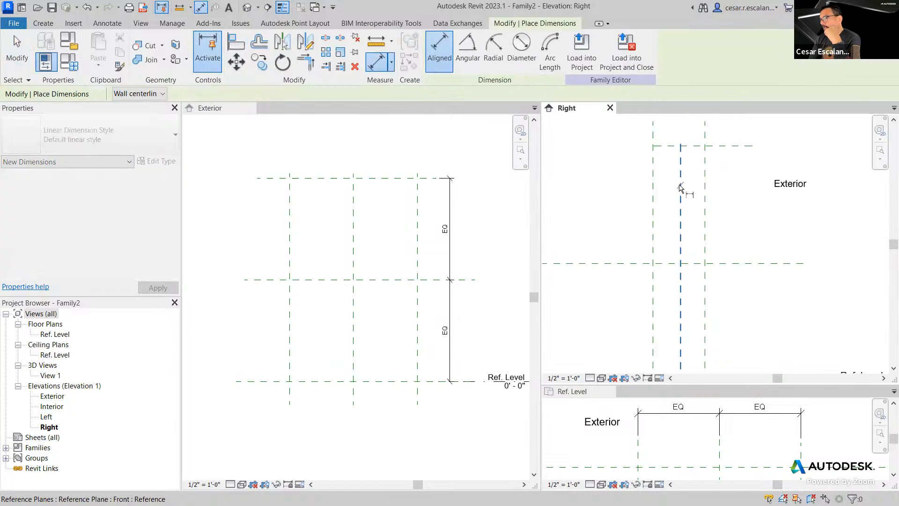
click(654, 185)
click(637, 170)
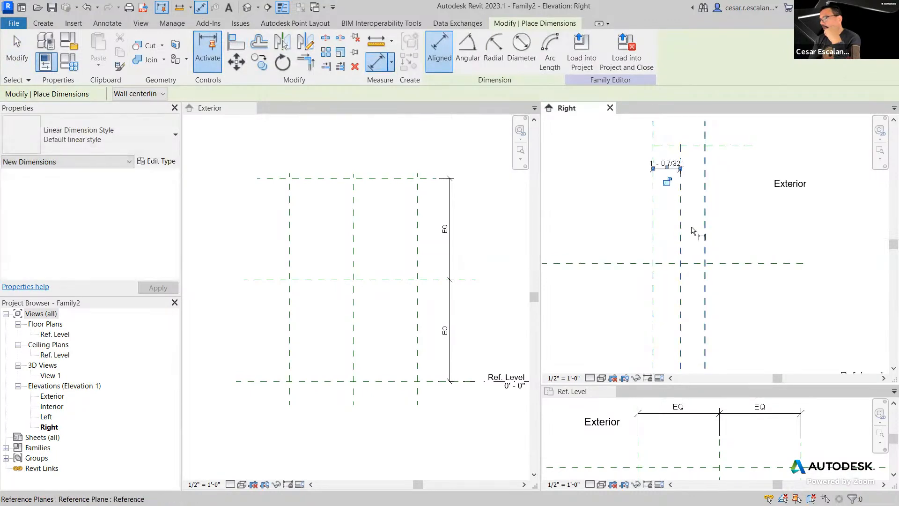
- Add an aligned dimension between the centre plane and the exterior-side vertical reference plane in the Right elevation
click(681, 205)
click(706, 202)
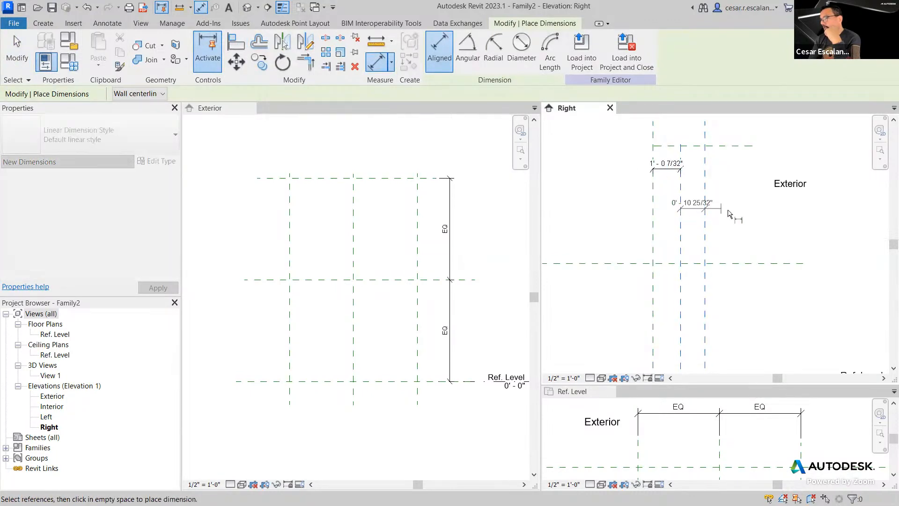
click(716, 204)
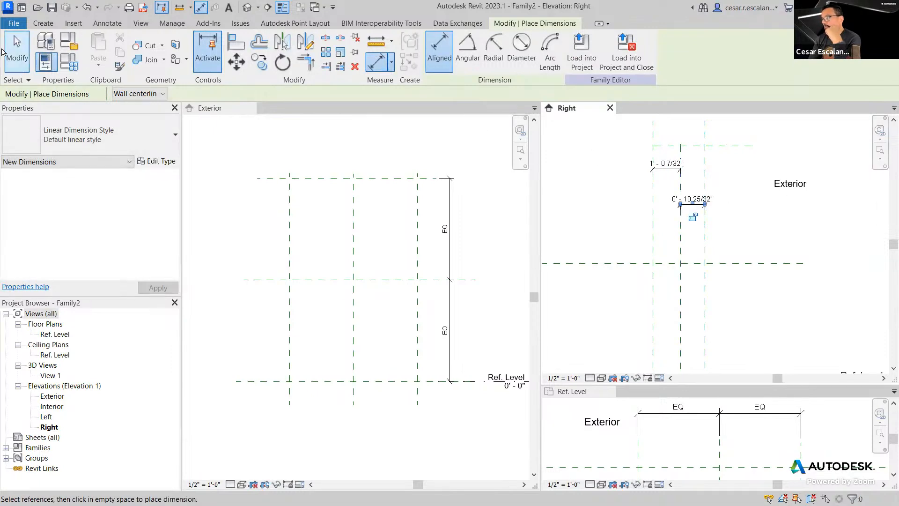
scroll(785, 239, up, 2)
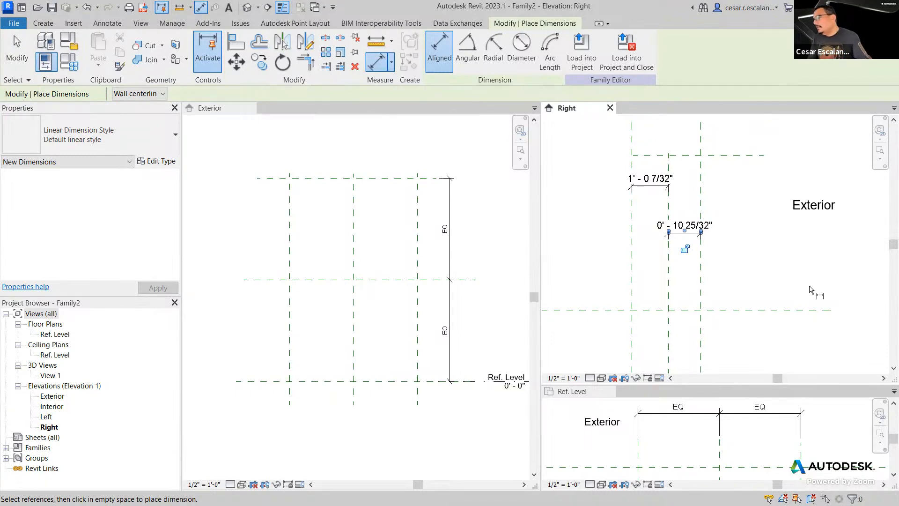
key(Escape)
key(Escape)
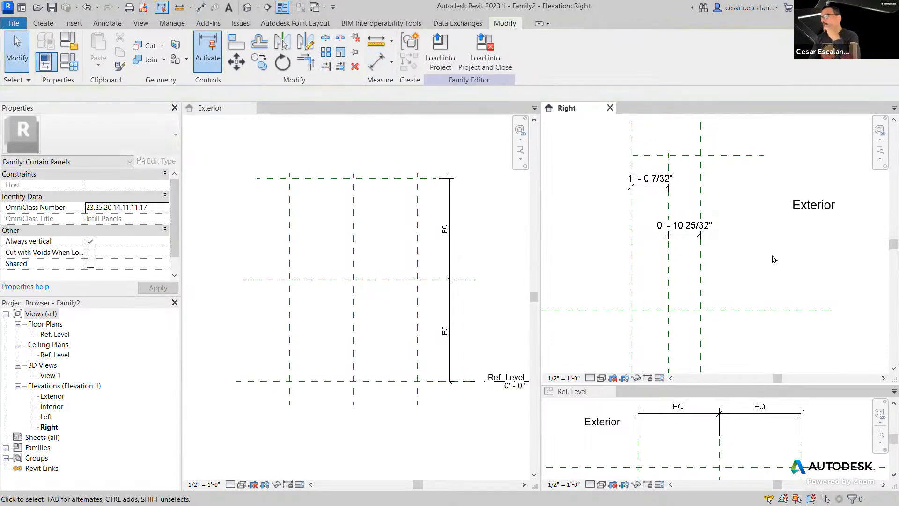
- Label the exterior-side dimension in the Right elevation with a new type-based family parameter named Offset, grouped under Dimensions
click(702, 240)
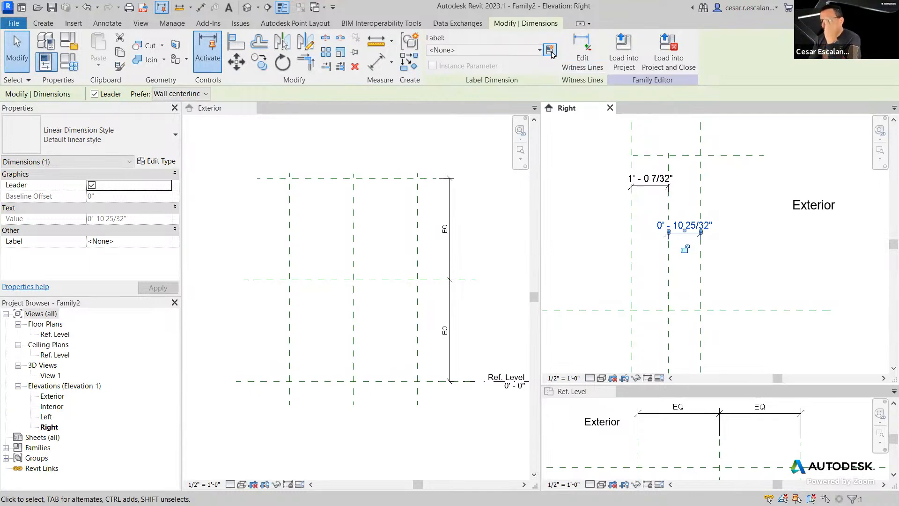
click(550, 50)
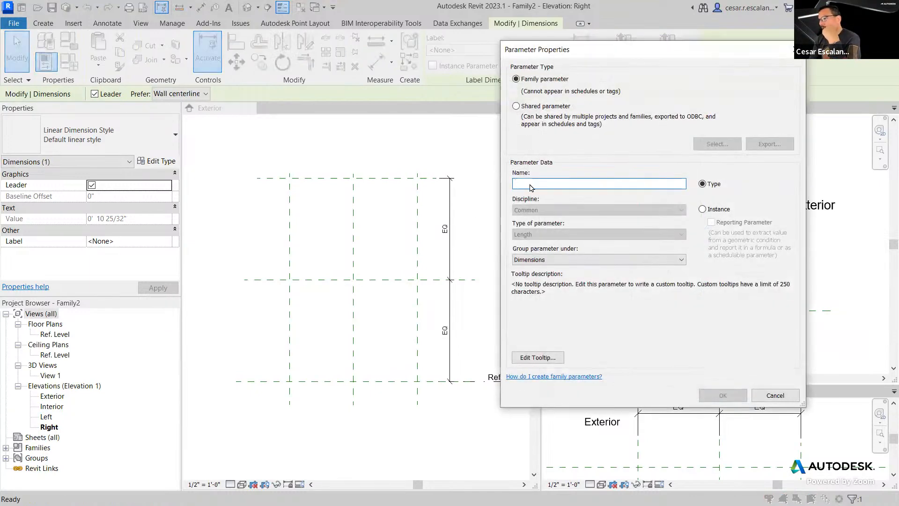
drag(583, 53, 304, 61)
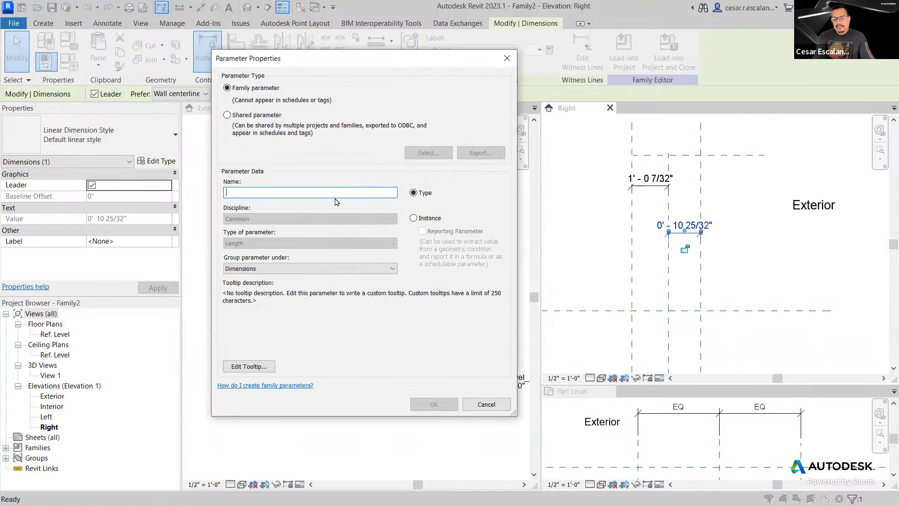
text(Offset)
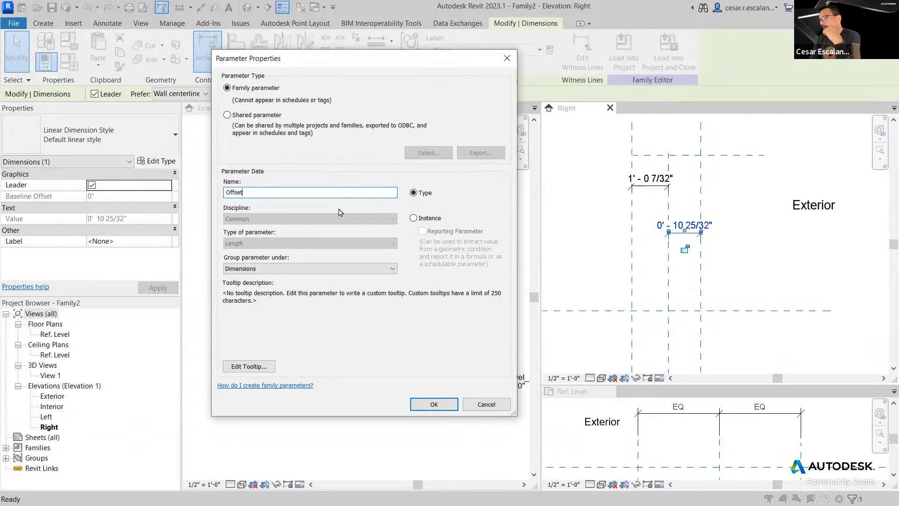
click(430, 404)
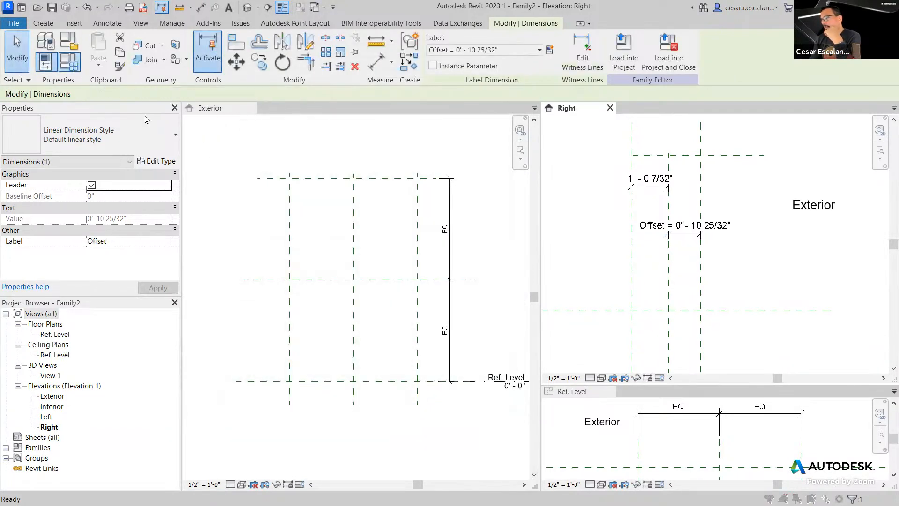
- Set the Offset parameter to 1' in the family types
click(74, 66)
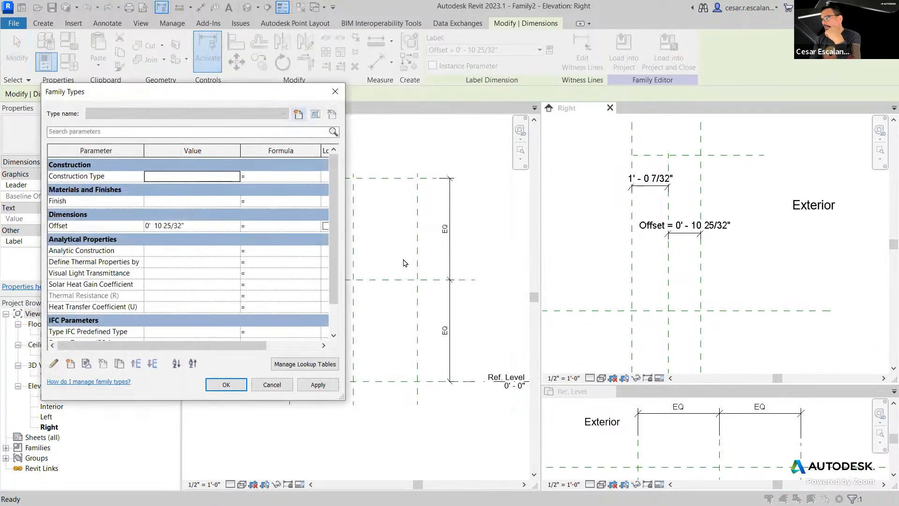
click(214, 224)
text(1)
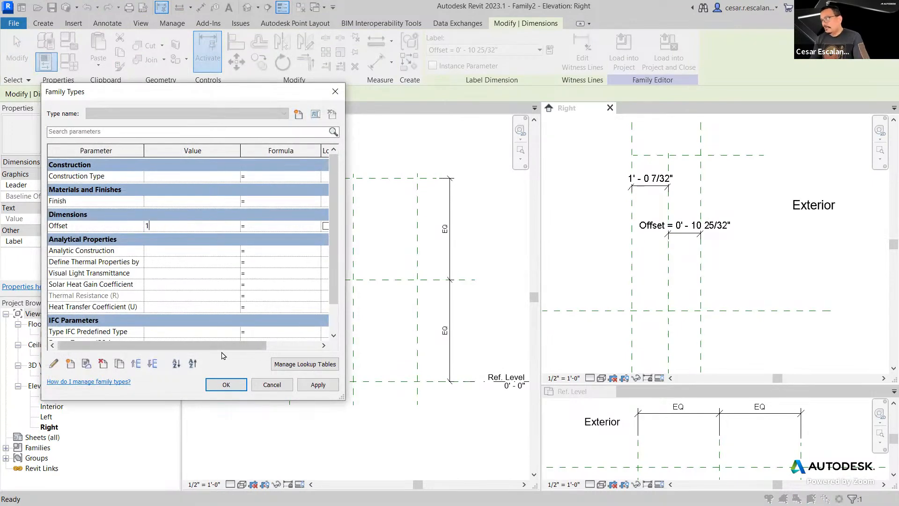
click(226, 385)
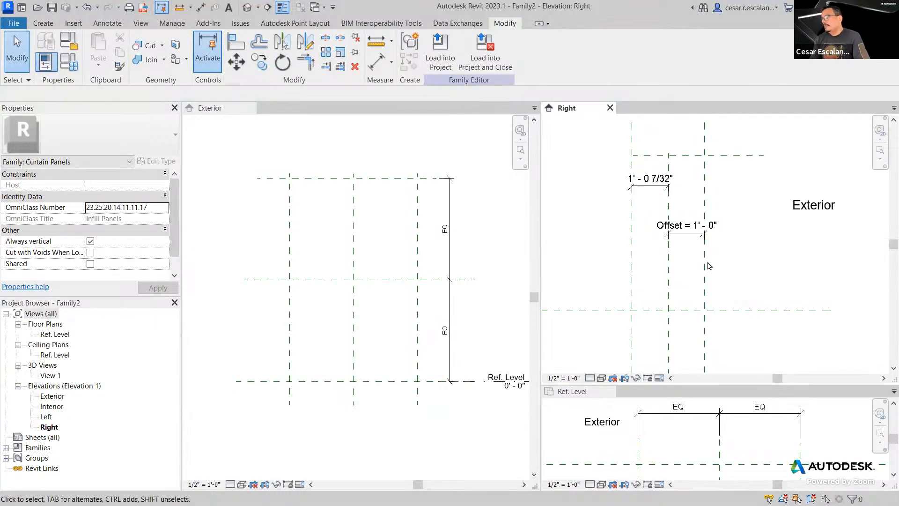
click(693, 238)
key(Escape)
middle_drag(637, 229, 655, 269)
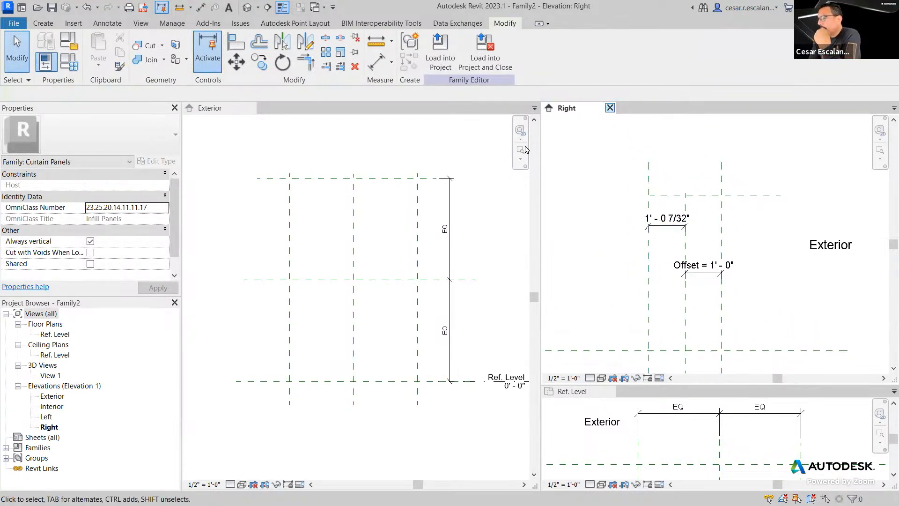
click(664, 226)
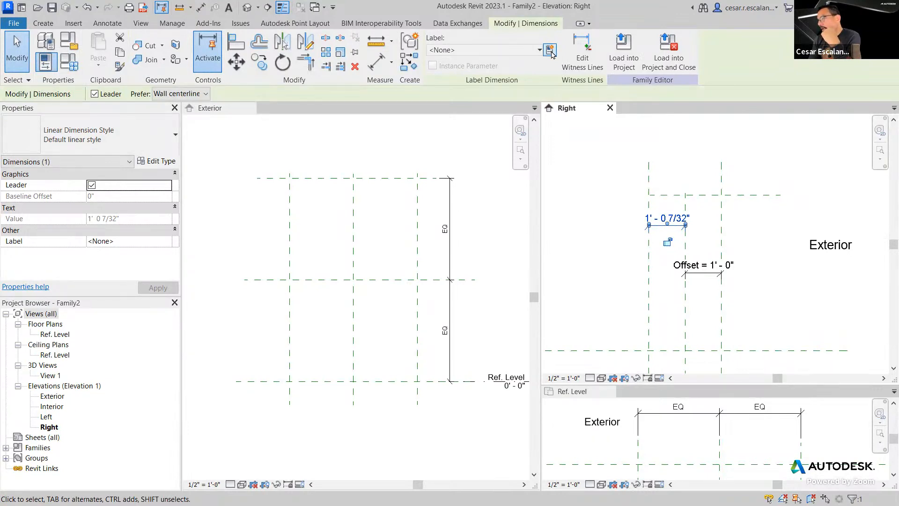
click(550, 50)
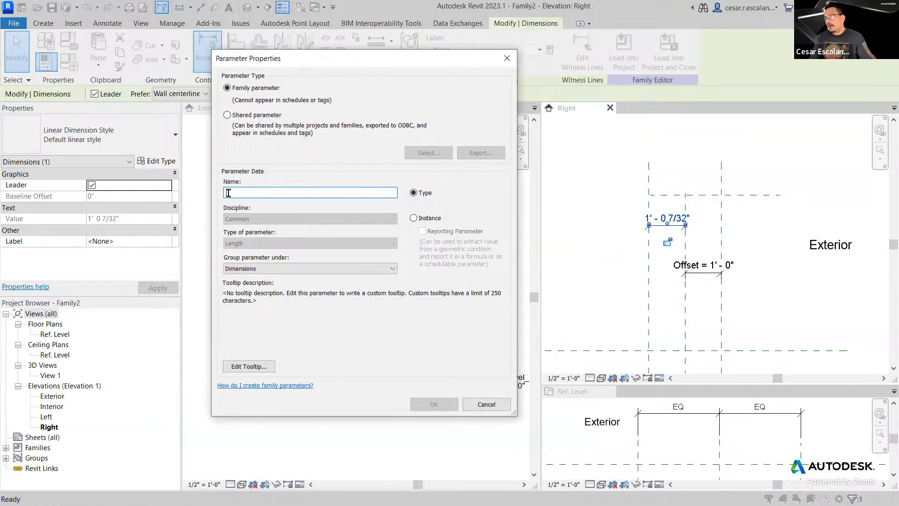
text(Offset)
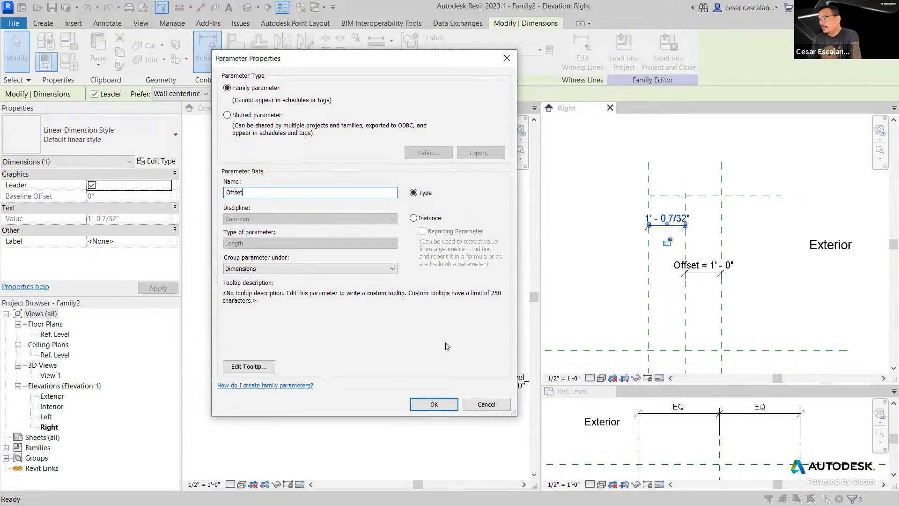
click(494, 409)
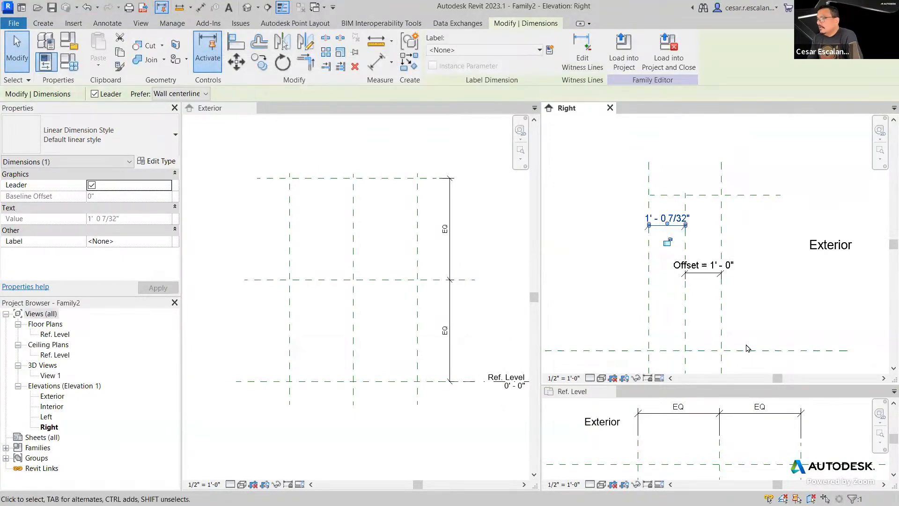
click(778, 281)
- Label the interior-side dimension in the Right elevation with the existing Offset parameter
scroll(768, 274, up, 2)
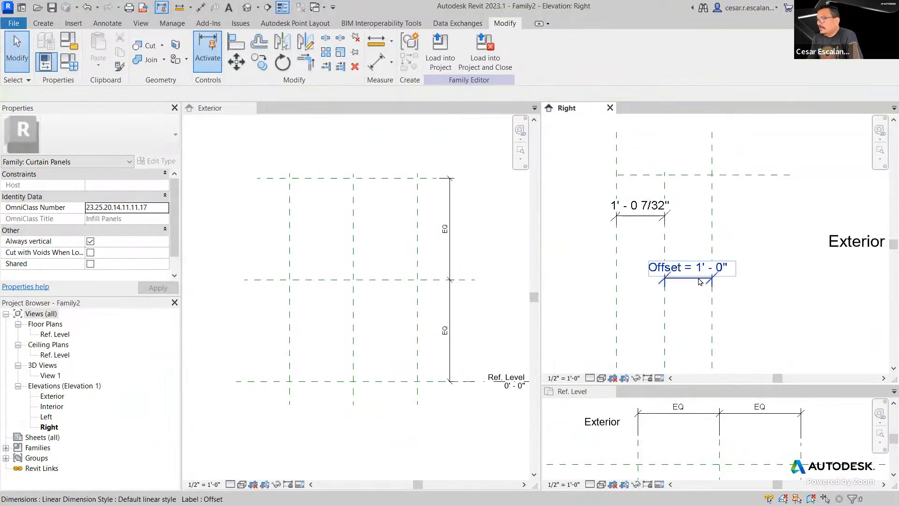
click(647, 219)
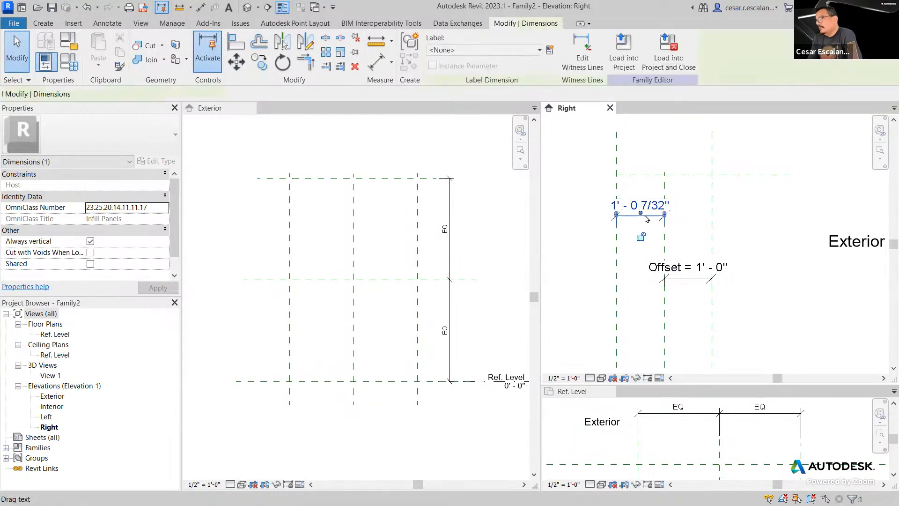
click(538, 50)
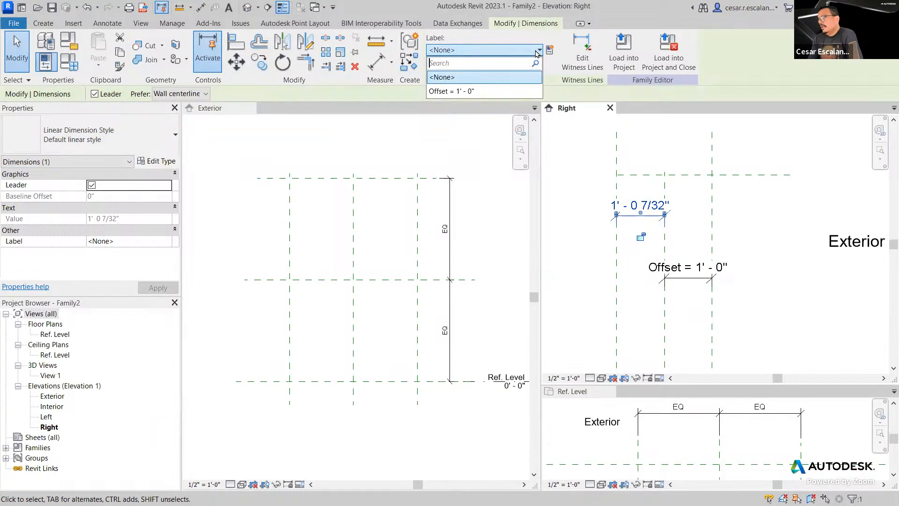
click(477, 92)
click(685, 240)
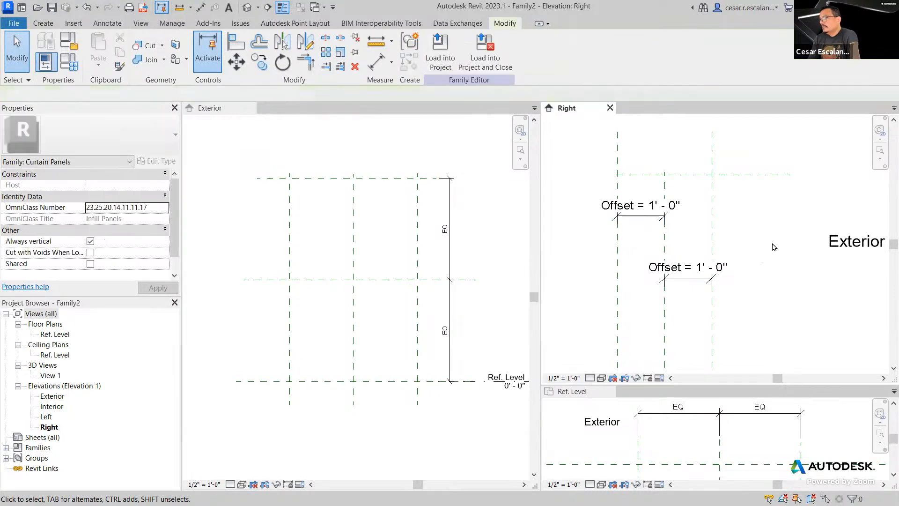
scroll(627, 217, down, 2)
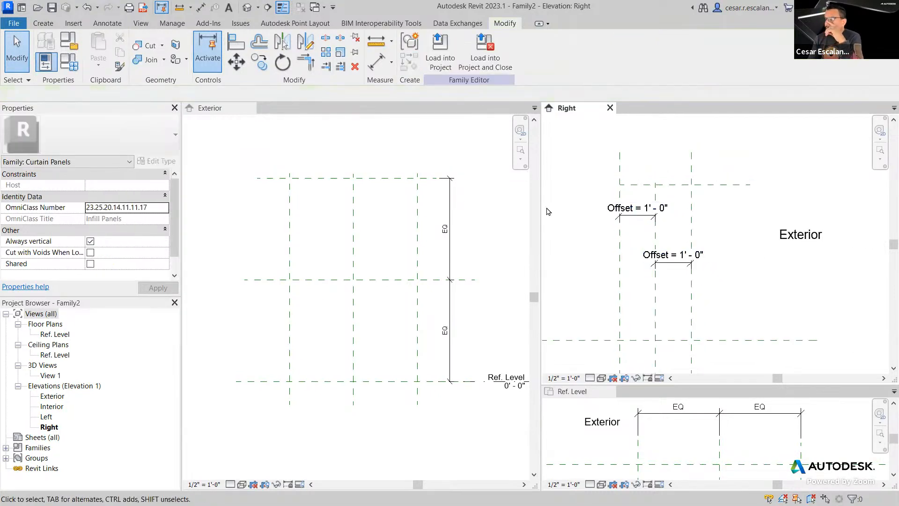
- Set the Offset parameter to 0' 6" in the family types and apply it to the reference planes
click(68, 62)
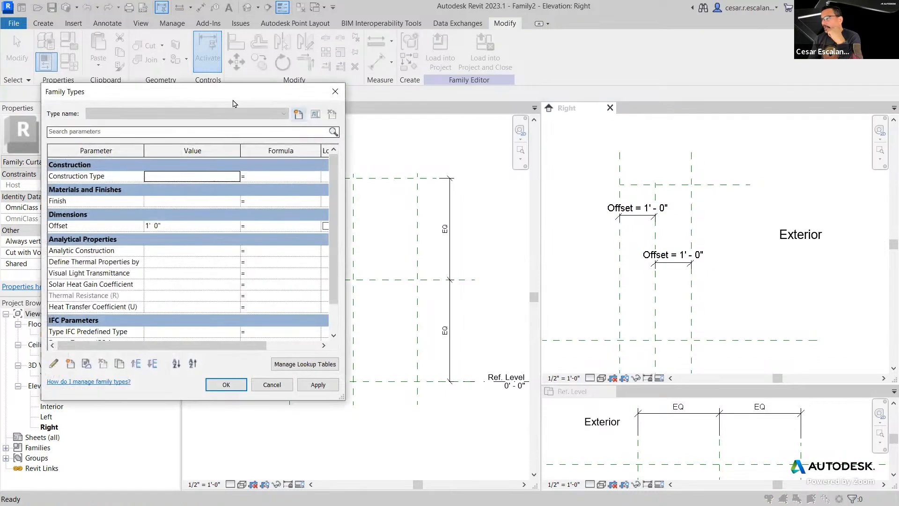
drag(233, 103, 239, 109)
click(208, 231)
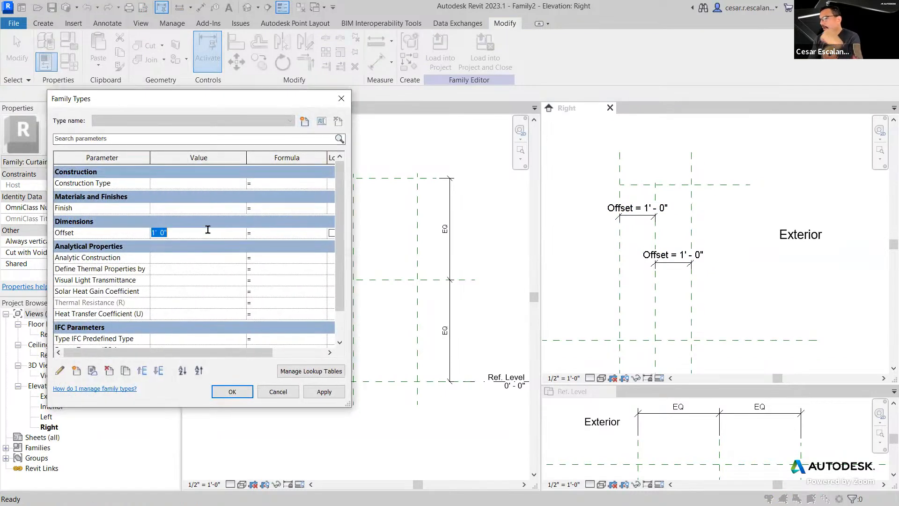
text(0.)
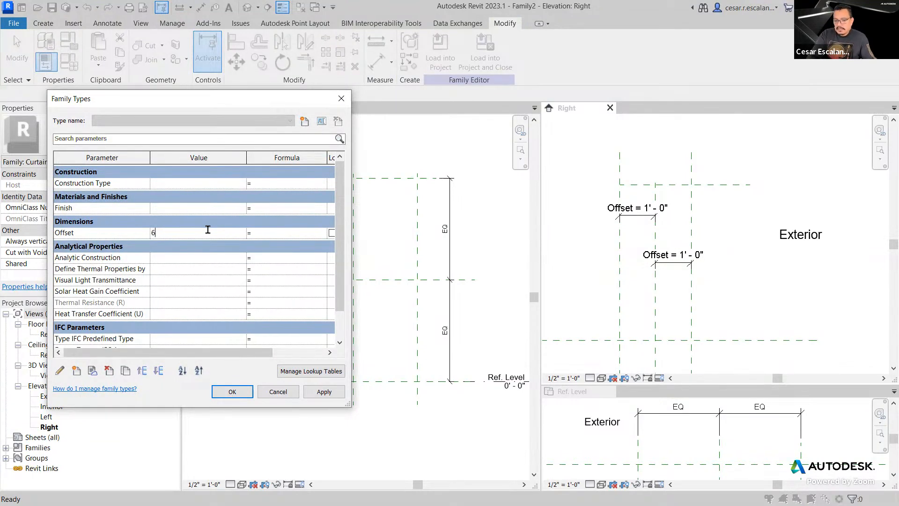
click(319, 390)
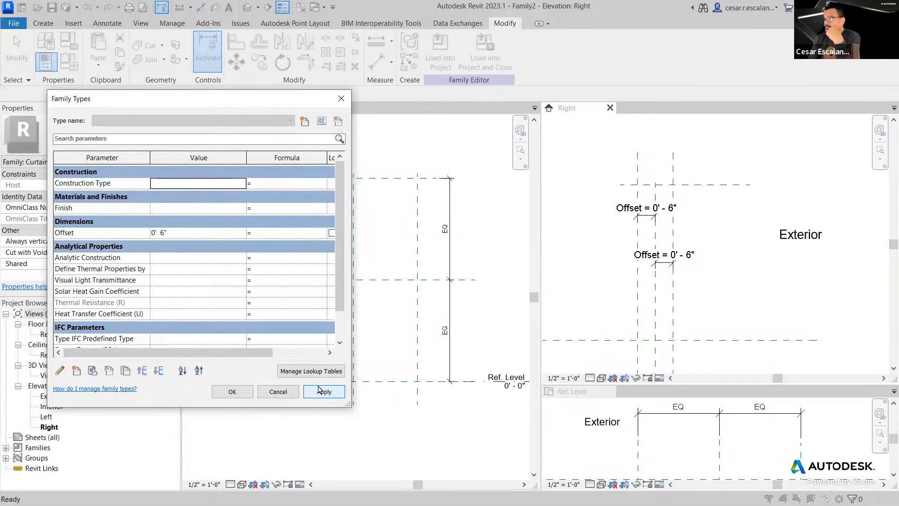
click(233, 392)
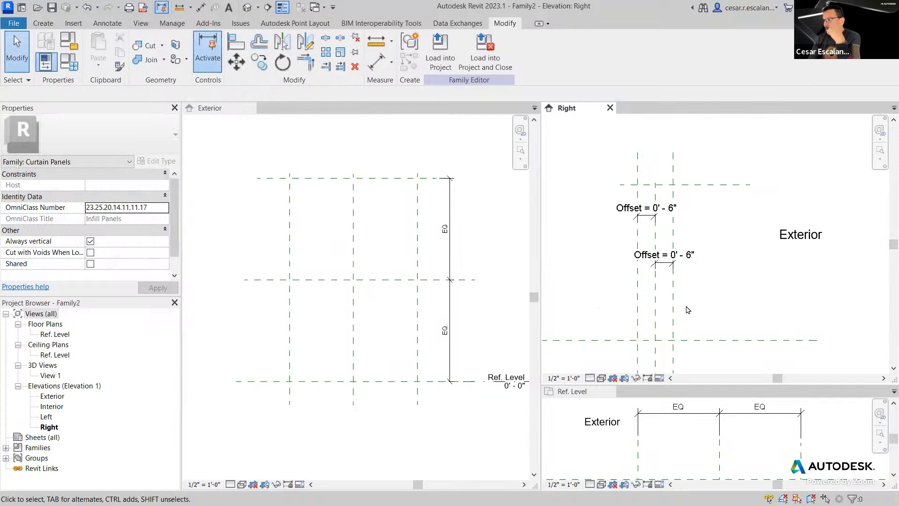
scroll(753, 301, down, 3)
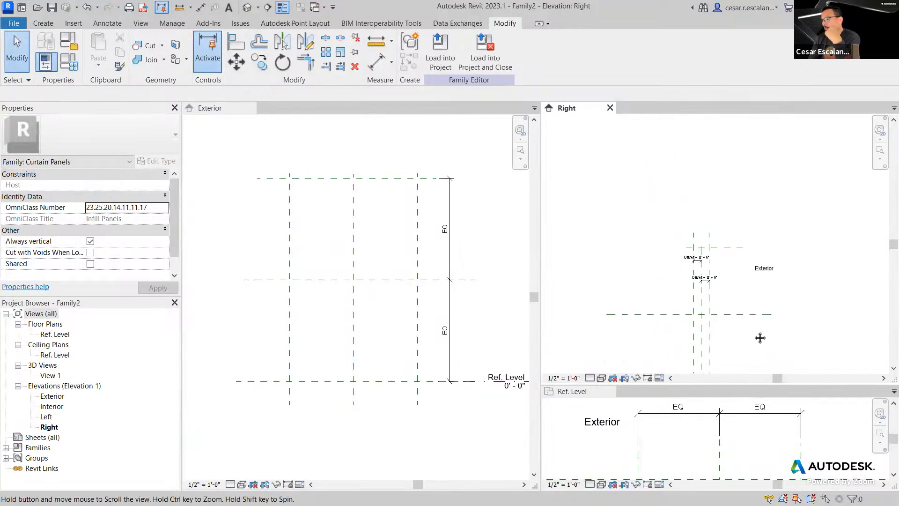
middle_drag(754, 335, 741, 280)
scroll(741, 280, up, 2)
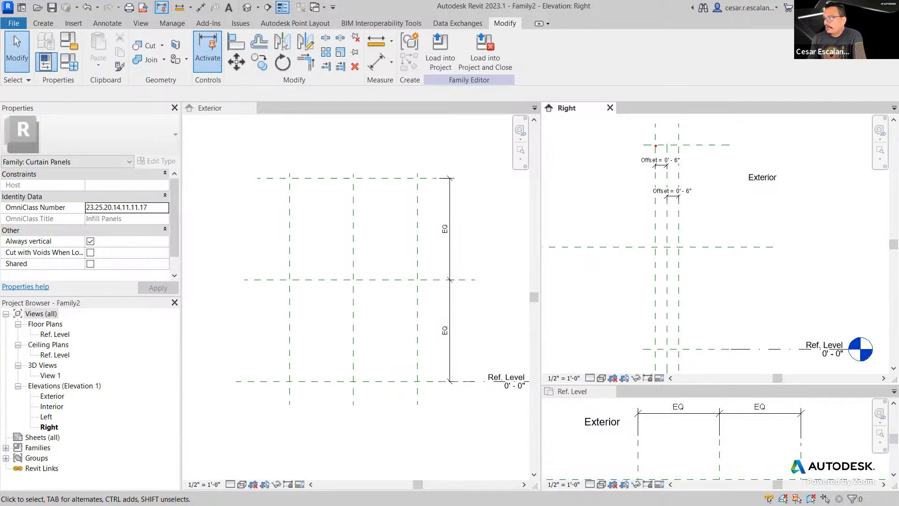
mouse_move(655, 146)
mouse_down()
mouse_move(680, 246)
mouse_move(650, 351)
mouse_up()
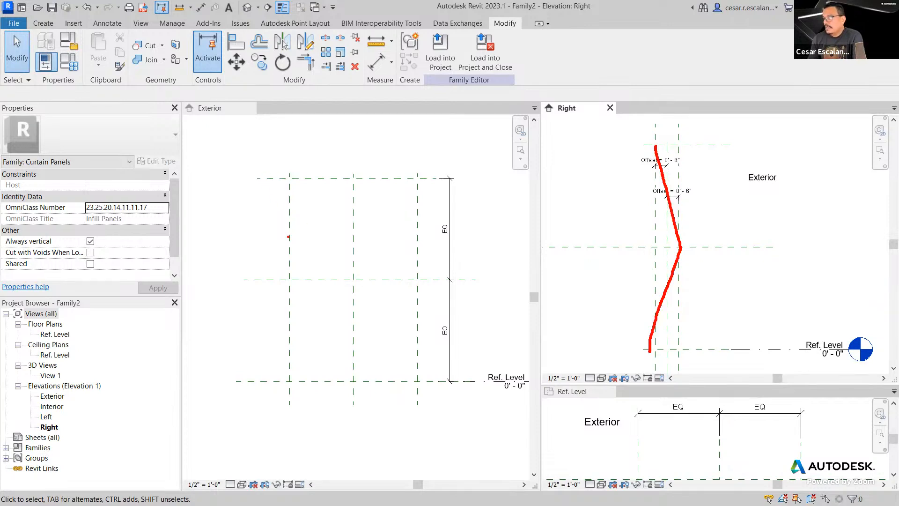
drag(290, 175, 288, 384)
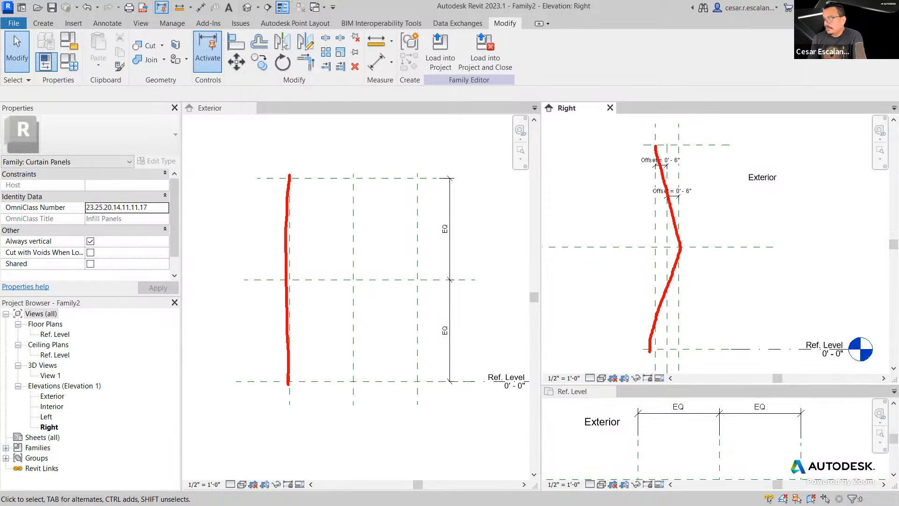
mouse_move(289, 281)
mouse_down()
mouse_move(352, 279)
mouse_move(345, 286)
mouse_up()
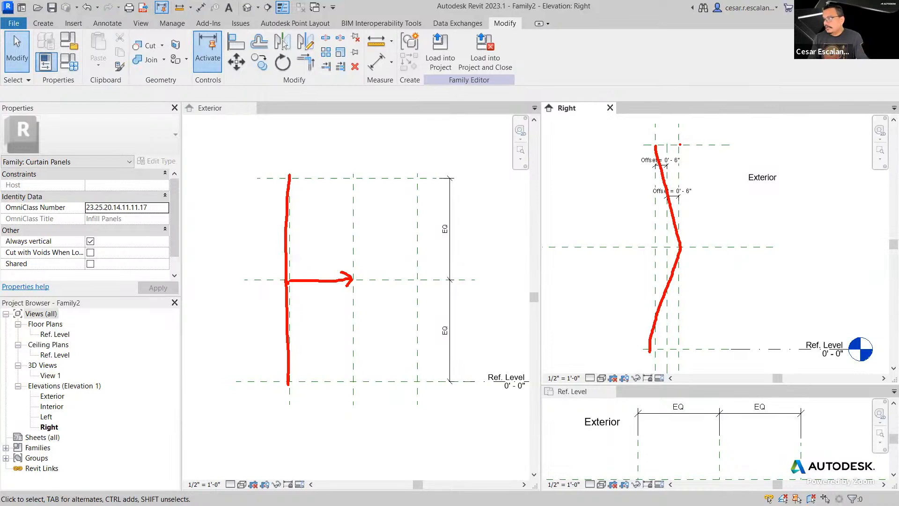
mouse_move(680, 145)
mouse_down()
mouse_move(657, 247)
mouse_move(684, 351)
mouse_up()
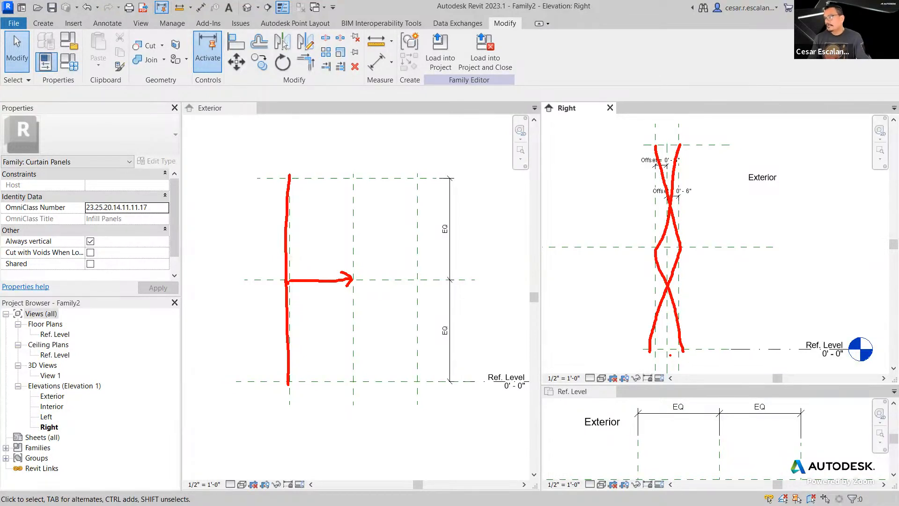
drag(418, 167, 418, 399)
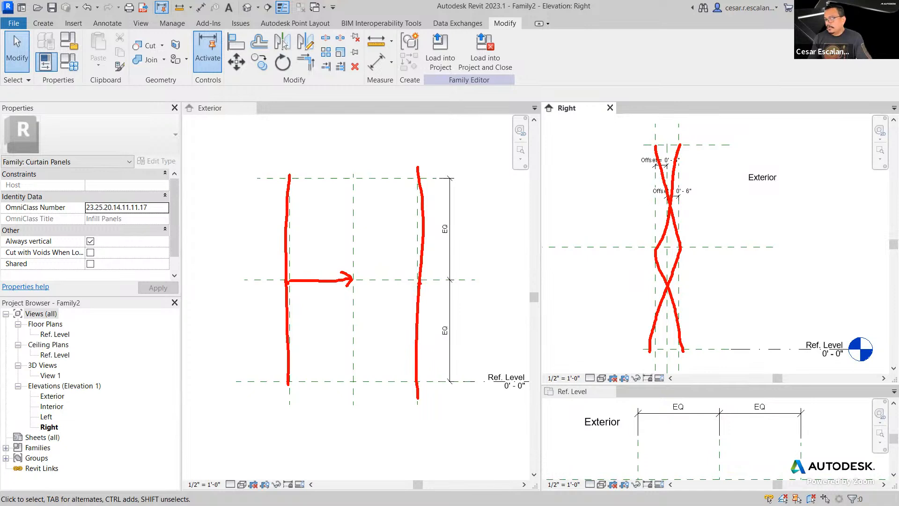
mouse_move(420, 284)
mouse_down()
mouse_move(364, 276)
mouse_move(364, 289)
mouse_up()
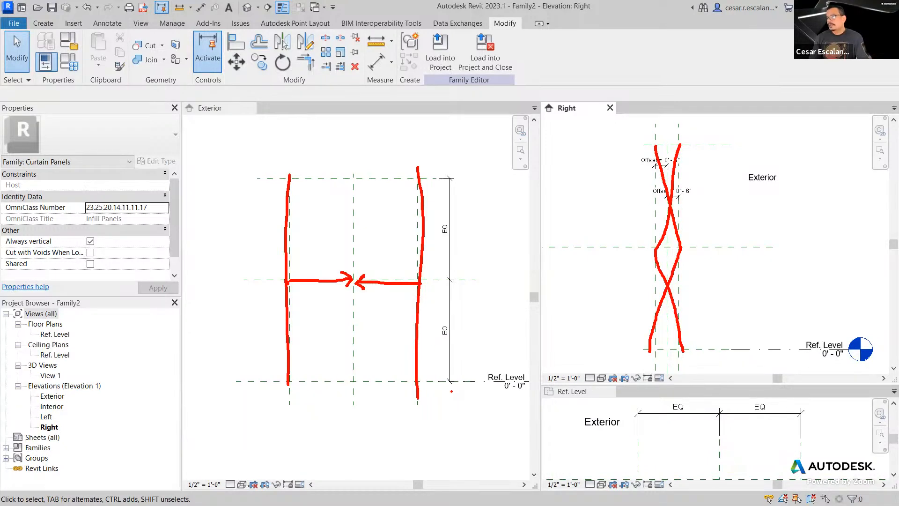
drag(354, 171, 355, 389)
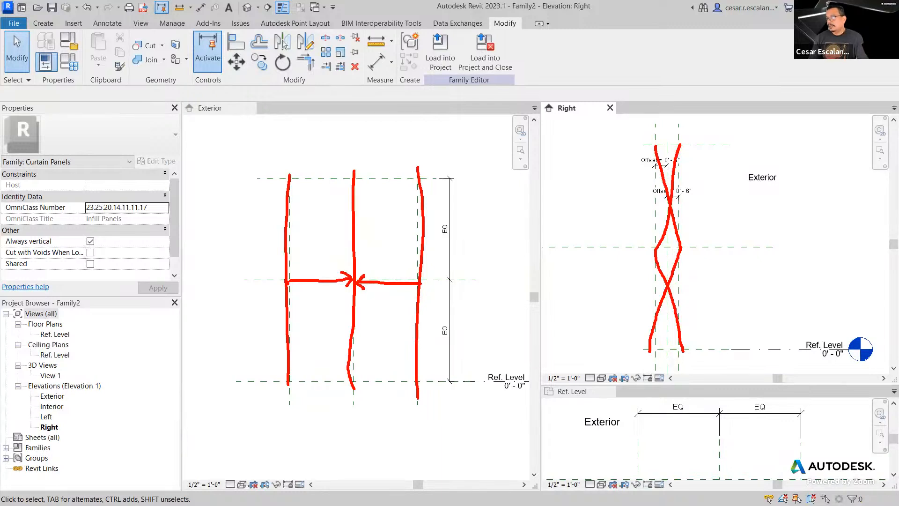
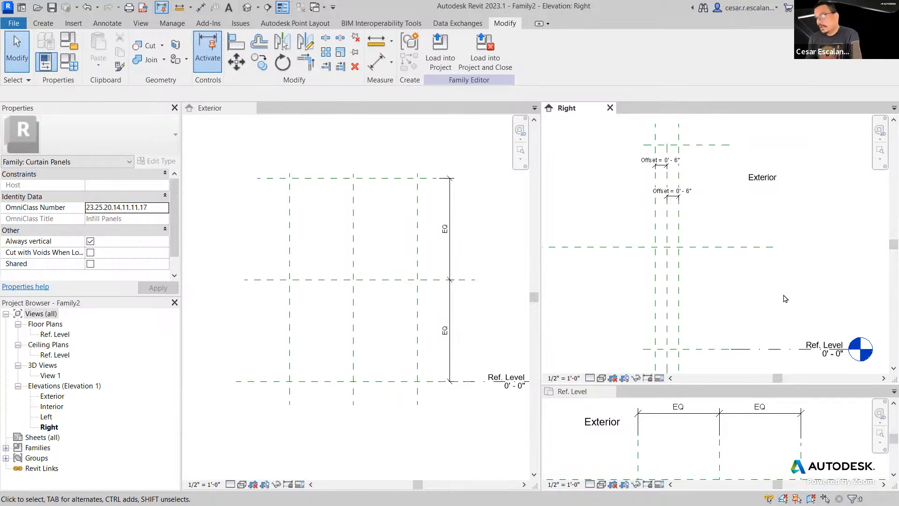
- Set Reference Plane : Right as the work plane in the Right elevation
click(312, 217)
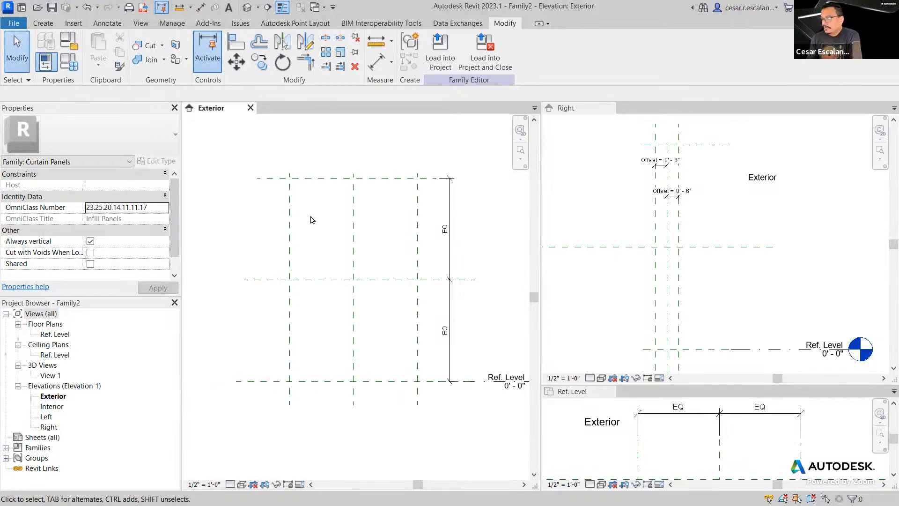
click(289, 217)
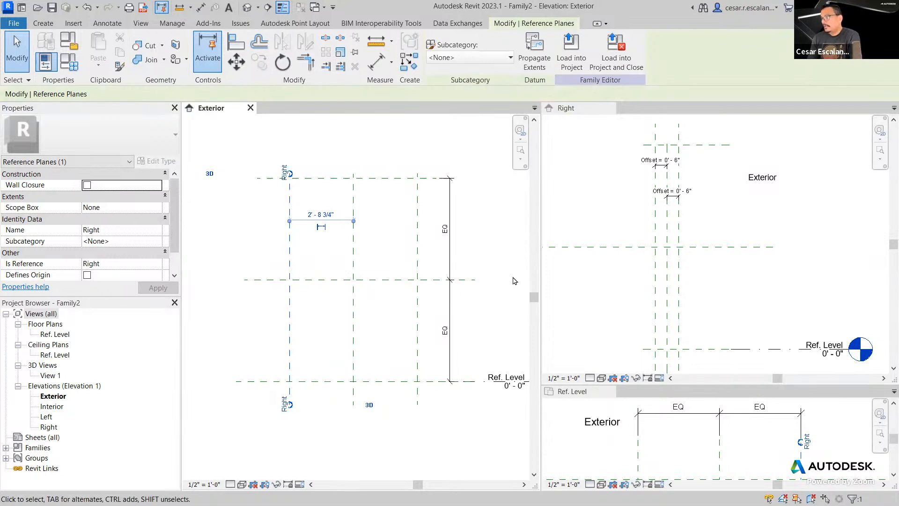
click(752, 305)
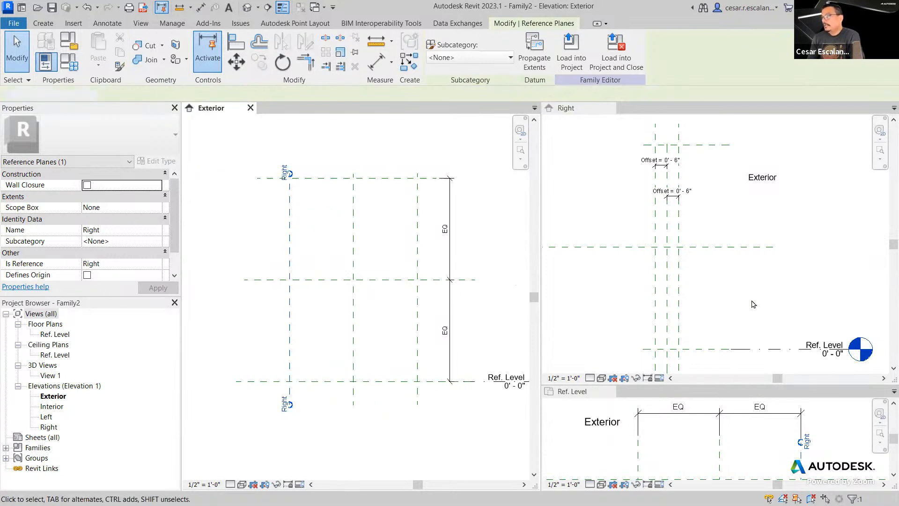
click(602, 319)
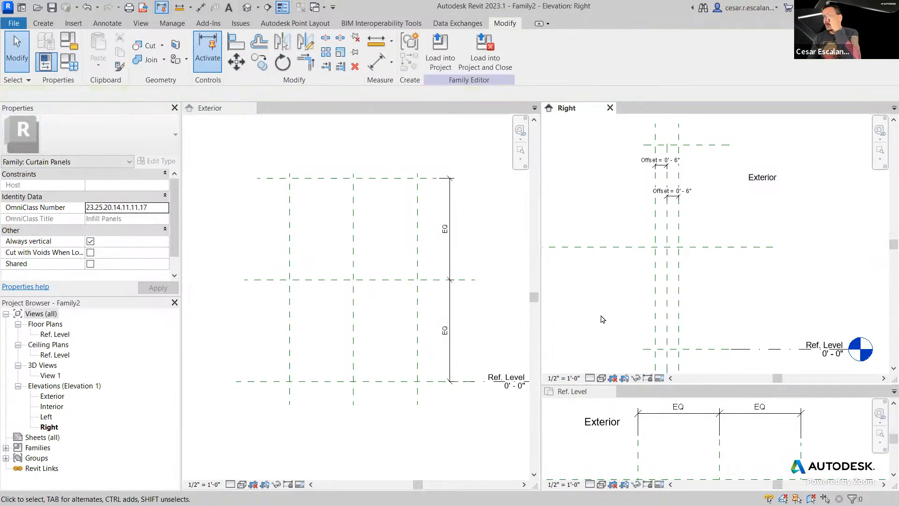
click(49, 23)
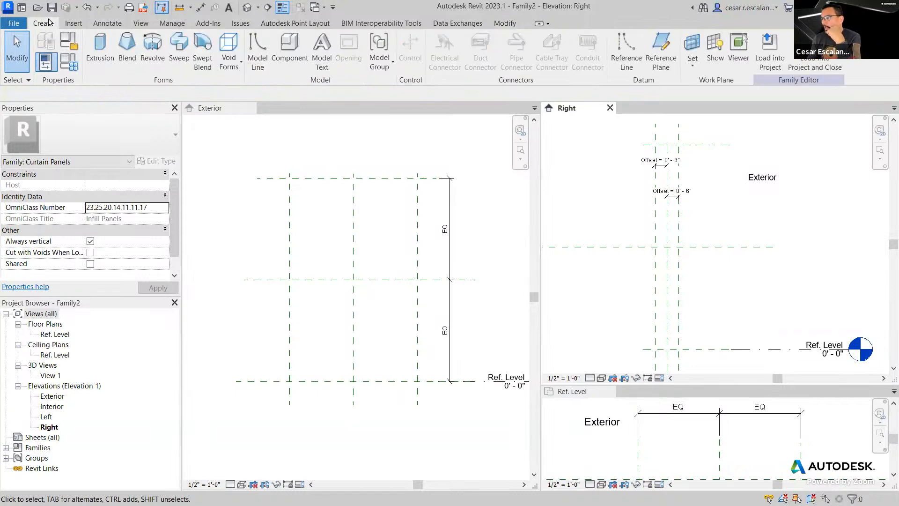
click(693, 66)
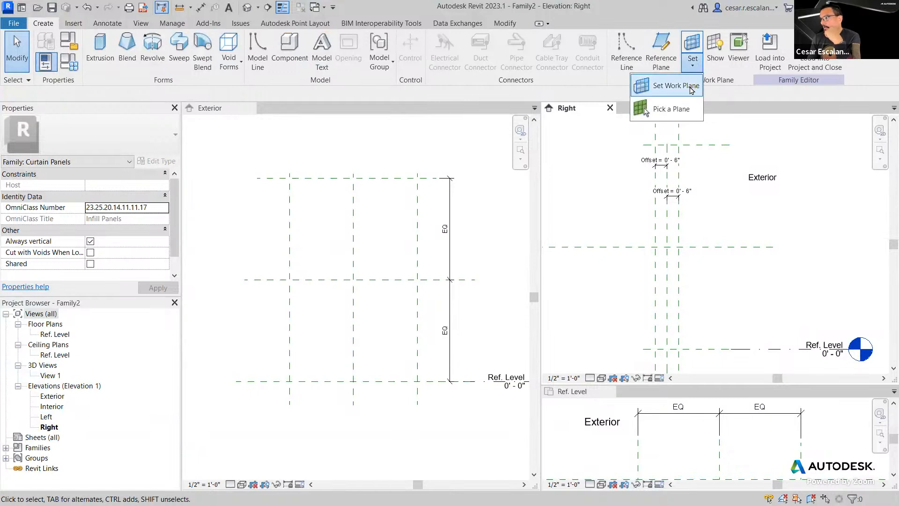
click(676, 86)
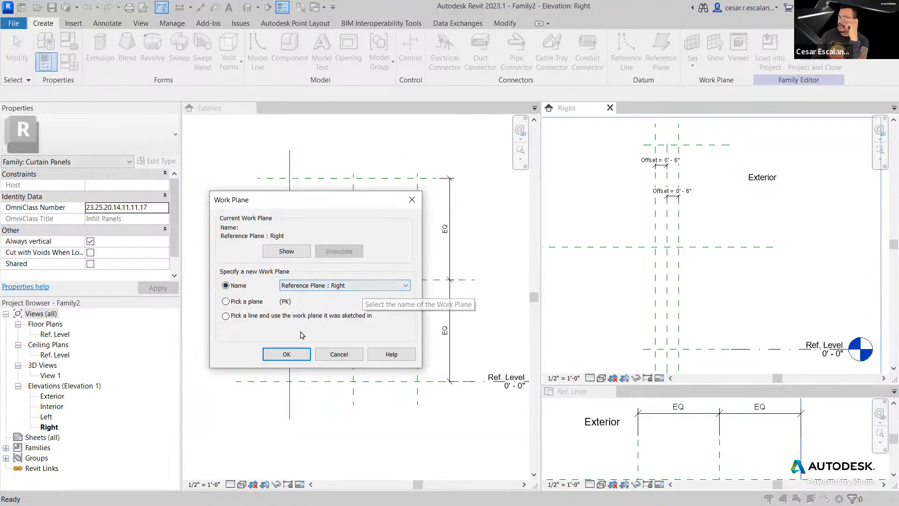
click(288, 354)
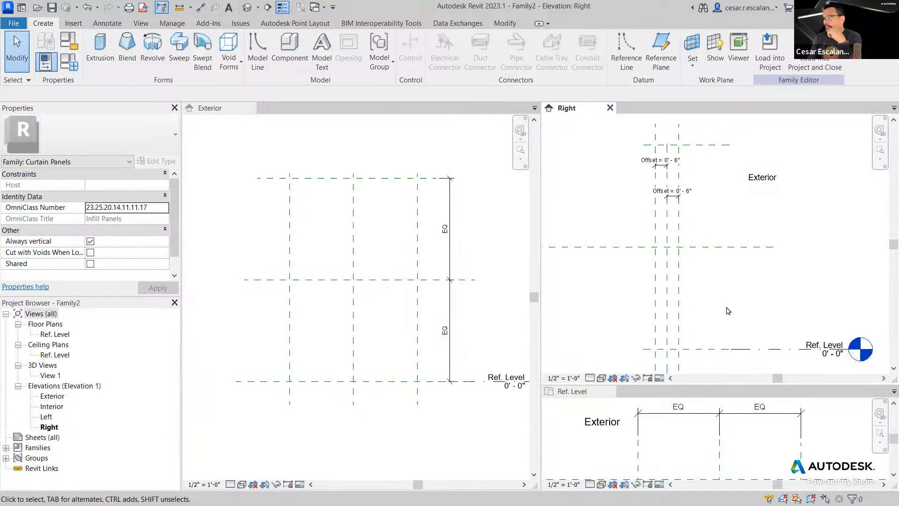
- Start an extrusion and sketch two chained lines from the interior plane's top, out to the exterior plane at mid-height, back to its bottom
click(106, 63)
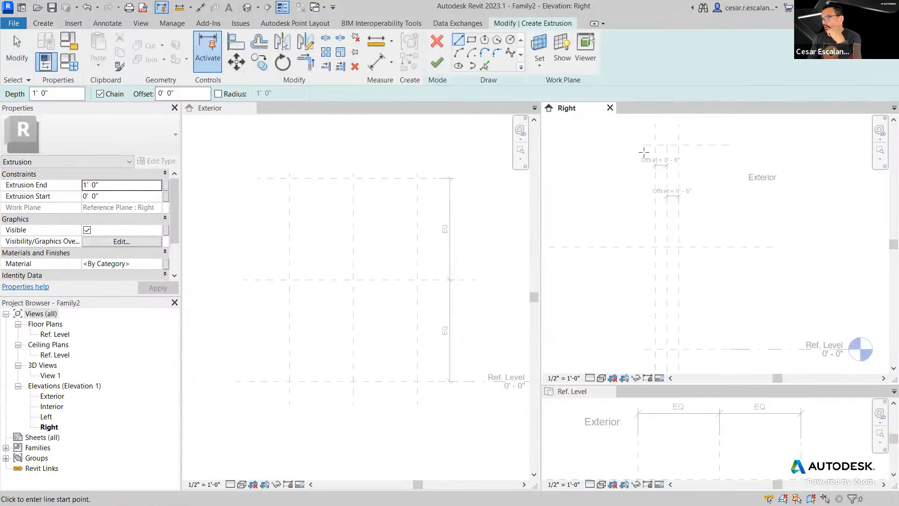
scroll(644, 150, up, 4)
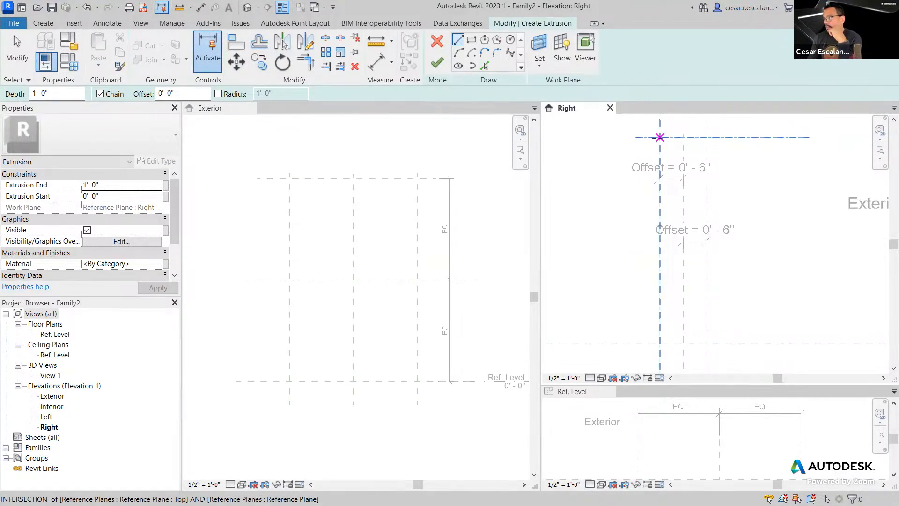
scroll(660, 138, down, 2)
scroll(660, 137, up, 2)
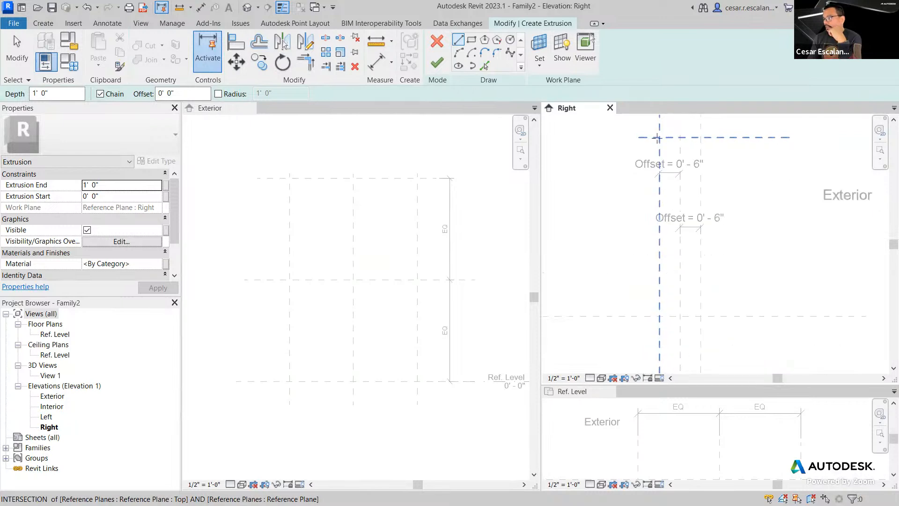
click(660, 137)
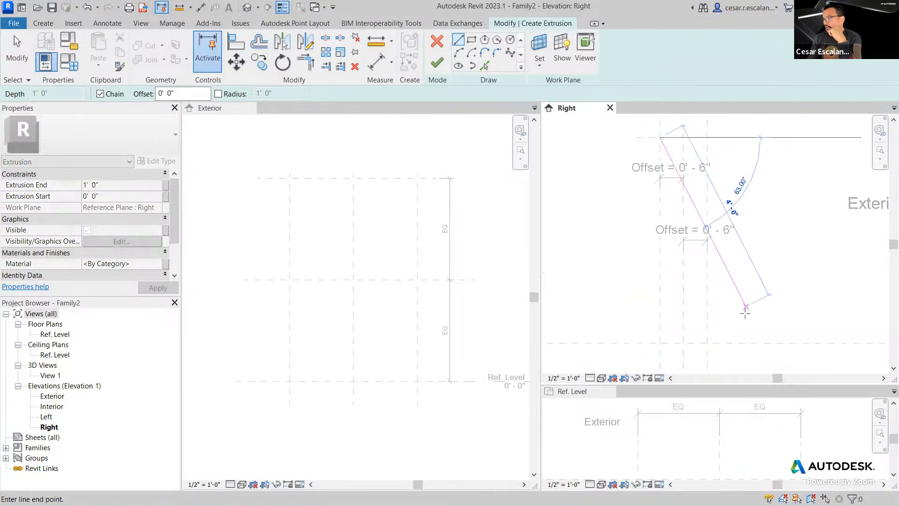
click(708, 343)
scroll(757, 309, down, 3)
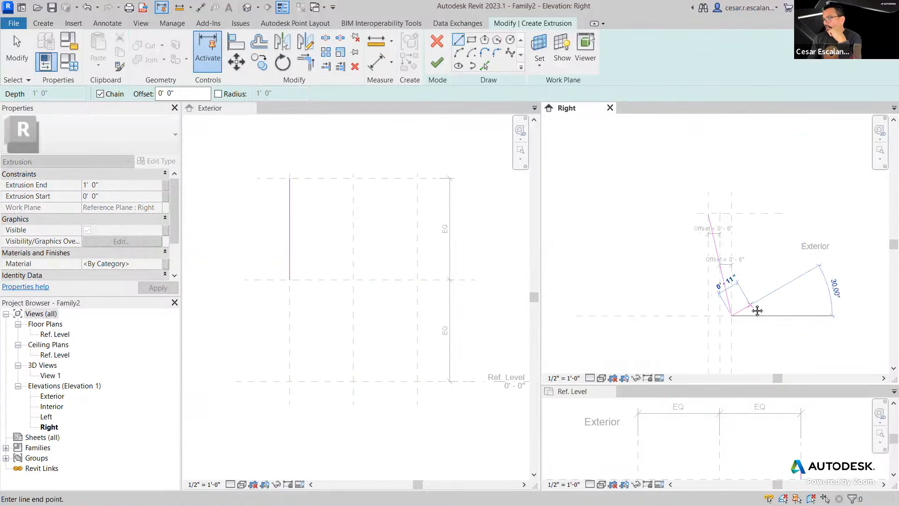
click(709, 345)
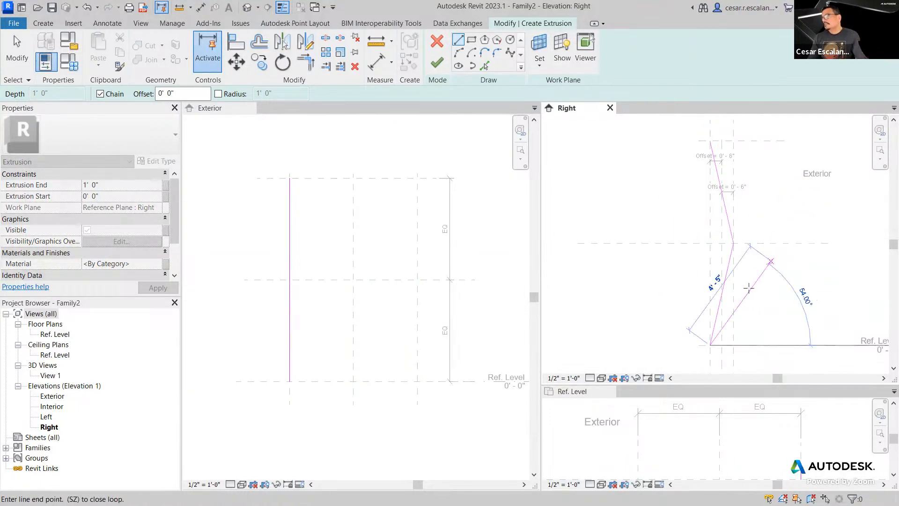
key(Escape)
key(Escape)
- Offset copies of both sloped sketch lines by 0' 1" toward the interior side
scroll(754, 293, up, 2)
middle_drag(753, 294, 758, 287)
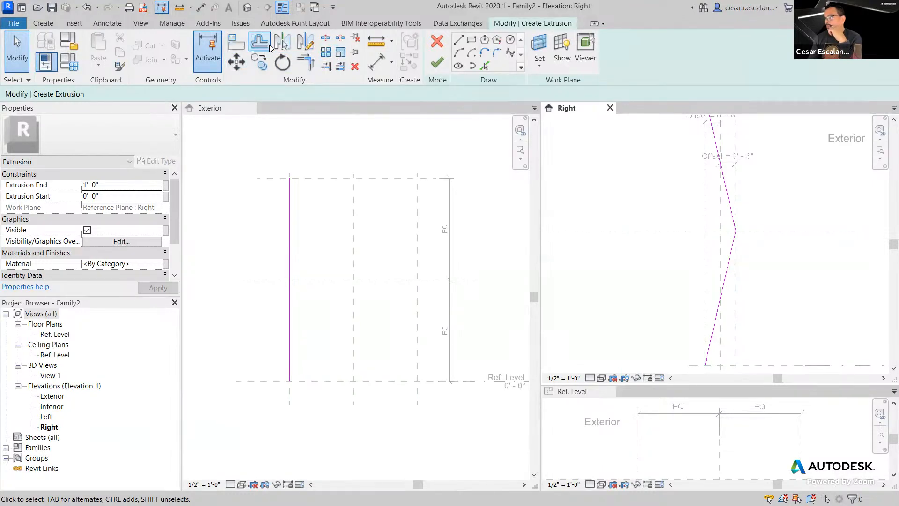
click(269, 45)
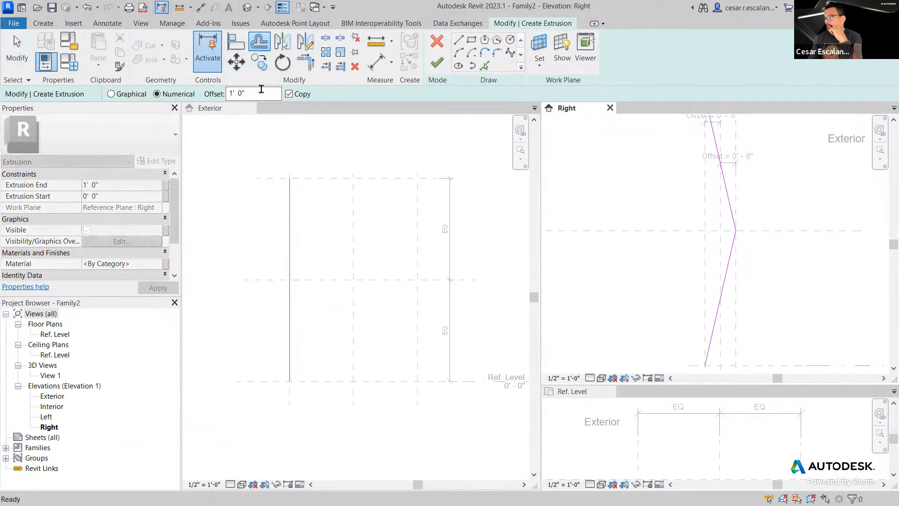
drag(259, 93, 186, 90)
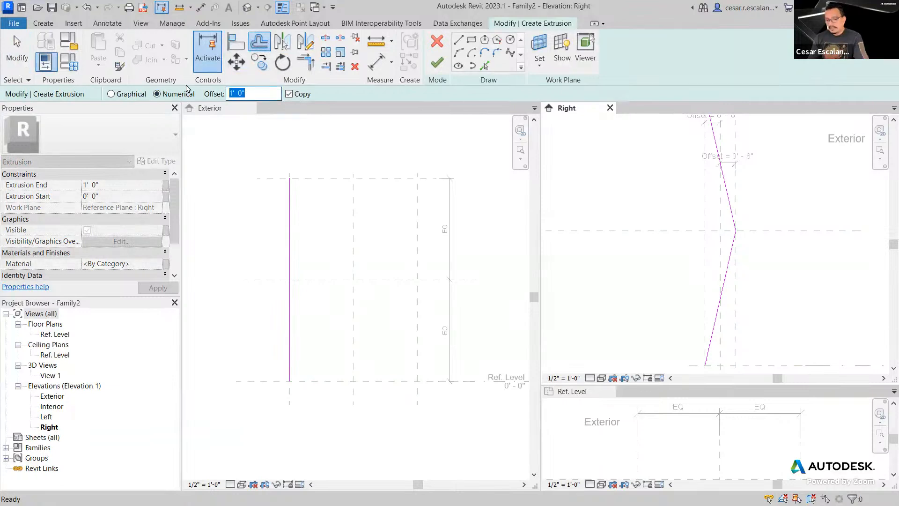
text(0)
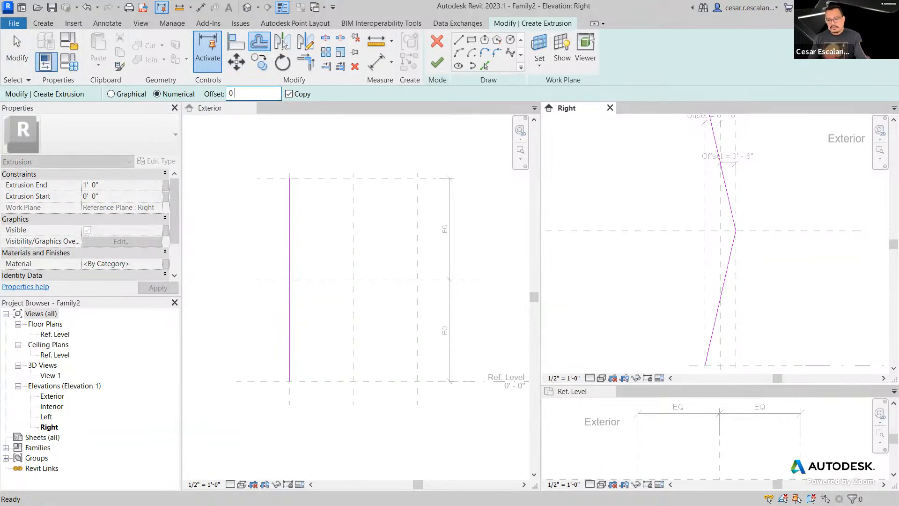
text(' 1)
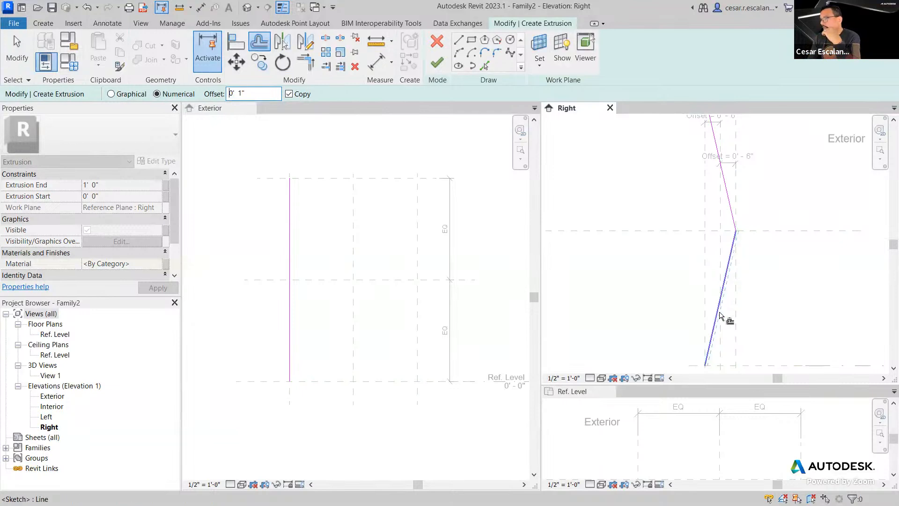
scroll(720, 315, up, 3)
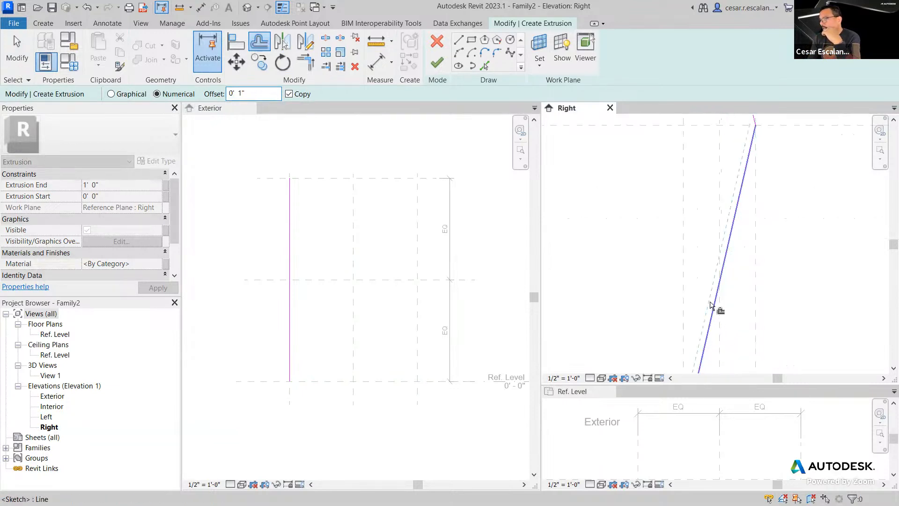
click(713, 305)
middle_drag(794, 233, 764, 301)
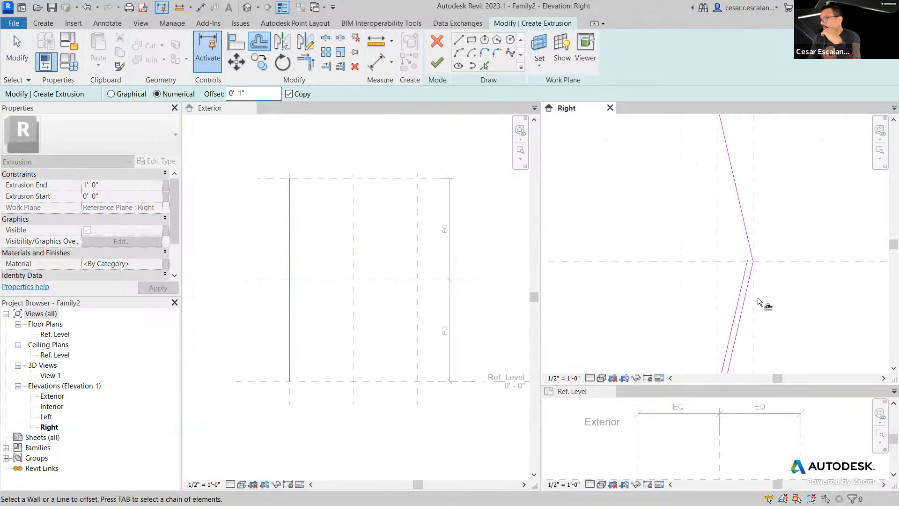
click(749, 220)
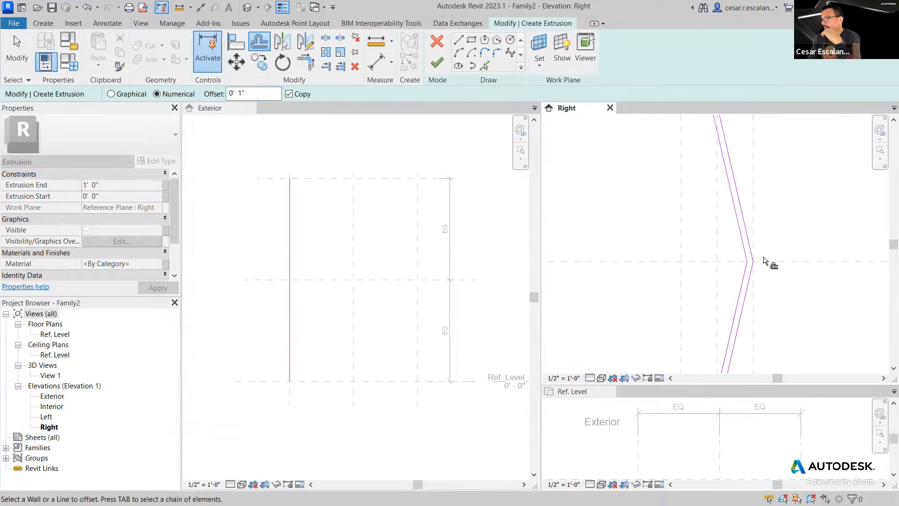
- Draw a short horizontal line along the top reference plane from the folded profile's upper endpoint, past the offset line
mouse_move(769, 261)
middle_down()
mouse_move(783, 308)
mouse_move(781, 352)
middle_up()
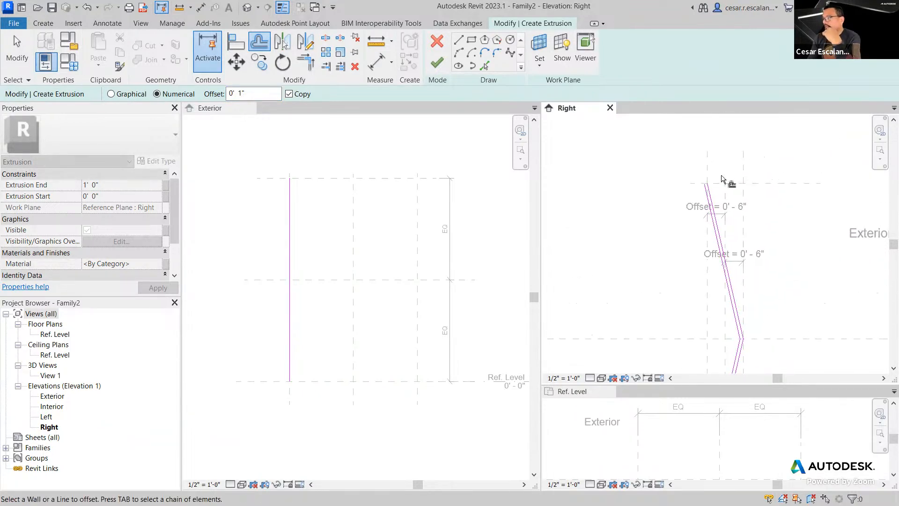
scroll(728, 181, up, 4)
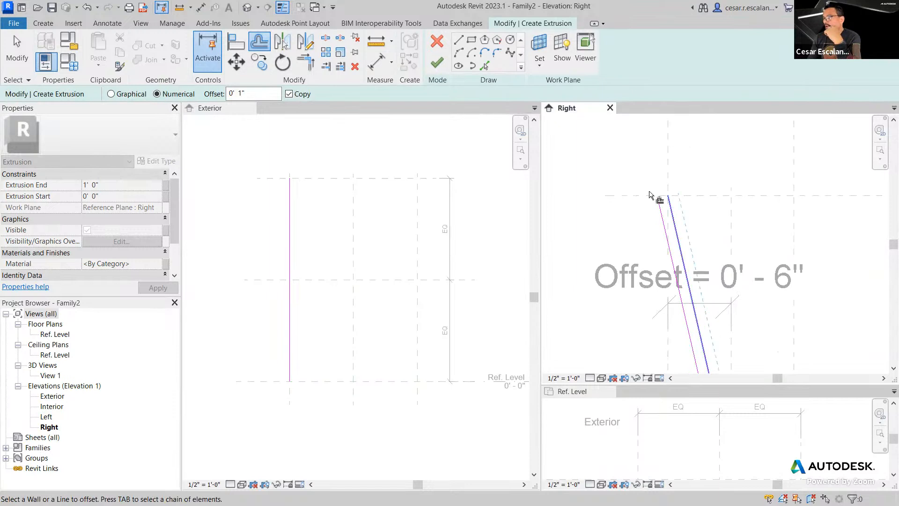
scroll(672, 195, up, 3)
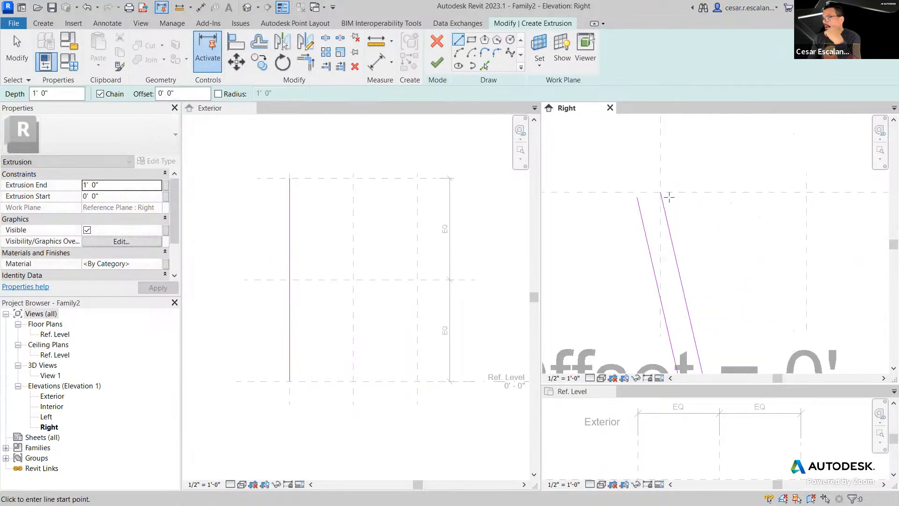
click(668, 195)
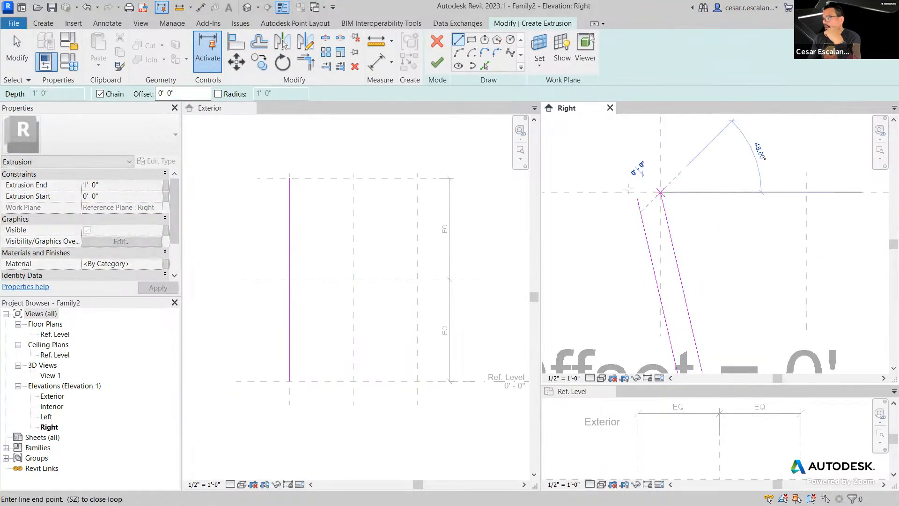
click(604, 192)
scroll(639, 170, down, 3)
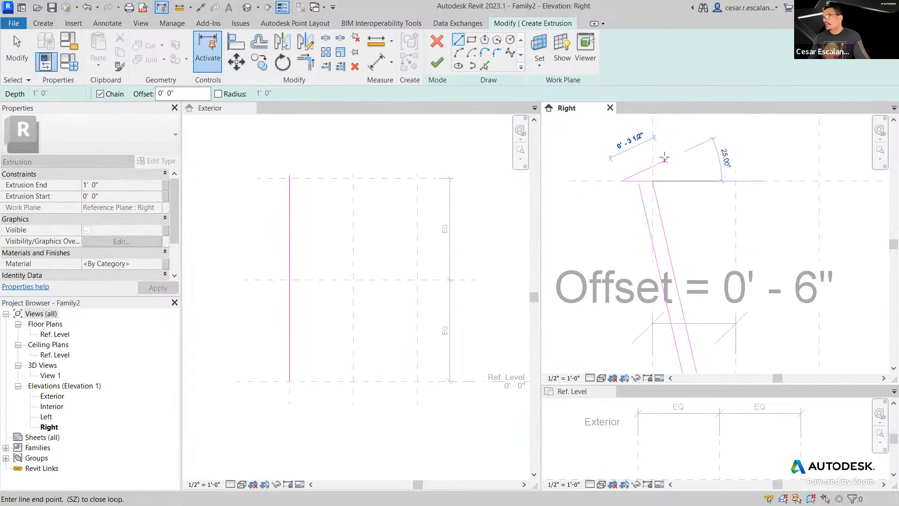
key(Escape)
key(Escape)
- Draw a short horizontal line along the bottom reference plane from the folded profile's lower endpoint, past the offset line
scroll(684, 230, down, 3)
middle_drag(728, 268, 712, 149)
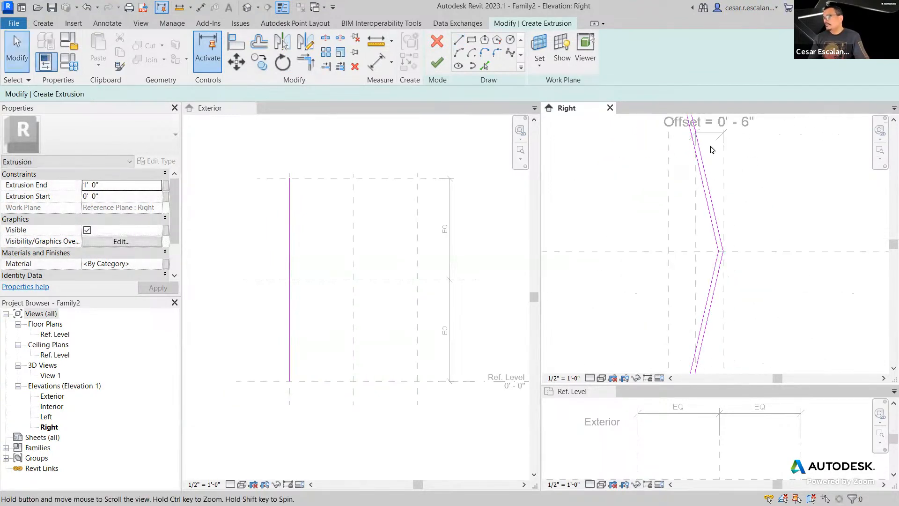
scroll(708, 175, down, 2)
scroll(703, 347, up, 2)
click(459, 40)
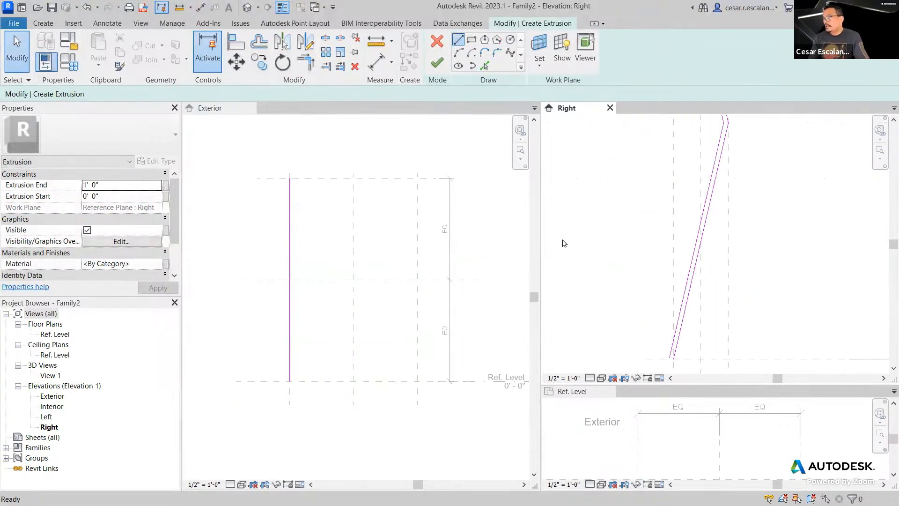
scroll(641, 370, up, 3)
scroll(694, 346, up, 2)
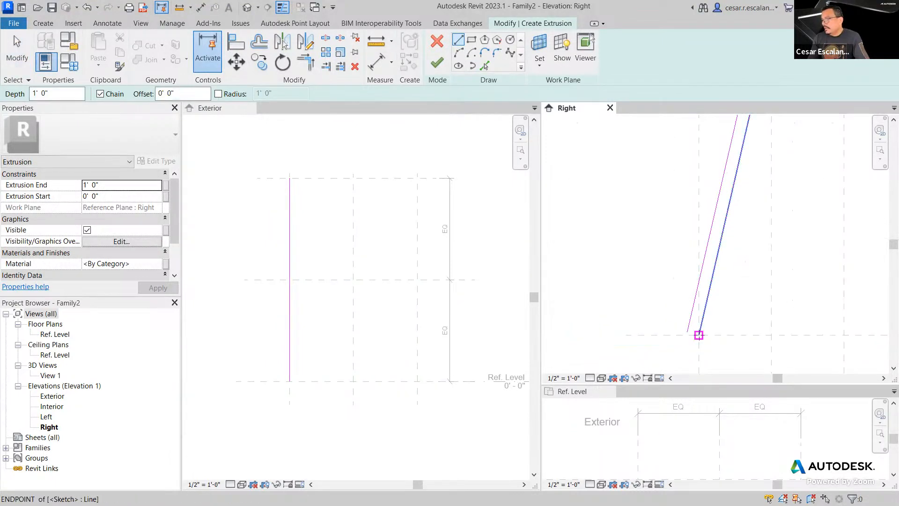
click(698, 335)
click(666, 335)
key(Escape)
key(Escape)
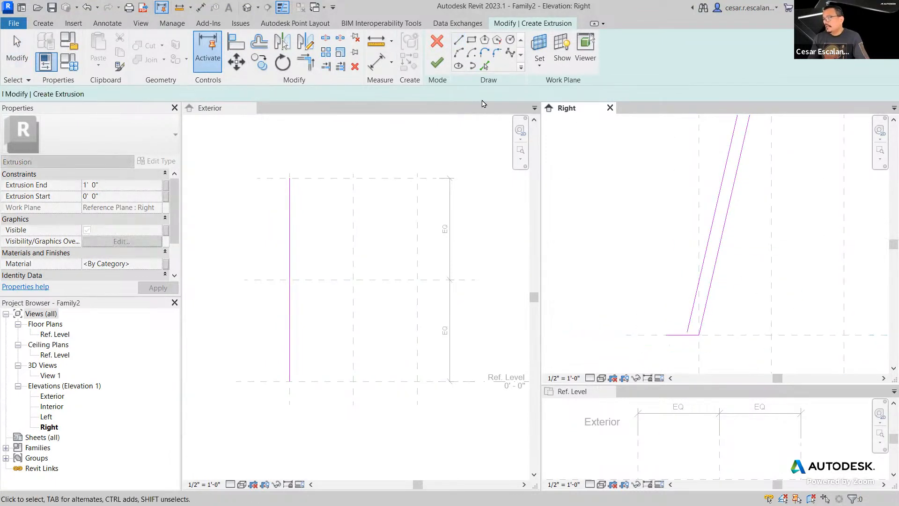
- Trim the offset lines and the short horizontal lines to corners at the profile's bottom and top to close it
click(697, 327)
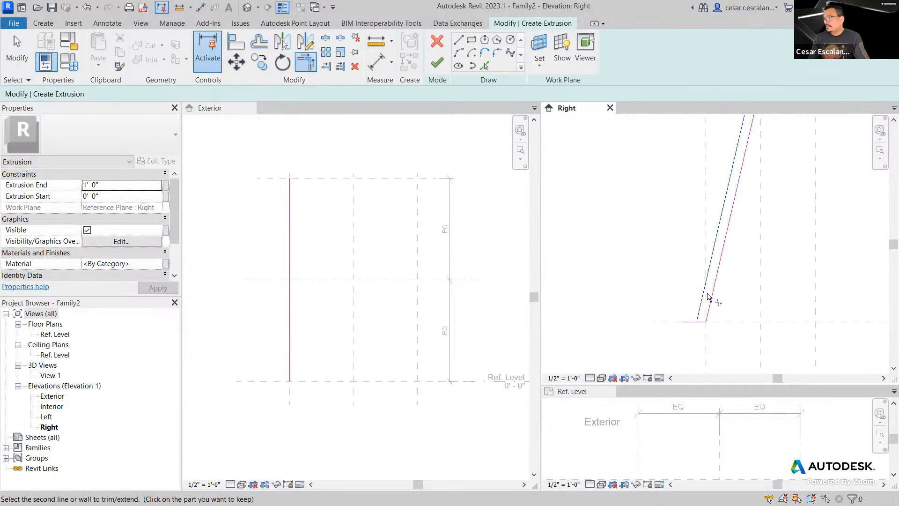
click(696, 334)
scroll(747, 333, down, 1)
scroll(749, 330, down, 4)
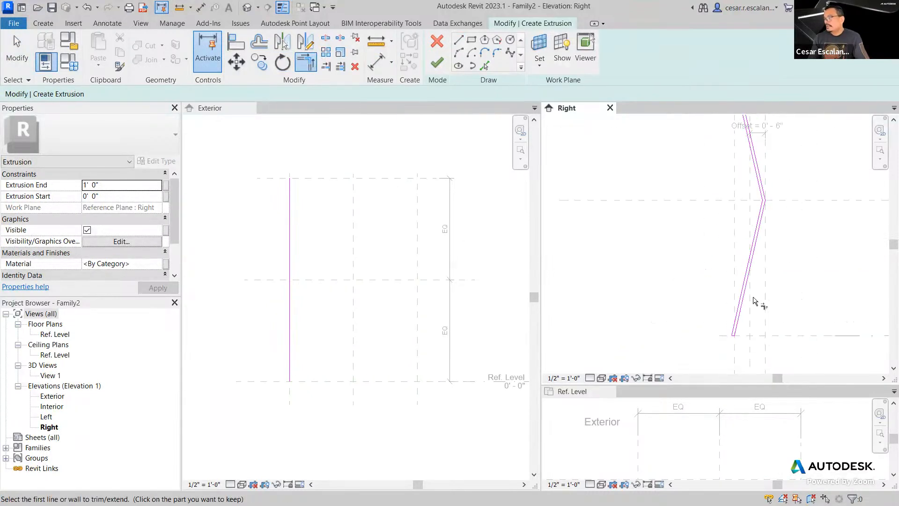
middle_drag(769, 242, 760, 393)
scroll(718, 224, up, 4)
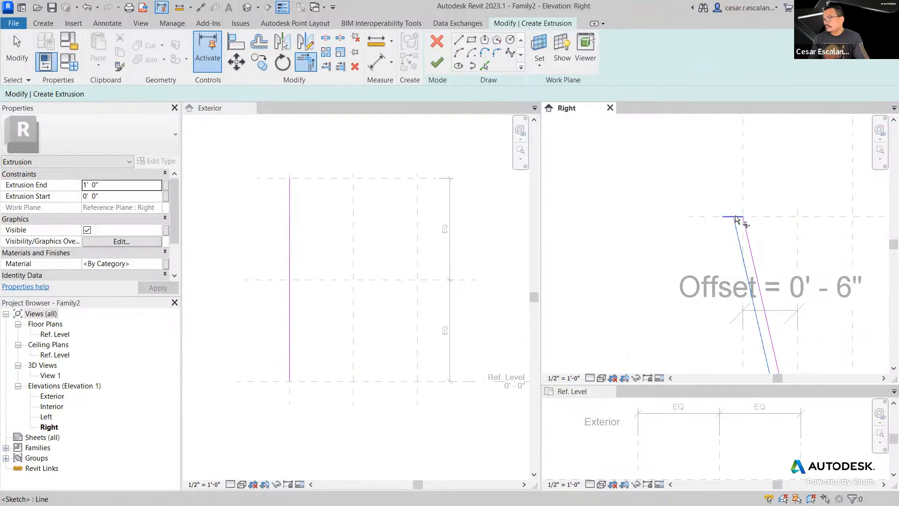
key(Escape)
scroll(729, 255, down, 2)
middle_drag(728, 255, 693, 188)
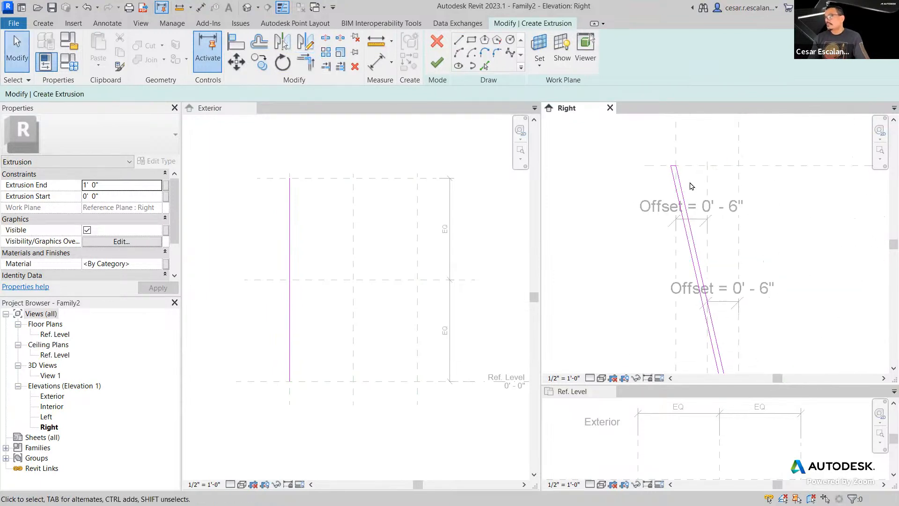
- Finish the folded profile sketch as an extrusion and deselect the resulting panel
scroll(692, 186, down, 1)
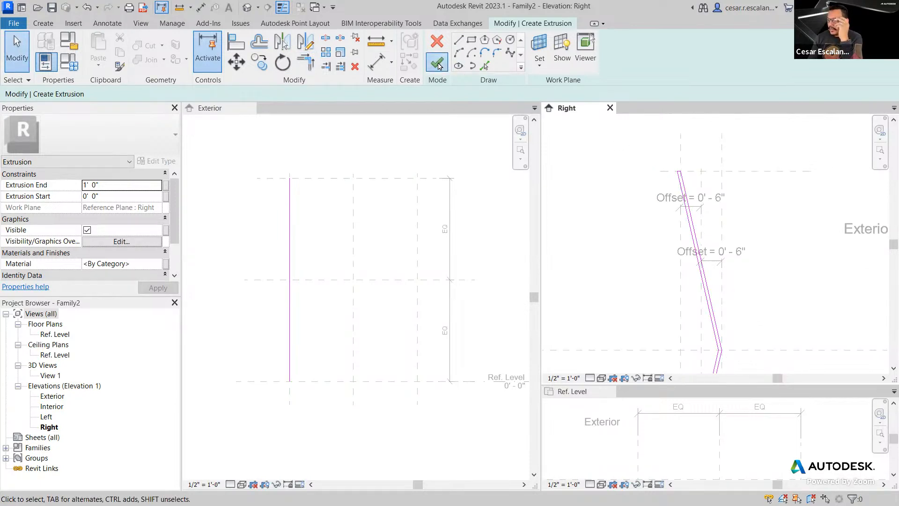
click(437, 62)
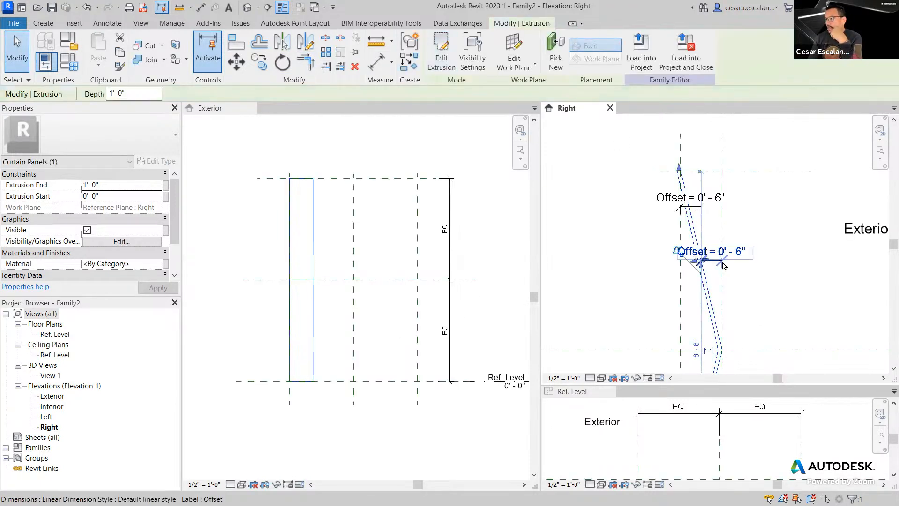
click(763, 245)
middle_drag(785, 257, 776, 190)
scroll(774, 194, down, 2)
scroll(774, 196, down, 1)
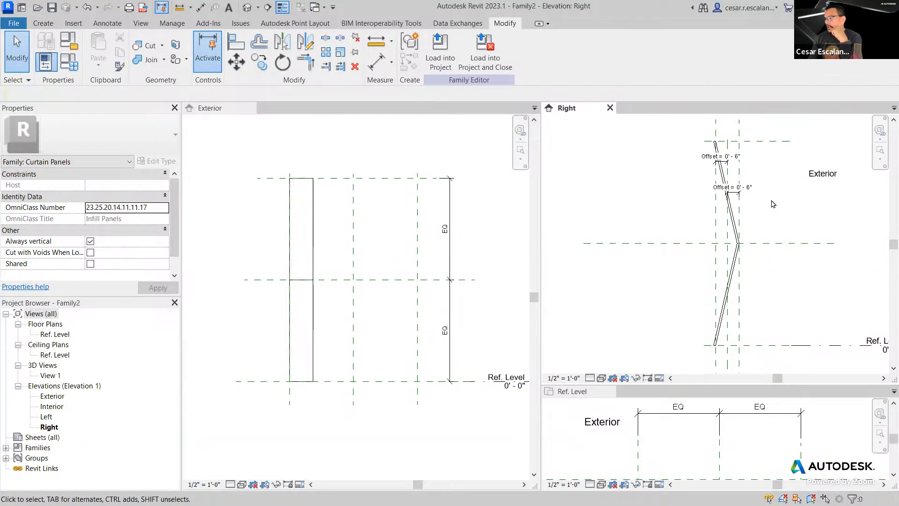
click(43, 24)
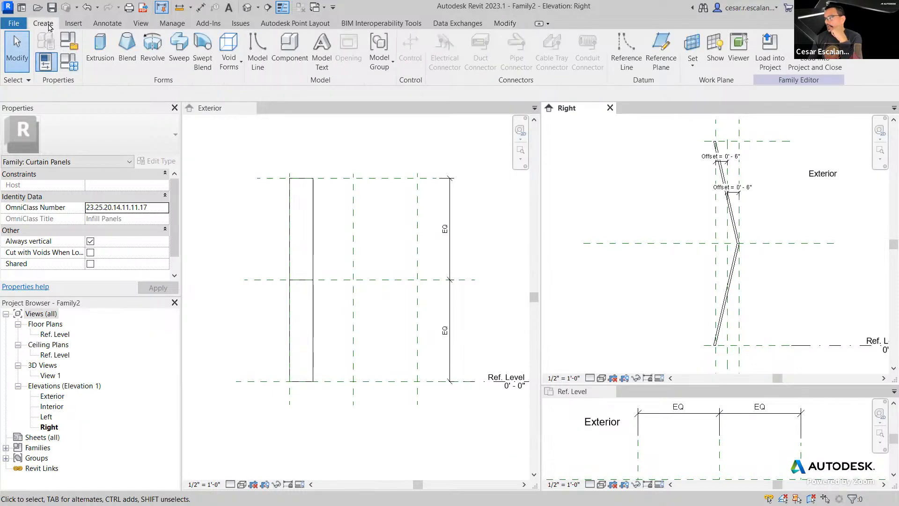
click(69, 62)
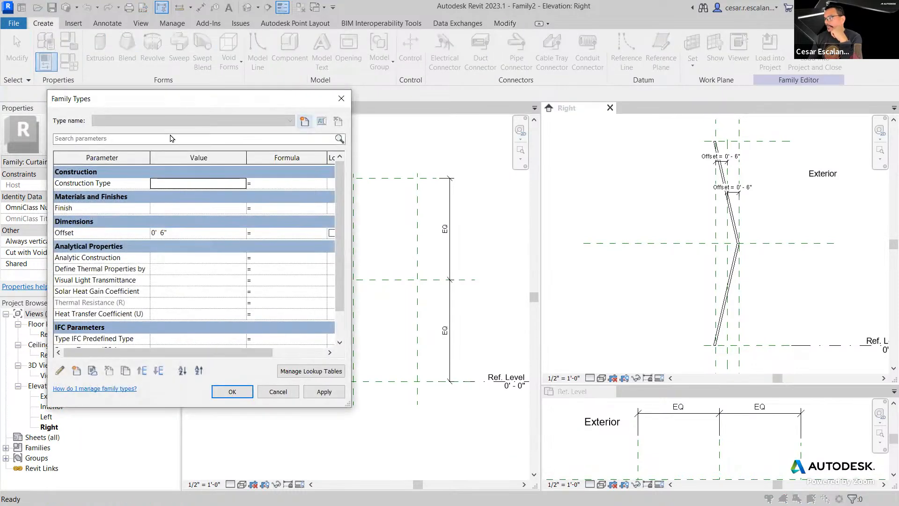
drag(166, 109, 143, 109)
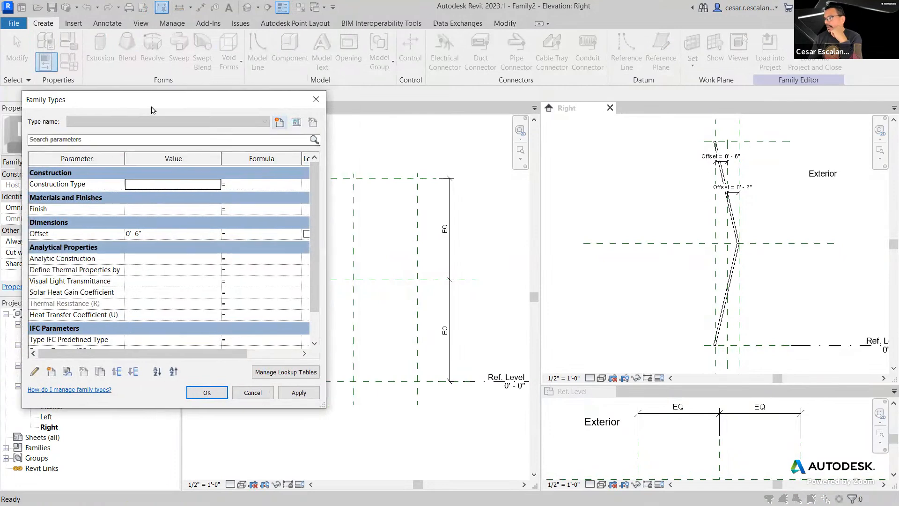
click(319, 98)
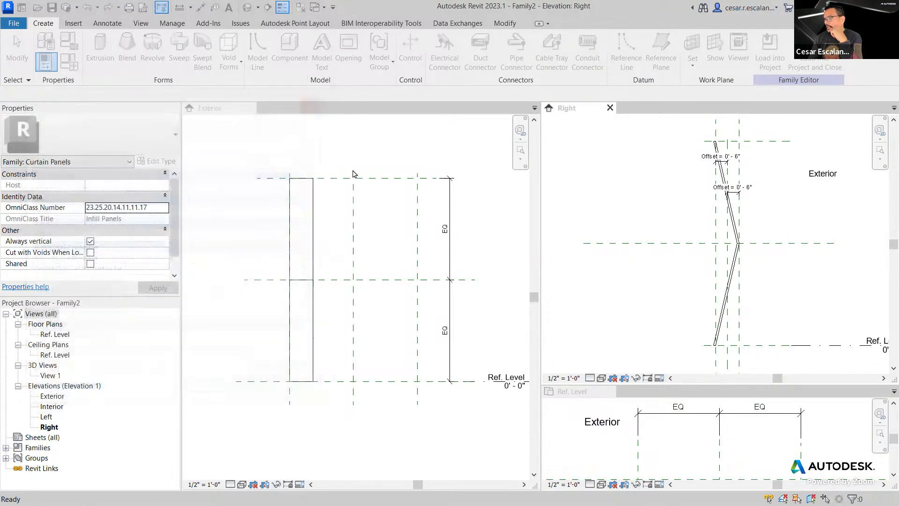
- In the Exterior elevation, flex the panel height by moving the Top reference plane up and back down to 8' 6" above the reference level
click(382, 184)
scroll(383, 183, down, 1)
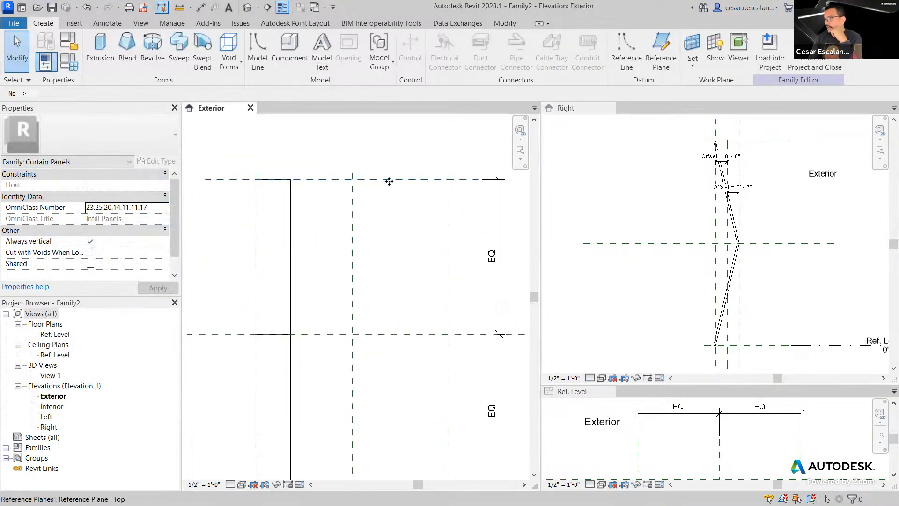
drag(384, 182, 386, 148)
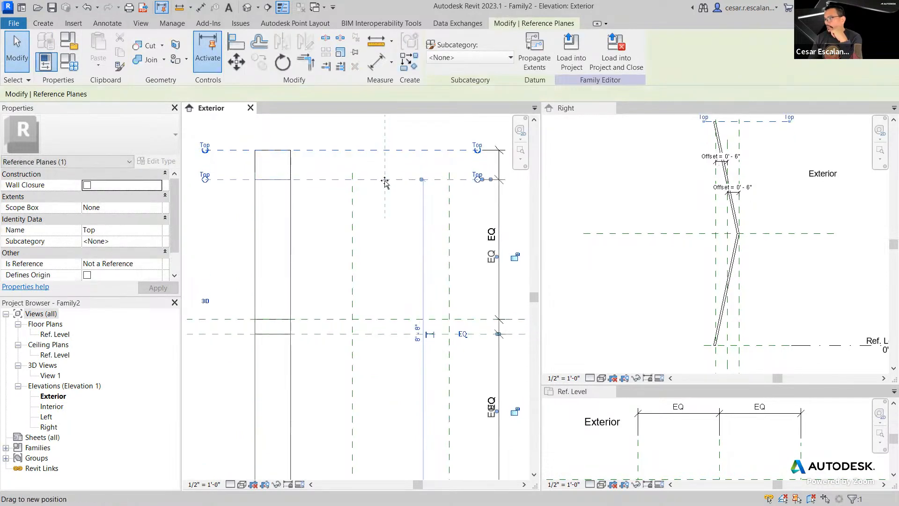
scroll(385, 198, down, 2)
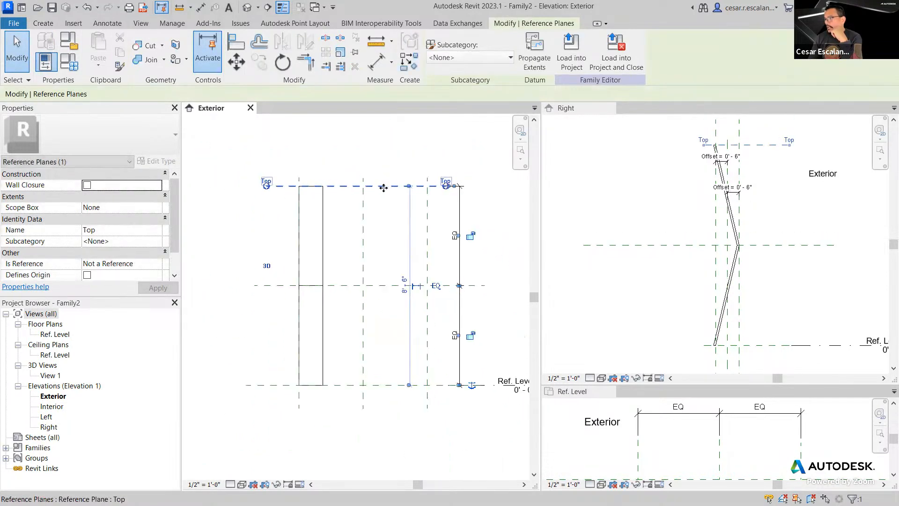
- Flex the panel width by moving the Right reference plane outward to 2' 11" from the center plane
click(427, 233)
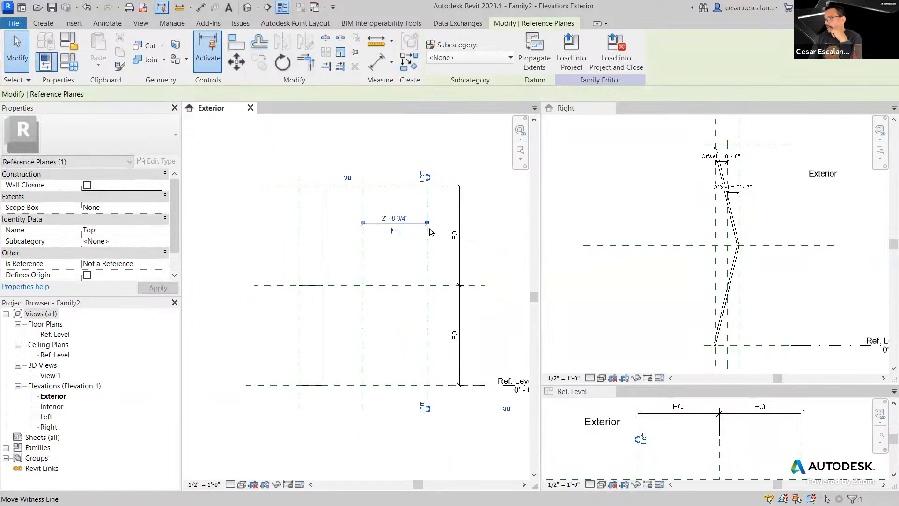
scroll(301, 184, up, 2)
click(296, 187)
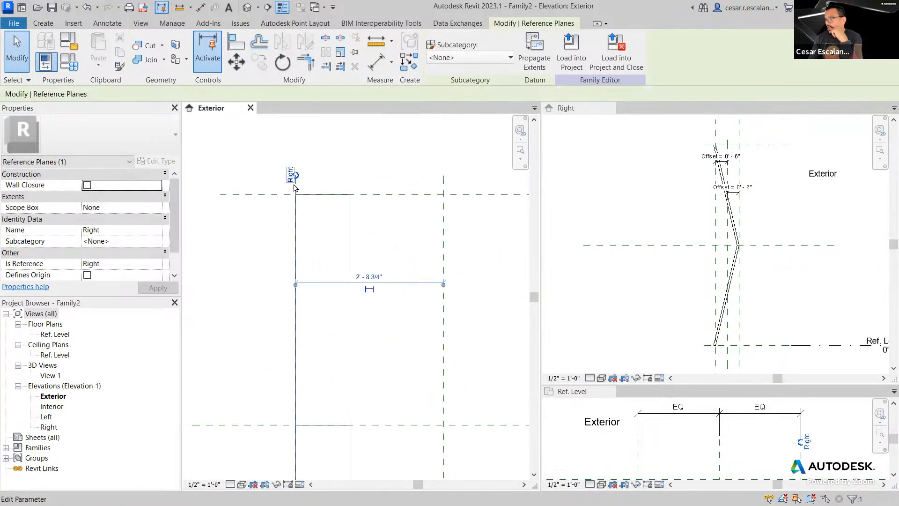
key(Escape)
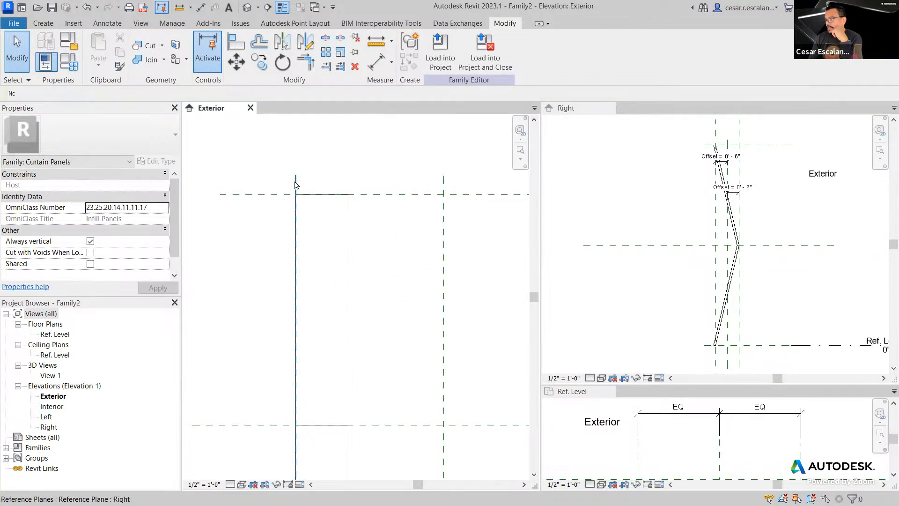
click(296, 185)
mouse_move(295, 192)
mouse_down()
mouse_move(331, 188)
mouse_move(286, 187)
mouse_up()
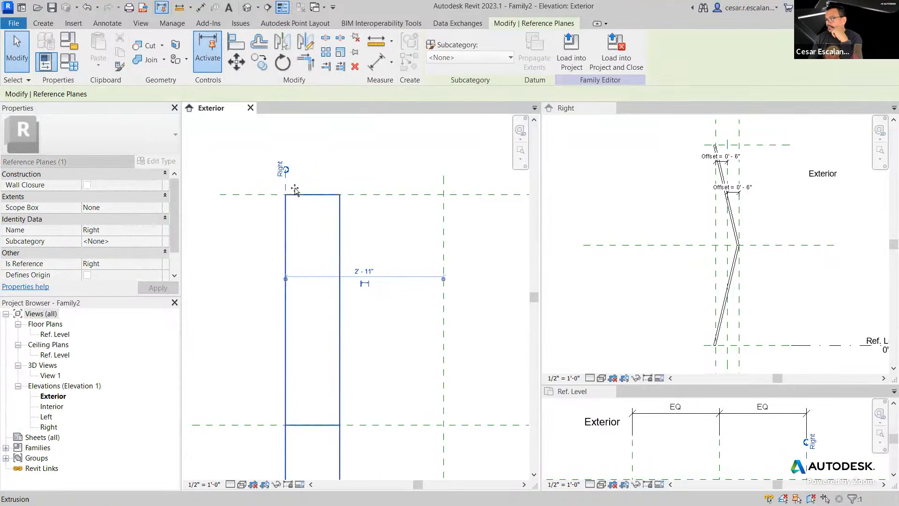
- Flex the panel height by lowering the Top reference plane to 7' 3" above the reference level
scroll(286, 186, down, 4)
click(364, 188)
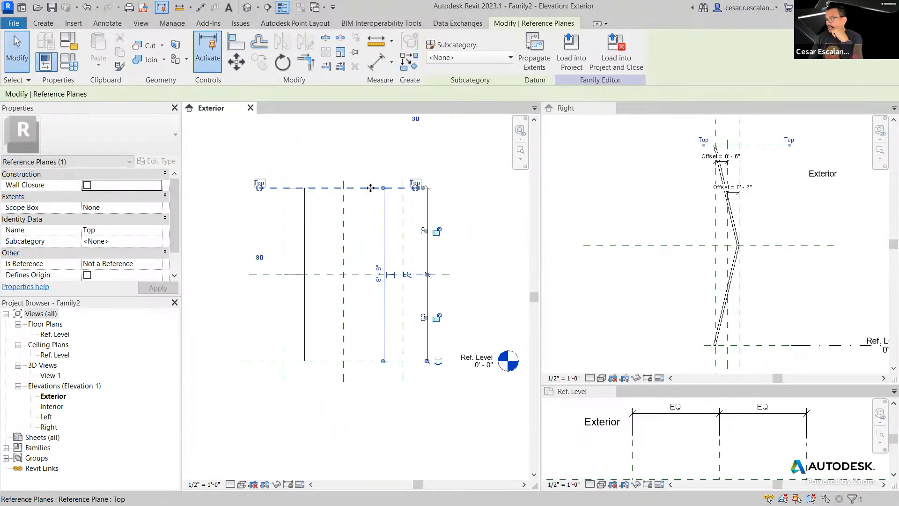
drag(367, 188, 370, 239)
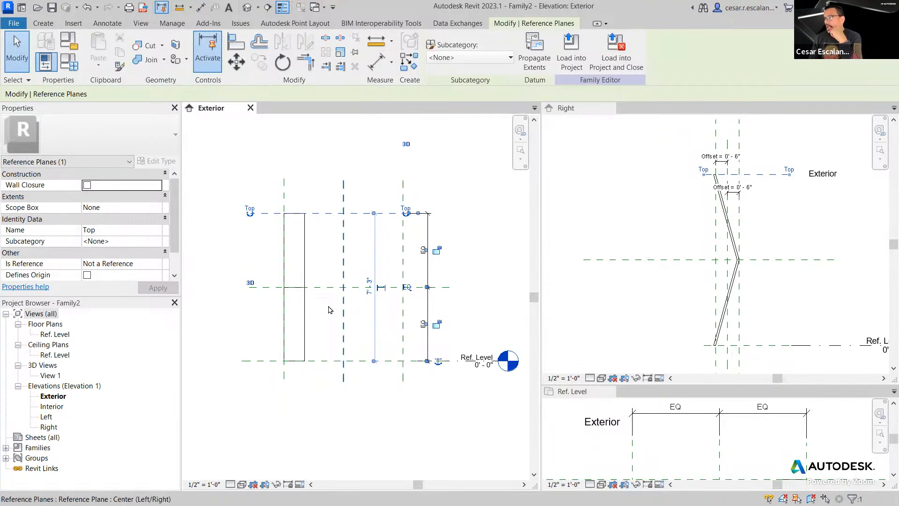
- Stretch the extrusion's inner end to the Center (Left/Right) reference plane for a depth of 2' 11" and deselect it
scroll(318, 309, up, 1)
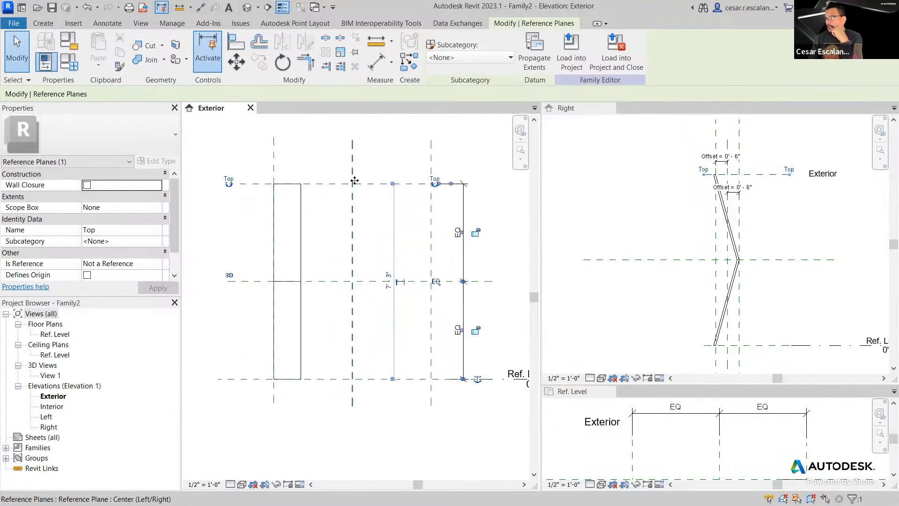
click(302, 306)
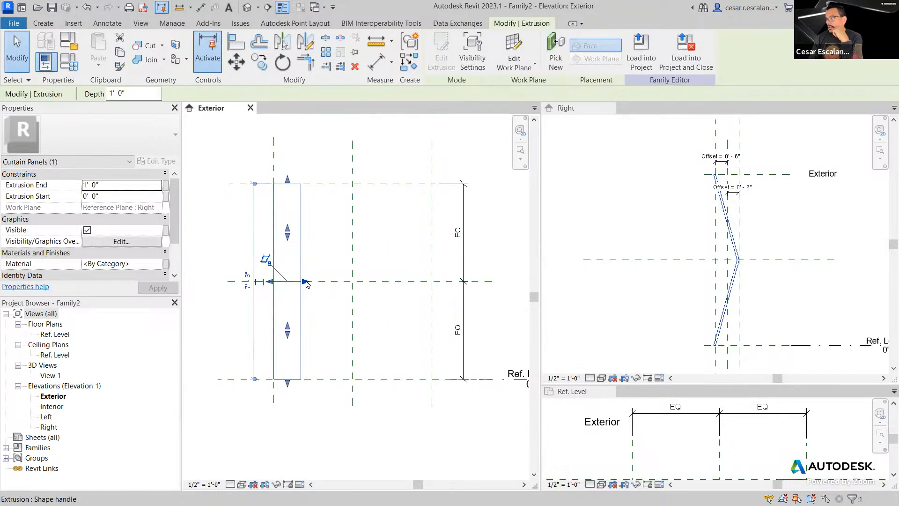
drag(307, 284, 353, 285)
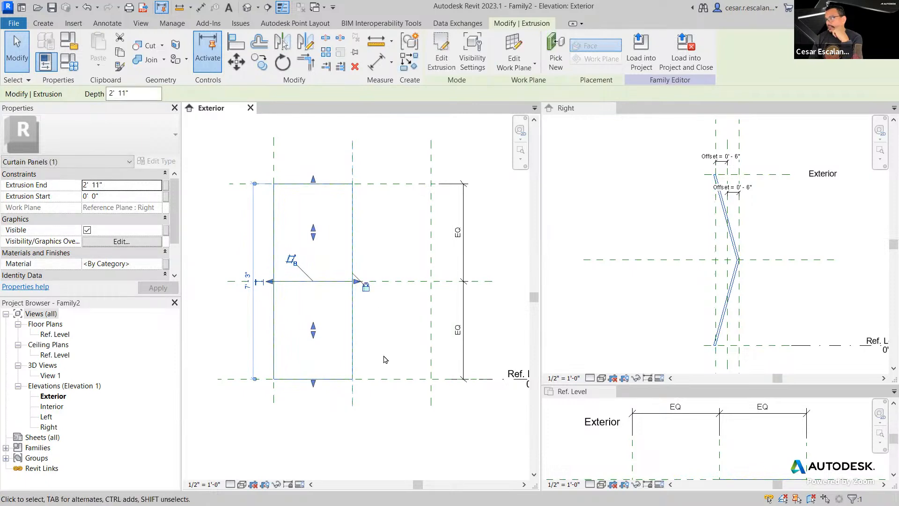
click(417, 436)
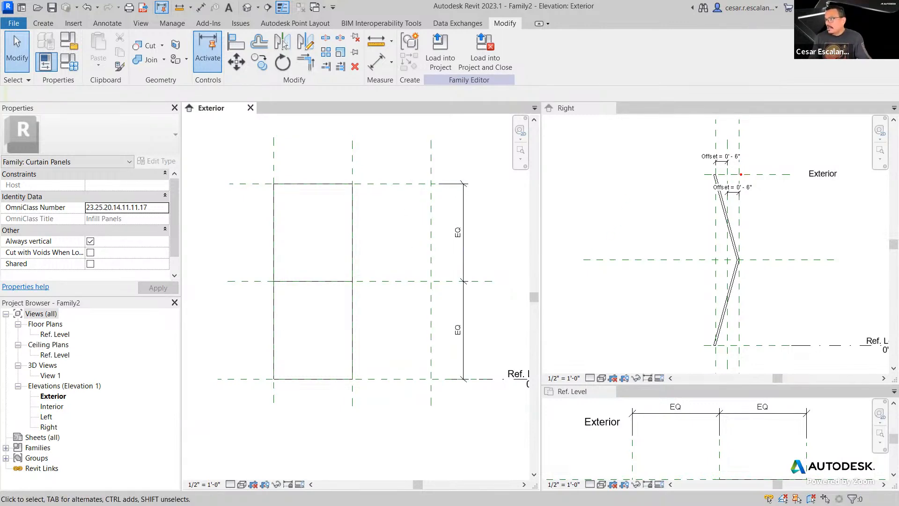
drag(741, 174, 725, 224)
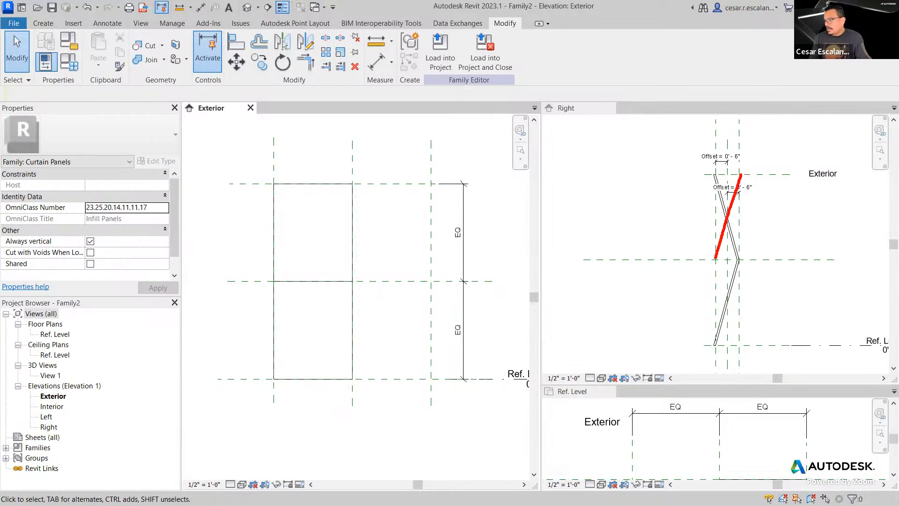
drag(715, 258, 747, 346)
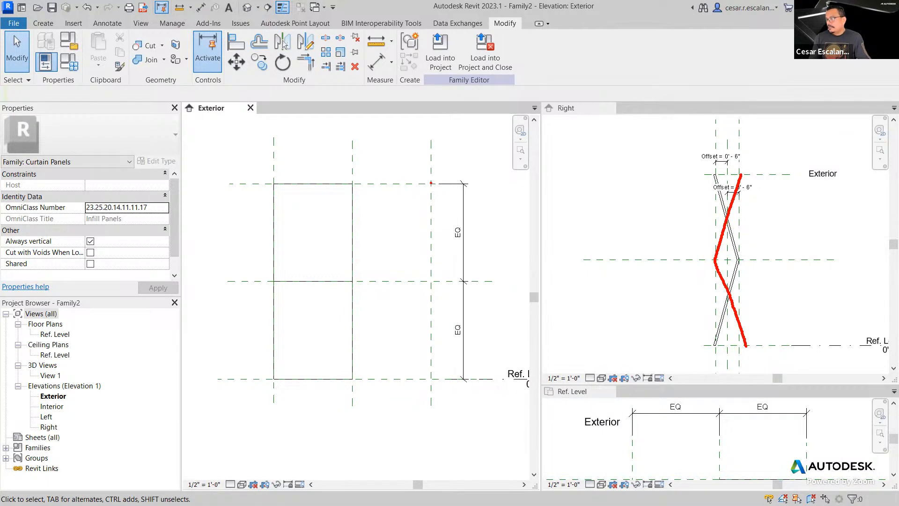
drag(432, 229, 433, 390)
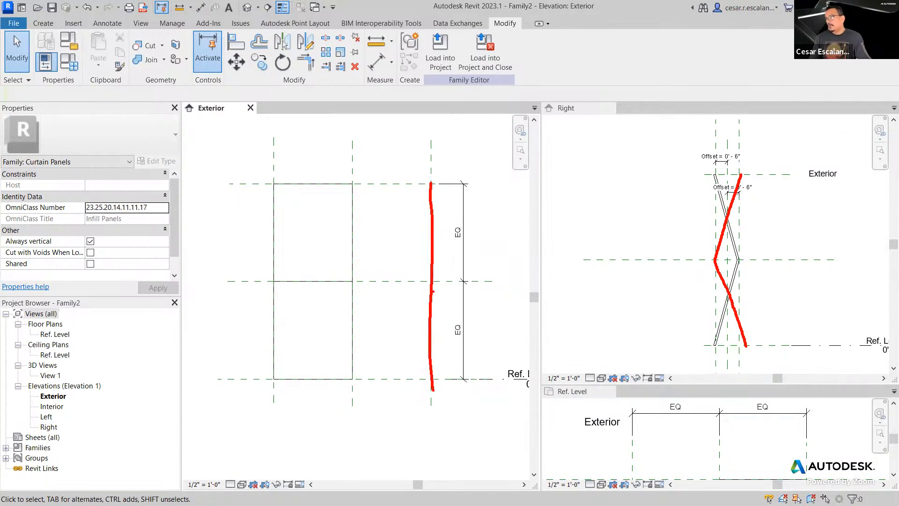
drag(419, 274, 375, 272)
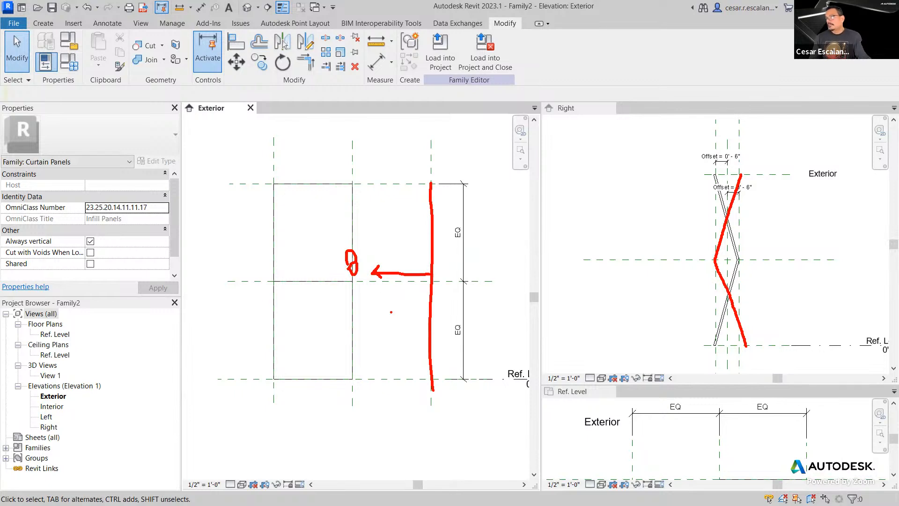
key(Escape)
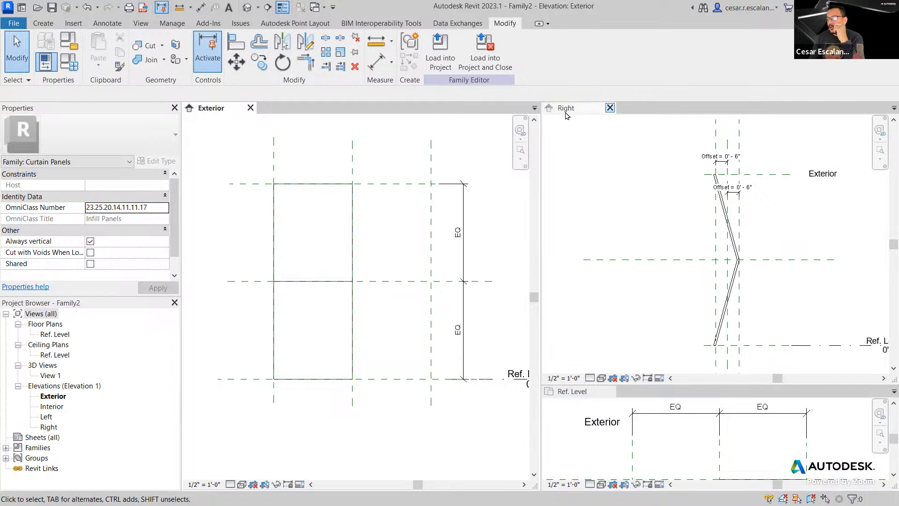
- Close the Right elevation, open the Left elevation instead, and tile it with the Exterior and Ref. Level views
click(610, 108)
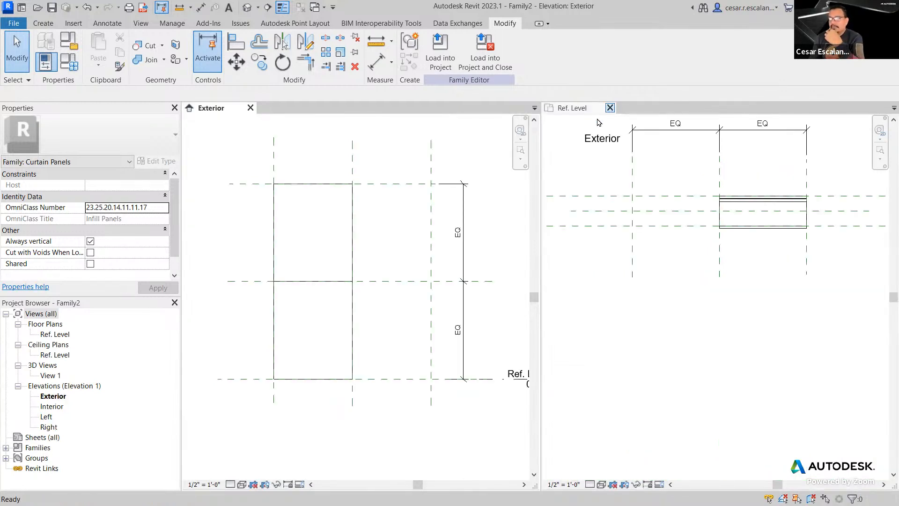
double_click(47, 417)
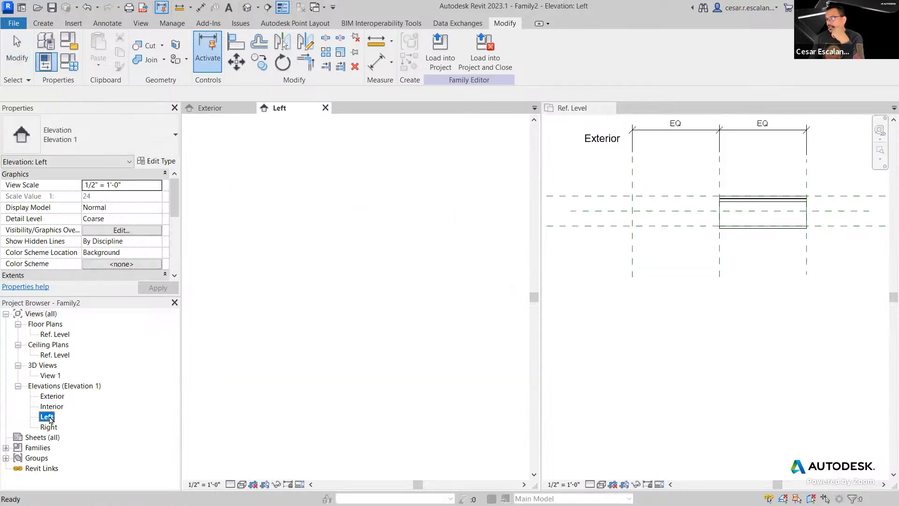
click(585, 325)
key(w)
key(t)
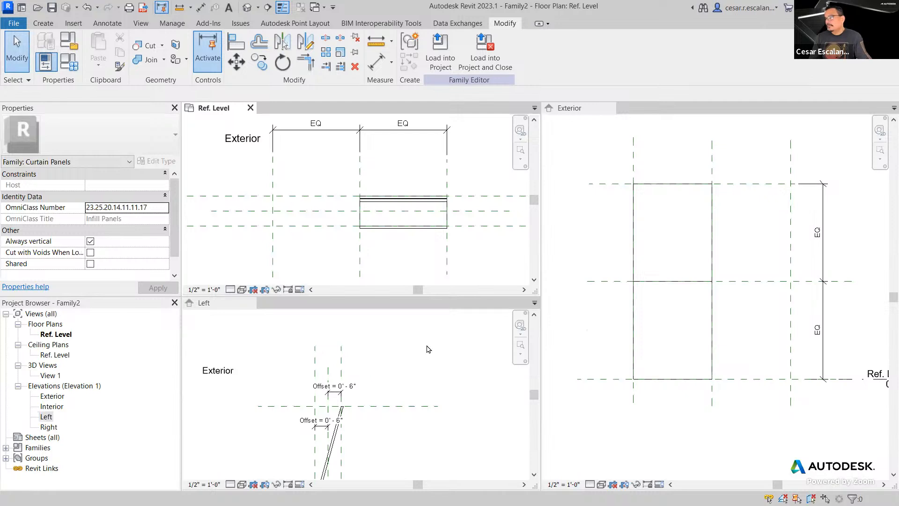
click(414, 326)
middle_drag(414, 325, 453, 297)
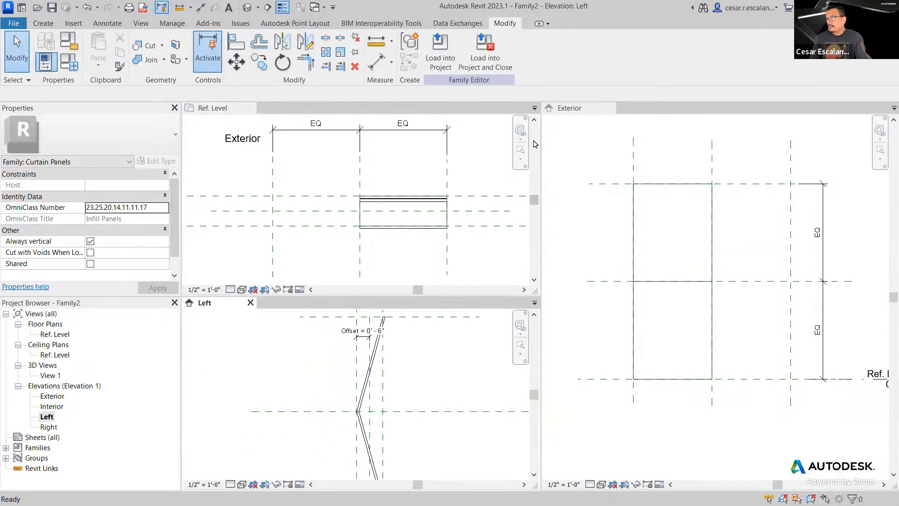
- Try other tiled view arrangements, leading with Exterior, Left and finally the Ref. Level plan
click(567, 115)
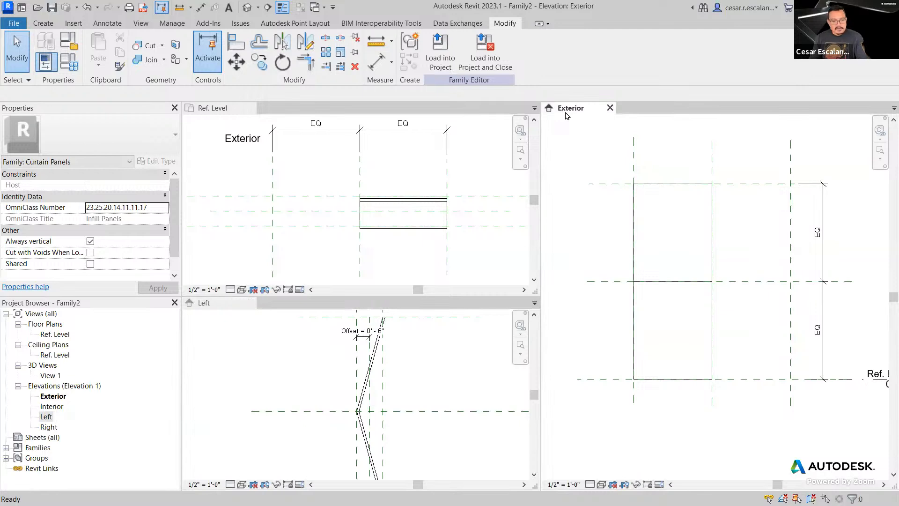
key(w)
key(t)
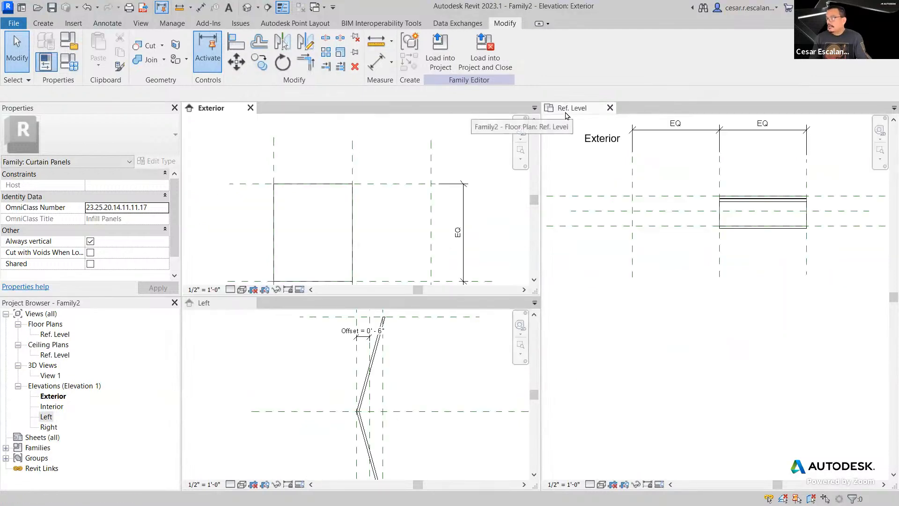
click(225, 305)
key(w)
key(t)
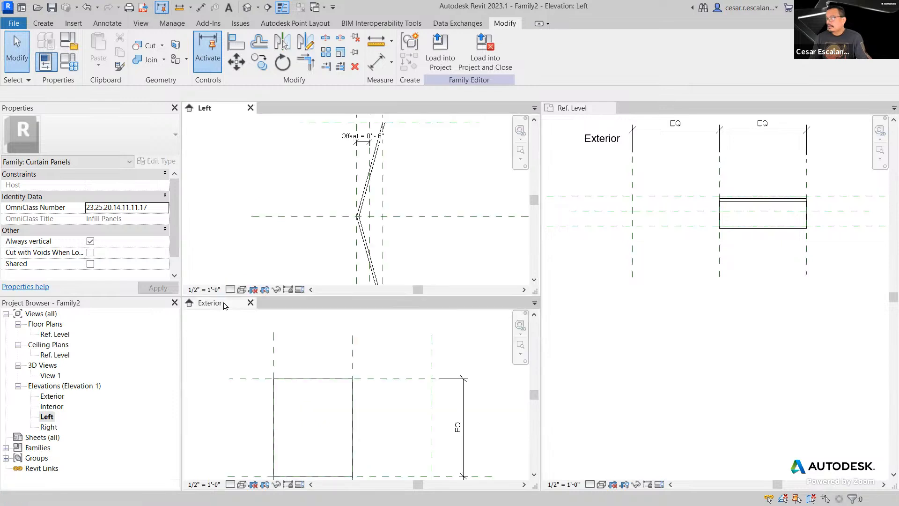
click(574, 115)
key(w)
key(t)
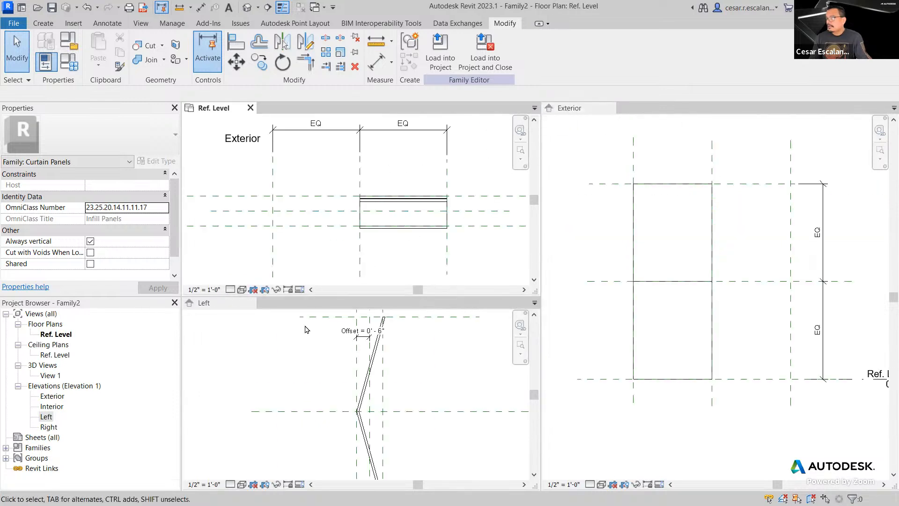
- Activate the Left elevation and bring the whole folded profile into view
click(330, 393)
scroll(416, 382, down, 1)
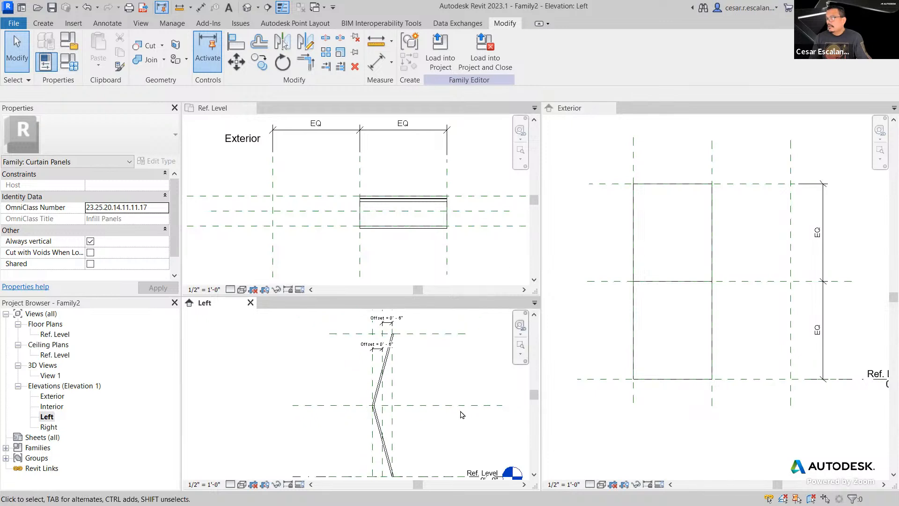
middle_drag(454, 420, 448, 417)
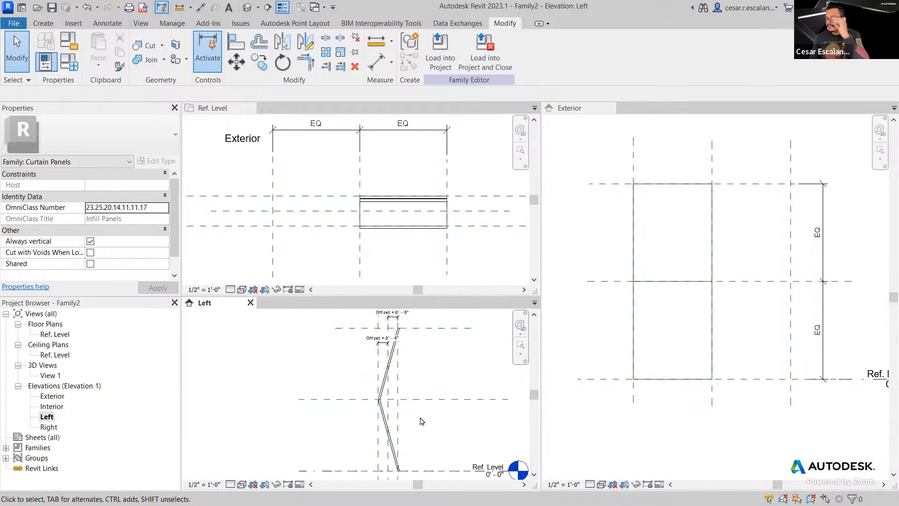
- Tile the views with the Left elevation leading, enlarge its pane over the Ref. Level plan, and frame the folded profile
scroll(421, 417, up, 1)
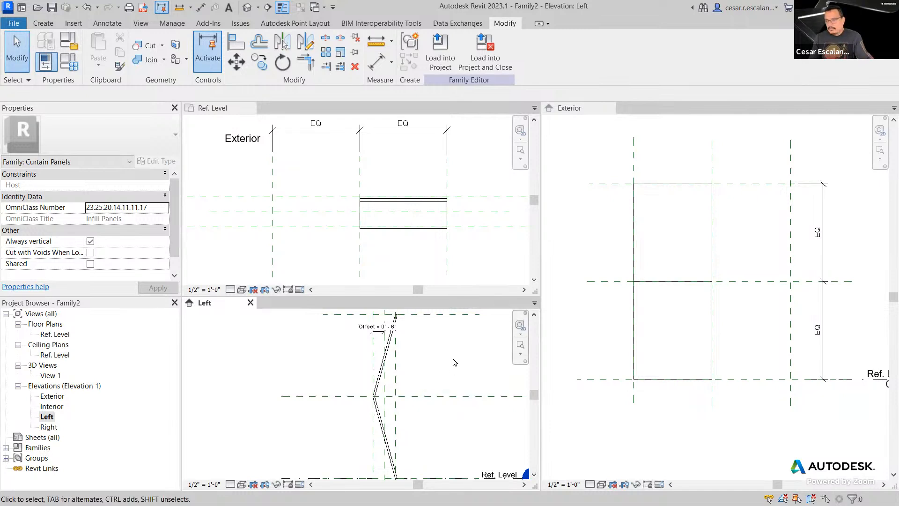
key(w)
key(t)
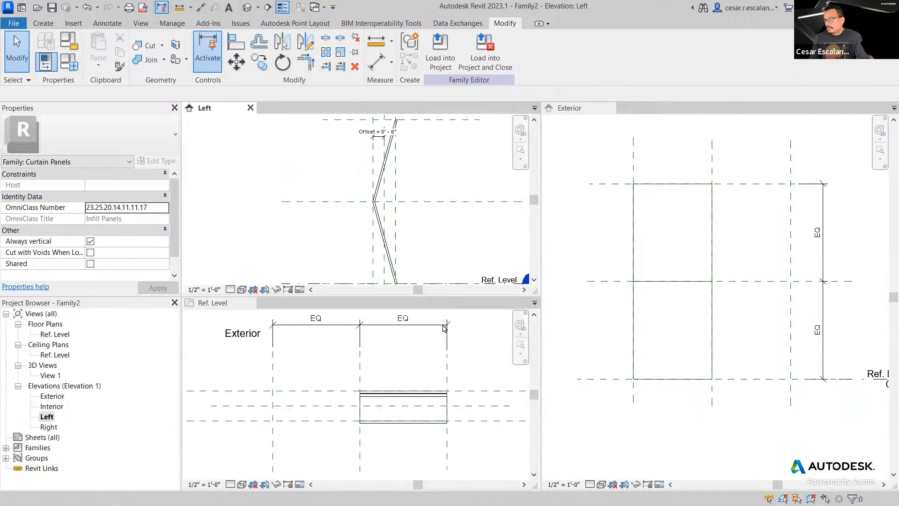
mouse_move(427, 233)
middle_down()
mouse_move(442, 255)
mouse_move(435, 225)
middle_up()
scroll(436, 227, down, 1)
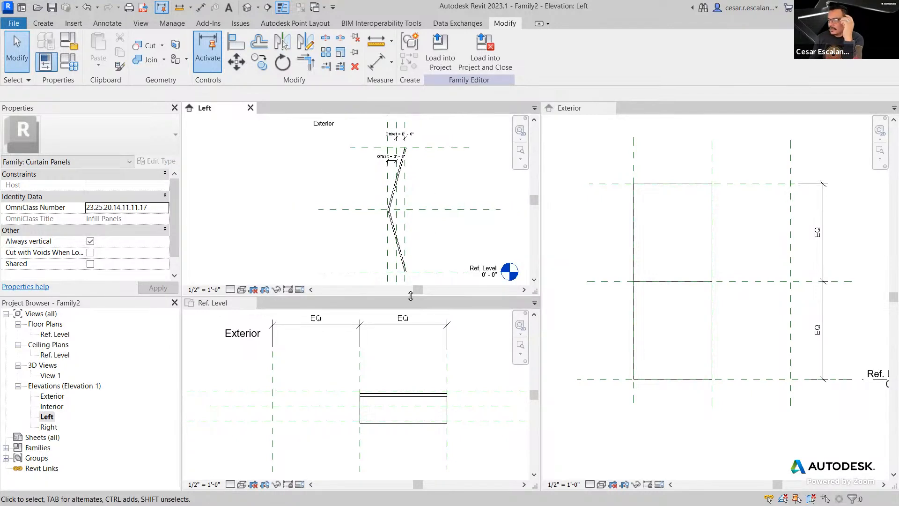
drag(411, 296, 411, 408)
middle_drag(432, 222, 417, 291)
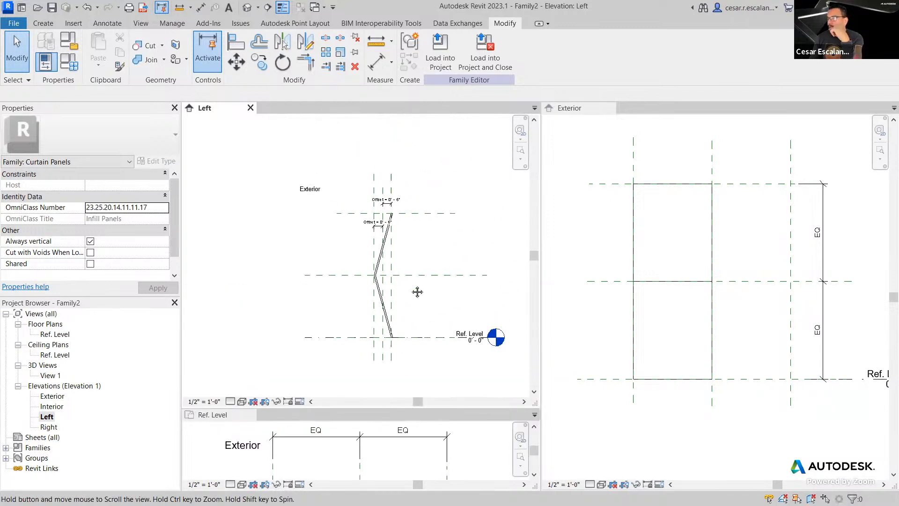
scroll(401, 318, up, 1)
scroll(407, 306, up, 1)
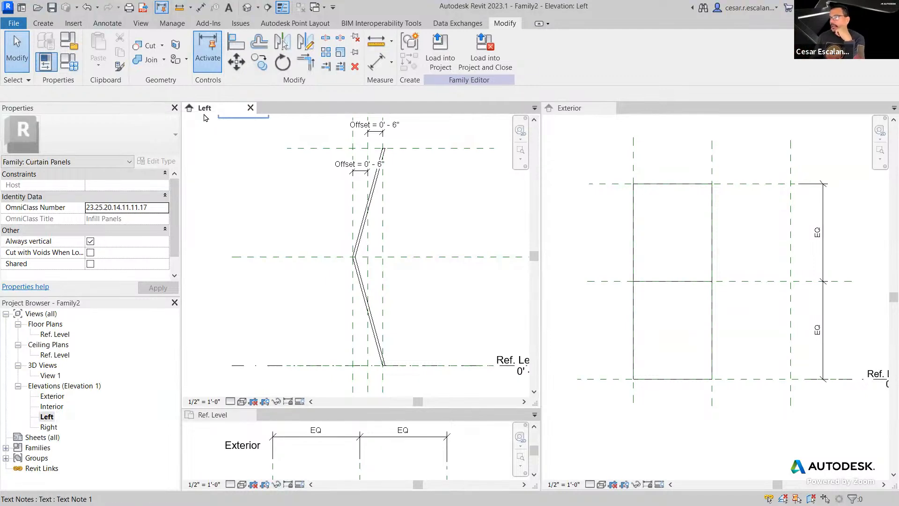
- Start an extrusion and sketch two chained lines folding opposite to the existing profile, from the Top reference plane through mid-height to Ref. Level
click(44, 24)
click(104, 56)
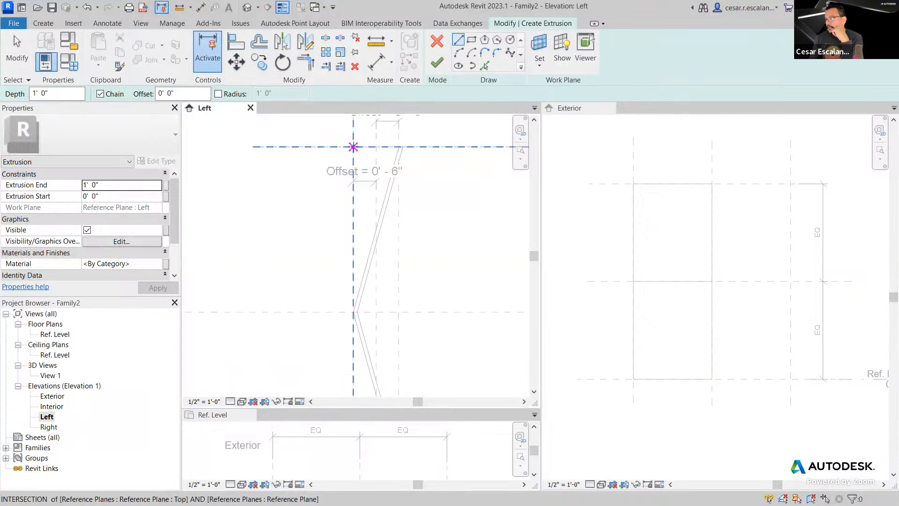
click(353, 148)
scroll(352, 148, up, 2)
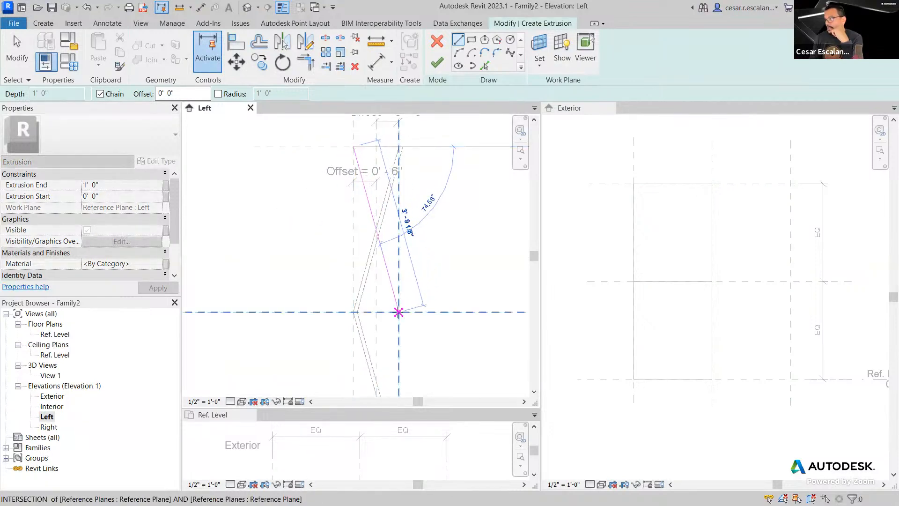
click(399, 312)
scroll(424, 261, down, 2)
middle_drag(424, 261, 453, 184)
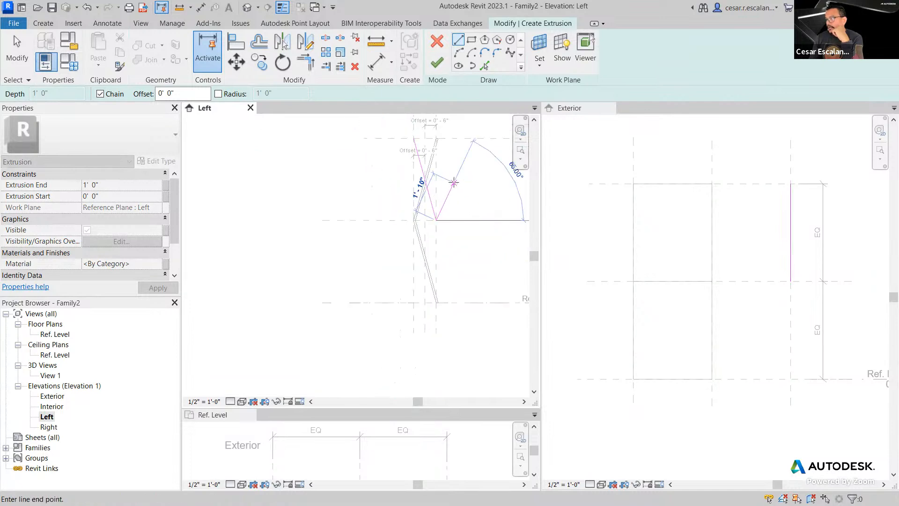
scroll(421, 304, up, 1)
click(411, 304)
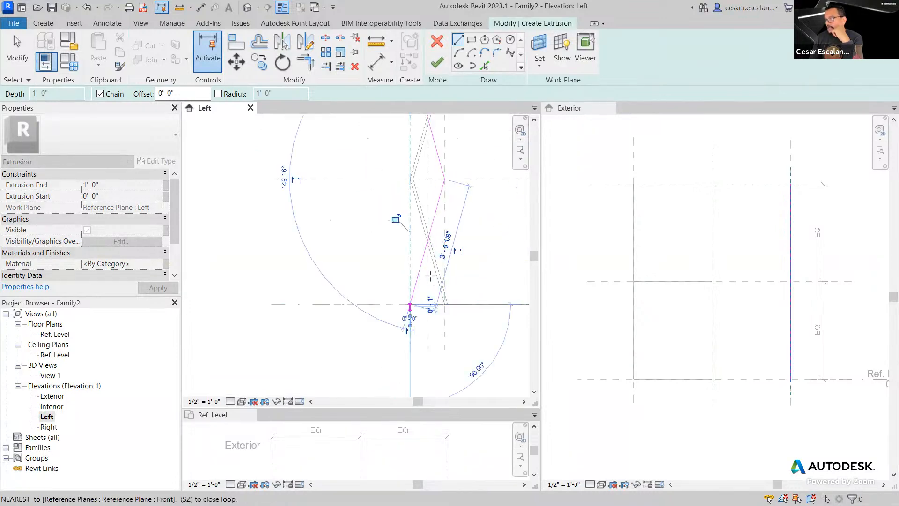
middle_drag(474, 209, 441, 288)
key(Escape)
key(Escape)
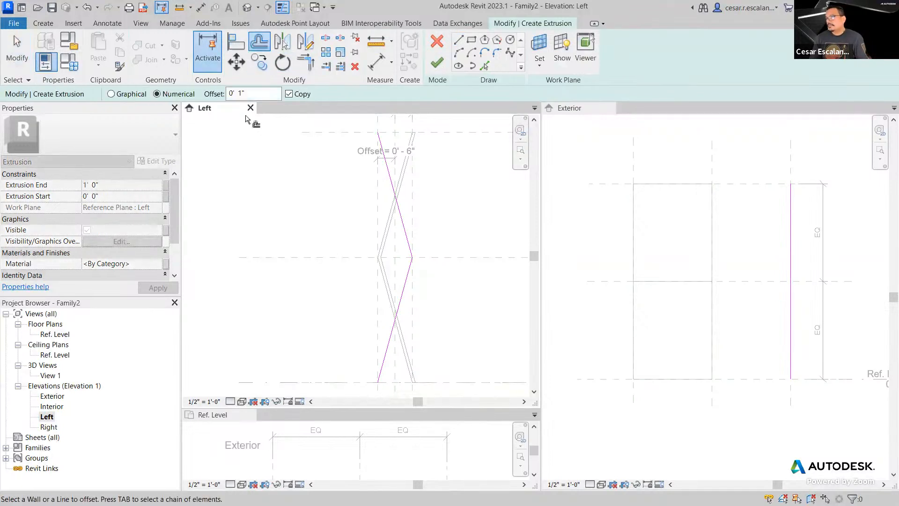
- Copy both folded lines at a 1" offset toward the exterior and draw a line about 3 1/4" long along the Top reference plane
click(388, 175)
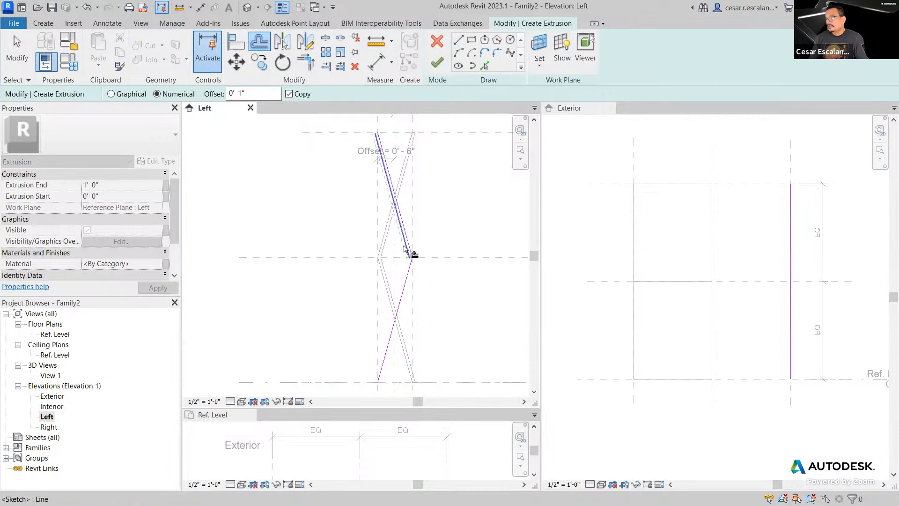
click(409, 267)
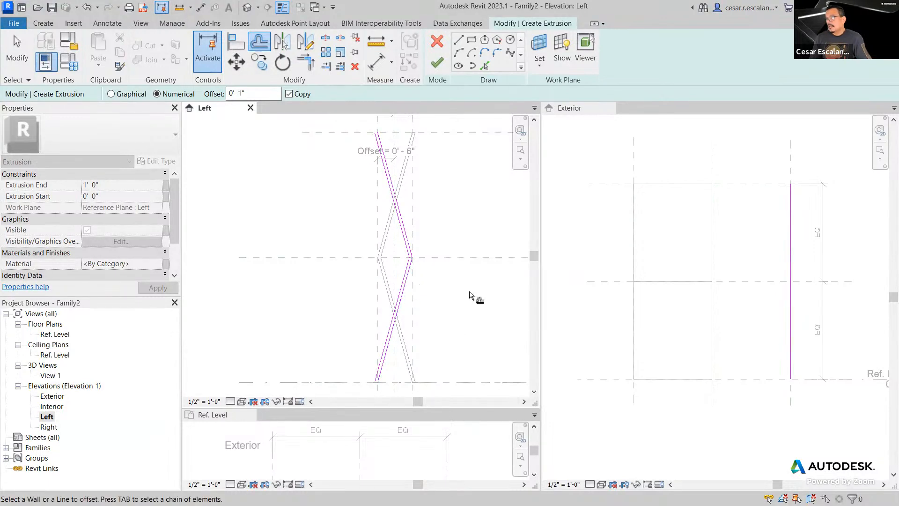
click(458, 40)
scroll(388, 123, up, 4)
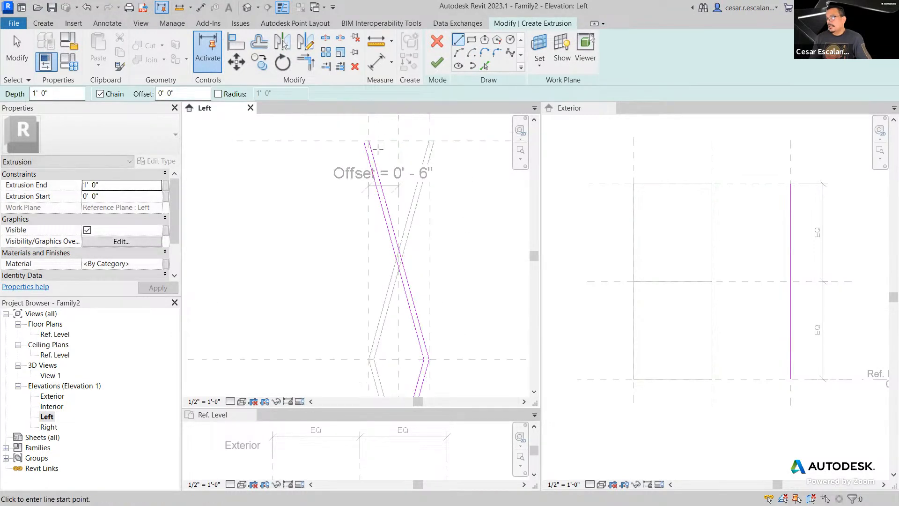
click(354, 131)
click(312, 129)
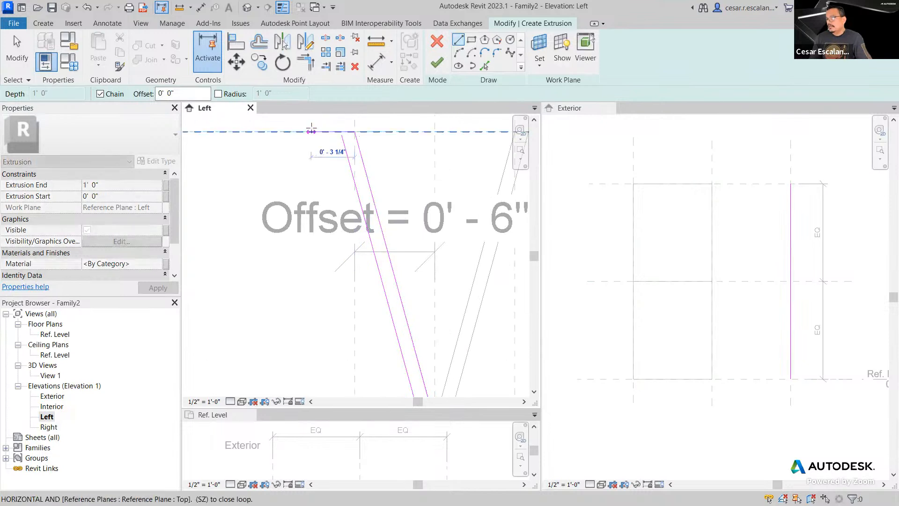
scroll(403, 136, down, 3)
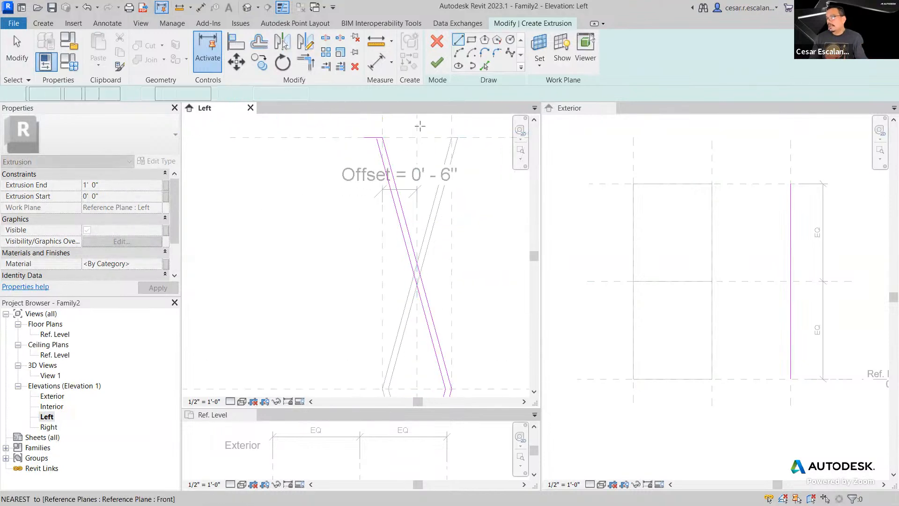
key(Escape)
- Draw a horizontal line along Ref. Level from the lower end of the original folded line past its offset copy
middle_drag(417, 332, 418, 260)
scroll(419, 260, down, 2)
middle_drag(431, 298, 429, 197)
scroll(430, 197, down, 2)
scroll(438, 287, up, 3)
scroll(438, 292, up, 3)
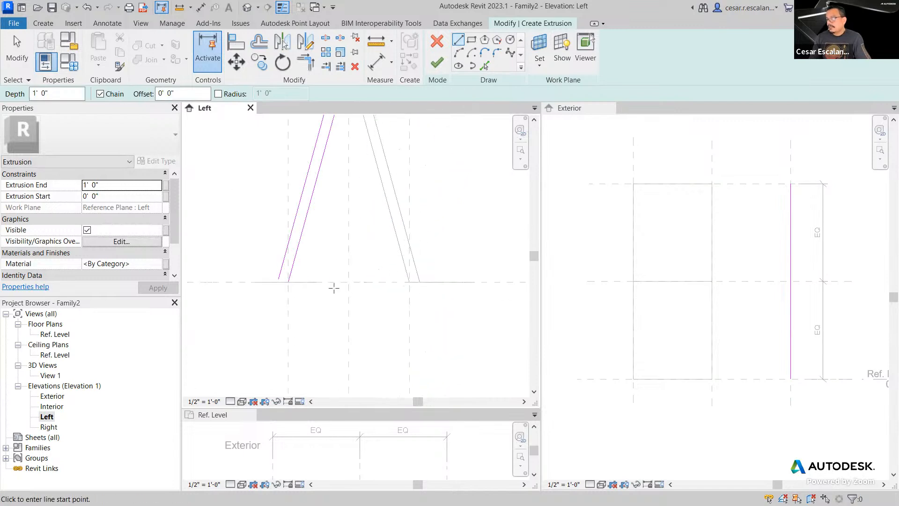
click(288, 281)
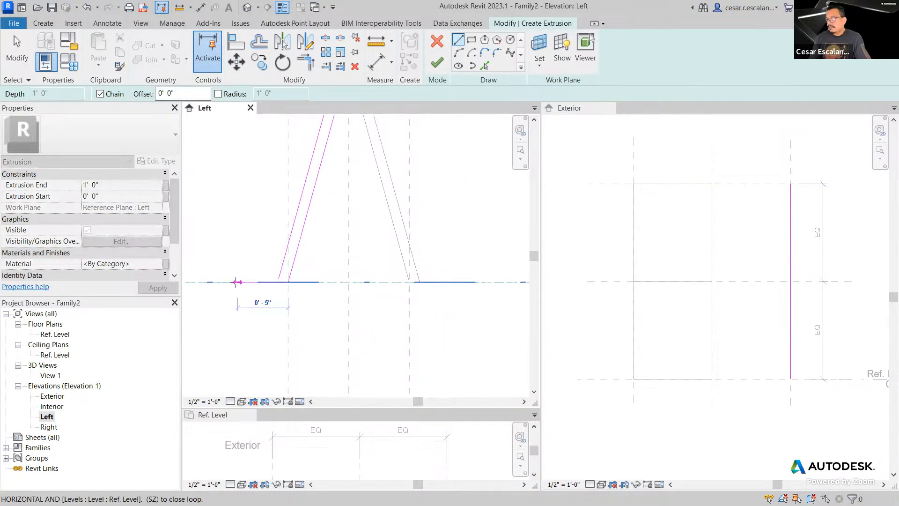
click(205, 282)
key(Escape)
key(Escape)
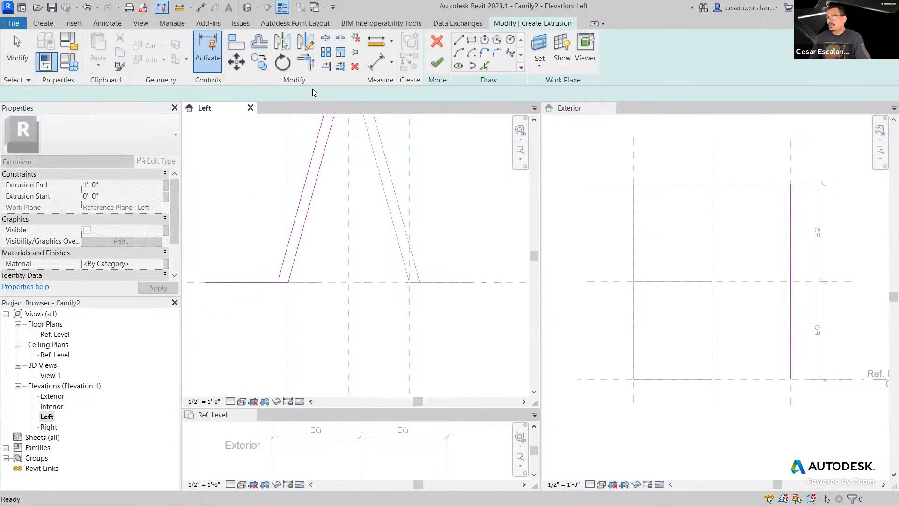
- Trim the Ref. Level and Top horizontal lines to corners with the offset lines, closing both ends of the sketch
key(t)
key(r)
click(281, 283)
click(281, 268)
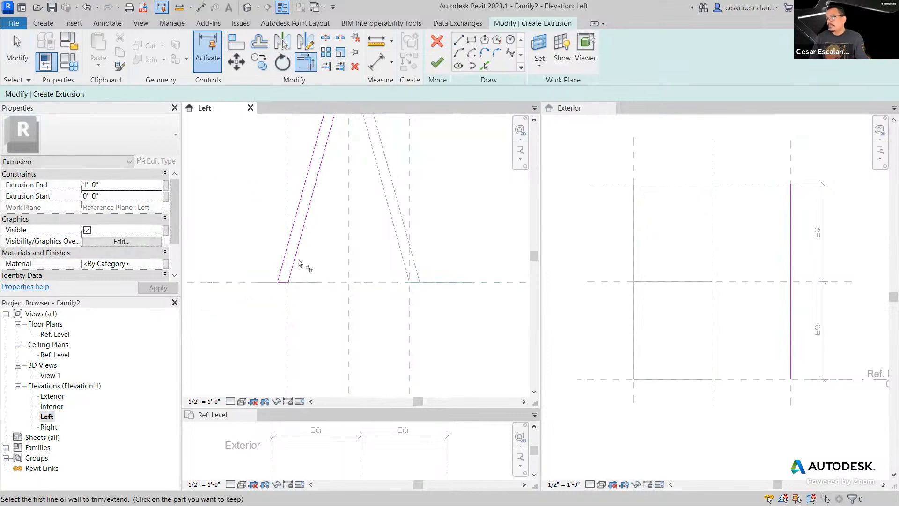
scroll(370, 249, down, 3)
middle_drag(435, 121, 422, 374)
middle_drag(372, 171, 381, 250)
scroll(340, 225, up, 4)
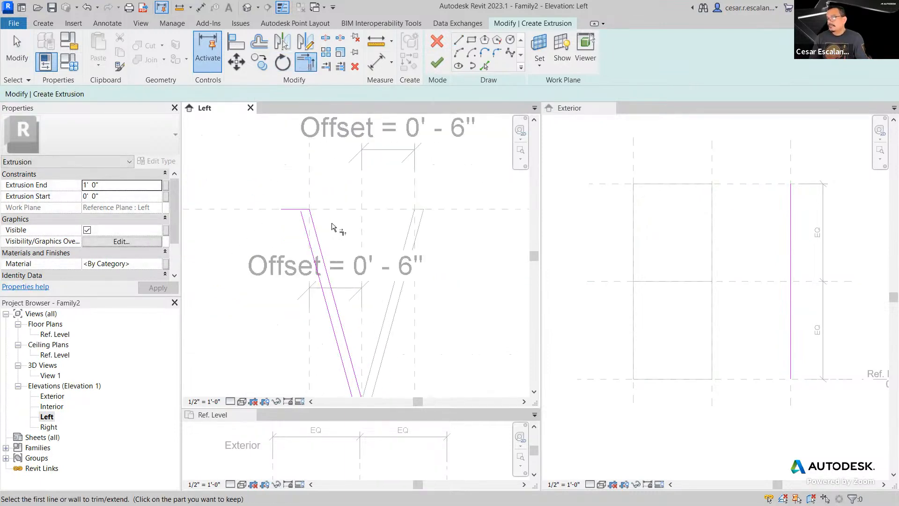
scroll(357, 246, down, 6)
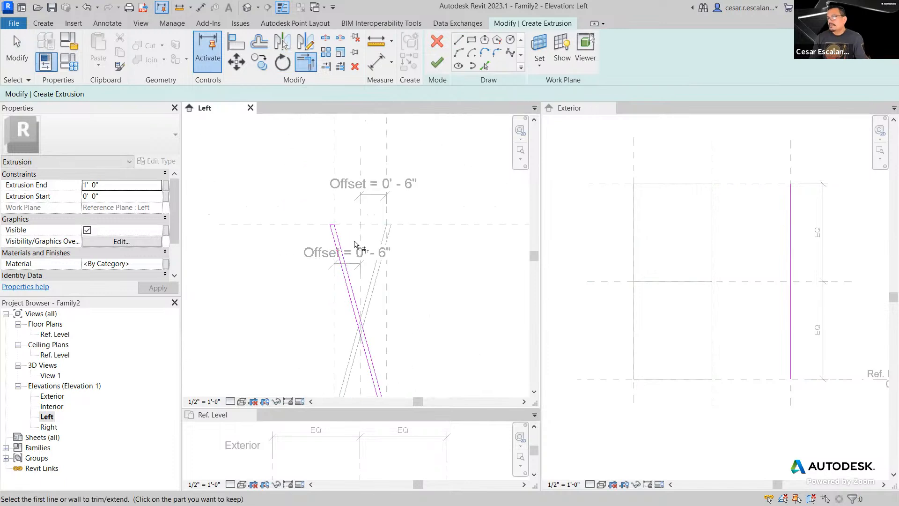
- Finish the sketch of the mirrored zigzag panel extrusion
key(Escape)
key(Escape)
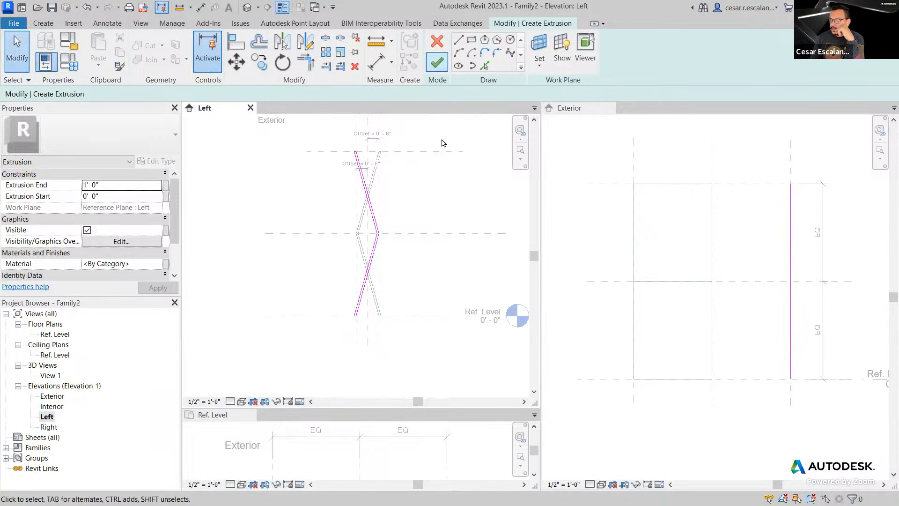
click(437, 63)
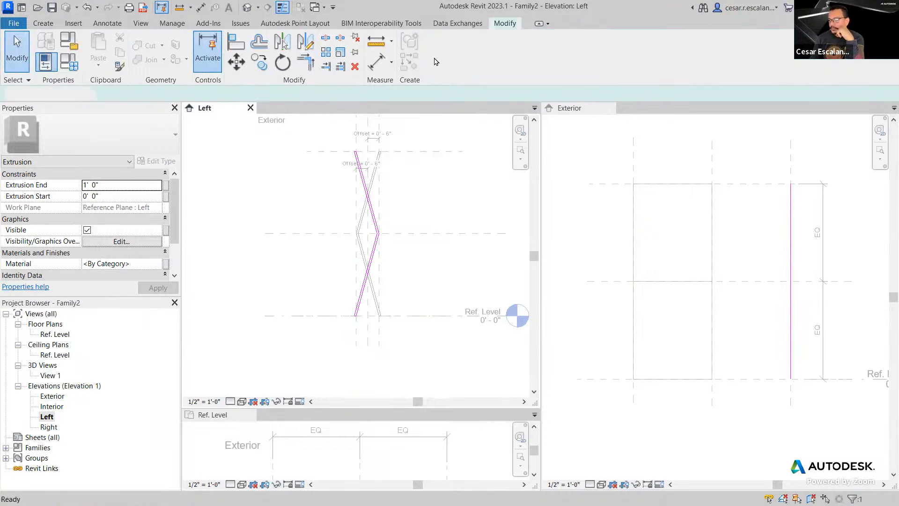
click(439, 256)
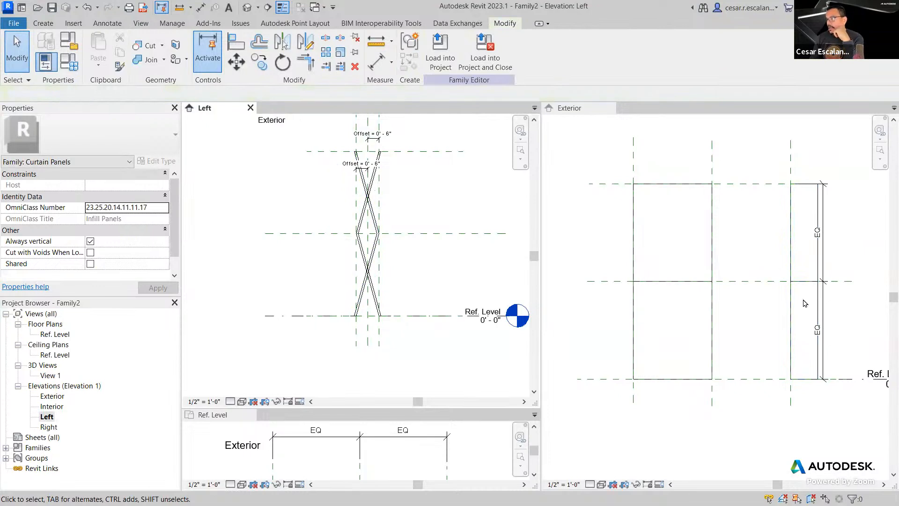
- In the Exterior elevation, stretch the new extrusion from the Left reference plane to the centre reference plane, giving a depth of -2' 11"
click(778, 270)
middle_drag(732, 307, 740, 237)
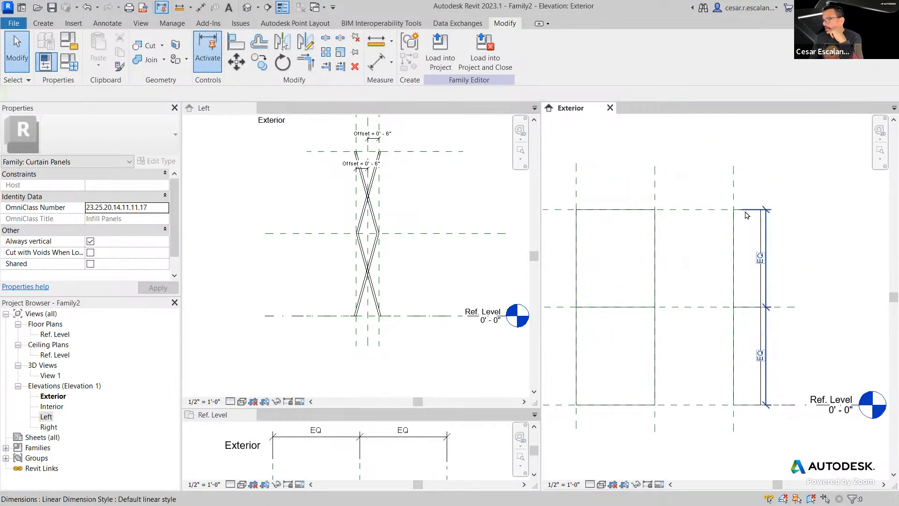
click(734, 221)
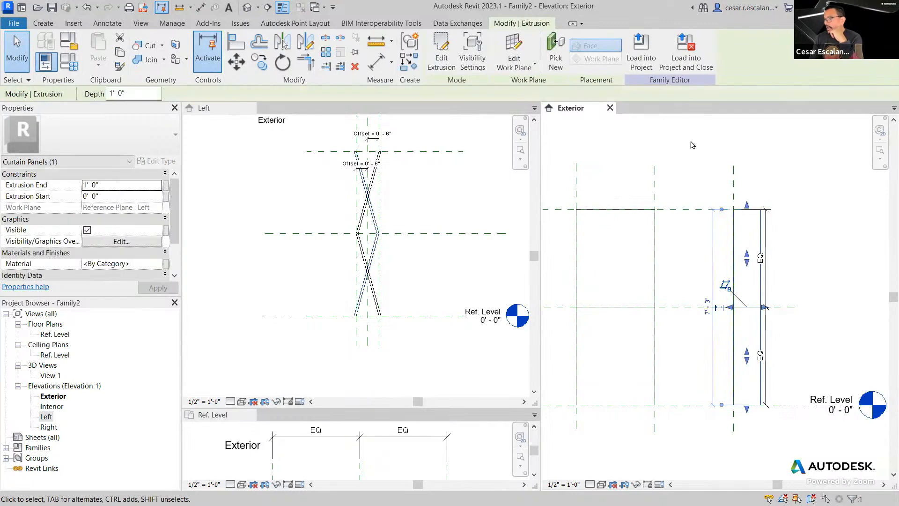
middle_drag(718, 154, 746, 139)
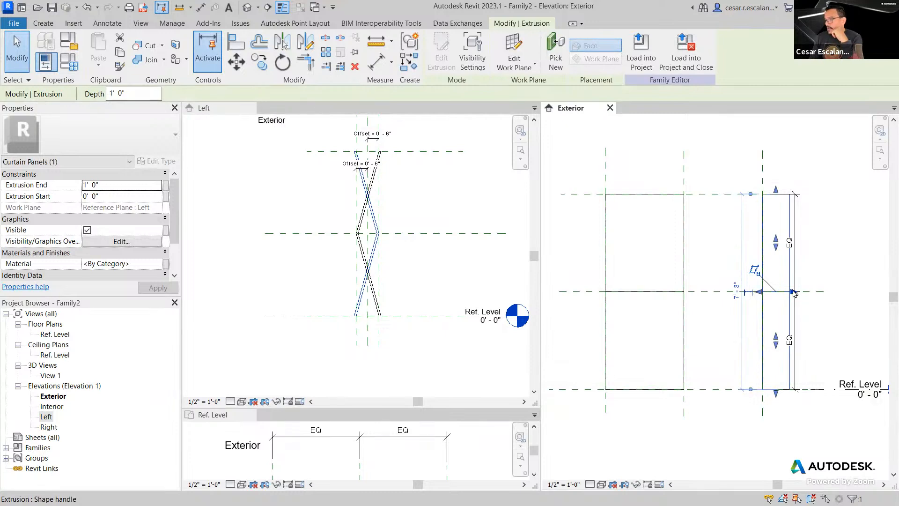
drag(793, 292, 684, 167)
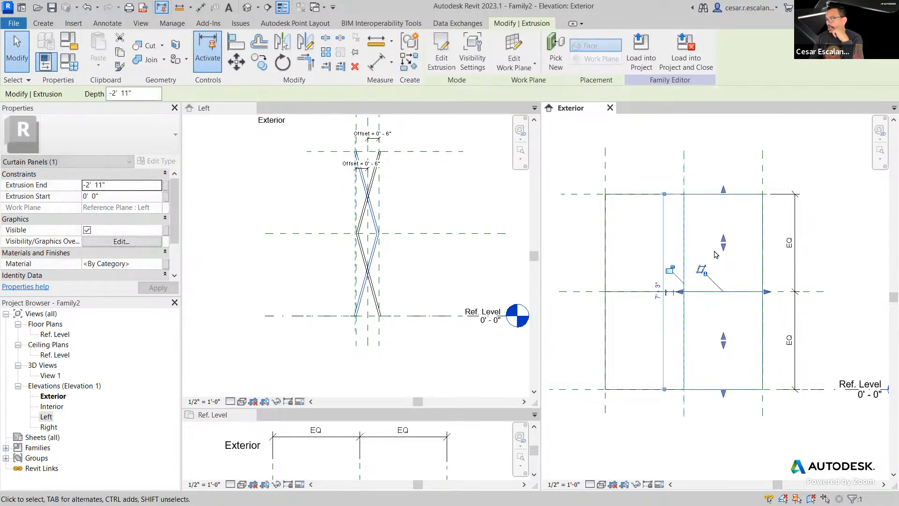
click(697, 458)
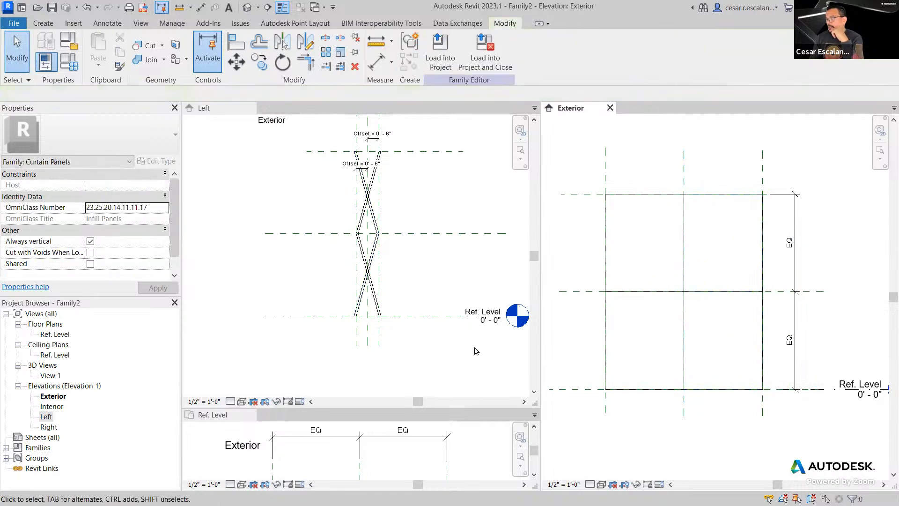
- In the Left elevation, raise the Top reference plane to about 8' 3" above the Ref. Level
click(476, 352)
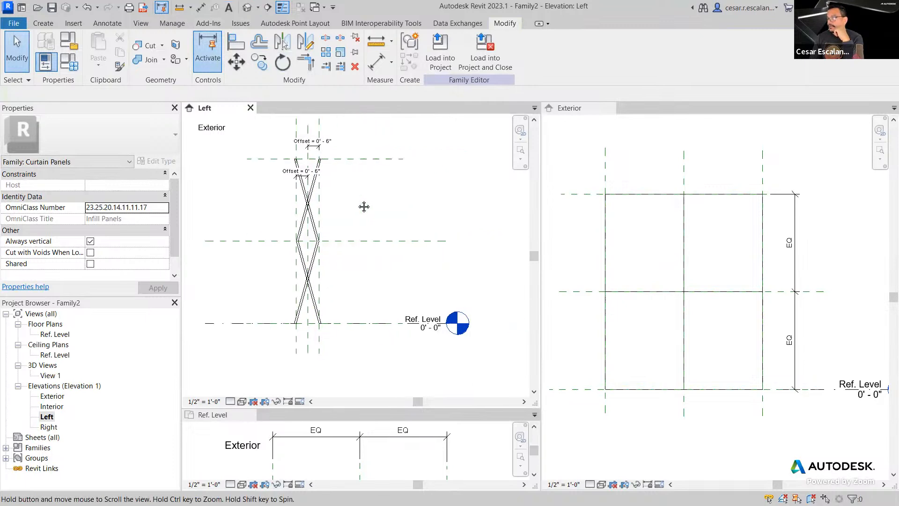
middle_drag(420, 196, 363, 205)
click(364, 161)
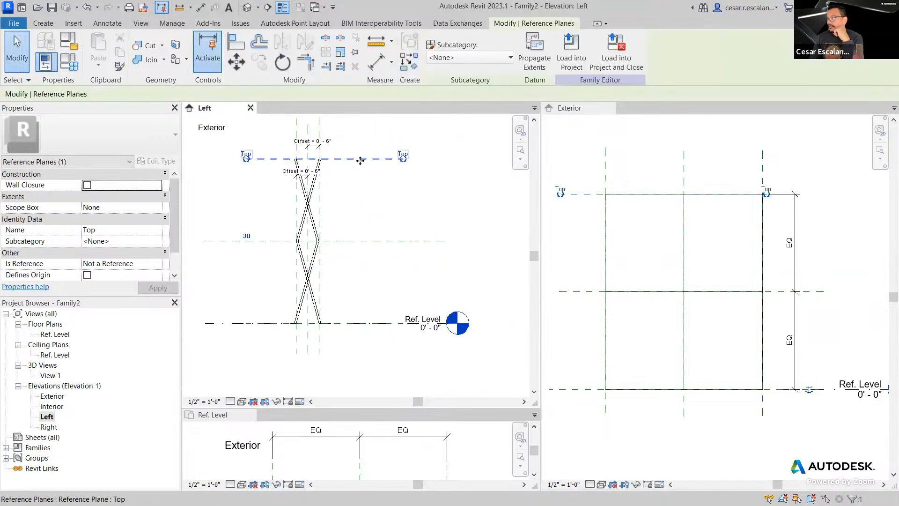
drag(360, 160, 361, 137)
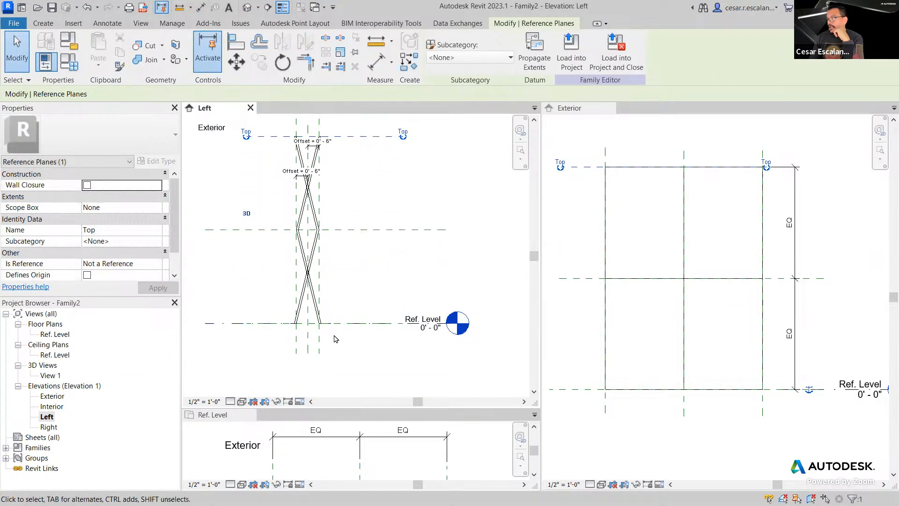
- Move the outer vertical reference plane outward so the Offset becomes about 0' - 6 23/32"
scroll(334, 342, up, 1)
scroll(333, 346, up, 1)
click(338, 356)
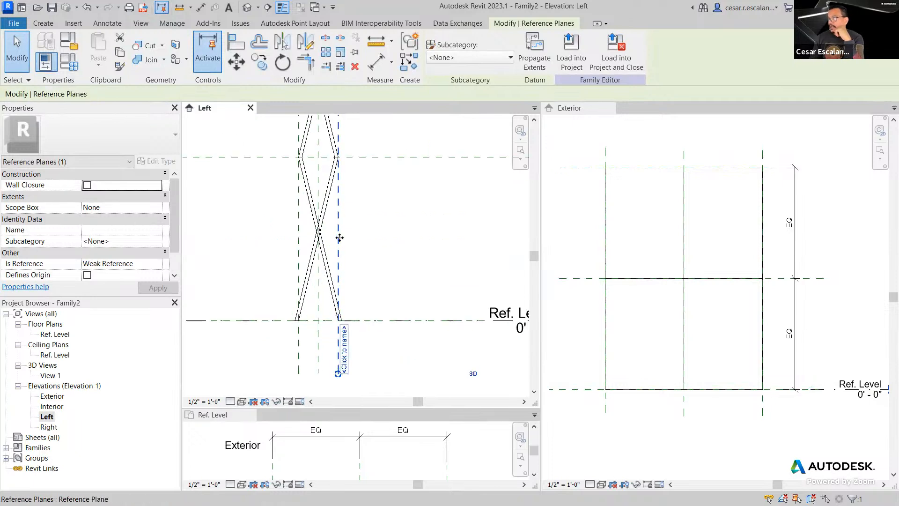
mouse_move(330, 237)
mouse_down()
mouse_move(370, 242)
mouse_move(343, 245)
mouse_up()
click(395, 266)
scroll(398, 284, down, 3)
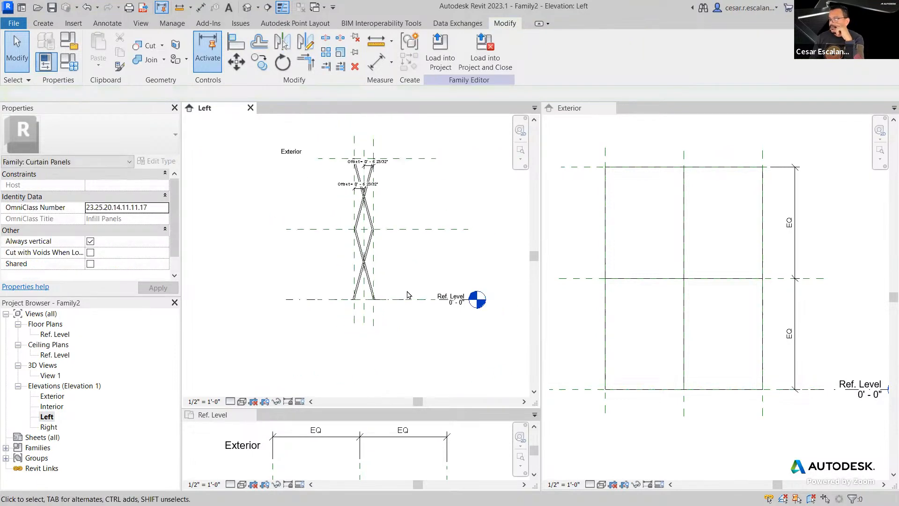
middle_drag(407, 294, 403, 299)
scroll(423, 333, down, 1)
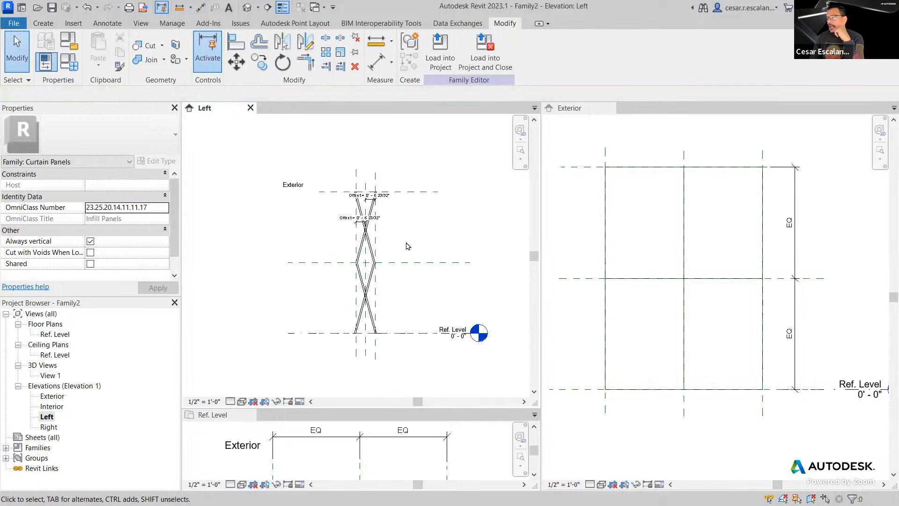
scroll(405, 276, up, 2)
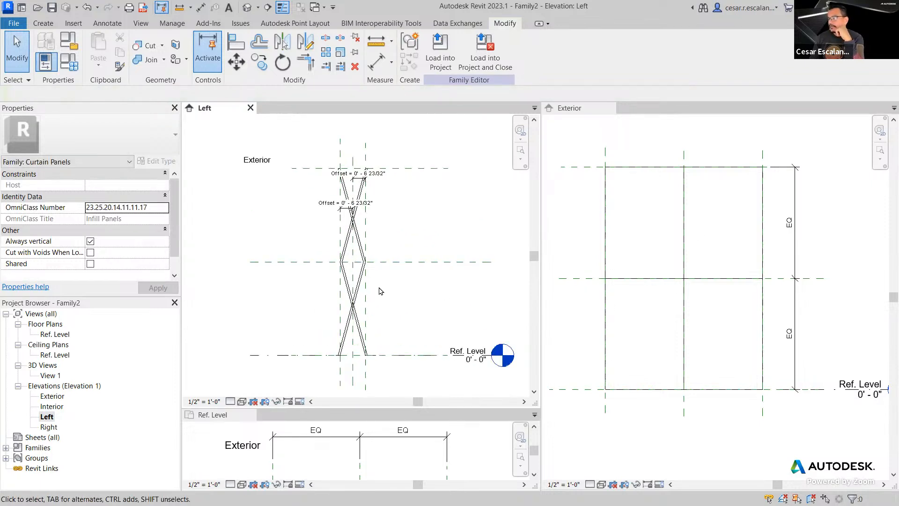
- Associate the material of both panel extrusions with a new type family parameter named panelmaterial under Materials and Finishes
middle_drag(381, 291, 397, 294)
click(358, 284)
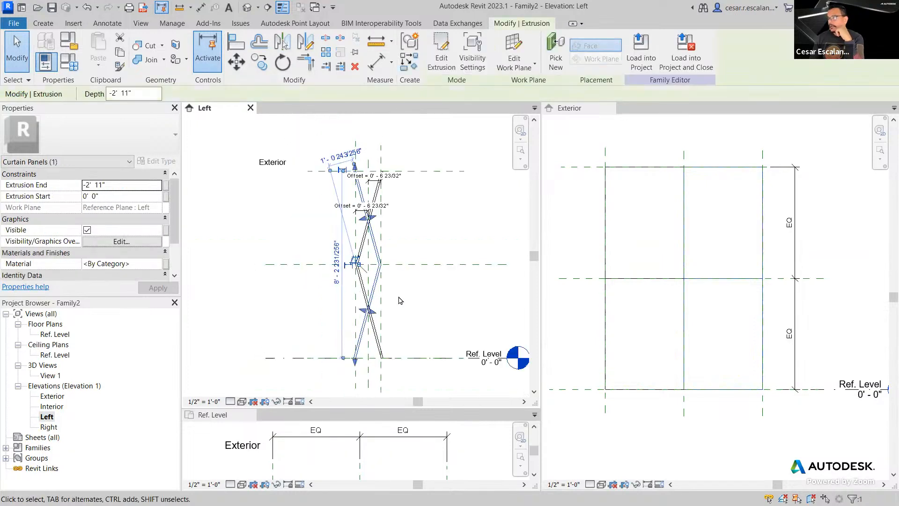
ctrl+click(363, 291)
scroll(457, 303, down, 2)
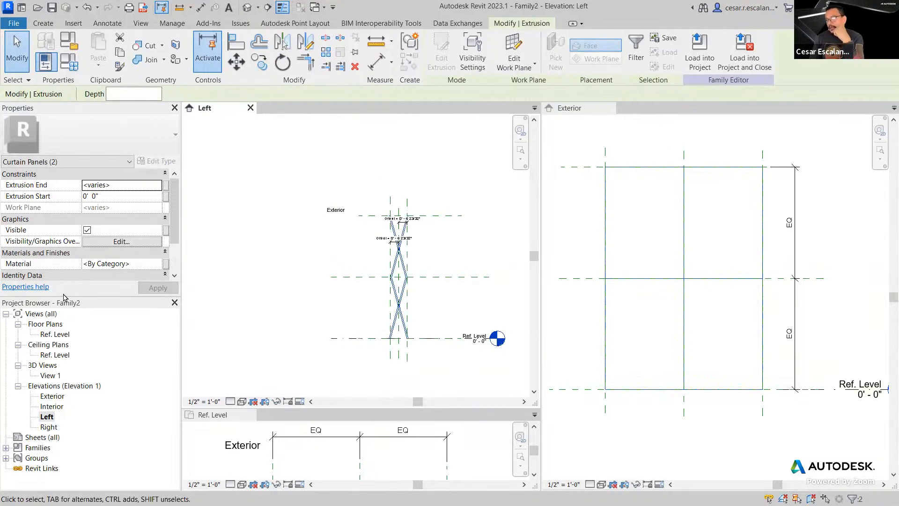
drag(62, 335, 64, 370)
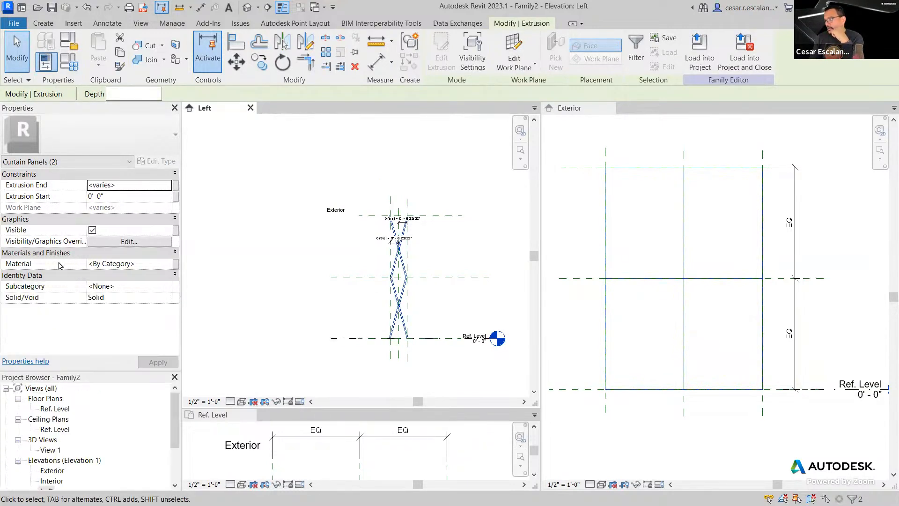
click(177, 266)
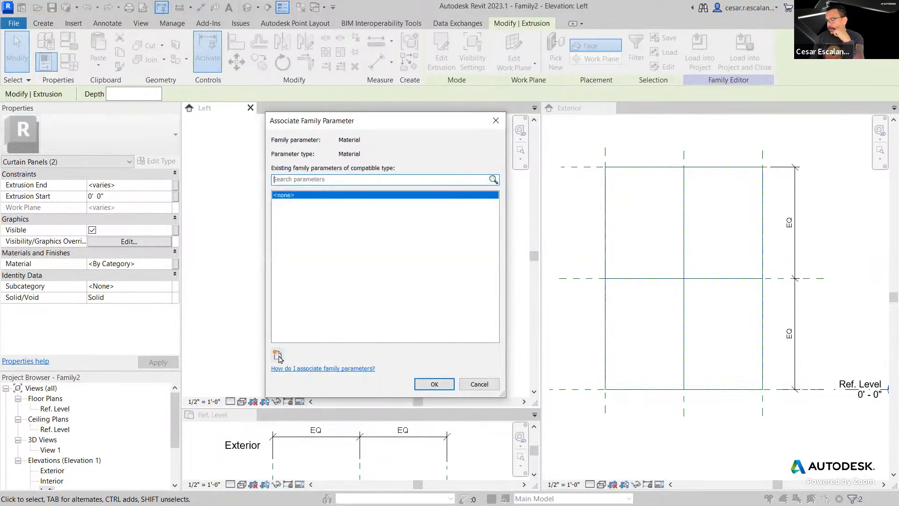
click(278, 356)
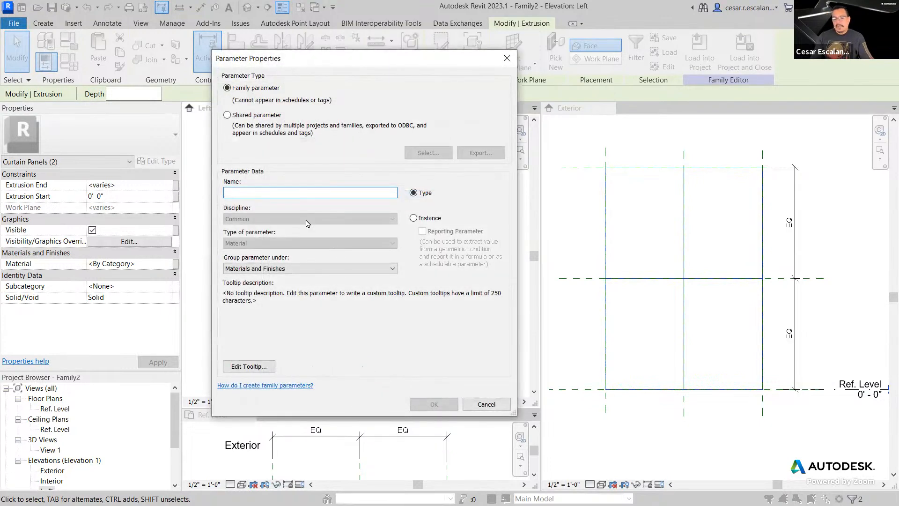
text(Pane)
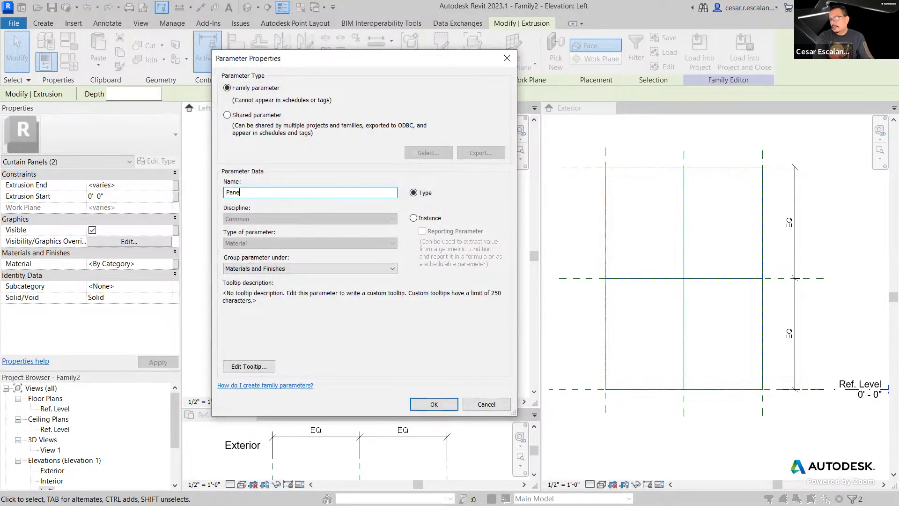
text([a)
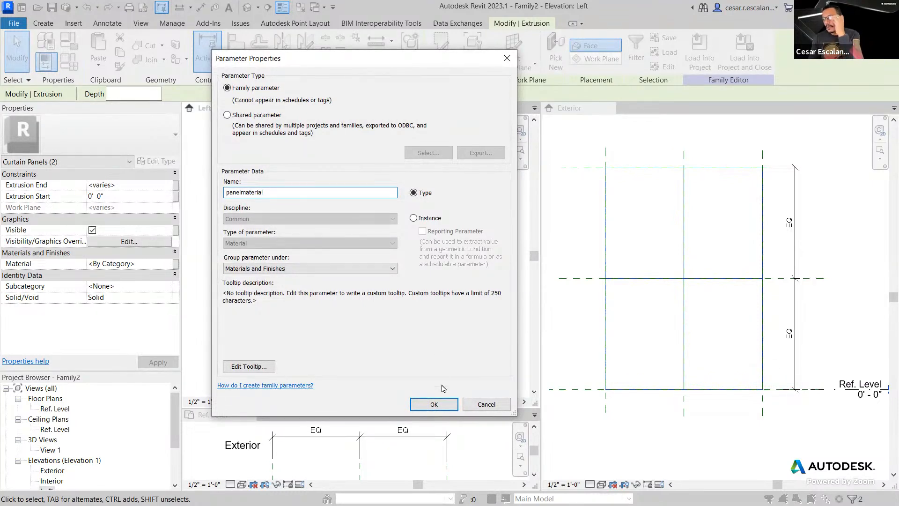
click(434, 405)
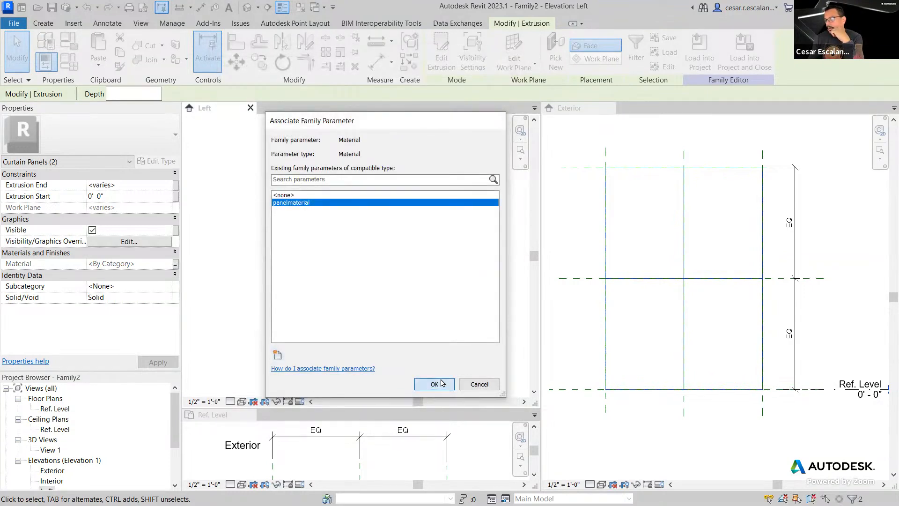
click(436, 384)
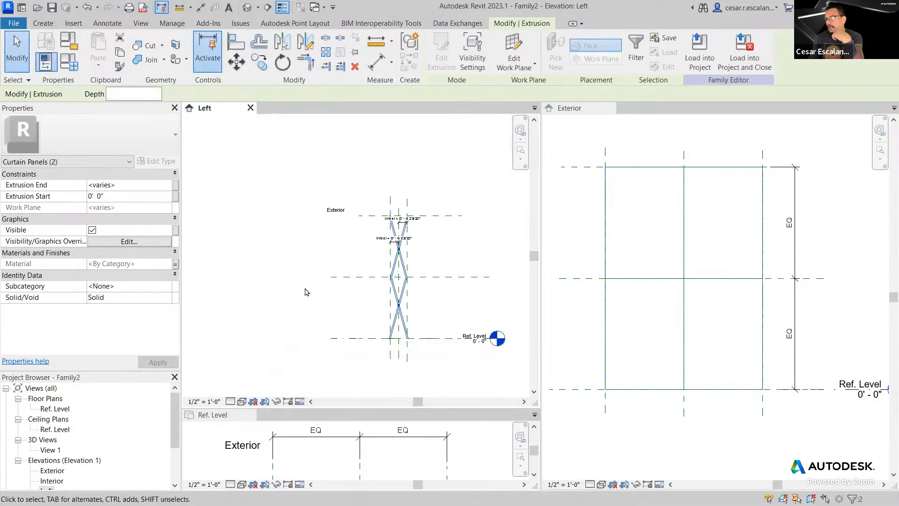
click(254, 294)
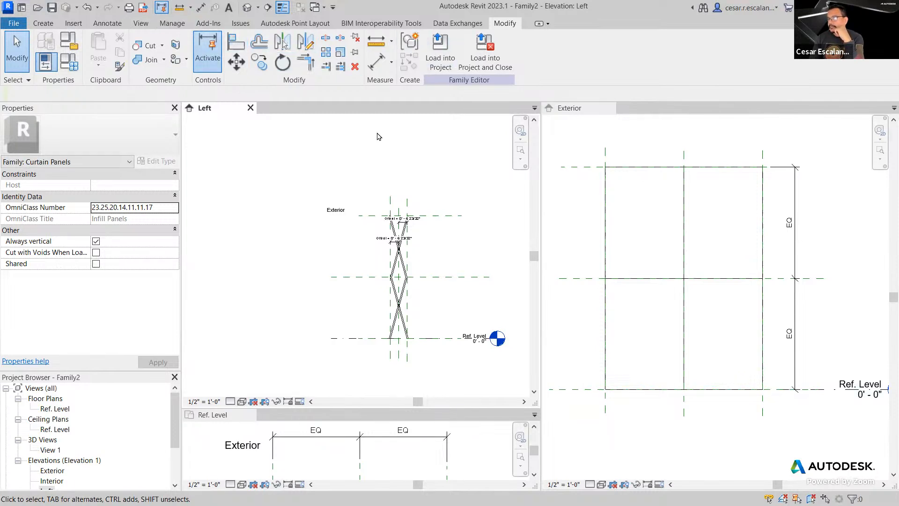
- Open the default 3D view of the curtain panel family
scroll(112, 416, down, 1)
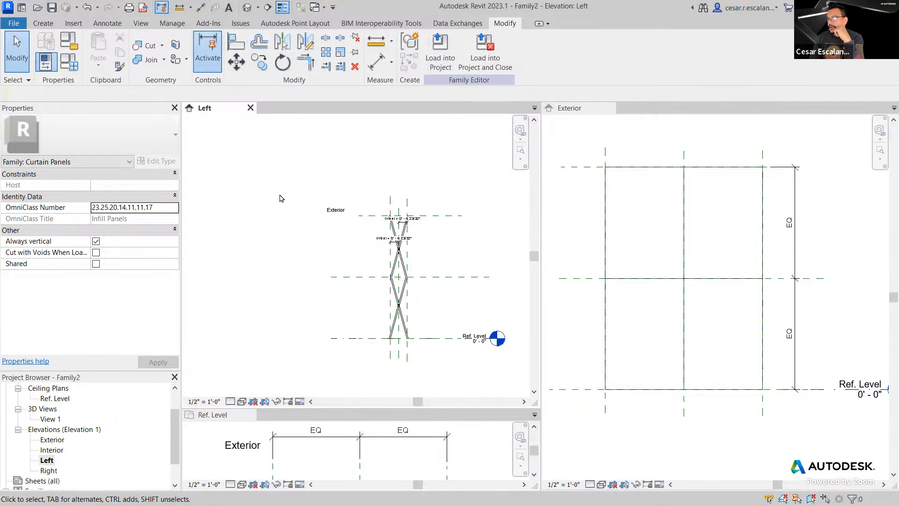
click(141, 23)
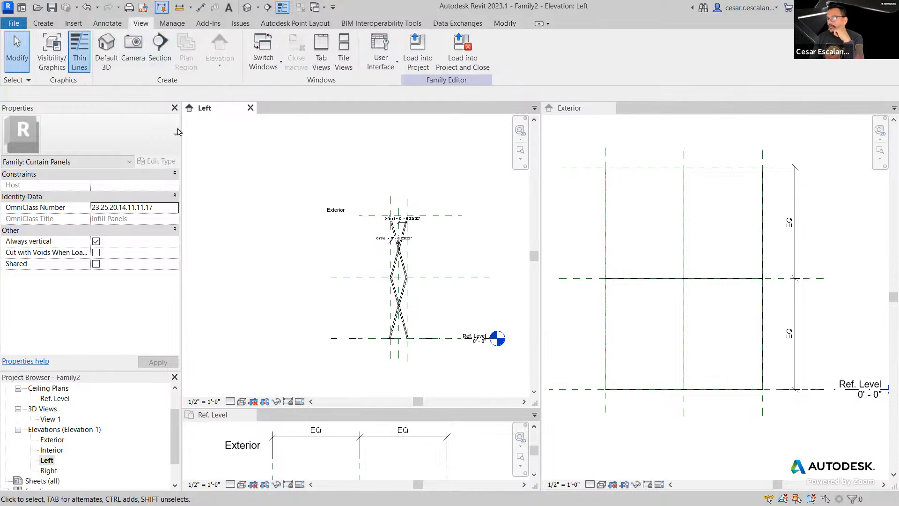
click(106, 52)
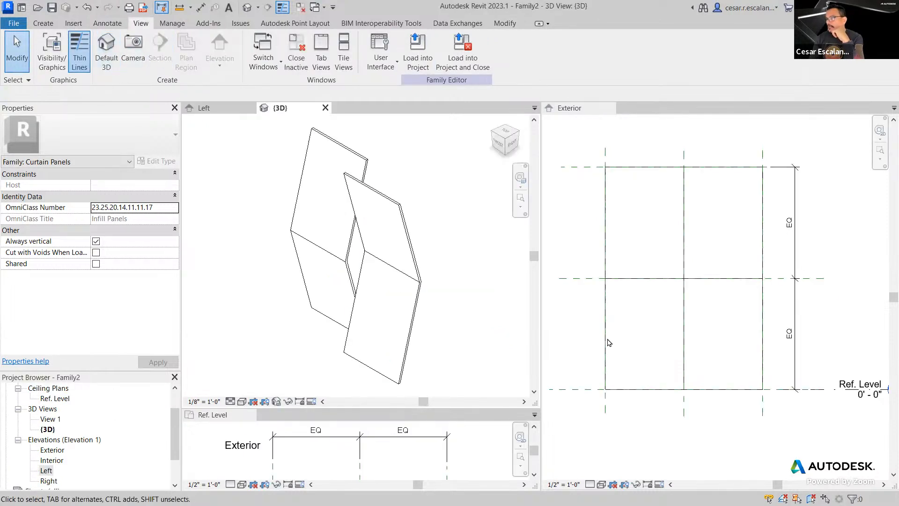
scroll(438, 311, down, 1)
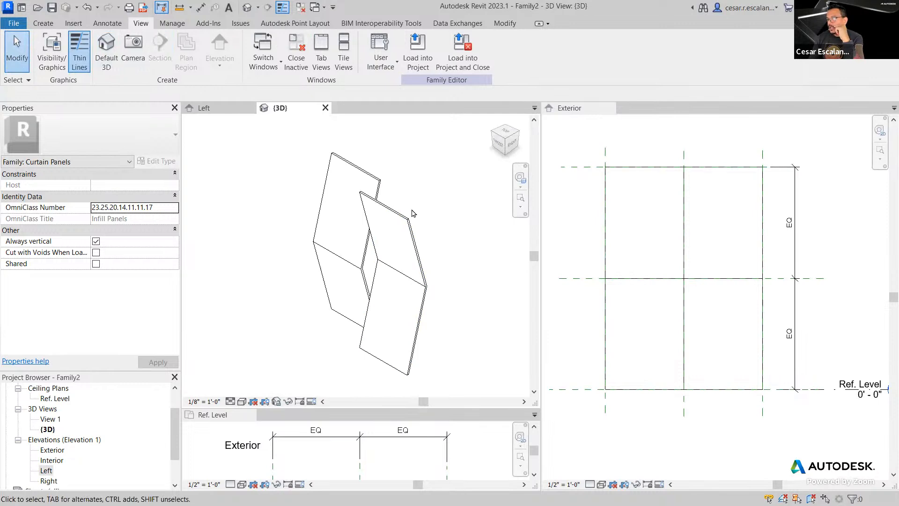
- In the Exterior elevation, raise the Top reference plane to 9' 7" and move the Left reference plane to 2' 0" from the centre plane
scroll(609, 399, down, 2)
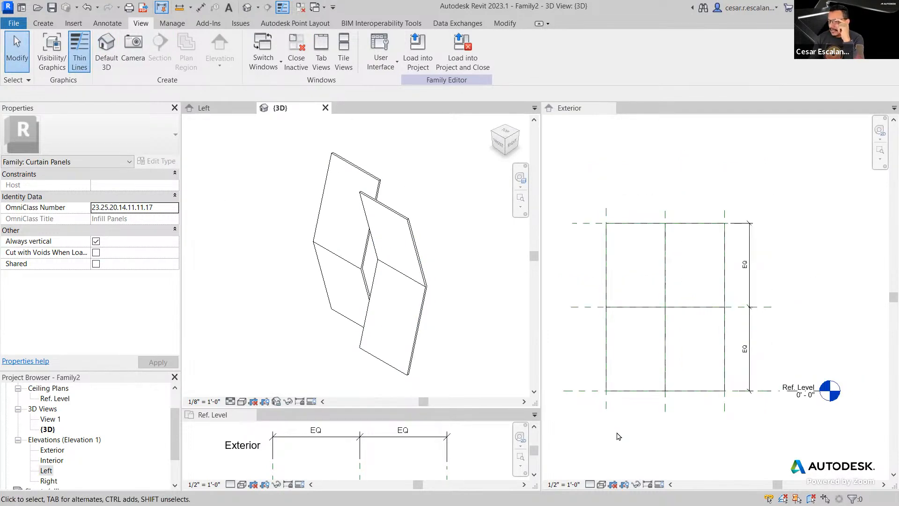
click(644, 442)
scroll(581, 255, up, 2)
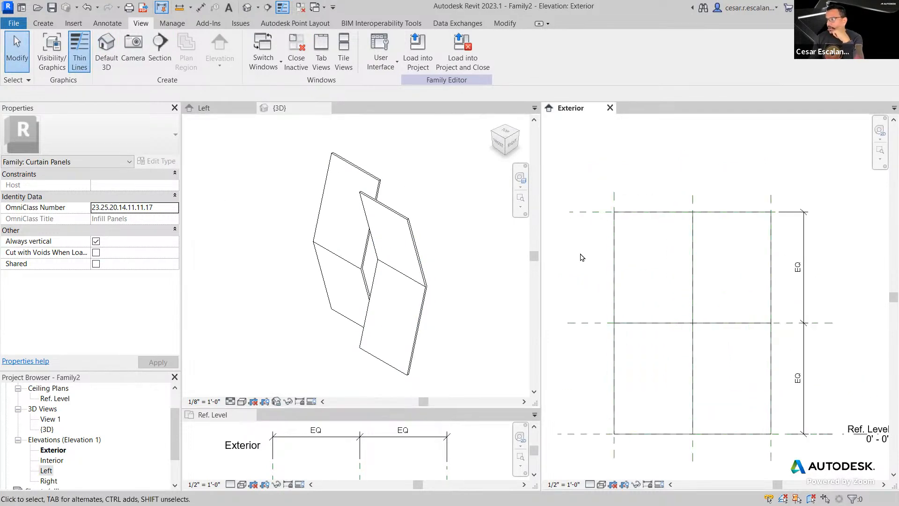
click(590, 212)
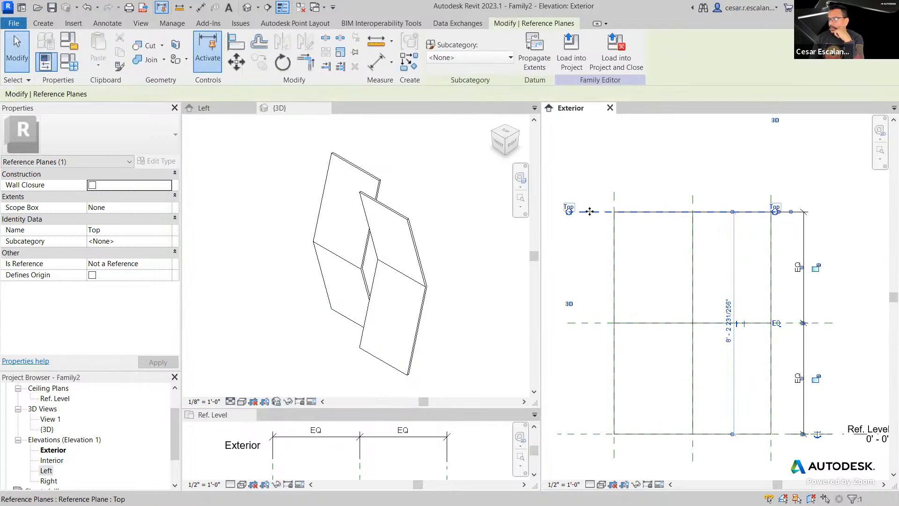
drag(589, 204, 594, 177)
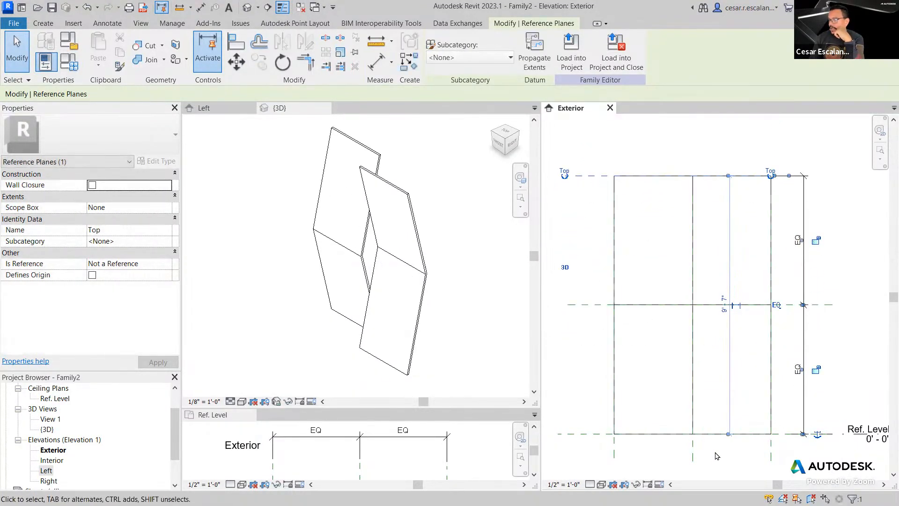
click(770, 449)
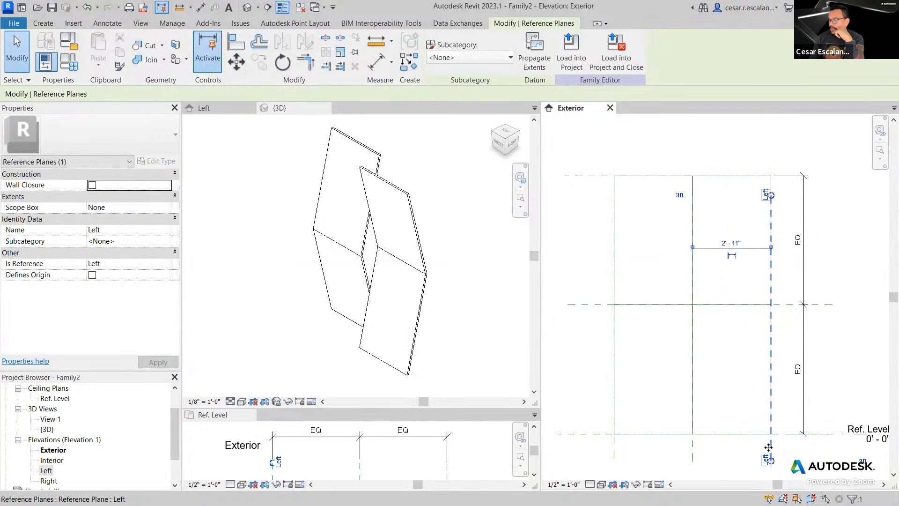
drag(768, 448, 749, 462)
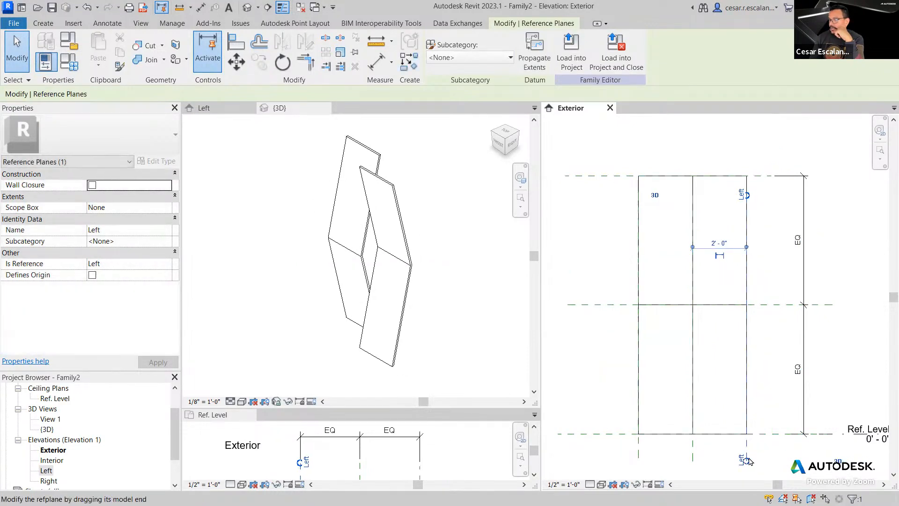
- Set the Offset parameter to 0' 6" in the family types and apply it to flex the panels
click(69, 61)
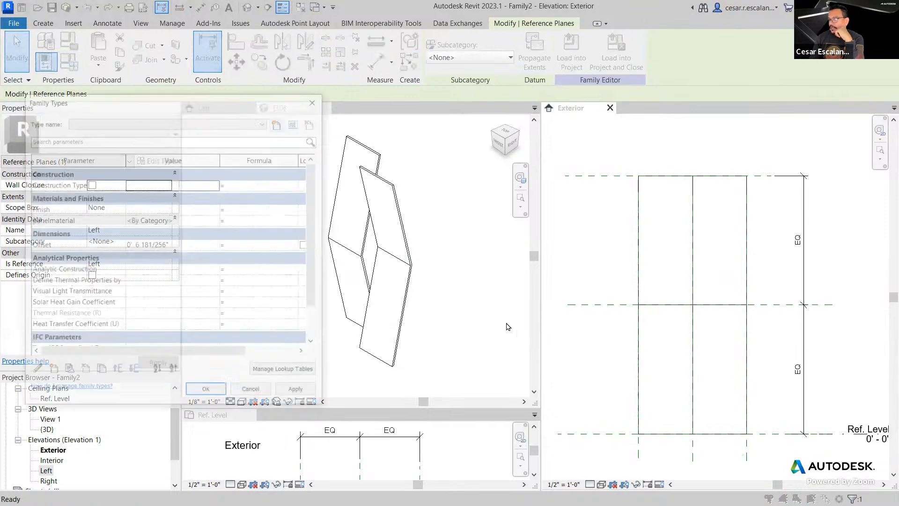
click(182, 242)
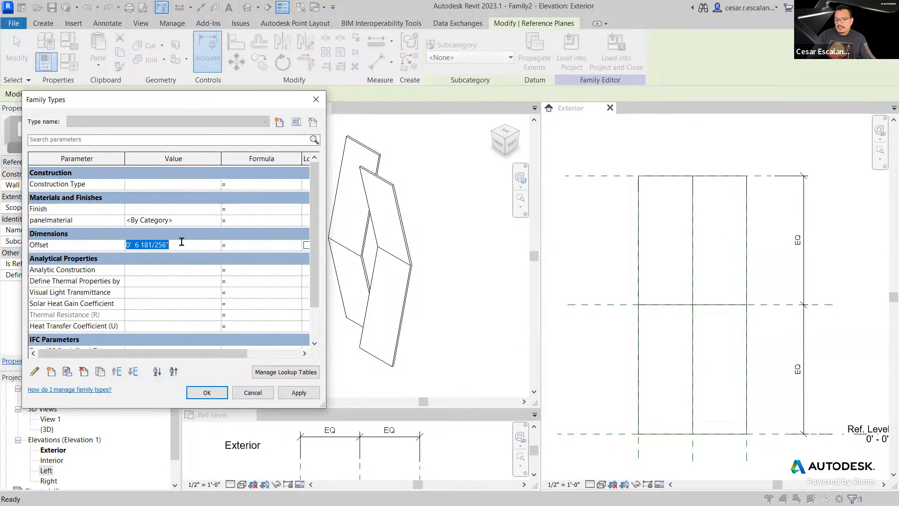
text(0 6)
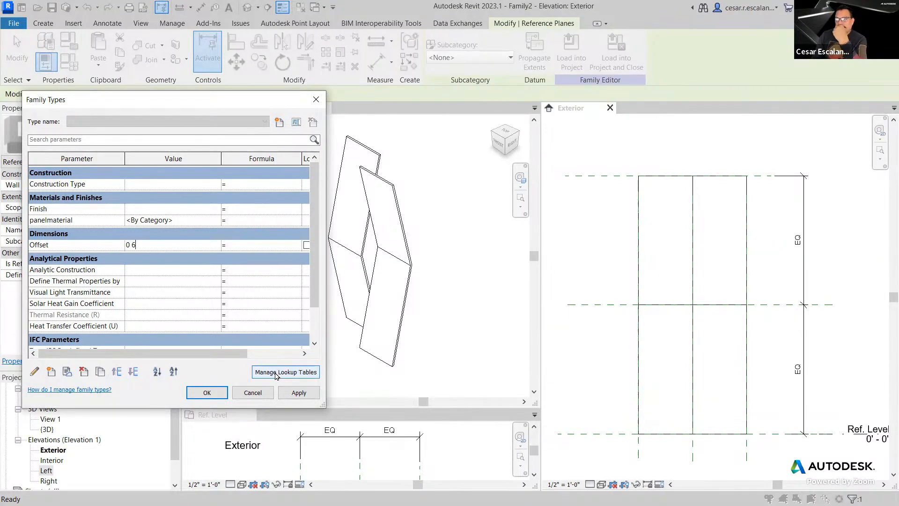
click(296, 392)
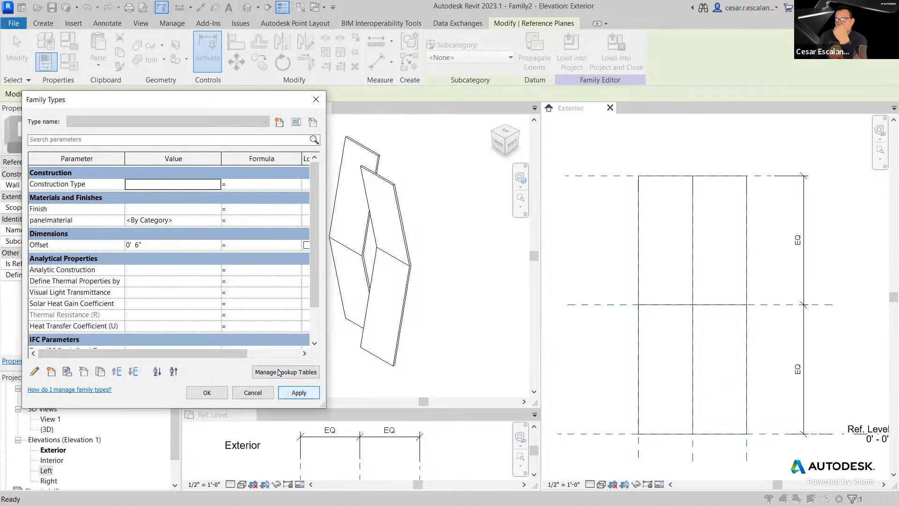
- Set the Offset parameter to 0' 4", apply it and close the family types
click(185, 233)
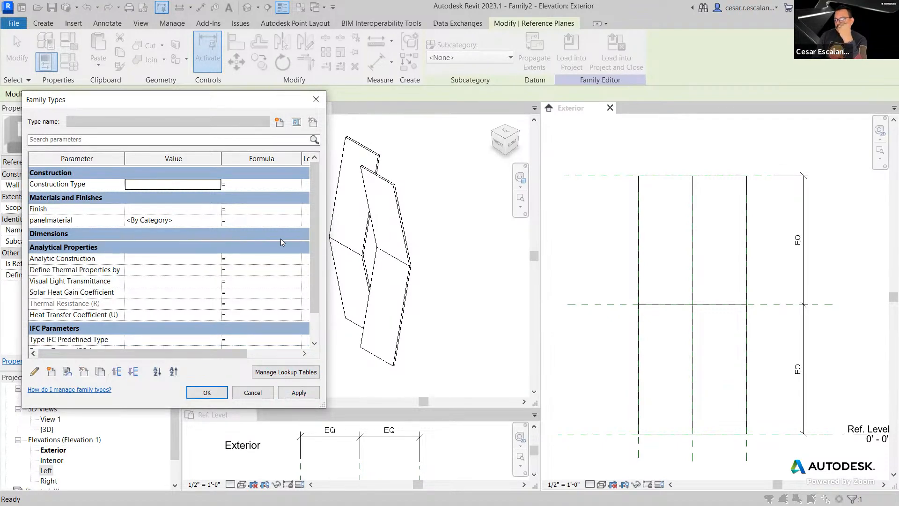
click(287, 235)
click(165, 245)
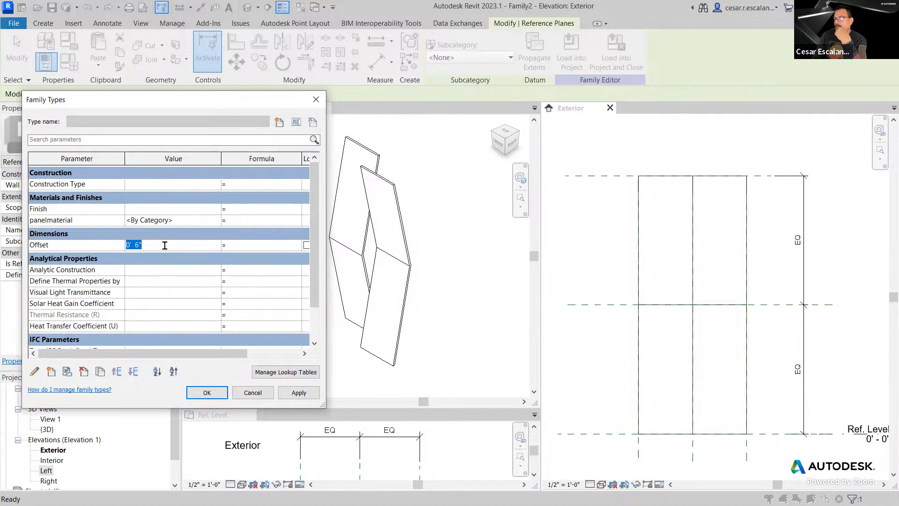
text(0')
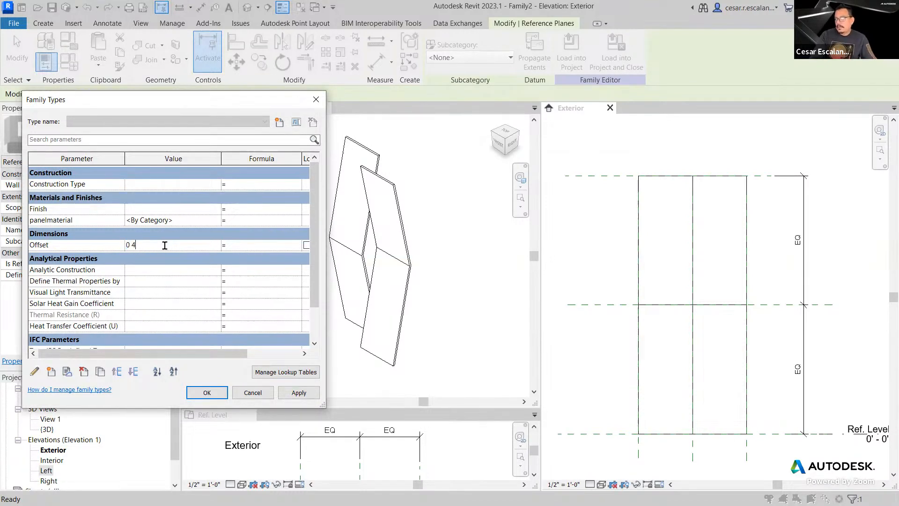
text(  4)
click(300, 394)
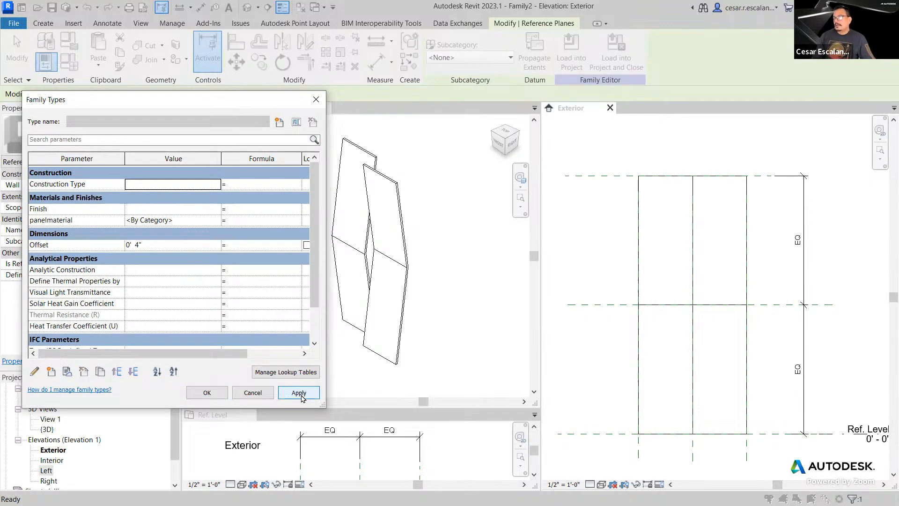
click(207, 392)
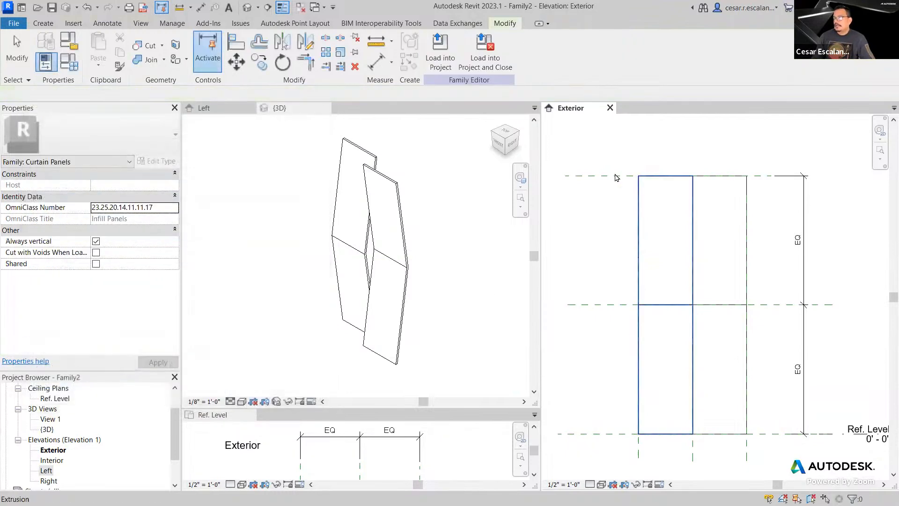
- In the Exterior elevation, lower the Top reference plane to 6' 8" above the reference level
click(615, 177)
drag(615, 177, 567, 254)
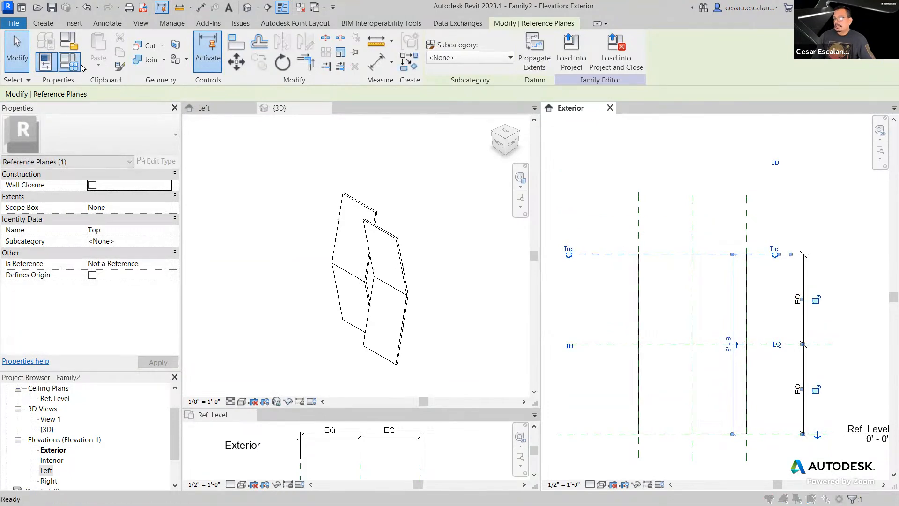
- Try Offset entries of 6 and 0 6 in the family types, and apply 0' 4" as the value
click(68, 61)
click(176, 246)
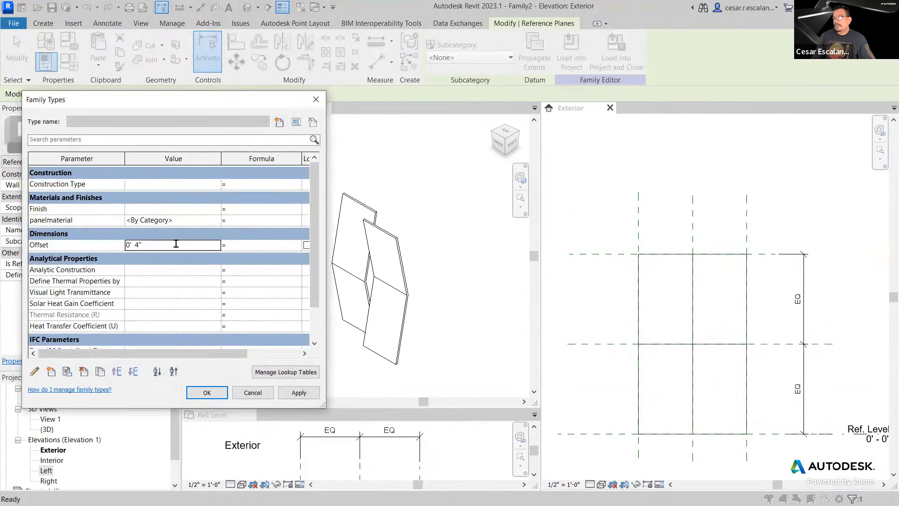
click(176, 244)
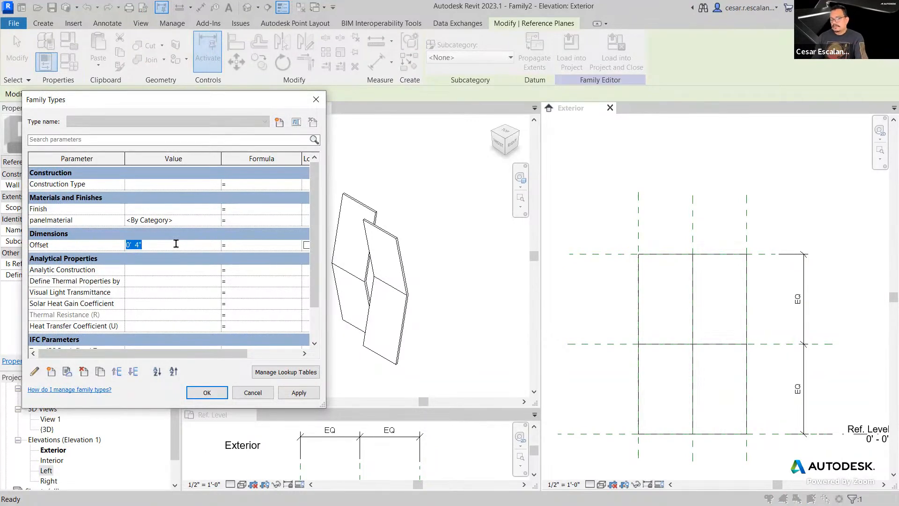
text(6)
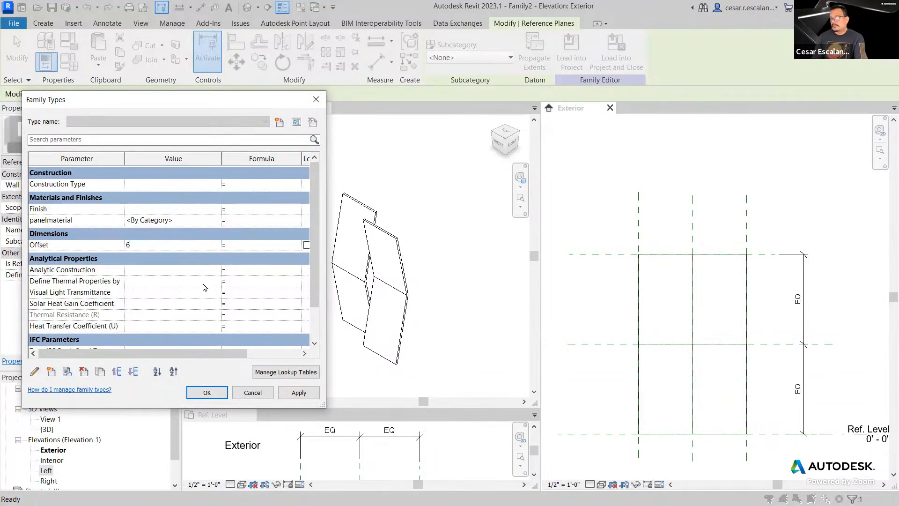
click(300, 393)
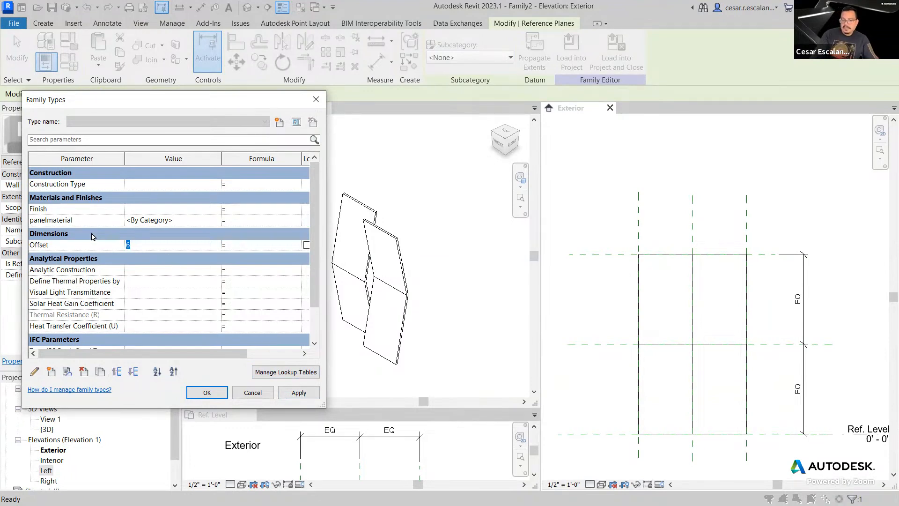
text(0 6)
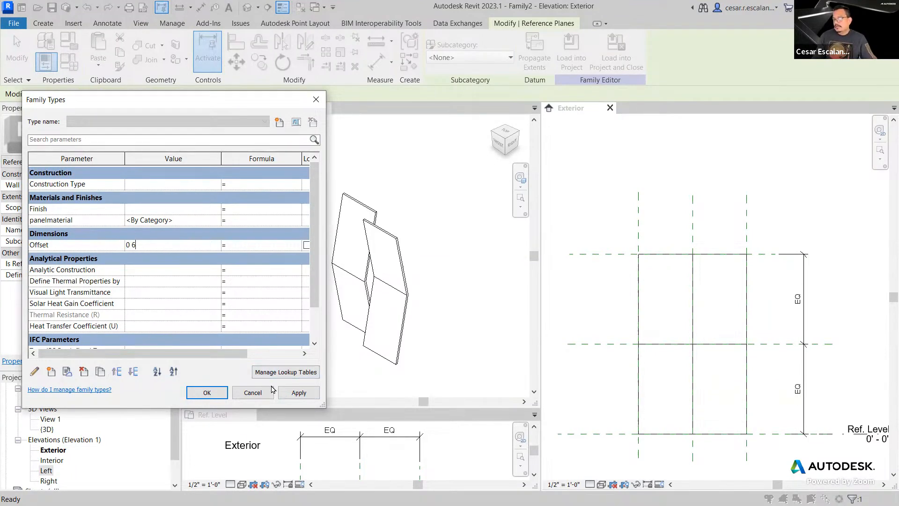
drag(156, 240, 83, 238)
text(0 4)
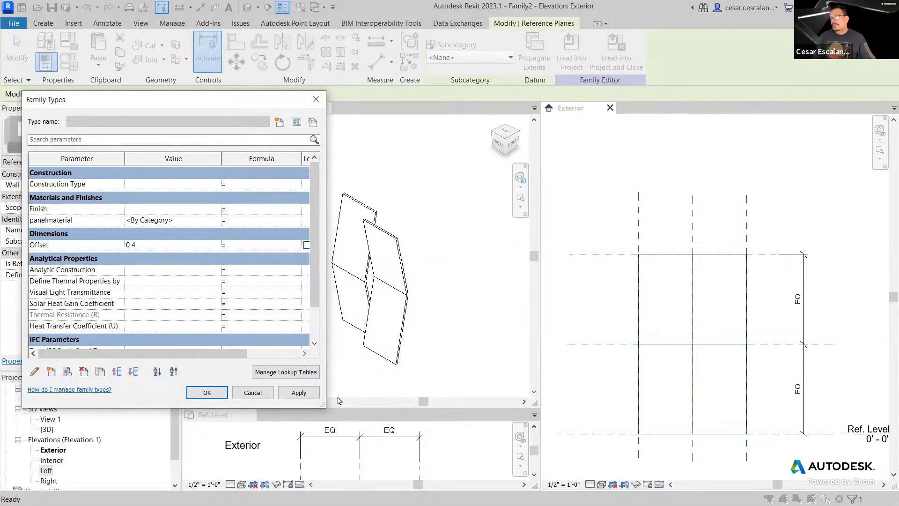
click(299, 392)
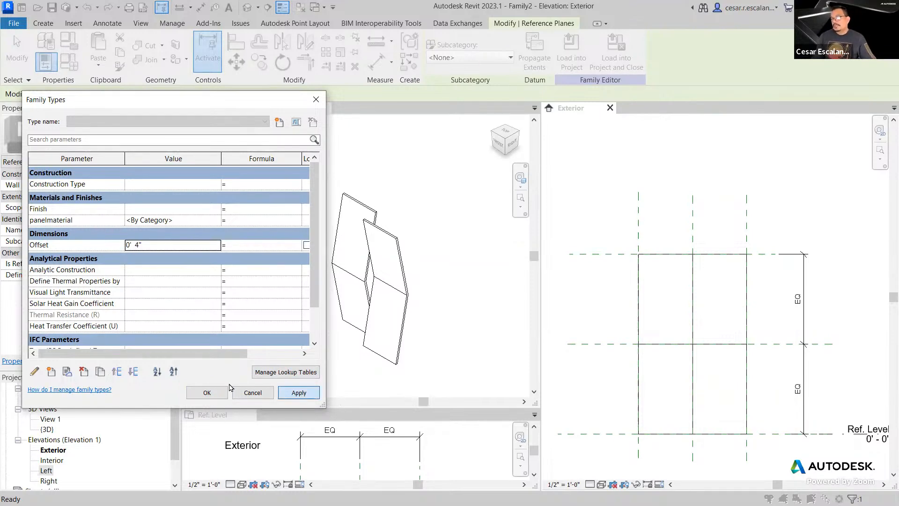
key(Return)
- Save the curtain panel family as SpecialPanel on the Desktop, with the 3D view active
click(436, 325)
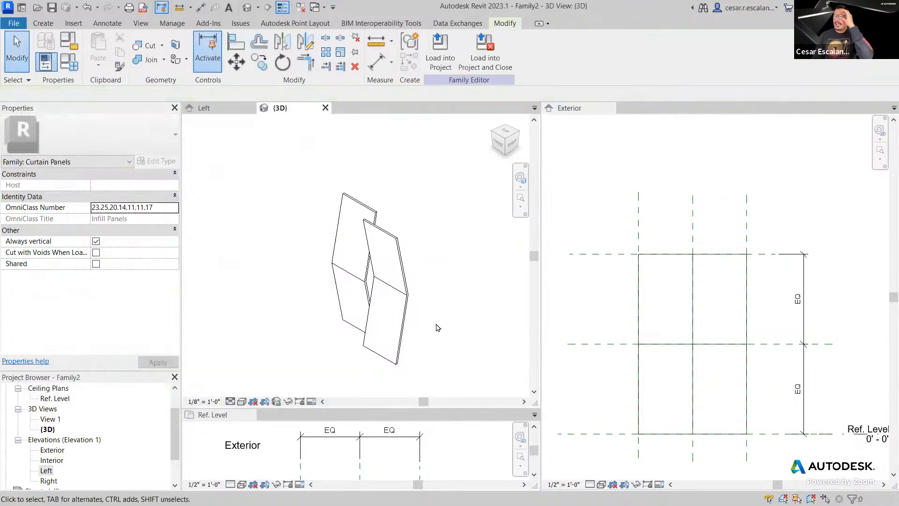
scroll(437, 327, down, 2)
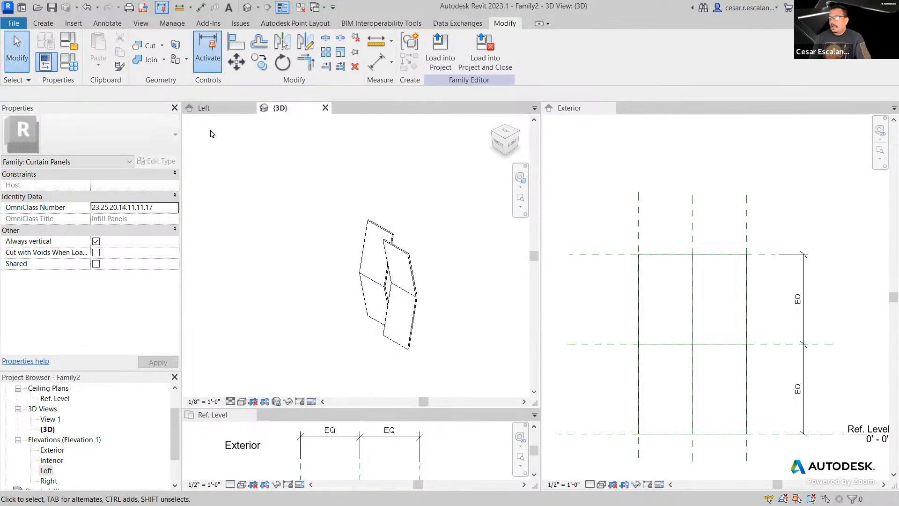
click(23, 25)
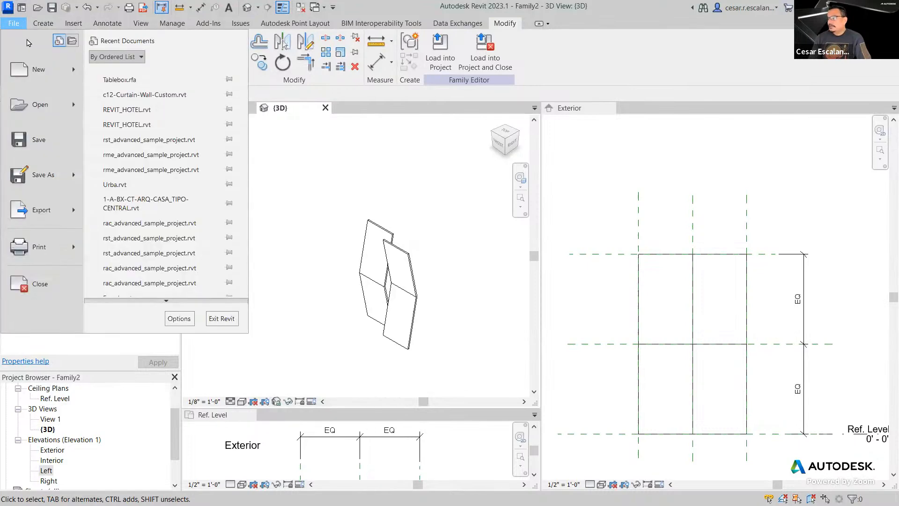
mouse_move(44, 170)
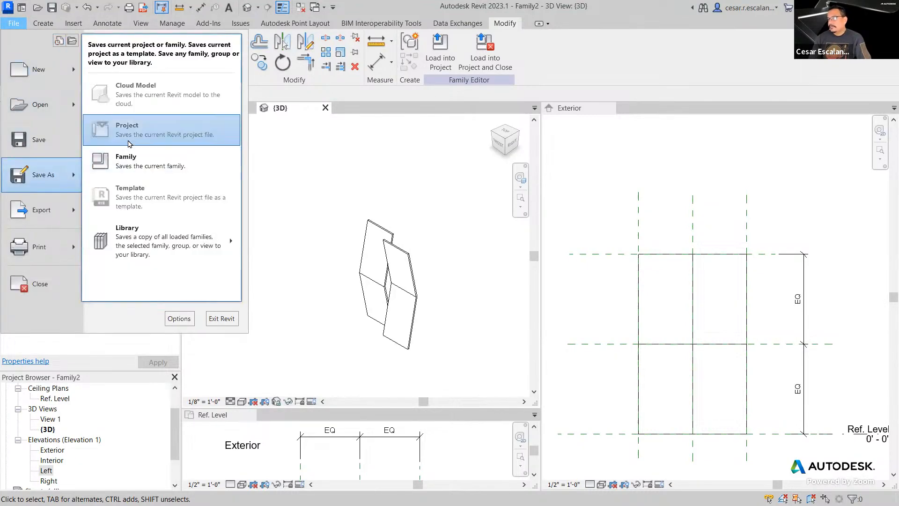
click(128, 161)
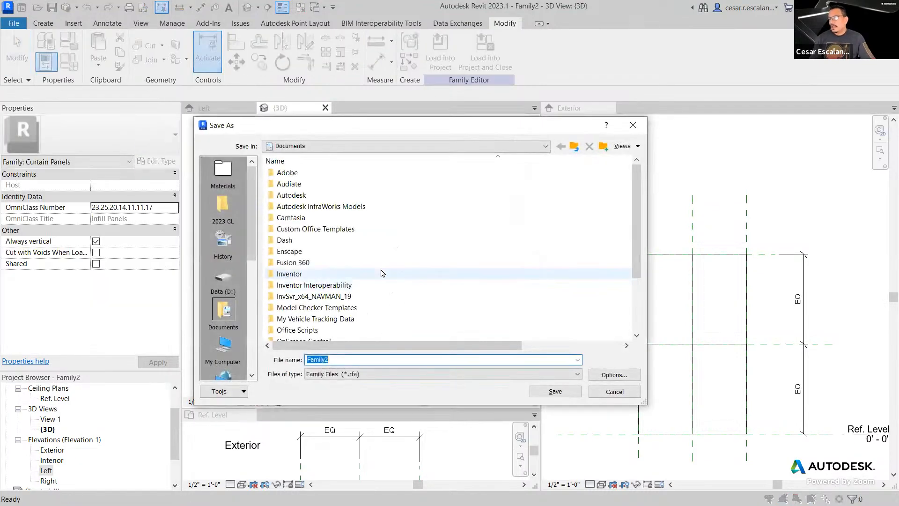
click(315, 146)
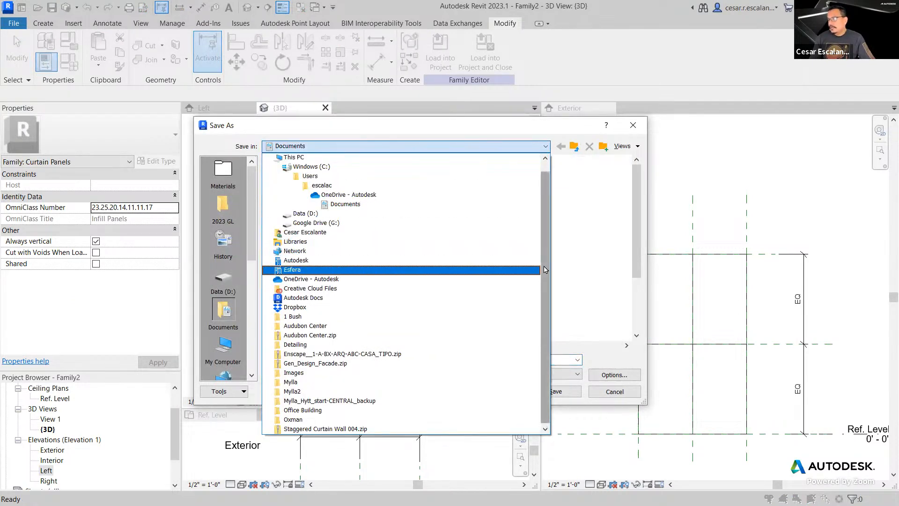
scroll(545, 269, up, 1)
click(361, 156)
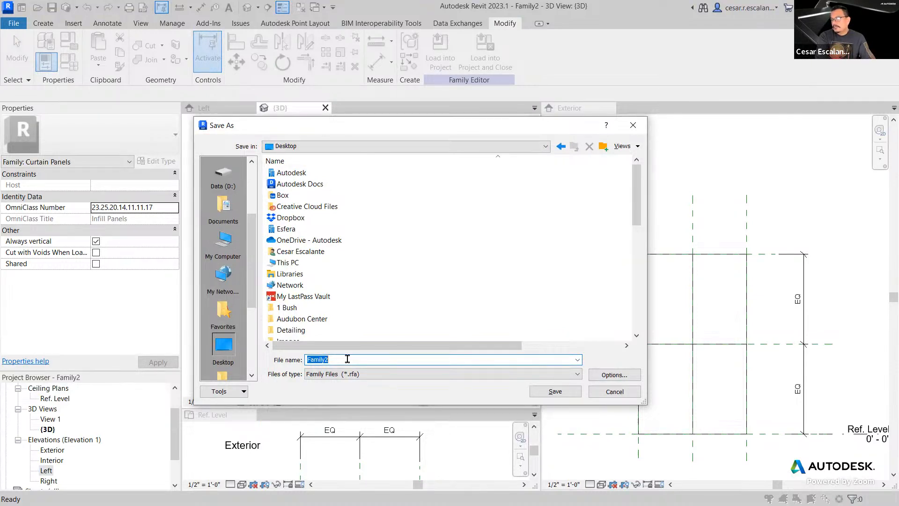
text(Pan)
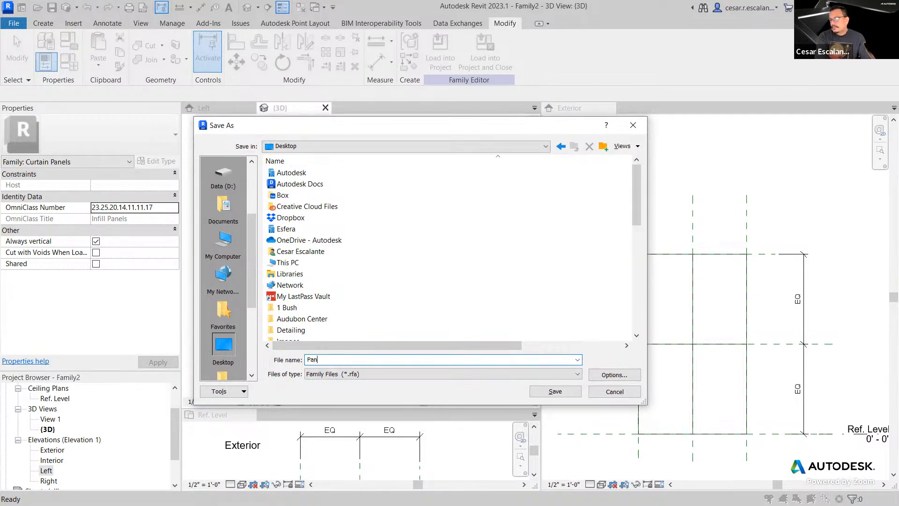
key(BackSpace)
key(BackSpace)
text(Special)
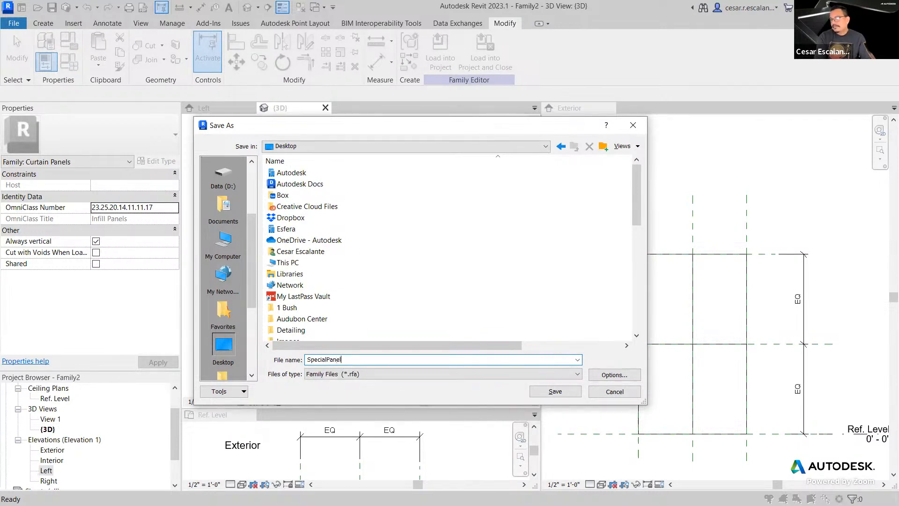
click(556, 391)
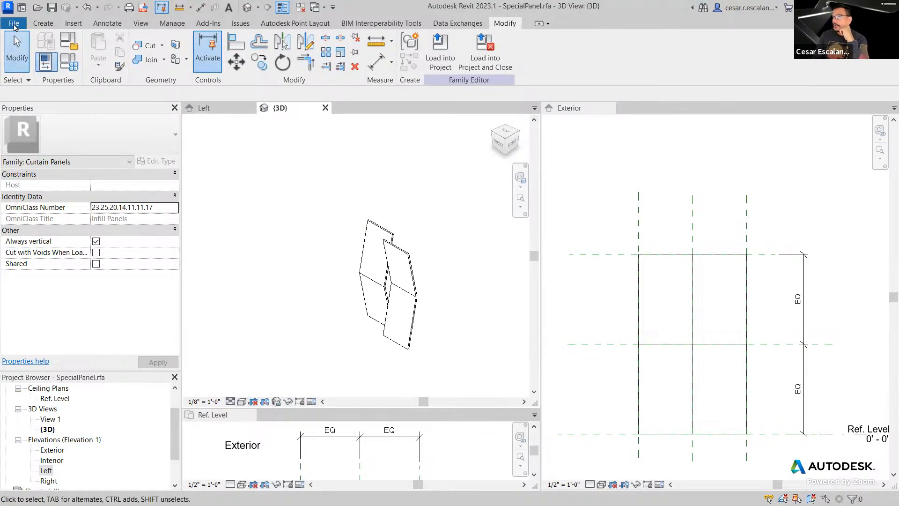
- Create a new project from the Imperial-Architectural Template
click(13, 23)
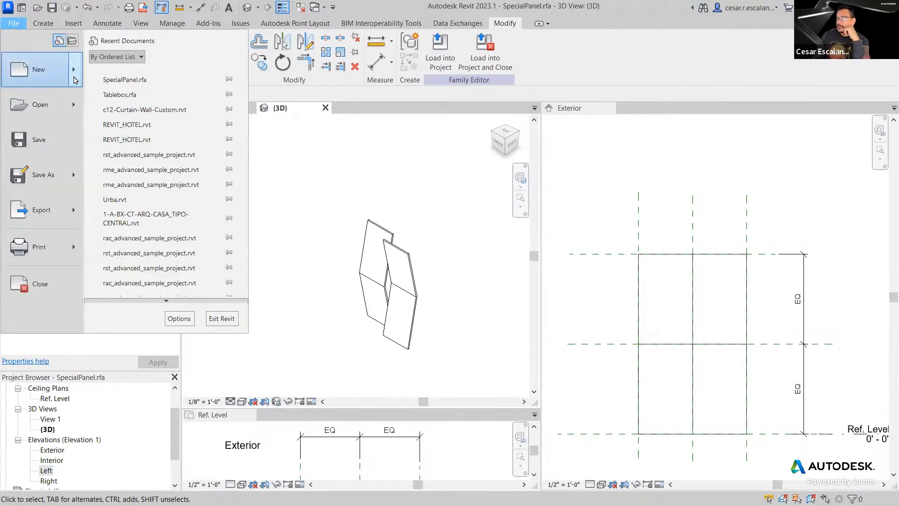
mouse_move(79, 82)
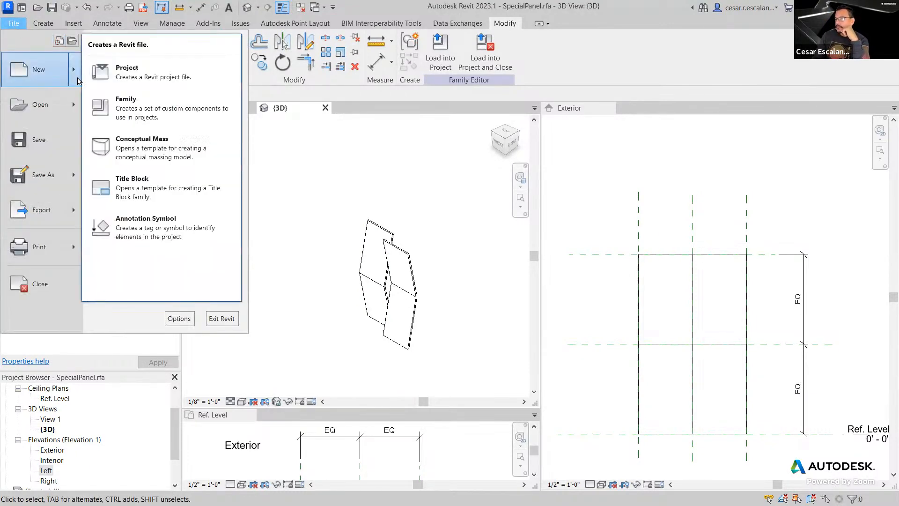
click(139, 80)
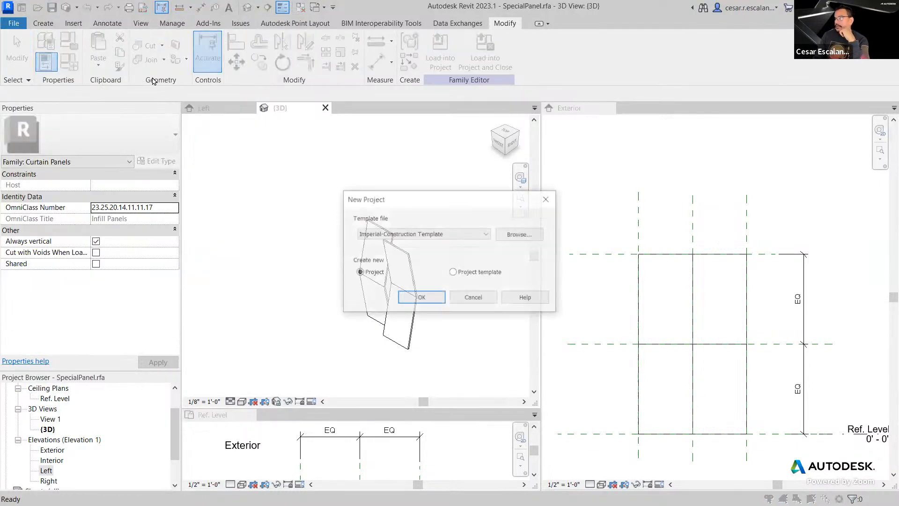
click(464, 233)
click(405, 244)
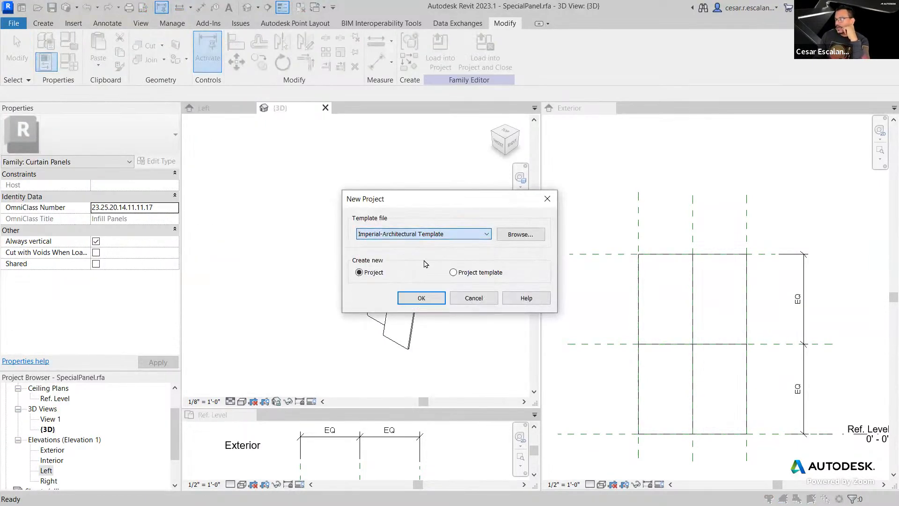
click(421, 298)
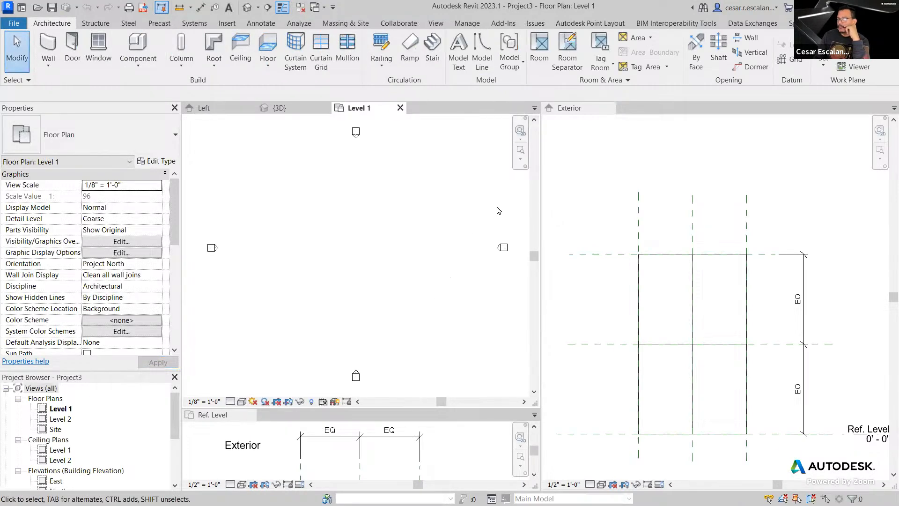
- Load the SpecialPanel family into the new project and close the family file
click(588, 238)
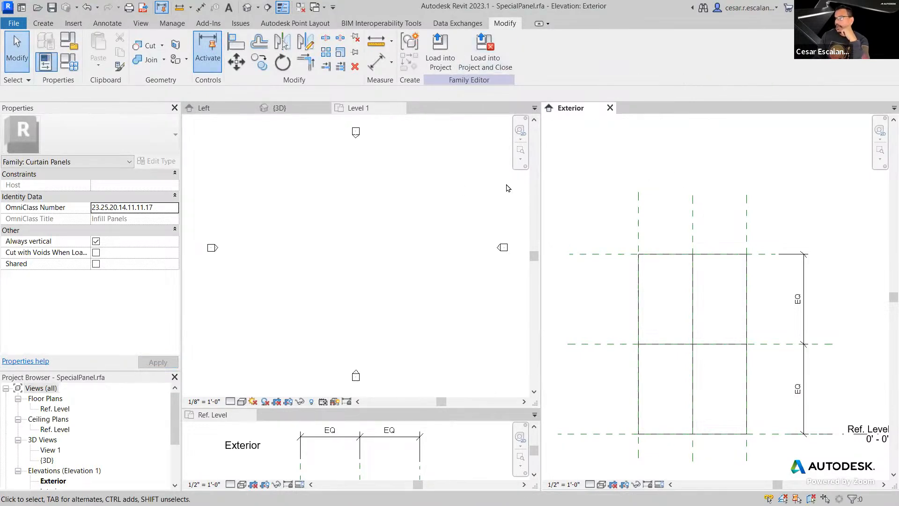
click(494, 60)
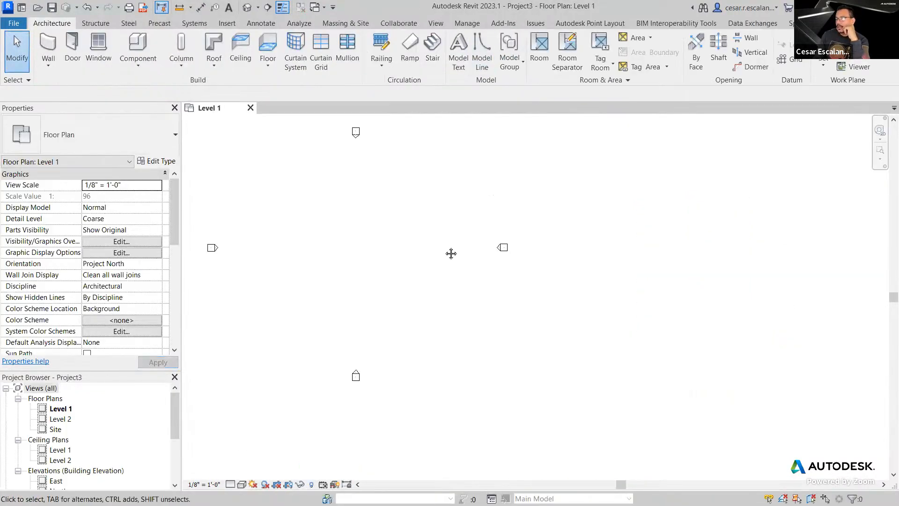
middle_drag(451, 254, 584, 304)
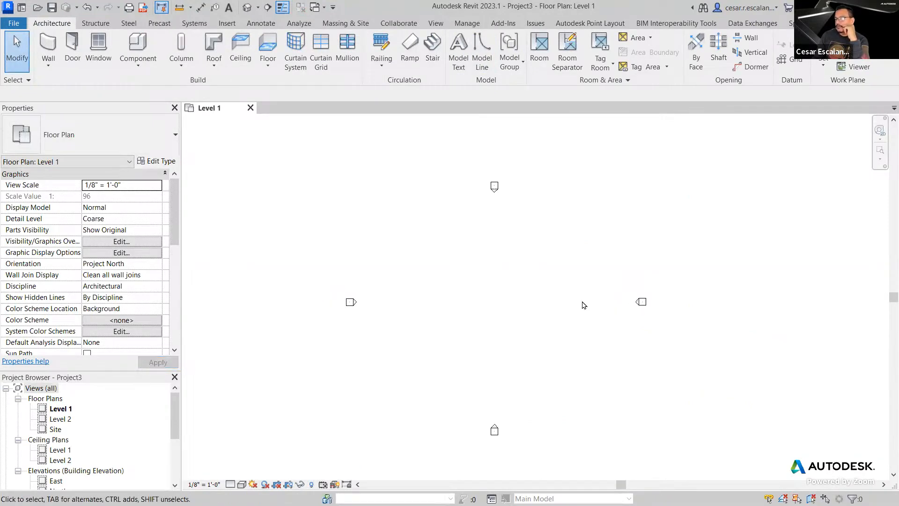
- Find the SpecialPanel type among the project's Curtain Panels families and check its properties
drag(175, 417, 176, 483)
click(5, 460)
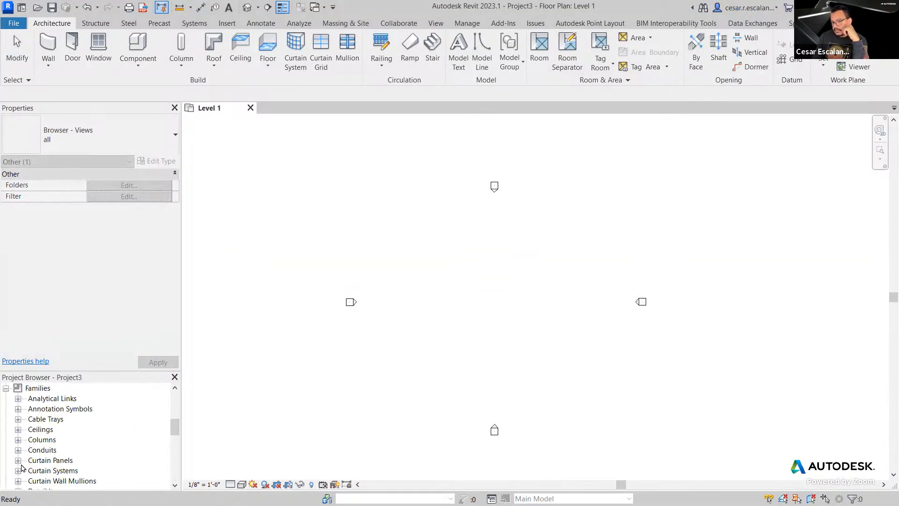
scroll(21, 468, down, 1)
click(19, 440)
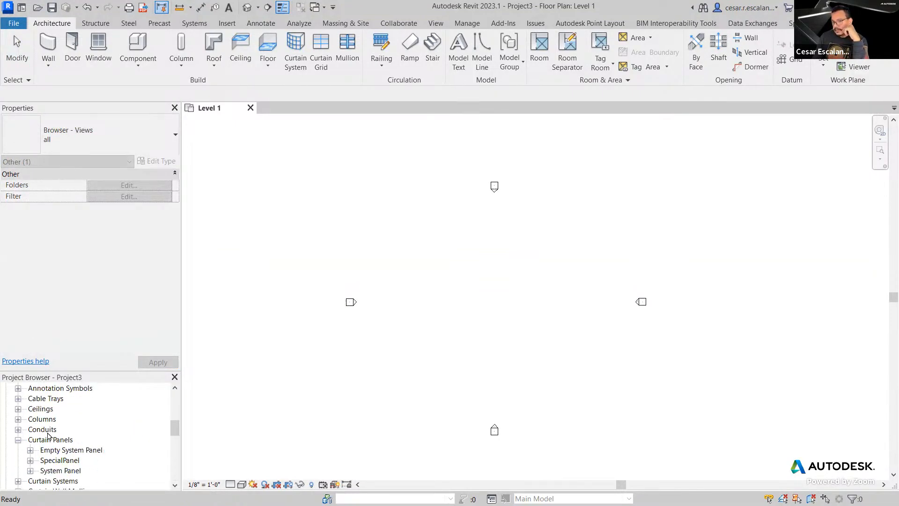
scroll(61, 443, down, 1)
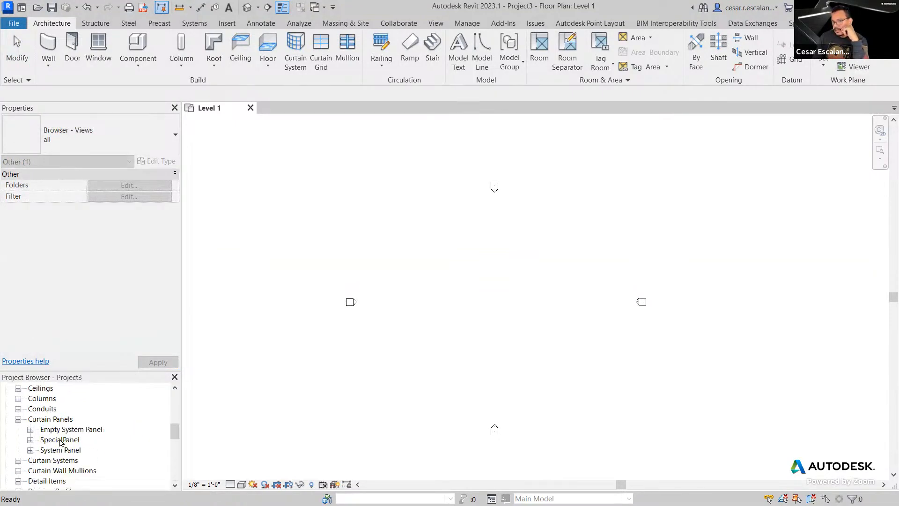
click(30, 440)
click(88, 451)
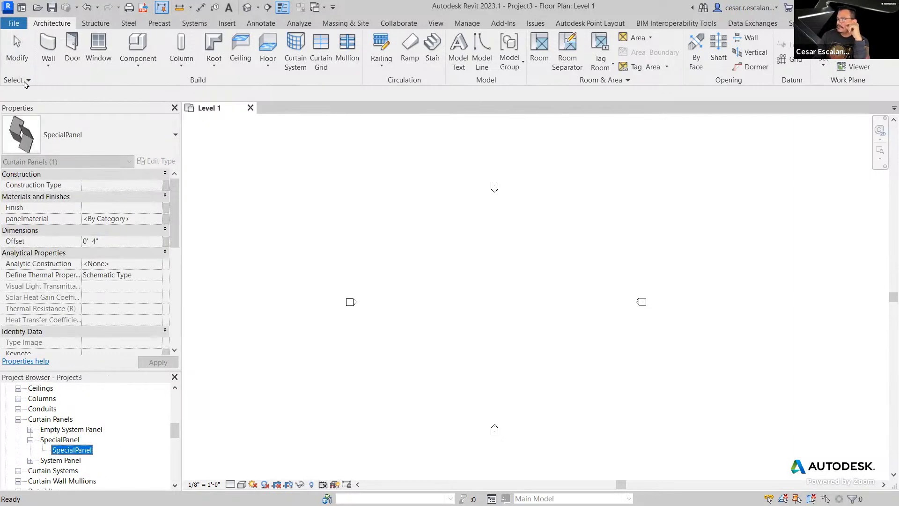
click(451, 267)
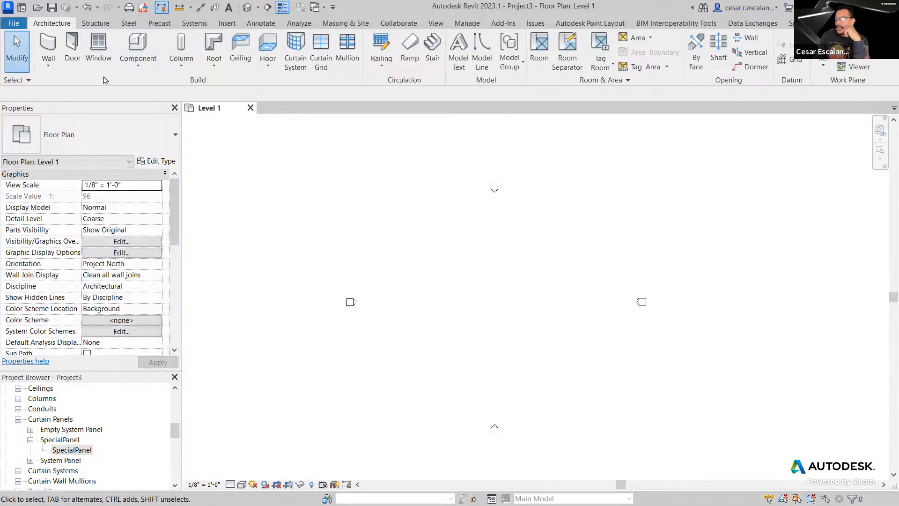
- Draw a straight horizontal Storefront curtain wall about 56 feet long between the elevation markers on Level 1
click(48, 65)
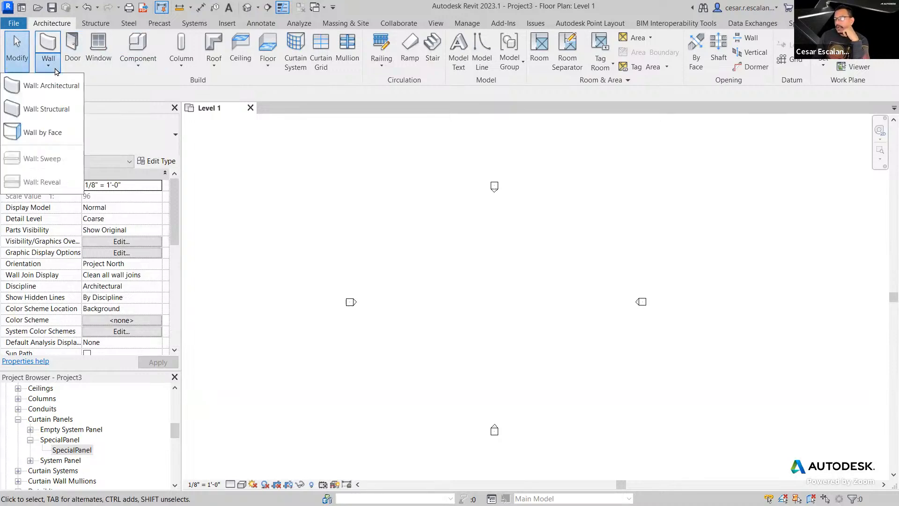
click(68, 89)
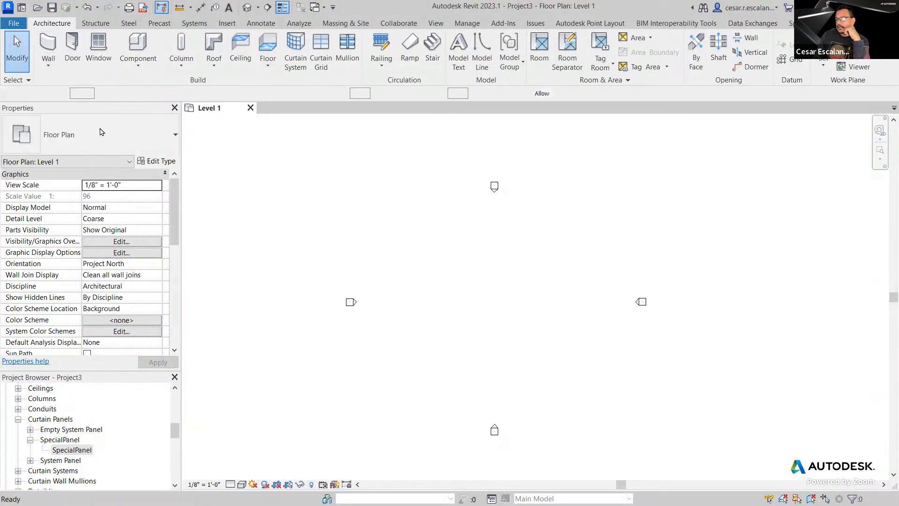
click(108, 136)
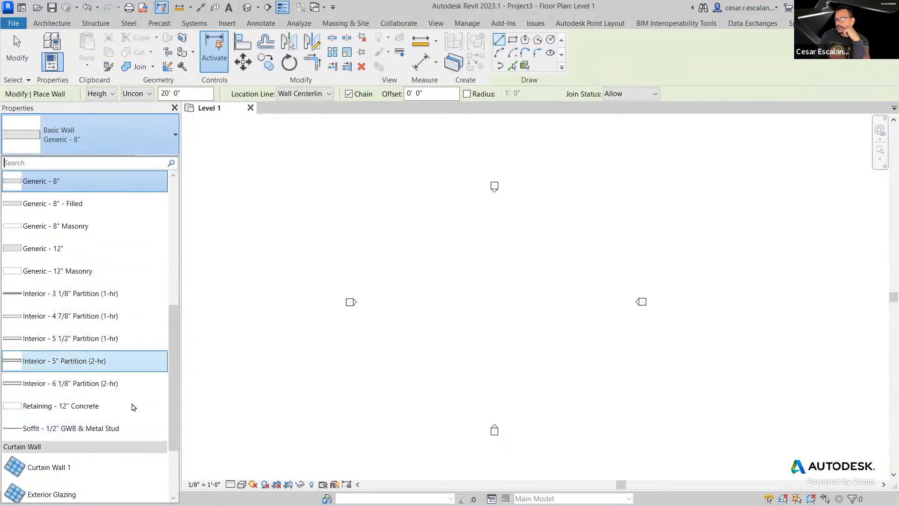
scroll(103, 407, down, 2)
click(63, 433)
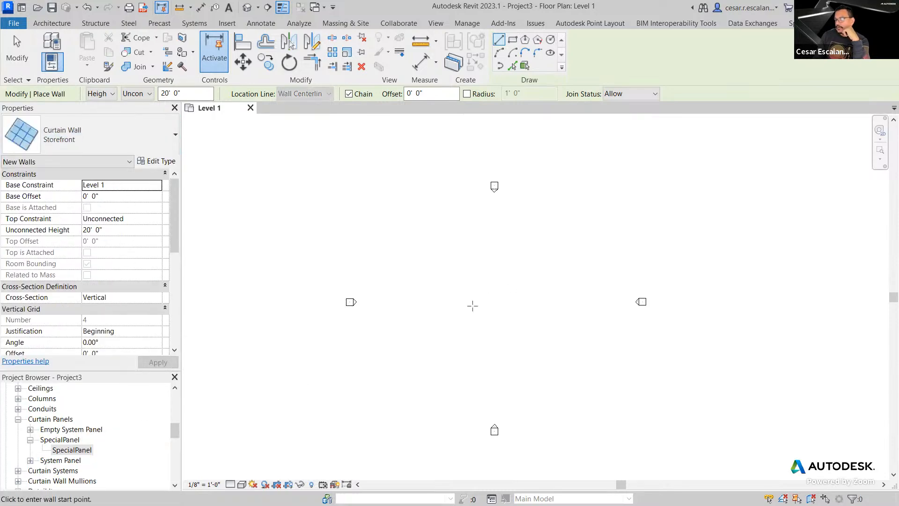
click(450, 314)
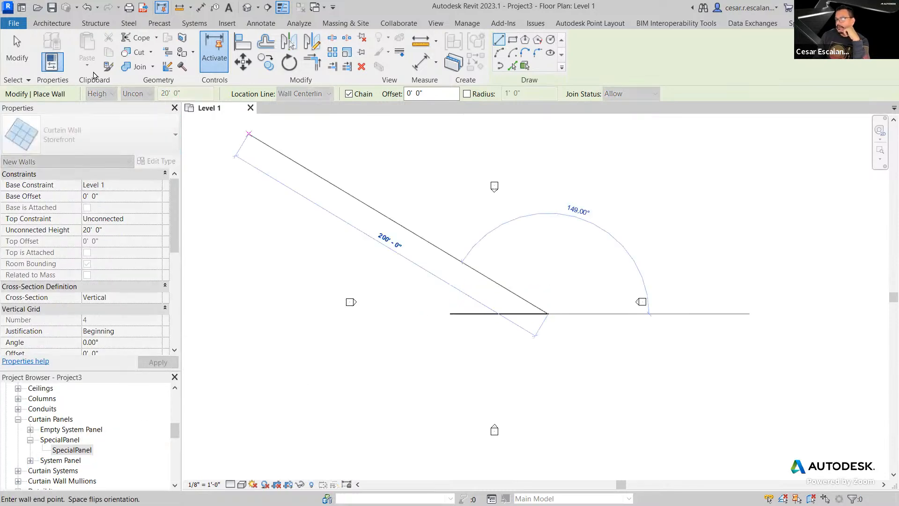
click(19, 52)
- Open the default 3D view and examine the storefront wall's mullions and panel grid
click(247, 7)
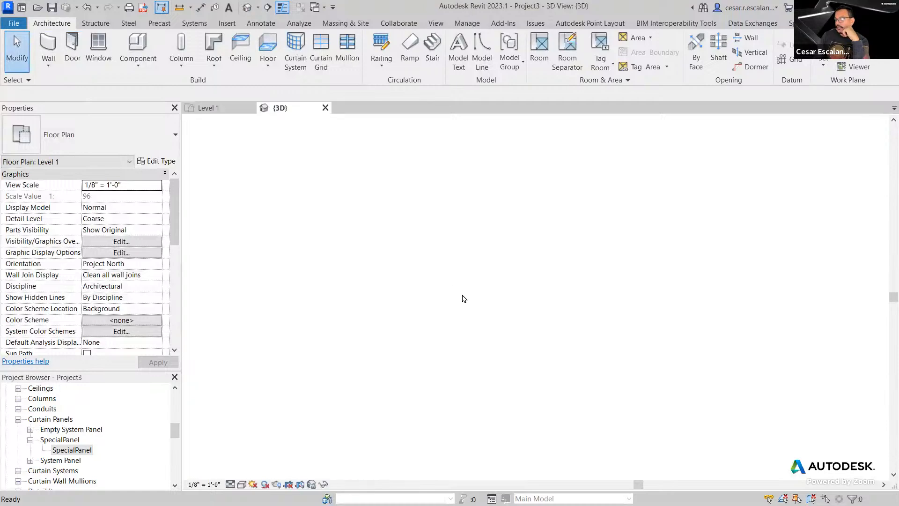
scroll(636, 278, up, 4)
middle_drag(636, 278, 633, 348)
scroll(595, 299, up, 1)
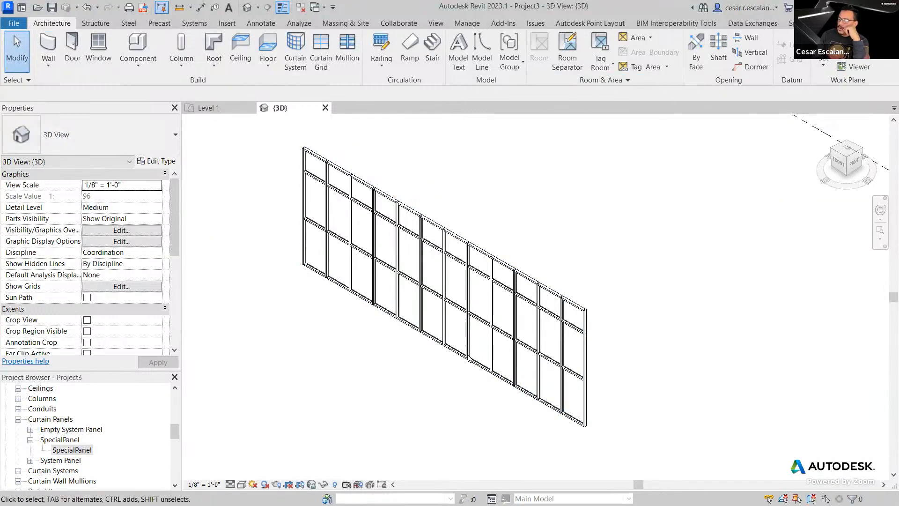
scroll(553, 299, up, 4)
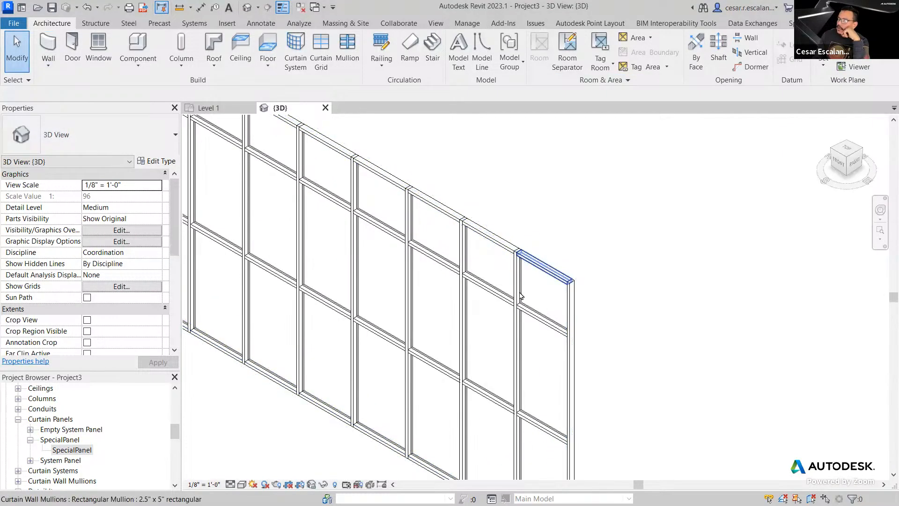
scroll(518, 283, down, 1)
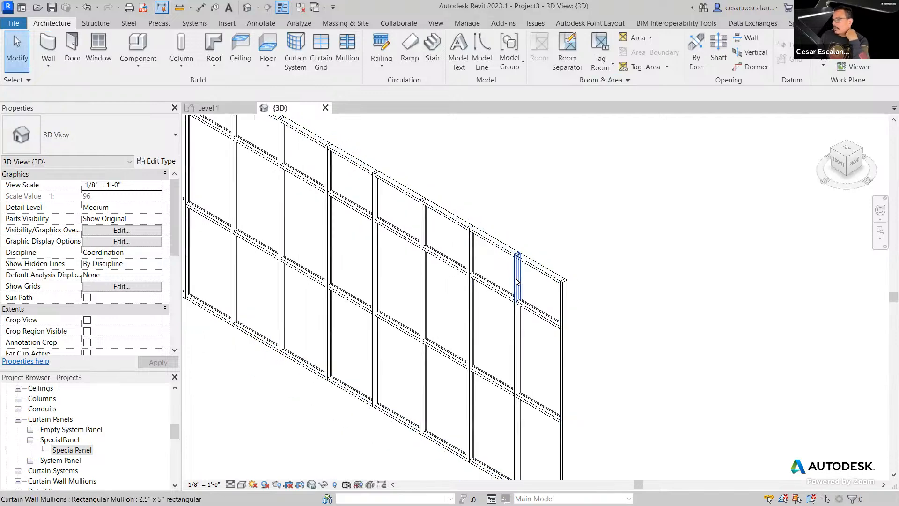
scroll(517, 283, down, 3)
middle_drag(592, 291, 650, 326)
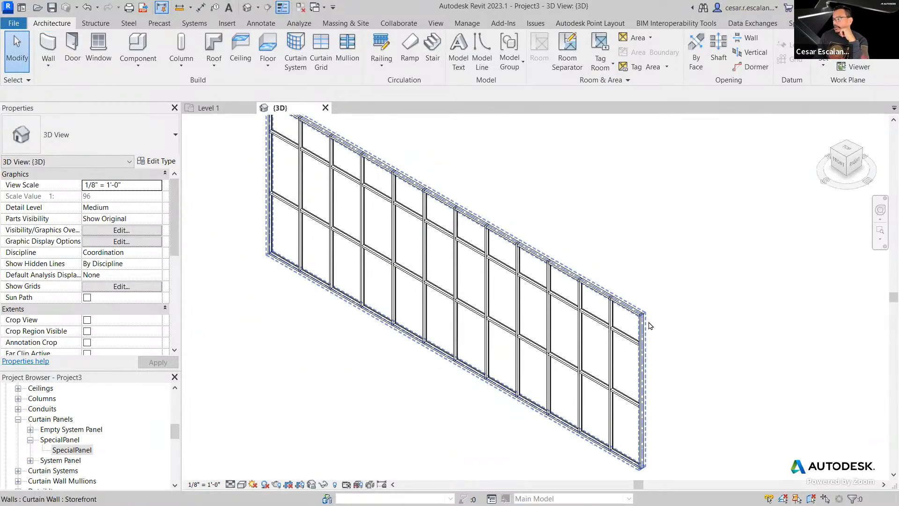
scroll(650, 326, down, 2)
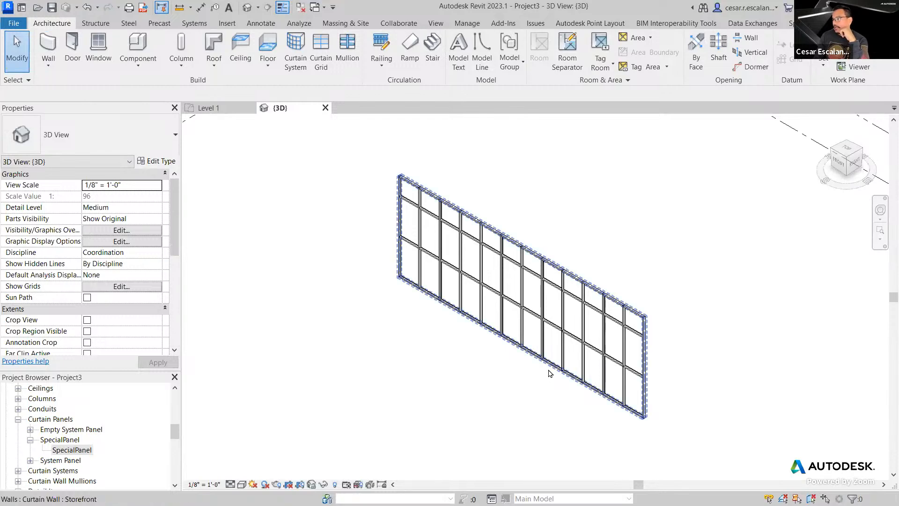
- Duplicate the curtain wall's Storefront type as Special Storefront
click(518, 300)
click(155, 163)
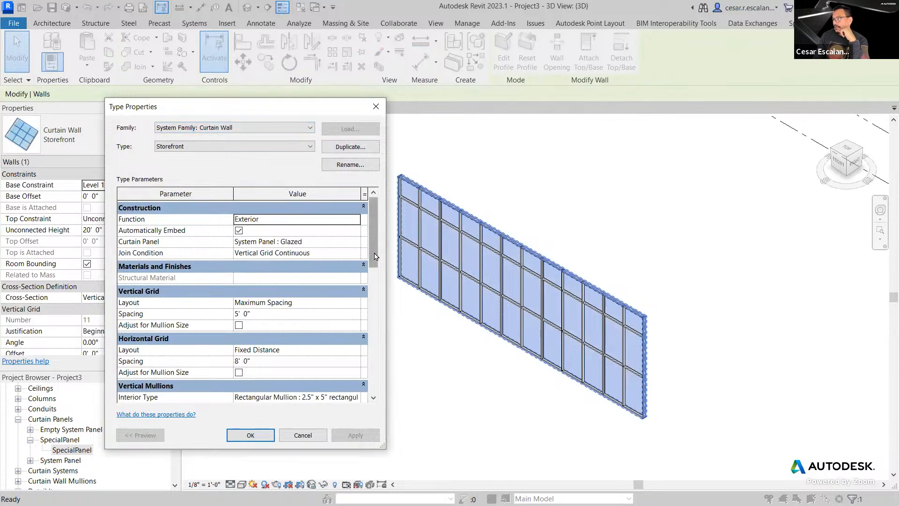
click(353, 146)
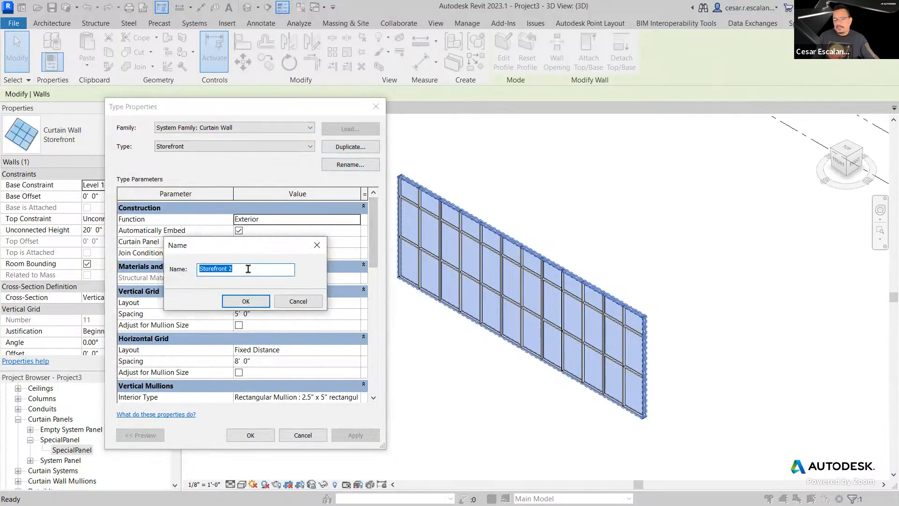
text(Special)
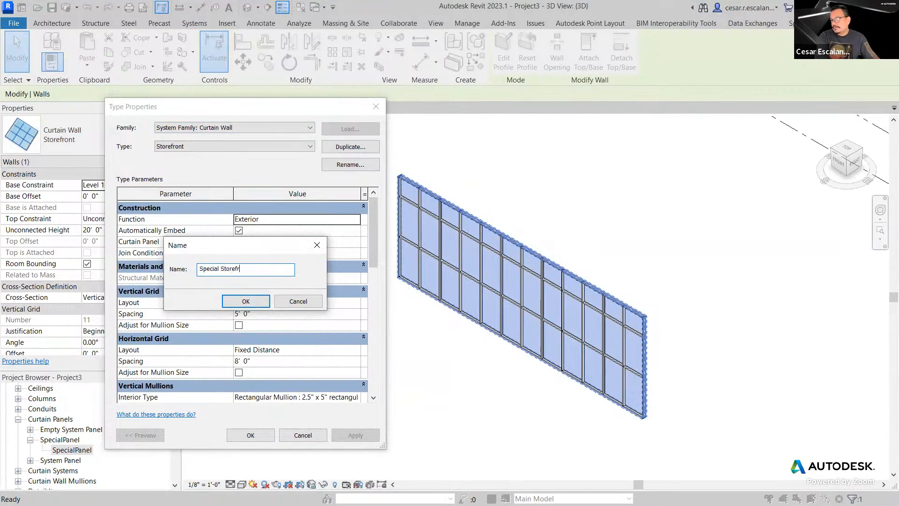
click(246, 301)
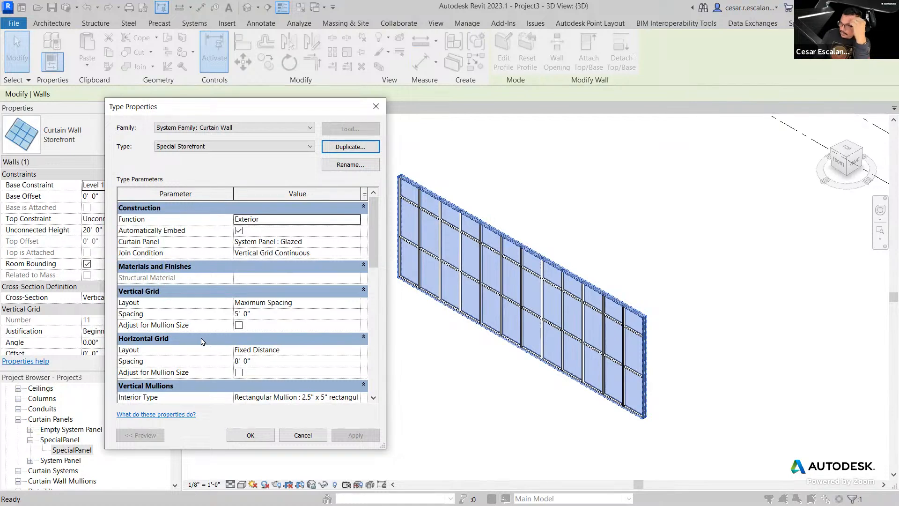
- Set the Special Storefront type's Horizontal Grid layout to Maximum Spacing and apply it to the wall
click(357, 354)
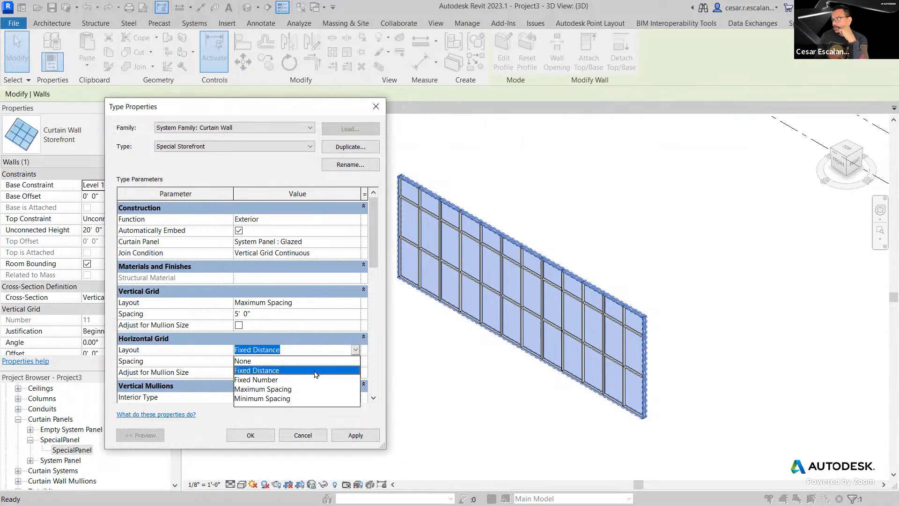
click(291, 390)
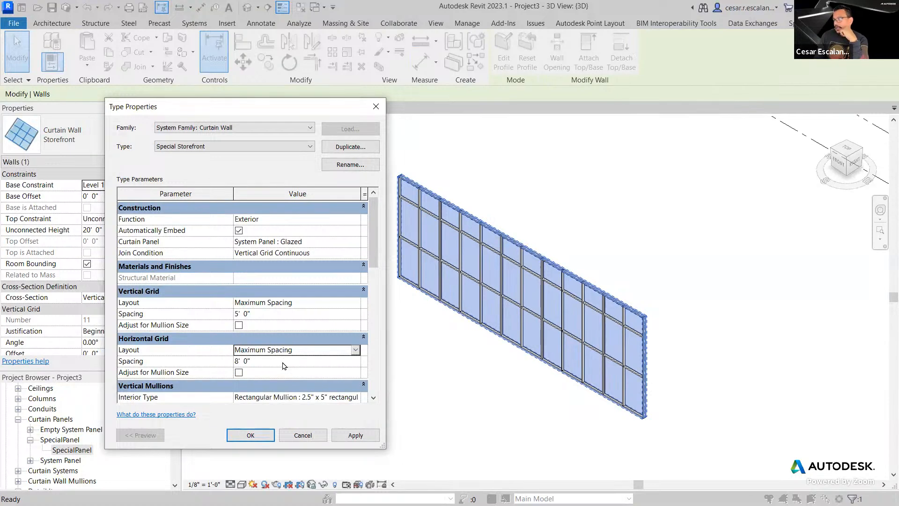
click(355, 436)
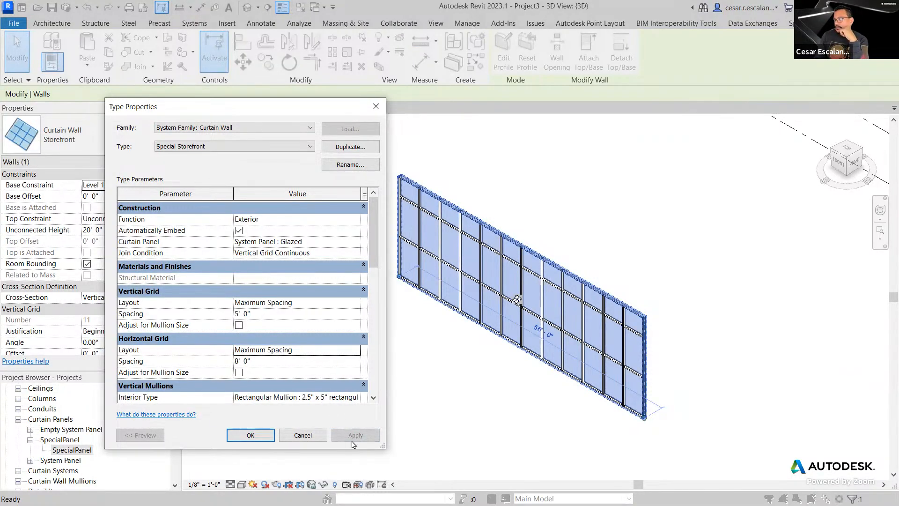
click(360, 350)
click(341, 349)
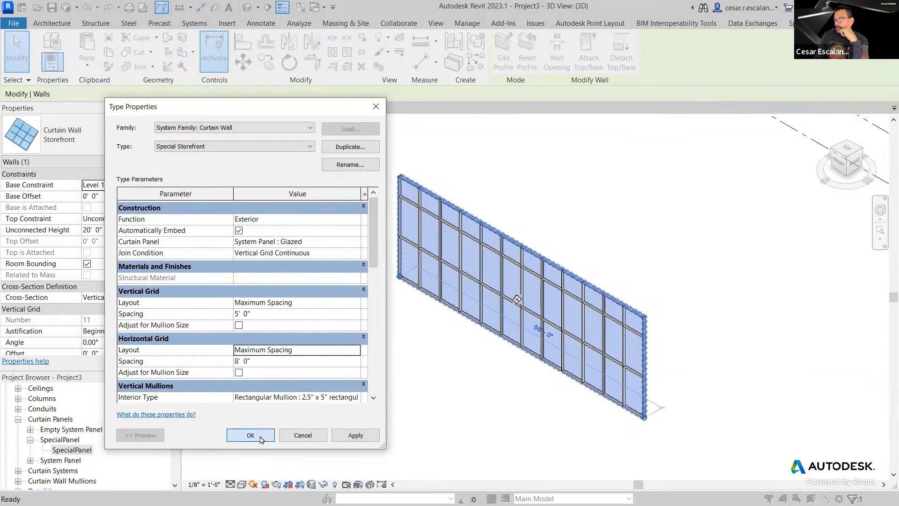
click(251, 436)
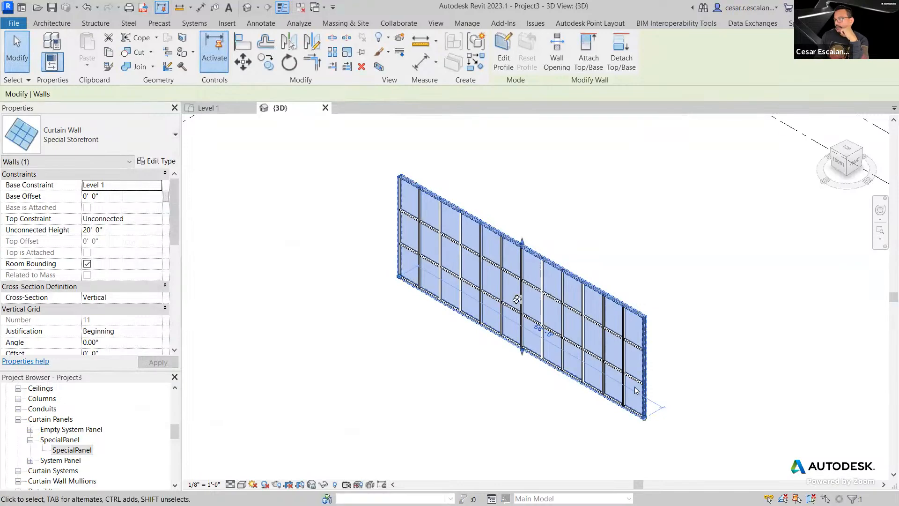
- Stretch the top of the curtain wall upward to a height of about 28' 8", and deselect the wall
scroll(639, 391, up, 2)
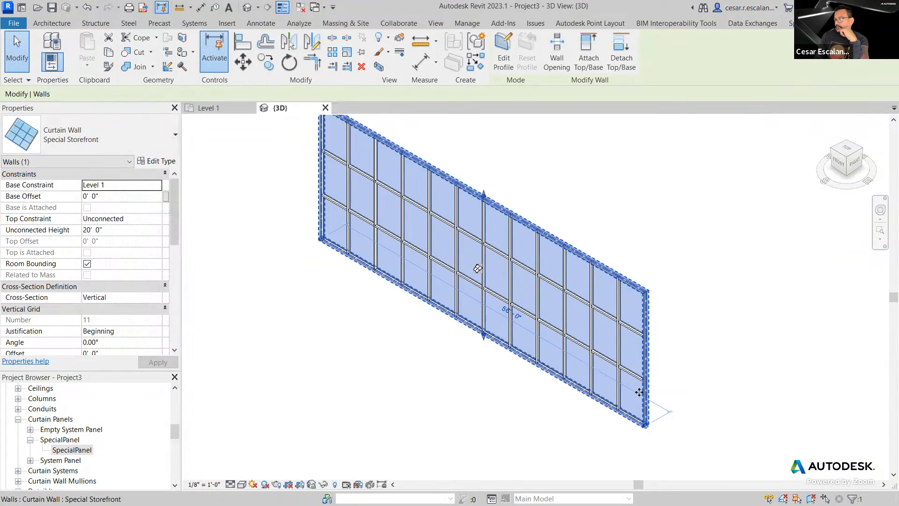
middle_drag(483, 425, 470, 460)
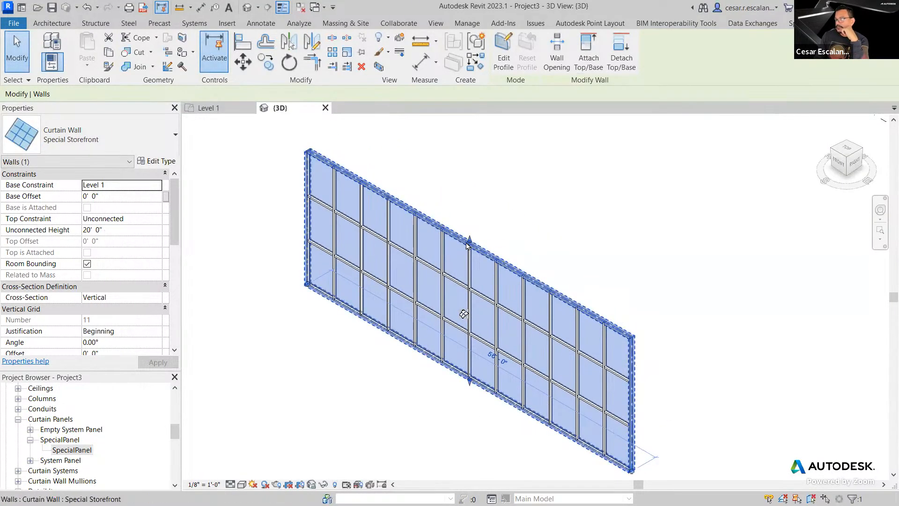
drag(470, 241, 476, 184)
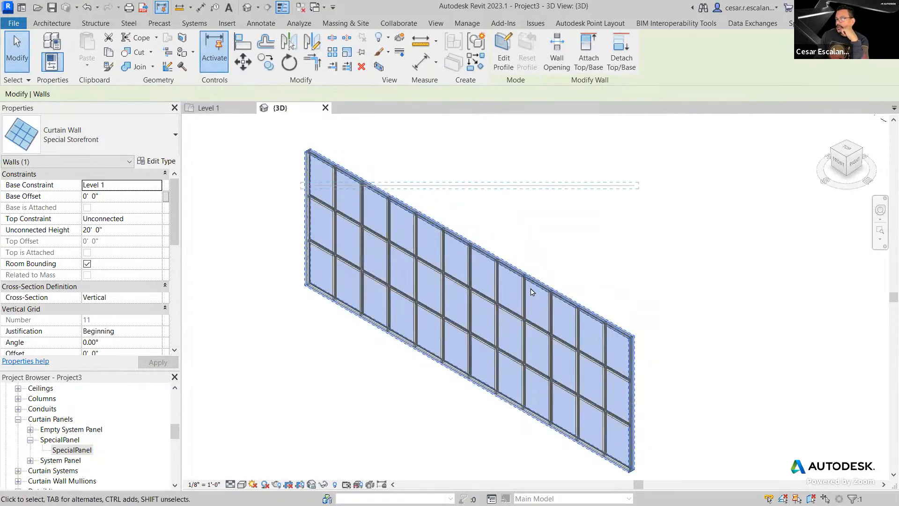
middle_drag(647, 261, 648, 295)
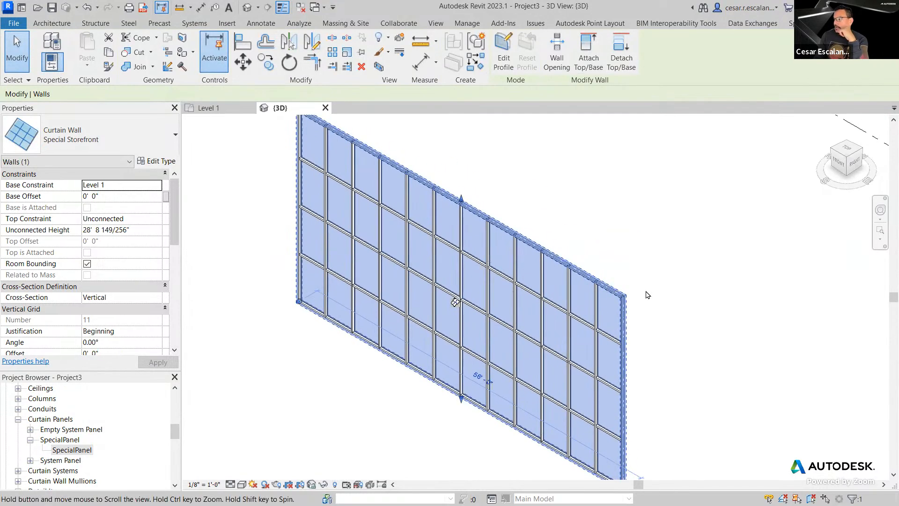
scroll(648, 295, down, 2)
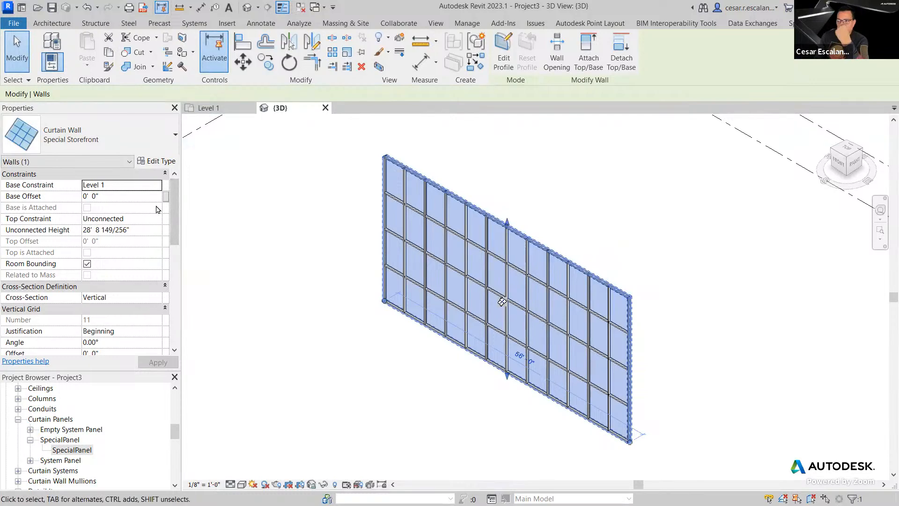
click(319, 386)
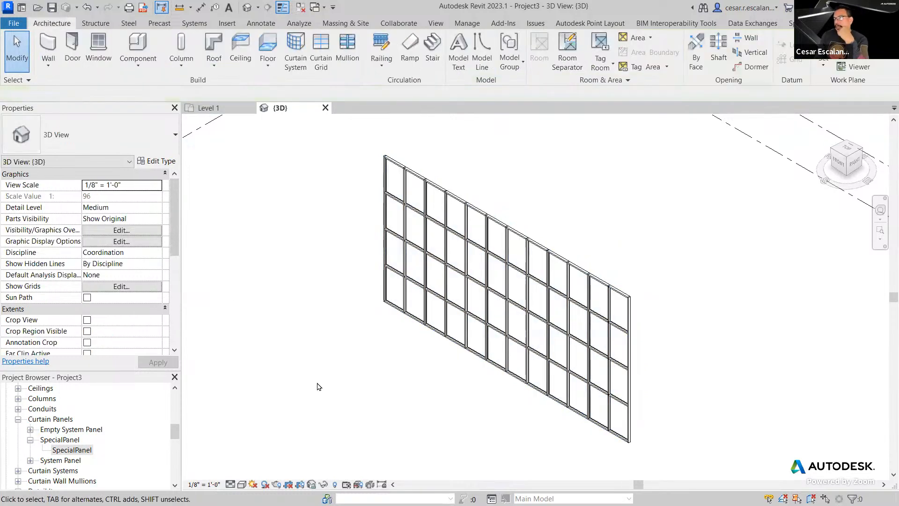
- Set the Special Storefront type's vertical mullions to None for Interior Type, Border 1 Type and Border 2 Type
click(381, 293)
click(156, 162)
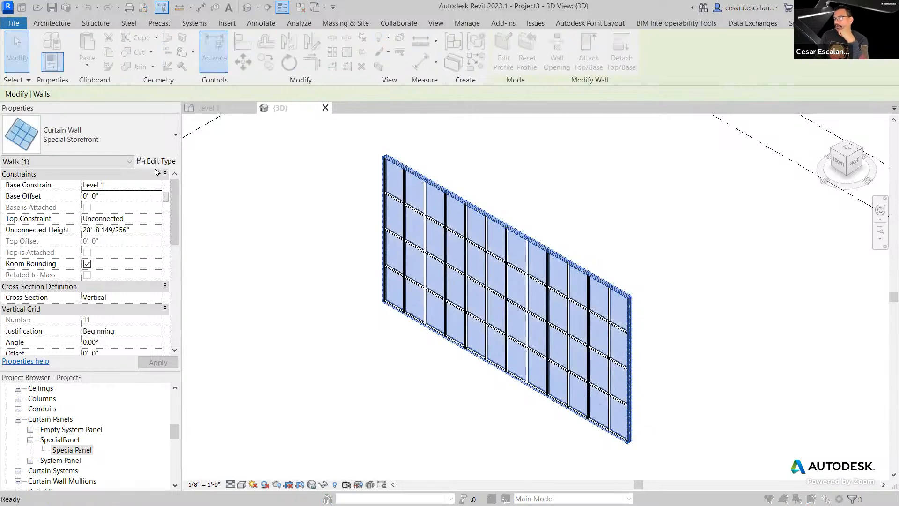
drag(380, 252, 380, 304)
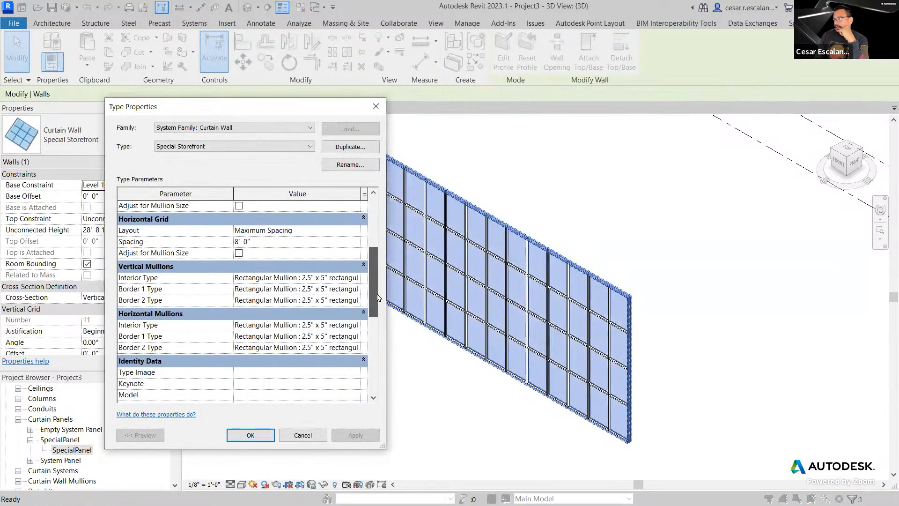
click(357, 277)
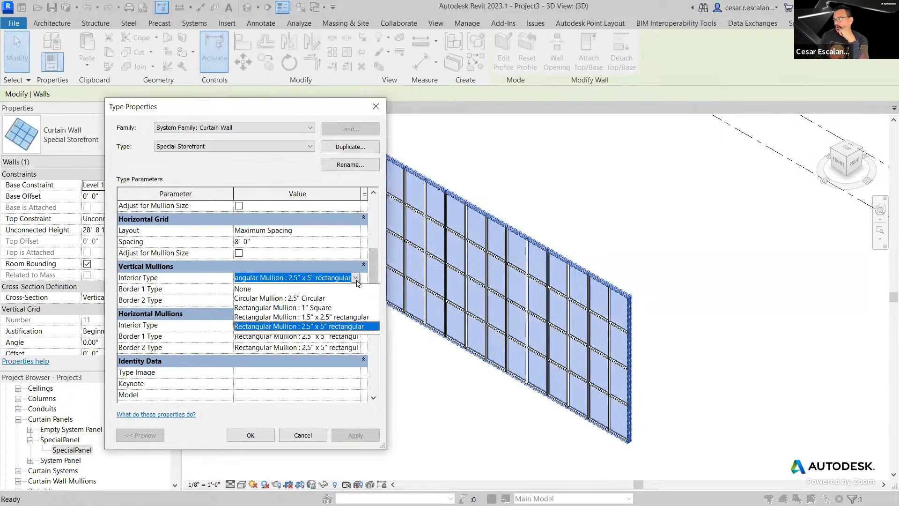
click(252, 289)
click(354, 289)
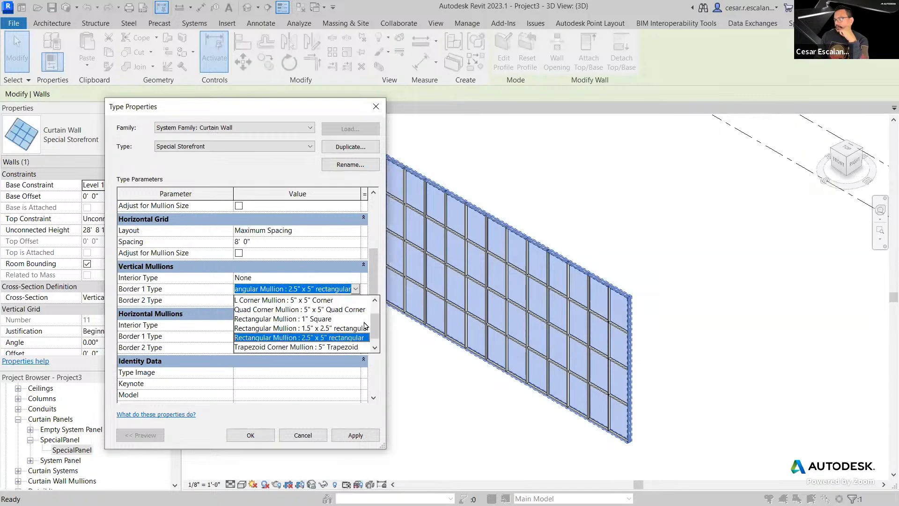
drag(373, 324, 370, 286)
click(292, 301)
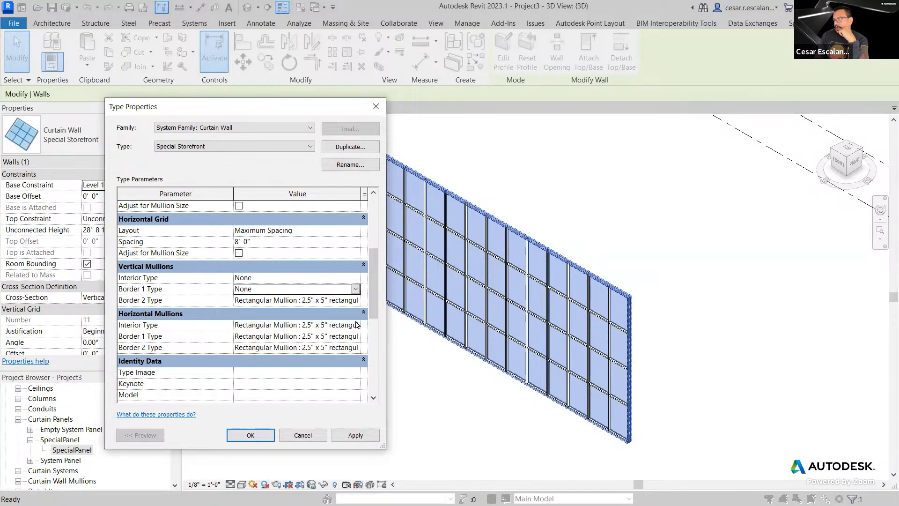
click(356, 300)
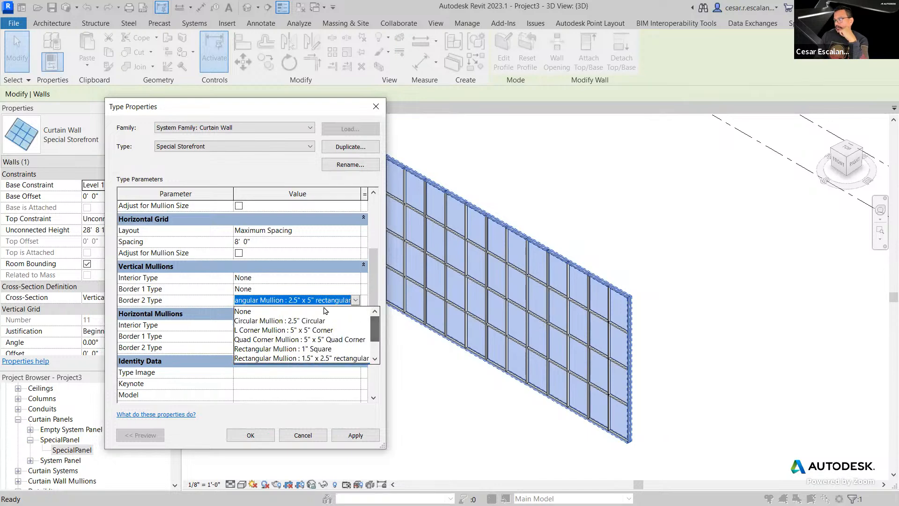
click(325, 311)
- Set the type's horizontal mullions to None for Interior Type, Border 1 Type and Border 2 Type
click(356, 325)
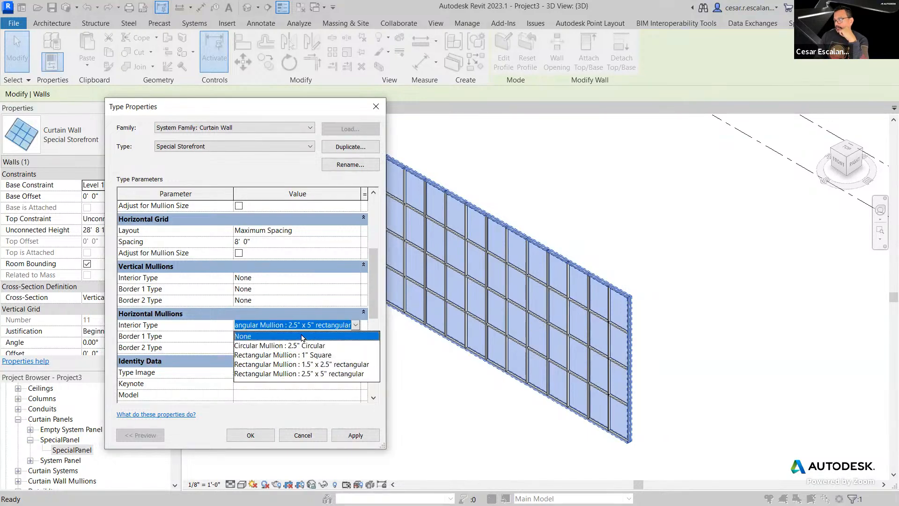
click(312, 336)
click(355, 336)
drag(374, 368, 374, 356)
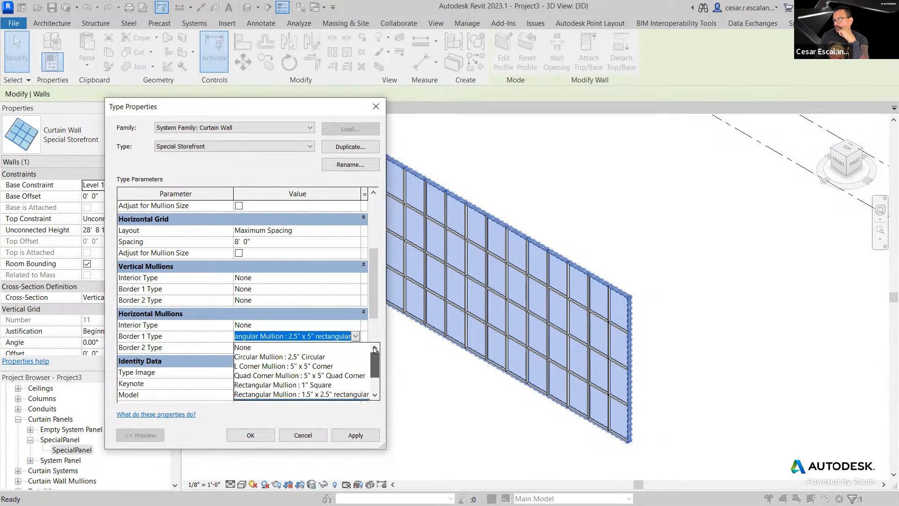
click(327, 348)
click(352, 348)
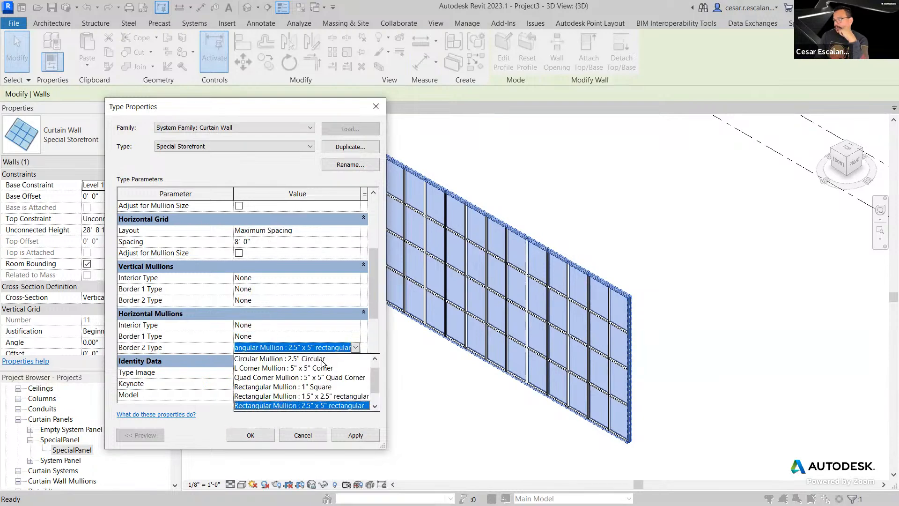
click(375, 359)
click(294, 360)
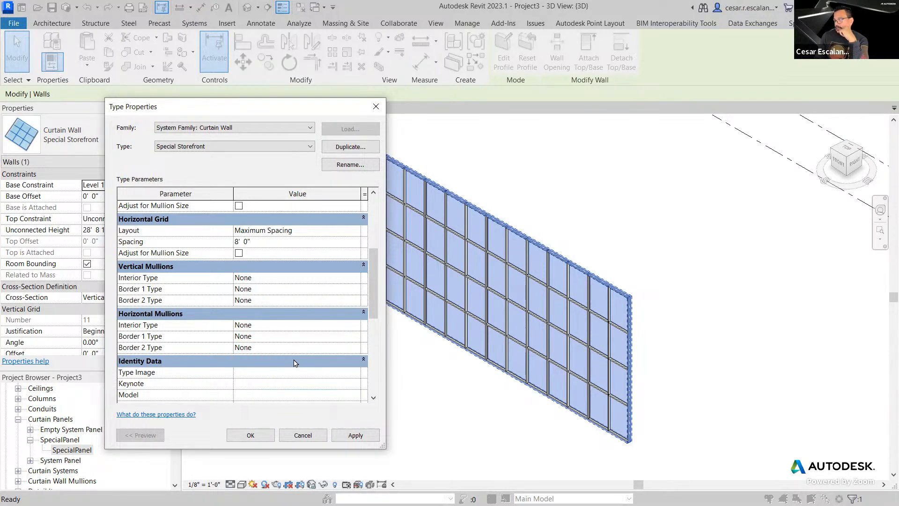
- Apply the mullion changes to the Special Storefront type, deleting the existing mullions from the wall
click(355, 435)
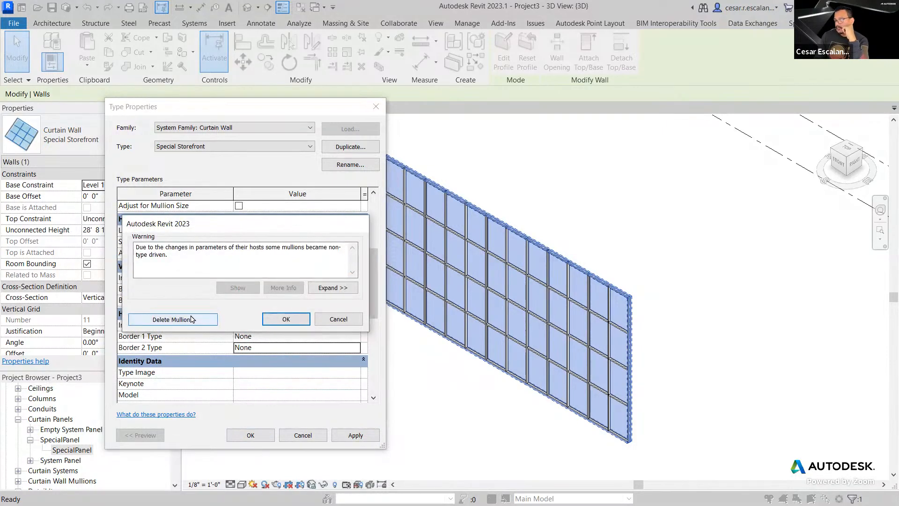
click(192, 319)
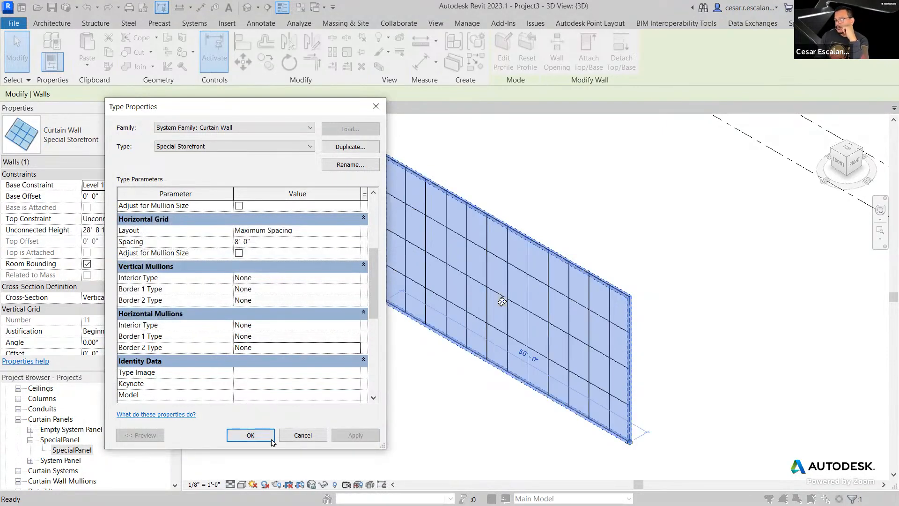
click(250, 435)
- Deselect the curtain wall and switch the 3D view to a shaded visual style
click(427, 411)
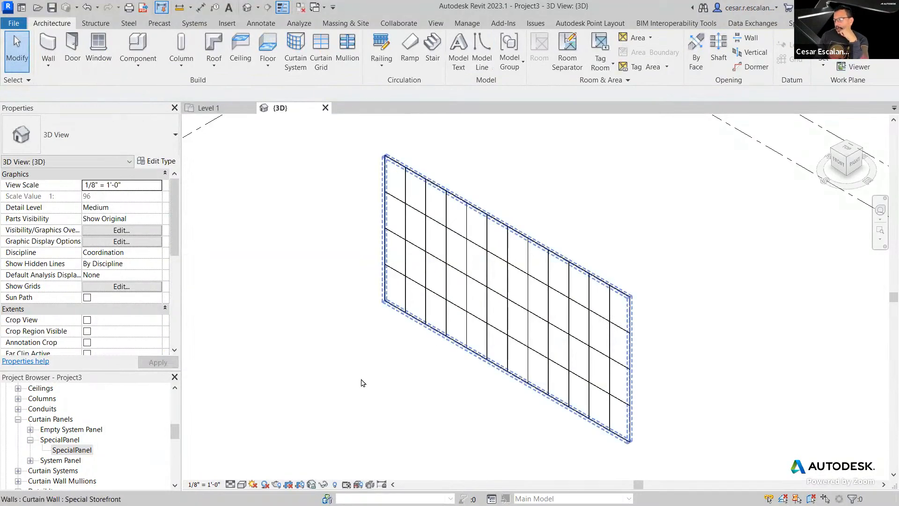
click(241, 485)
click(262, 450)
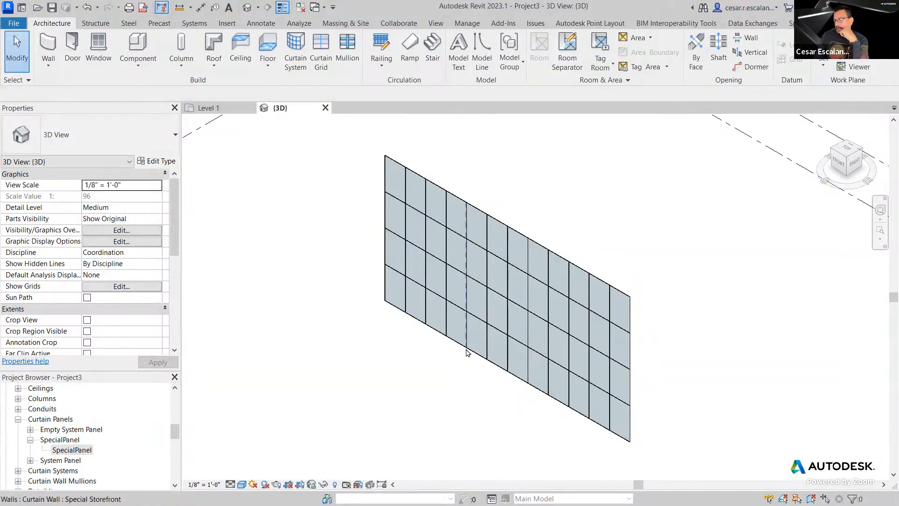
- Set the Special Storefront type's Curtain Panel to SpecialPanel : SpecialPanel, apply it to the wall, and deselect the wall
click(398, 345)
click(153, 161)
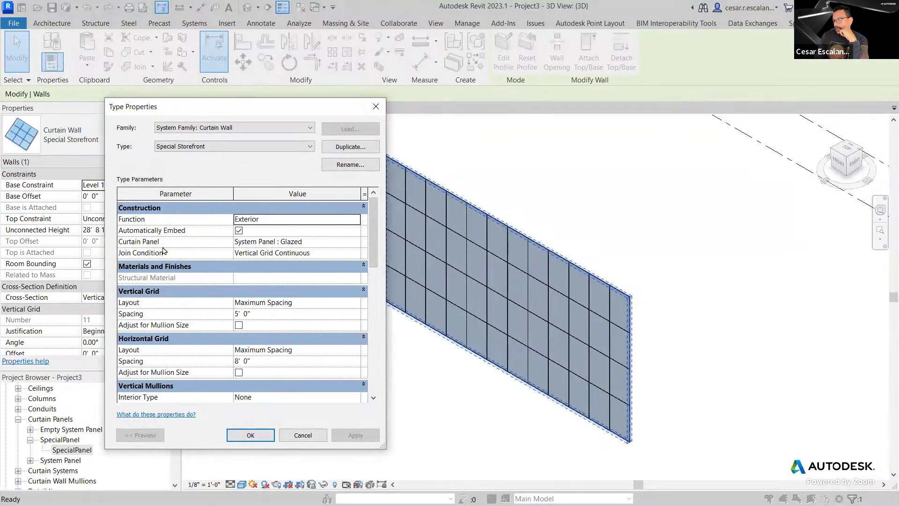
click(353, 245)
click(355, 242)
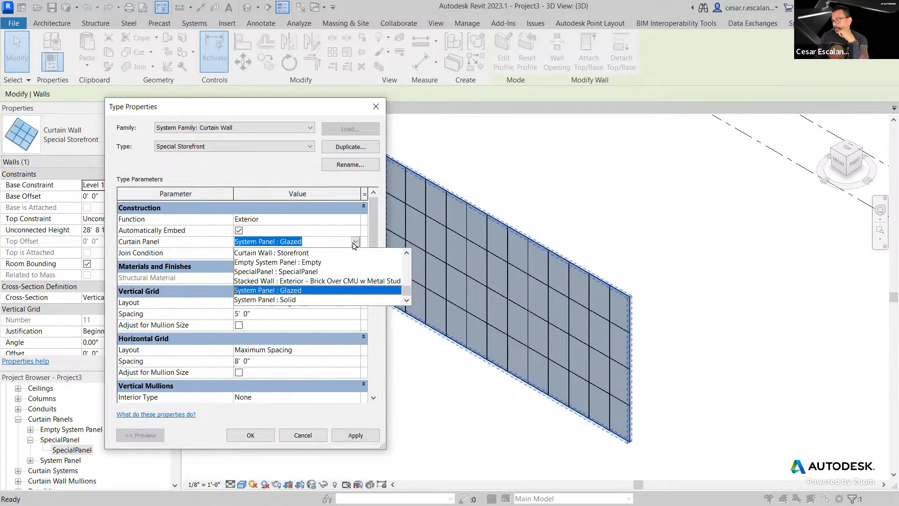
click(301, 271)
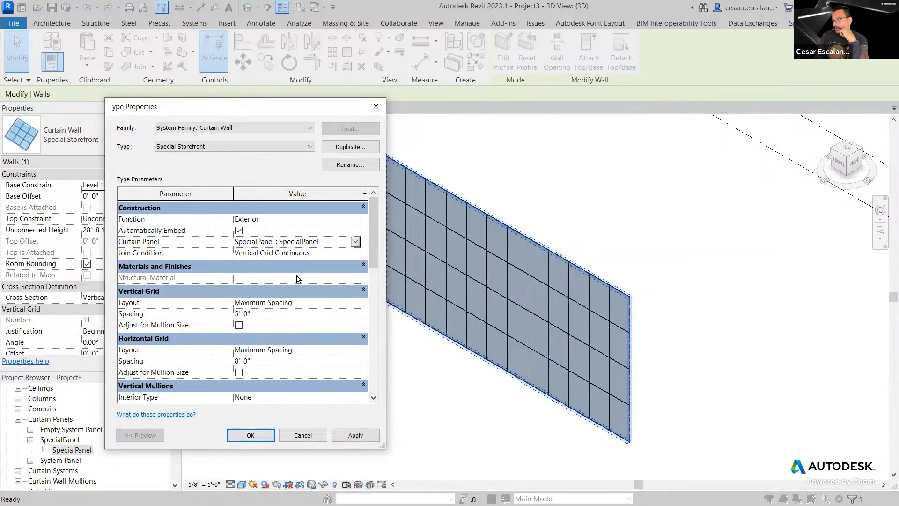
click(363, 433)
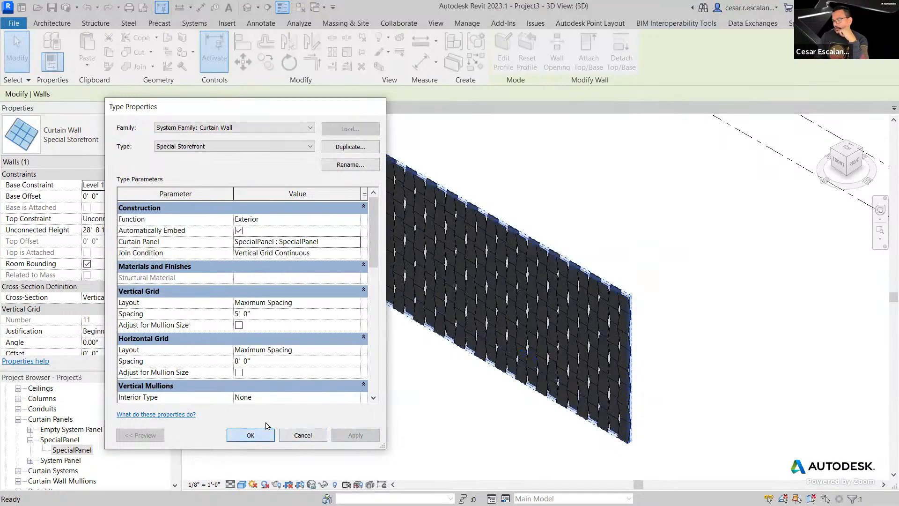
click(251, 435)
click(370, 388)
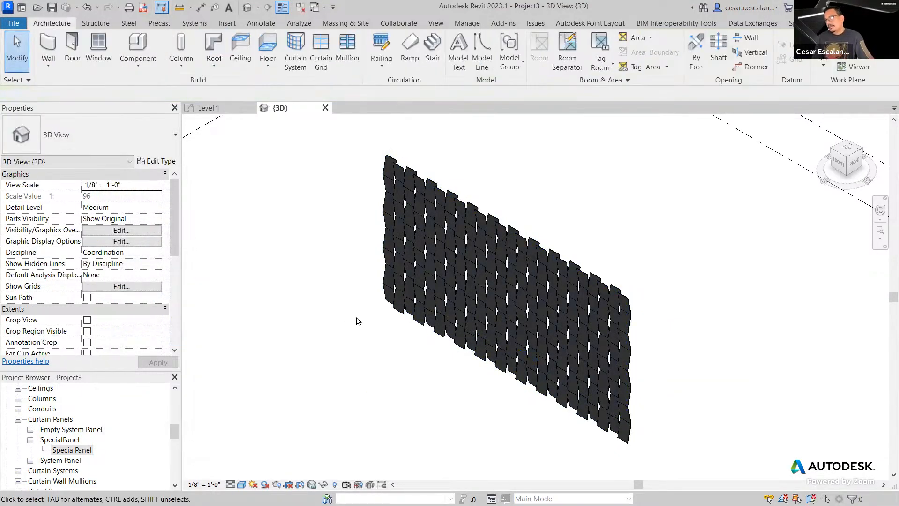
- Examine the folded panel pattern on both sides of the curtain wall in the 3D view
shift+middle_drag(341, 329, 517, 432)
scroll(517, 432, up, 5)
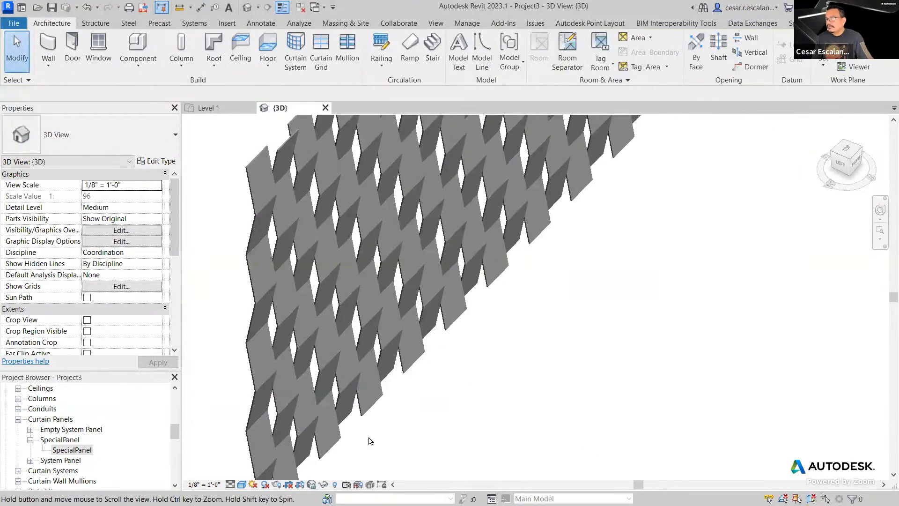
shift+middle_drag(396, 412, 422, 383)
scroll(424, 380, down, 3)
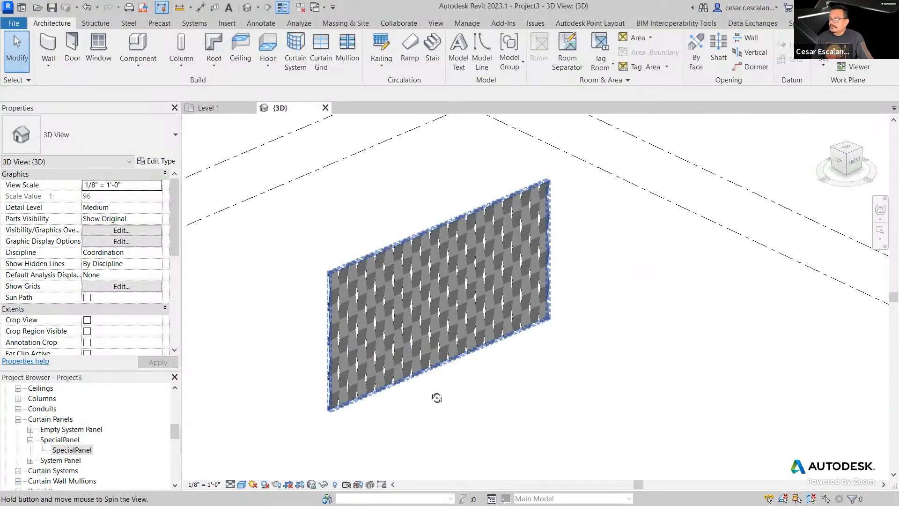
scroll(430, 397, up, 2)
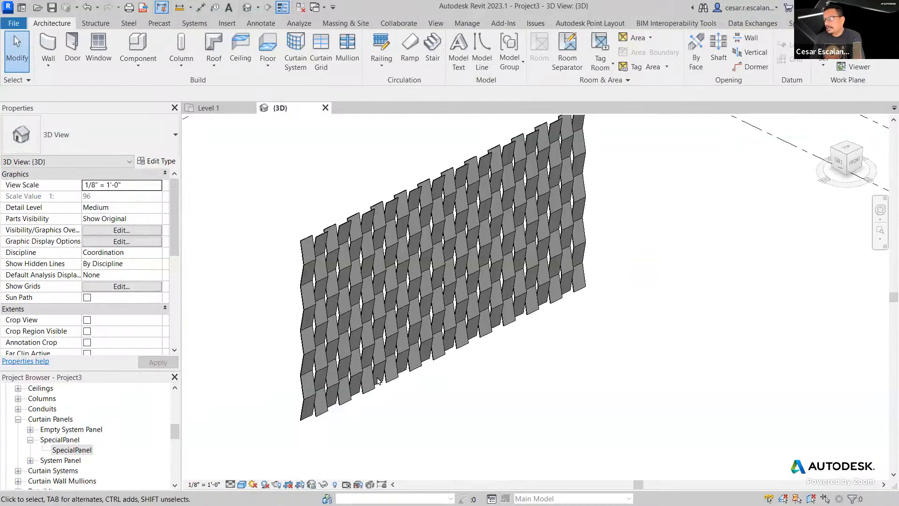
scroll(440, 430, up, 2)
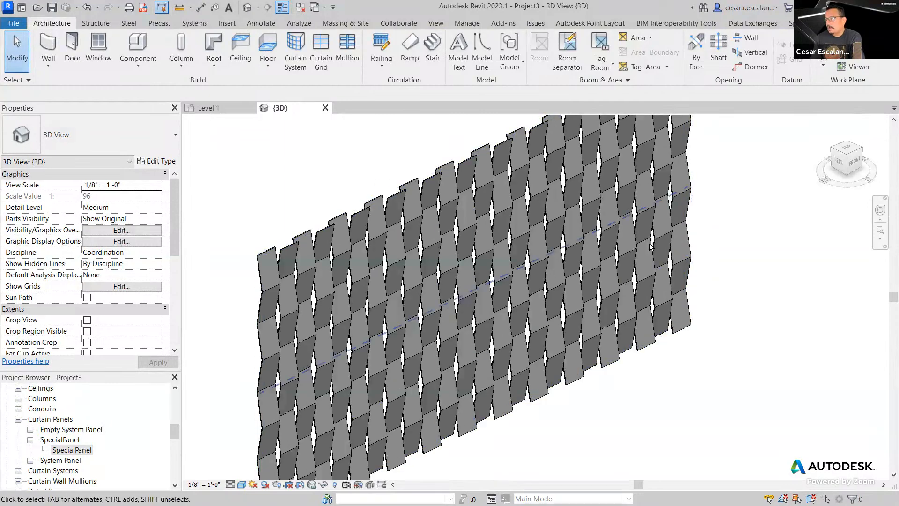
middle_drag(666, 242, 630, 257)
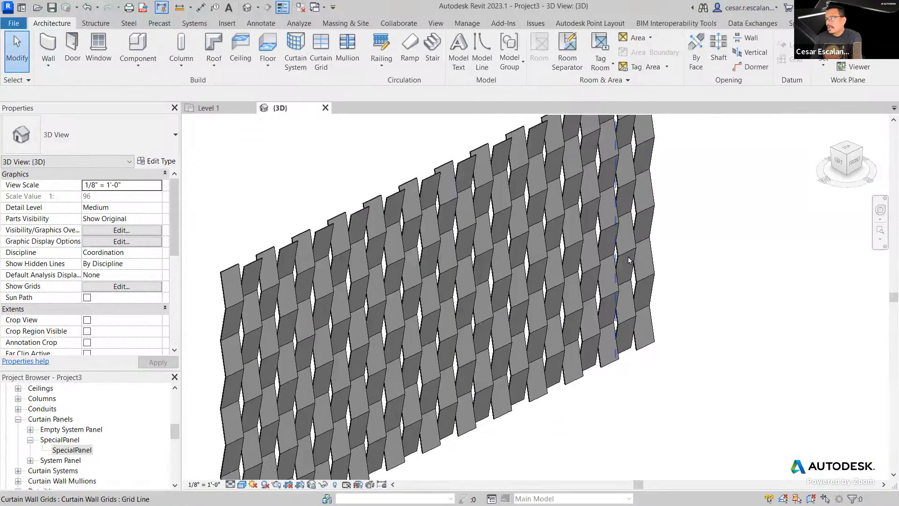
- Select a single SpecialPanel in the upper part of the curtain wall and open its type properties
click(342, 266)
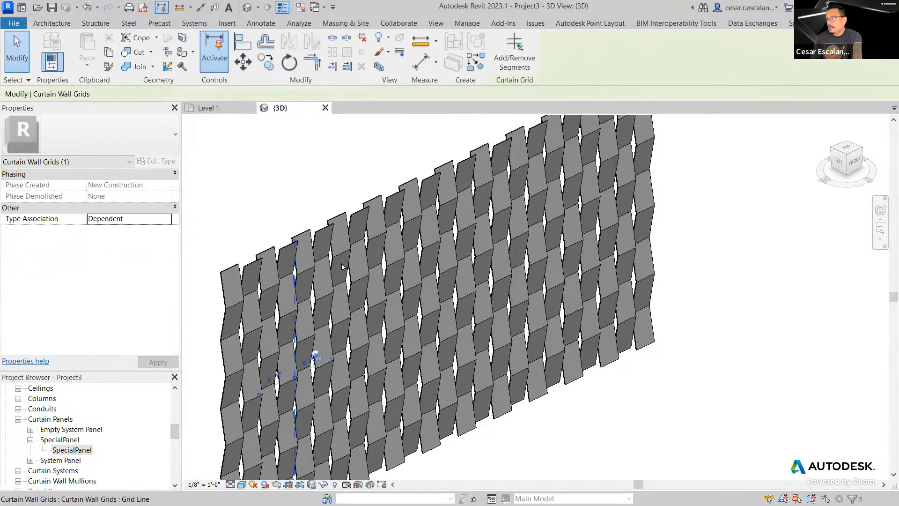
key(Tab)
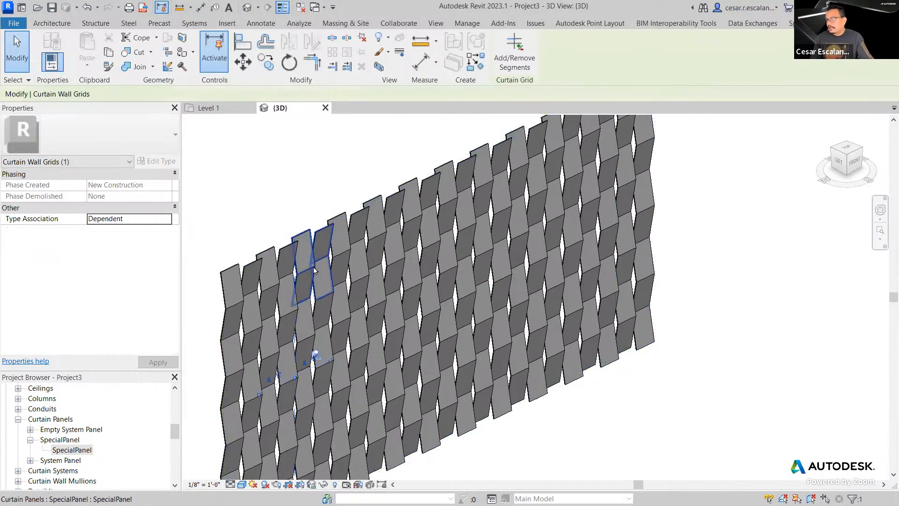
click(314, 271)
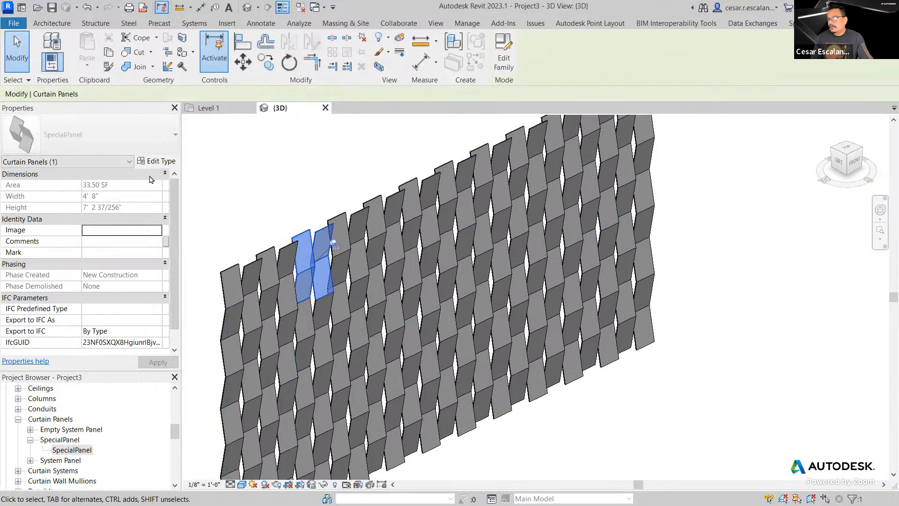
click(157, 161)
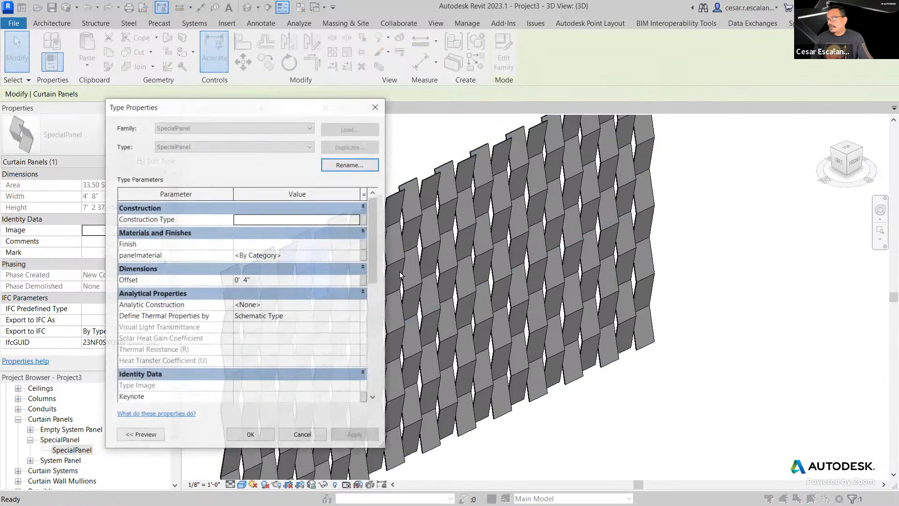
- Set the SpecialPanel type's panelmaterial to Glass, Clear Glazing, apply it, and deselect the panel
click(345, 254)
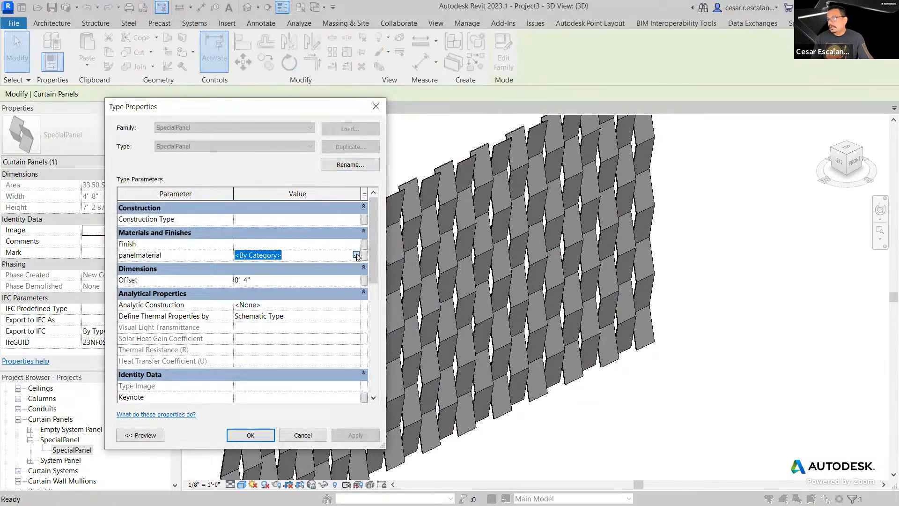
click(357, 255)
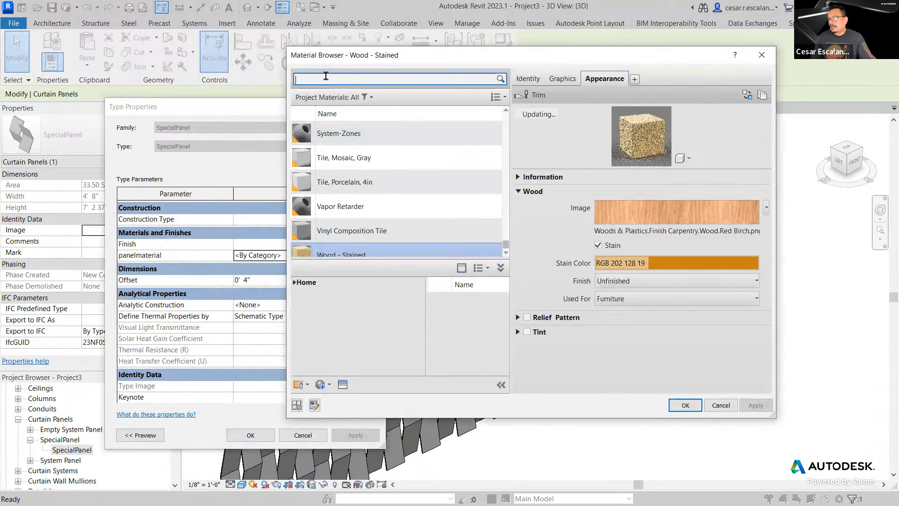
text(glass)
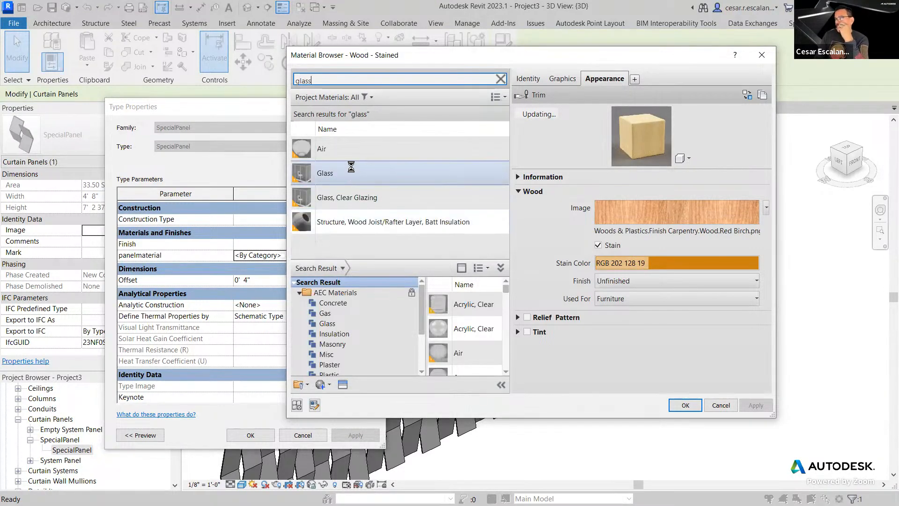
click(361, 198)
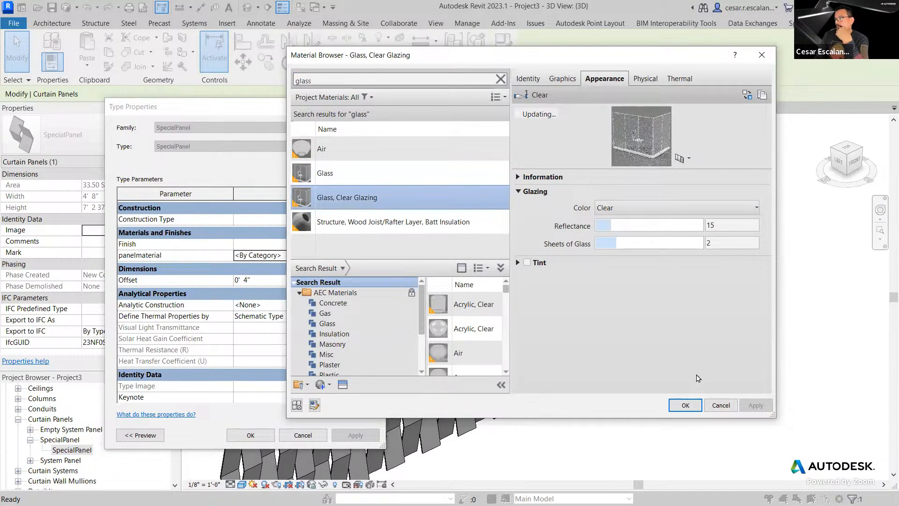
click(685, 405)
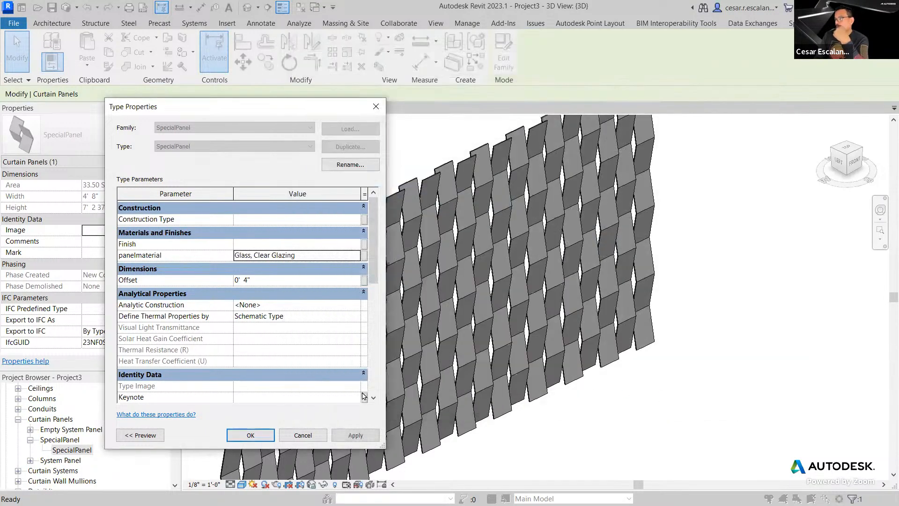
click(353, 435)
click(255, 435)
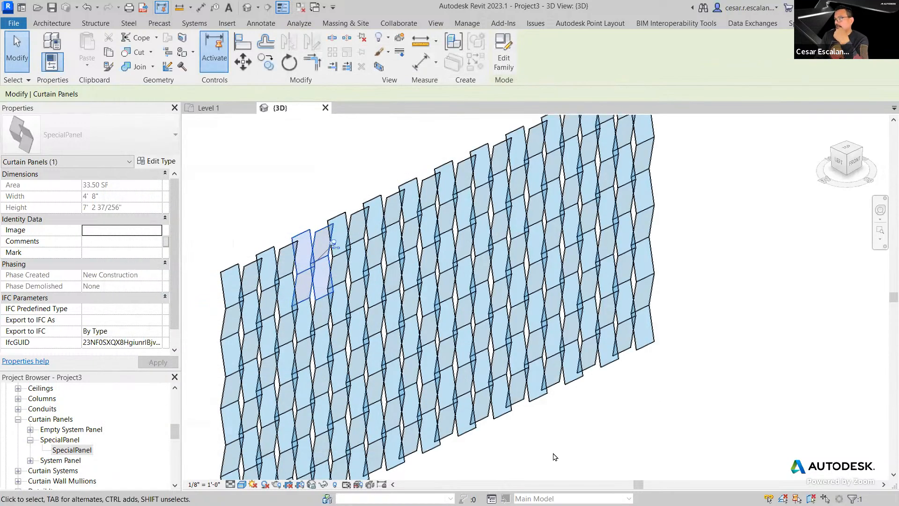
click(555, 457)
middle_drag(555, 456, 597, 408)
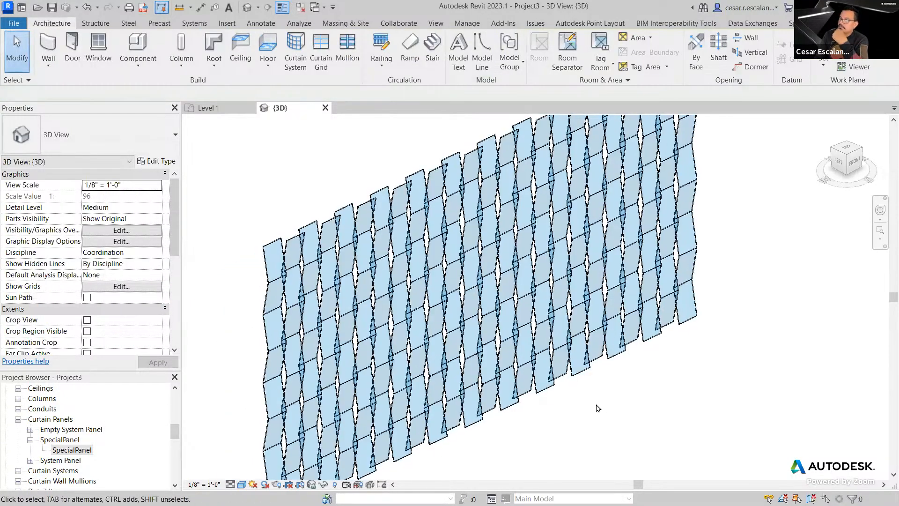
- Set the Special Storefront type's horizontal grid spacing to 10' and vertical grid spacing to 6', apply it, and deselect the wall
click(589, 374)
click(157, 162)
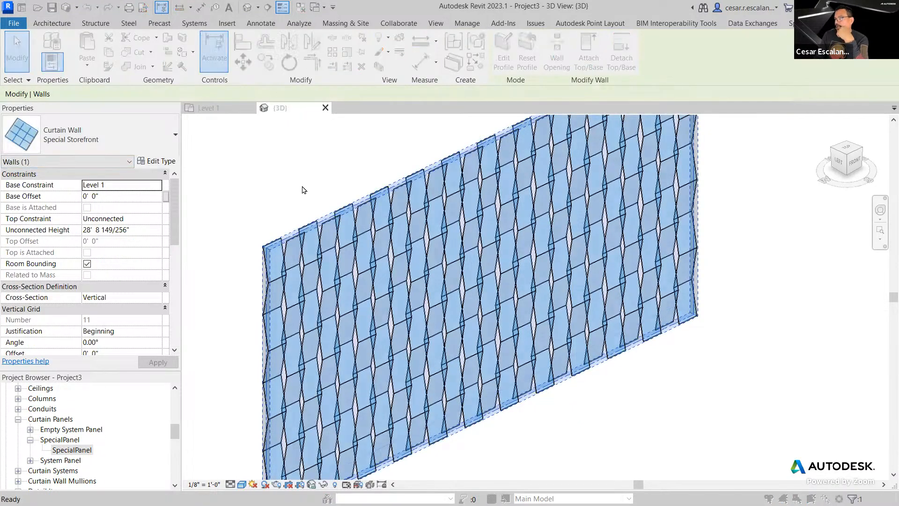
drag(287, 113, 201, 81)
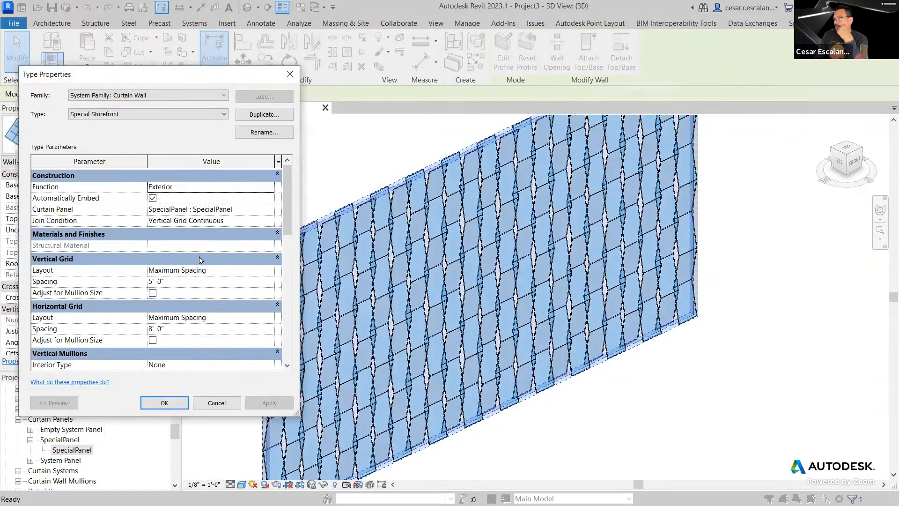
click(198, 330)
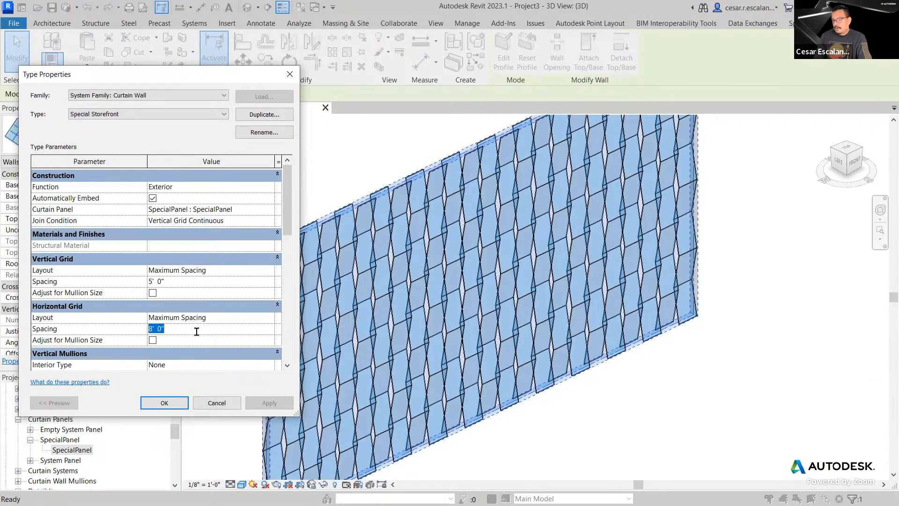
text(10)
click(192, 281)
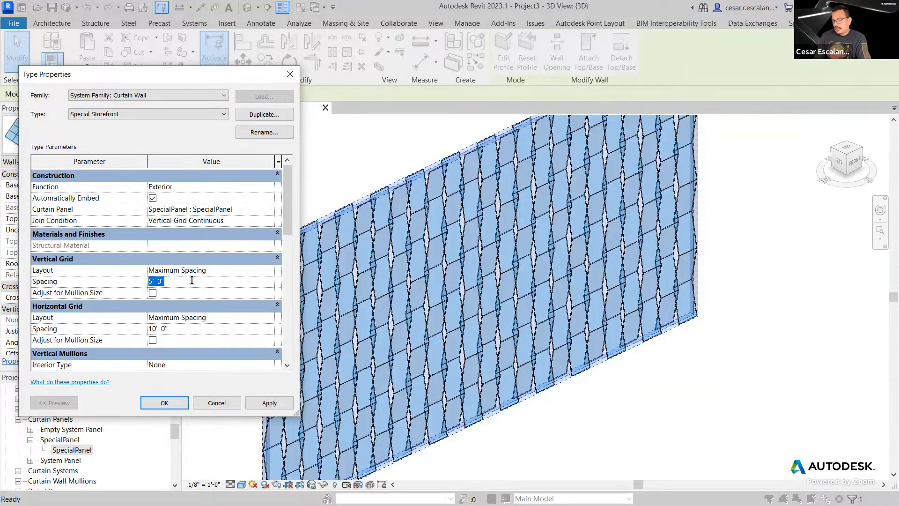
text(6)
click(268, 404)
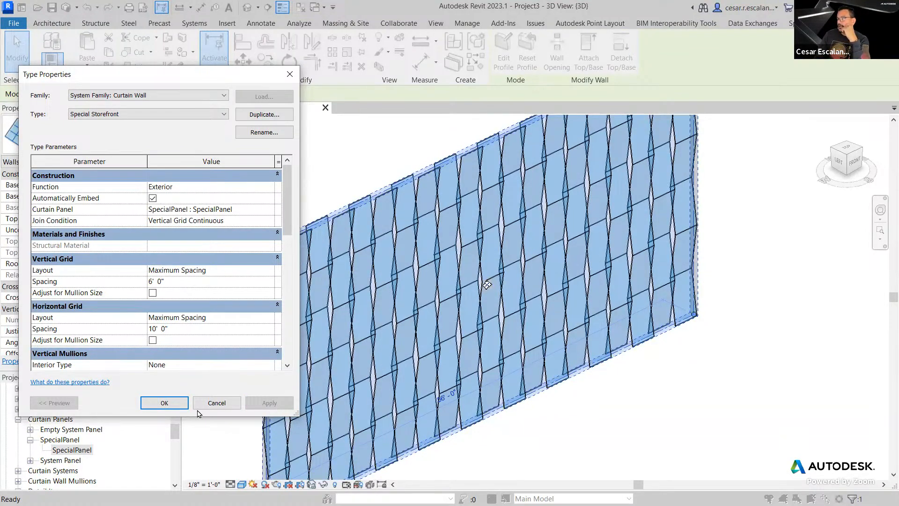
click(164, 403)
click(500, 429)
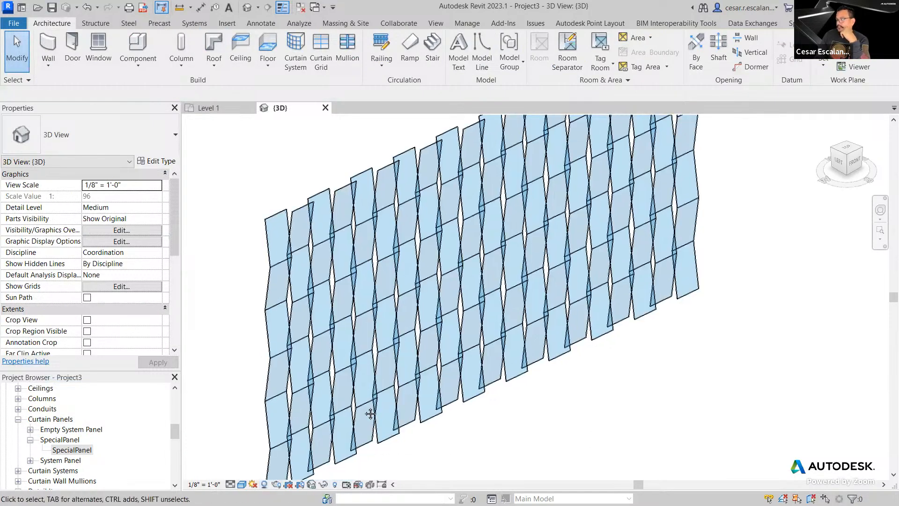
scroll(369, 411, down, 2)
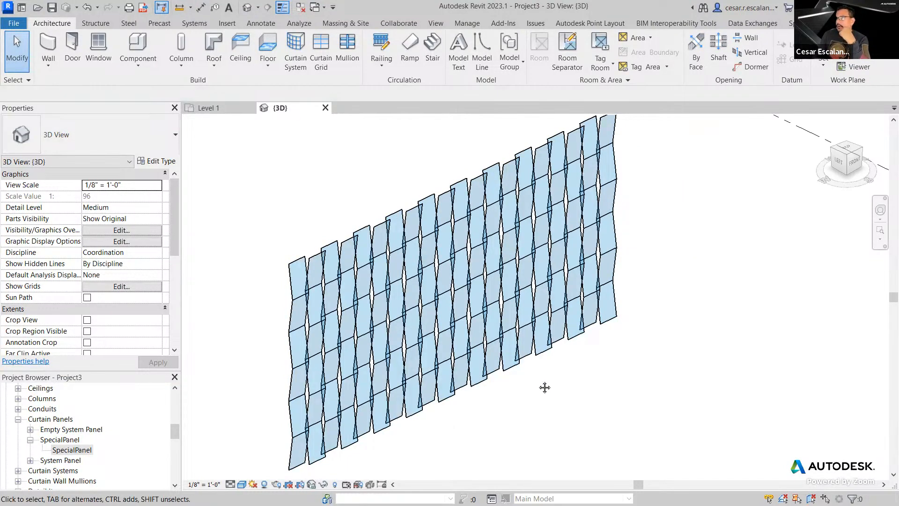
click(534, 354)
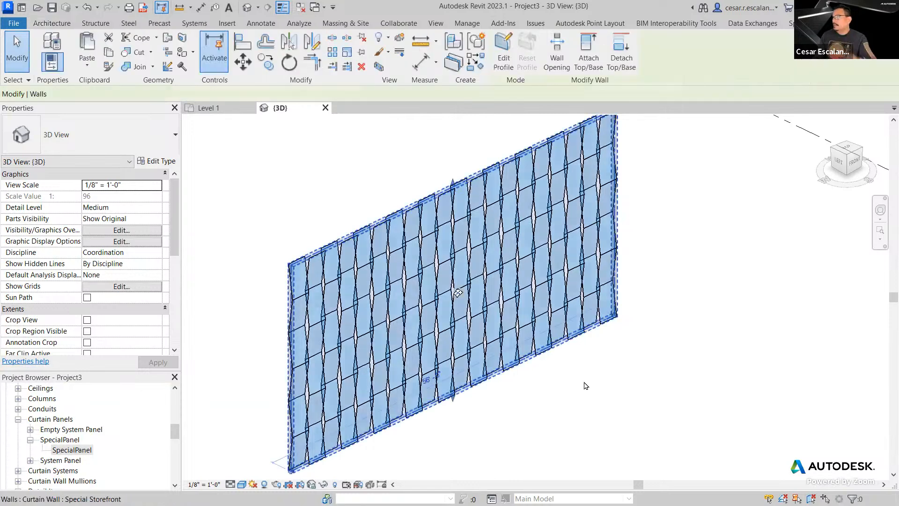
click(587, 382)
shift+middle_drag(607, 364, 515, 363)
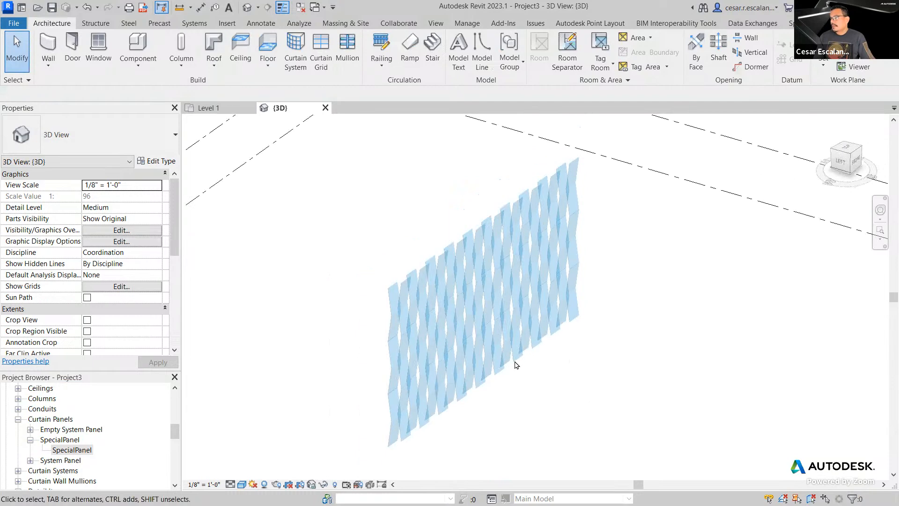
click(518, 364)
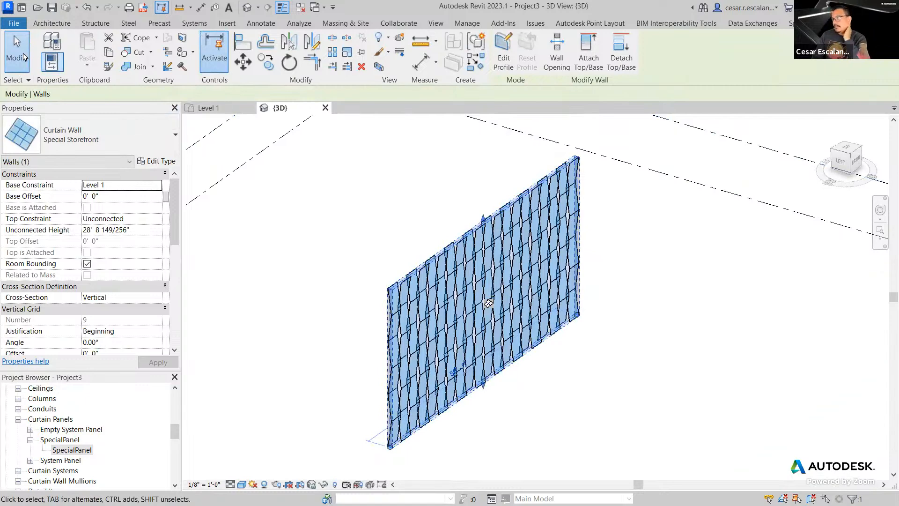
- Open the recent project c12-Curtain-Wall-Custom.rvt and let its model upgrade run
click(15, 25)
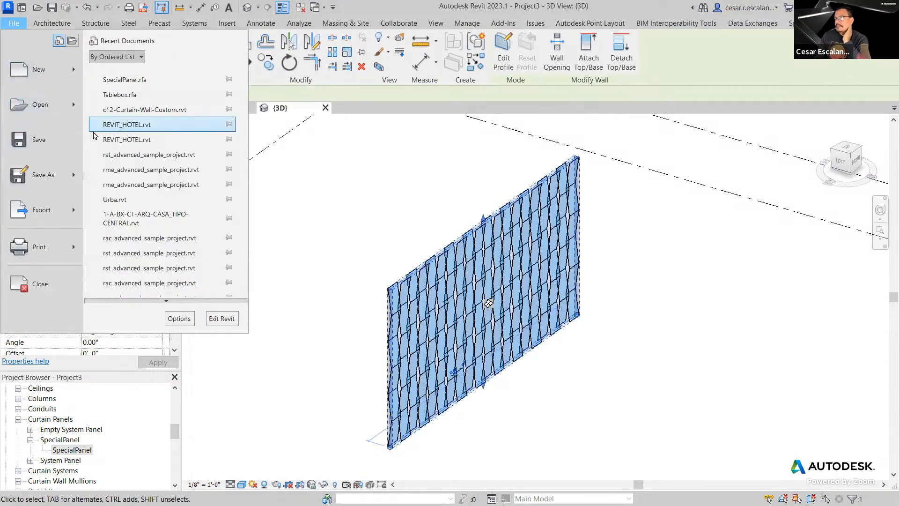
click(386, 302)
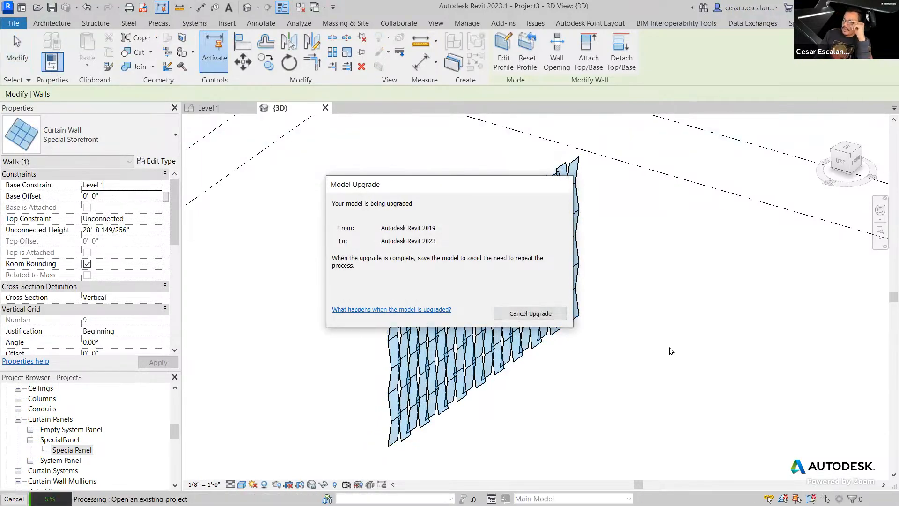
drag(472, 194, 178, 240)
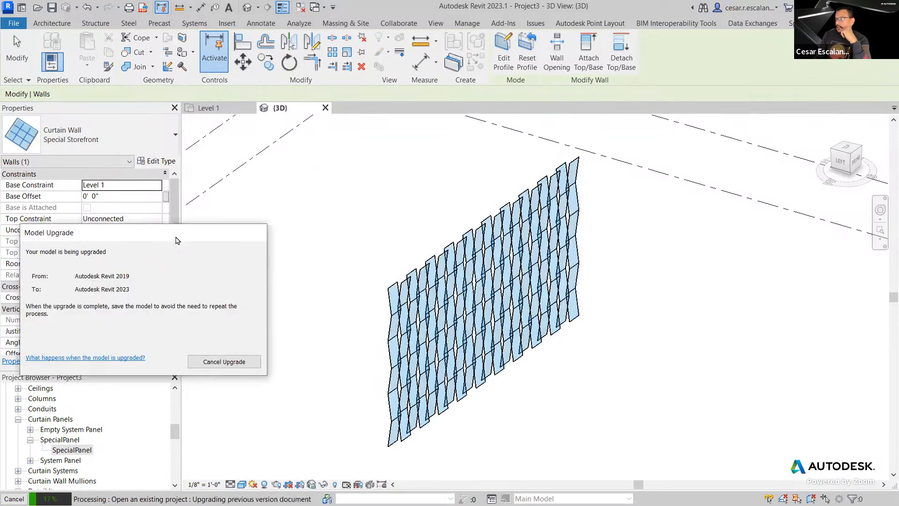
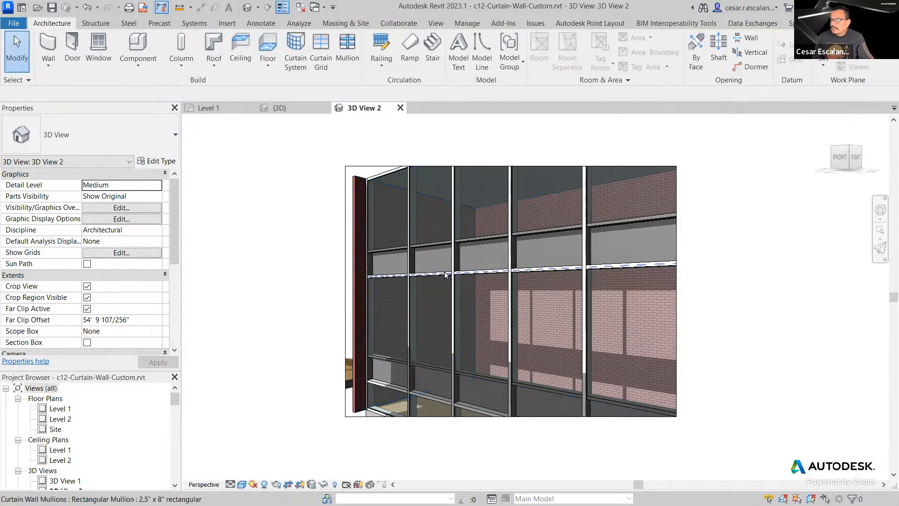
- Select a Glazed Panel w Spandrel in the curtain wall's upper row and open its family for editing
click(442, 267)
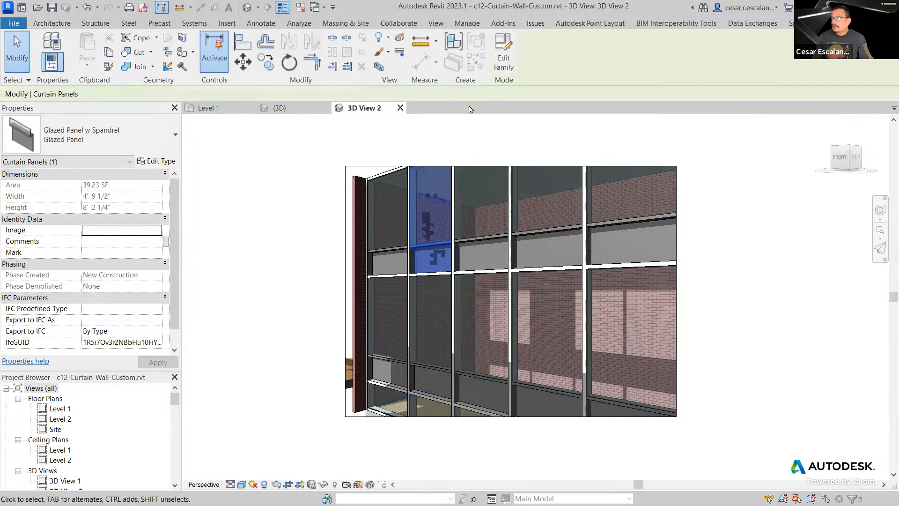
click(504, 56)
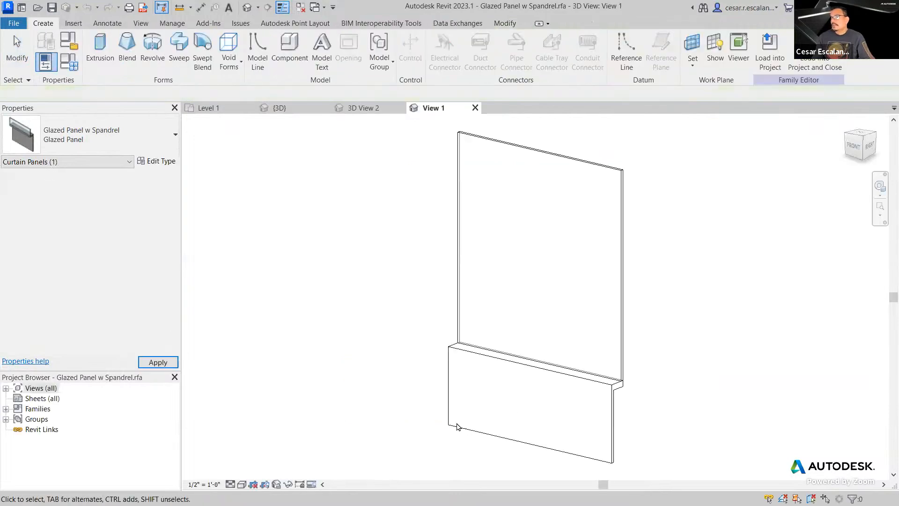
shift+middle_drag(343, 331, 529, 381)
- Inspect the spandrel sweep's profile and path in its edit mode, and finish the edit without changing it
scroll(529, 382, up, 2)
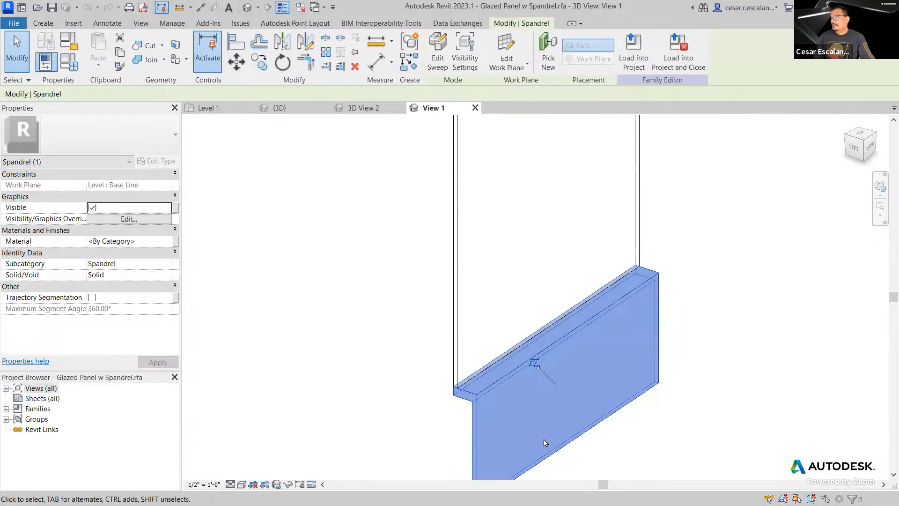
scroll(544, 440, down, 2)
click(438, 59)
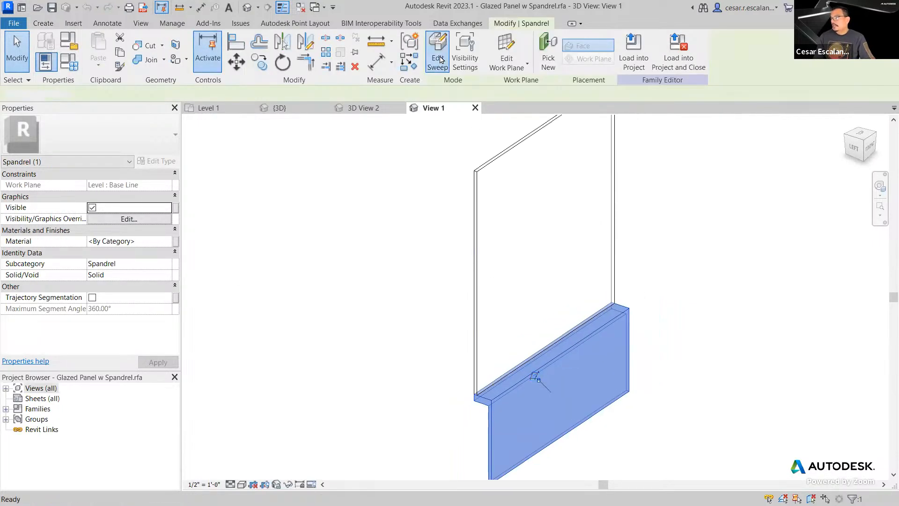
scroll(615, 419, down, 1)
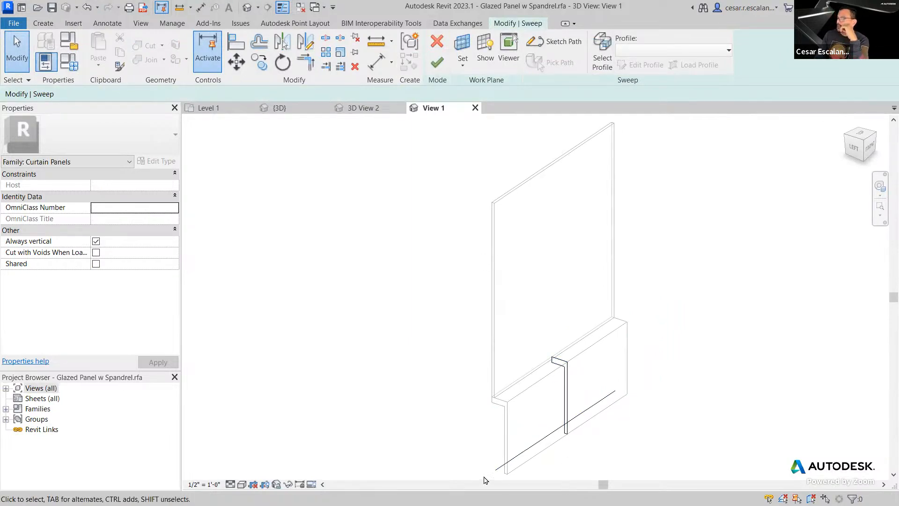
middle_drag(589, 420, 575, 396)
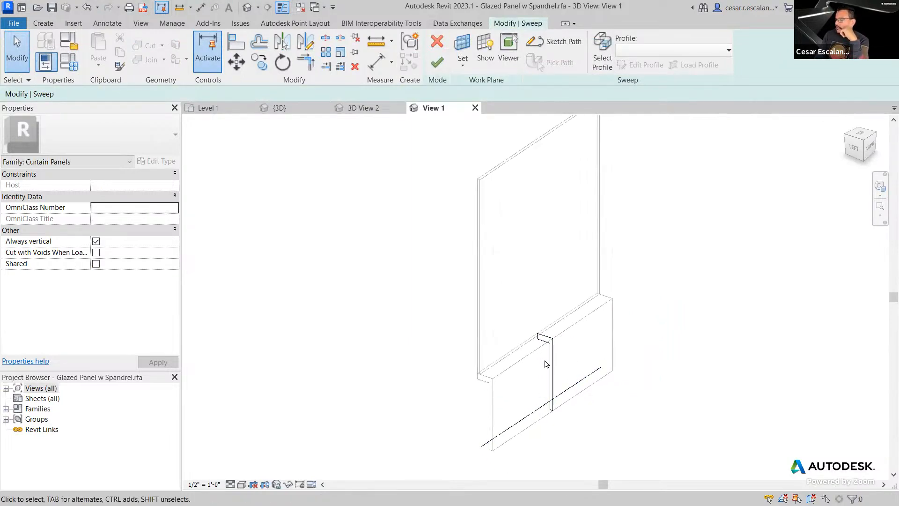
click(437, 63)
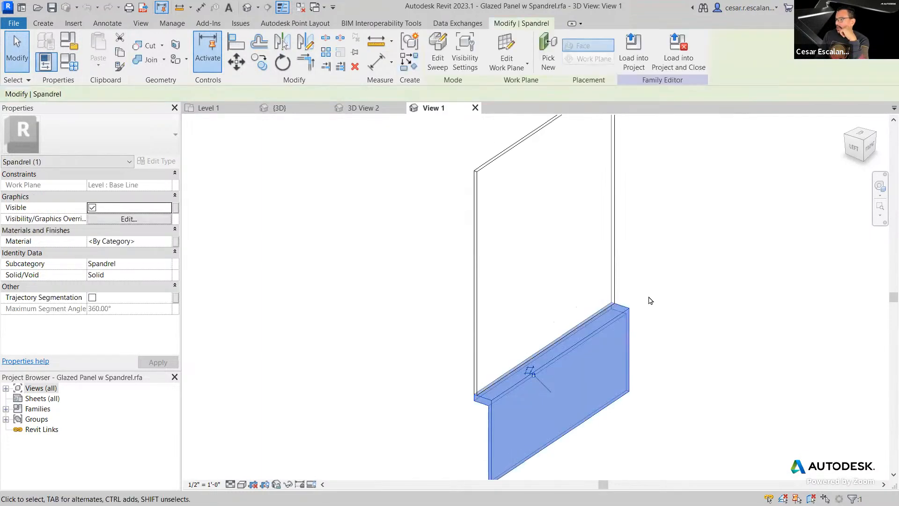
- Inspect the sketch of the glass extrusion above the spandrel, finish the edit unchanged, and deselect the glass
click(615, 268)
scroll(615, 267, down, 2)
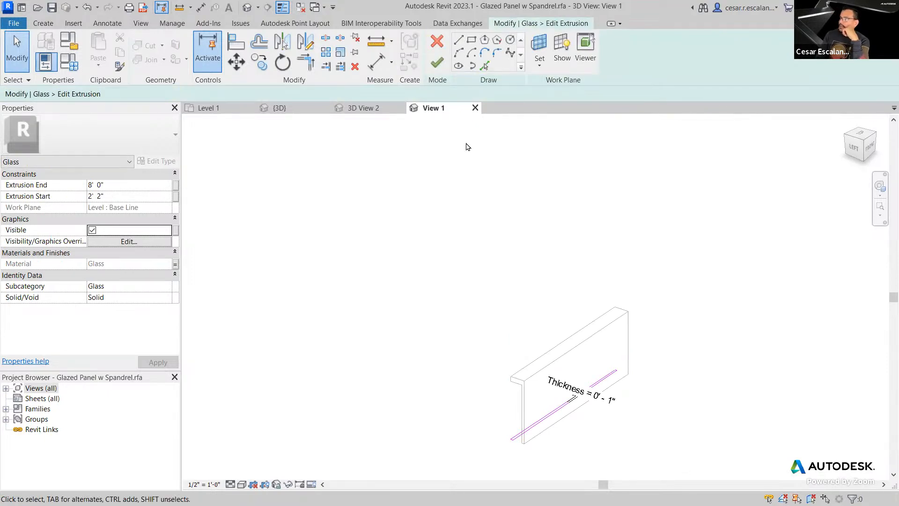
click(437, 62)
click(697, 365)
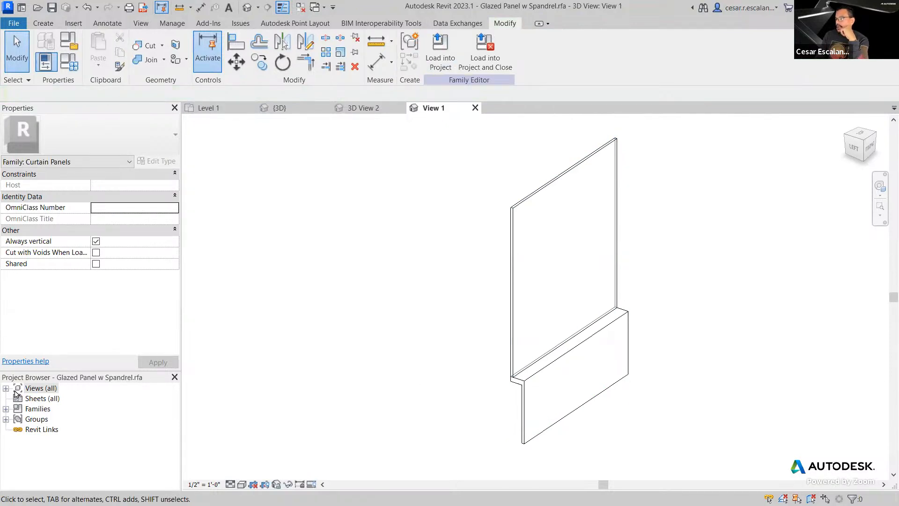
- Open the panel family's Exterior elevation to view its reference planes and Spandrel Height dimension
double_click(15, 389)
click(18, 398)
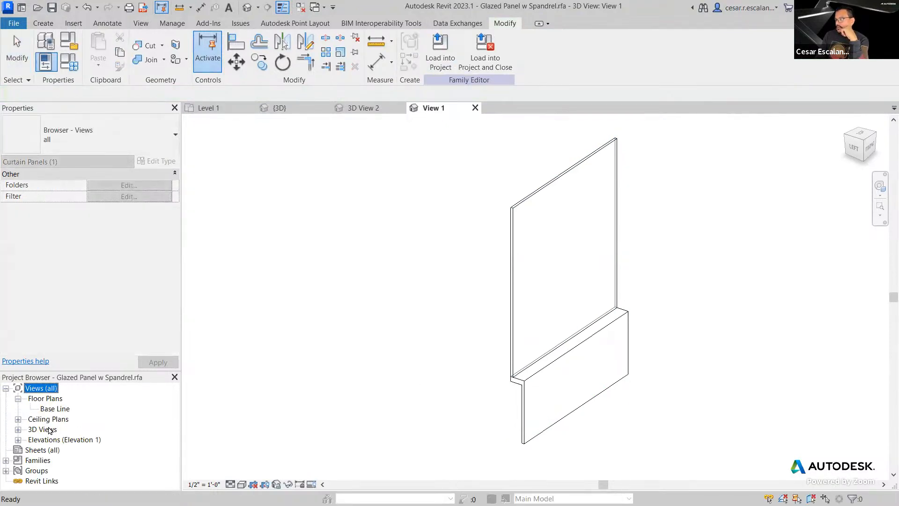
click(19, 440)
double_click(50, 450)
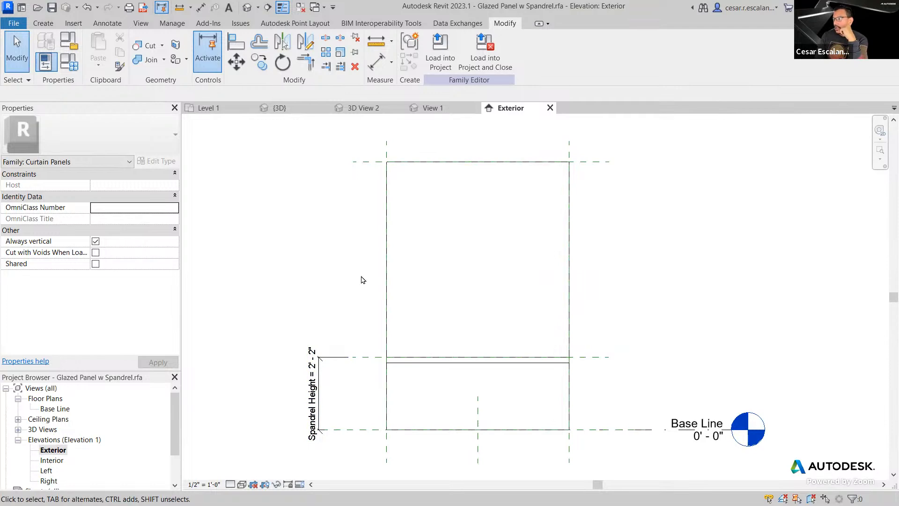
- Return to the project's 3D View 2, select an upper-row glazed panel, and open its type properties
click(291, 111)
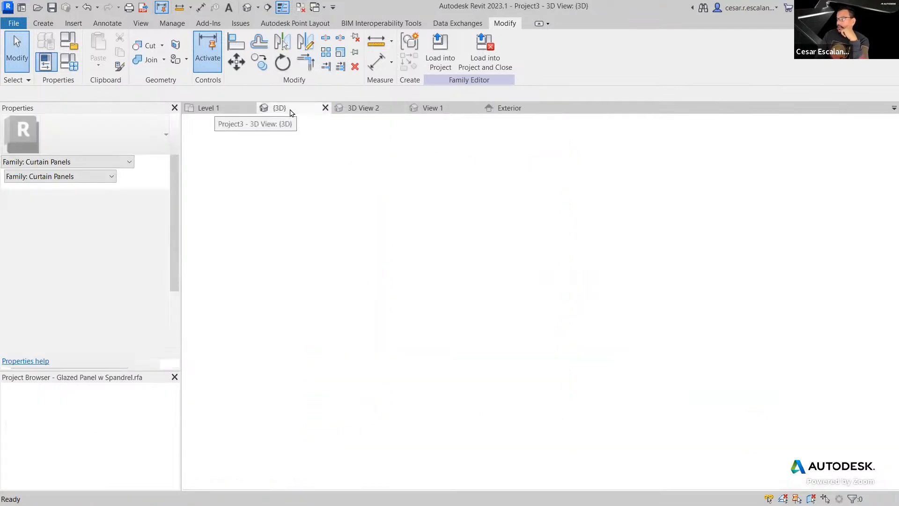
click(363, 109)
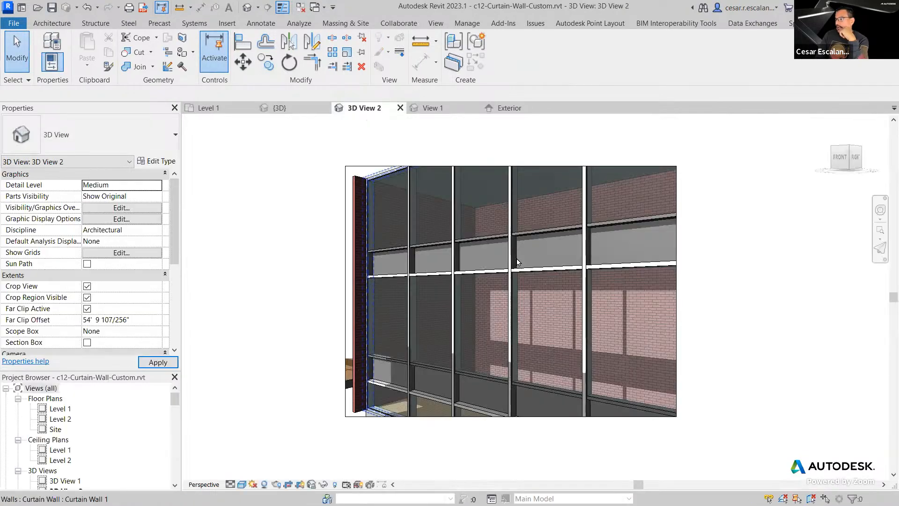
click(497, 234)
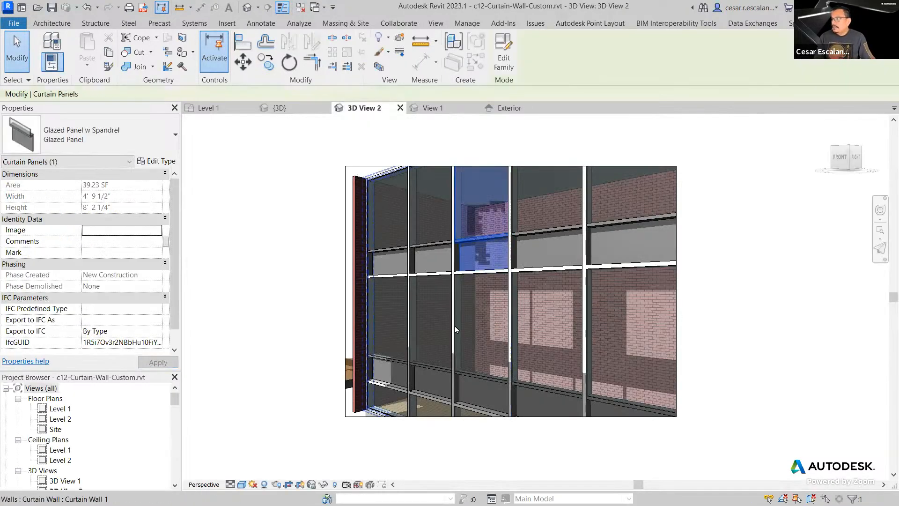
click(158, 161)
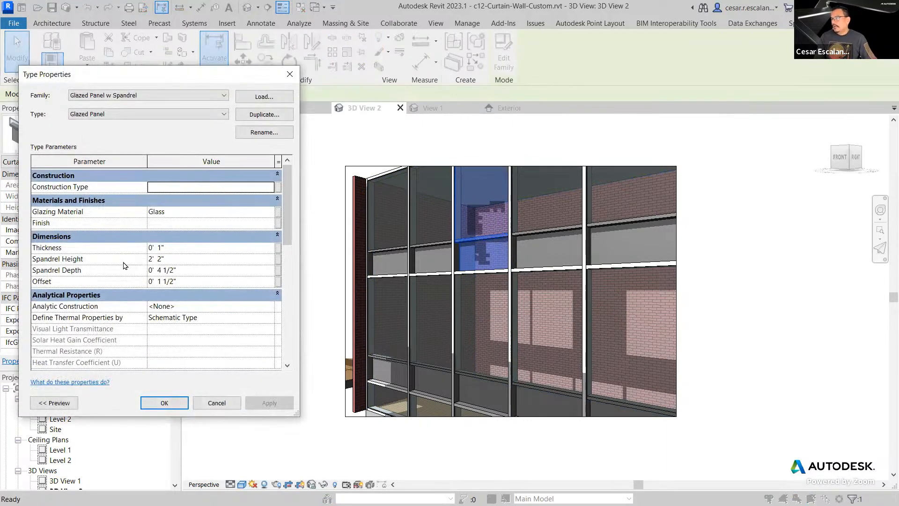
- Set the Glazed Panel type's Spandrel Height to 3' and apply it to the curtain wall
click(171, 262)
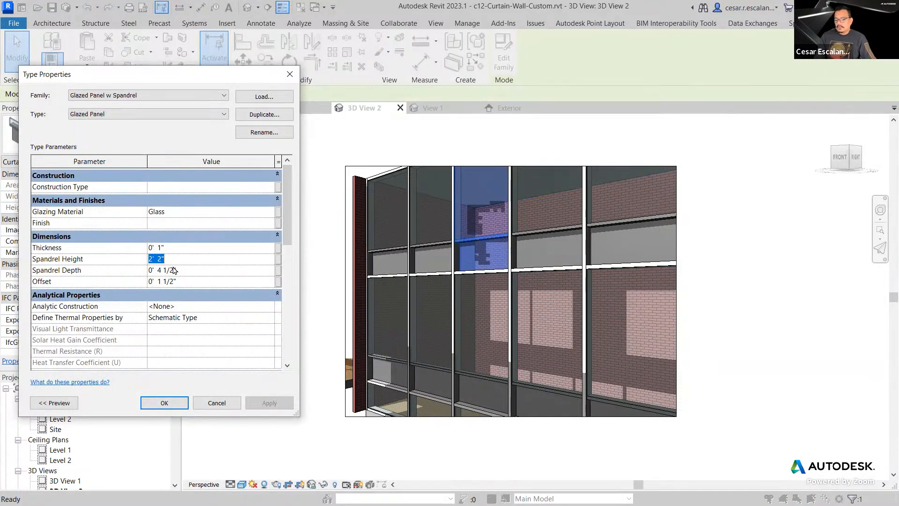
text(3)
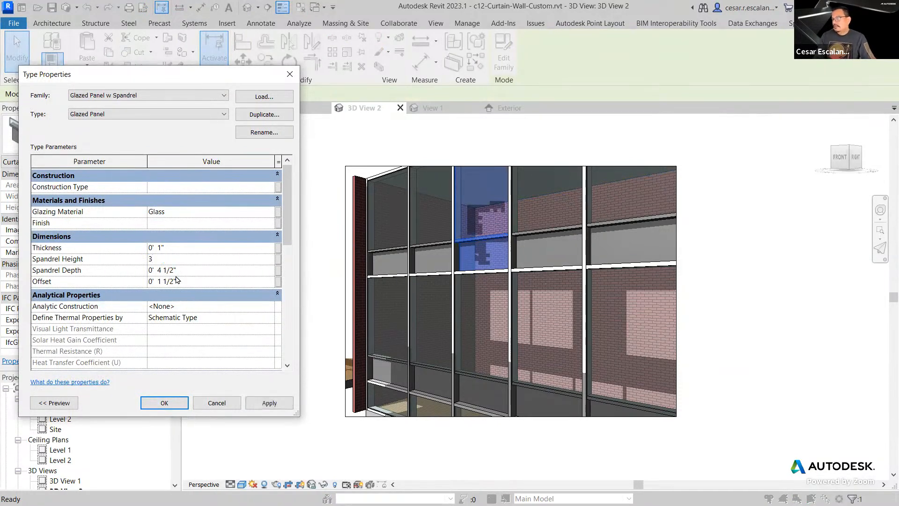
click(264, 405)
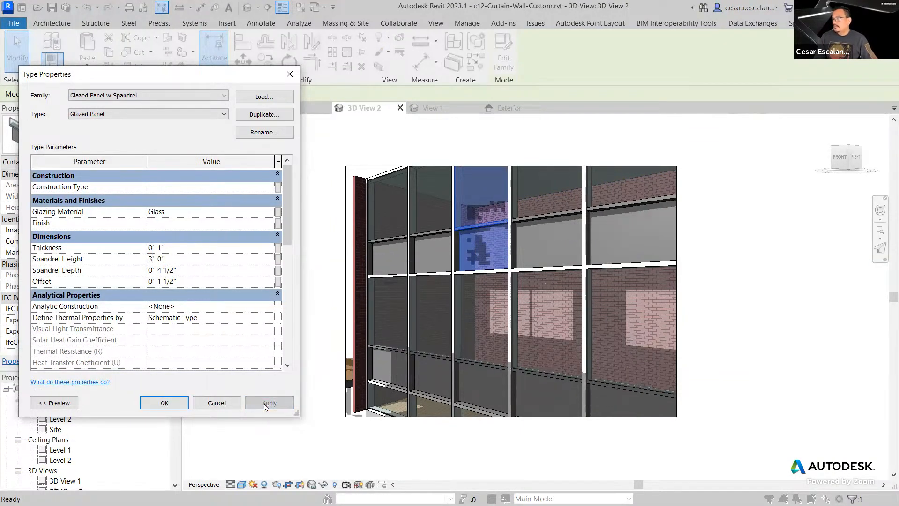
- Set the Glazed Panel type's Spandrel Height to 2', apply it, and close the type properties
click(189, 259)
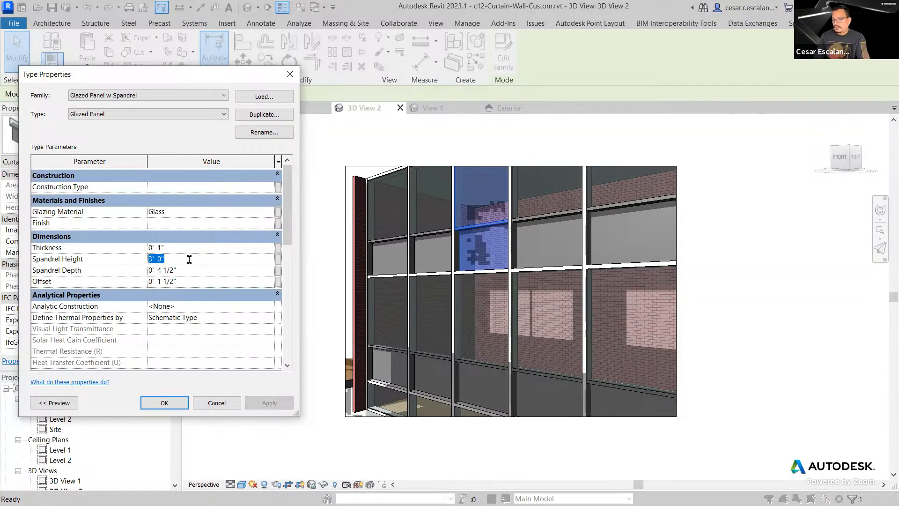
text(2)
click(265, 403)
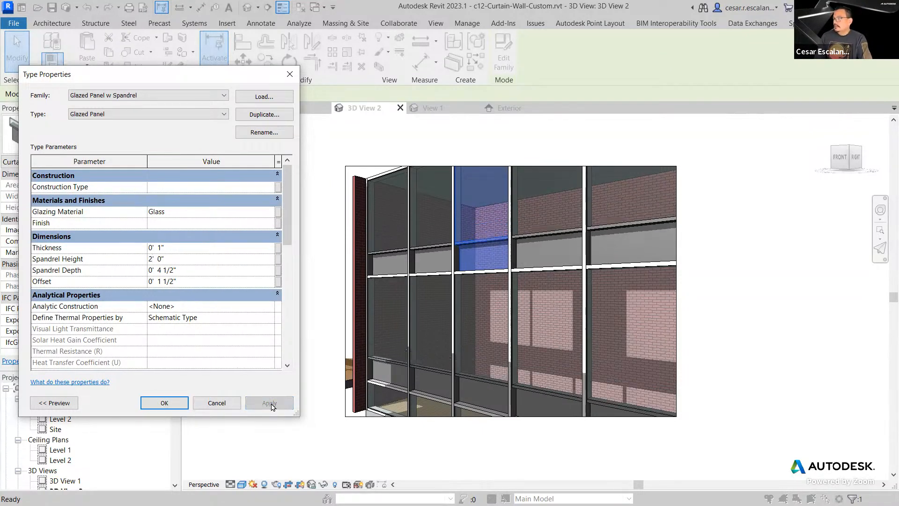
click(165, 402)
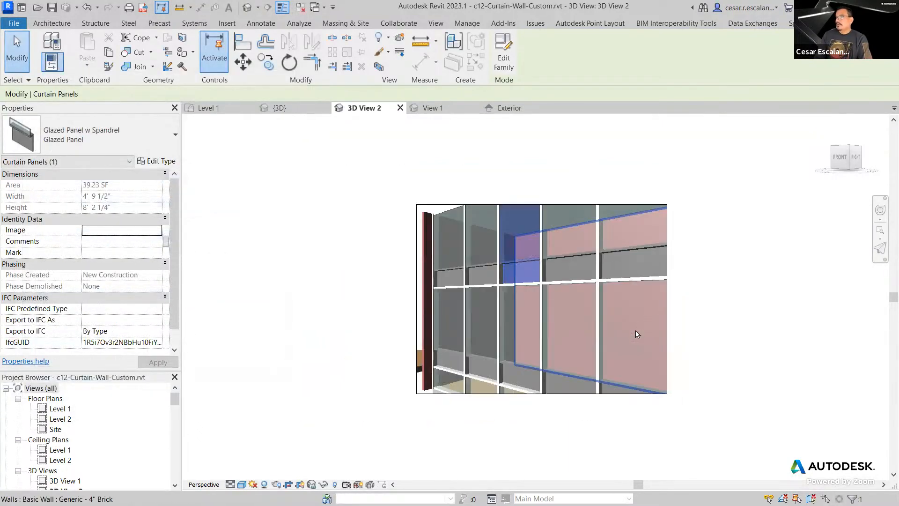
- Clear the curtain panel selection and open 3D View 1 of the sample project
scroll(636, 334, up, 2)
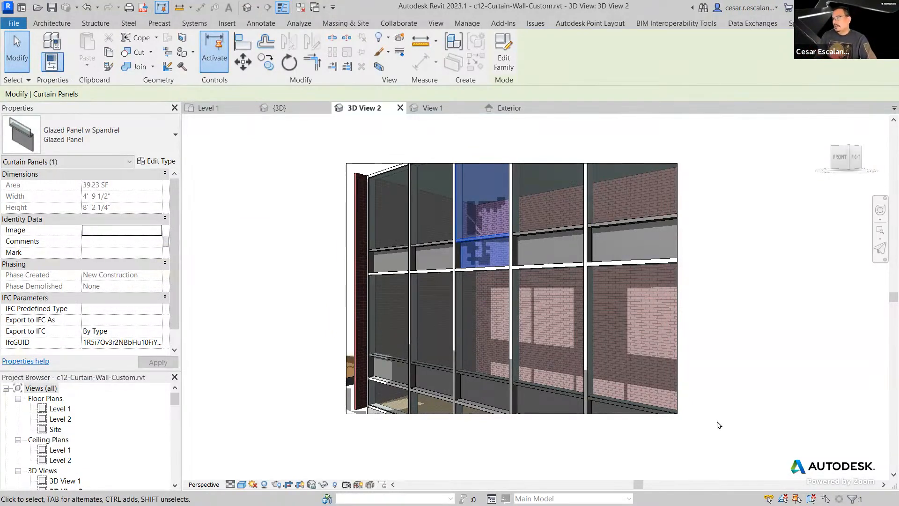
click(720, 357)
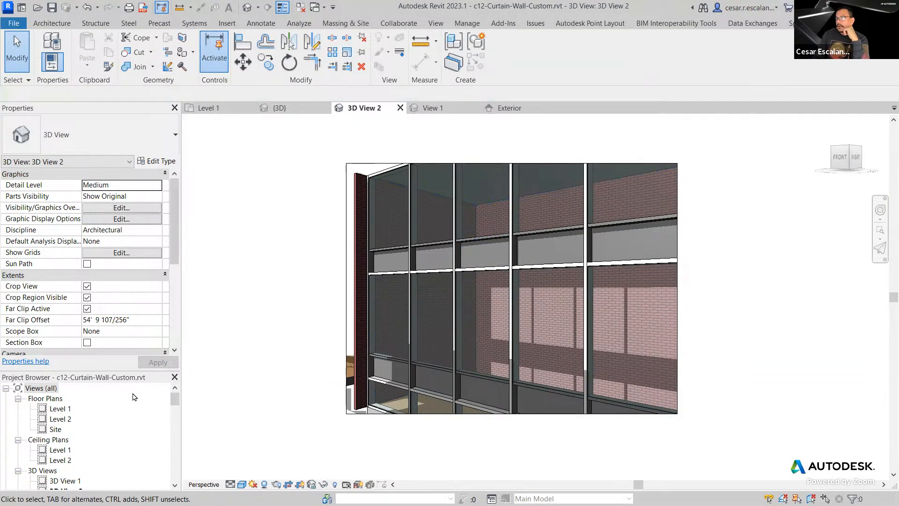
scroll(69, 459, down, 3)
double_click(65, 429)
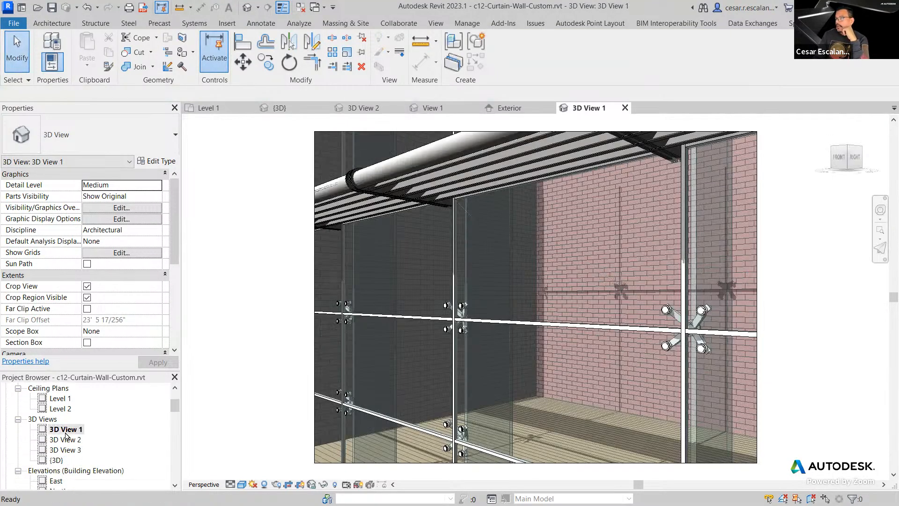
- Examine the curtain wall, a vertical grid line and the 3/4" square mullion around the spider connectors
click(486, 321)
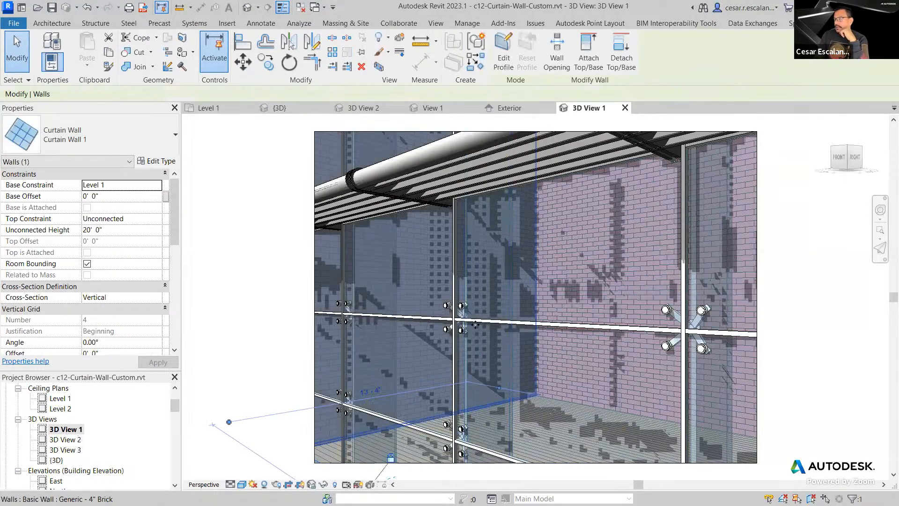
click(249, 303)
click(457, 307)
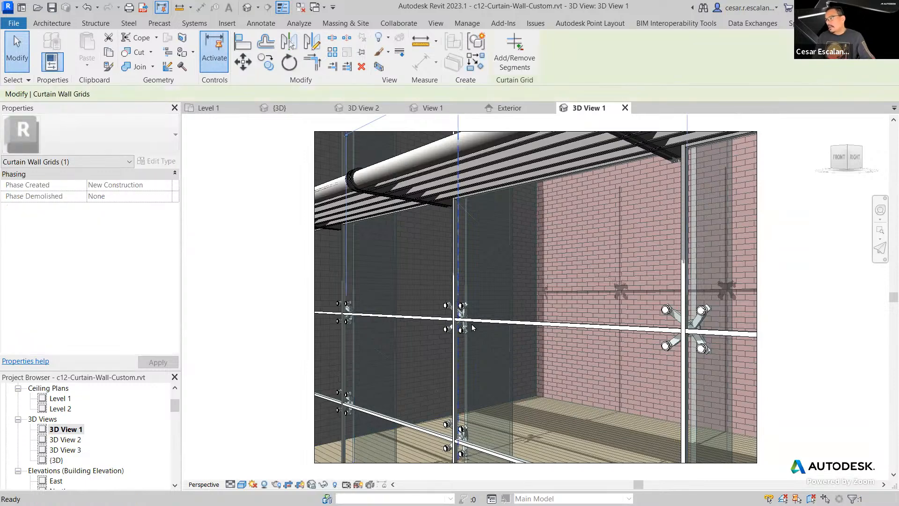
key(Escape)
click(476, 314)
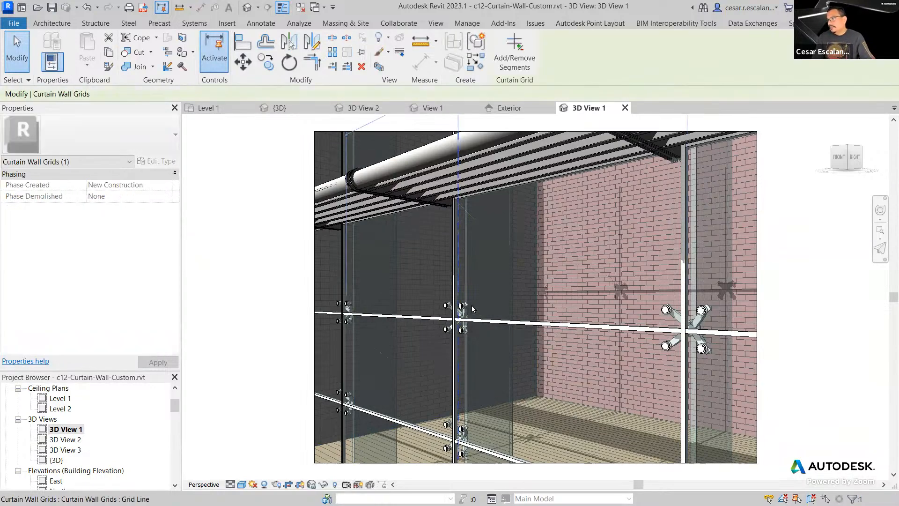
key(Escape)
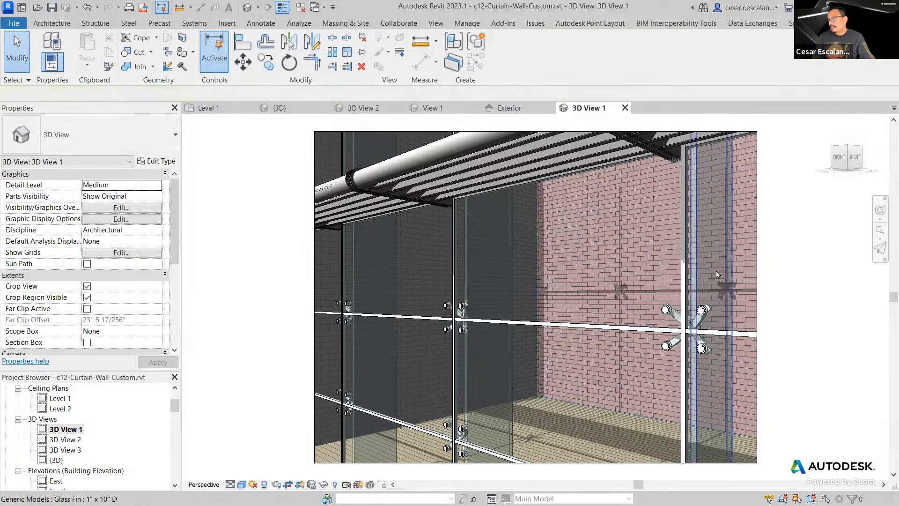
click(682, 280)
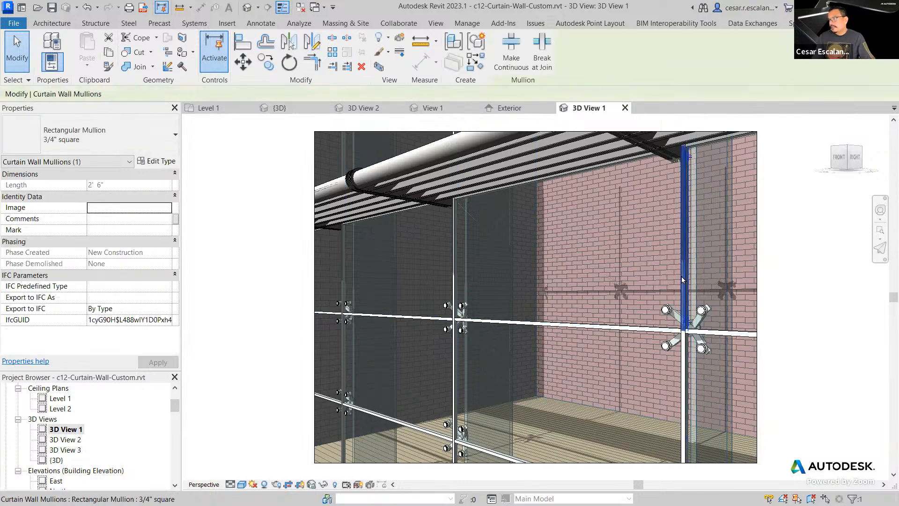
key(Escape)
scroll(501, 302, down, 1)
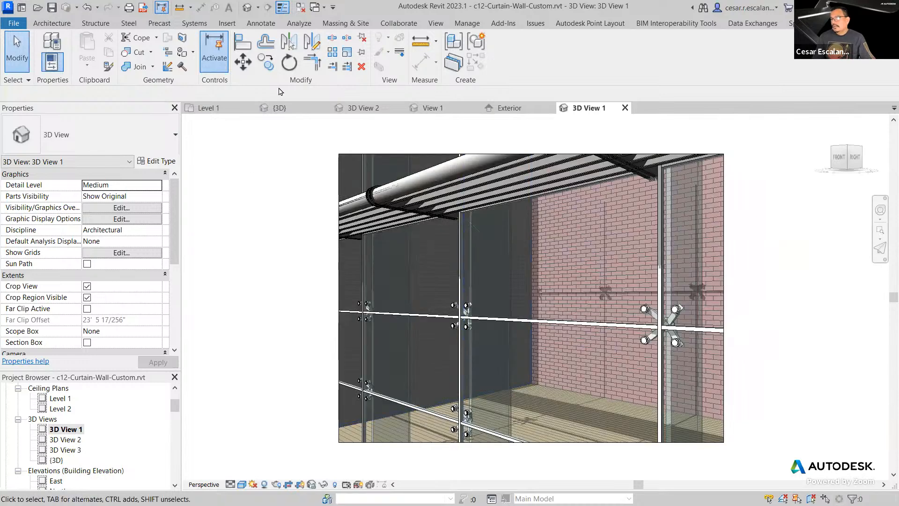
- Open the c12-Curtain-Wall-Custom project's {3D} view and select an upper-row Glazed Panel w Spider in the sunshade wall
click(280, 108)
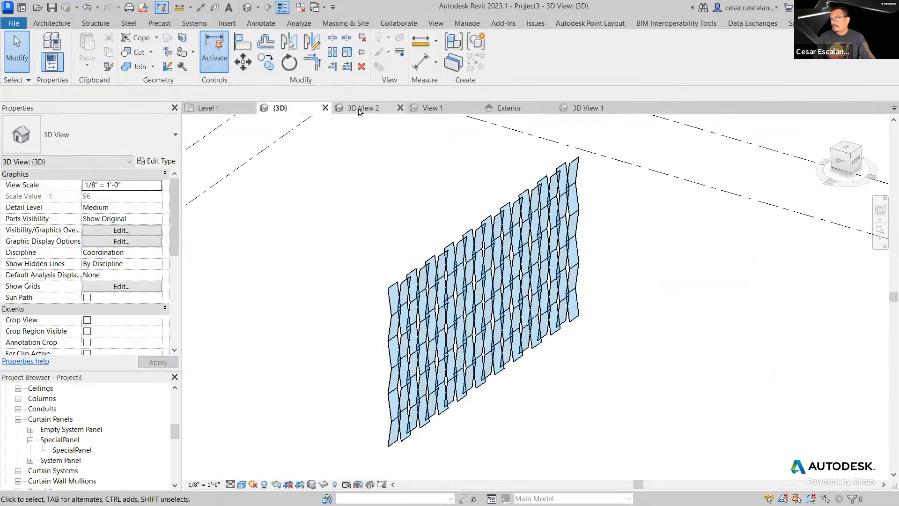
click(599, 107)
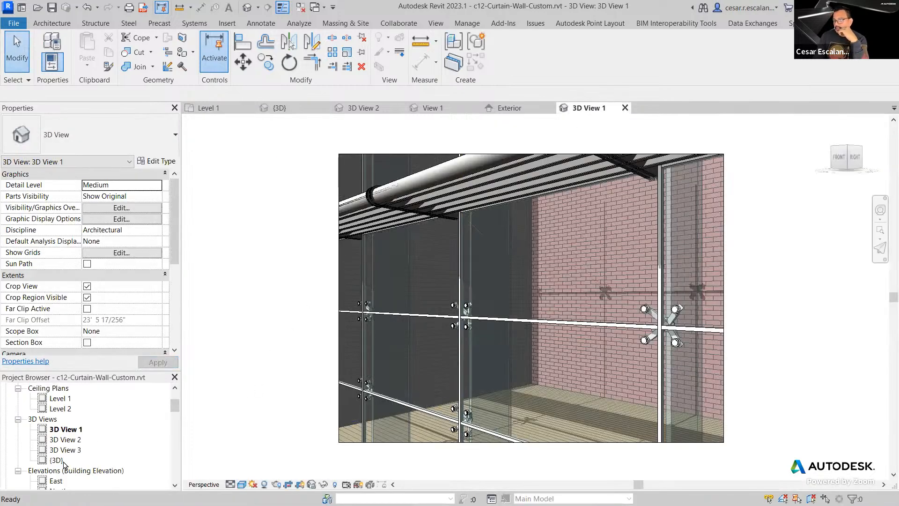
double_click(59, 460)
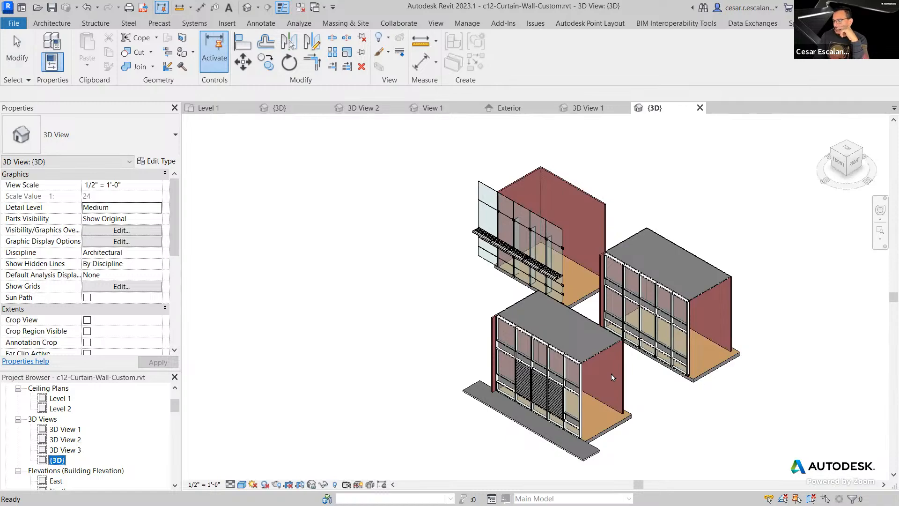
scroll(612, 373, up, 4)
middle_drag(525, 291, 555, 406)
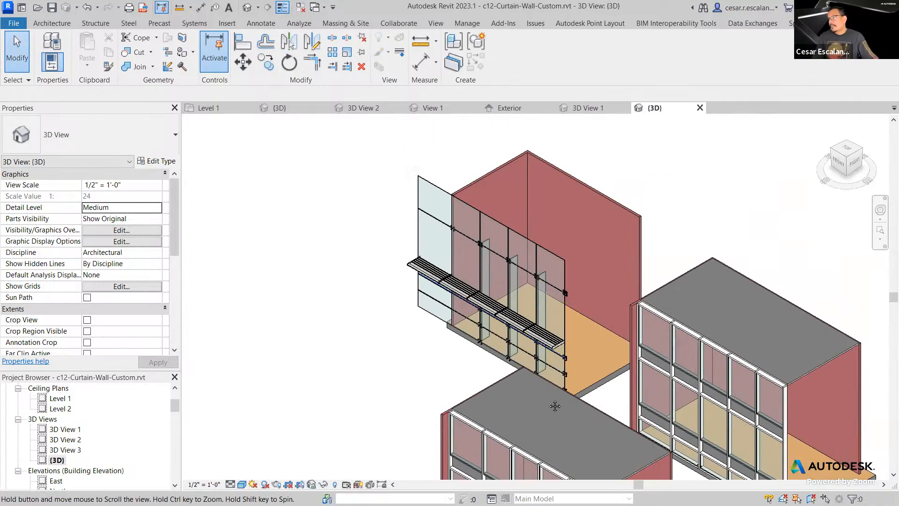
scroll(466, 223, up, 5)
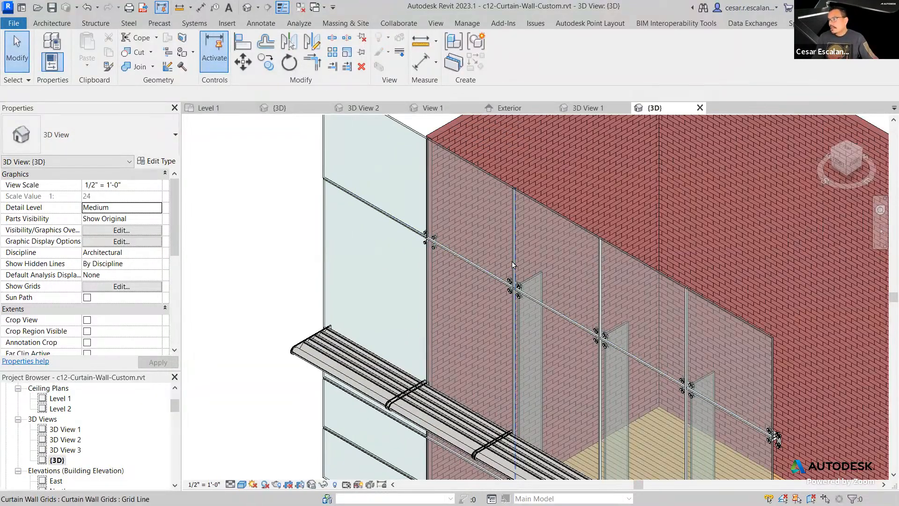
scroll(513, 266, up, 2)
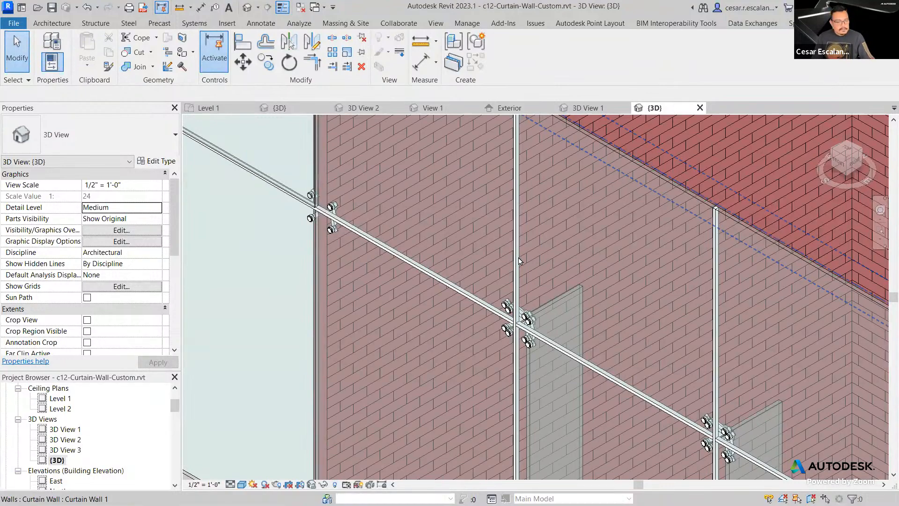
key(Tab)
click(519, 260)
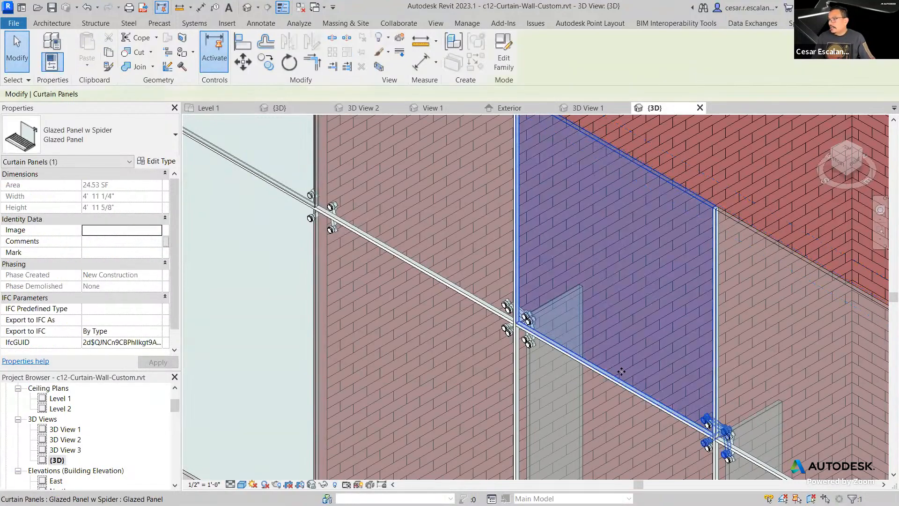
- Review the selected spider panel's type properties and close them without changes
scroll(627, 375, down, 3)
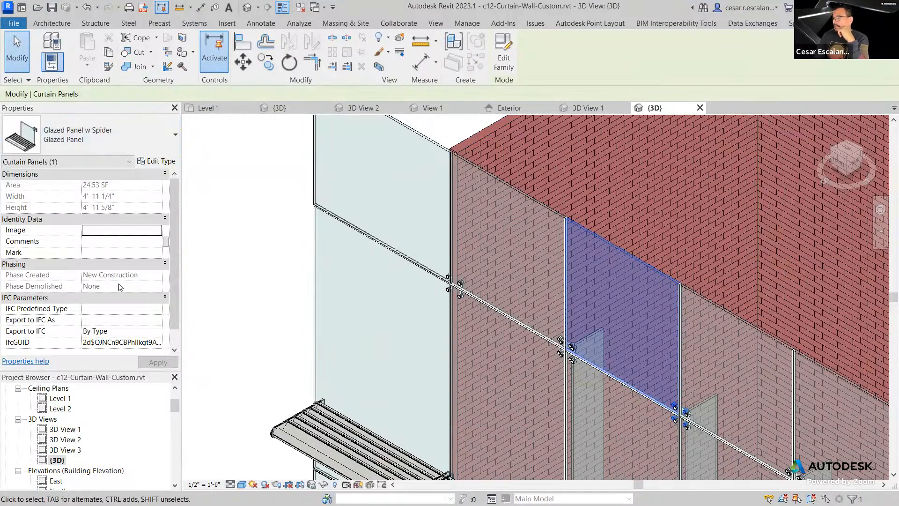
drag(173, 237, 174, 180)
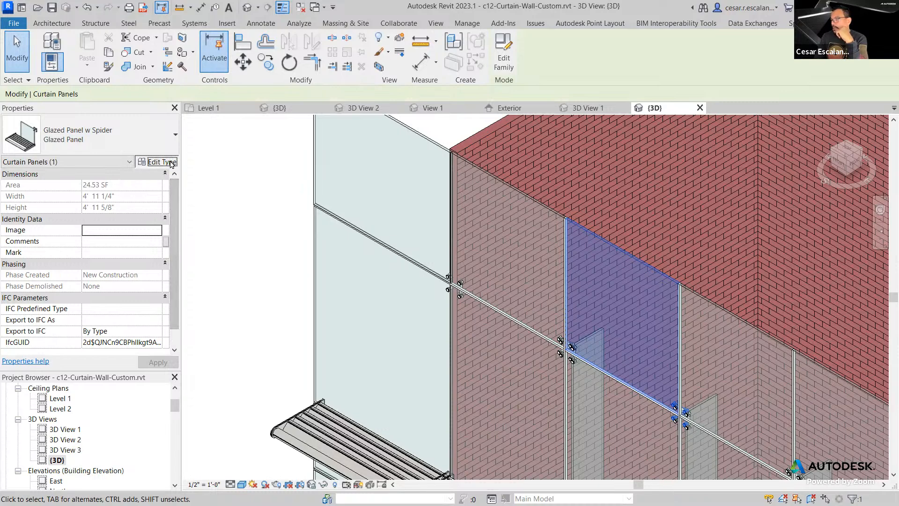
click(156, 161)
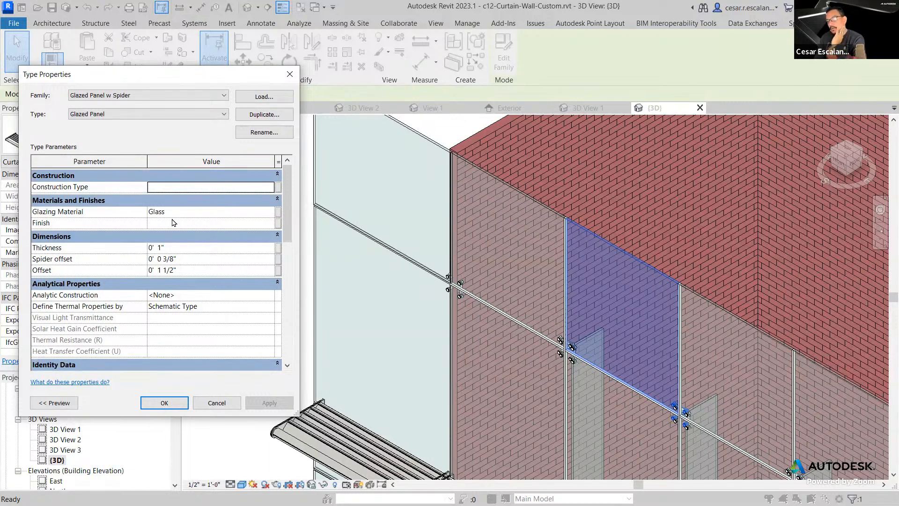
click(217, 403)
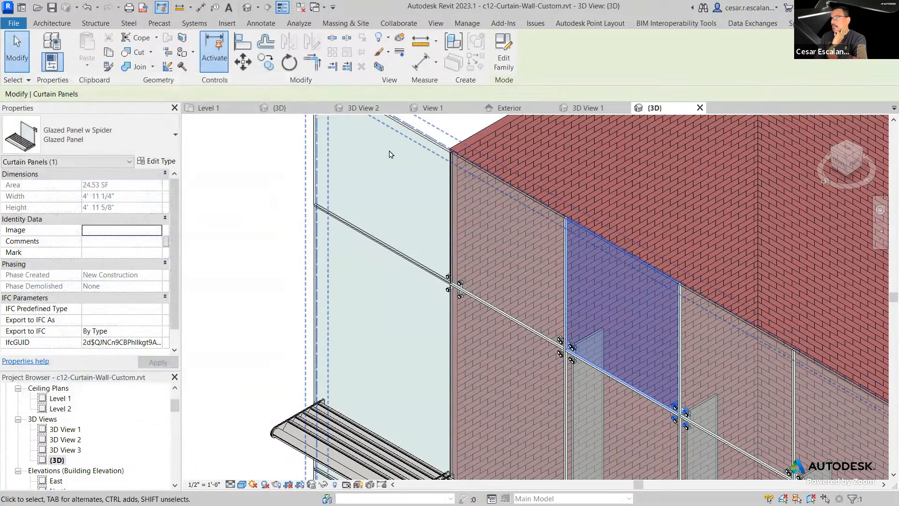
- Open the Glazed Panel w Spider family for editing and set its 3D view to Consistent Colors
click(502, 61)
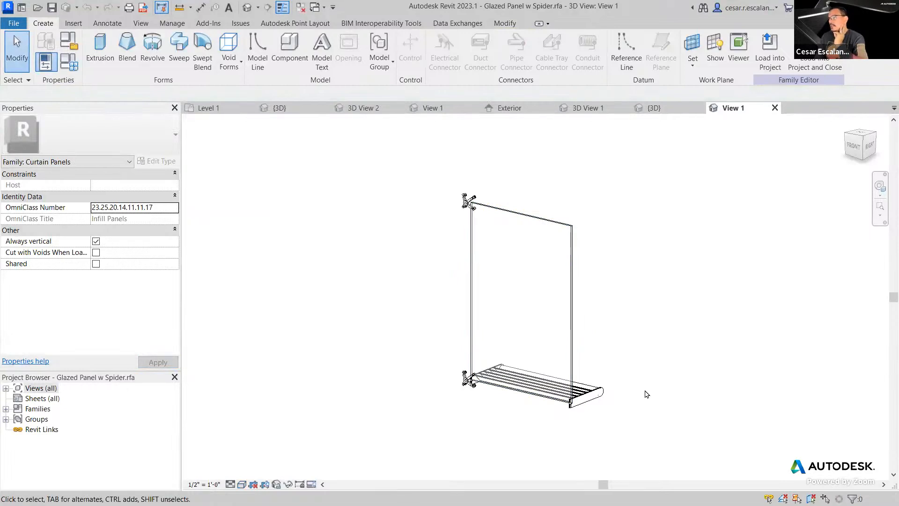
click(243, 484)
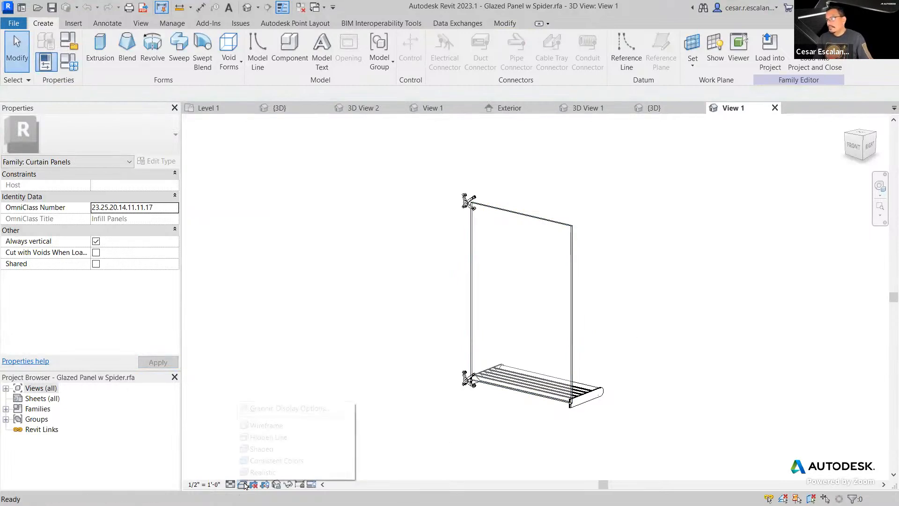
click(244, 461)
mouse_move(620, 432)
shift+middle_down()
mouse_move(418, 452)
mouse_move(405, 422)
shift+middle_up()
scroll(634, 345, up, 5)
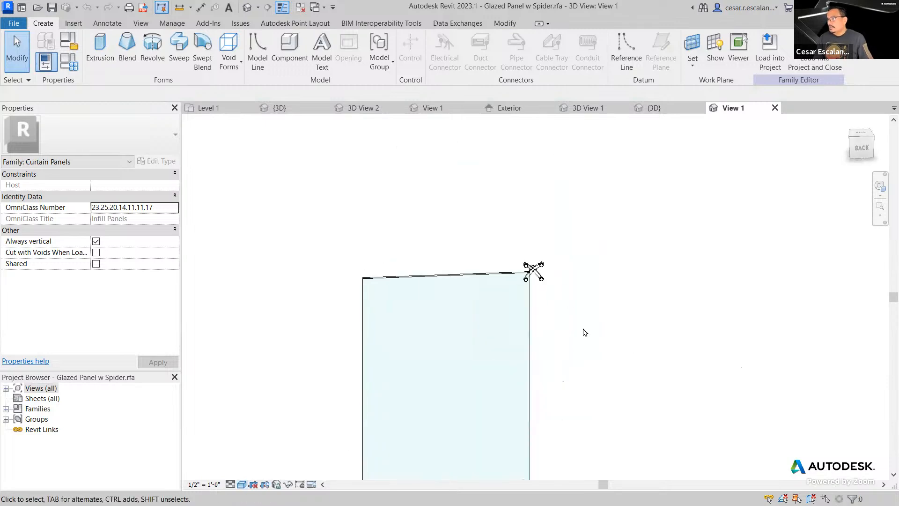
- Select the quad spider connector at the panel's upper corner and examine its placement and properties
click(524, 263)
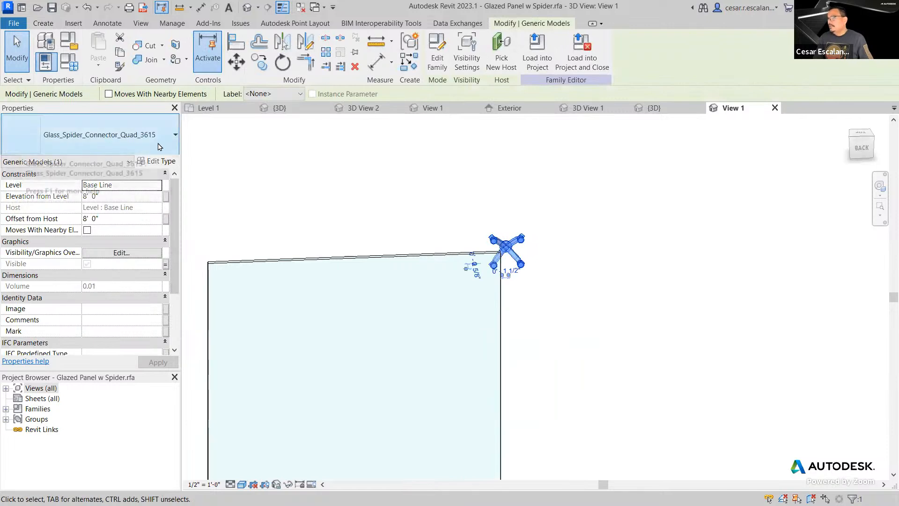
click(525, 305)
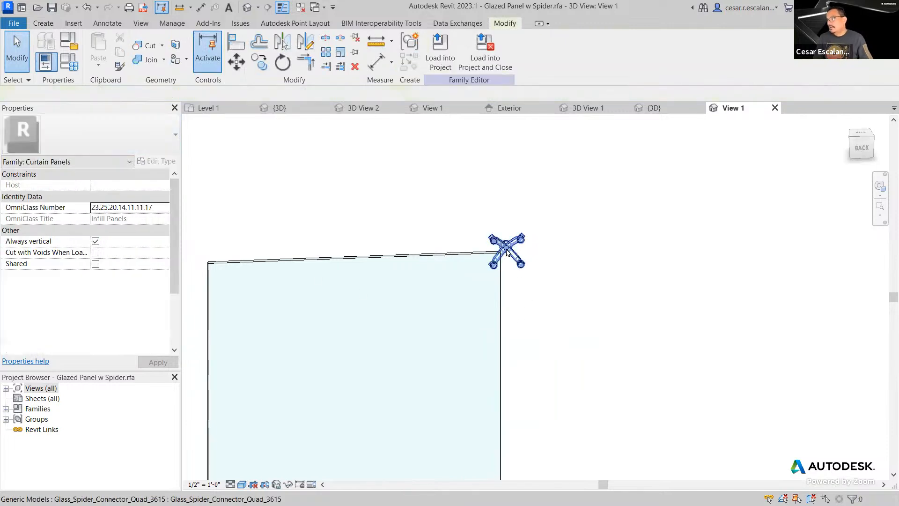
click(507, 256)
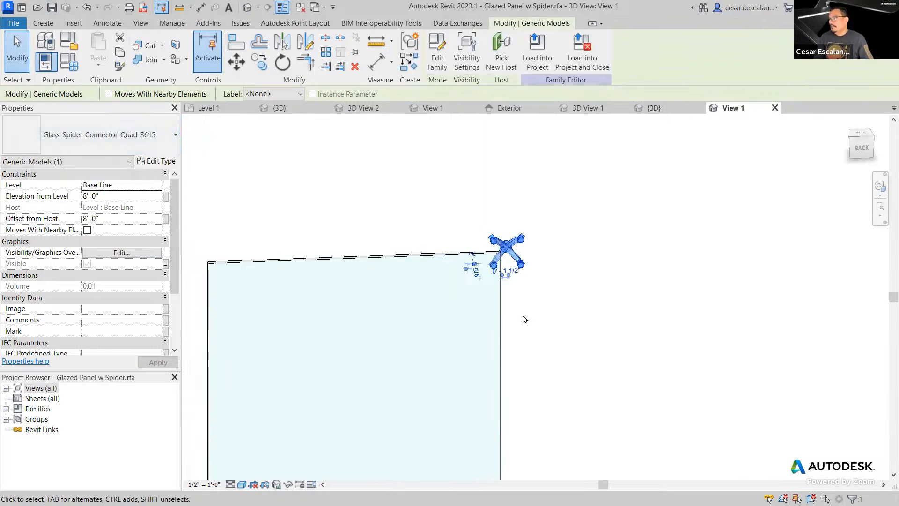
shift+middle_drag(524, 317, 328, 293)
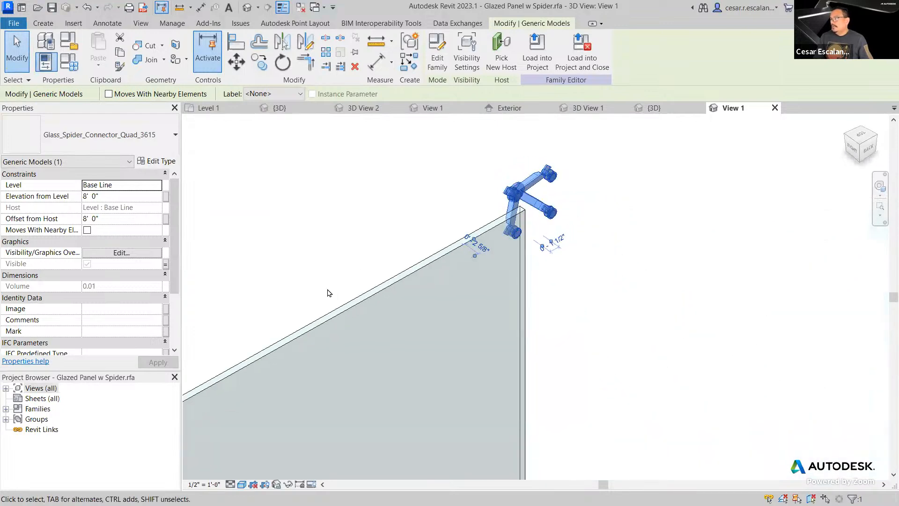
scroll(567, 292, down, 3)
scroll(566, 300, down, 2)
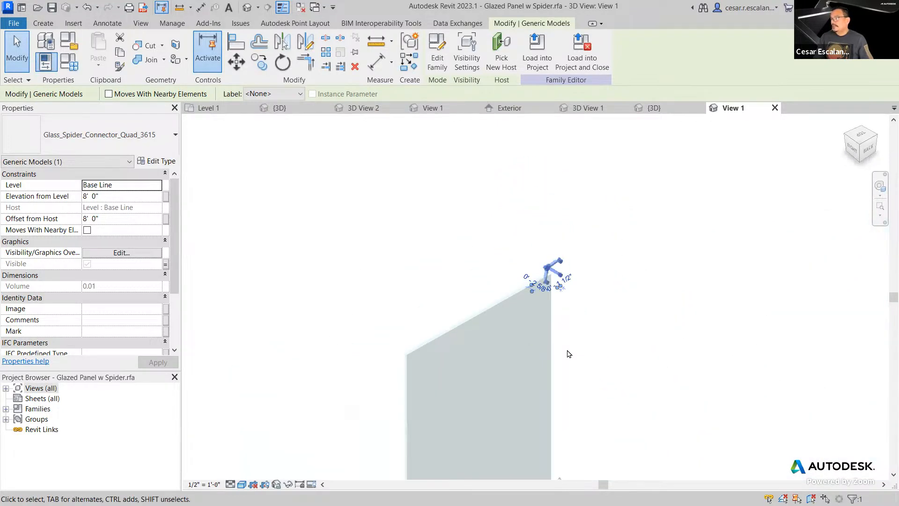
- Select the sunshade at the panel's base and inspect the family parameter association of its Visible property, then cancel
click(576, 359)
middle_drag(588, 368, 540, 225)
scroll(554, 449, up, 2)
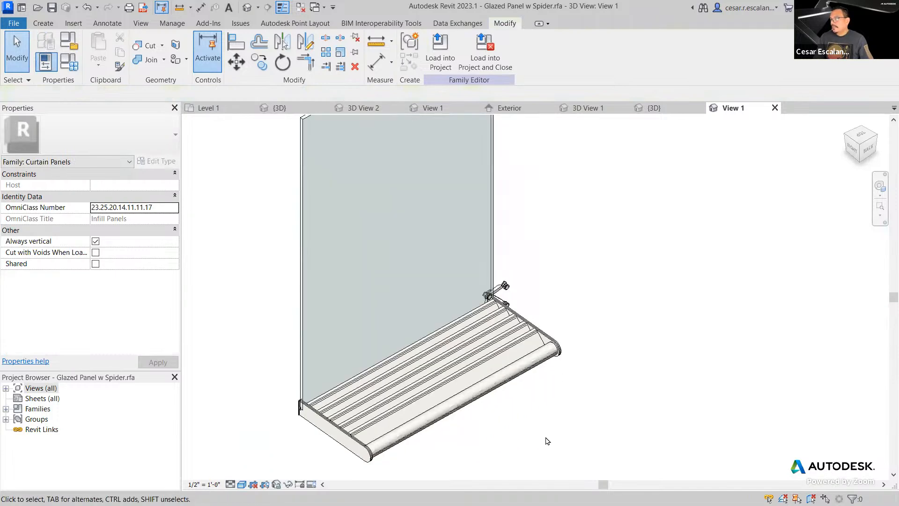
click(509, 398)
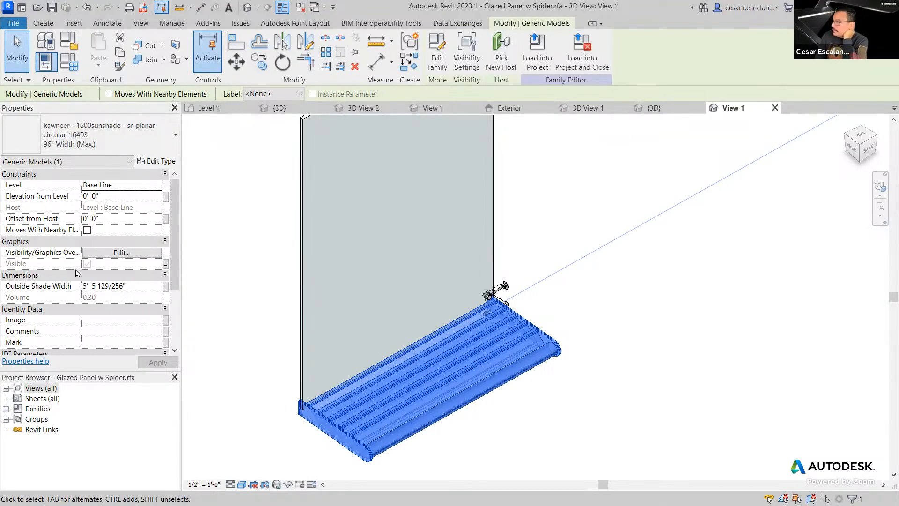
click(166, 265)
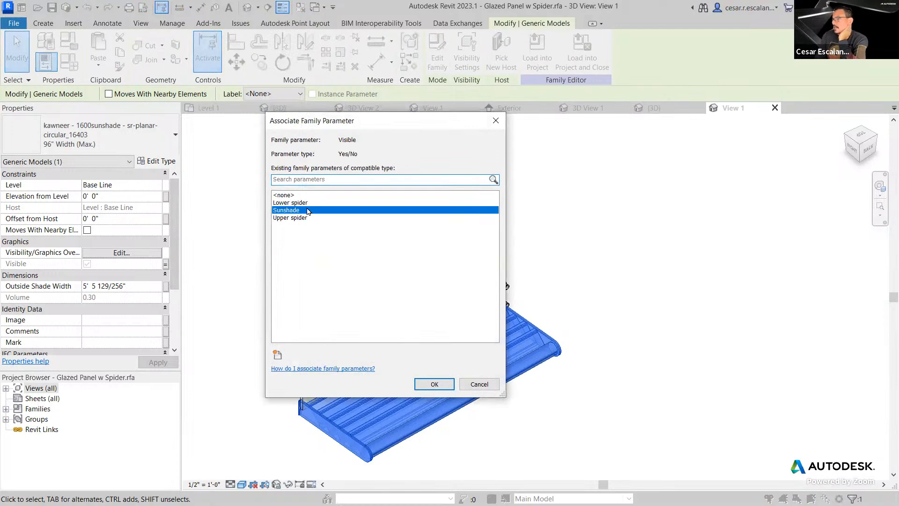
click(477, 384)
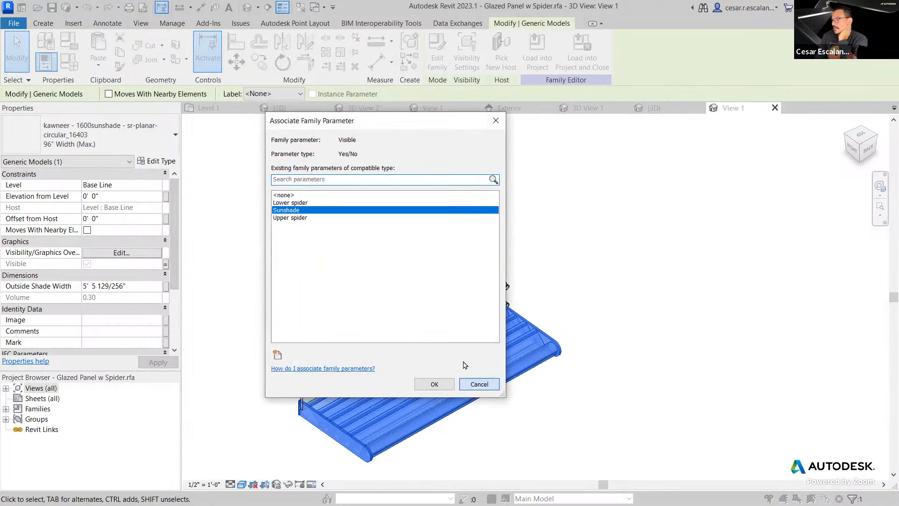
click(735, 230)
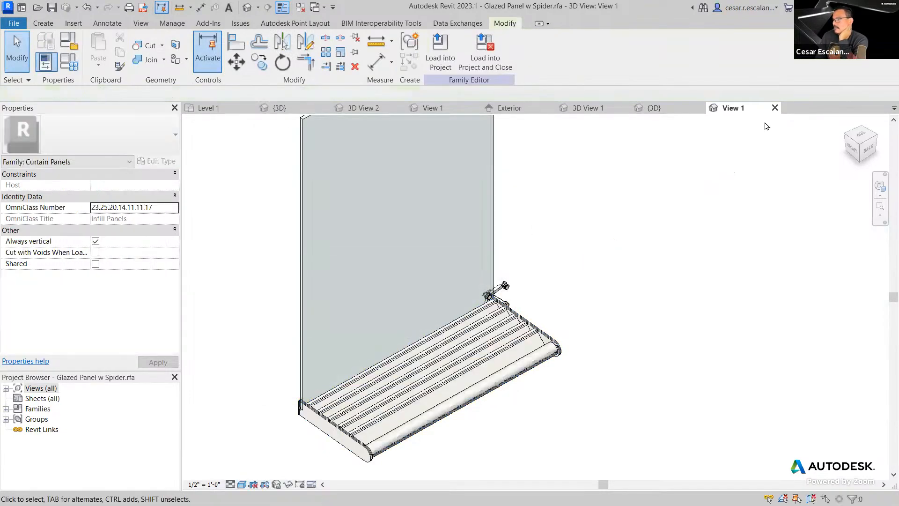
- Return to the project's 3D view and open the type properties of the upper spider panel beside the plain glazed panel
click(656, 108)
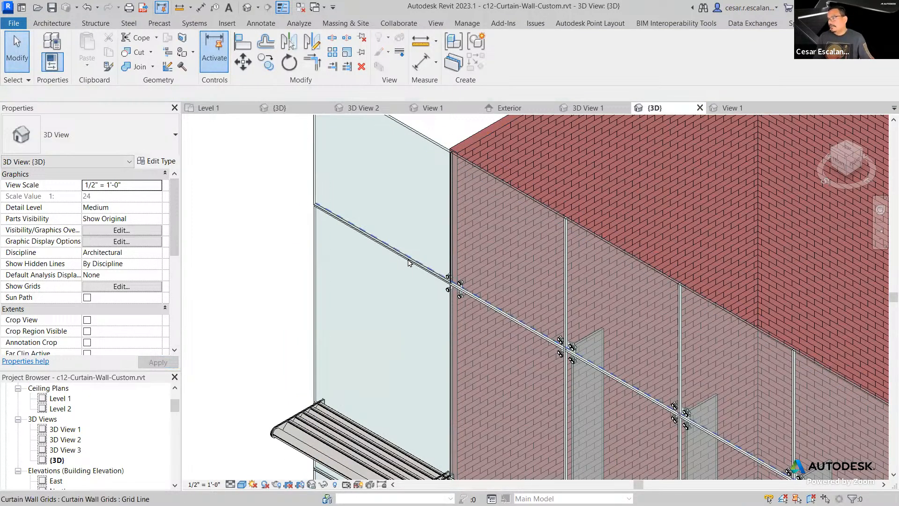
click(408, 262)
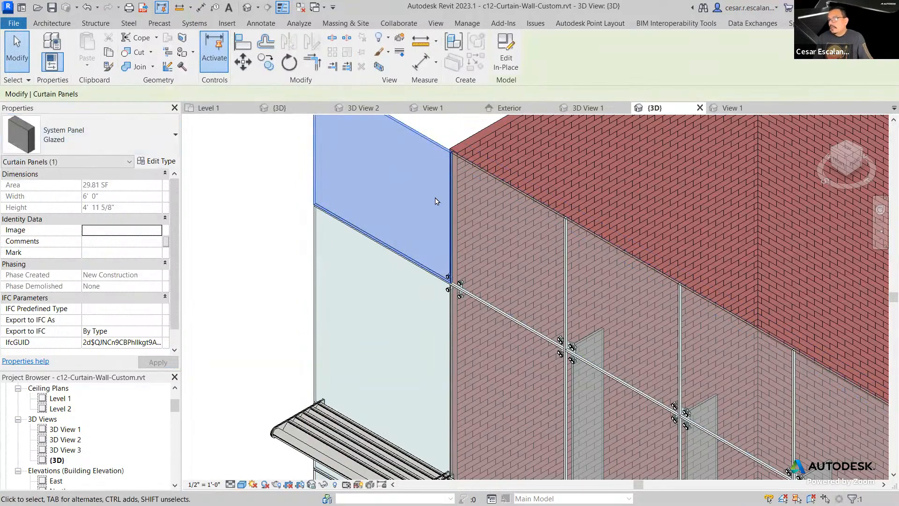
key(Tab)
click(538, 204)
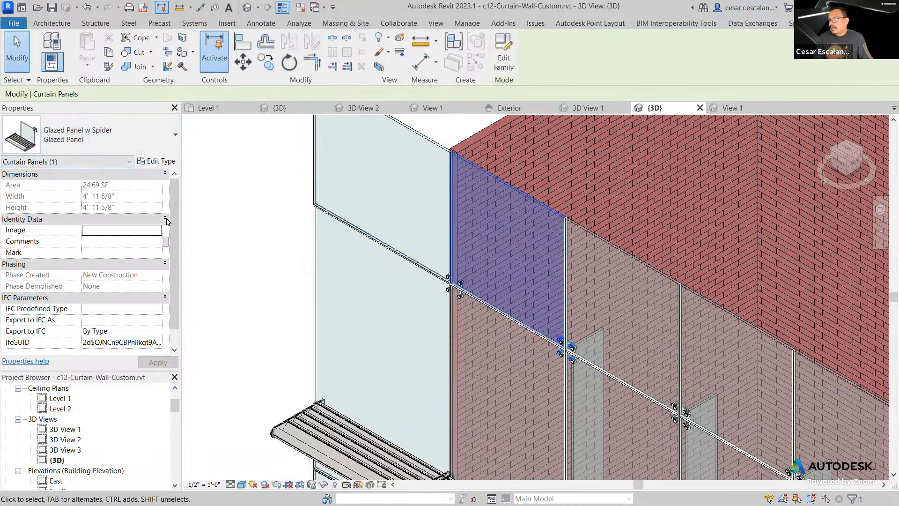
click(156, 161)
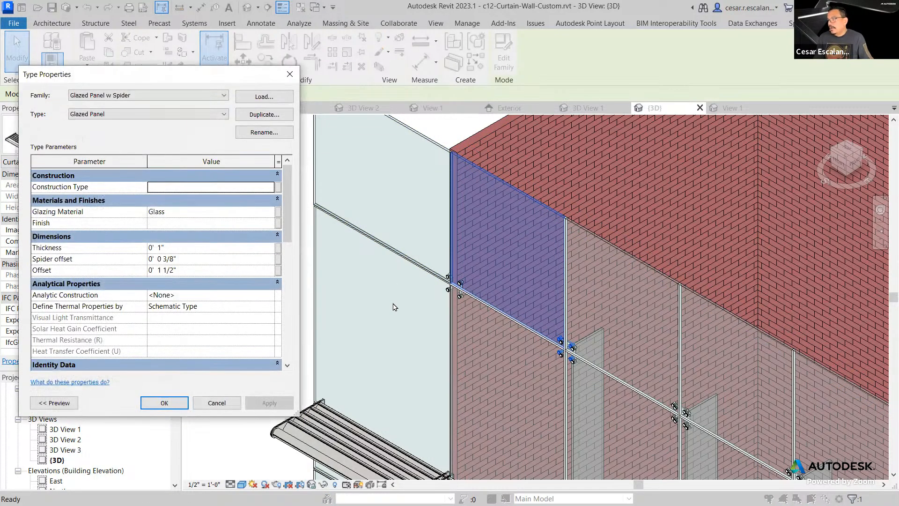
scroll(286, 254, down, 9)
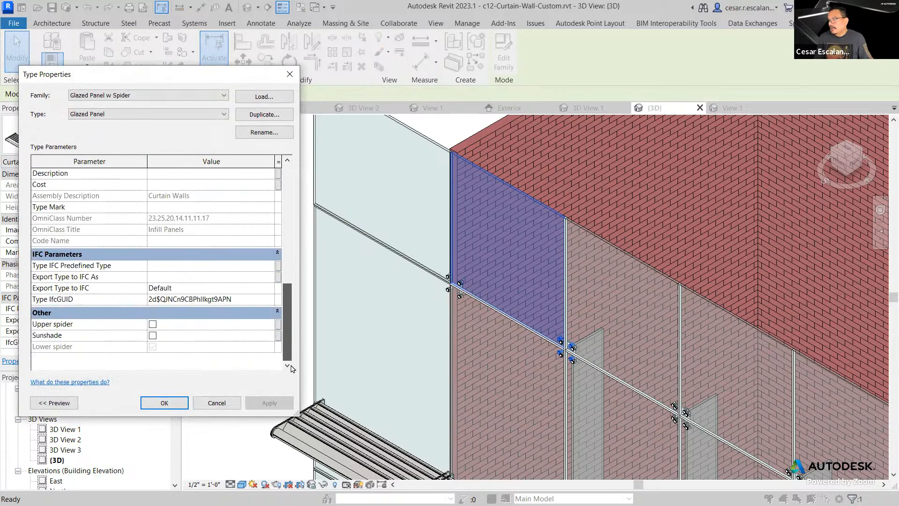
- Turn on the Sunshade option for the Glazed Panel type and apply it, and turn it back off
click(153, 336)
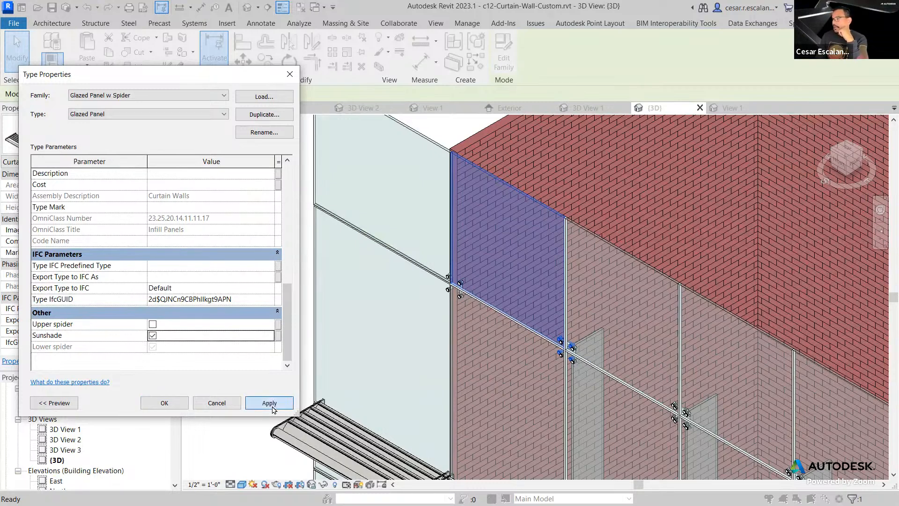
click(272, 405)
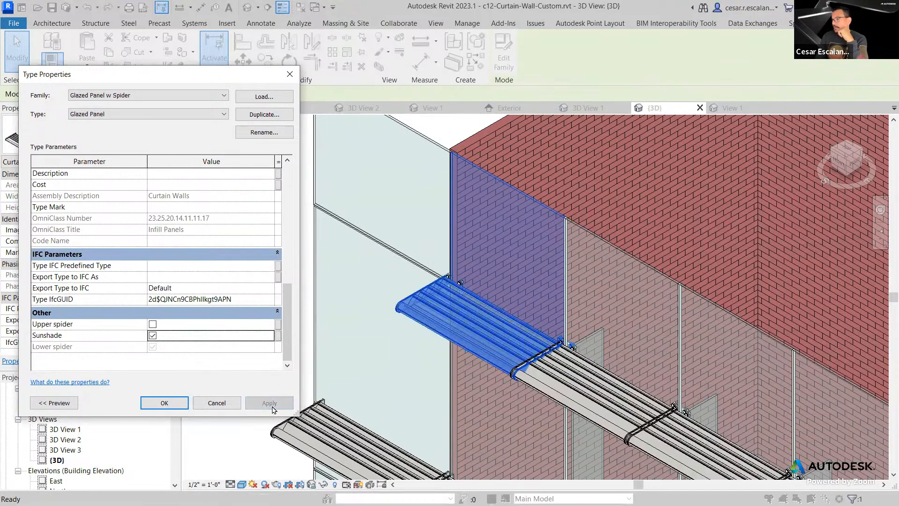
click(153, 335)
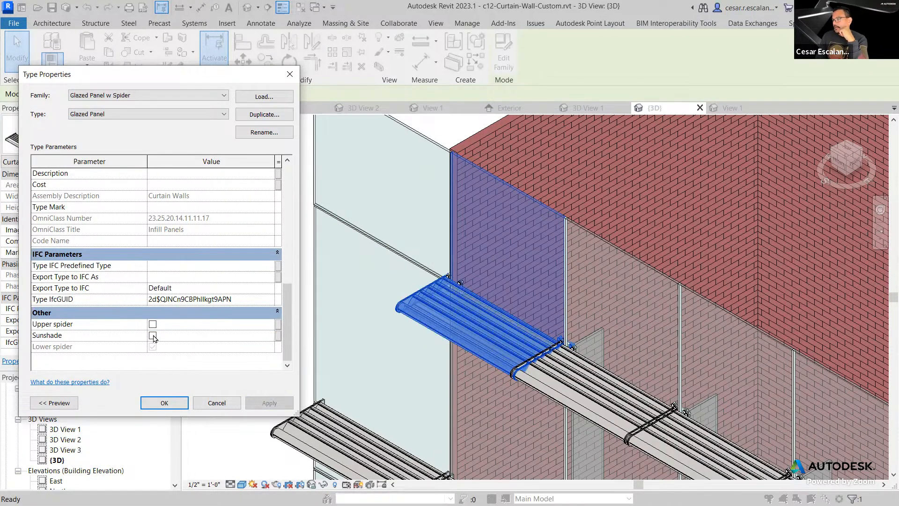
click(279, 407)
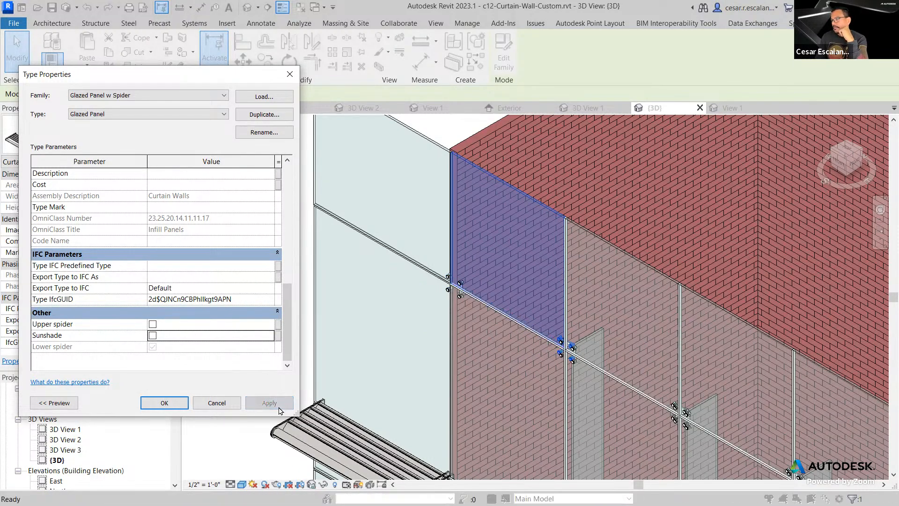
- Enable Upper spider for the Glazed Panel type with Sunshade off, apply it, and close the type properties
click(152, 324)
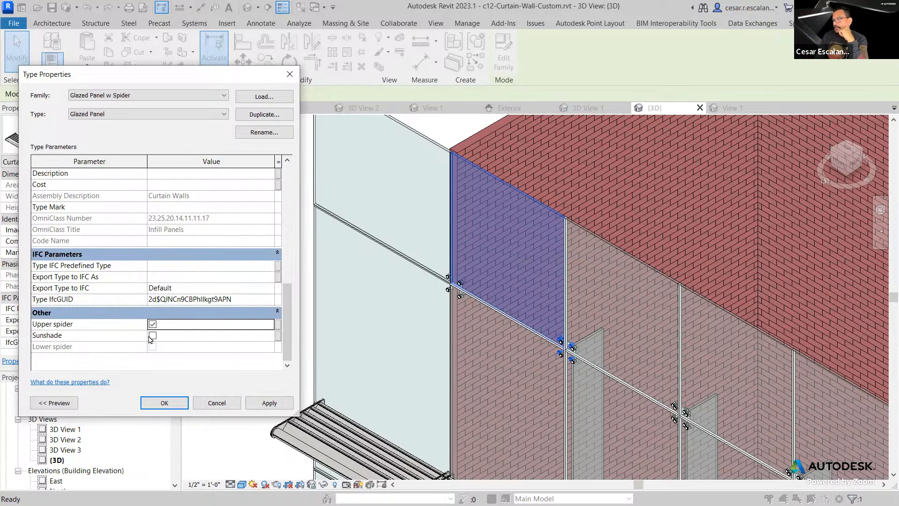
click(153, 336)
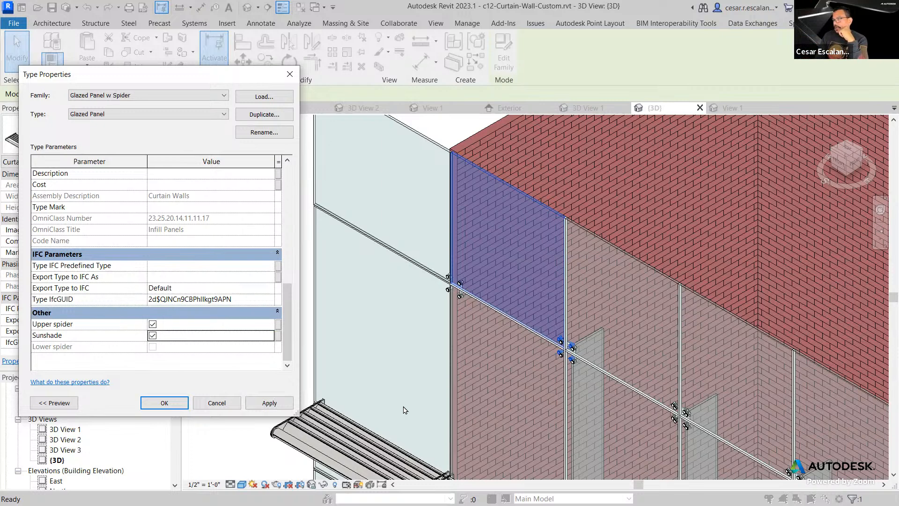
click(149, 337)
click(267, 407)
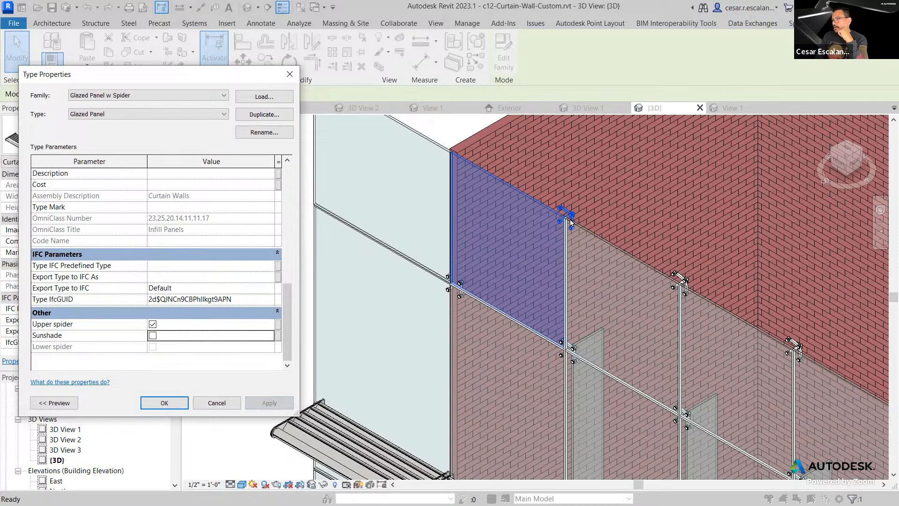
click(153, 325)
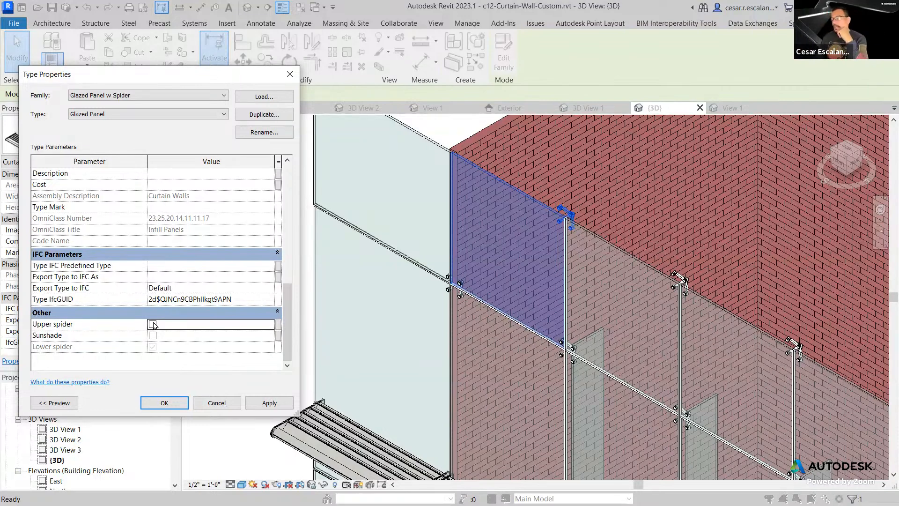
click(217, 403)
scroll(222, 333, down, 2)
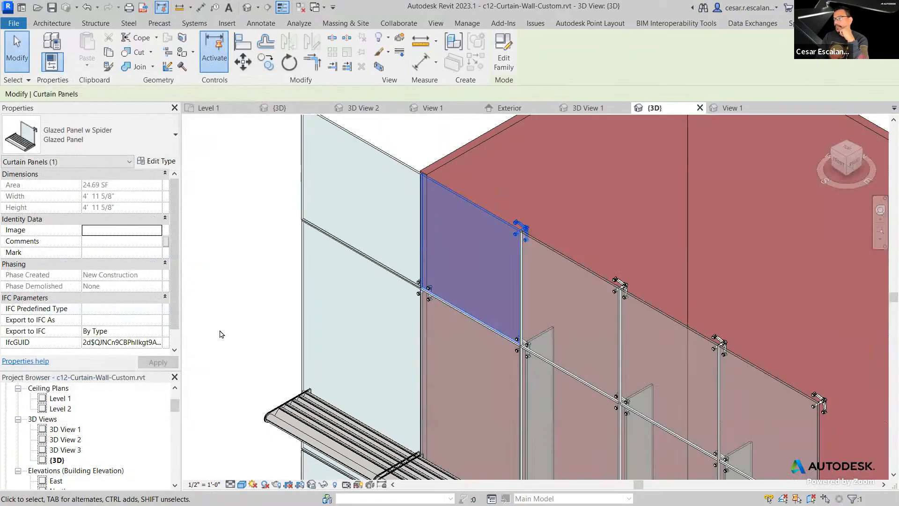
- Select the individual Curtain Panel Louver at the end of the louver row in the neighbouring building's curtain wall
click(225, 323)
scroll(224, 321, down, 5)
middle_drag(316, 254, 329, 151)
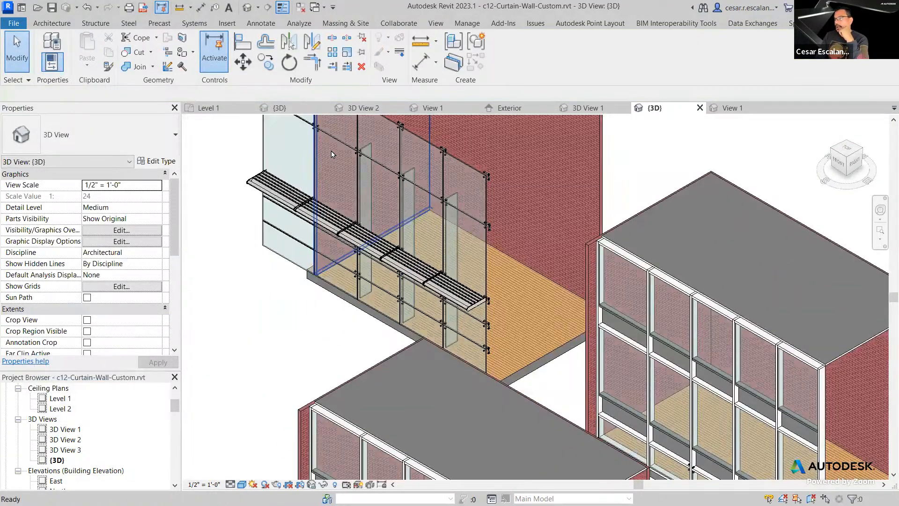
scroll(331, 150, down, 2)
middle_drag(487, 430, 511, 303)
scroll(457, 350, up, 6)
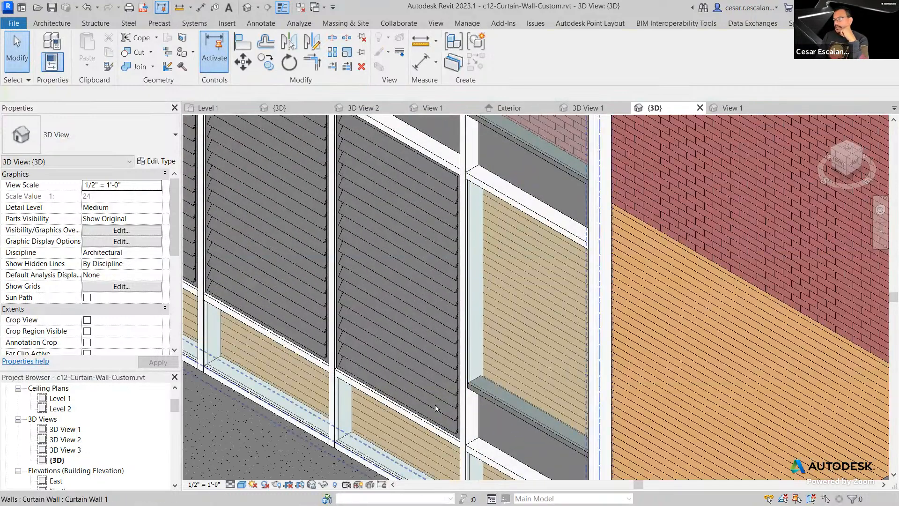
click(435, 403)
key(Tab)
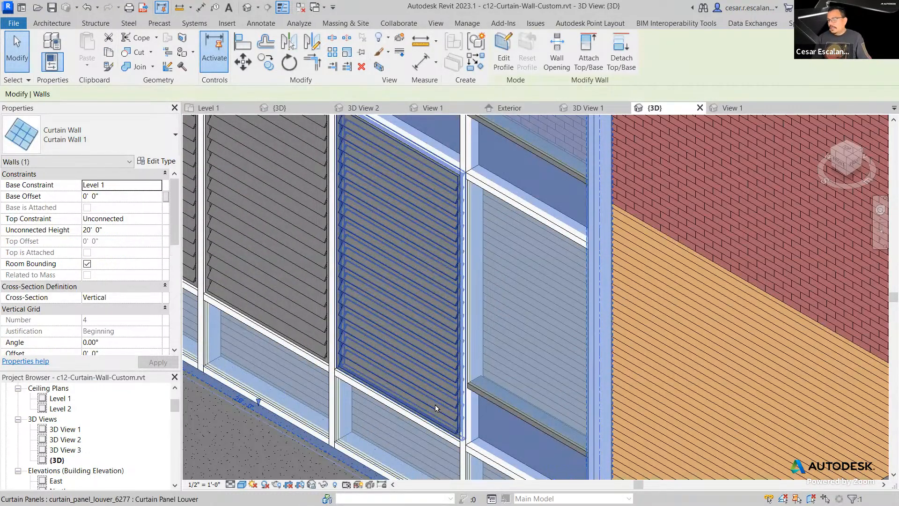
click(435, 403)
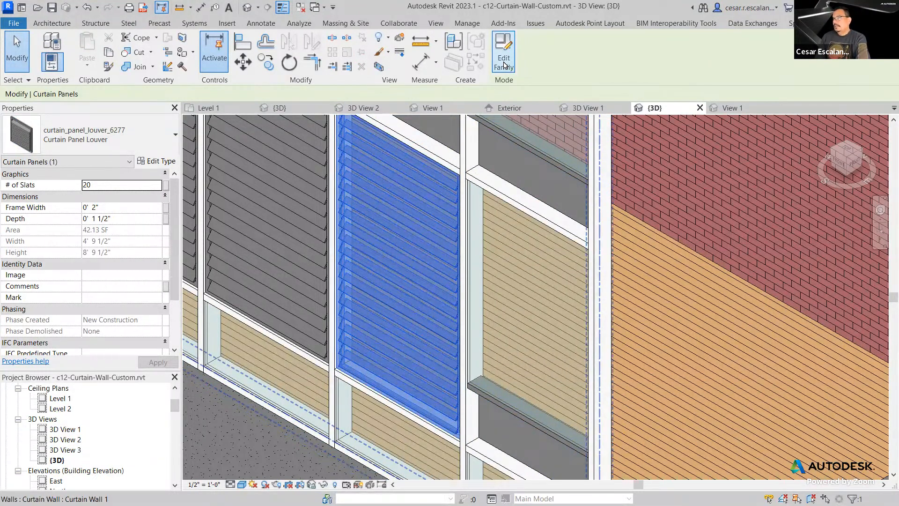
mouse_move(347, 361)
middle_down()
mouse_move(411, 369)
mouse_move(435, 402)
middle_up()
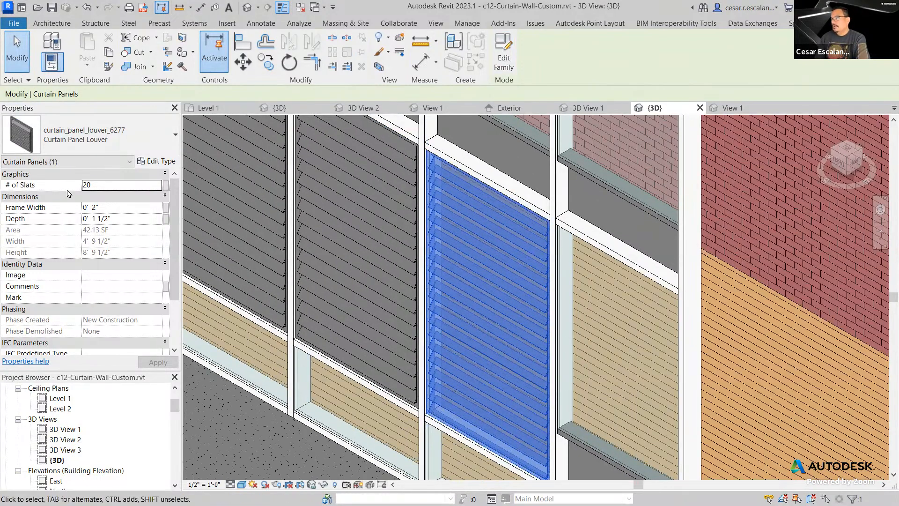
- Set the selected louver panel's number of slats to 10
click(101, 185)
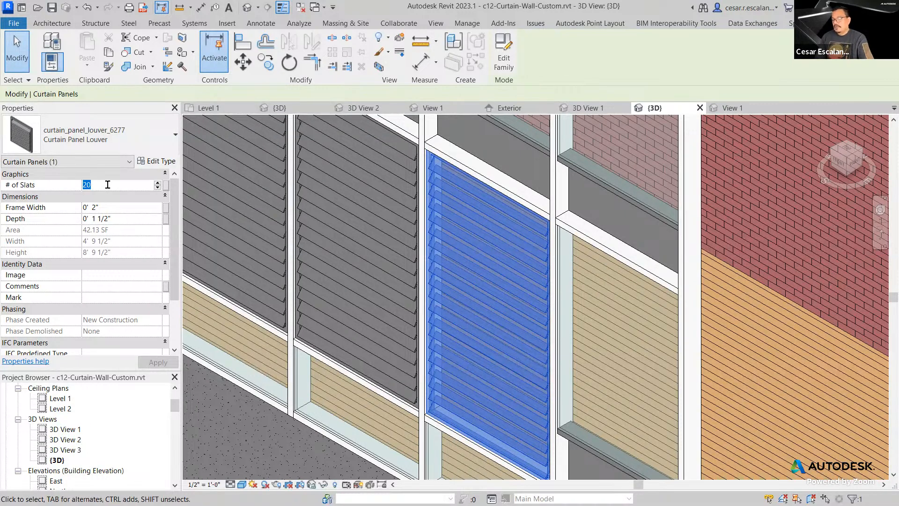
text(10)
click(158, 362)
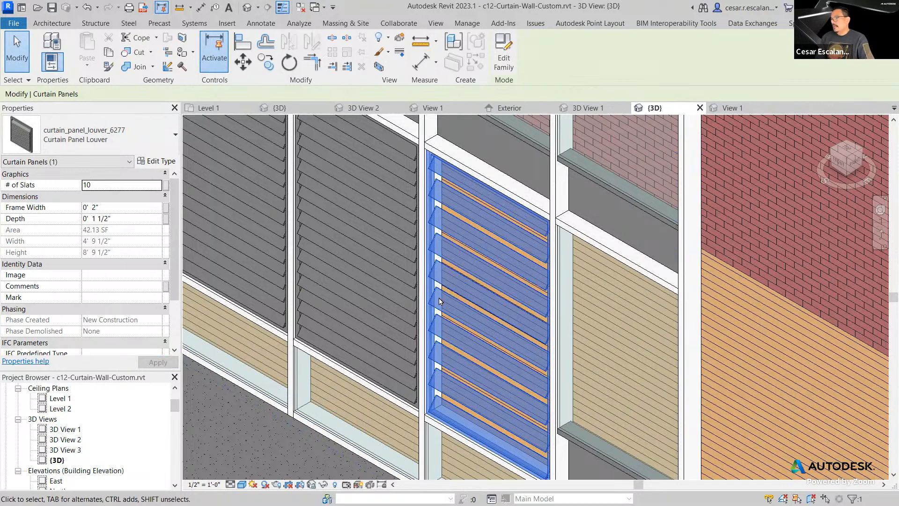
- Set the selected louver panel's number of slats to 12
scroll(466, 306, up, 2)
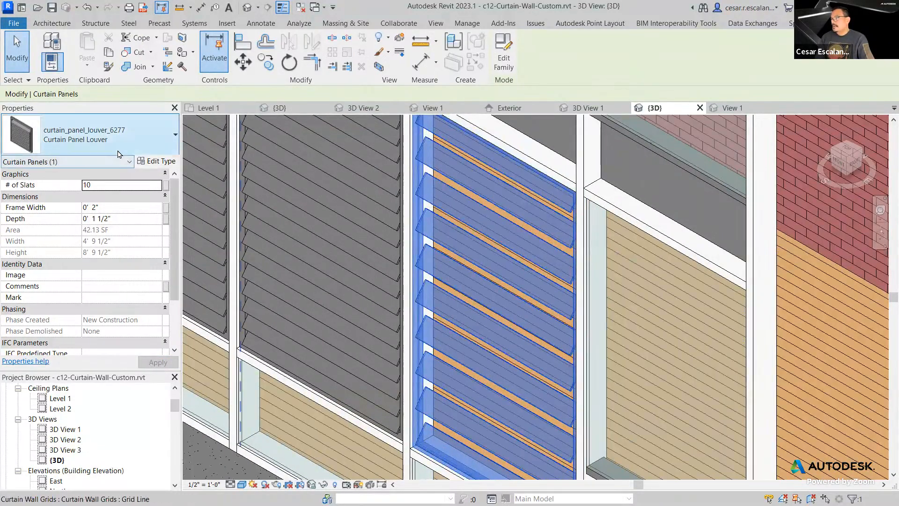
click(114, 182)
text(1)
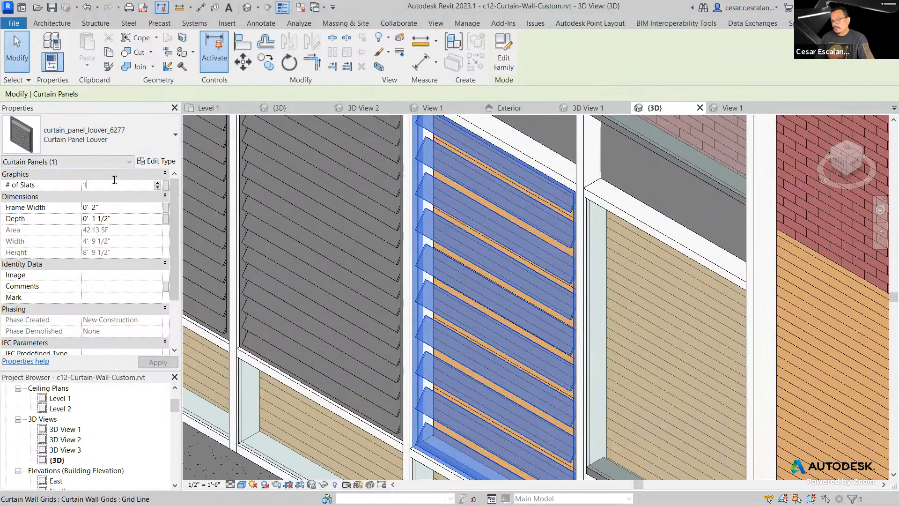
text(2)
click(154, 365)
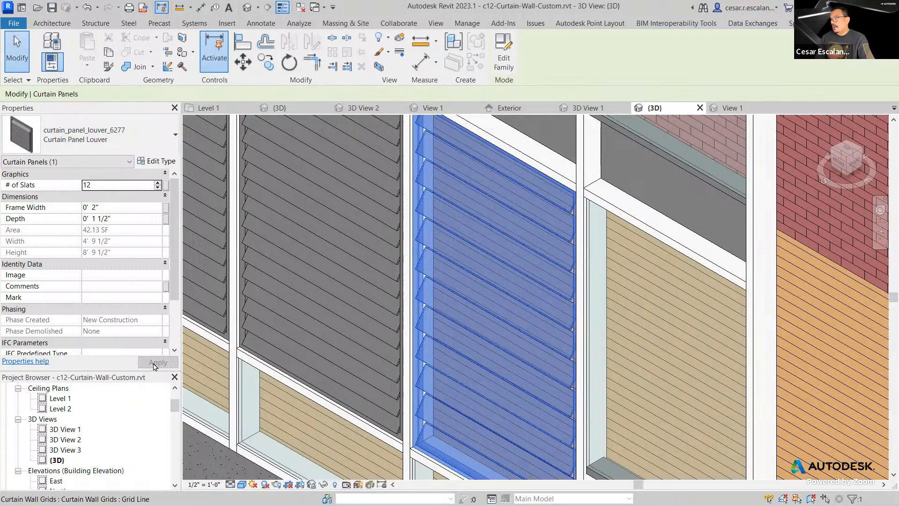
- Review the louver panel's instance and type properties, and close them without changes
scroll(145, 290, down, 3)
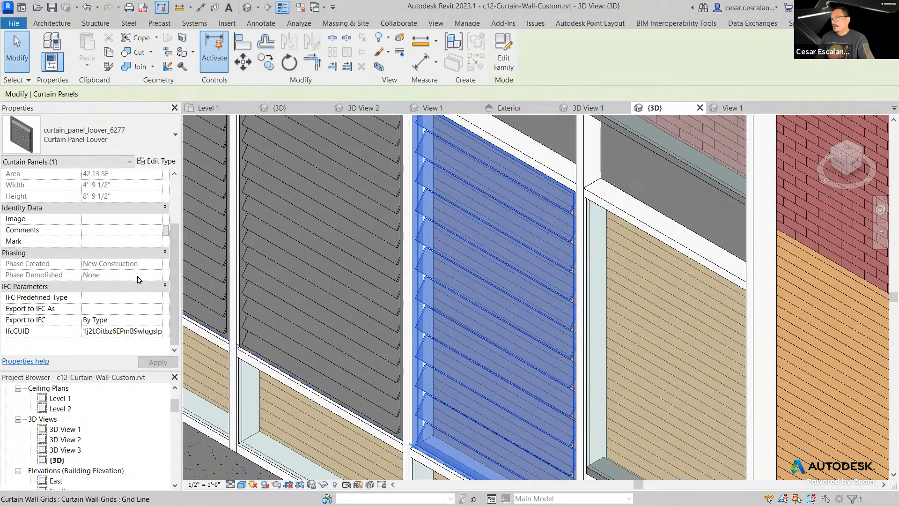
scroll(139, 270, up, 3)
click(155, 161)
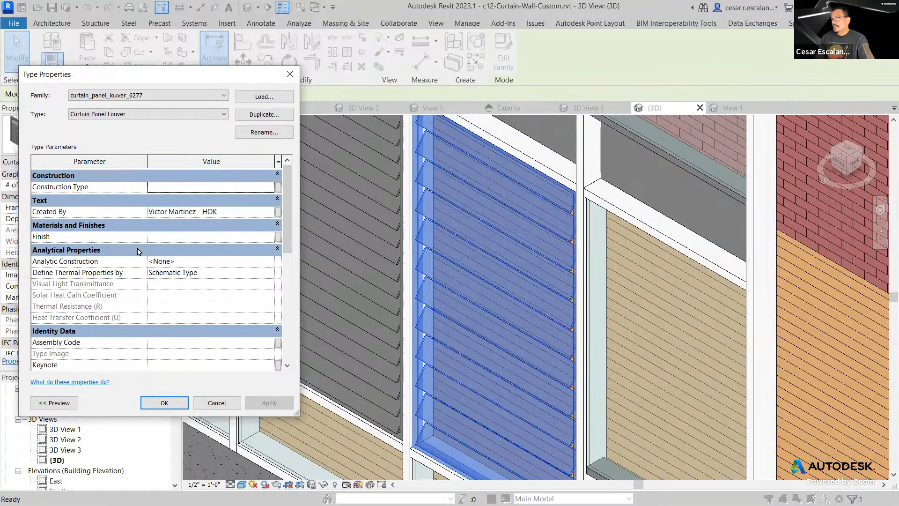
scroll(189, 295, down, 5)
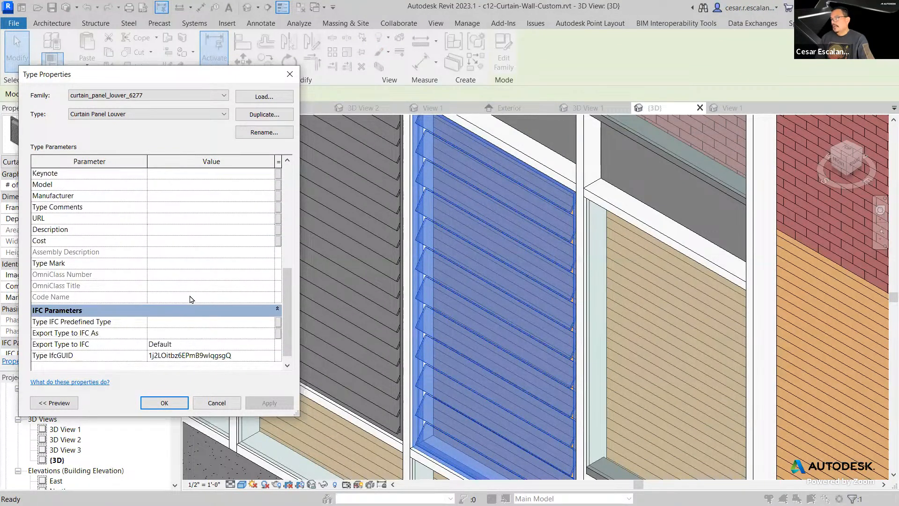
scroll(192, 298, up, 3)
scroll(195, 299, up, 2)
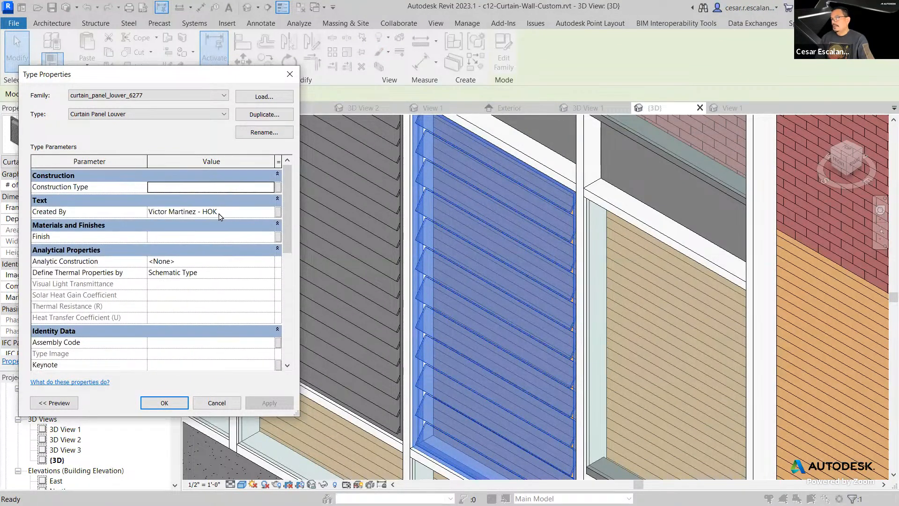
click(226, 402)
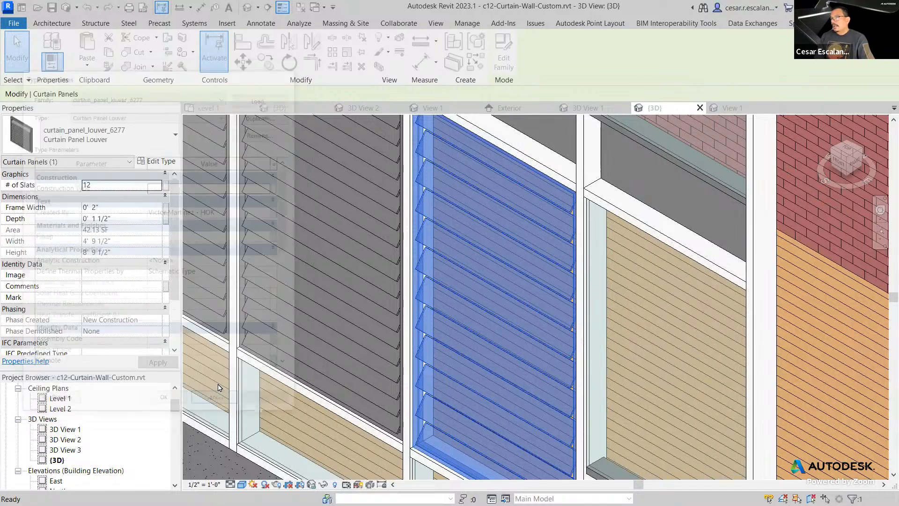
- Set the louver panel's Frame Width and Depth both to 0' 4"
click(114, 206)
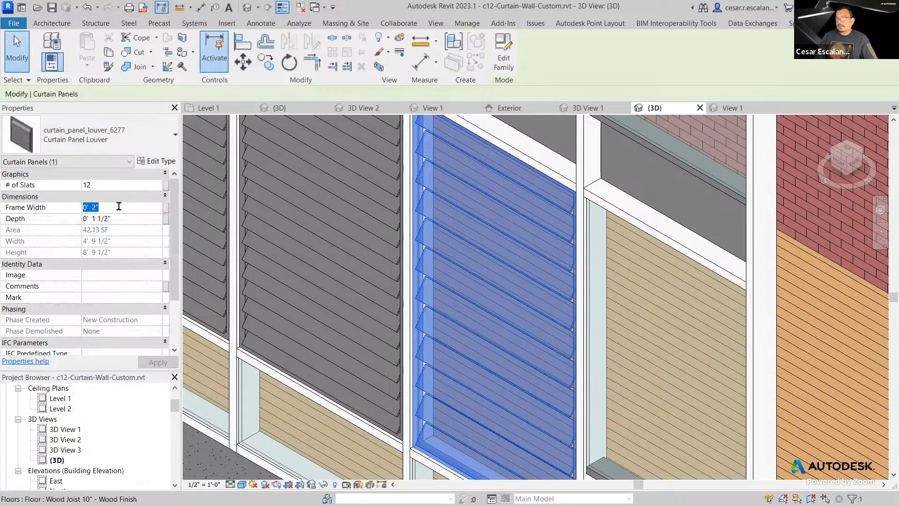
text(0 4)
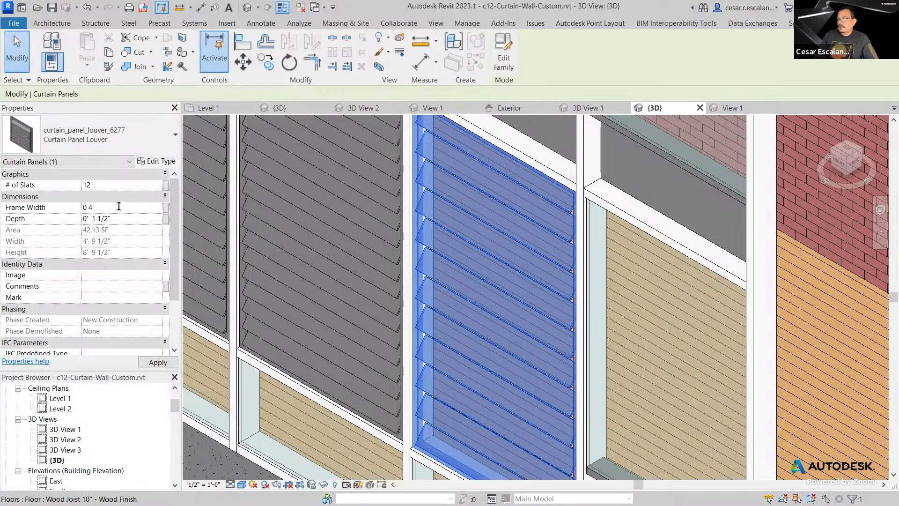
click(158, 362)
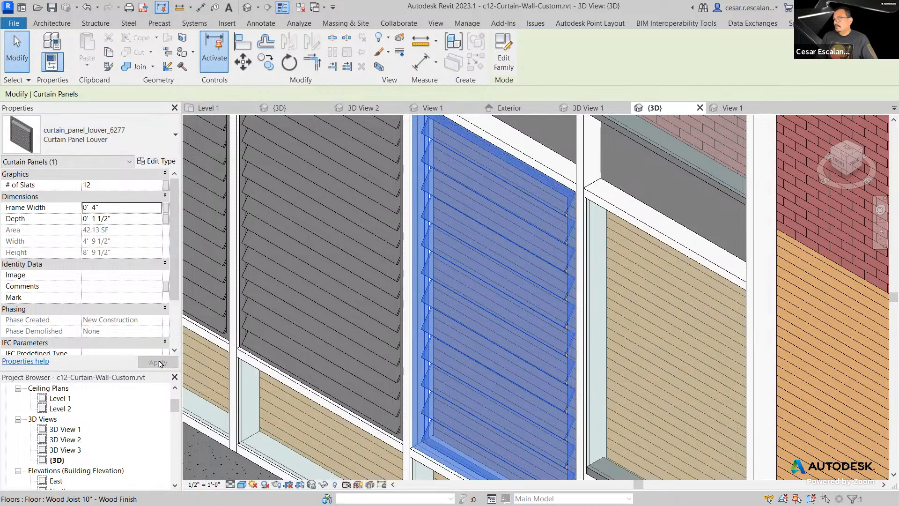
click(136, 218)
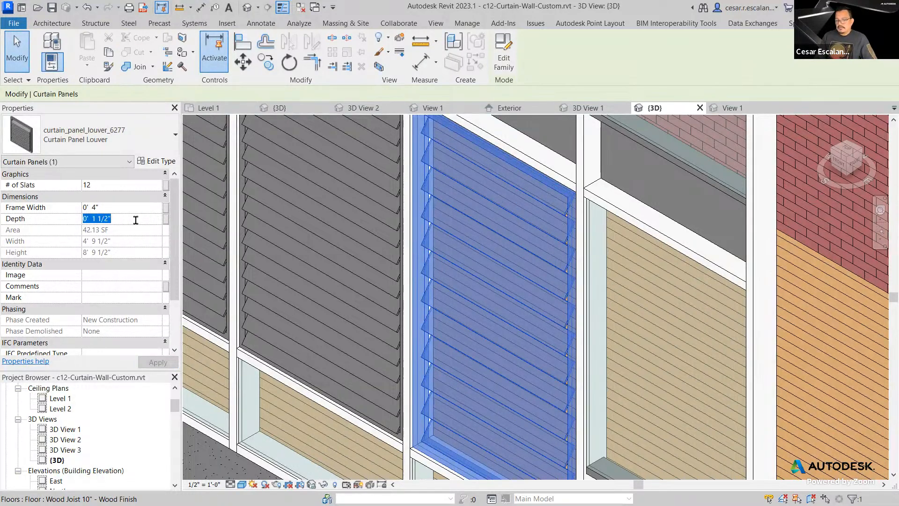
text(0' )
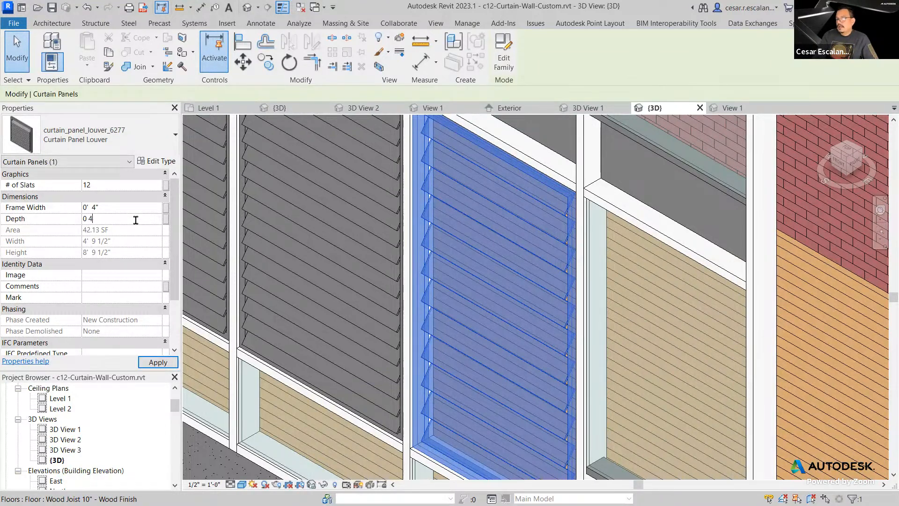
text(4)
click(164, 363)
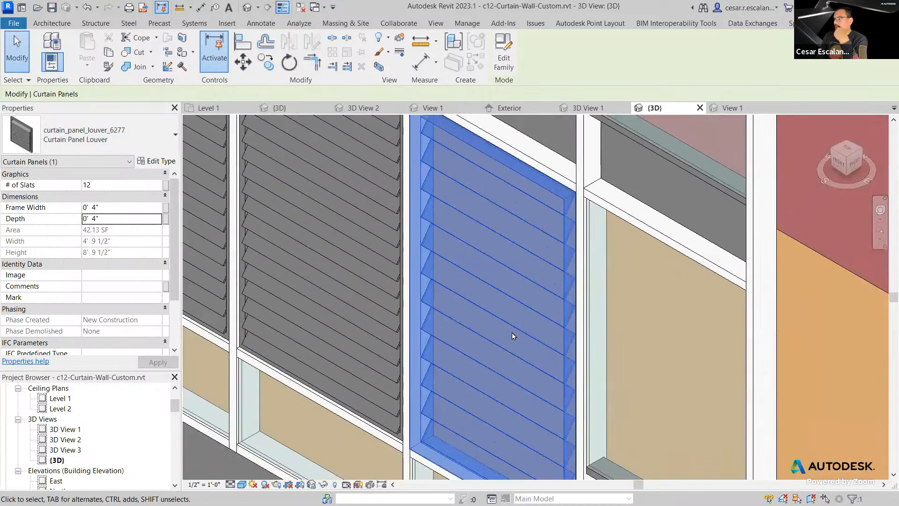
- Clear the selection, reselect the louver curtain panel in the wall, and open its family for editing
scroll(512, 336, down, 1)
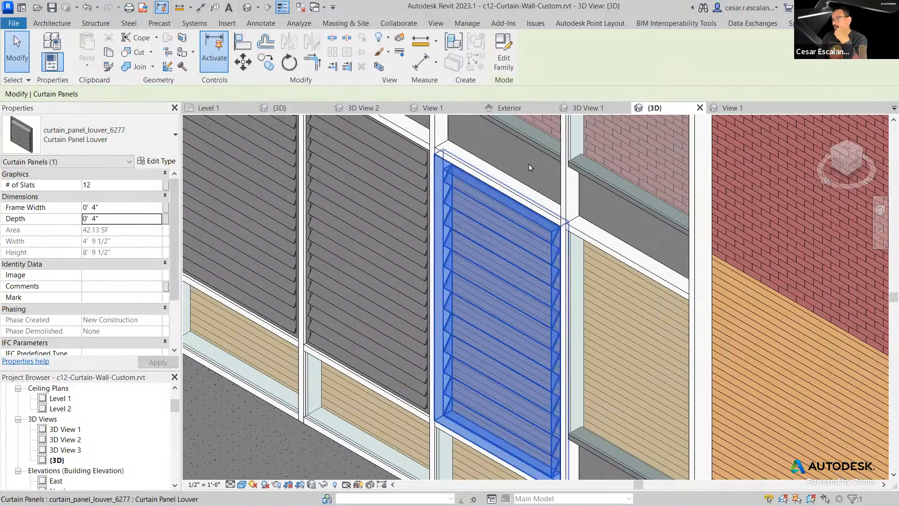
key(Escape)
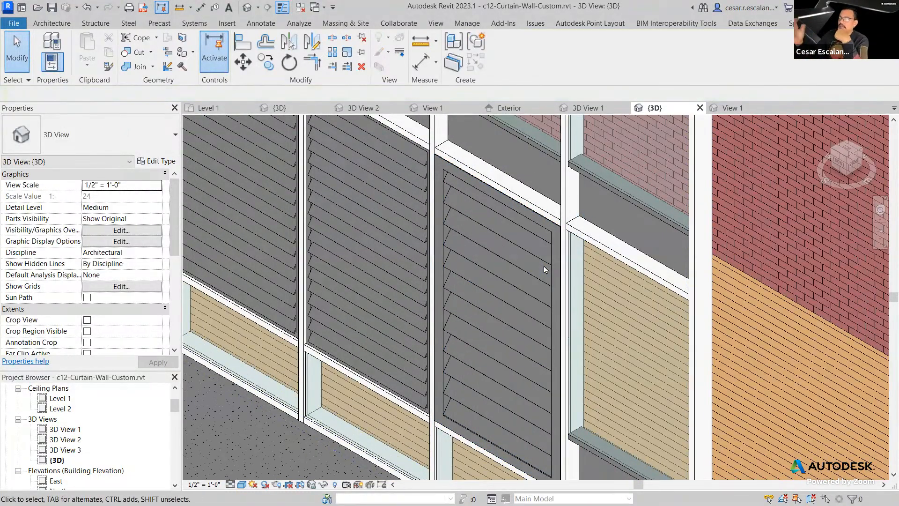
key(Tab)
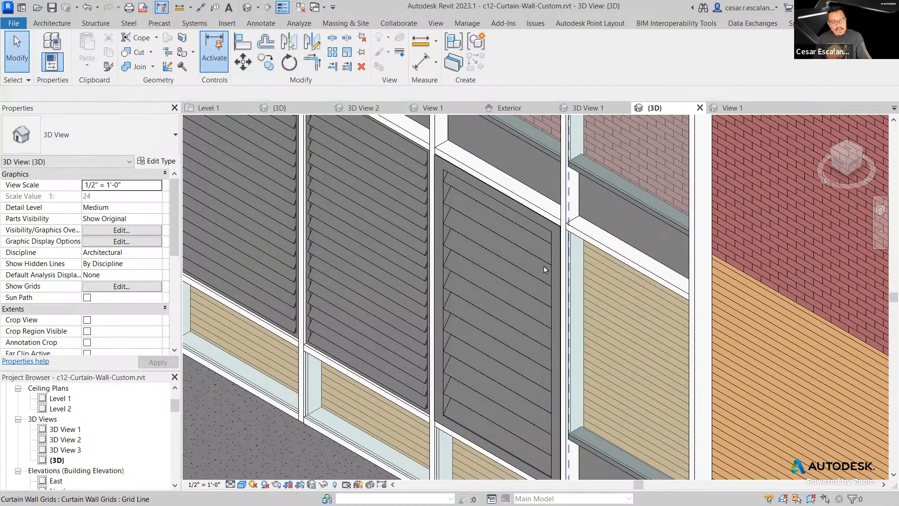
key(Tab)
key(Tab)
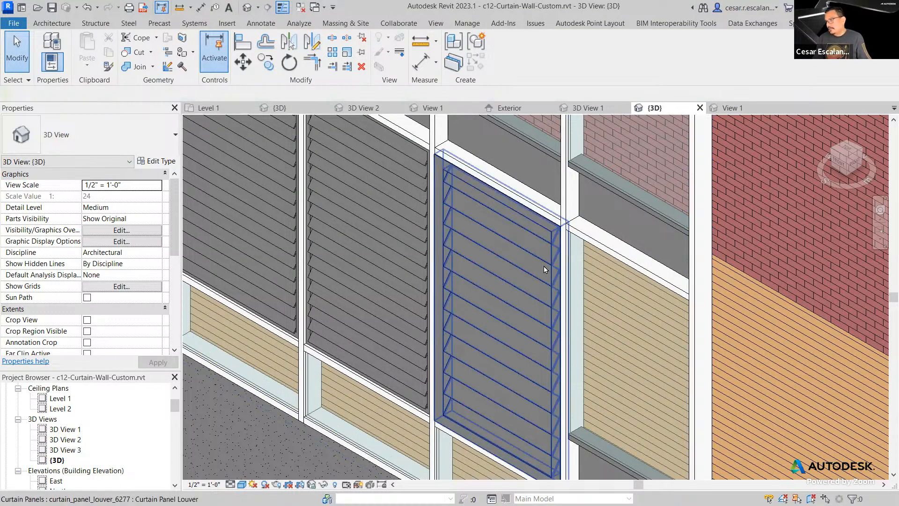
click(545, 268)
click(509, 69)
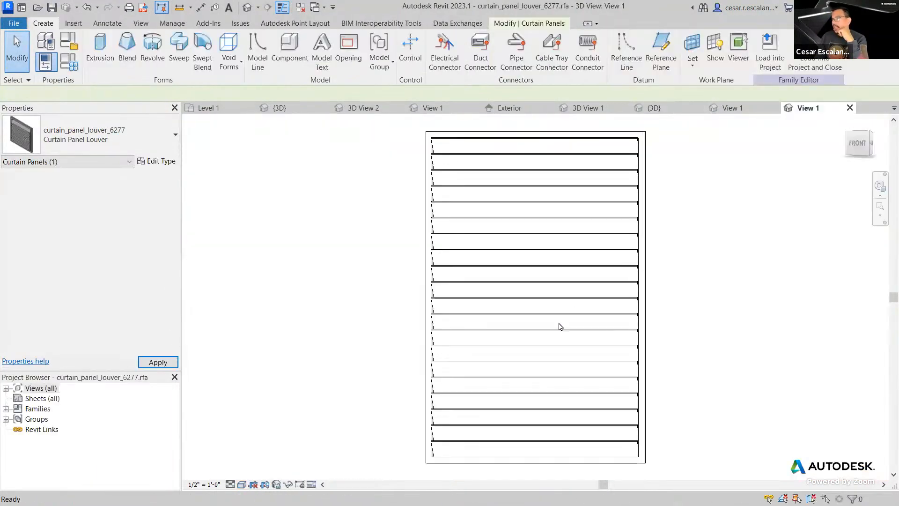
- Show the louver panel family in the default 3D view and open its nested Slat Array family for editing
double_click(11, 390)
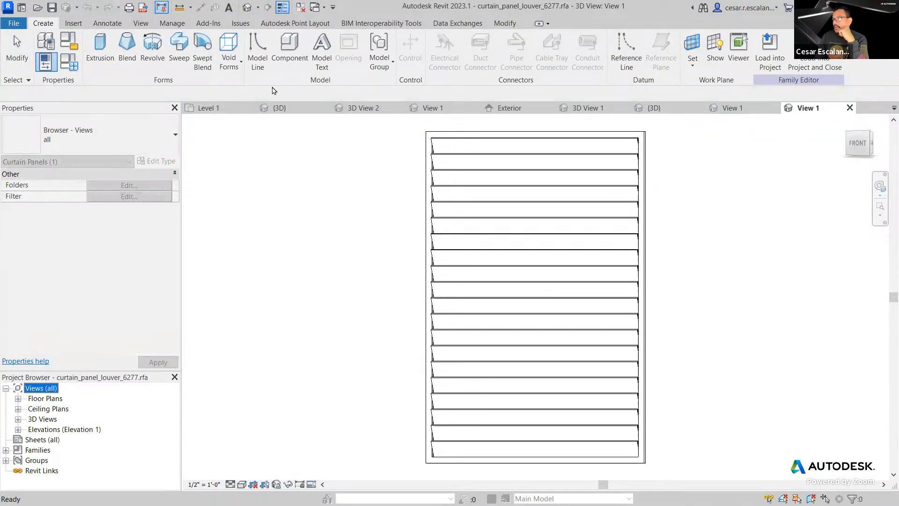
click(247, 7)
click(546, 321)
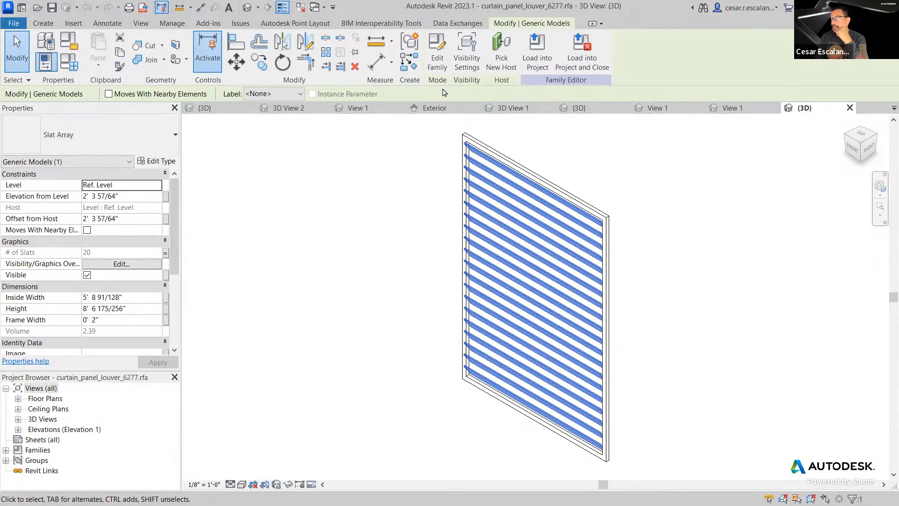
click(445, 50)
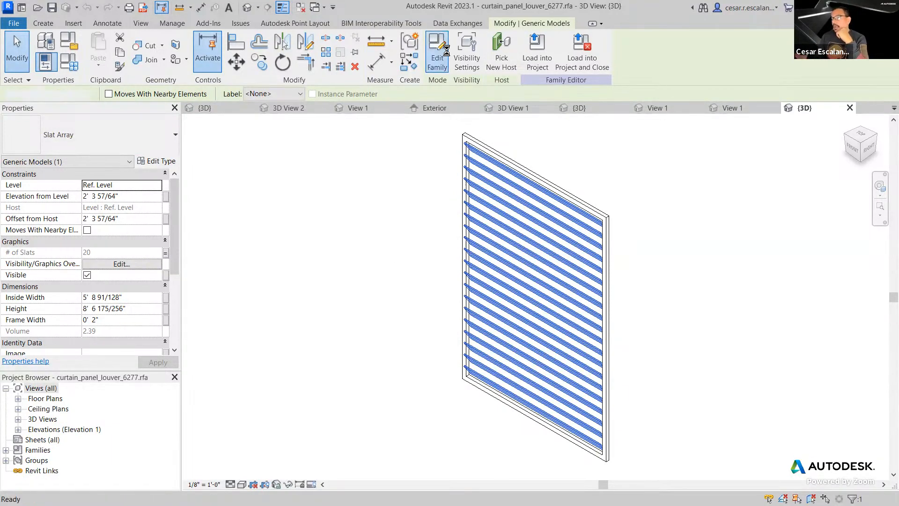
key(Escape)
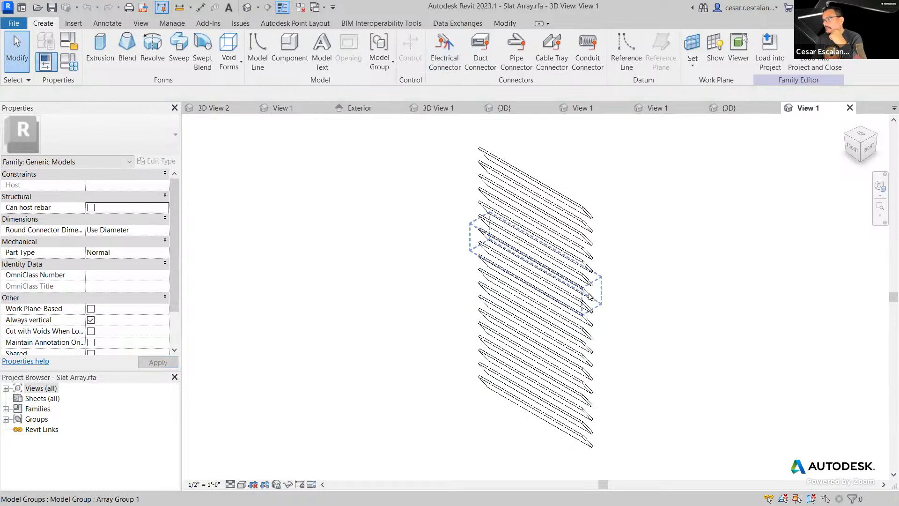
- Open the Front elevation of the Slat Array family and examine the array's label and instance parameter setting
click(6, 388)
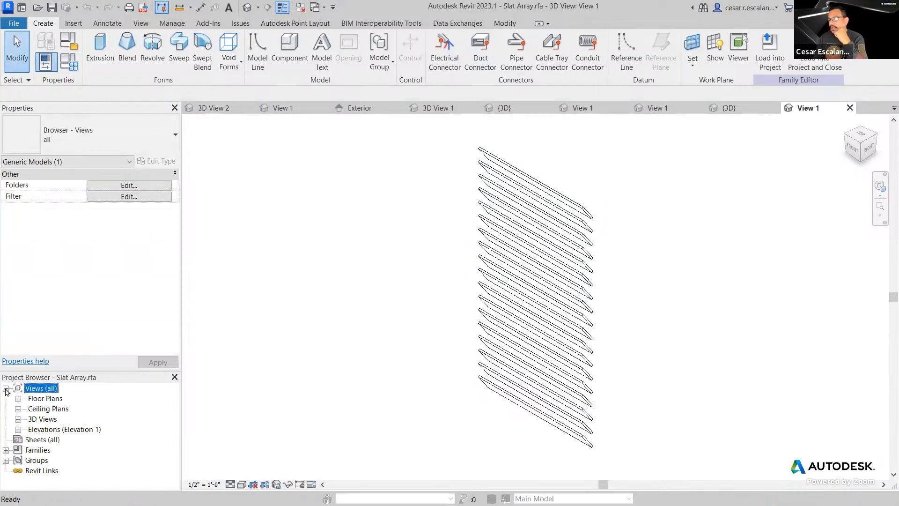
click(18, 429)
double_click(49, 450)
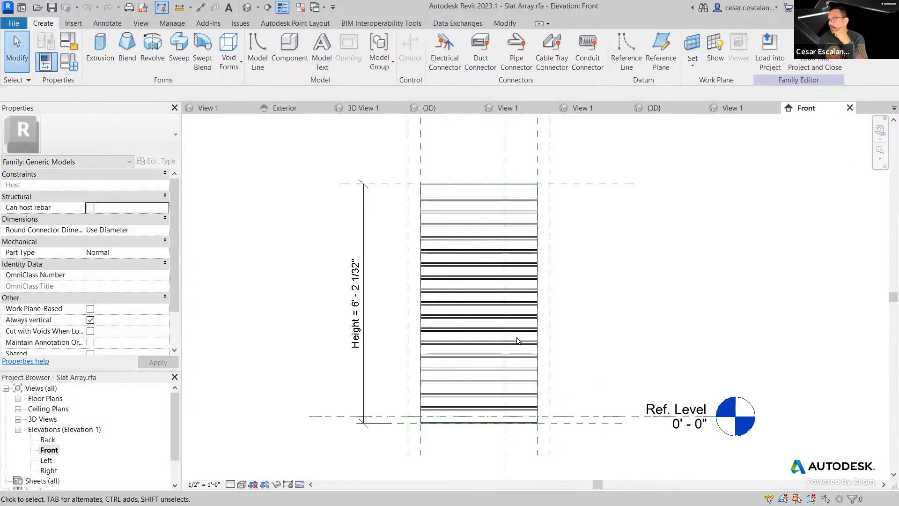
click(517, 321)
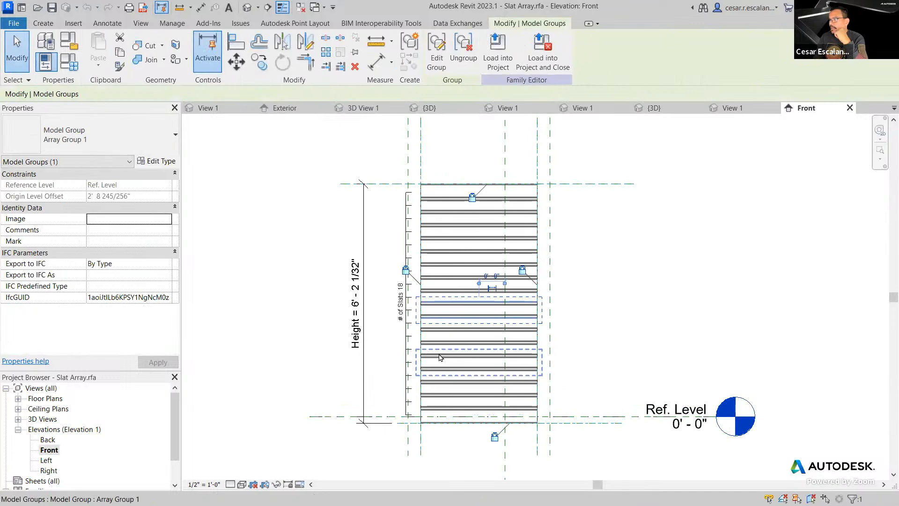
scroll(423, 360, up, 2)
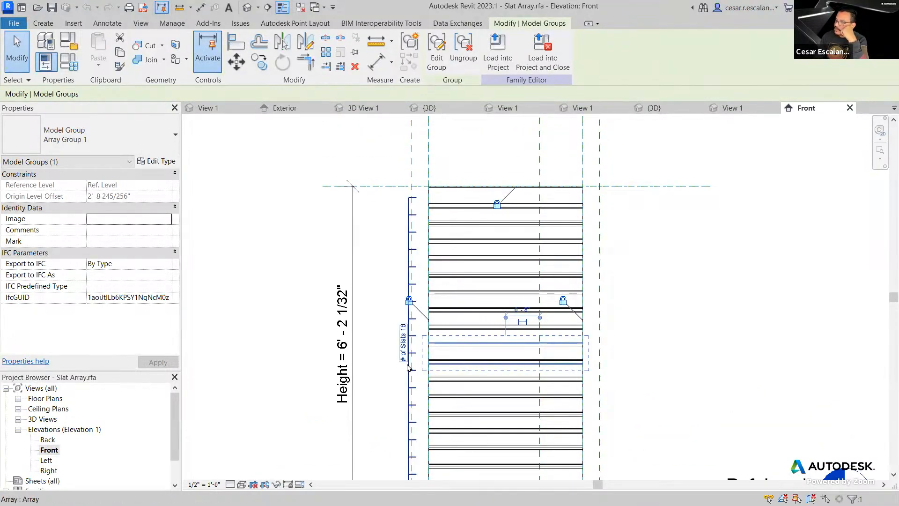
click(412, 366)
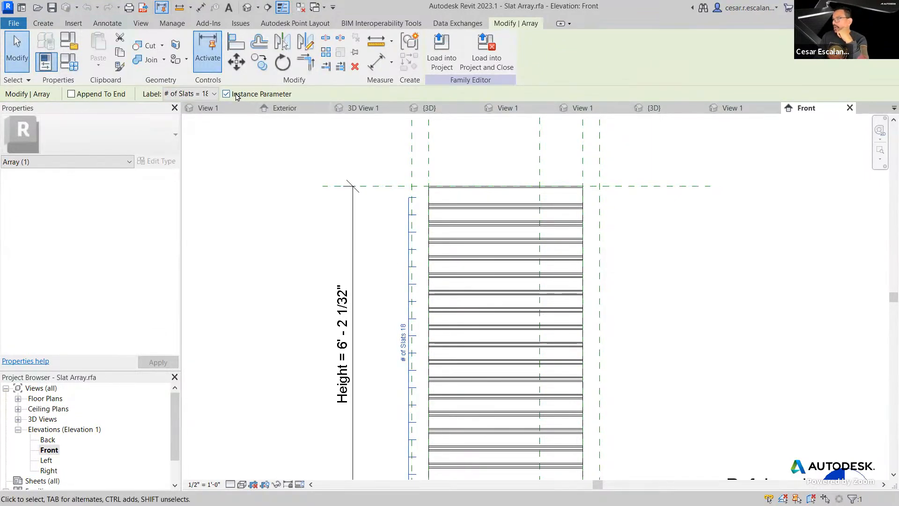
click(244, 219)
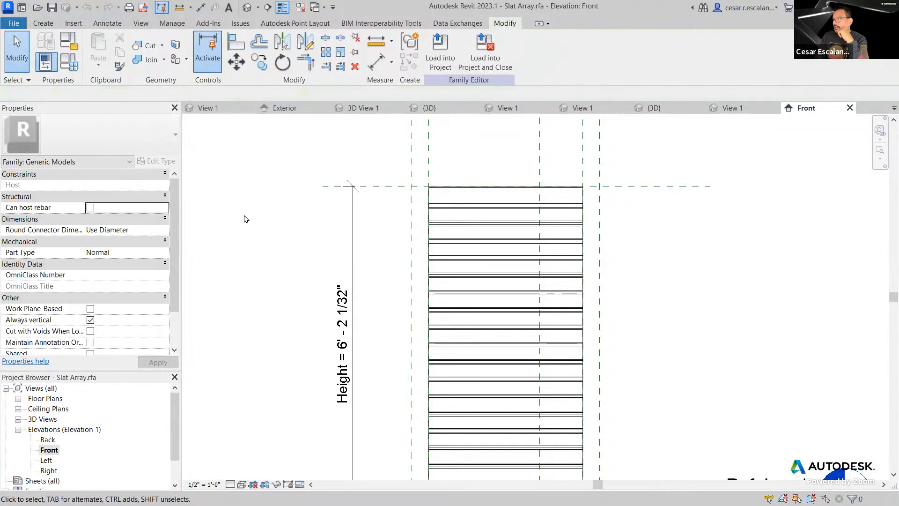
- Review the Slat Array family's parameters in Family Types and close the dialog without changes
drag(176, 285, 225, 233)
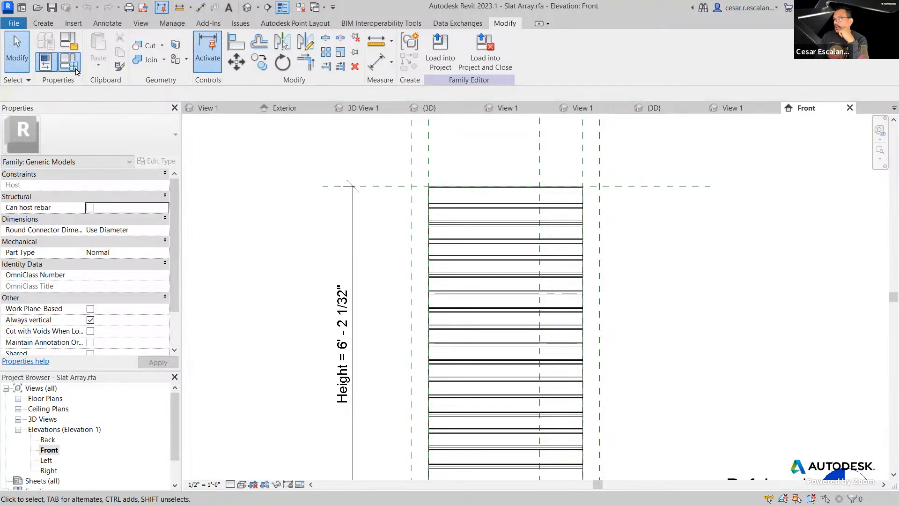
click(69, 61)
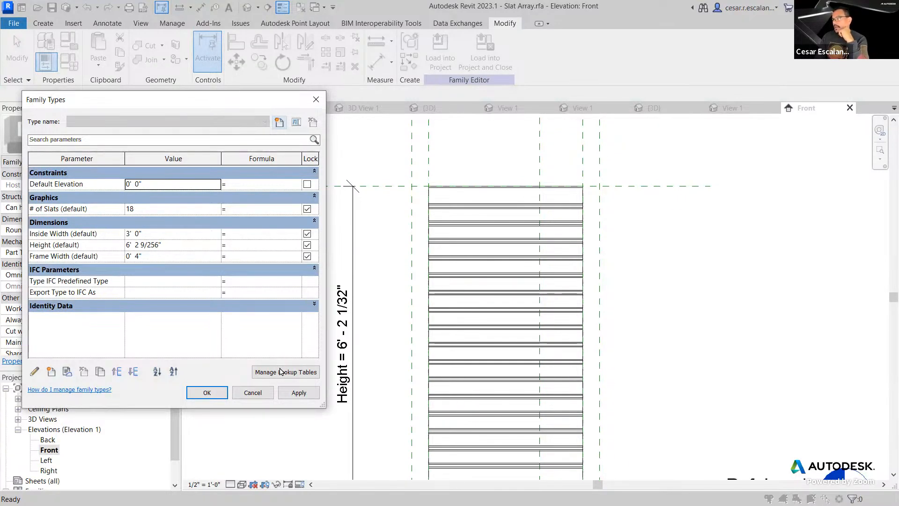
click(265, 399)
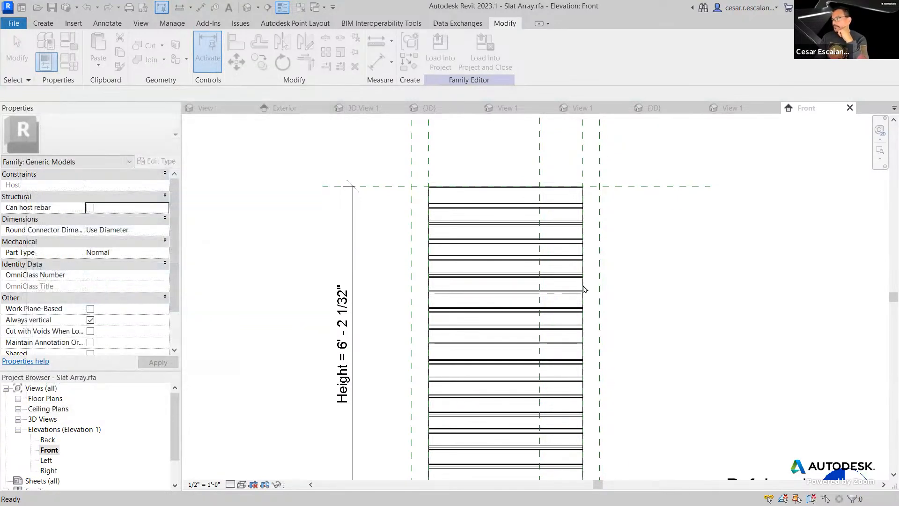
- Enter group editing on one of the arrayed slat groups and open its nested Slat family for editing
click(513, 229)
click(622, 261)
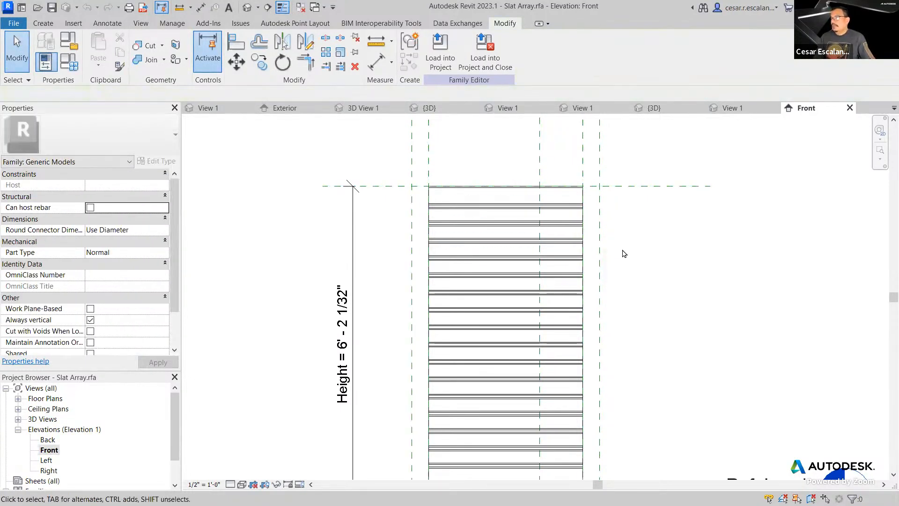
mouse_move(650, 297)
middle_down()
mouse_move(640, 324)
mouse_move(633, 298)
middle_up()
scroll(634, 298, down, 1)
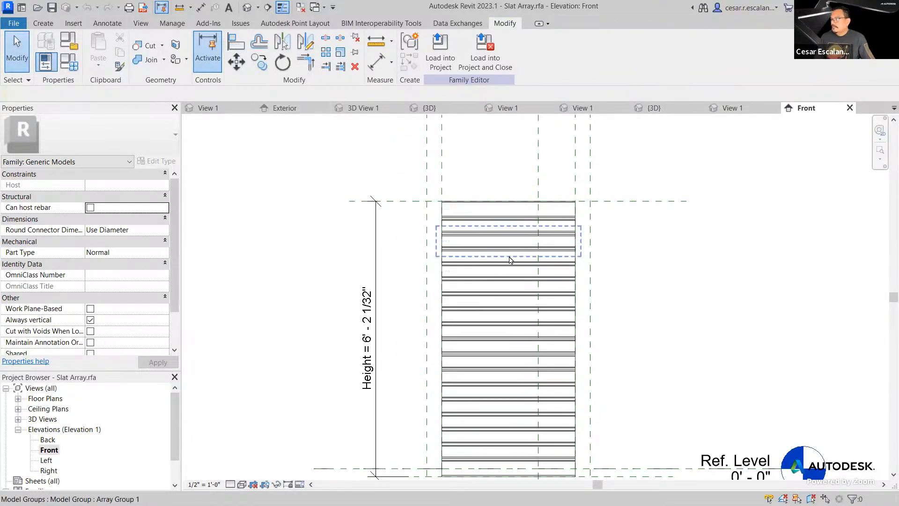
click(510, 260)
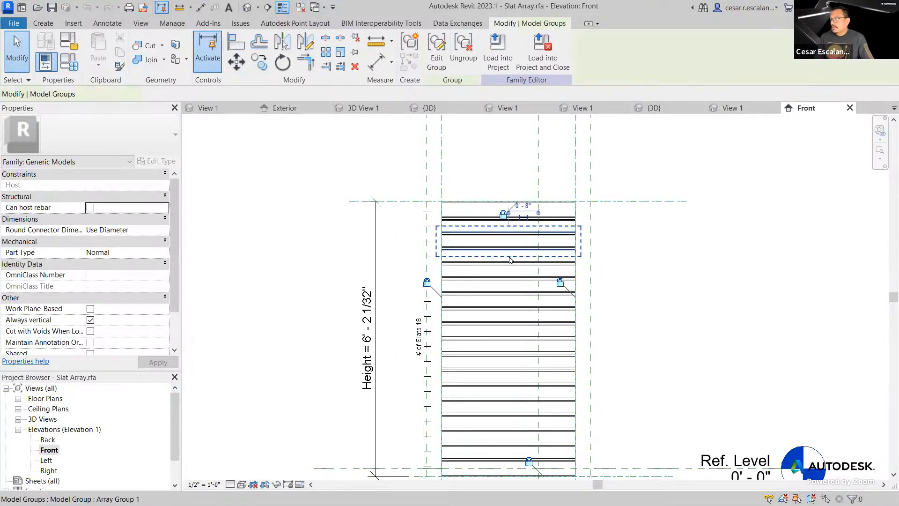
click(438, 70)
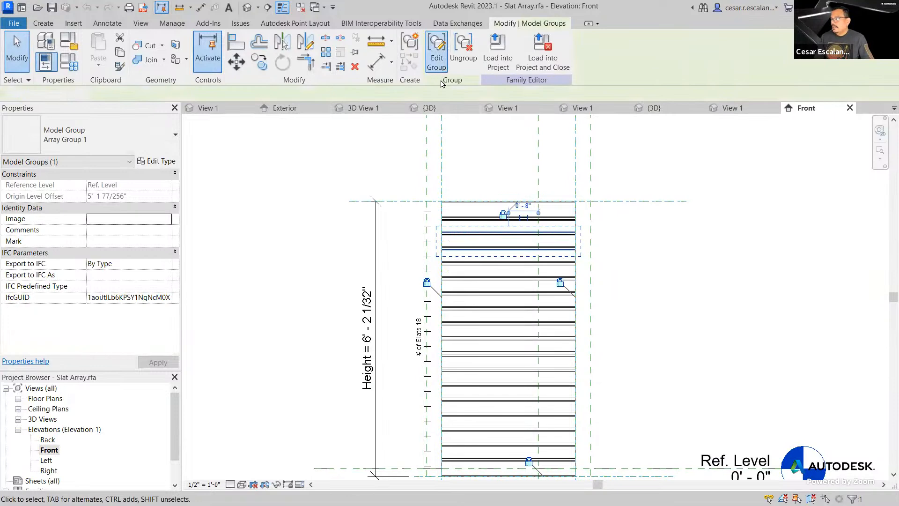
click(513, 241)
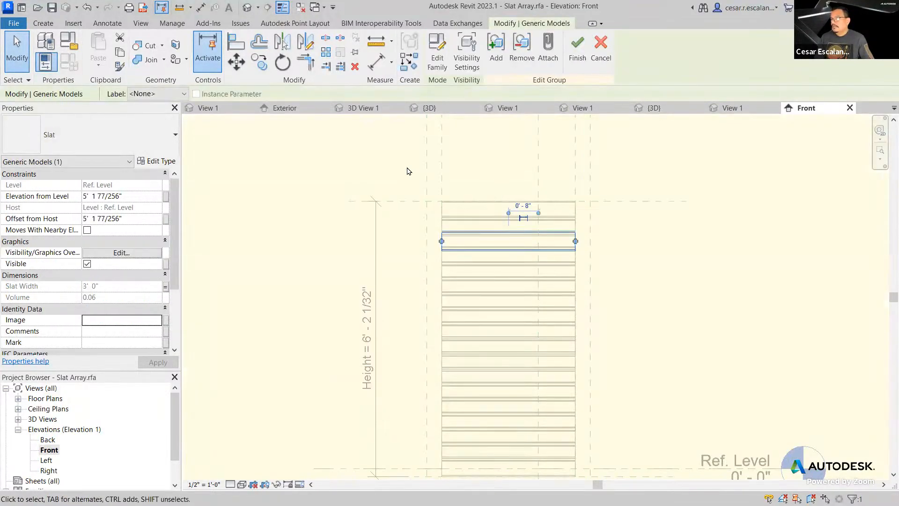
click(436, 60)
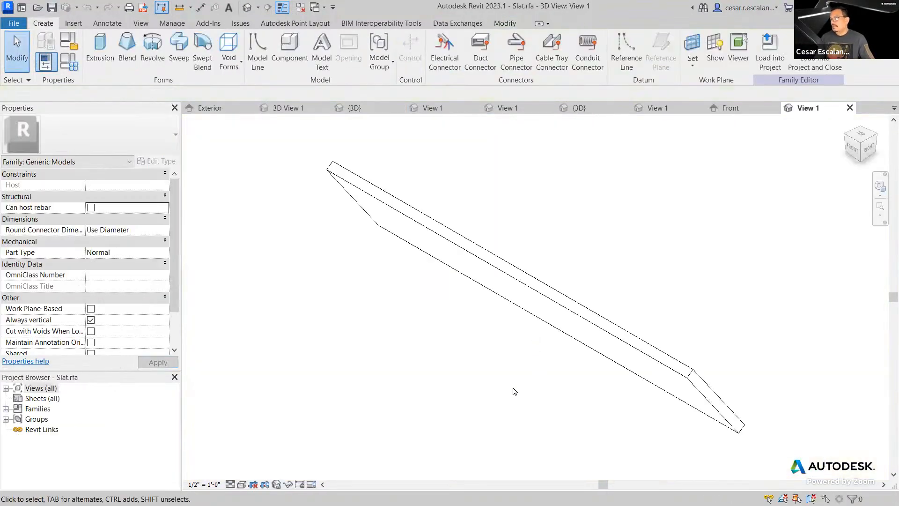
- Inspect the Slat extrusion's profile sketch and leave sketch editing without changes
click(5, 388)
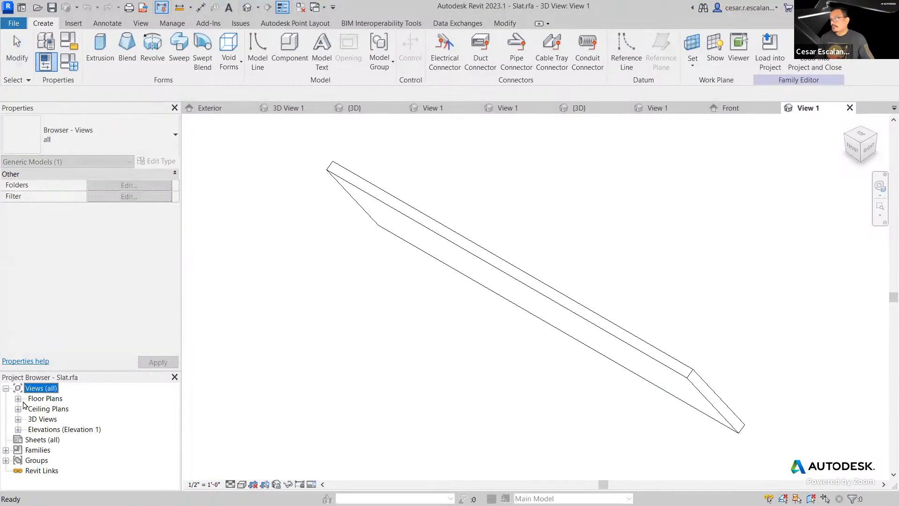
click(18, 399)
click(543, 295)
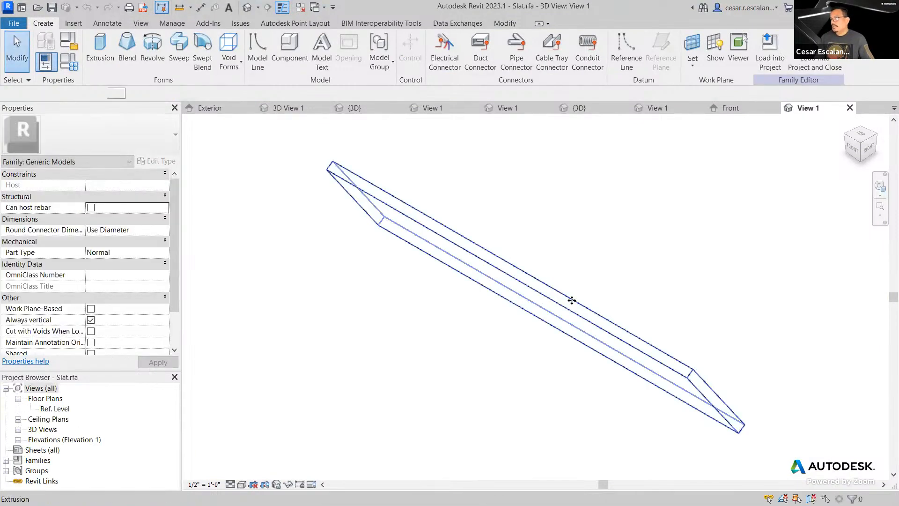
click(441, 52)
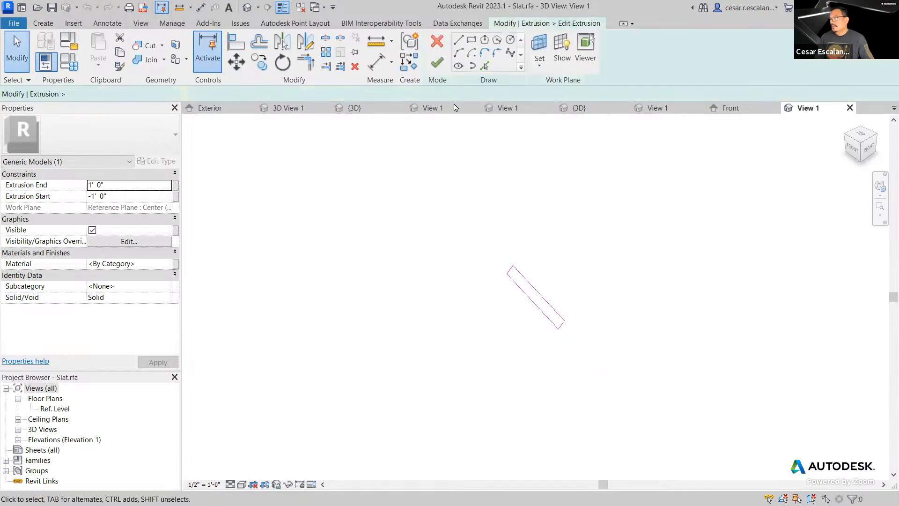
click(439, 41)
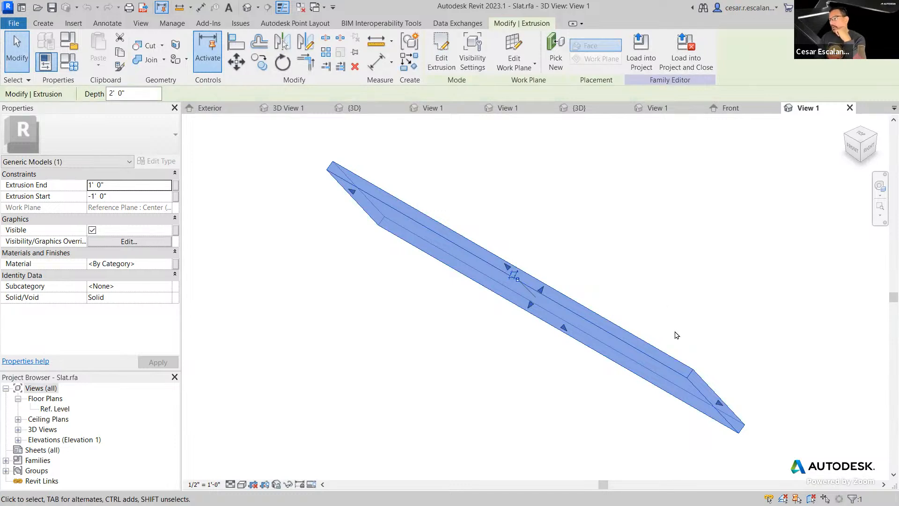
click(671, 317)
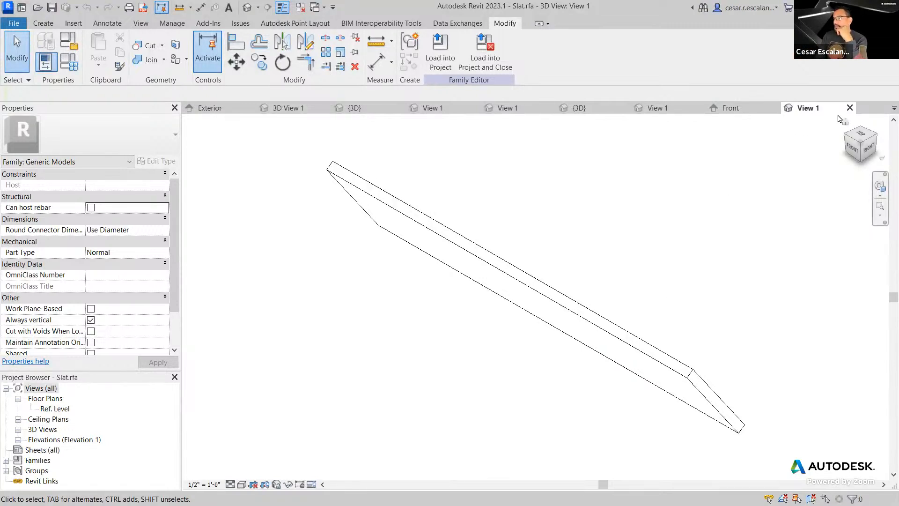
- Close the Slat family and finish editing the array group in the Slat Array family
click(850, 107)
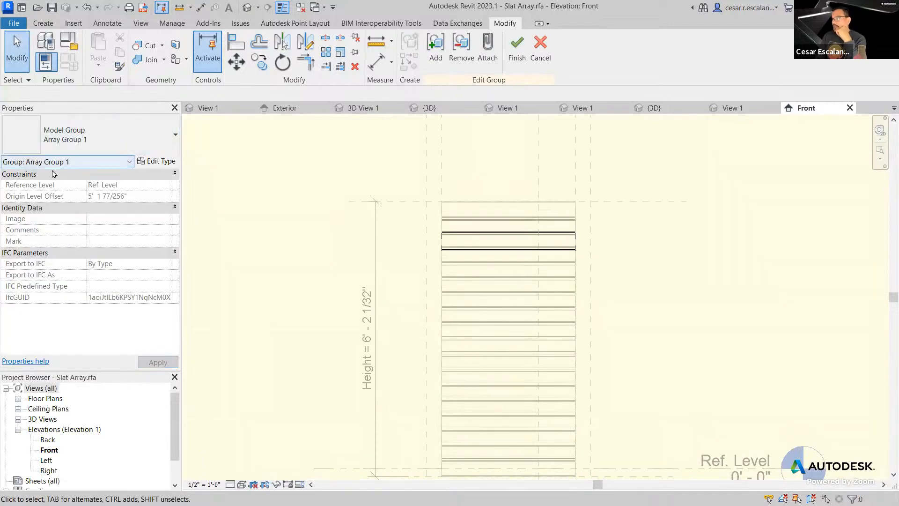
click(518, 52)
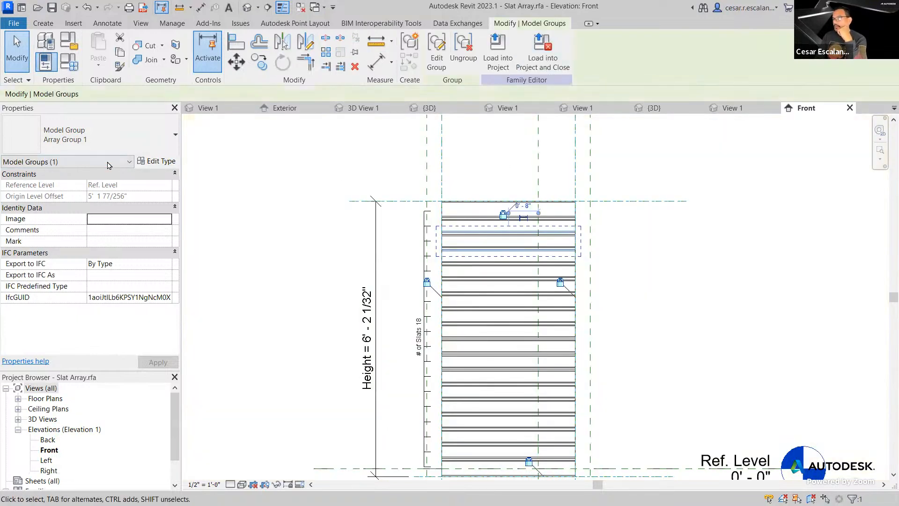
click(231, 182)
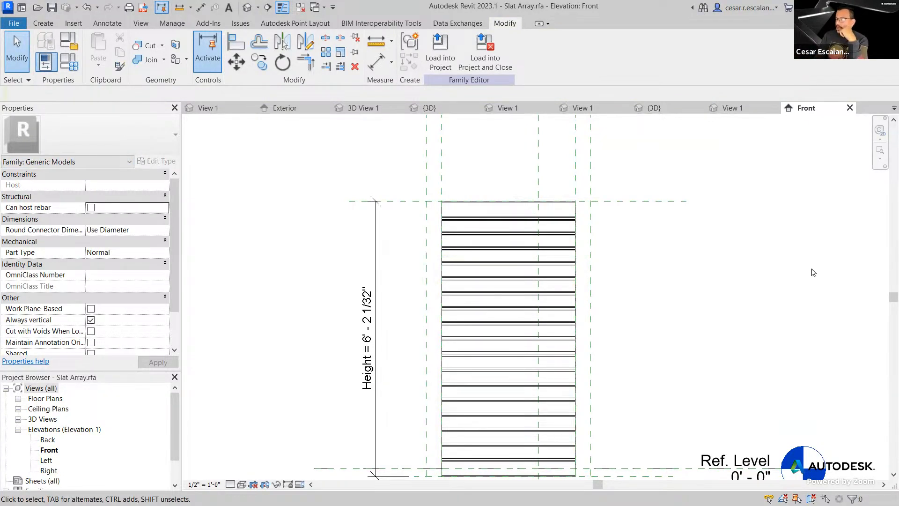
- Close the Slat Array family's views without saving changes, returning to the louver panel family
click(850, 108)
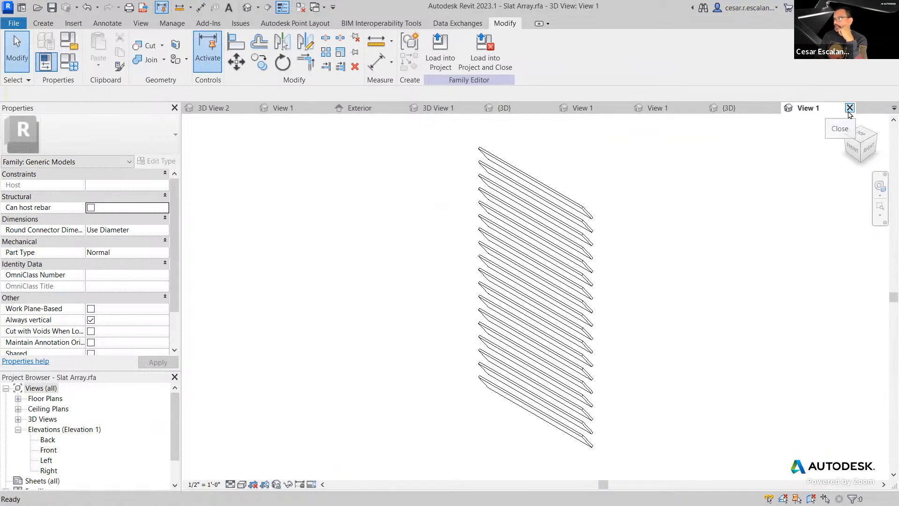
click(850, 108)
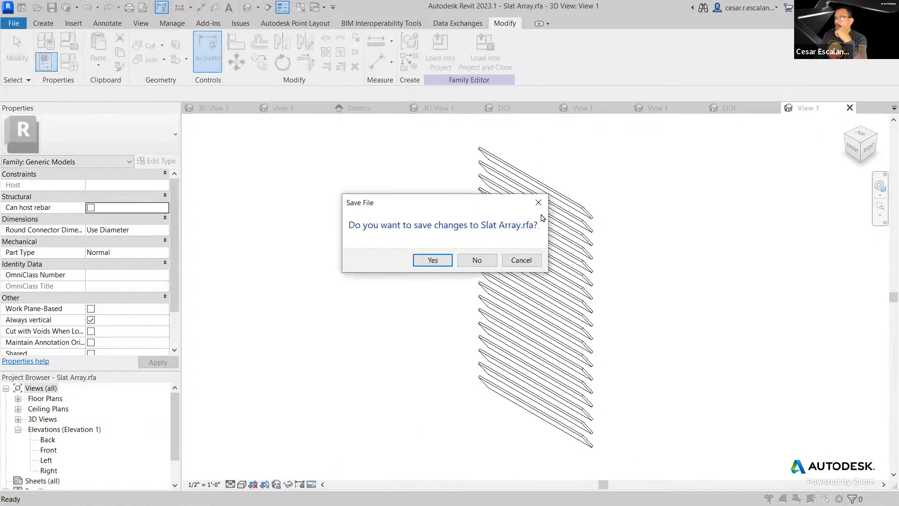
click(478, 260)
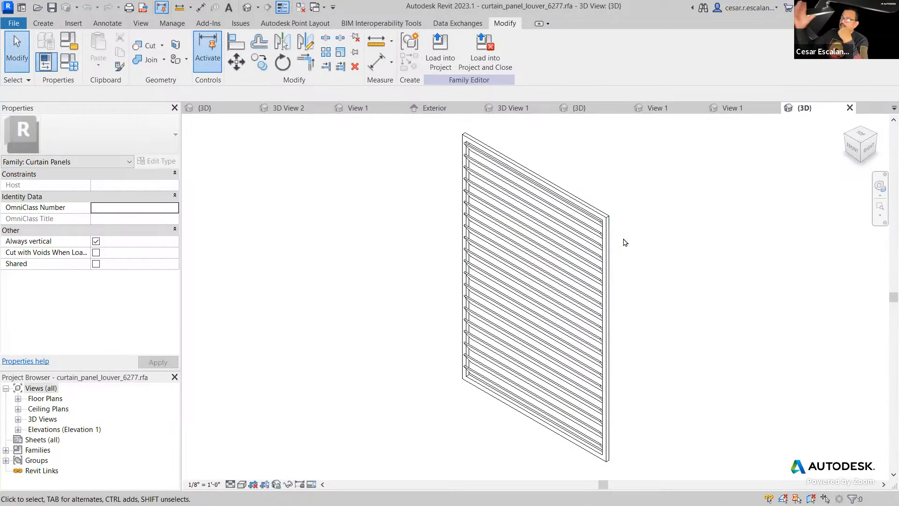
- Close the louver panel family's views and view the curtain wall buildings in the c12-Curtain-Wall-Custom project's 3D view
click(849, 108)
click(849, 108)
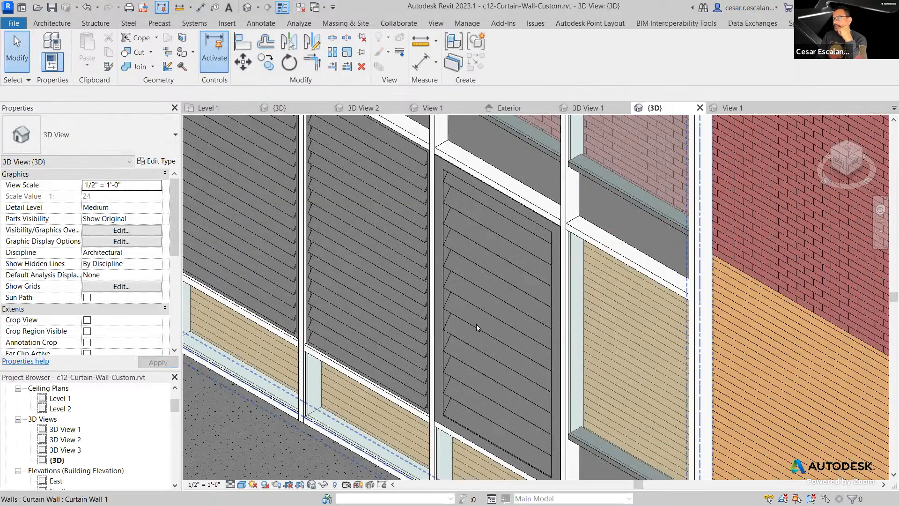
scroll(476, 324, down, 4)
scroll(474, 344, down, 3)
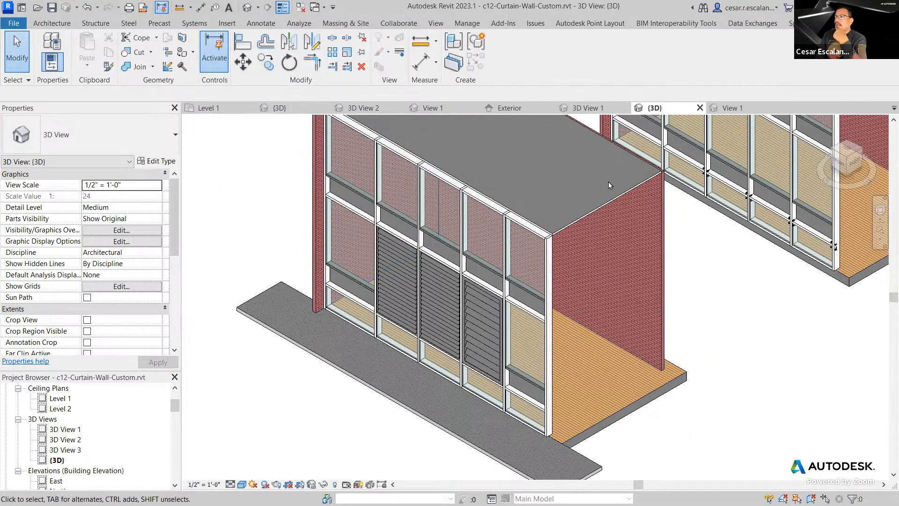
middle_drag(676, 267, 636, 353)
scroll(566, 305, down, 4)
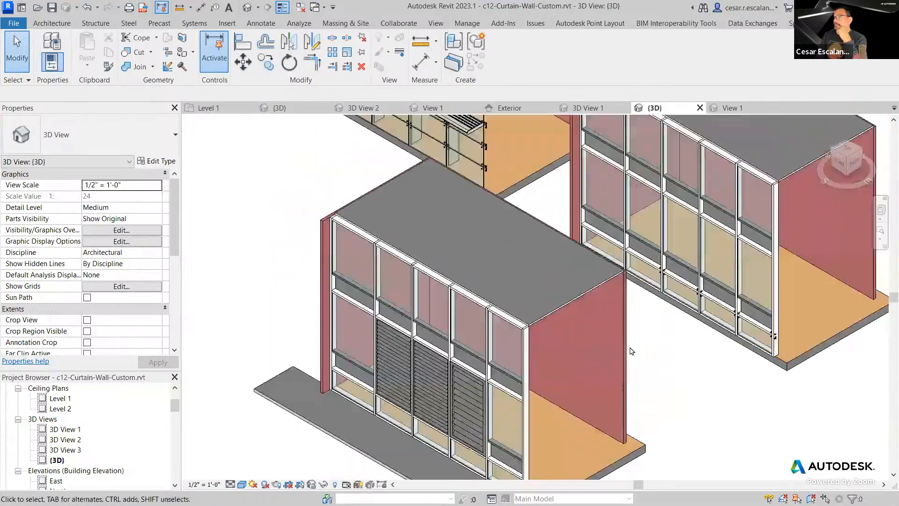
- Switch to Project3's 3D view showing the curtain wall made of SpecialPanel panels
click(293, 109)
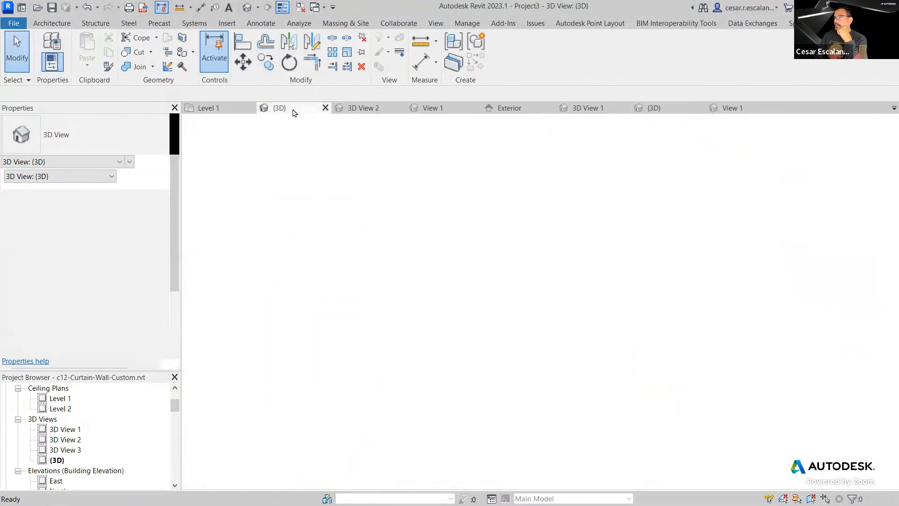
click(371, 112)
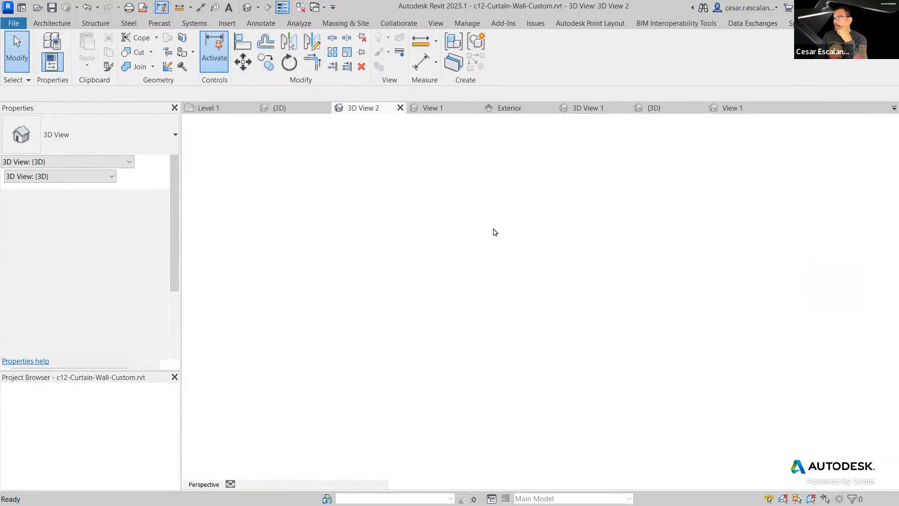
click(304, 108)
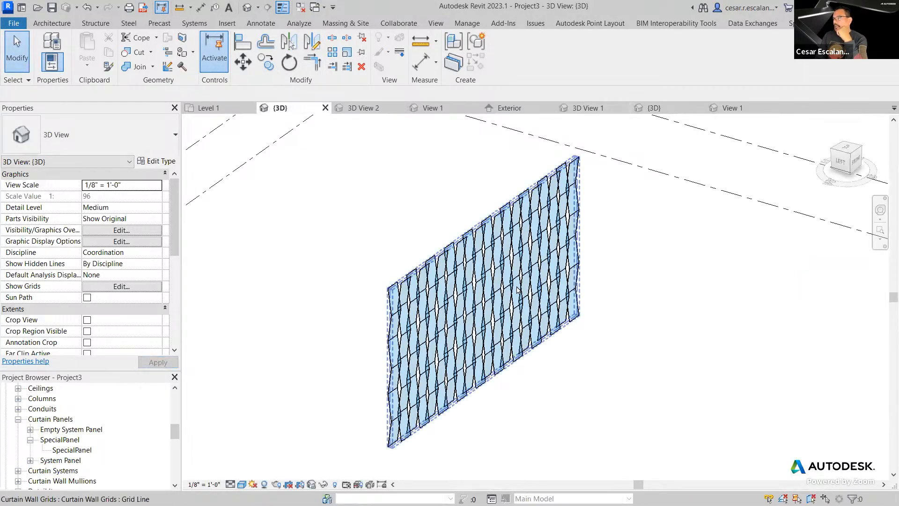
- Examine the Special Storefront curtain wall and its angled panels from both sides, selected and unselected
click(524, 200)
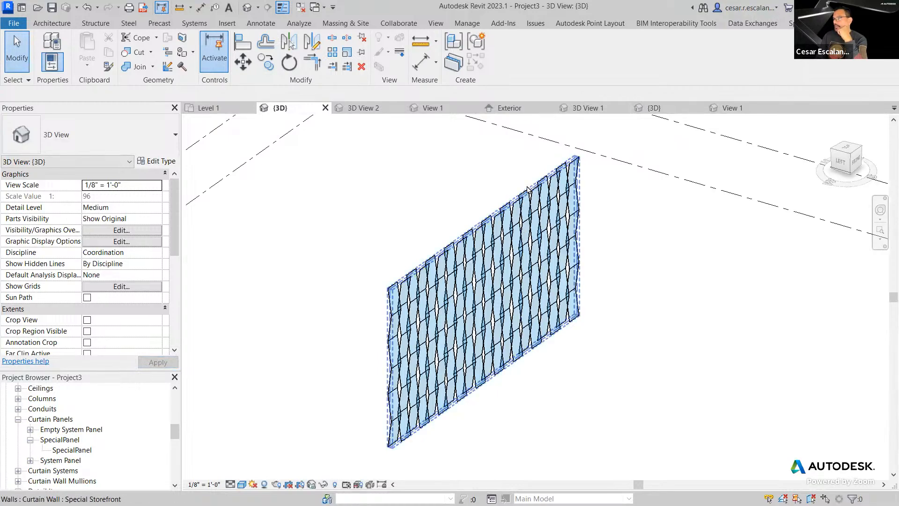
scroll(538, 358, up, 3)
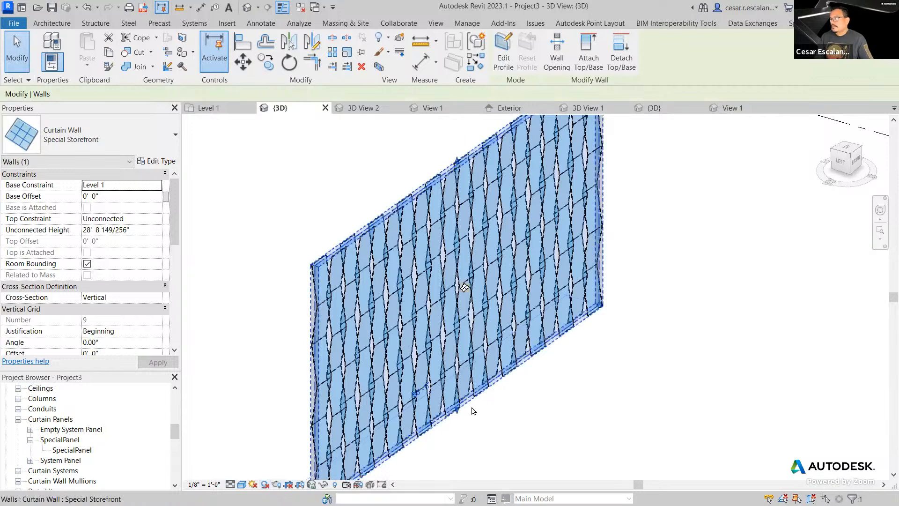
click(512, 385)
shift+middle_drag(515, 388, 323, 377)
scroll(536, 404, down, 3)
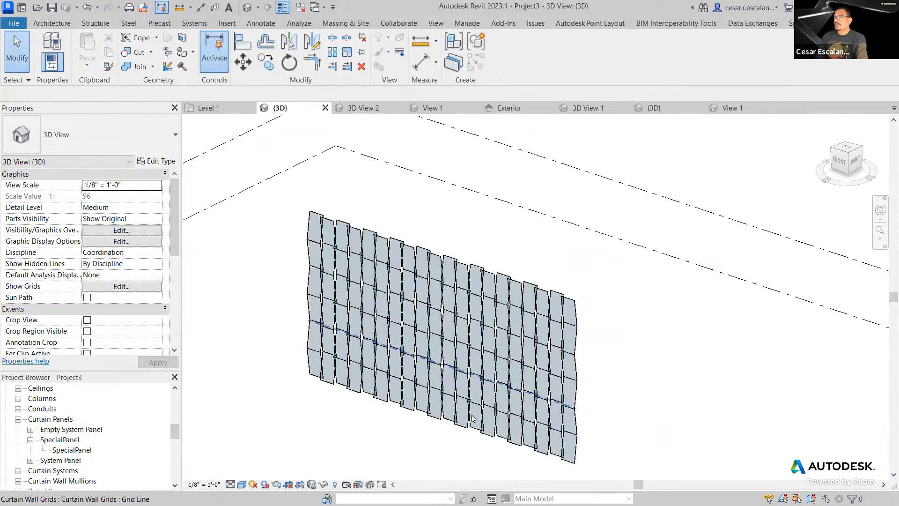
click(377, 416)
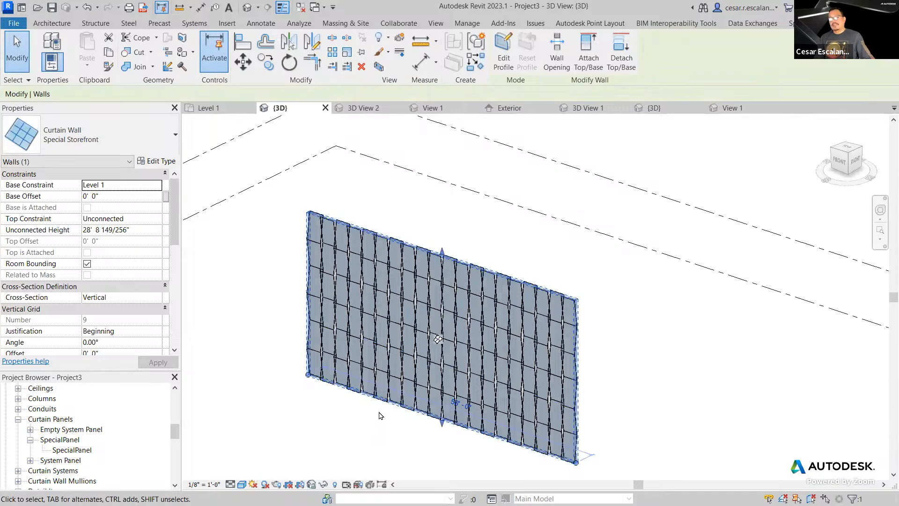
shift+middle_drag(376, 412, 556, 377)
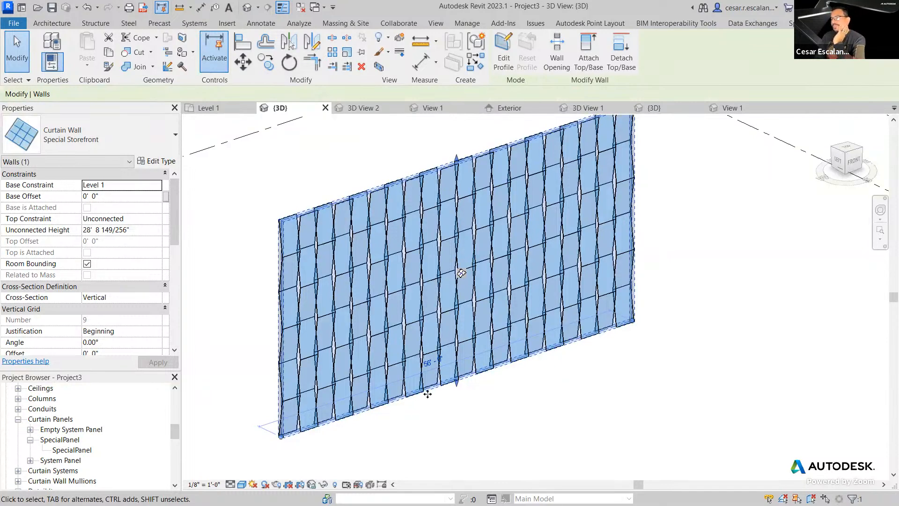
scroll(311, 337, up, 2)
scroll(416, 374, down, 2)
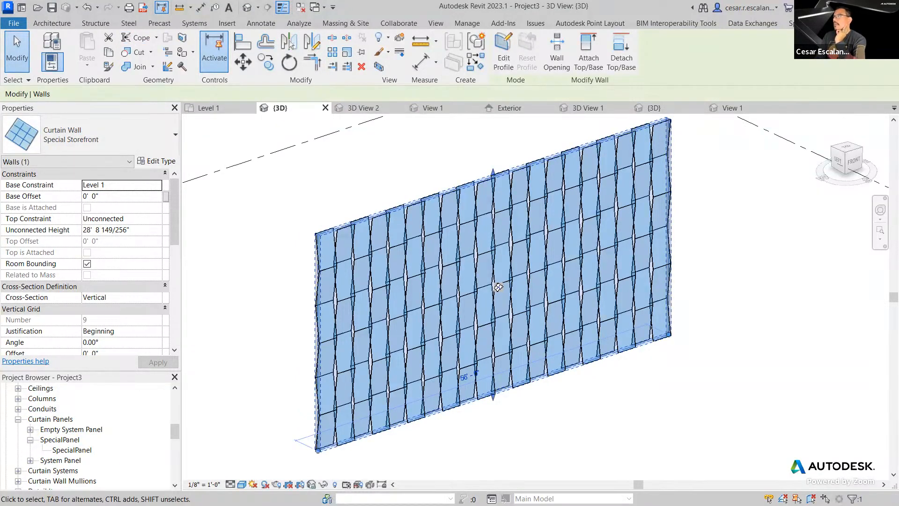
click(710, 223)
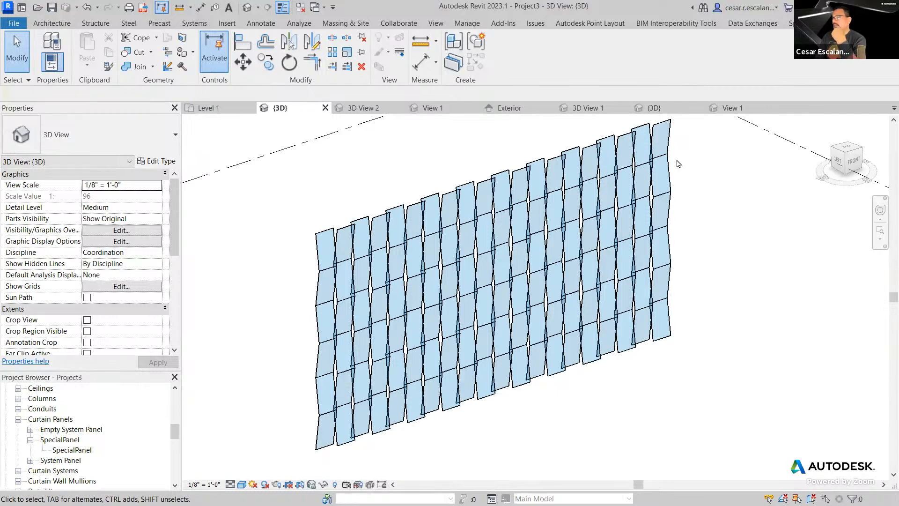
click(667, 183)
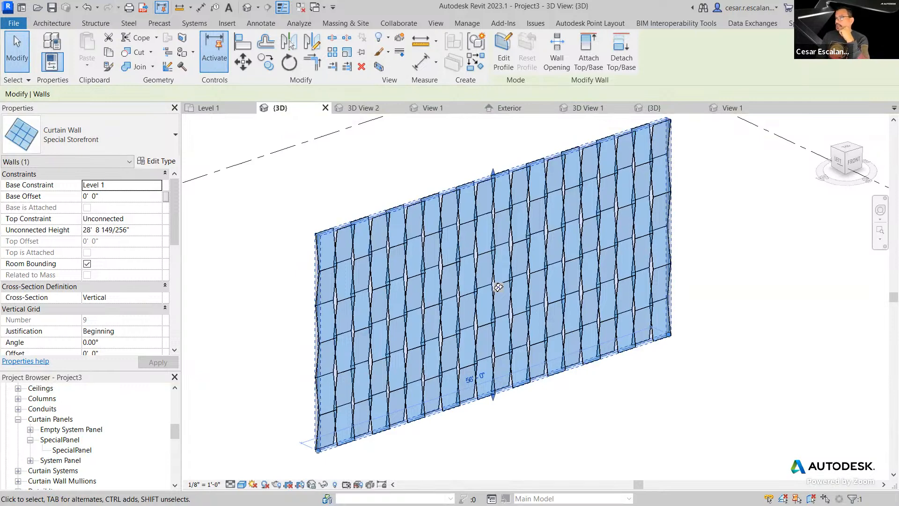
- Switch to PowerPoint and look through the slide thumbnails of the Architectural Visualization in Revit presentation
key(alt+Tab)
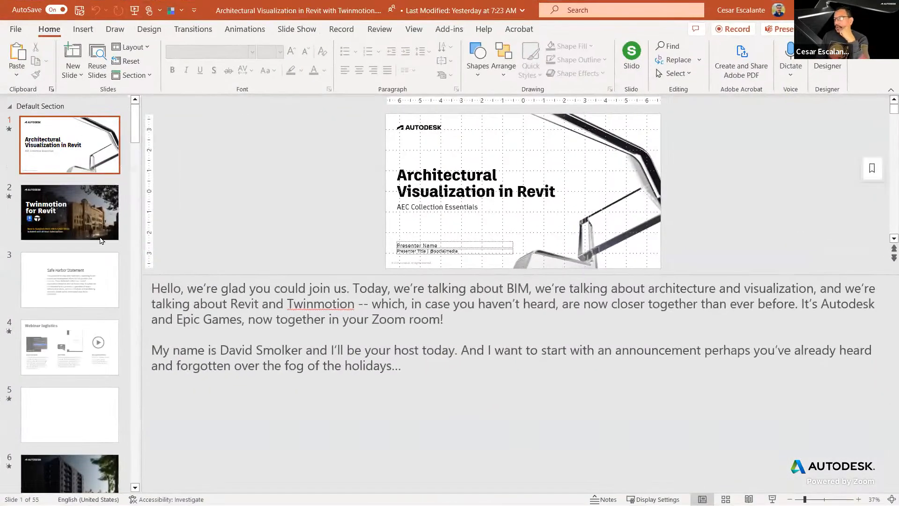
scroll(100, 272, down, 3)
scroll(100, 272, down, 6)
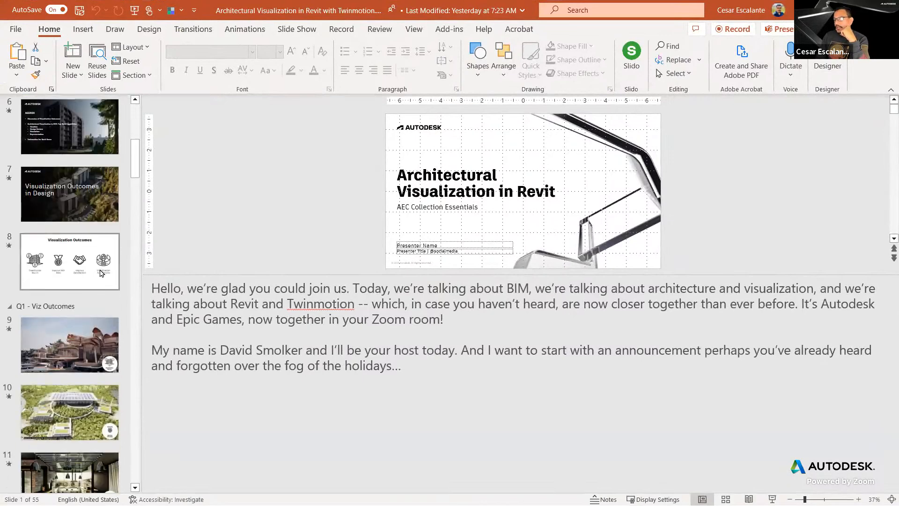
scroll(100, 269, down, 2)
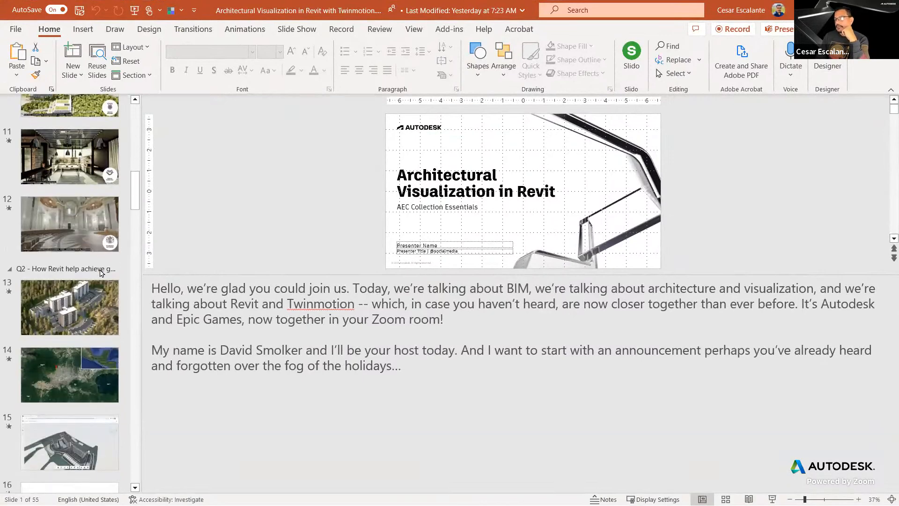
scroll(100, 268, up, 2)
scroll(100, 270, down, 7)
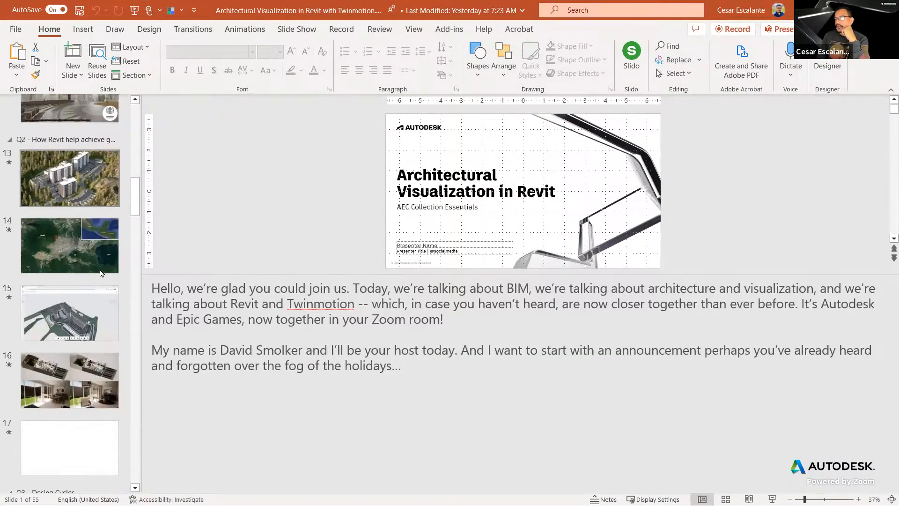
scroll(104, 314, up, 7)
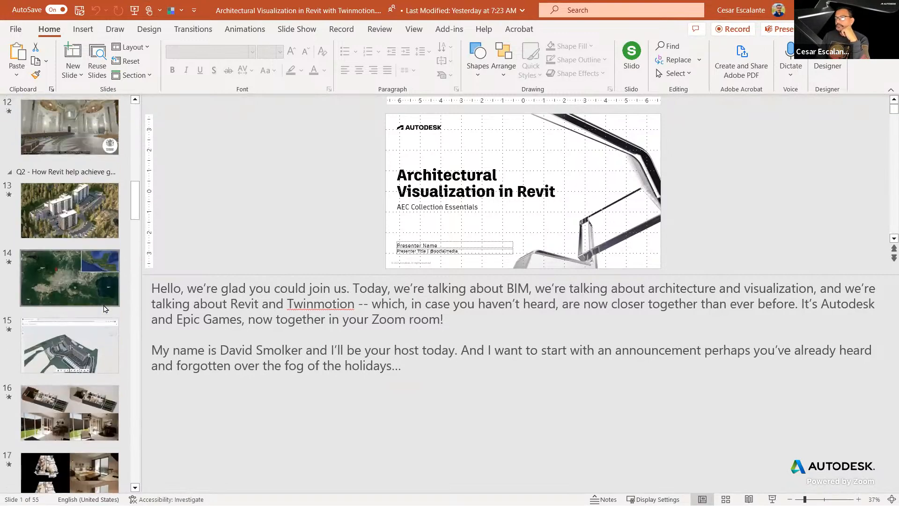
scroll(103, 309, up, 4)
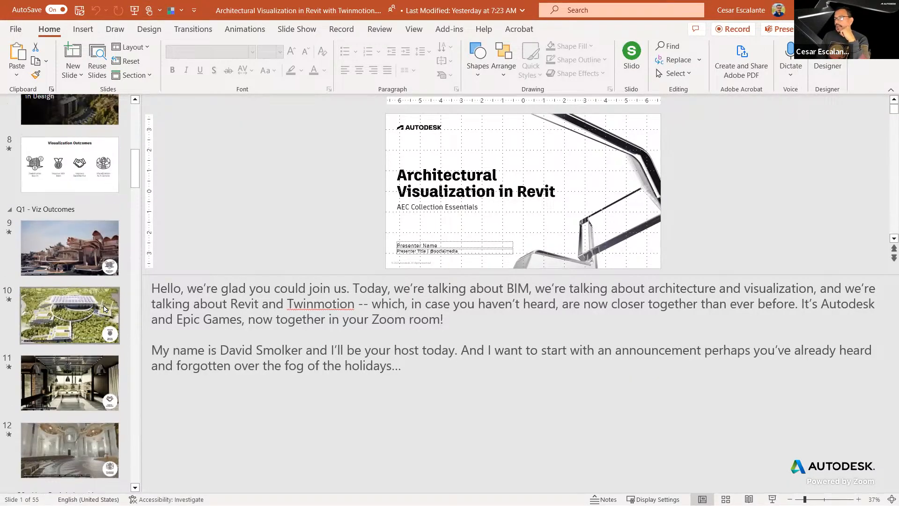